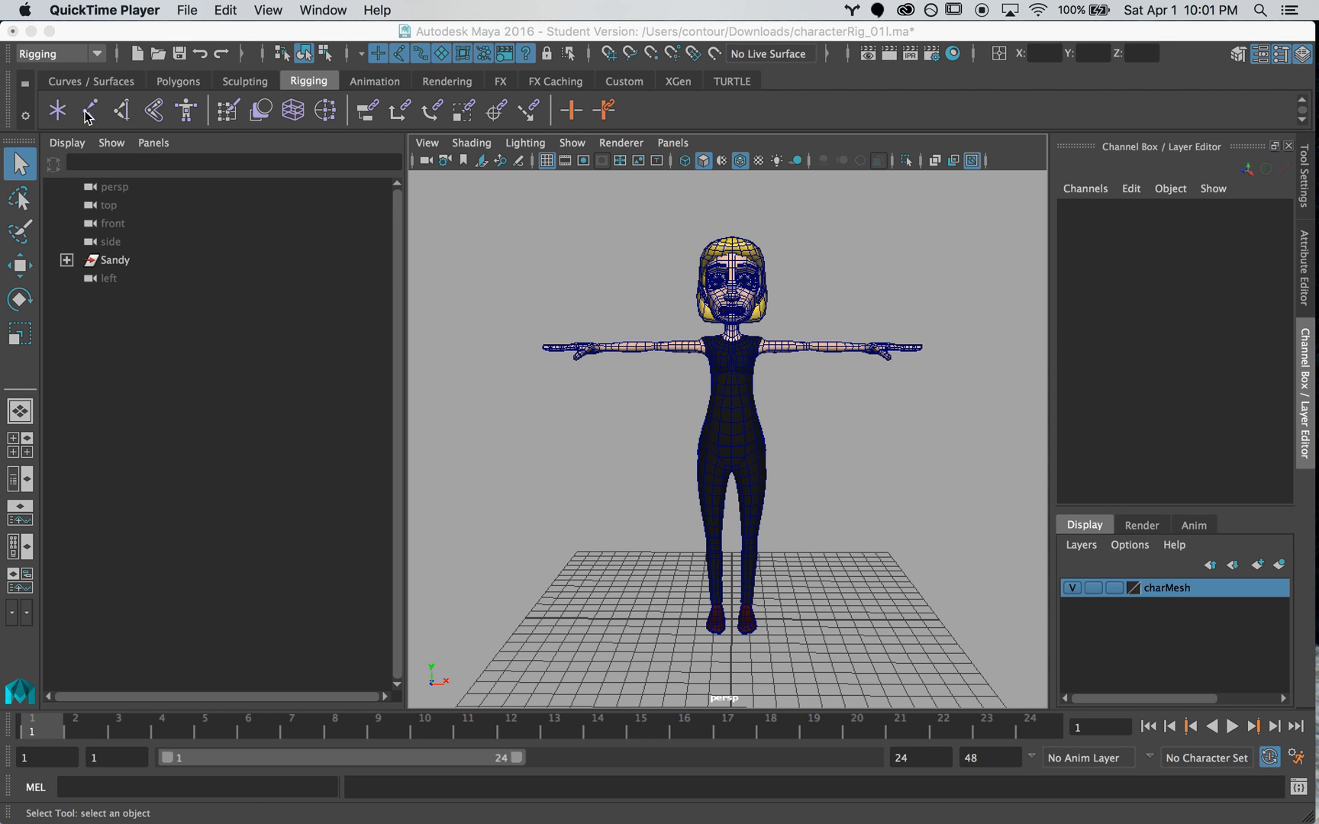
Switch the viewport to the side view, frame the character and display it as wireframe.
{"action": "left_click", "coordinate": [603, 272]}
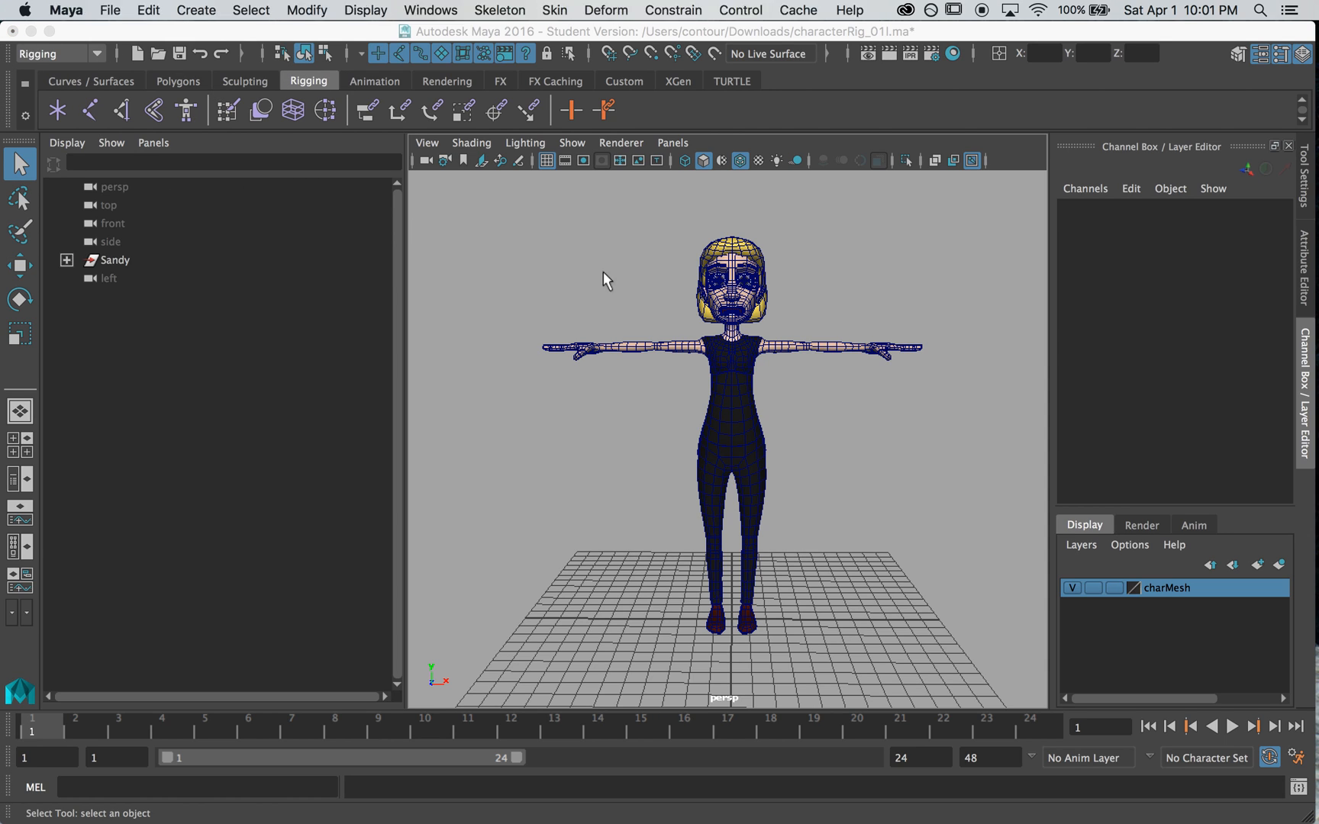
{"action": "key", "text": "space"}
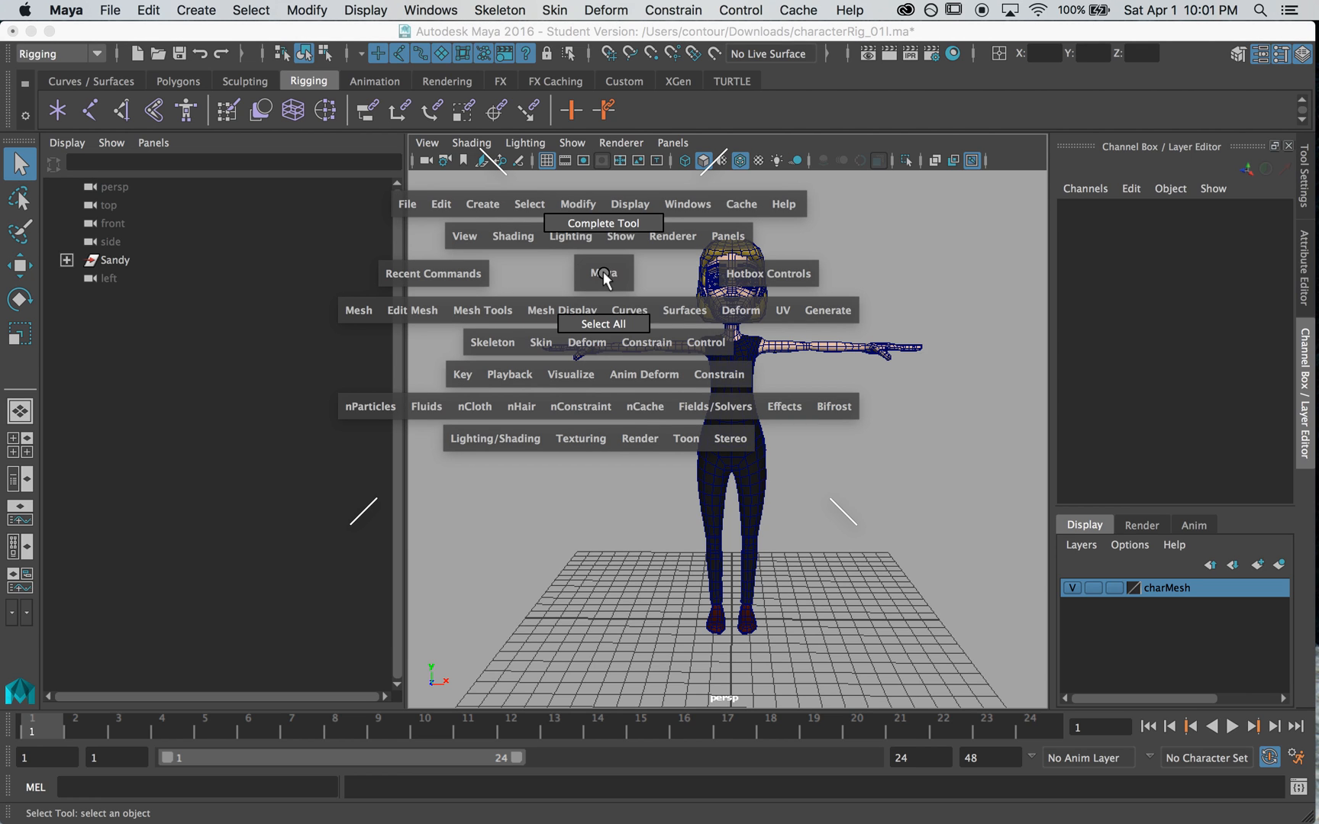
{"action": "left_click", "coordinate": [603, 272]}
{"action": "left_click_drag", "start_coordinate": [603, 277], "coordinate": [690, 275]}
{"action": "key", "text": "f"}
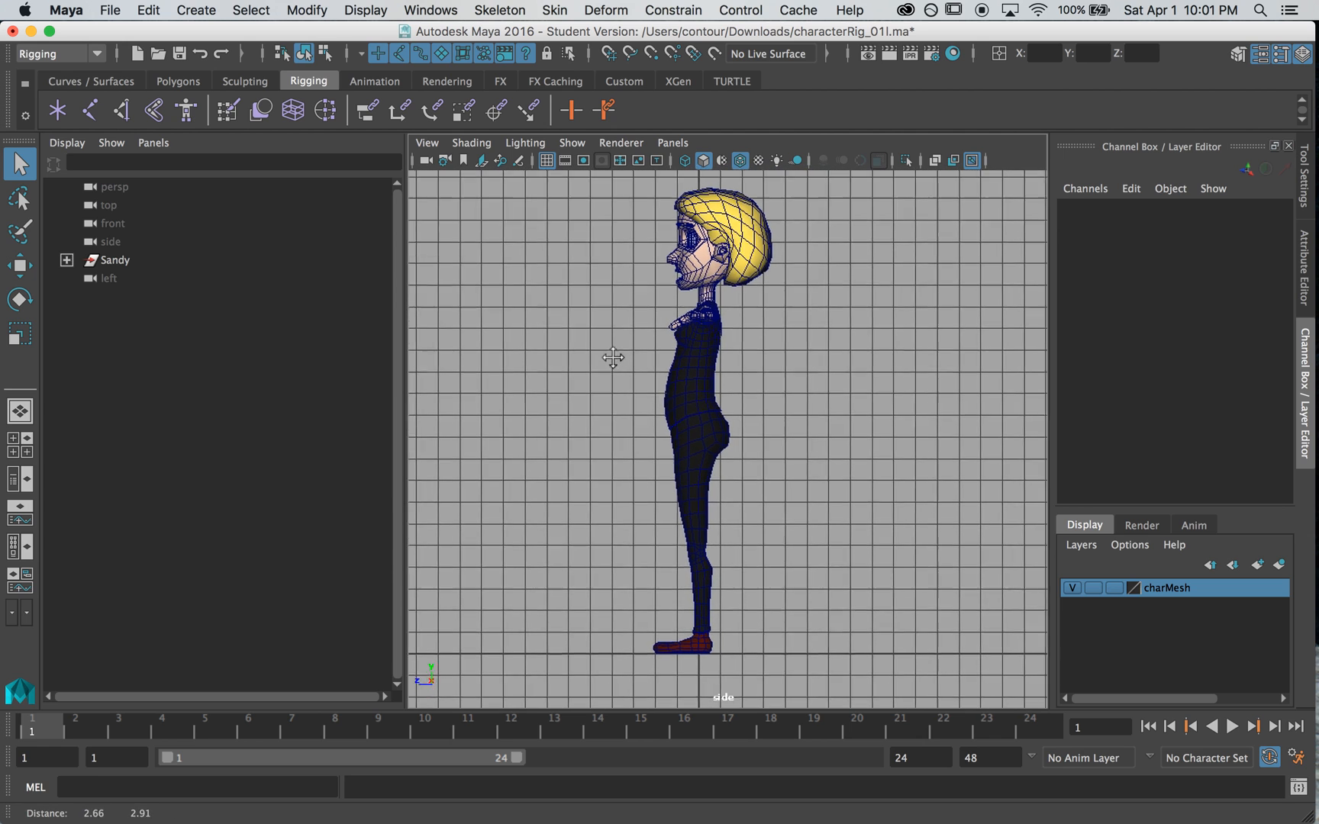
{"action": "key", "text": "4"}
{"action": "scroll", "coordinate": [614, 374], "scroll_direction": "up", "scroll_amount": 2}
{"action": "mouse_move", "coordinate": [606, 389]}
{"action": "right_mouse_down"}
{"action": "mouse_move", "coordinate": [863, 371]}
{"action": "mouse_move", "coordinate": [608, 388]}
{"action": "right_mouse_up"}
{"action": "right_click_drag", "start_coordinate": [615, 387], "coordinate": [838, 397], "text": "alt"}
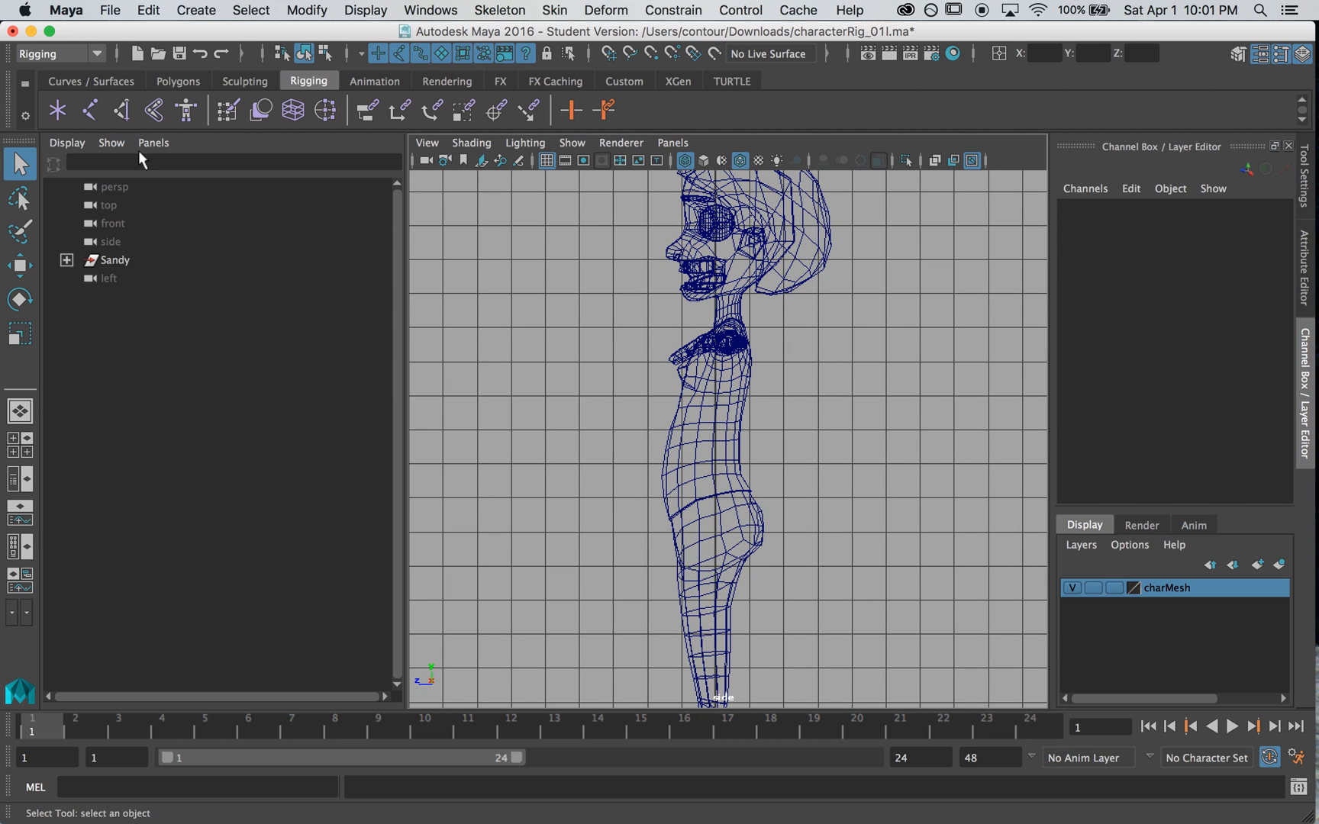
Draw a five-joint spine chain from the pelvis through the mid-torso, neck base and head base to the top of the forehead.
{"action": "left_click", "coordinate": [82, 113]}
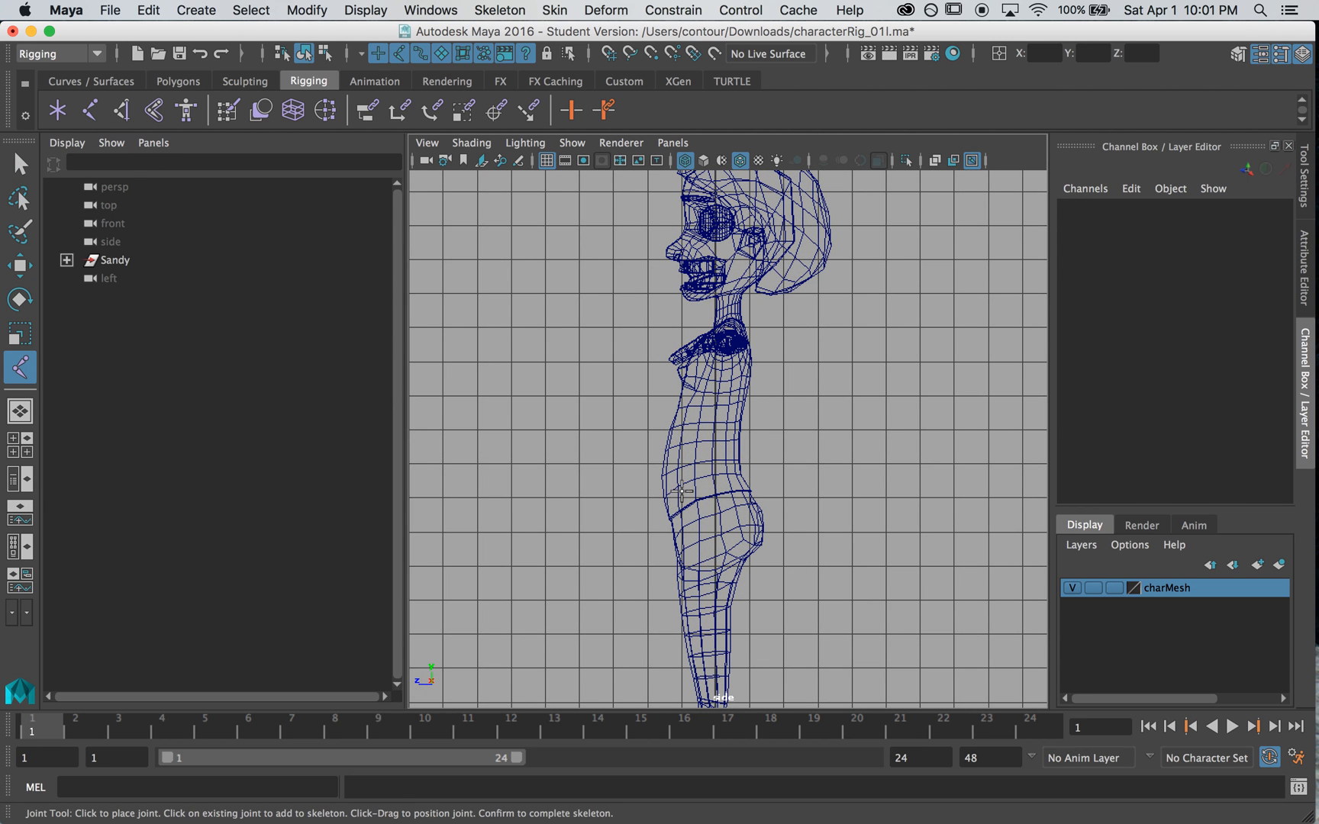
{"action": "left_click", "coordinate": [716, 536]}
{"action": "left_click", "coordinate": [702, 442]}
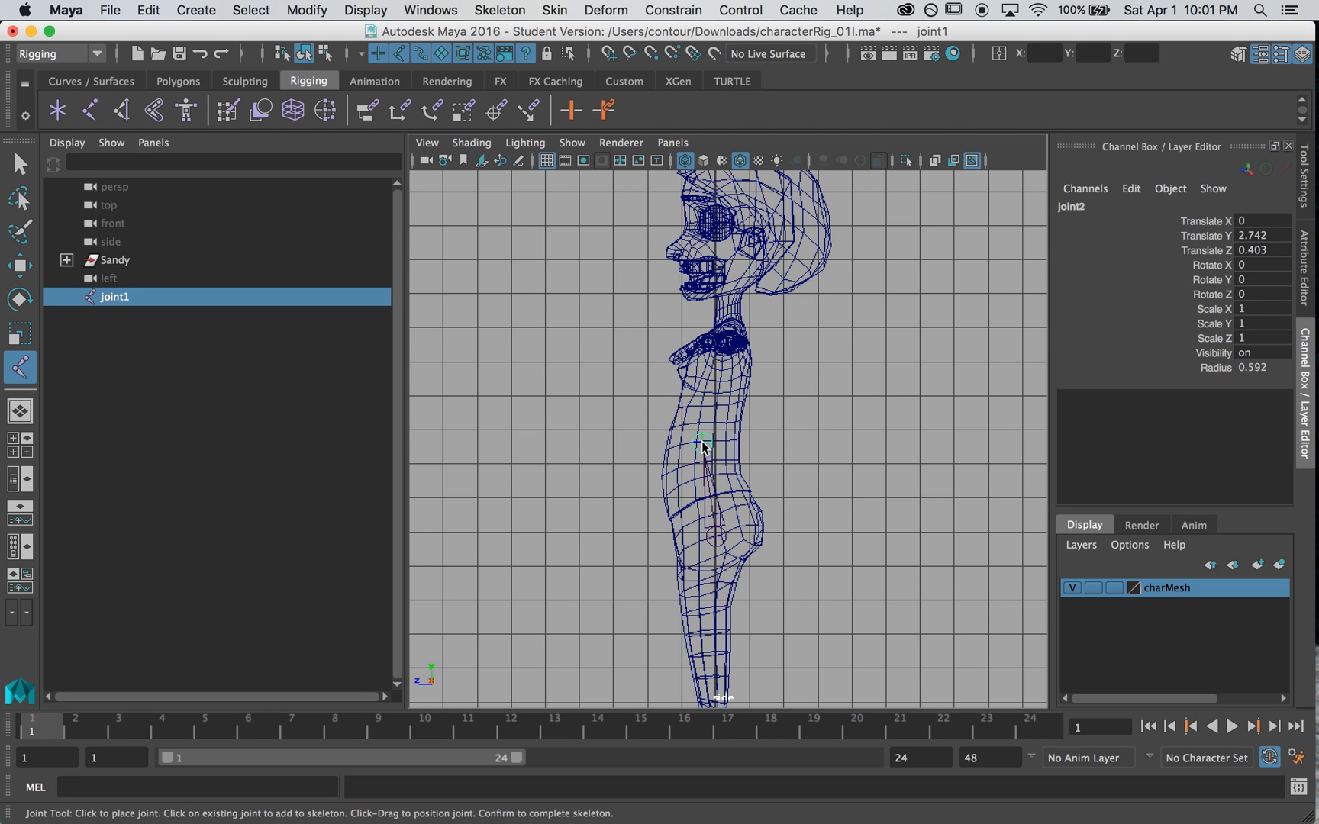
{"action": "left_click", "coordinate": [729, 326]}
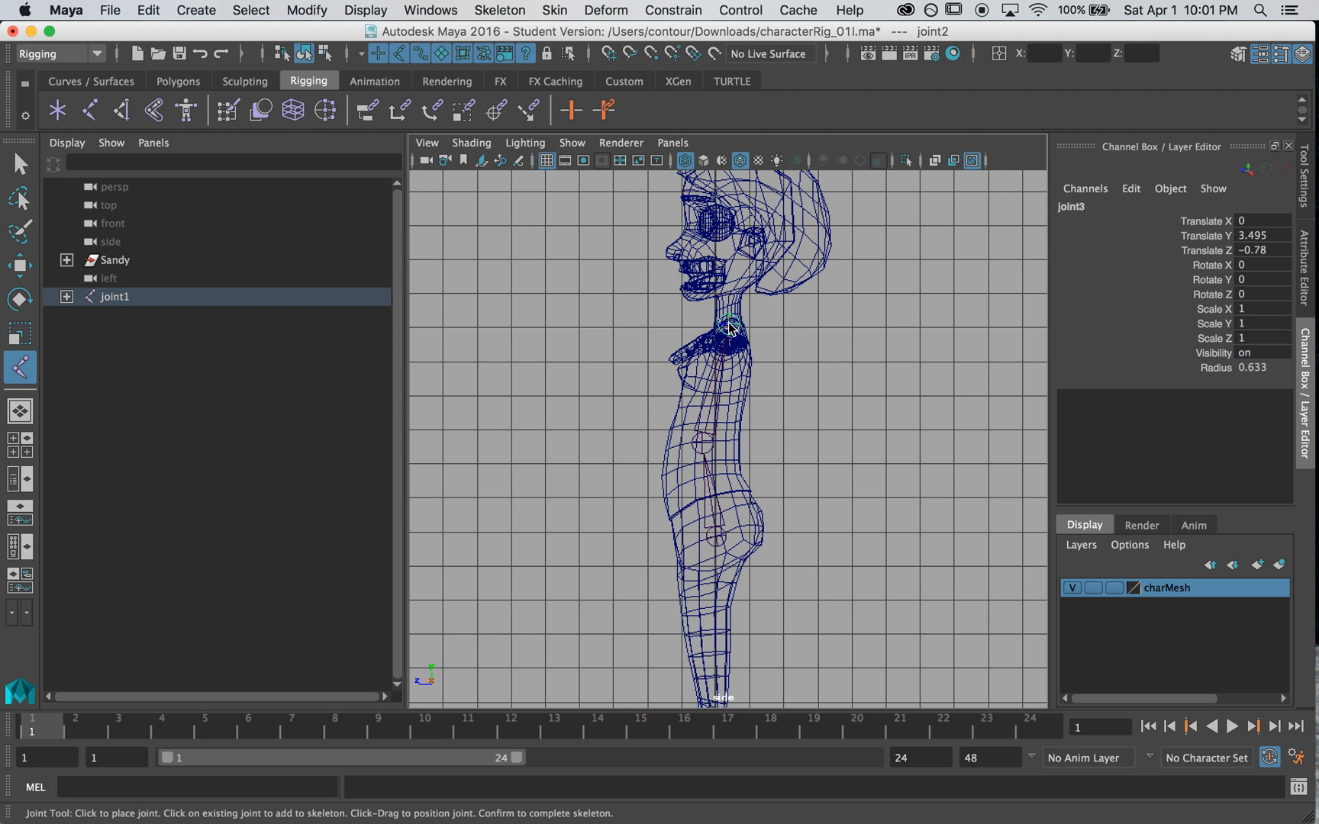
{"action": "left_click", "coordinate": [729, 294]}
{"action": "middle_click_drag", "start_coordinate": [702, 298], "coordinate": [705, 407], "text": "alt"}
{"action": "left_click", "coordinate": [699, 278]}
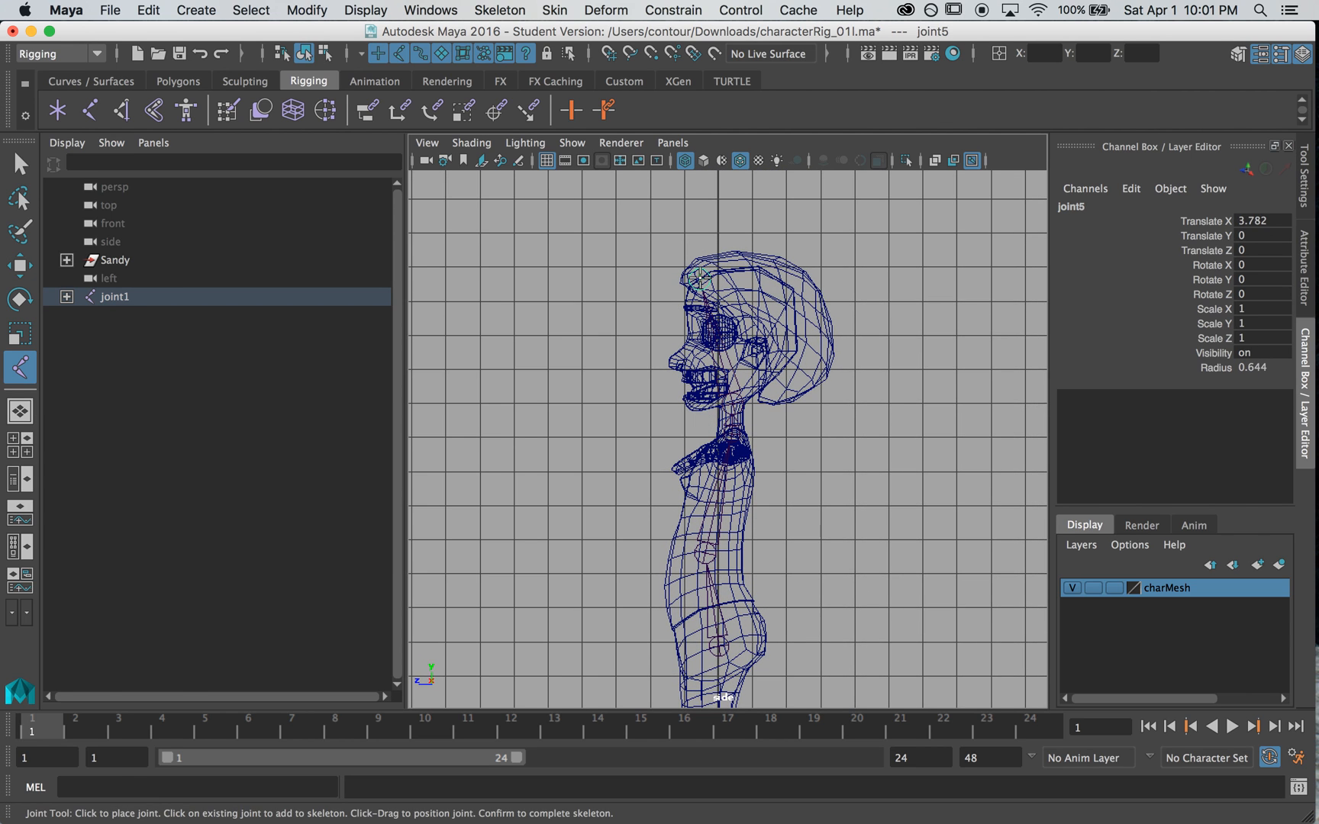
{"action": "key", "text": "Return"}
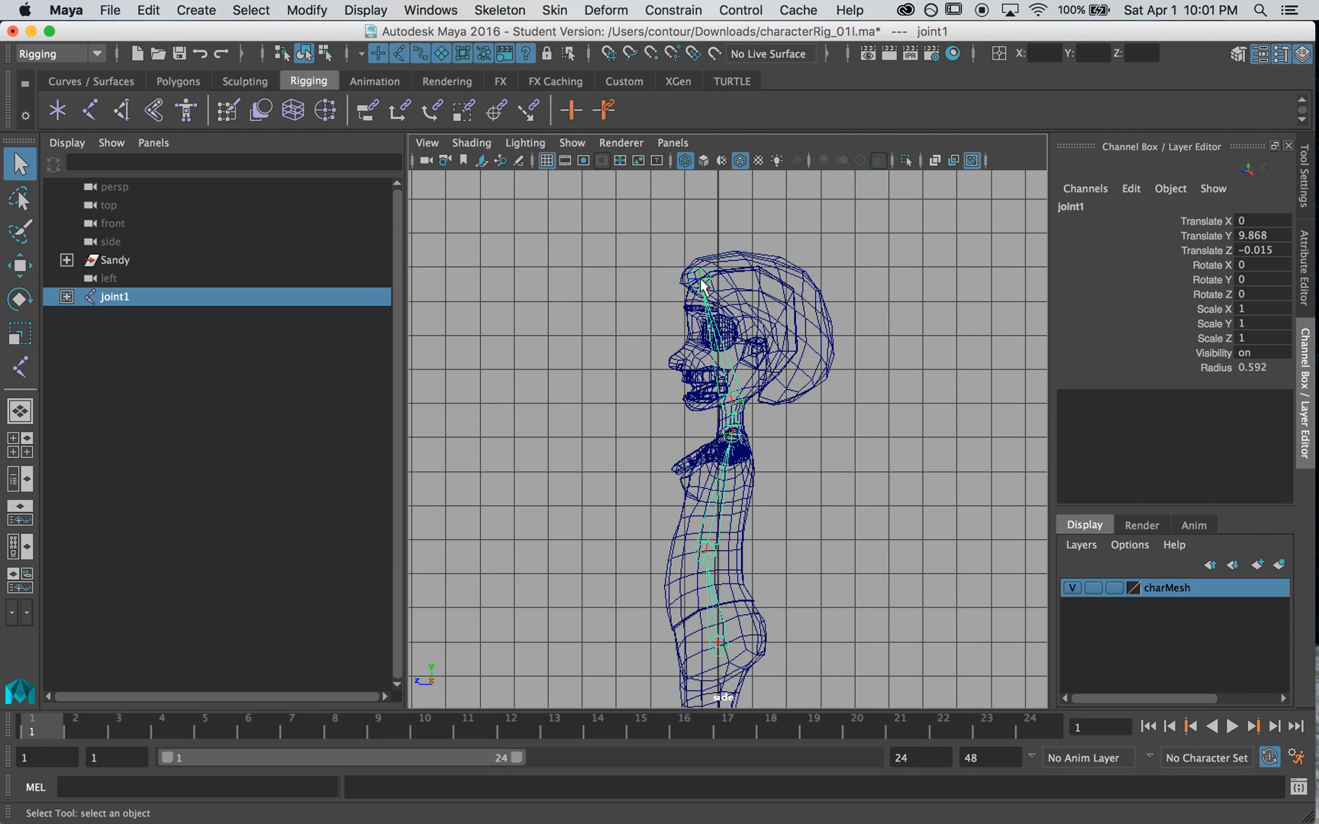
Draw a separate five-joint leg chain from the hip through the knee, ankle and ball of the foot to the toe tip.
{"action": "middle_click_drag", "start_coordinate": [643, 481], "coordinate": [628, 420], "text": "alt"}
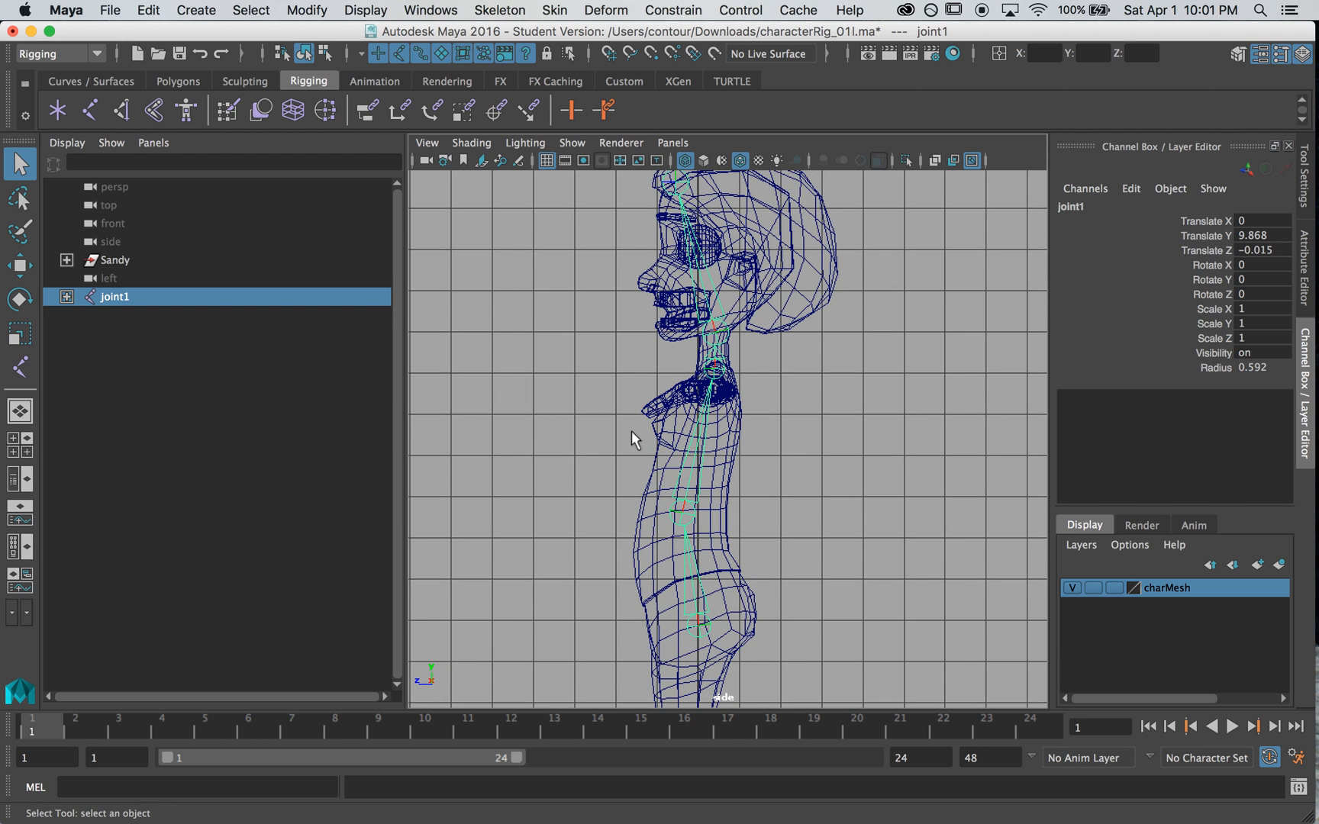
{"action": "scroll", "coordinate": [632, 432], "scroll_direction": "down", "scroll_amount": 1}
{"action": "middle_click_drag", "start_coordinate": [628, 515], "coordinate": [601, 271], "text": "alt"}
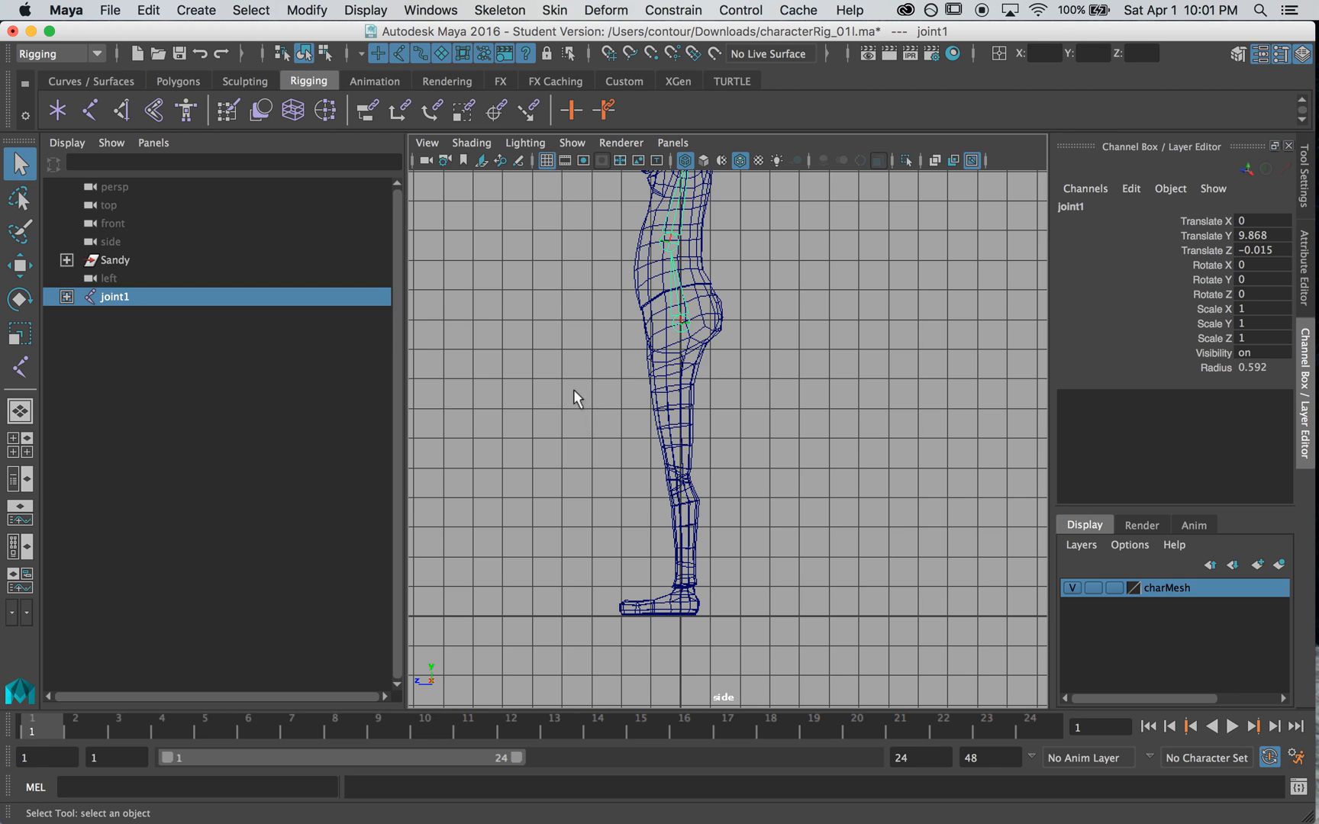
{"action": "key", "text": "y"}
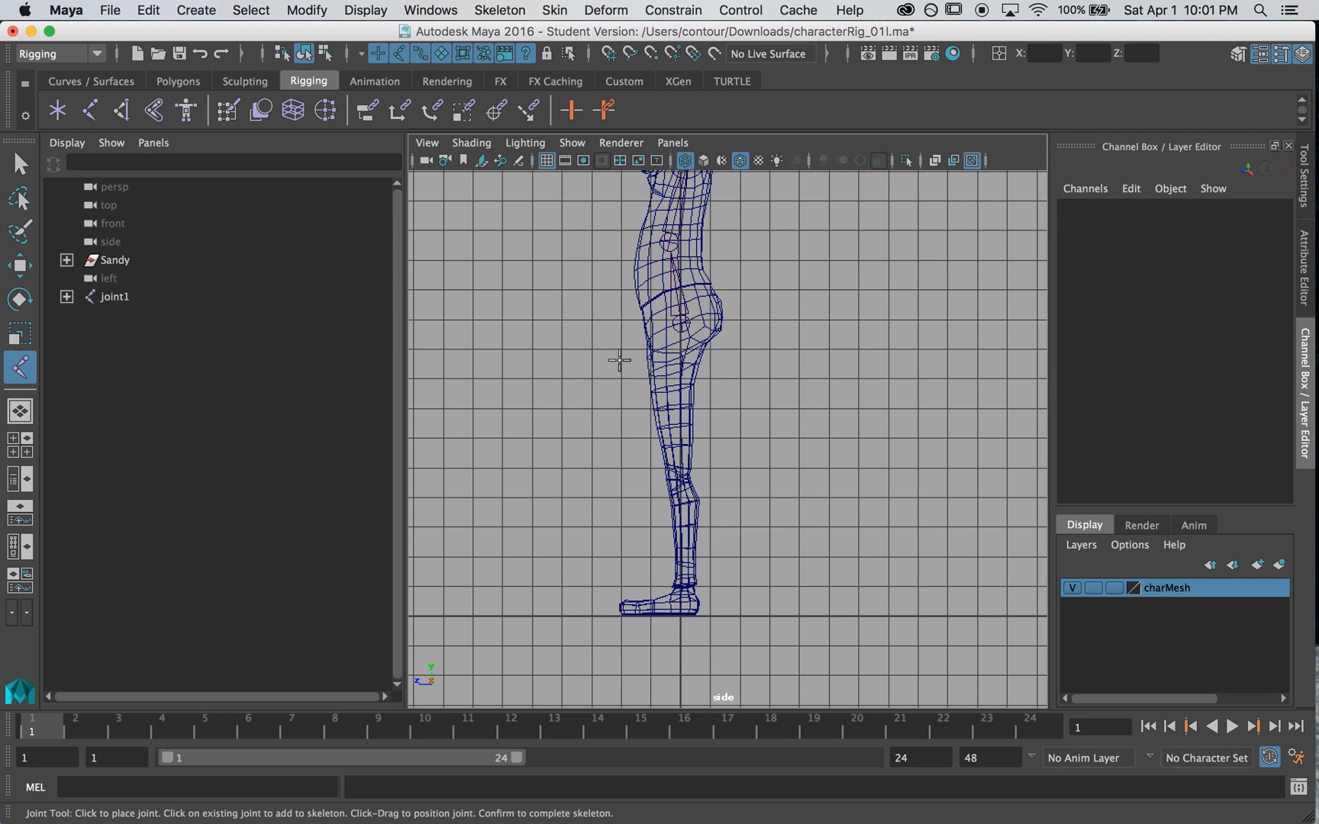
{"action": "left_click", "coordinate": [665, 320]}
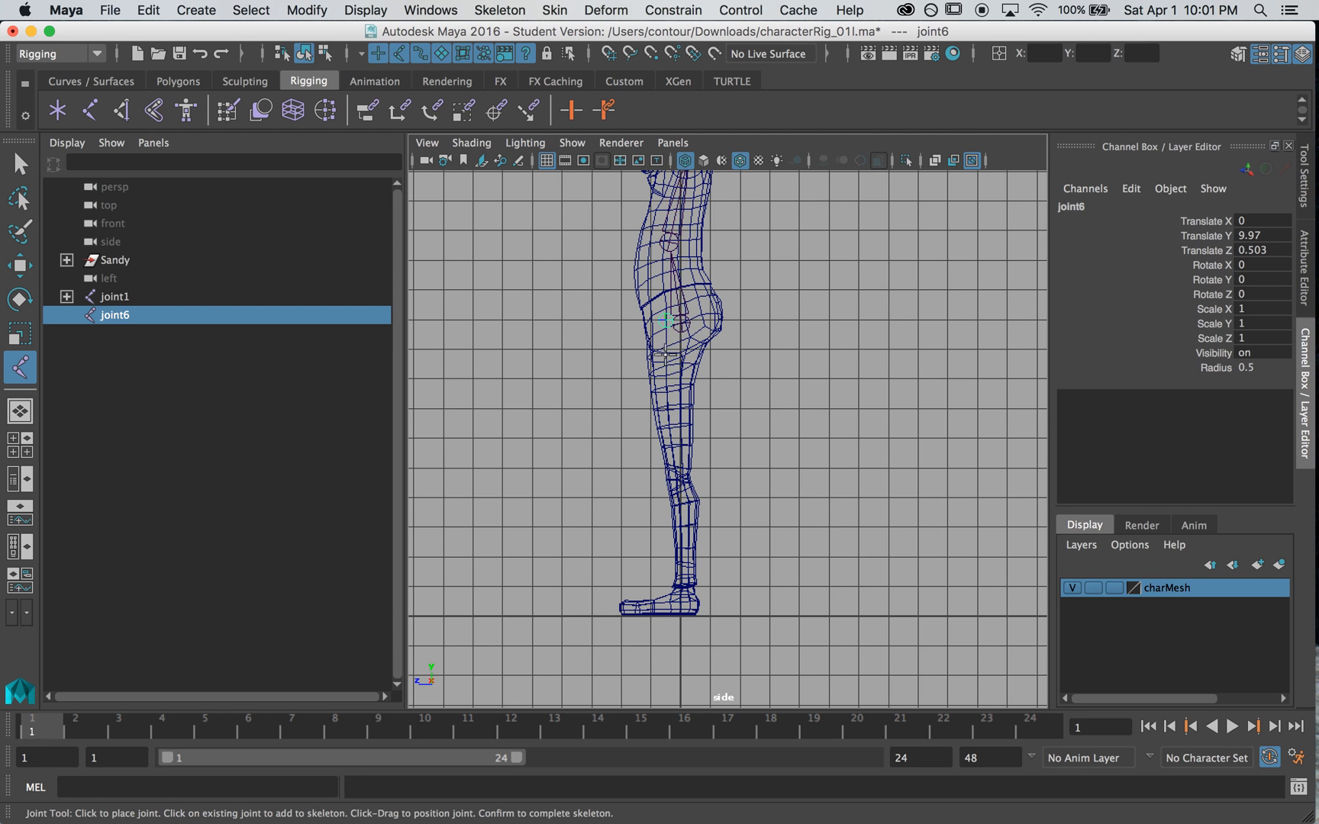
{"action": "left_click", "coordinate": [670, 479]}
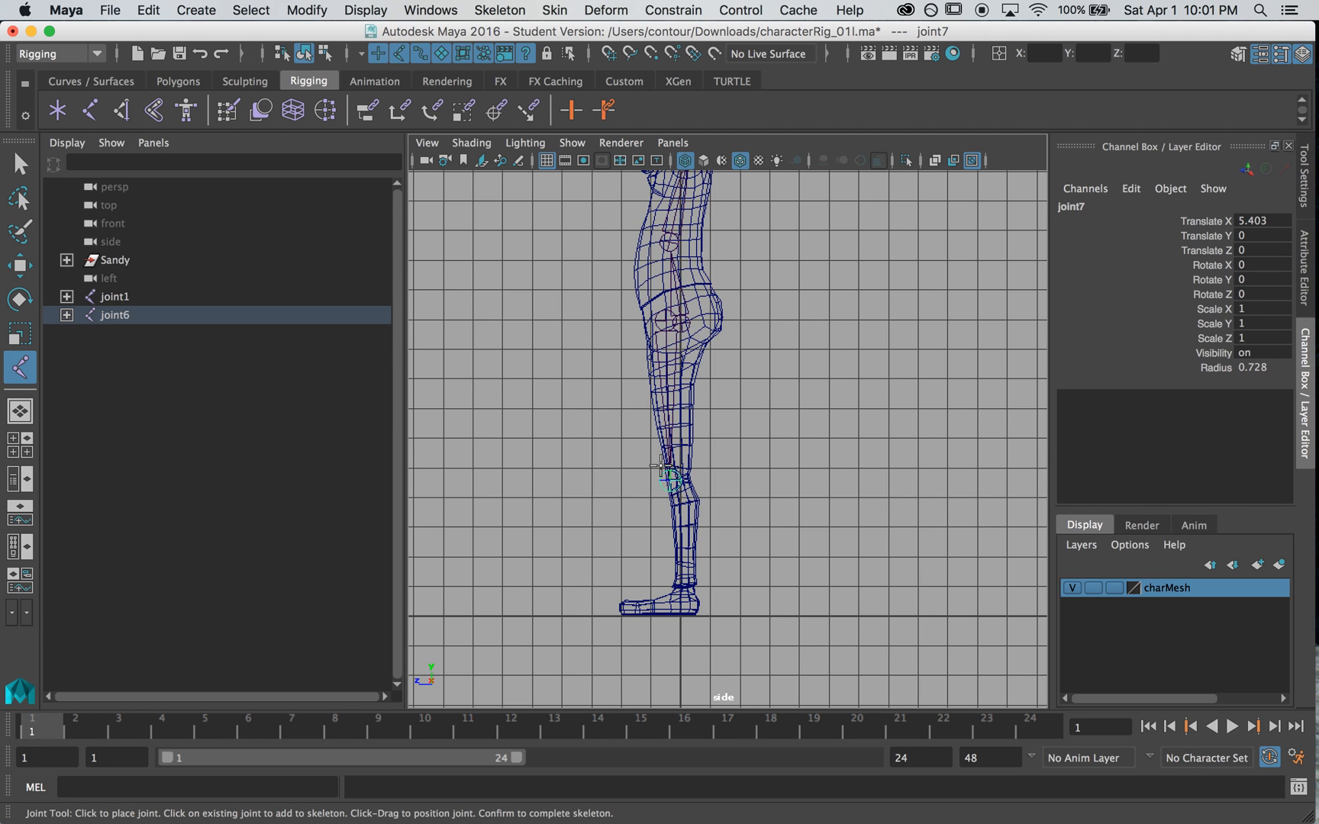
{"action": "left_click", "coordinate": [691, 591]}
{"action": "left_click", "coordinate": [643, 615]}
{"action": "left_click", "coordinate": [619, 615]}
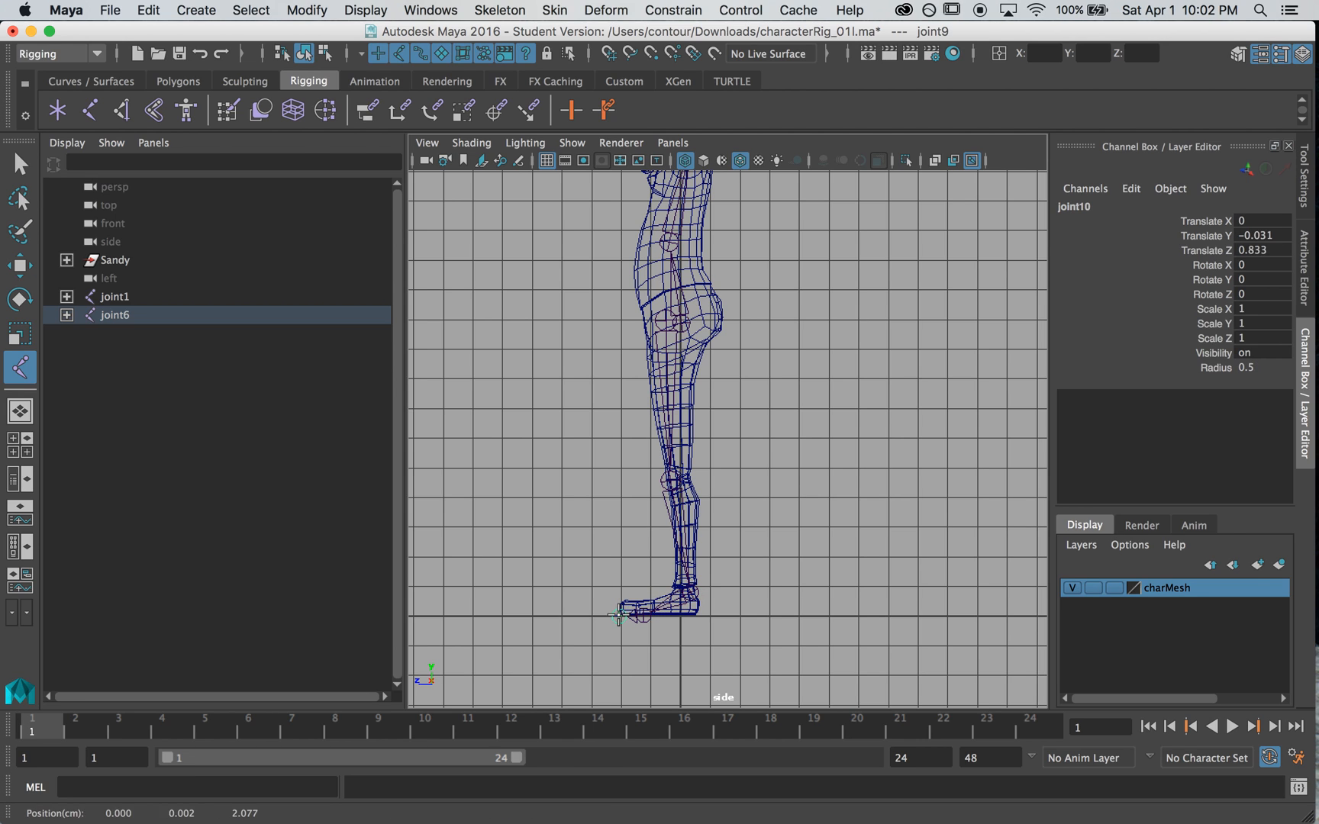
{"action": "key", "text": "Return"}
{"action": "key", "text": "Return"}
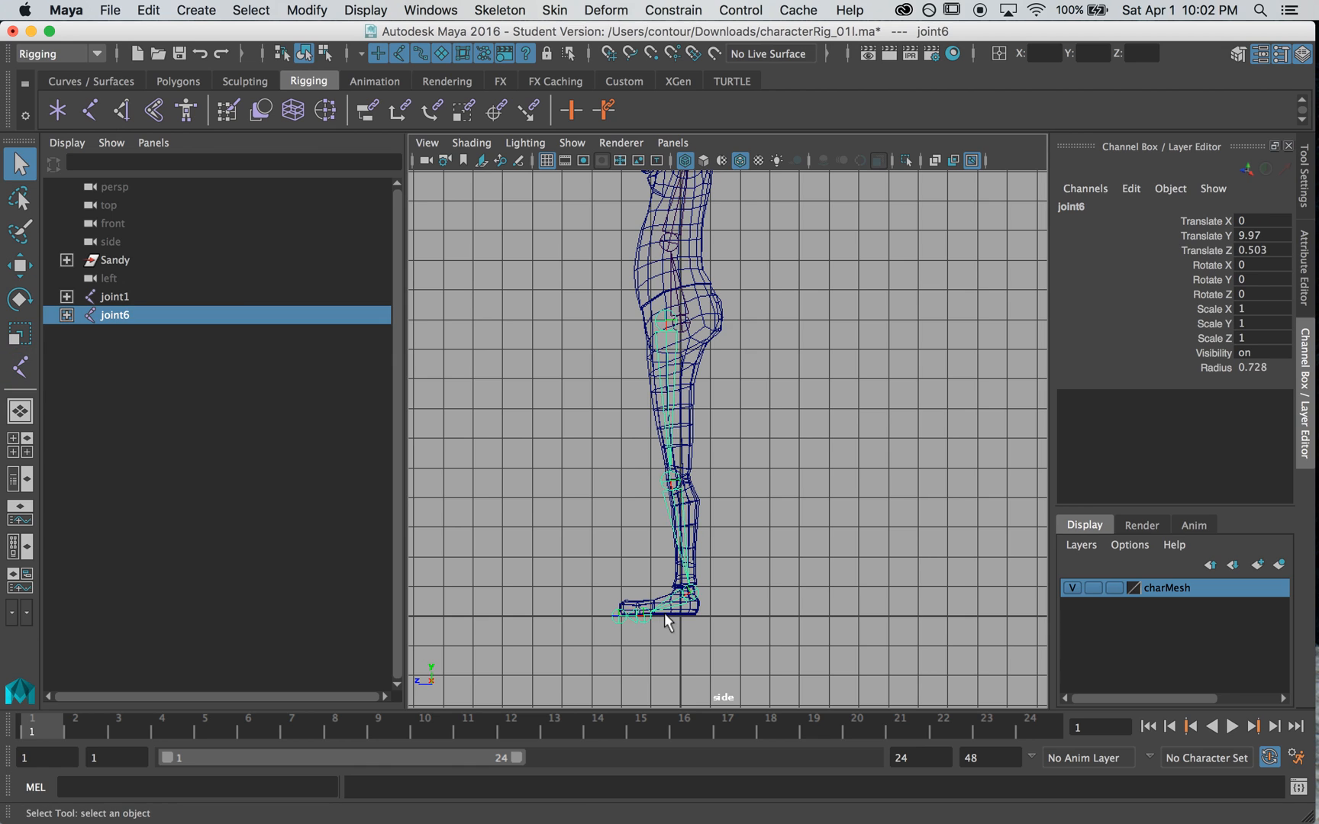
Return to the perspective view, expand the spine chain's full hierarchy and rename its root joint jnt_COG.
{"action": "scroll", "coordinate": [627, 524], "scroll_direction": "up", "scroll_amount": 2}
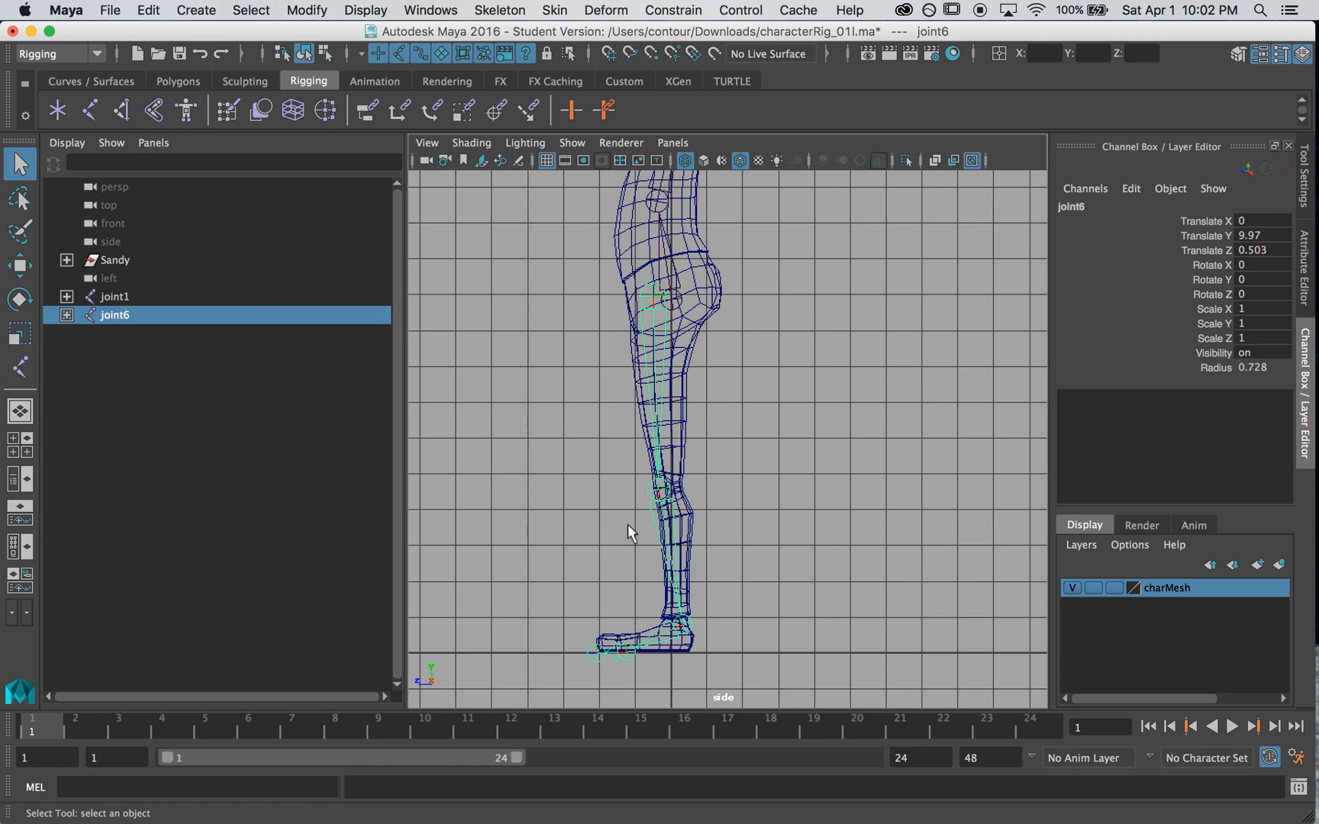
{"action": "key", "text": "space"}
{"action": "left_click", "coordinate": [580, 452]}
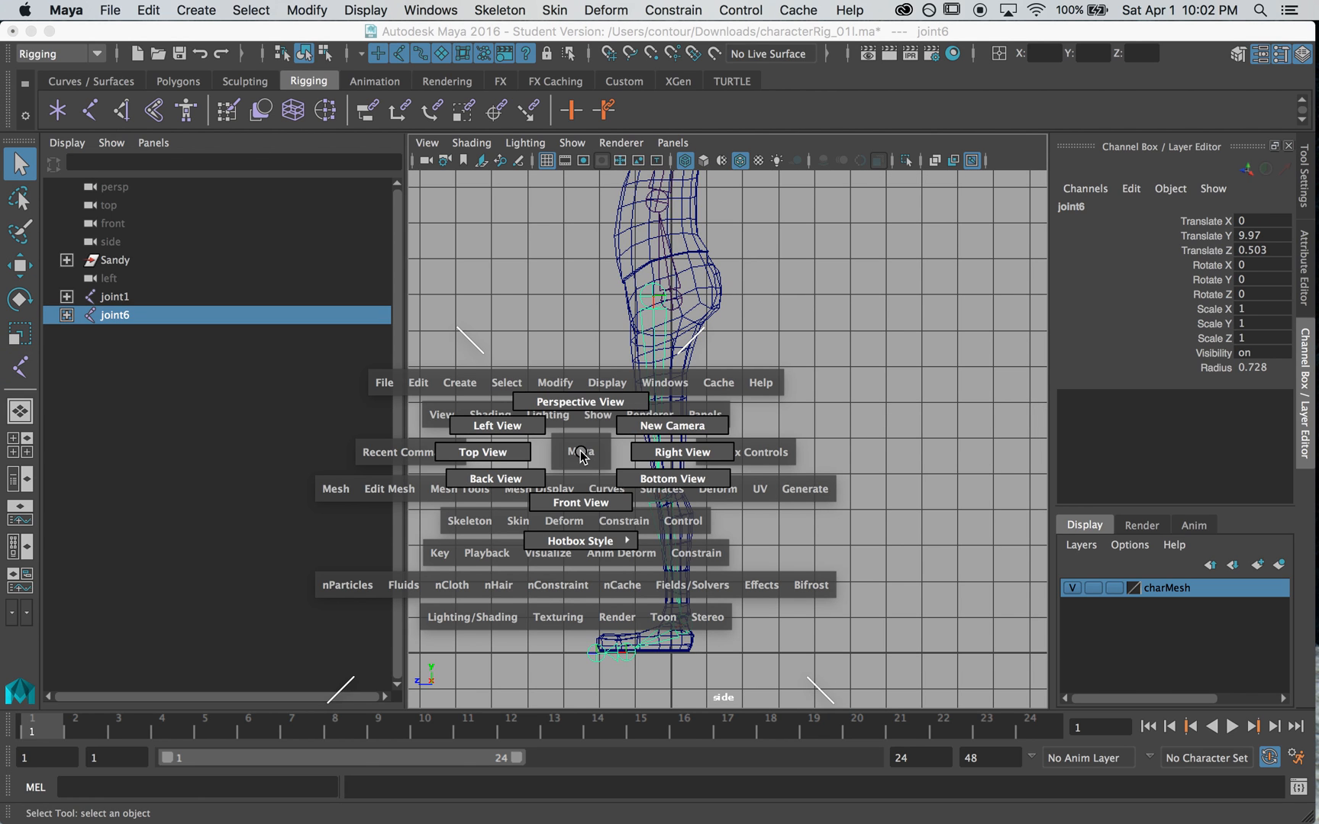
{"action": "left_click_drag", "start_coordinate": [580, 454], "coordinate": [578, 403]}
{"action": "mouse_move", "coordinate": [594, 486]}
{"action": "left_mouse_down", "text": "alt"}
{"action": "mouse_move", "coordinate": [634, 481]}
{"action": "mouse_move", "coordinate": [587, 474]}
{"action": "mouse_move", "coordinate": [601, 489]}
{"action": "left_mouse_up", "text": "alt"}
{"action": "left_click", "coordinate": [727, 427]}
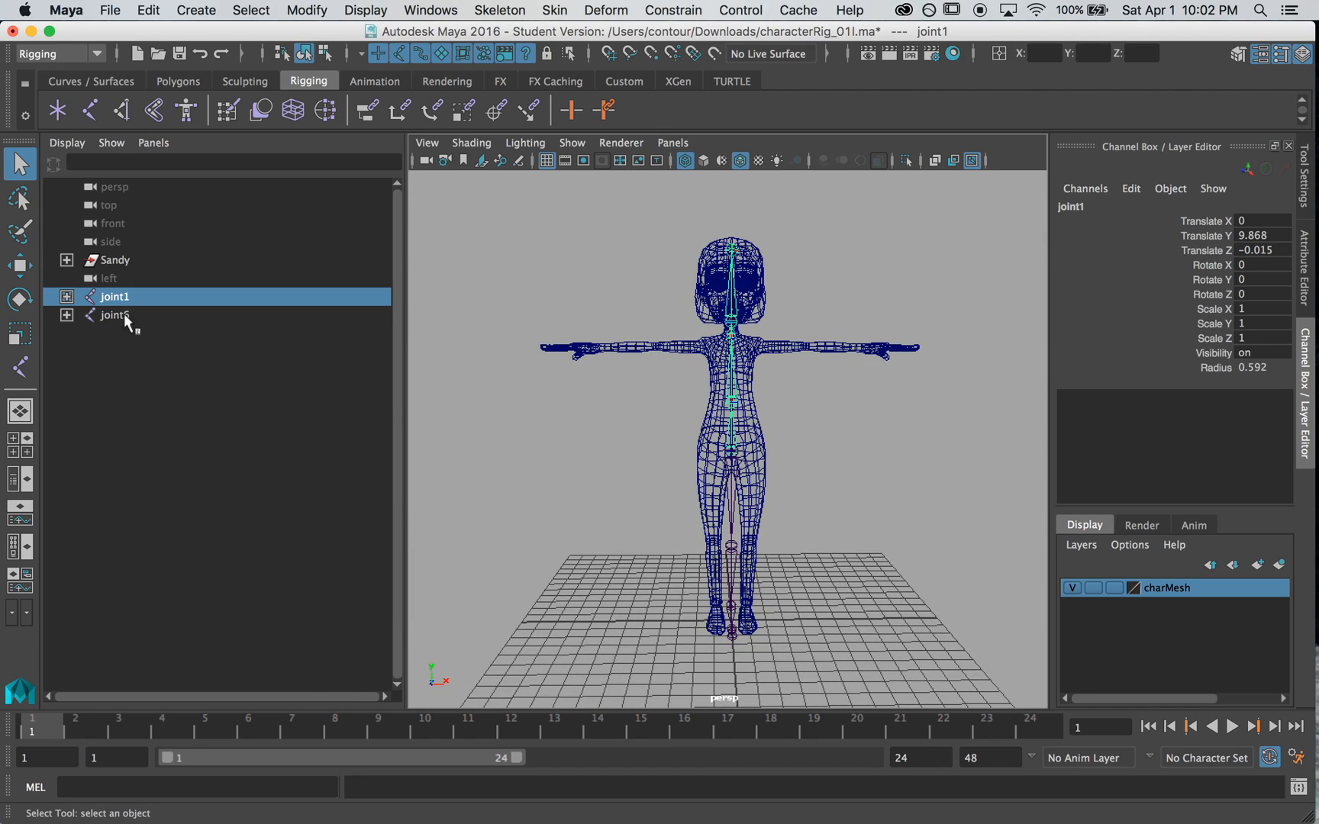
{"action": "left_click", "coordinate": [66, 296], "text": "shift"}
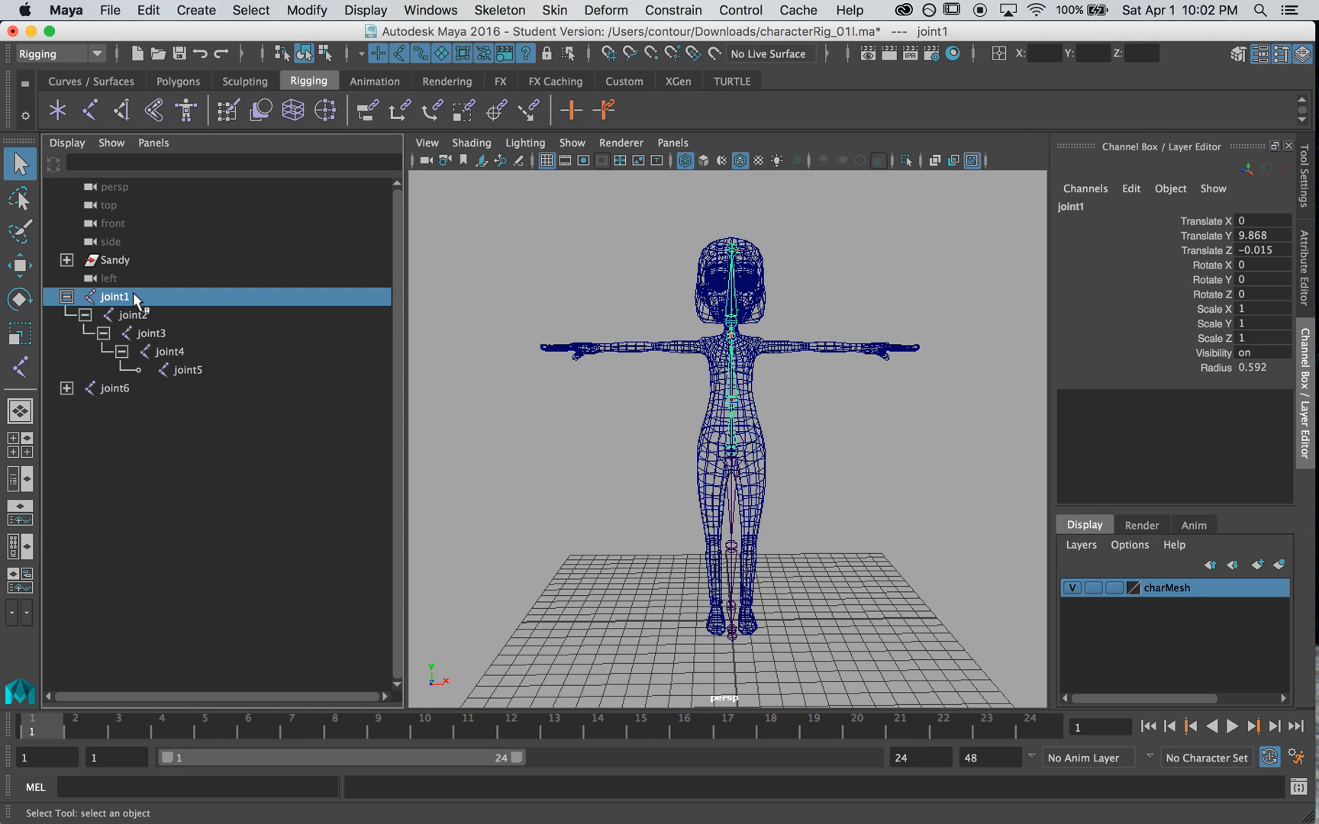
{"action": "double_click", "coordinate": [128, 294]}
{"action": "type", "text": "jnt"}
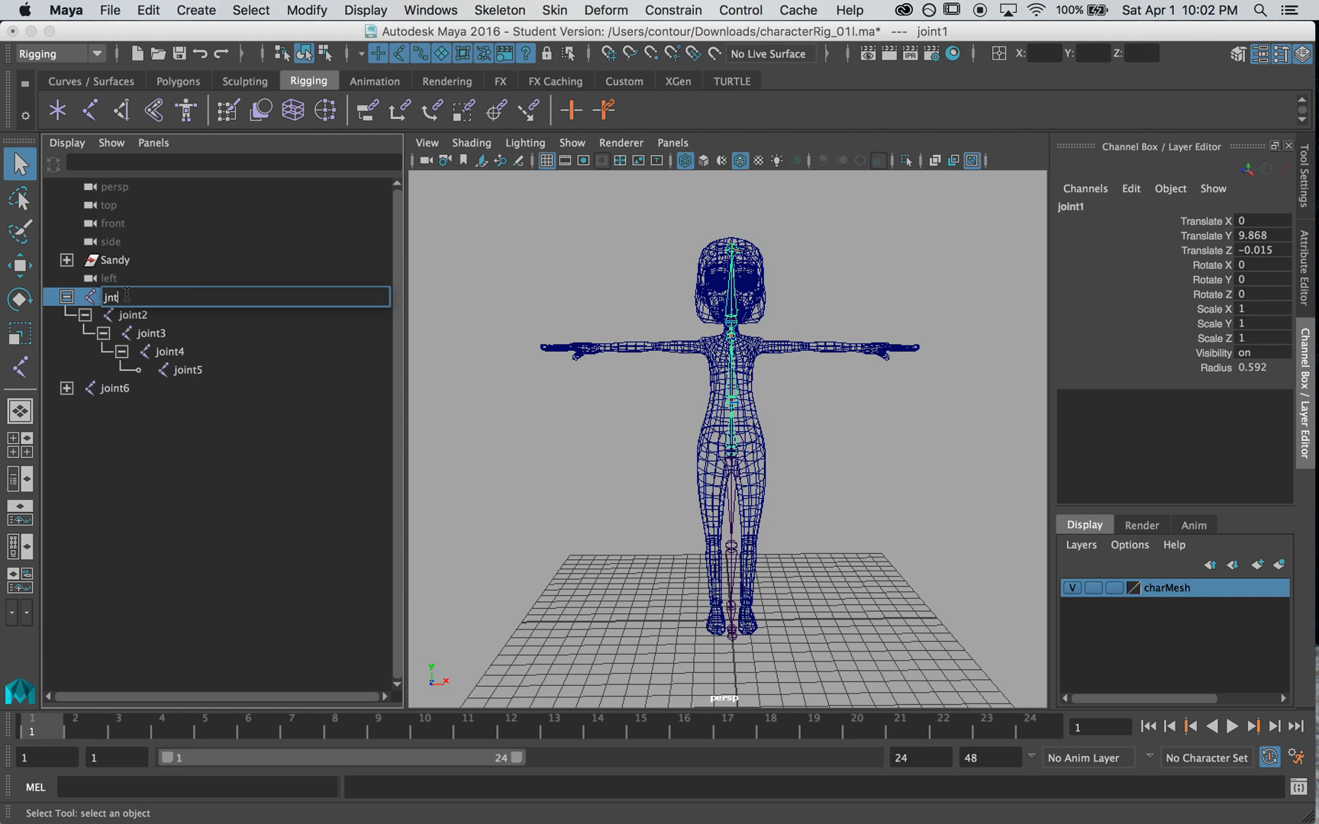
{"action": "key", "text": "Return"}
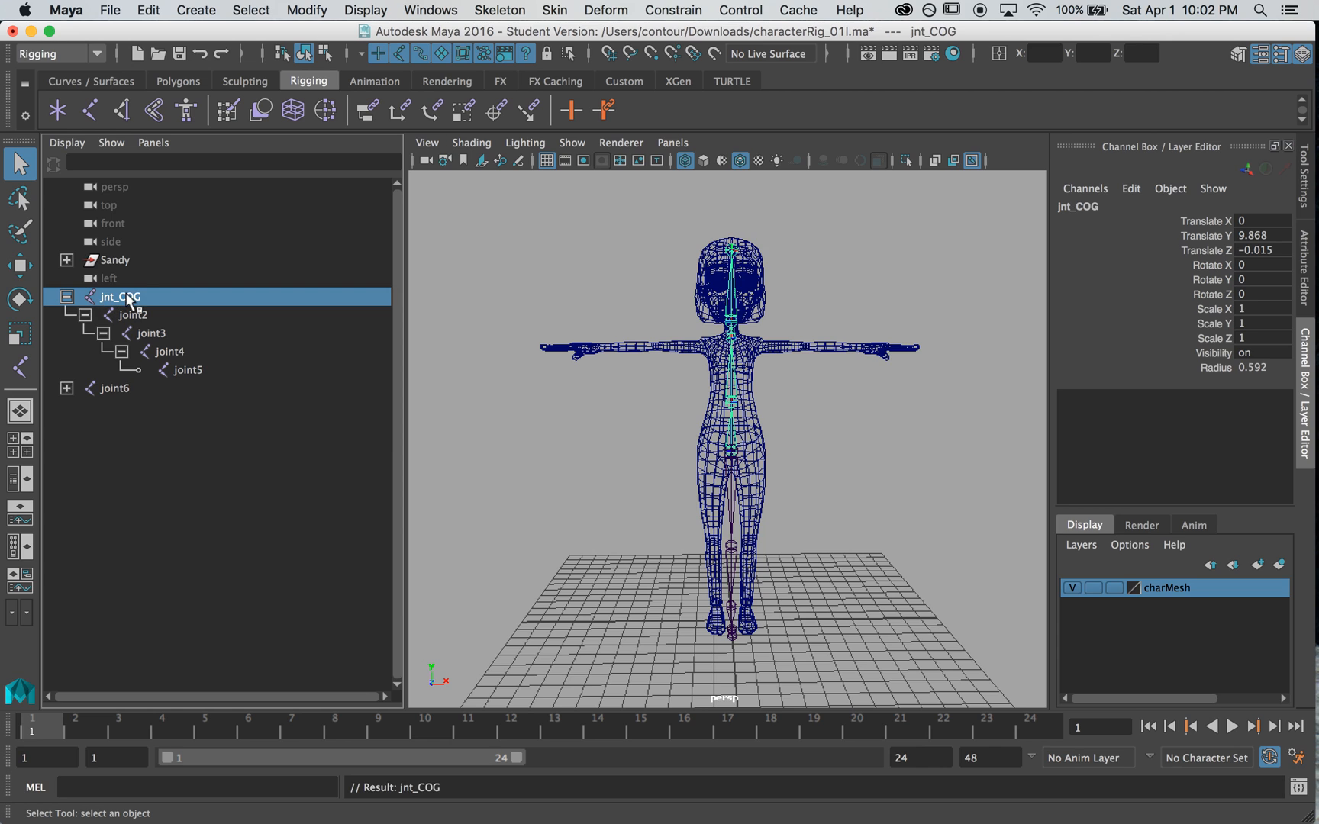
Rename the mid-torso joint jnt_spine and the neck base joint jnt_neck.
{"action": "double_click", "coordinate": [129, 314]}
{"action": "type", "text": "jnt_spine"}
{"action": "key", "text": "Return"}
{"action": "double_click", "coordinate": [164, 334]}
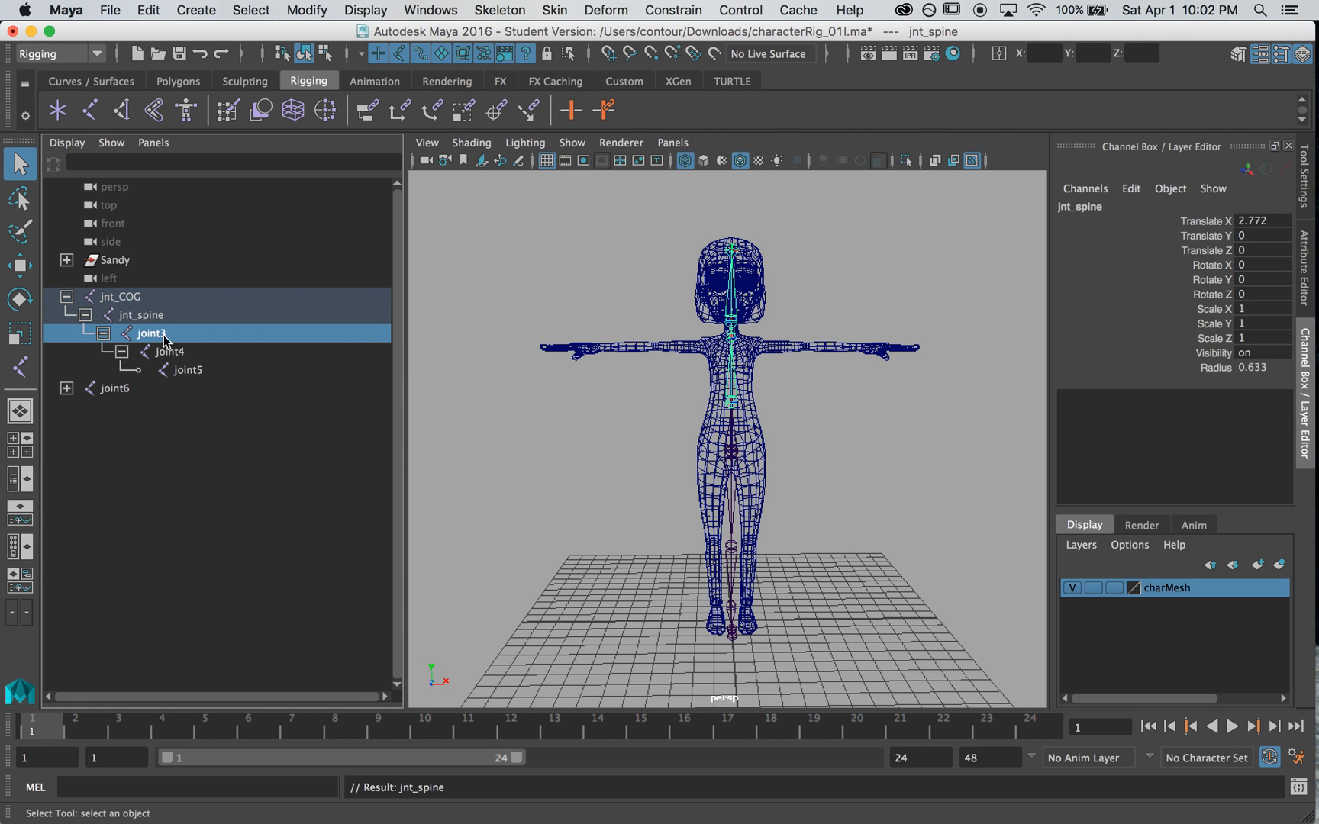
{"action": "type", "text": "jnt_n"}
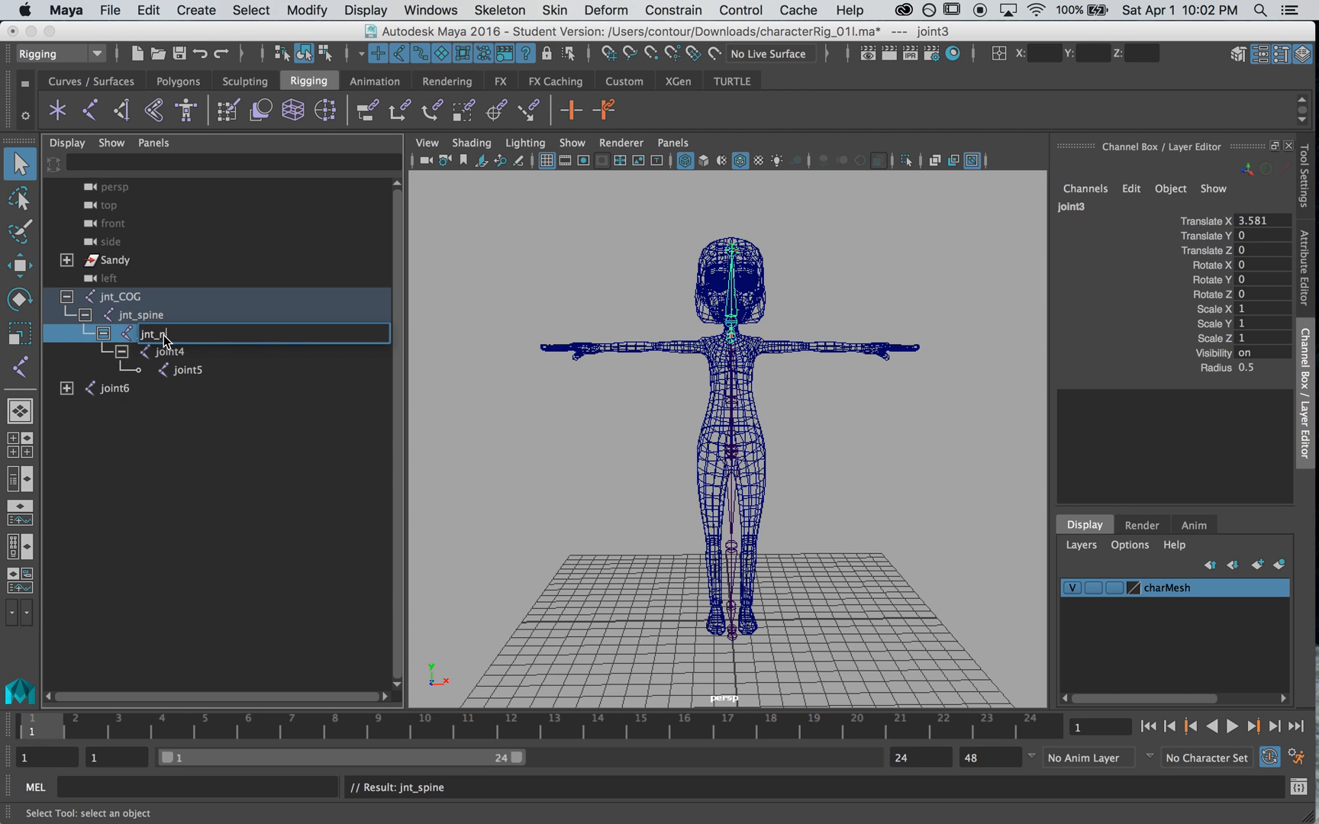
{"action": "type", "text": "eck"}
{"action": "key", "text": "Return"}
Rename the head base joint jnt_head and the last joint of the spine chain jnt_headEnd.
{"action": "double_click", "coordinate": [171, 353]}
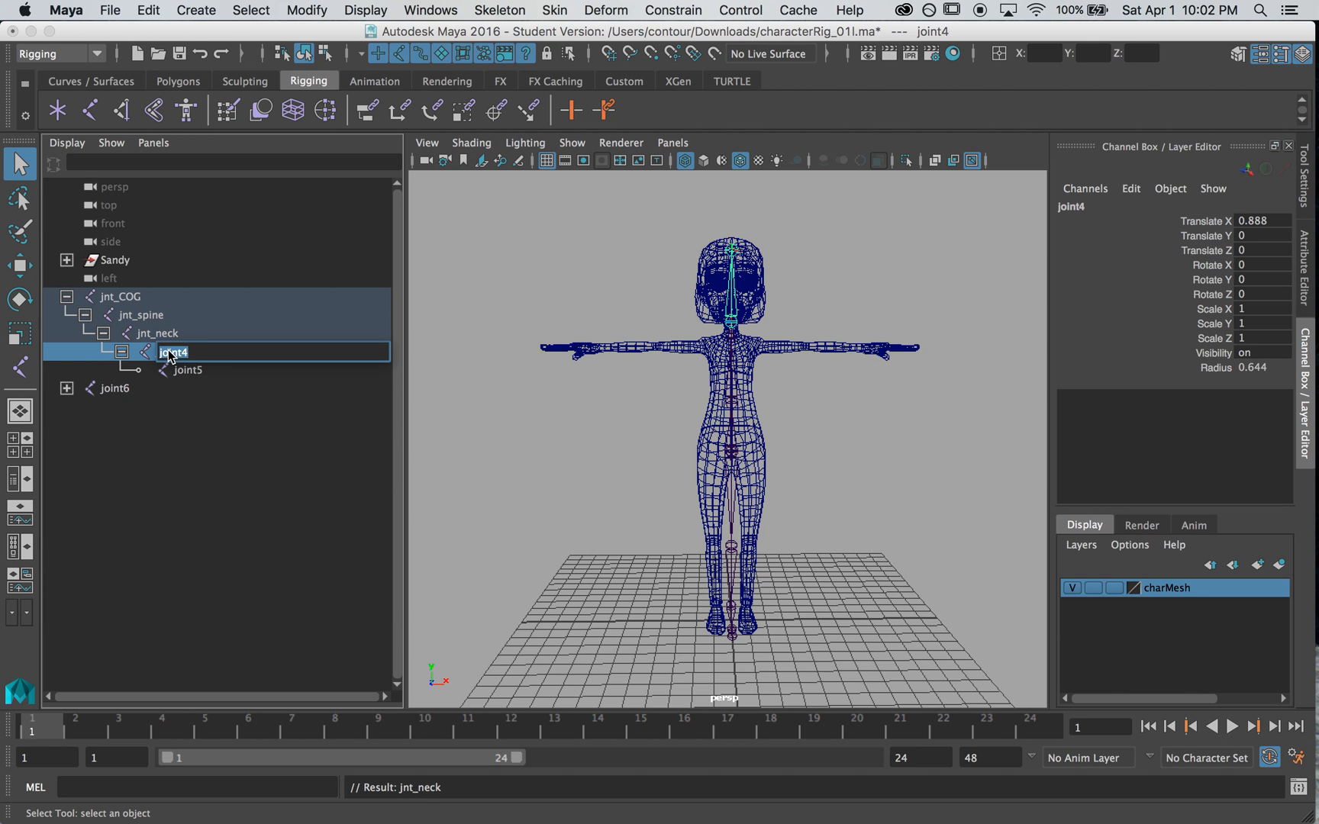
{"action": "type", "text": "jnt"}
{"action": "key", "text": "Return"}
{"action": "double_click", "coordinate": [188, 371]}
{"action": "type", "text": "jnt"}
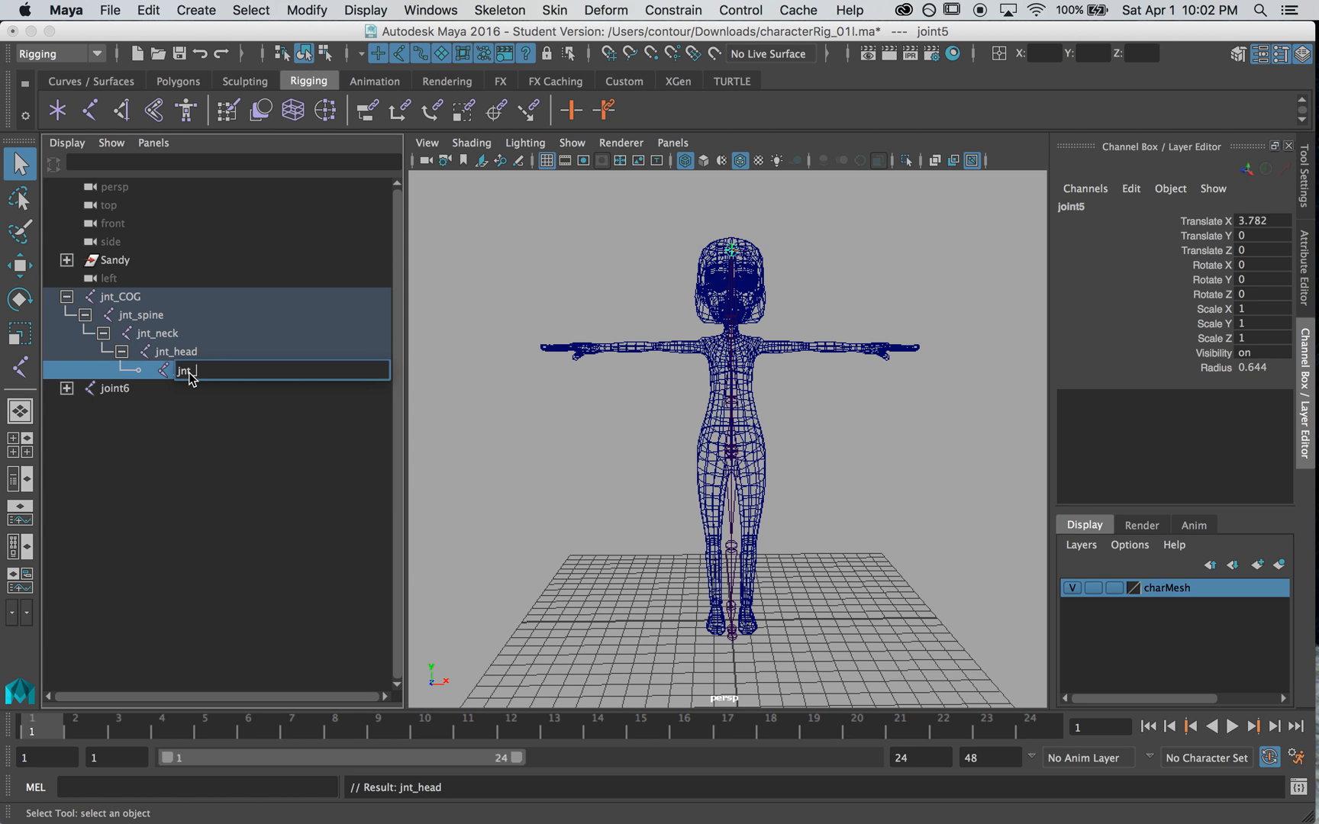
{"action": "type", "text": "_headEnd"}
{"action": "key", "text": "Return"}
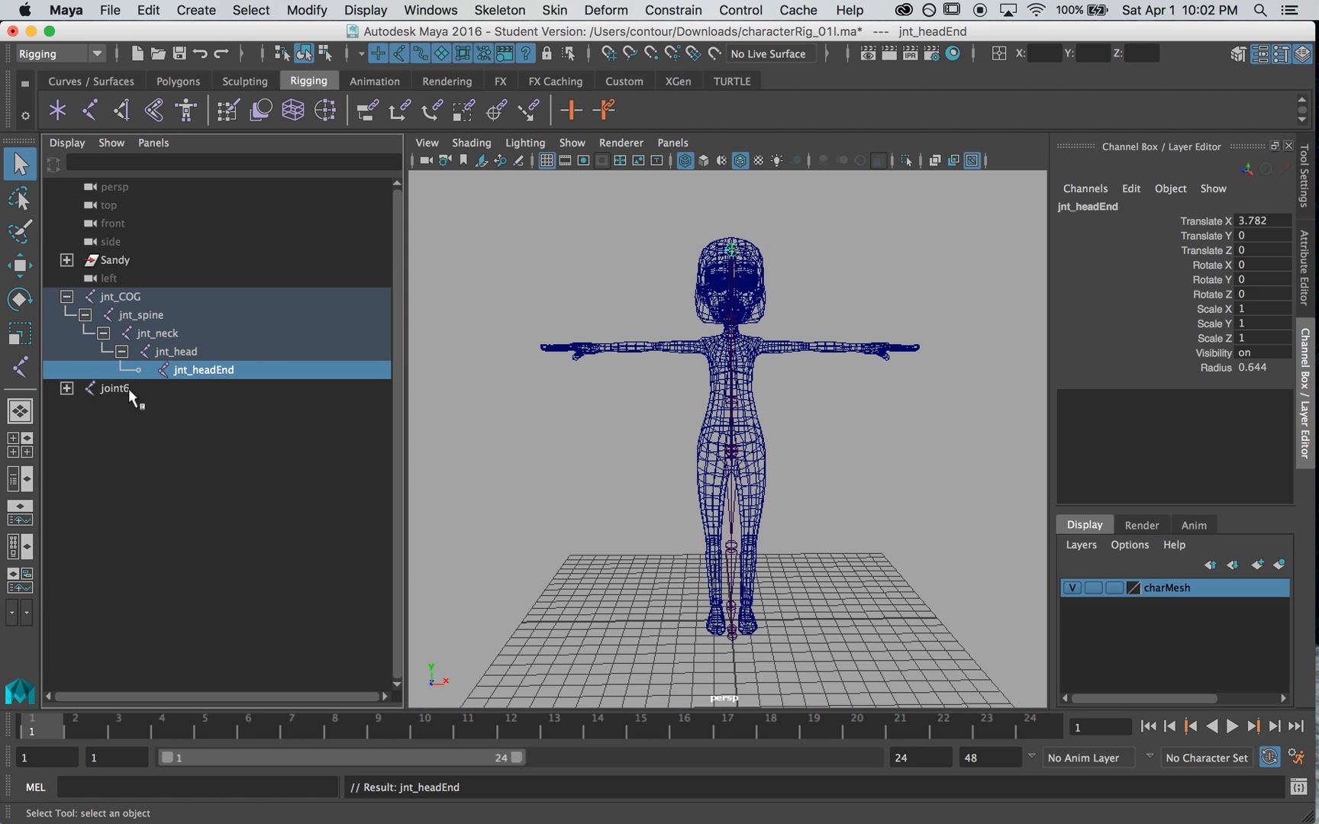
Expand the leg chain's full hierarchy and rename its root joint jnt_L_thigh.
{"action": "left_click", "coordinate": [96, 388]}
{"action": "left_click", "coordinate": [66, 388]}
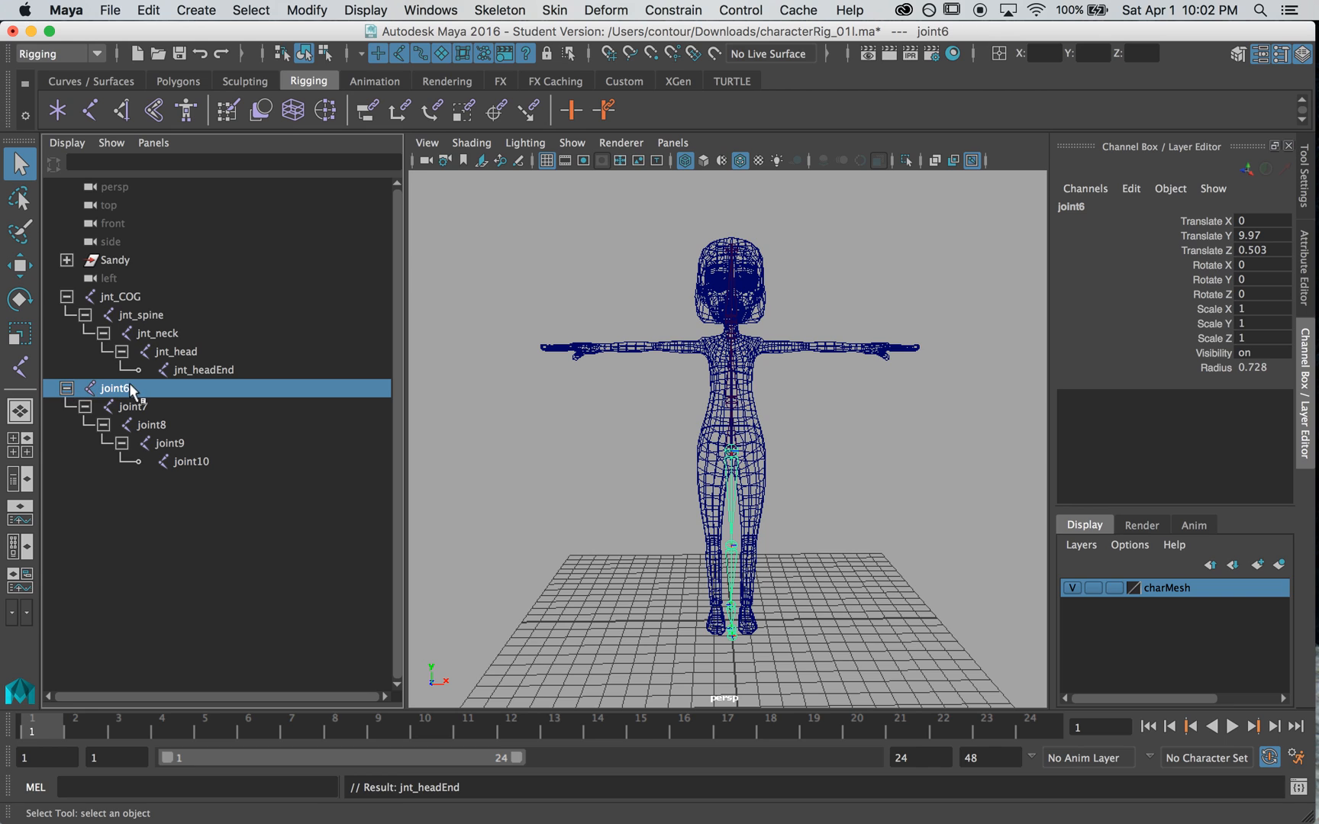
{"action": "double_click", "coordinate": [129, 388]}
{"action": "type", "text": "jnt_"}
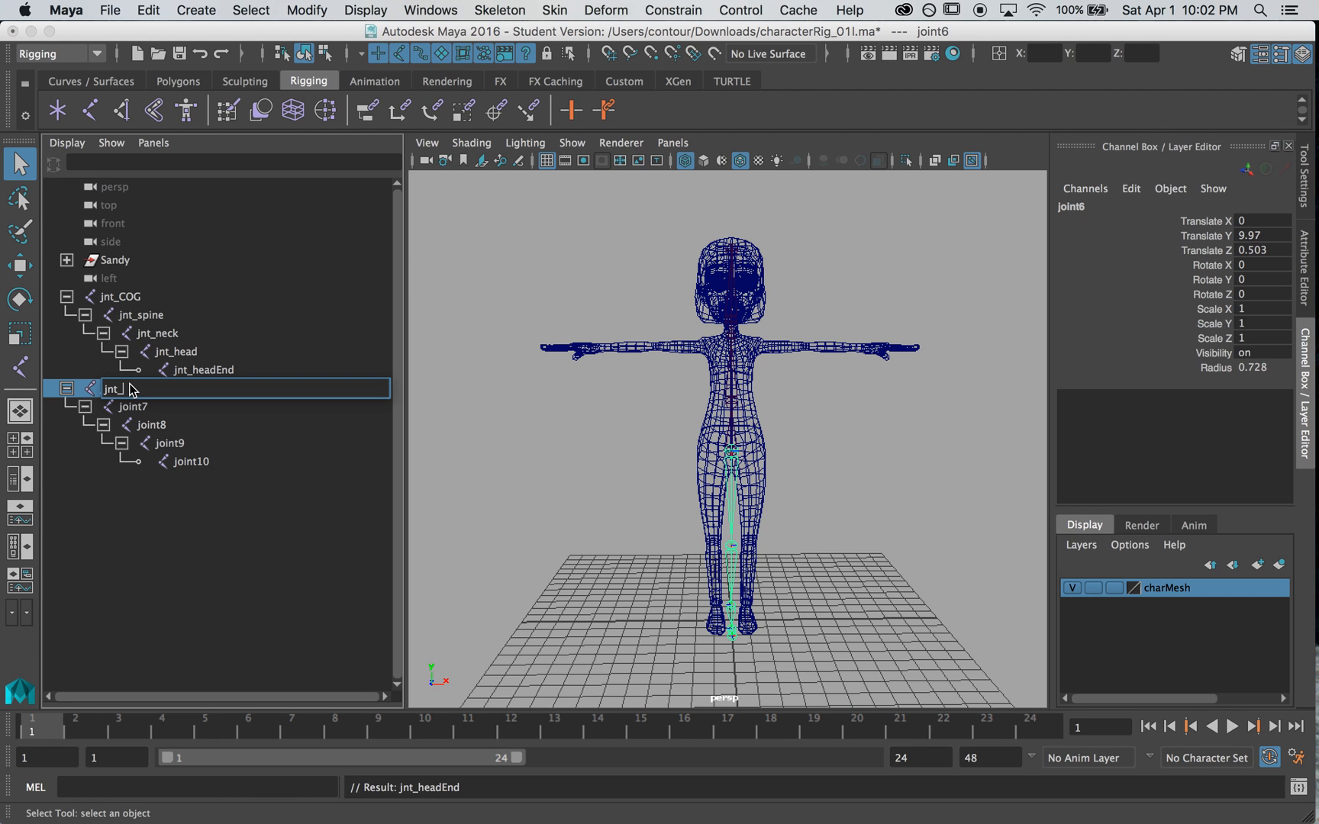
{"action": "type", "text": "L_thigh"}
{"action": "key", "text": "Return"}
Rename the leg chain's knee joint jnt_L_knee and its ankle joint jnt_L_ankle.
{"action": "double_click", "coordinate": [181, 407]}
{"action": "type", "text": "jnt_L_knee"}
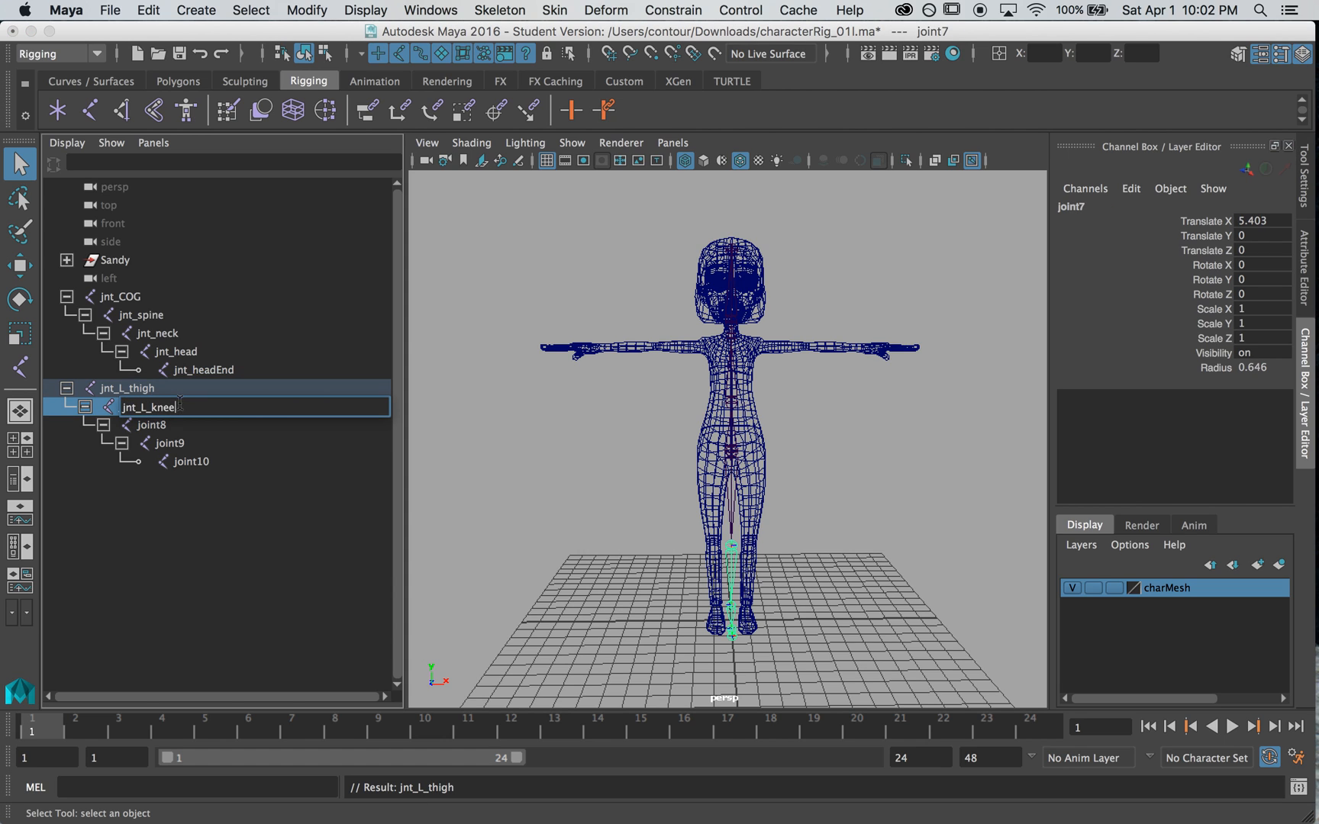
{"action": "key", "text": "Return"}
{"action": "double_click", "coordinate": [165, 425]}
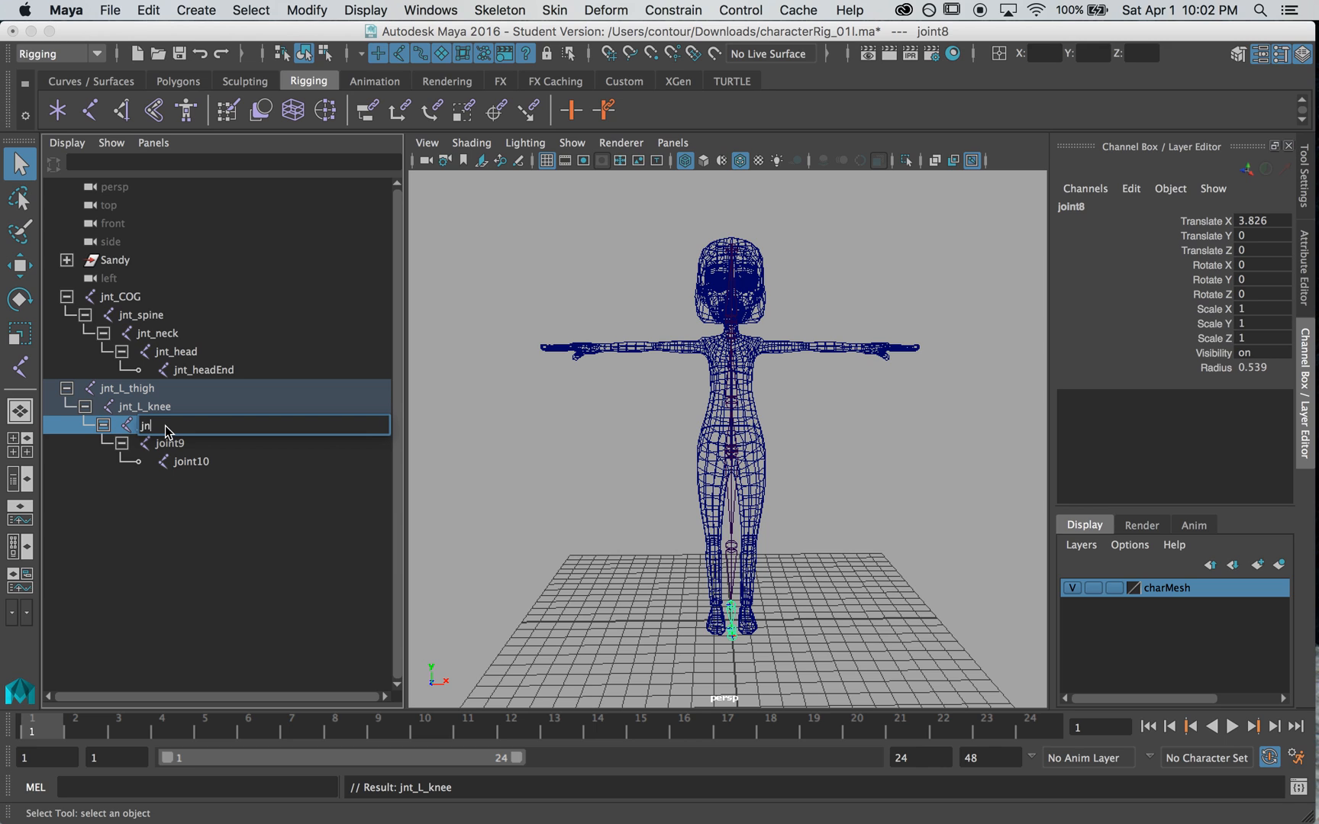
{"action": "type", "text": "jnt_L_ankle"}
{"action": "key", "text": "Return"}
Rename the foot's ball joint jnt_L_ball and the leg chain's end joint jnt_L_toe.
{"action": "double_click", "coordinate": [192, 442]}
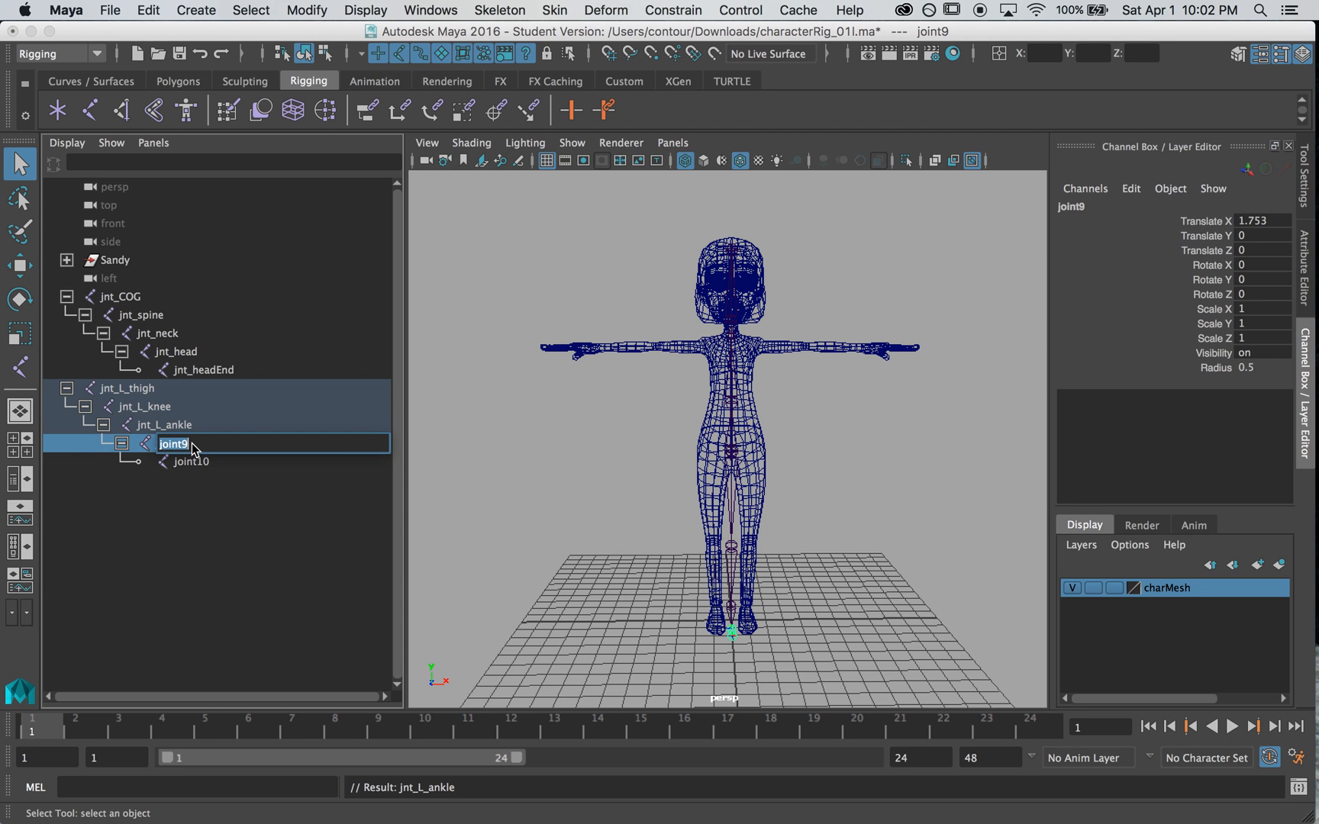
{"action": "type", "text": "jnt_L_ball"}
{"action": "key", "text": "Return"}
{"action": "double_click", "coordinate": [195, 462]}
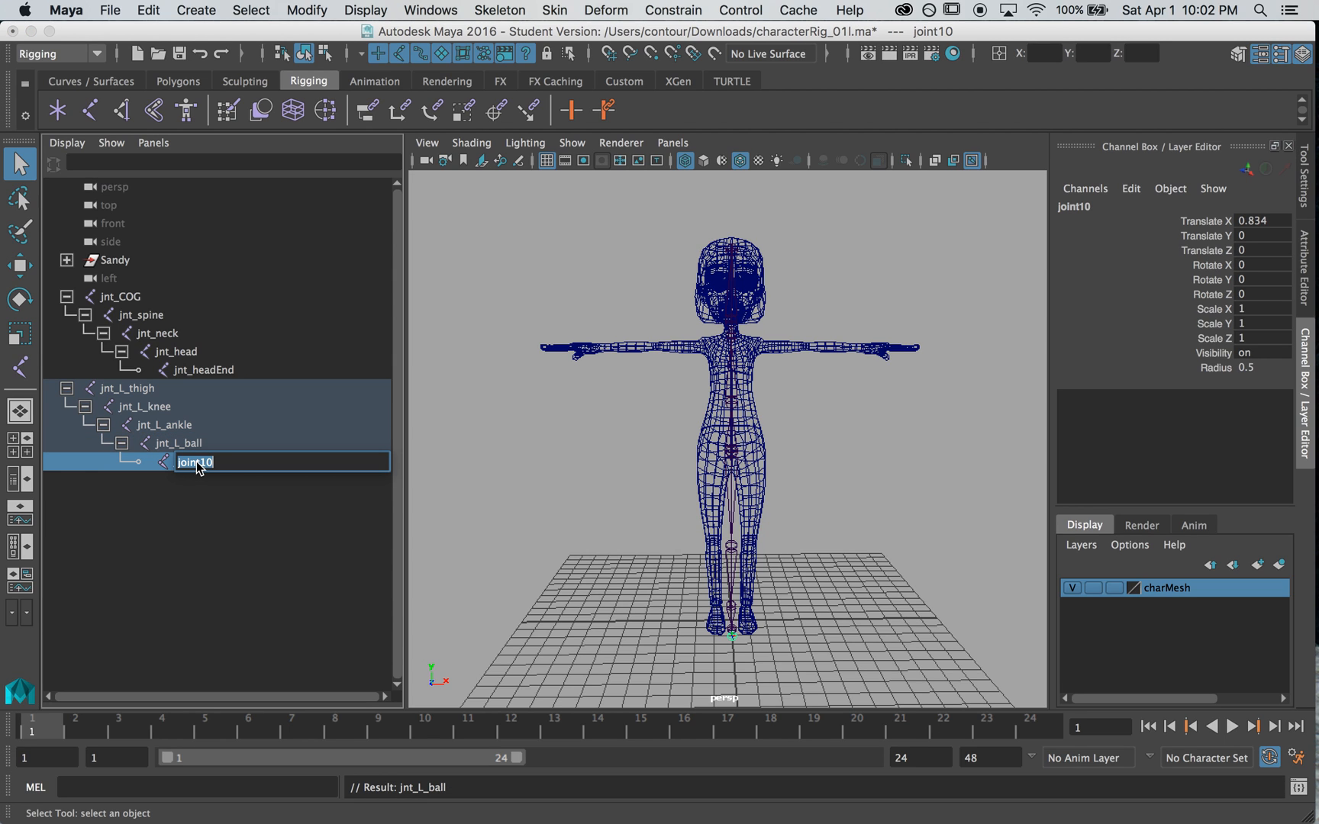
{"action": "type", "text": "jnt_L_toe"}
{"action": "key", "text": "Return"}
Move the left leg chain from its jnt_L_thigh root sideways into the character's left leg in the front view, to about X 1.05.
{"action": "left_click", "coordinate": [128, 388]}
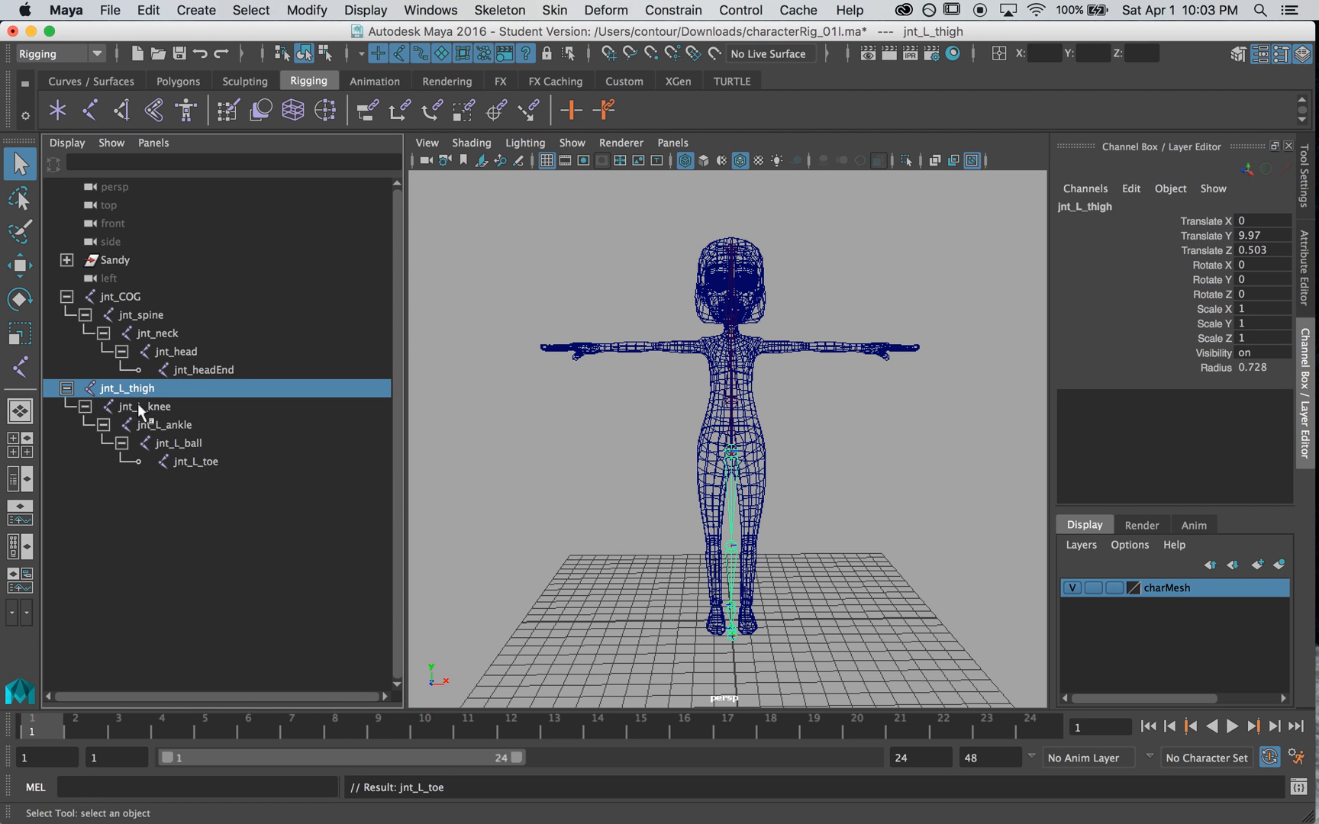
{"action": "key", "text": "space"}
{"action": "left_click_drag", "start_coordinate": [588, 498], "coordinate": [590, 540]}
{"action": "key", "text": "f"}
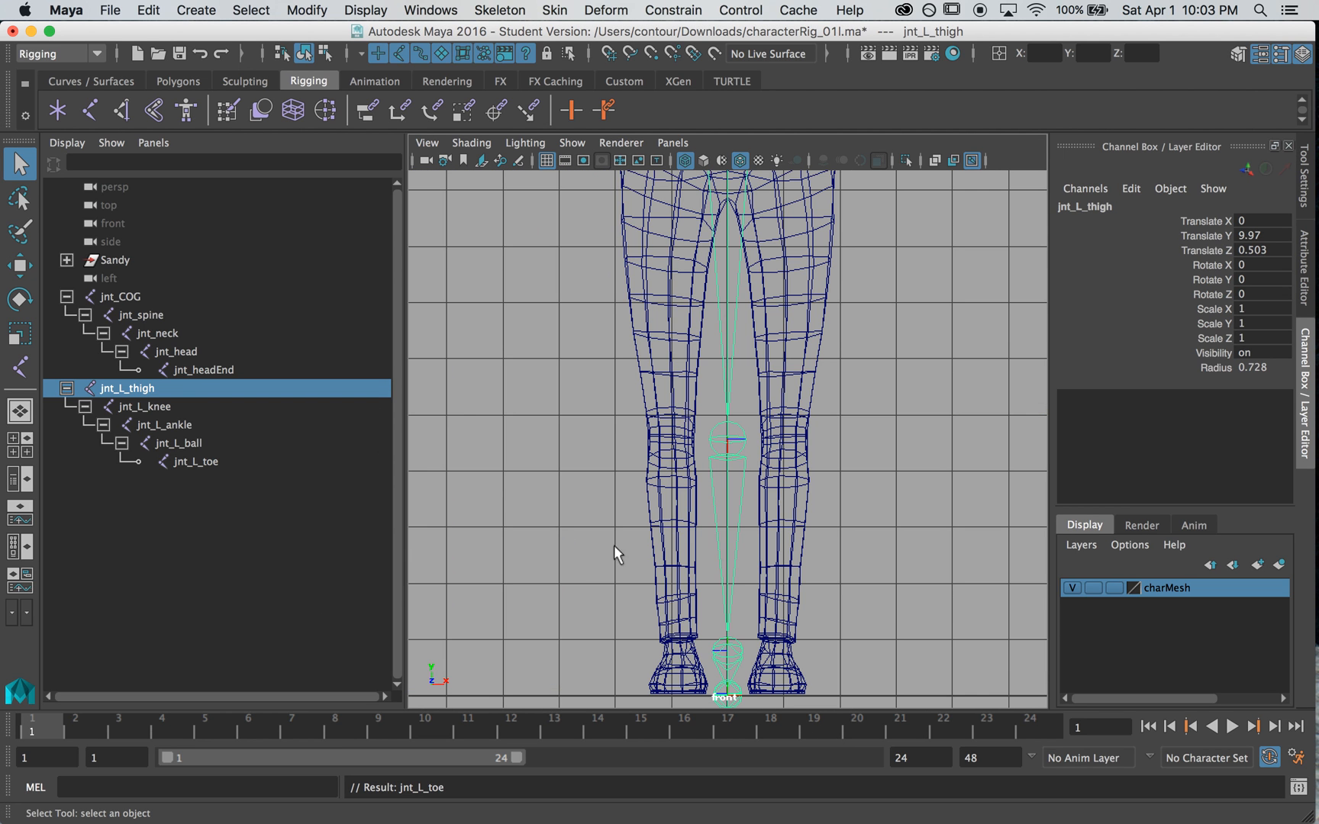
{"action": "middle_click_drag", "start_coordinate": [710, 415], "coordinate": [674, 438], "text": "alt"}
{"action": "right_click_drag", "start_coordinate": [674, 438], "coordinate": [609, 445], "text": "alt"}
{"action": "key", "text": "w"}
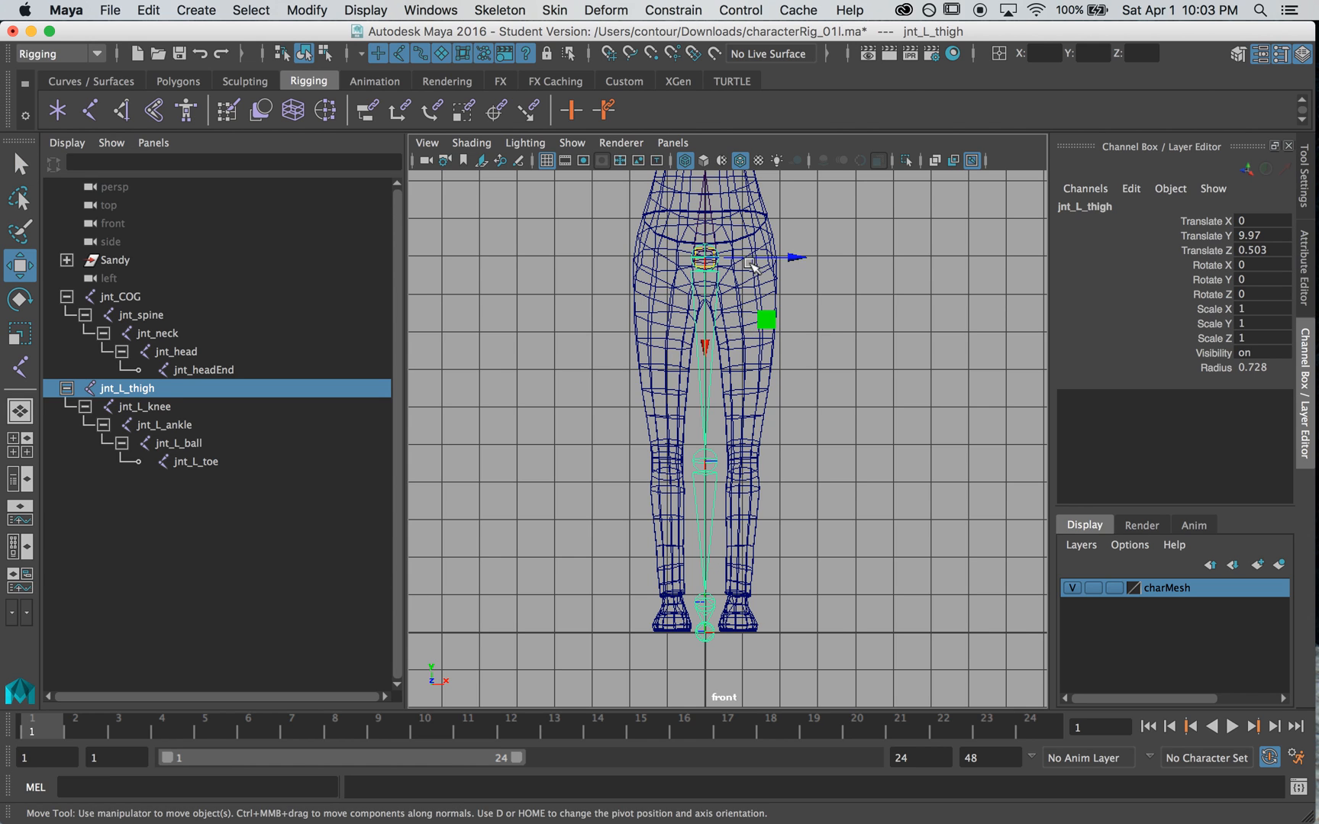
{"action": "left_click_drag", "start_coordinate": [757, 258], "coordinate": [795, 255]}
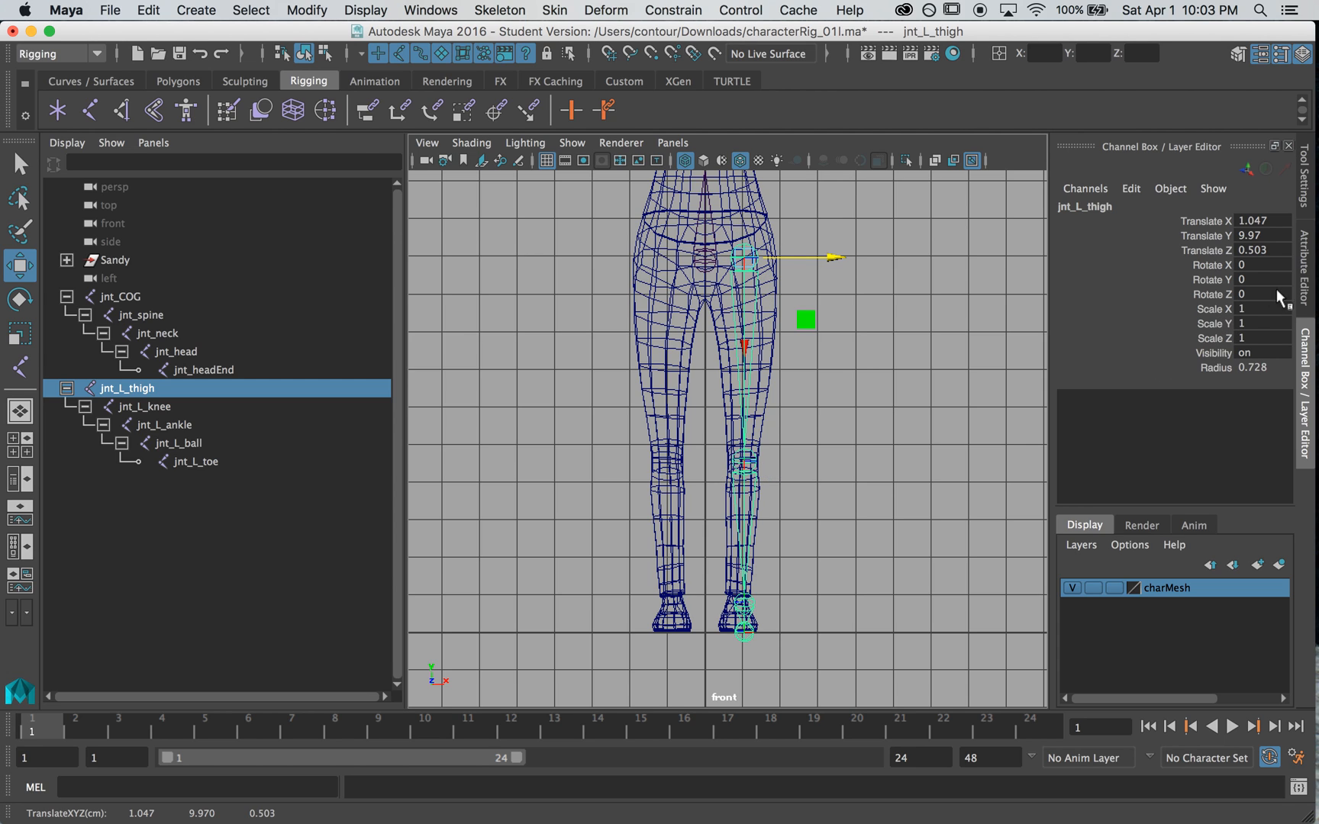
Set the Z joint orient of jnt_L_thigh to -91.1 so the chain follows the slant of the leg mesh.
{"action": "left_click", "coordinate": [1306, 290]}
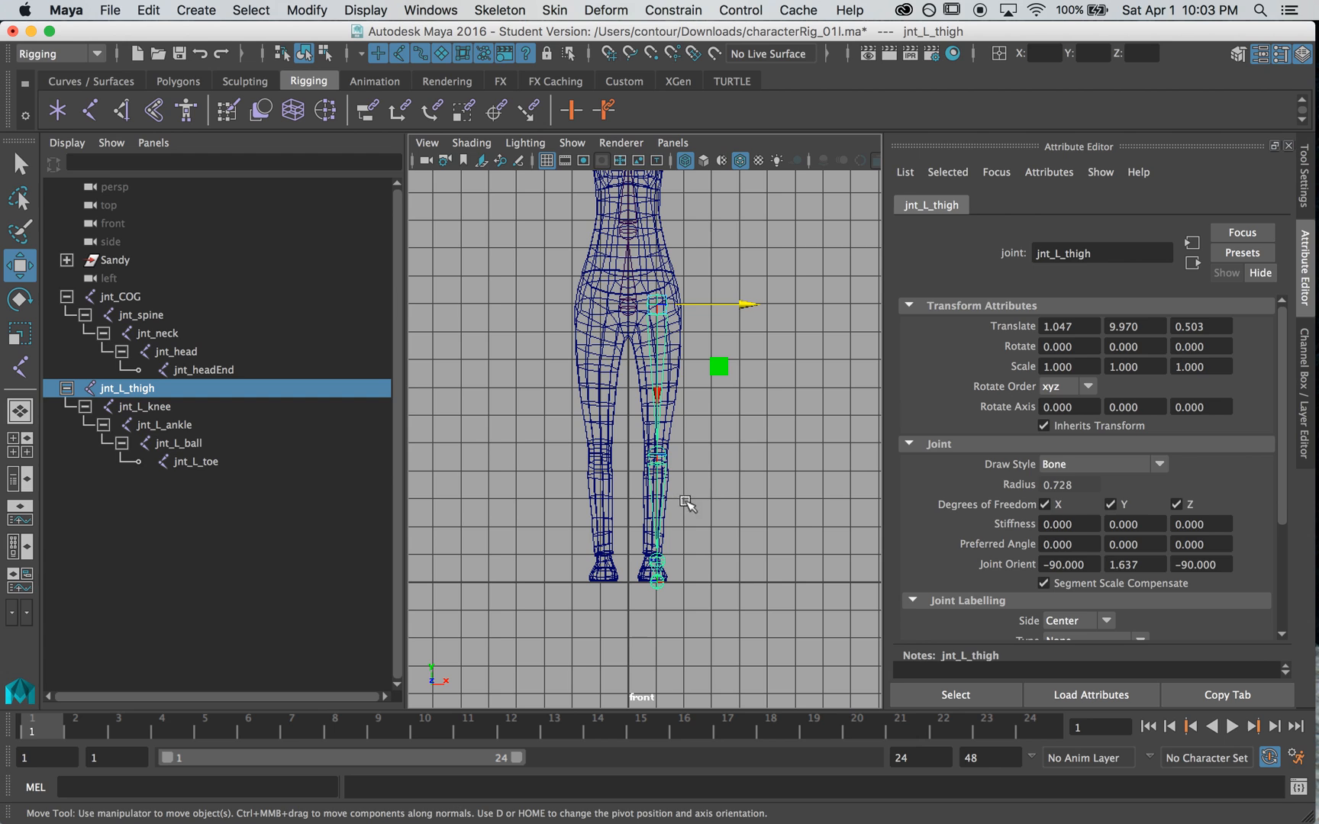
{"action": "left_click_drag", "start_coordinate": [1211, 563], "coordinate": [1199, 565], "text": "ctrl"}
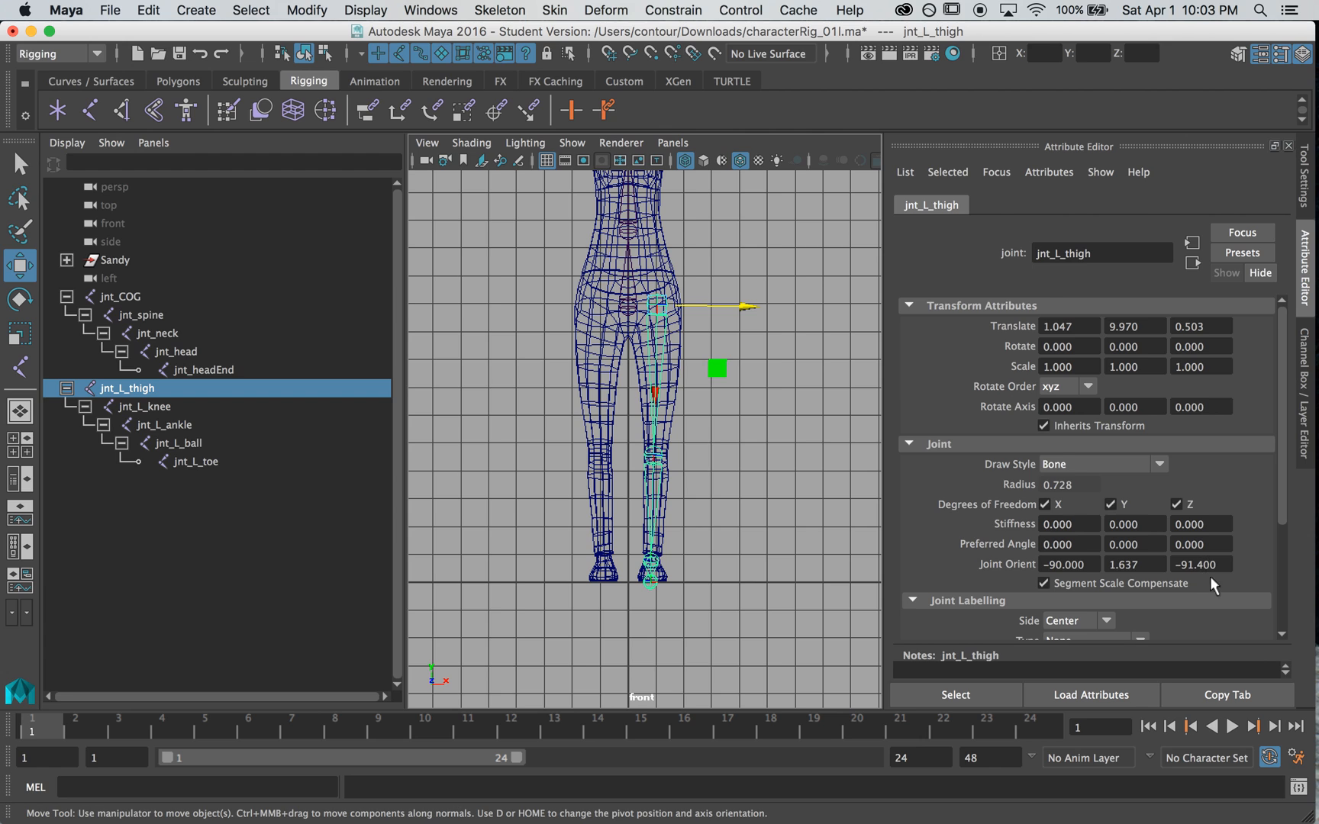
{"action": "mouse_move", "coordinate": [1200, 565]}
{"action": "left_mouse_down", "text": "ctrl"}
{"action": "mouse_move", "coordinate": [1189, 566]}
{"action": "mouse_move", "coordinate": [1203, 565]}
{"action": "left_mouse_up", "text": "ctrl"}
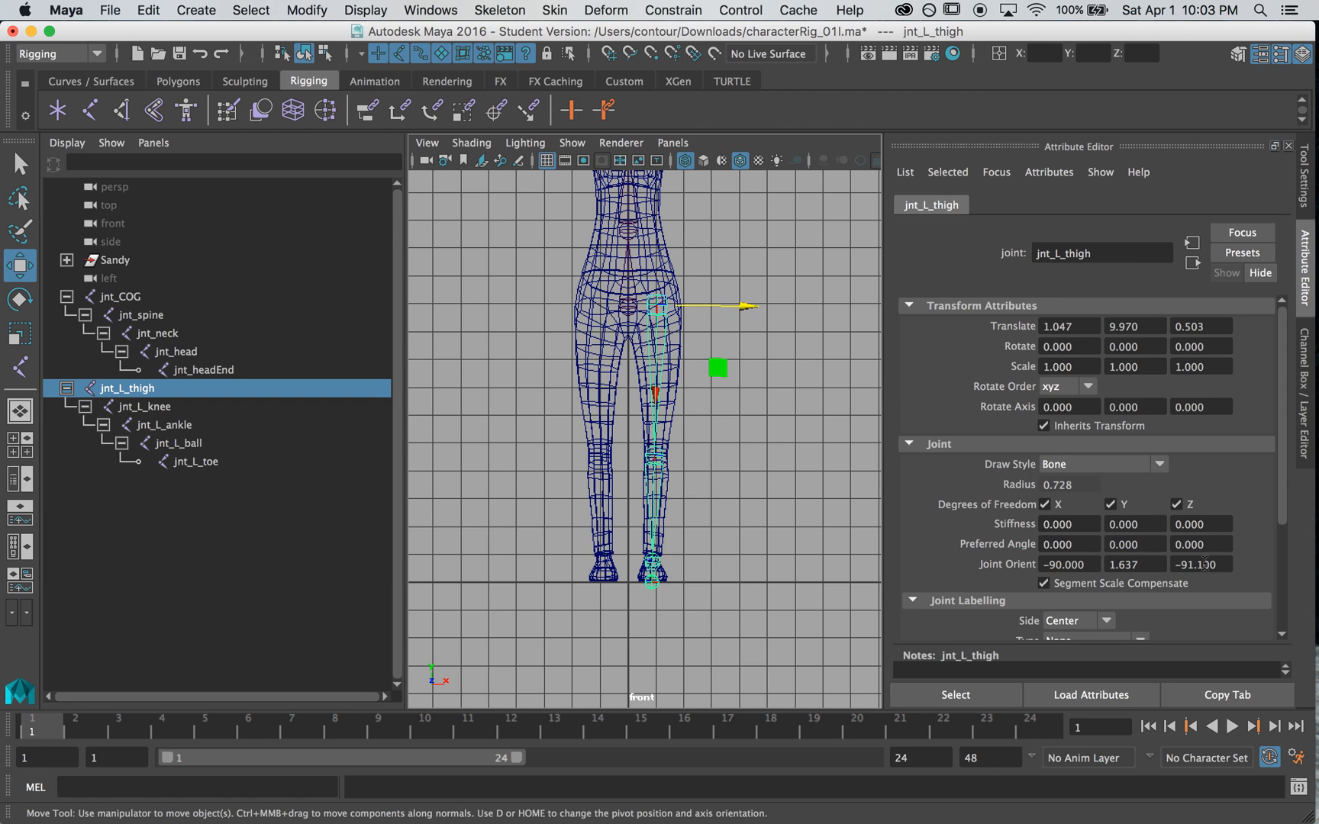
{"action": "left_click", "coordinate": [801, 405]}
{"action": "left_click", "coordinate": [655, 328]}
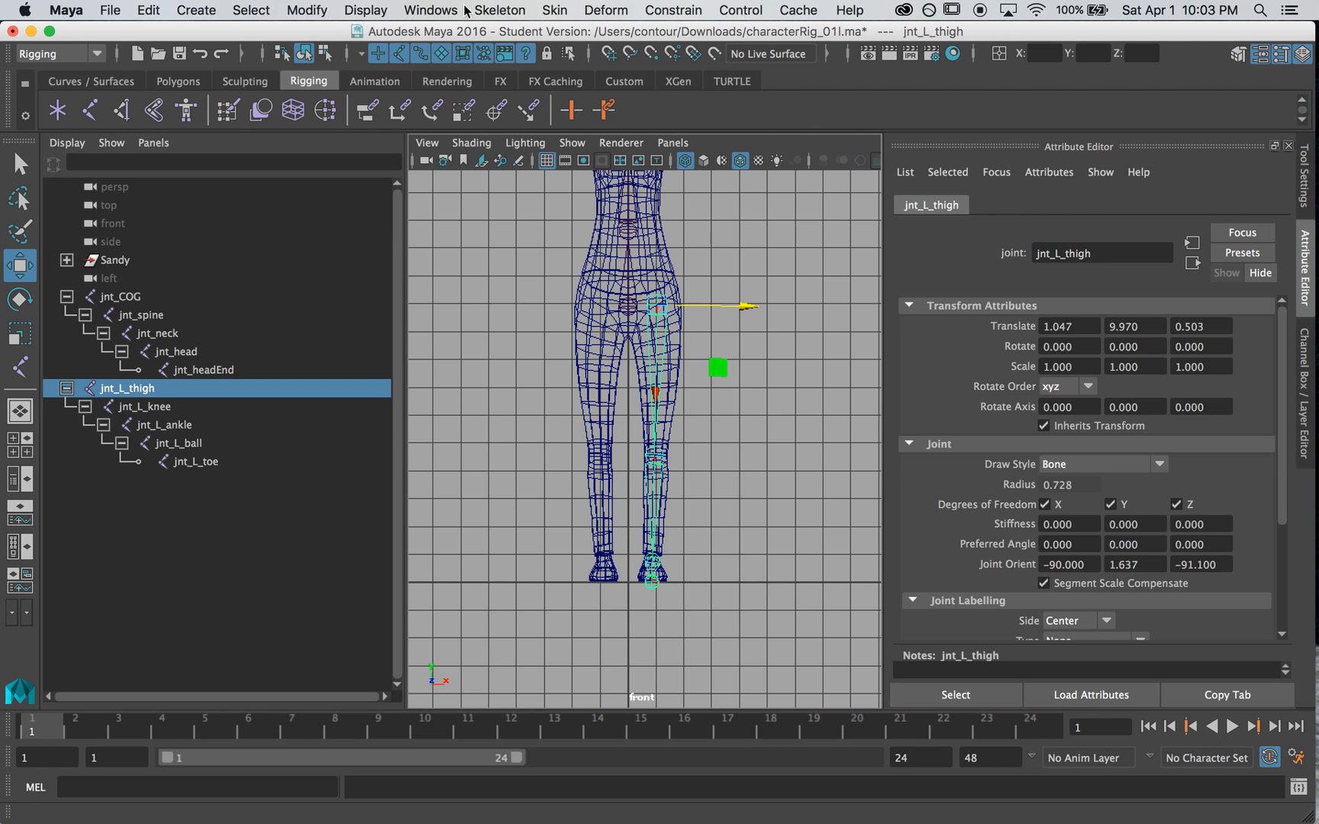
Mirror the left leg chain across YZ with the Behavior function, replacing _L_ with _R_ in the names, and expand the mirrored chain.
{"action": "left_click", "coordinate": [500, 11]}
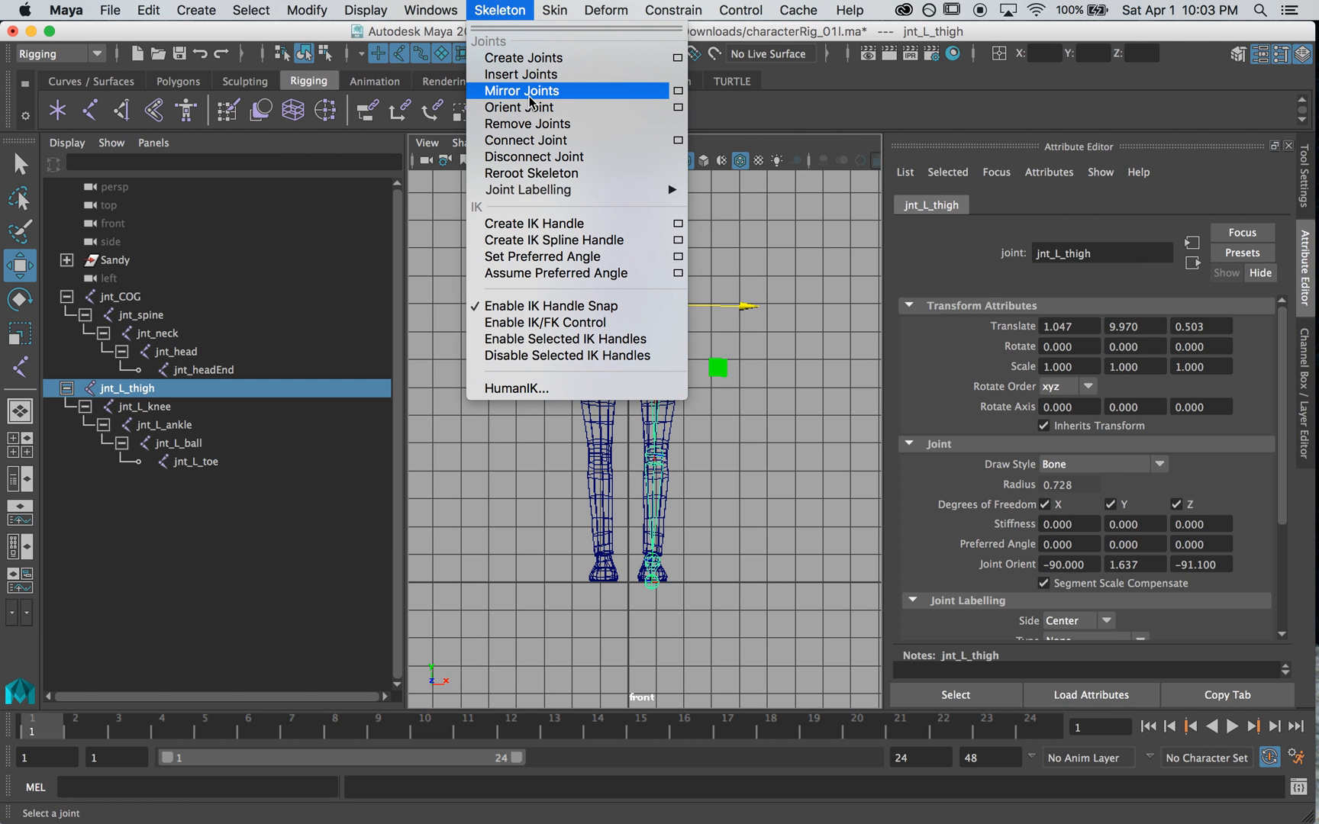
{"action": "left_click", "coordinate": [677, 91]}
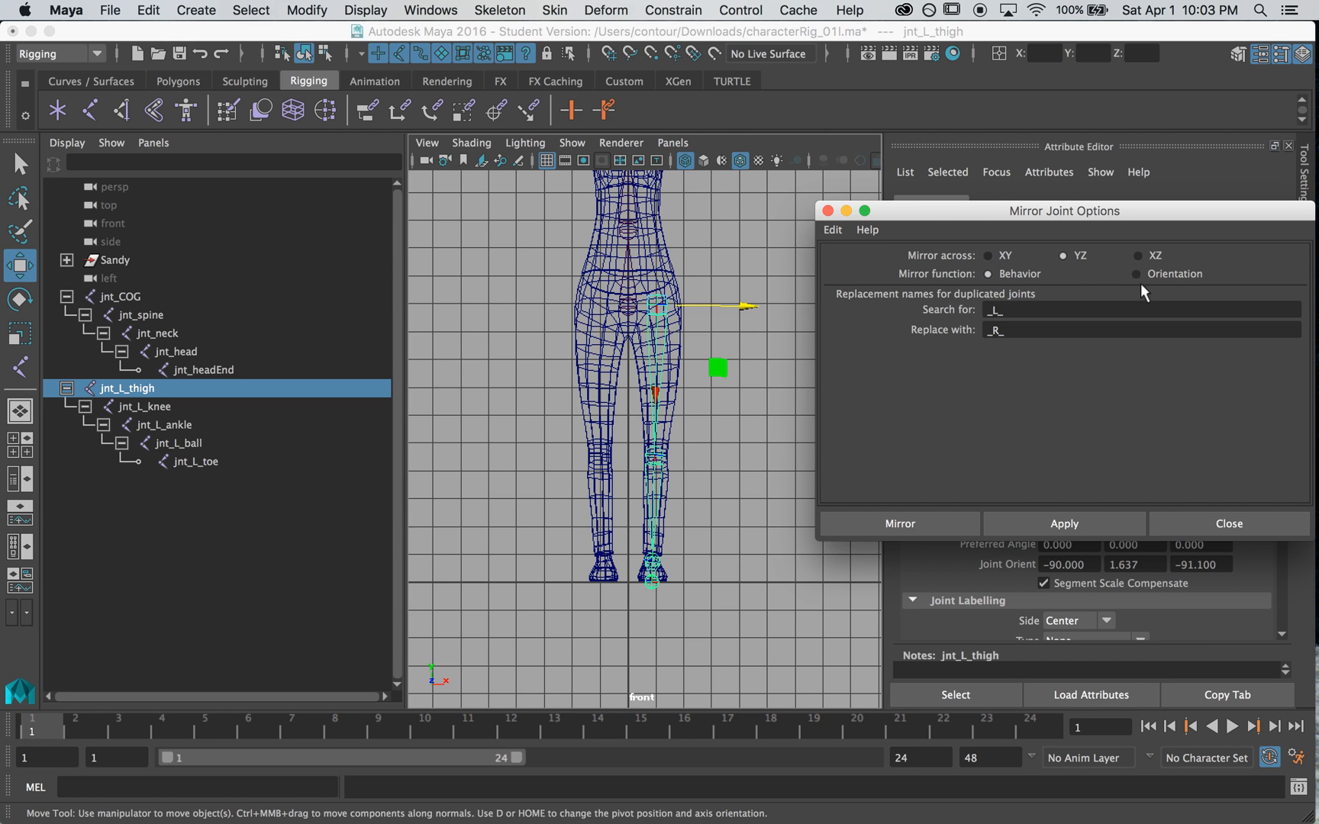
{"action": "left_click_drag", "start_coordinate": [1019, 310], "coordinate": [922, 339]}
{"action": "left_click_drag", "start_coordinate": [1015, 309], "coordinate": [973, 309]}
{"action": "left_click", "coordinate": [942, 519]}
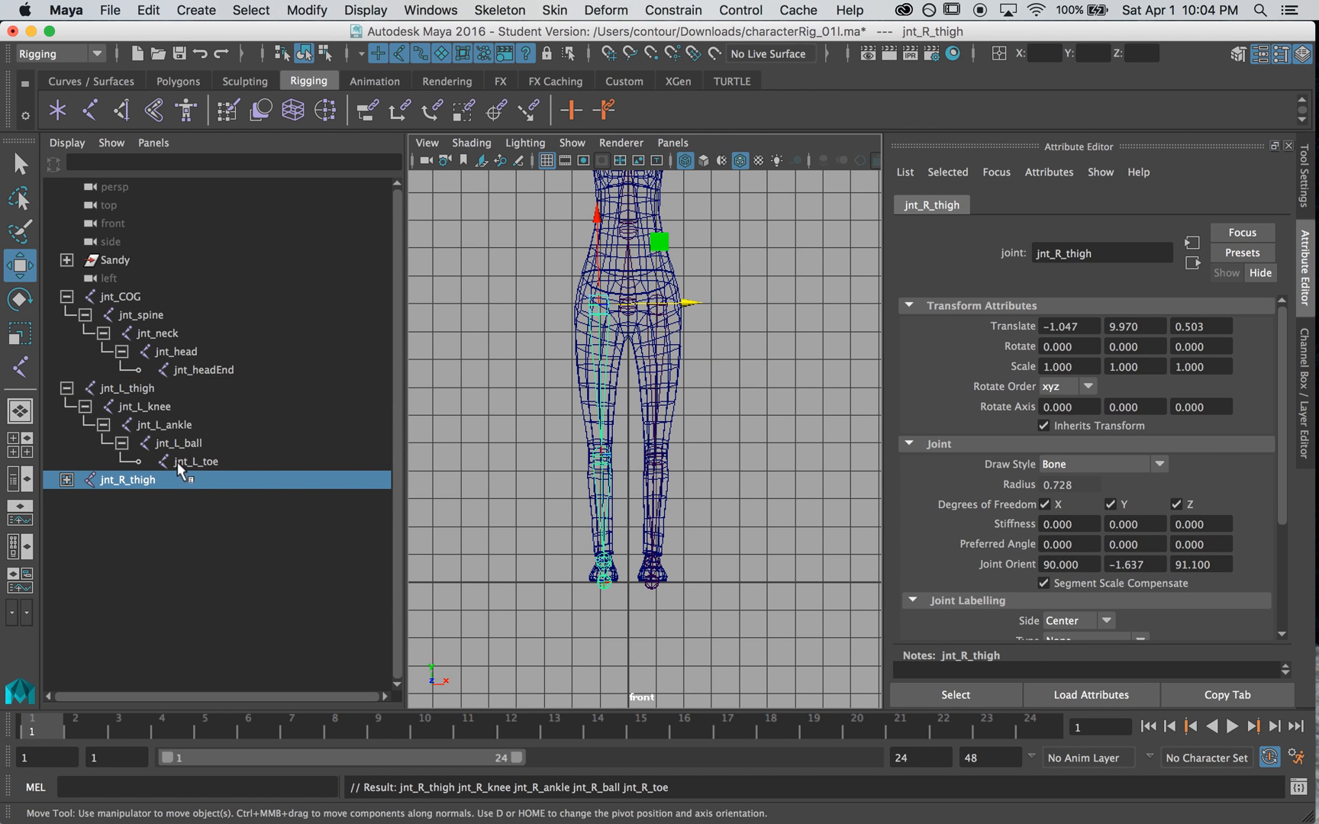
{"action": "left_click", "coordinate": [67, 479]}
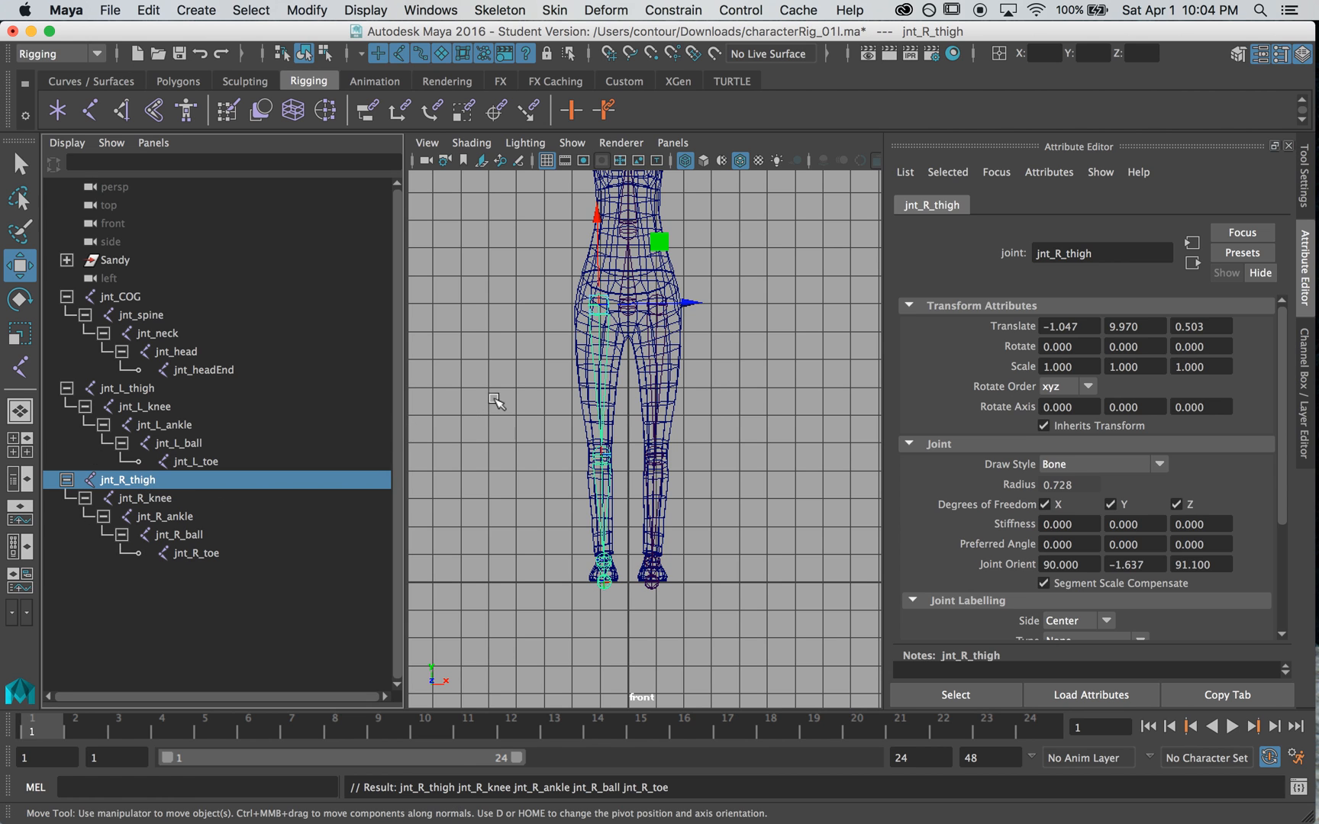
Place a single separate joint inside the pelvis in the side view, at about Y 10.11 and Z 0.32.
{"action": "left_click", "coordinate": [521, 390]}
{"action": "key", "text": "space"}
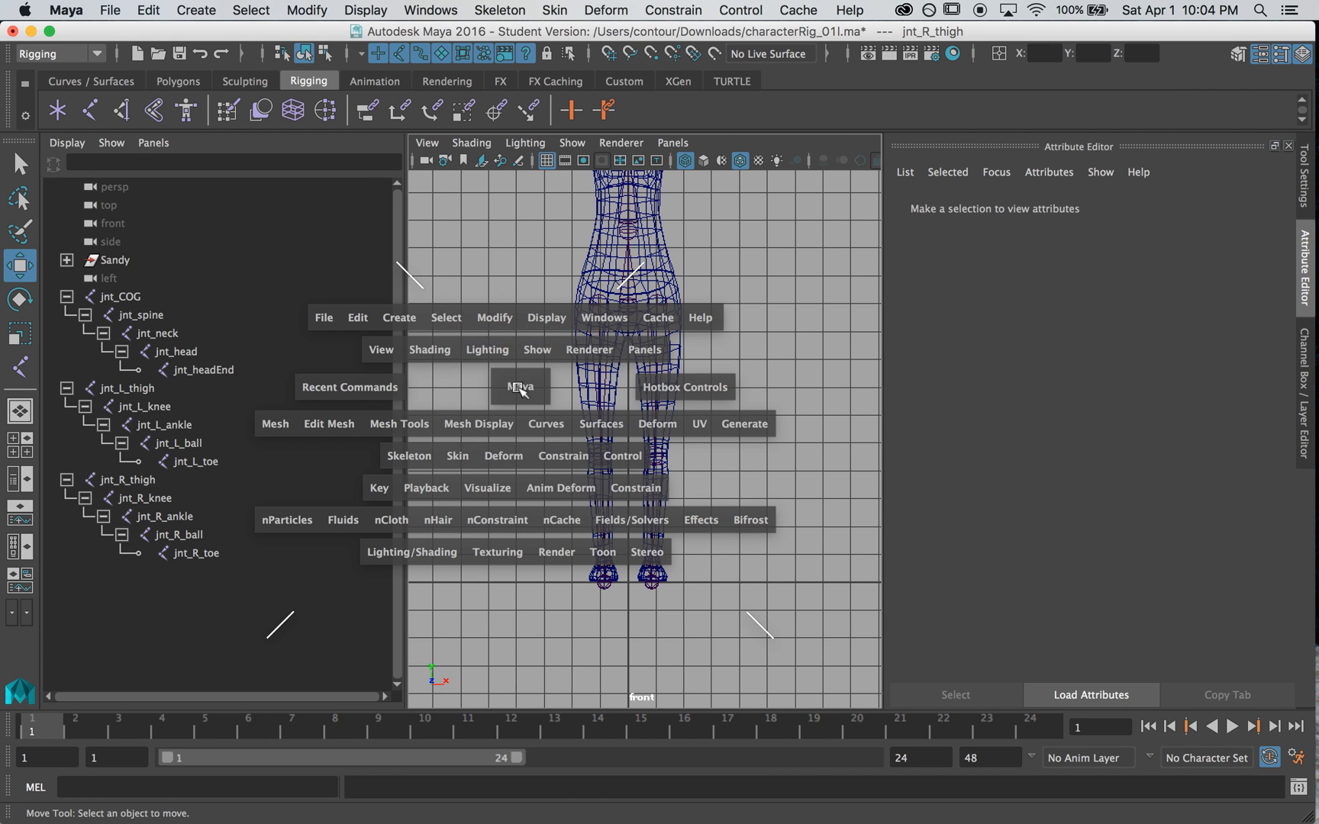
{"action": "left_click_drag", "start_coordinate": [517, 391], "coordinate": [516, 335]}
{"action": "left_click_drag", "start_coordinate": [547, 398], "coordinate": [497, 412], "text": "alt"}
{"action": "right_click_drag", "start_coordinate": [496, 412], "coordinate": [815, 417], "text": "alt"}
{"action": "middle_click_drag", "start_coordinate": [815, 418], "coordinate": [757, 342], "text": "alt"}
{"action": "left_click_drag", "start_coordinate": [757, 342], "coordinate": [832, 386], "text": "alt"}
{"action": "key", "text": "space"}
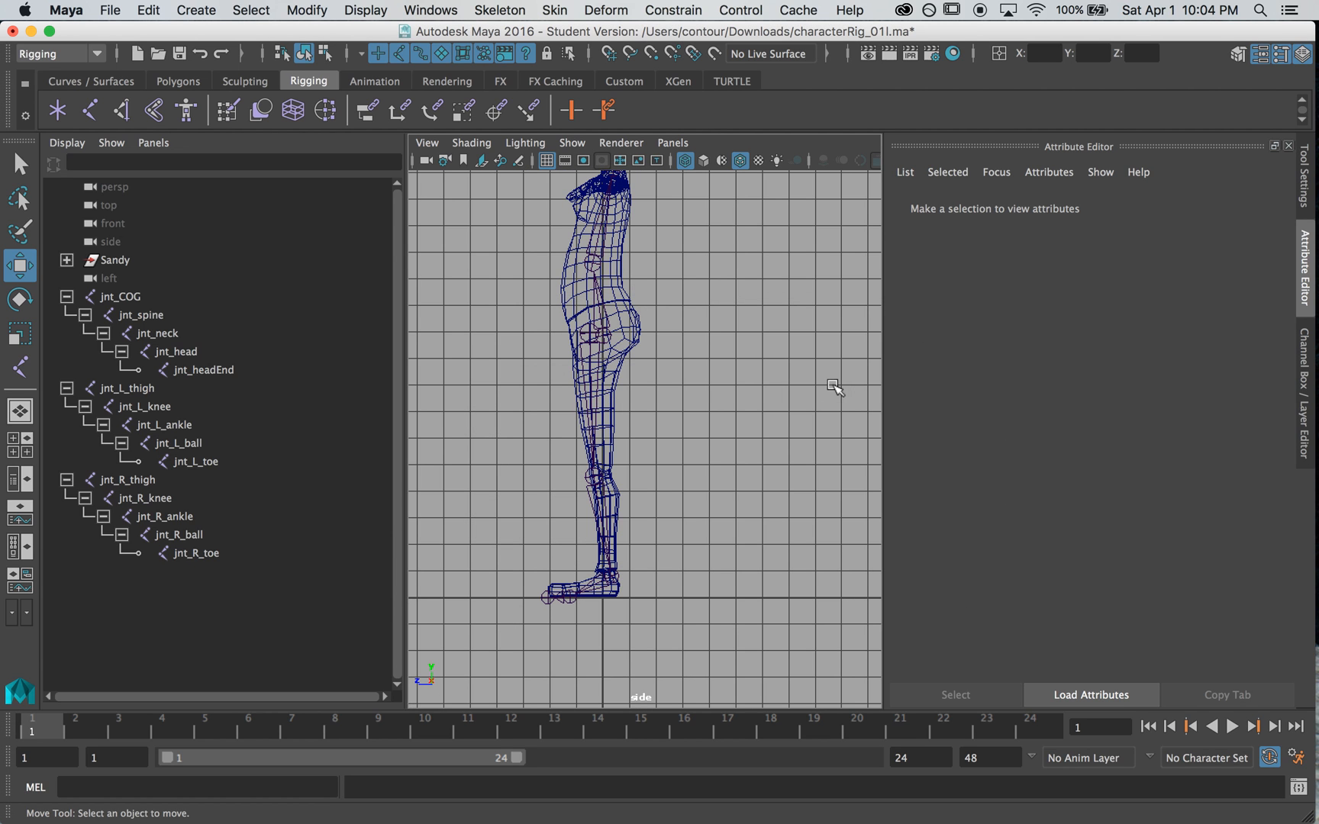
{"action": "scroll", "coordinate": [532, 356], "scroll_direction": "up", "scroll_amount": 10}
{"action": "scroll", "coordinate": [607, 306], "scroll_direction": "up", "scroll_amount": 5}
{"action": "scroll", "coordinate": [598, 533], "scroll_direction": "down", "scroll_amount": 8}
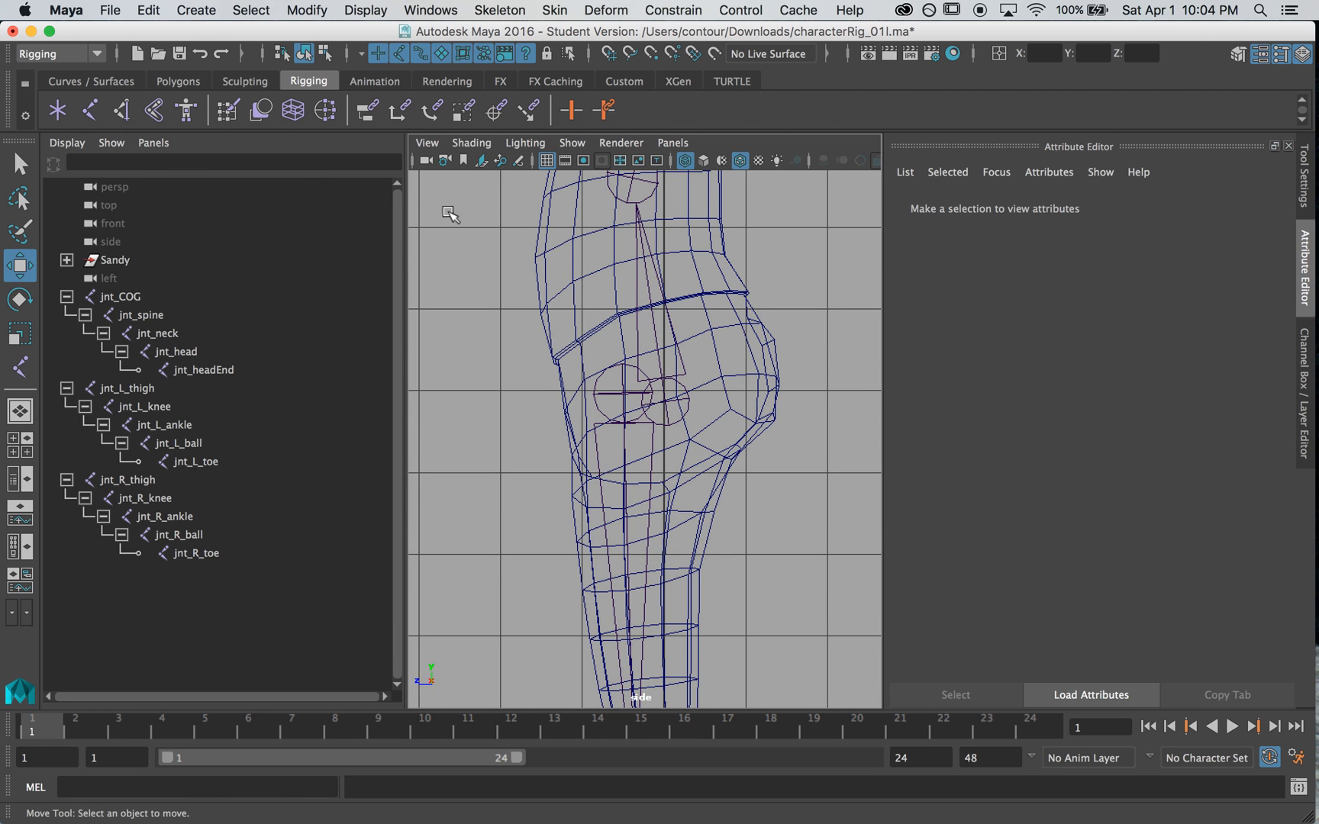
{"action": "left_click", "coordinate": [90, 110]}
{"action": "left_click", "coordinate": [89, 108]}
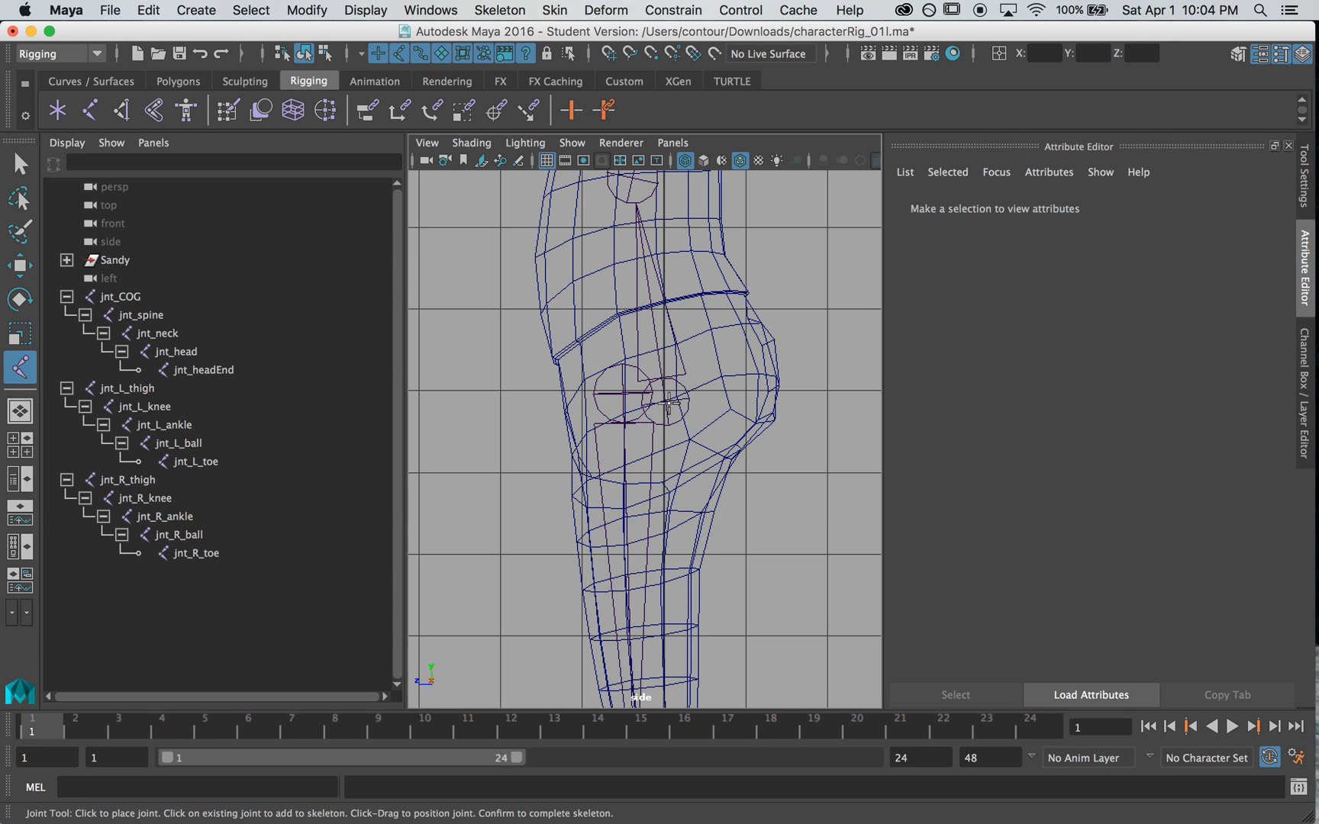
{"action": "left_click_drag", "start_coordinate": [472, 384], "coordinate": [637, 381]}
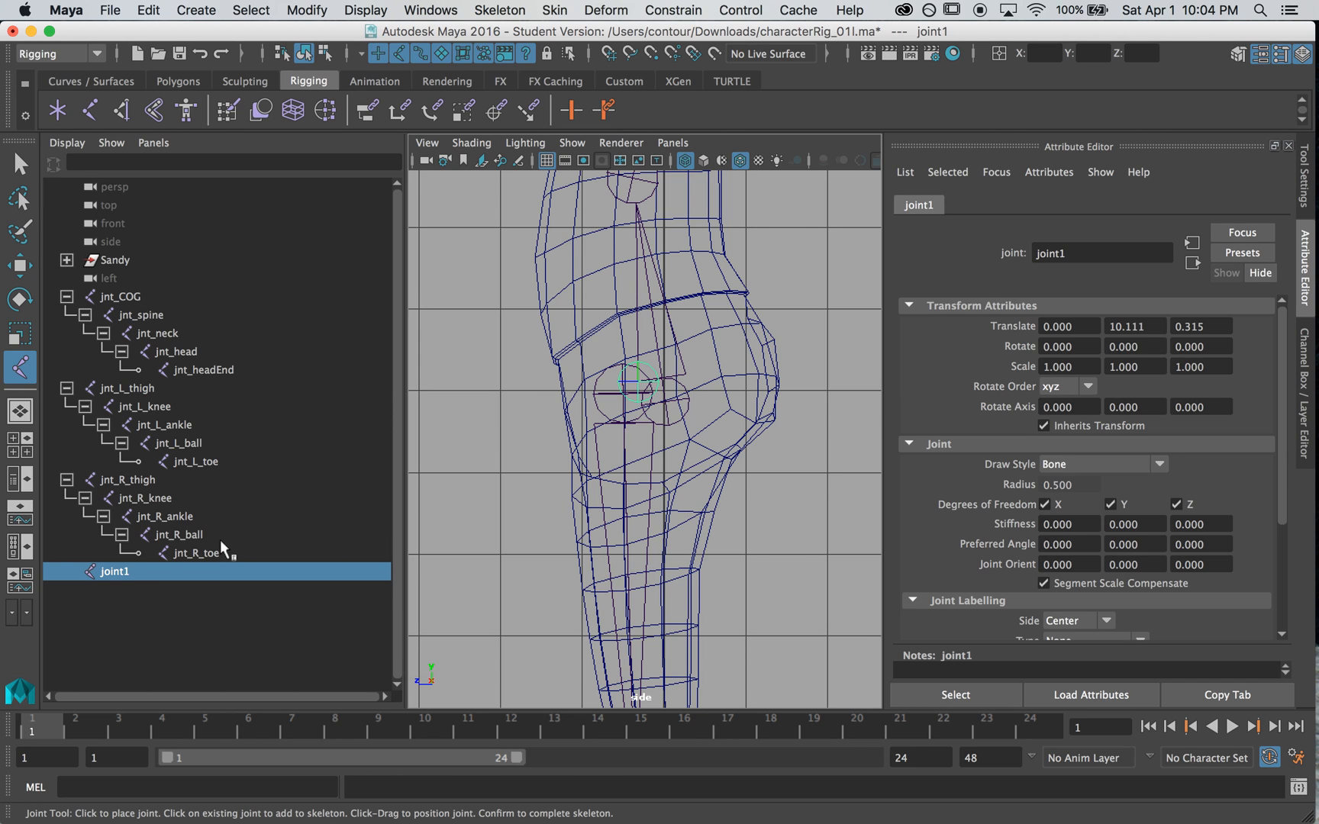
Rename the single pelvis joint jnt_hula.
{"action": "key", "text": "q"}
{"action": "double_click", "coordinate": [123, 569]}
{"action": "type", "text": "jnt_hula"}
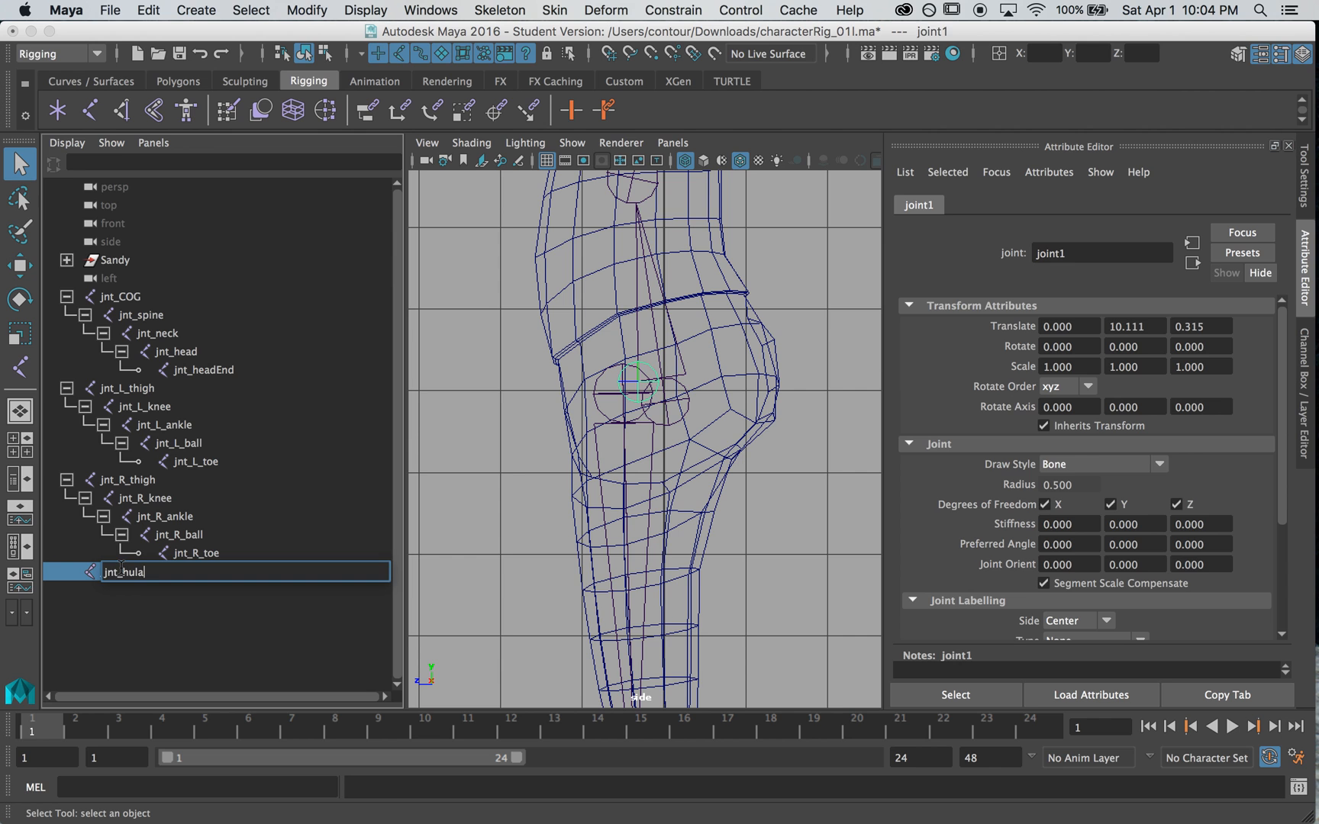
{"action": "key", "text": "Return"}
Parent jnt_R_thigh and jnt_L_thigh to jnt_hula, working in the perspective view.
{"action": "left_click", "coordinate": [453, 550]}
{"action": "key", "text": "space"}
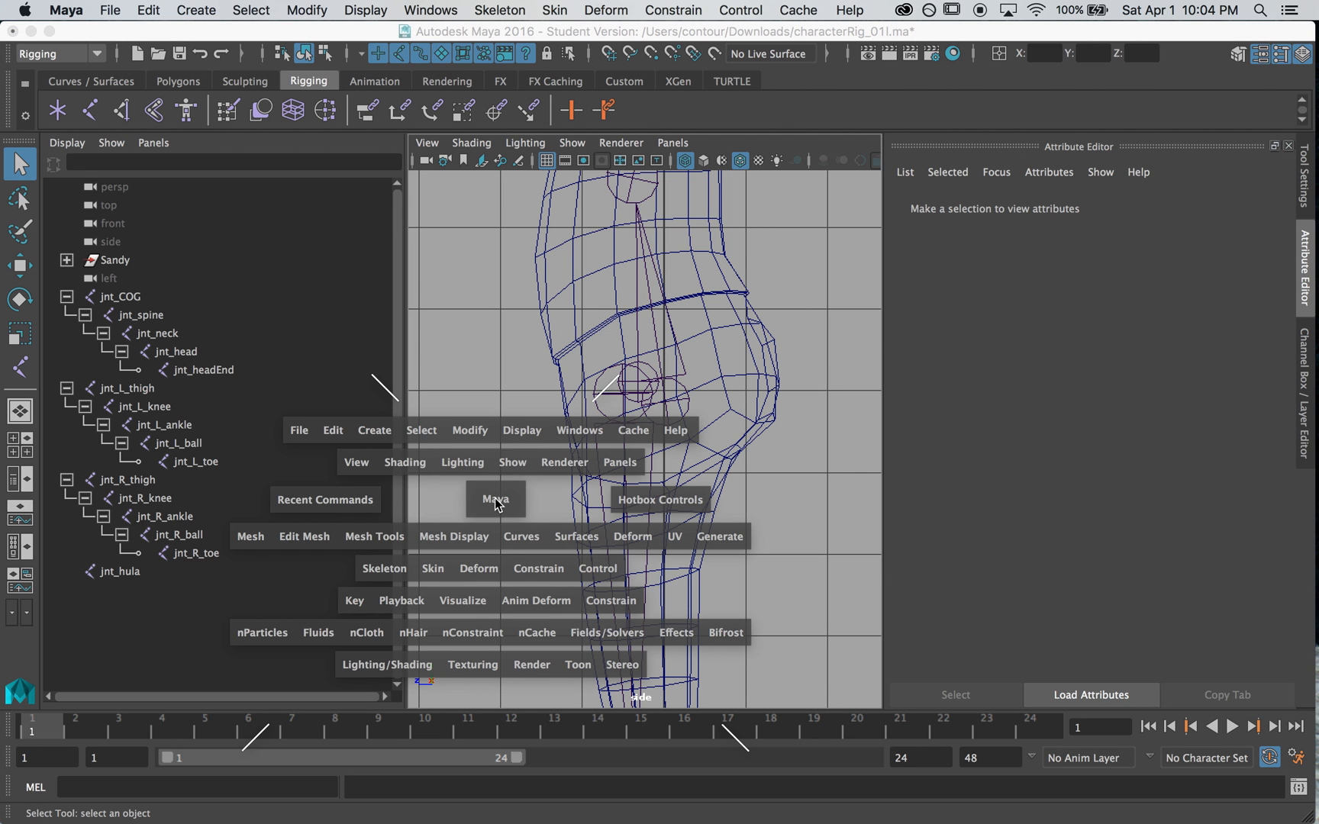
{"action": "left_click_drag", "start_coordinate": [495, 499], "coordinate": [502, 450]}
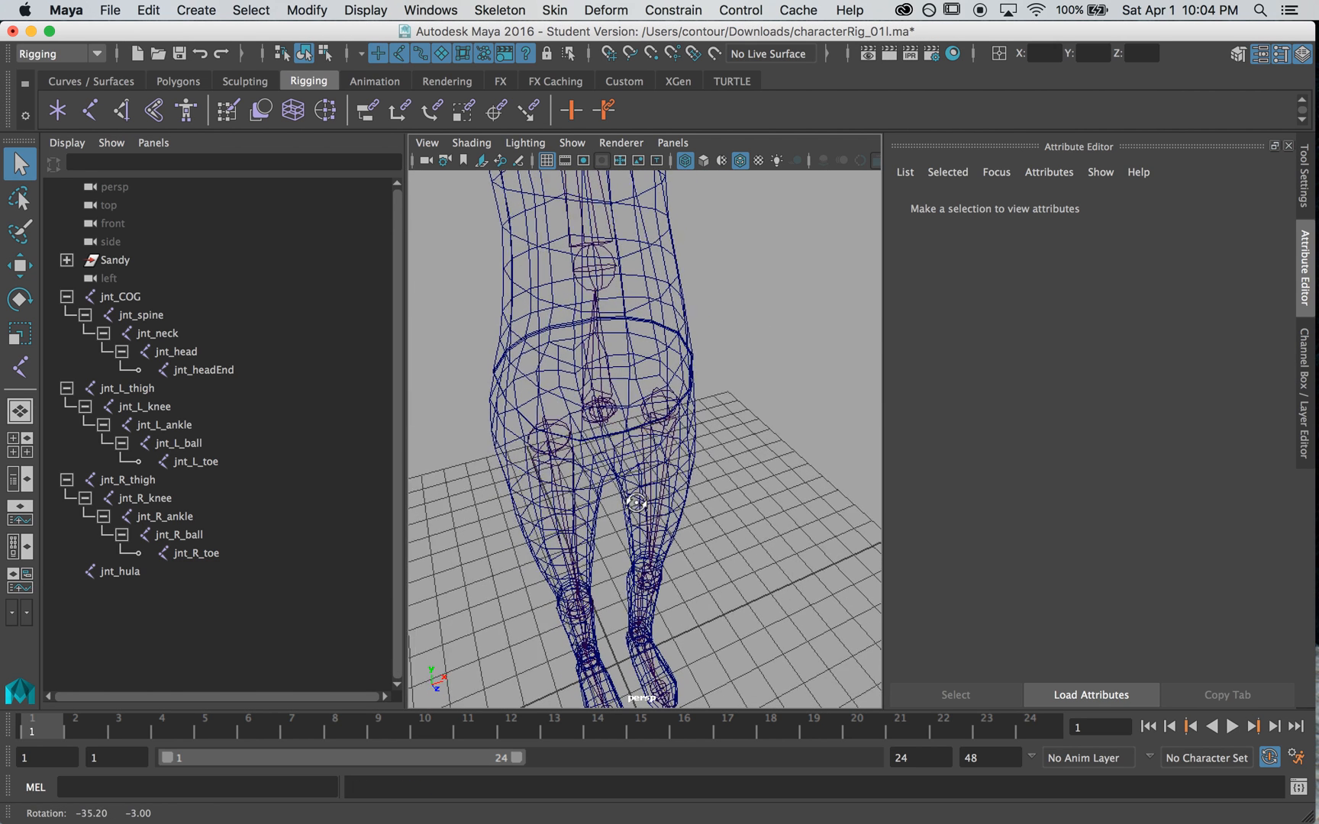
{"action": "left_click", "coordinate": [191, 571]}
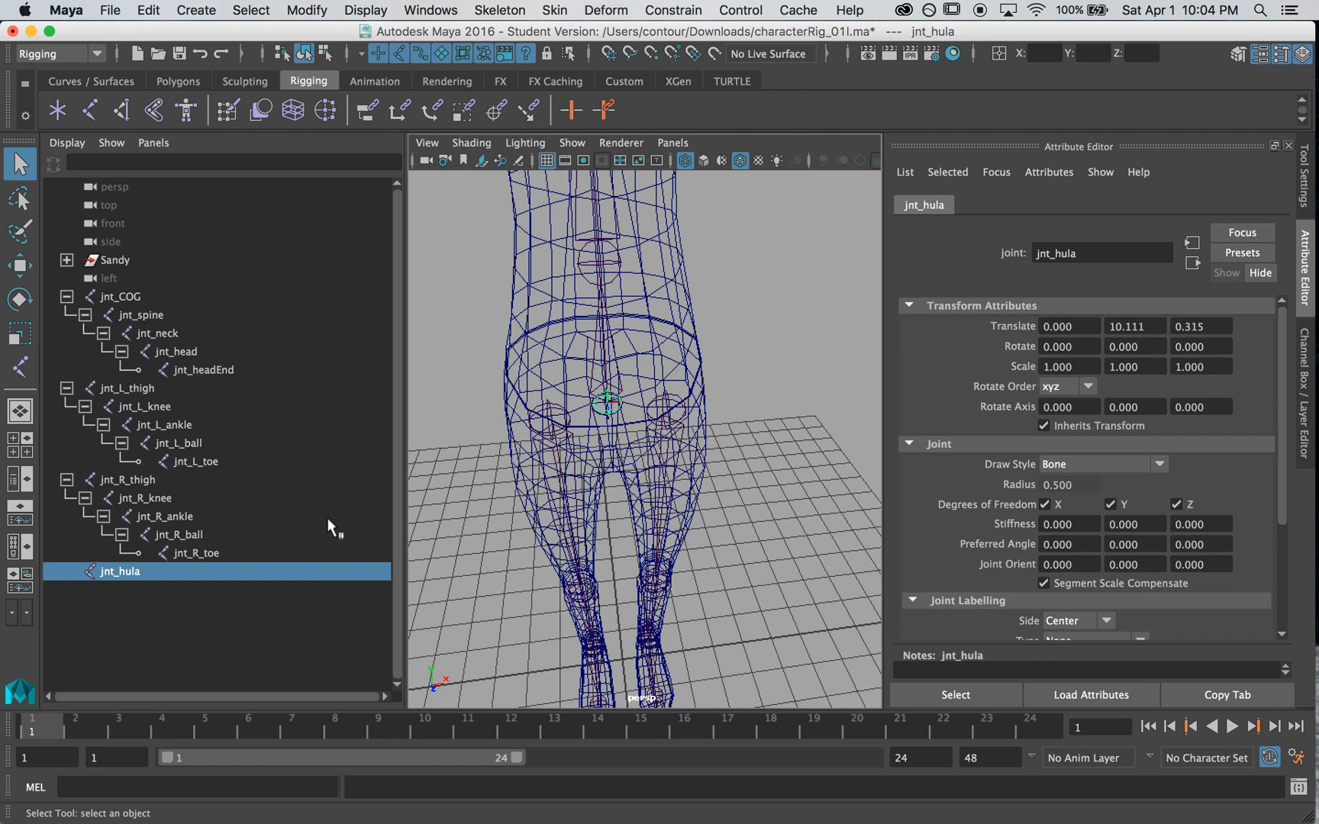
{"action": "left_click_drag", "start_coordinate": [607, 442], "coordinate": [584, 444], "text": "alt"}
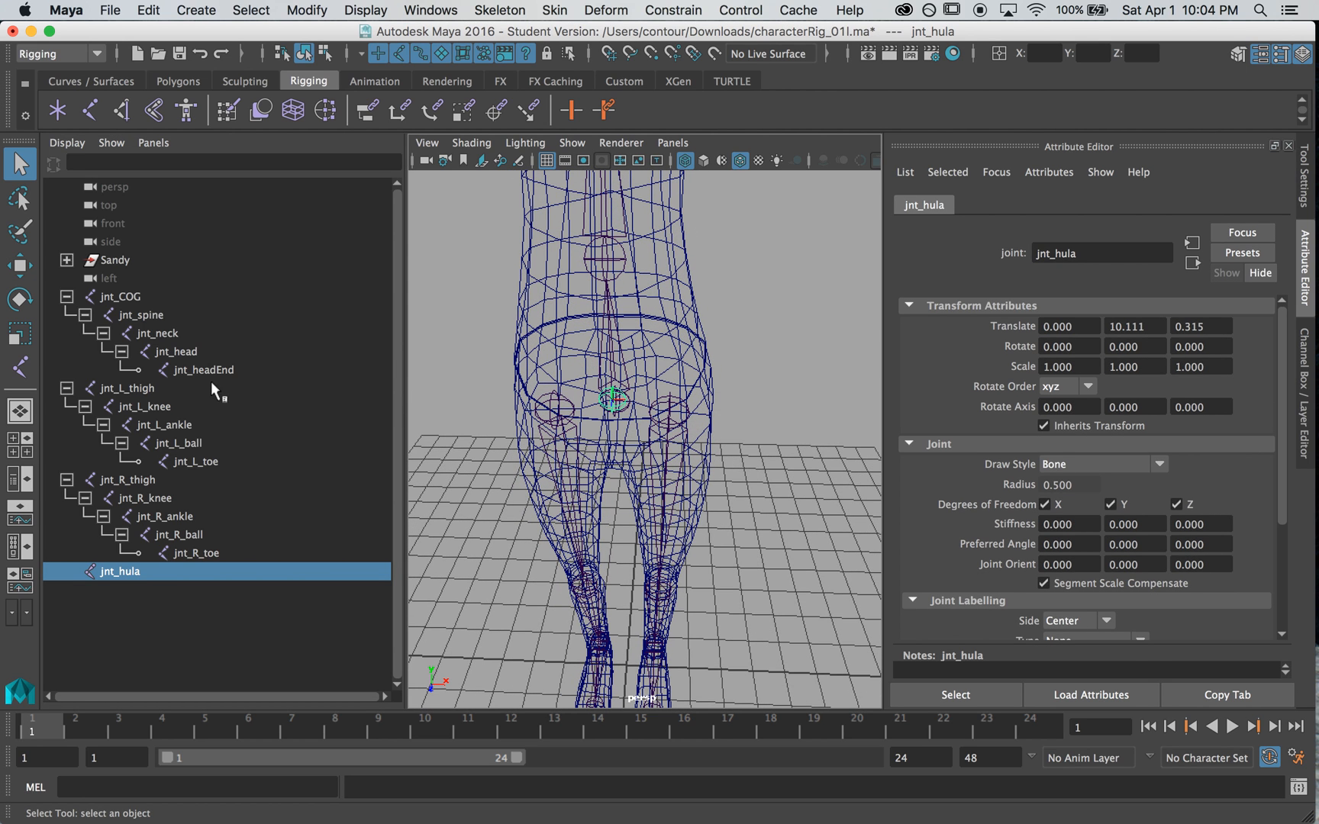
{"action": "left_click", "coordinate": [132, 481]}
{"action": "left_click", "coordinate": [127, 389], "text": "ctrl"}
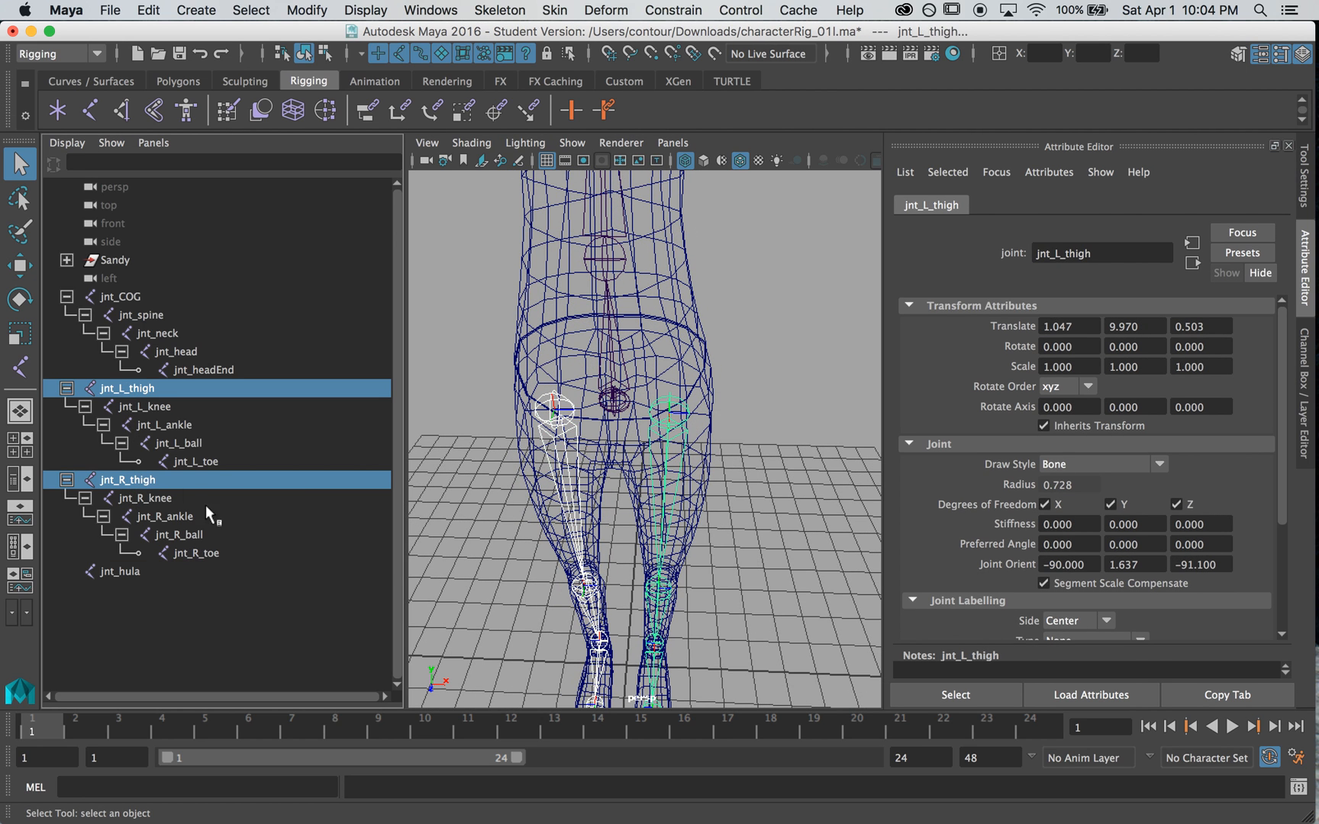
{"action": "left_click", "coordinate": [133, 569], "text": "ctrl"}
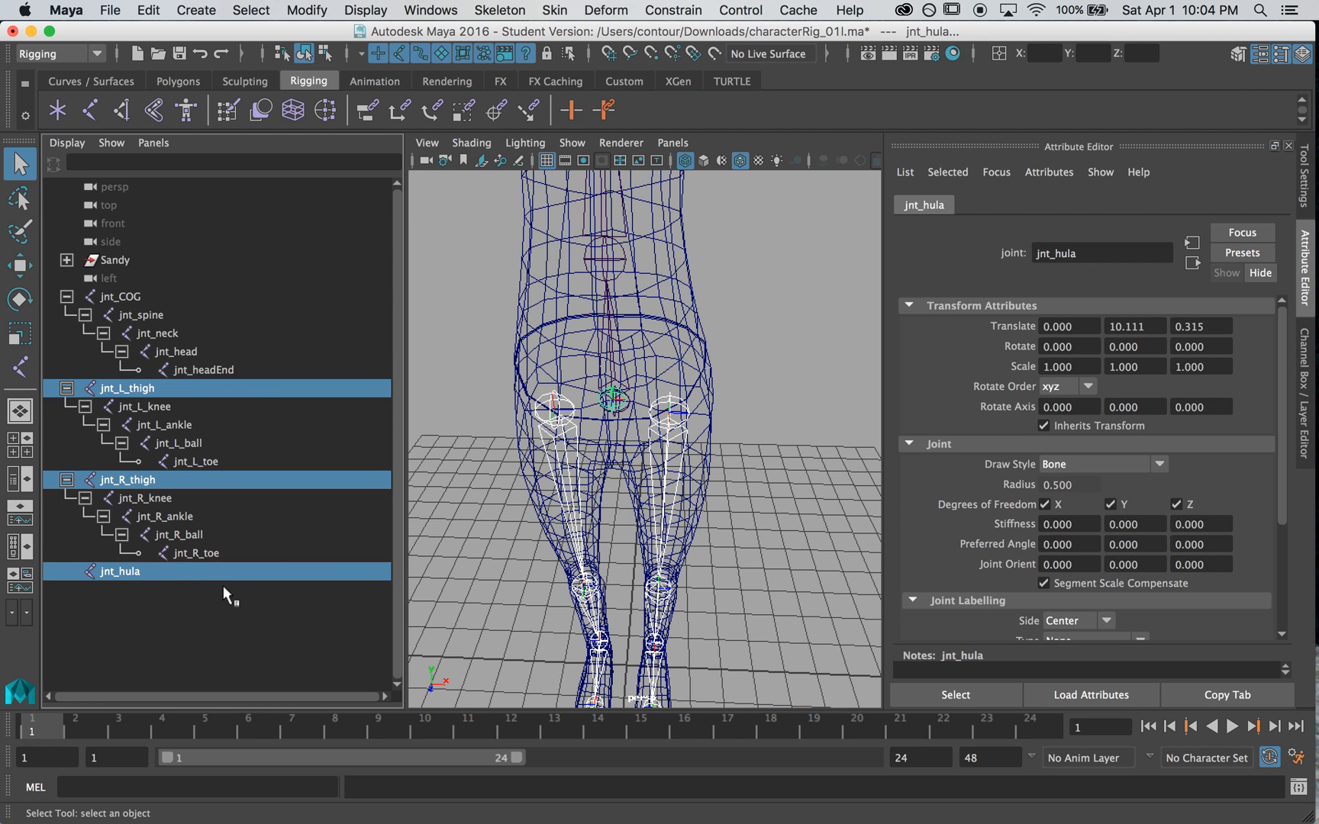
{"action": "key", "text": "p"}
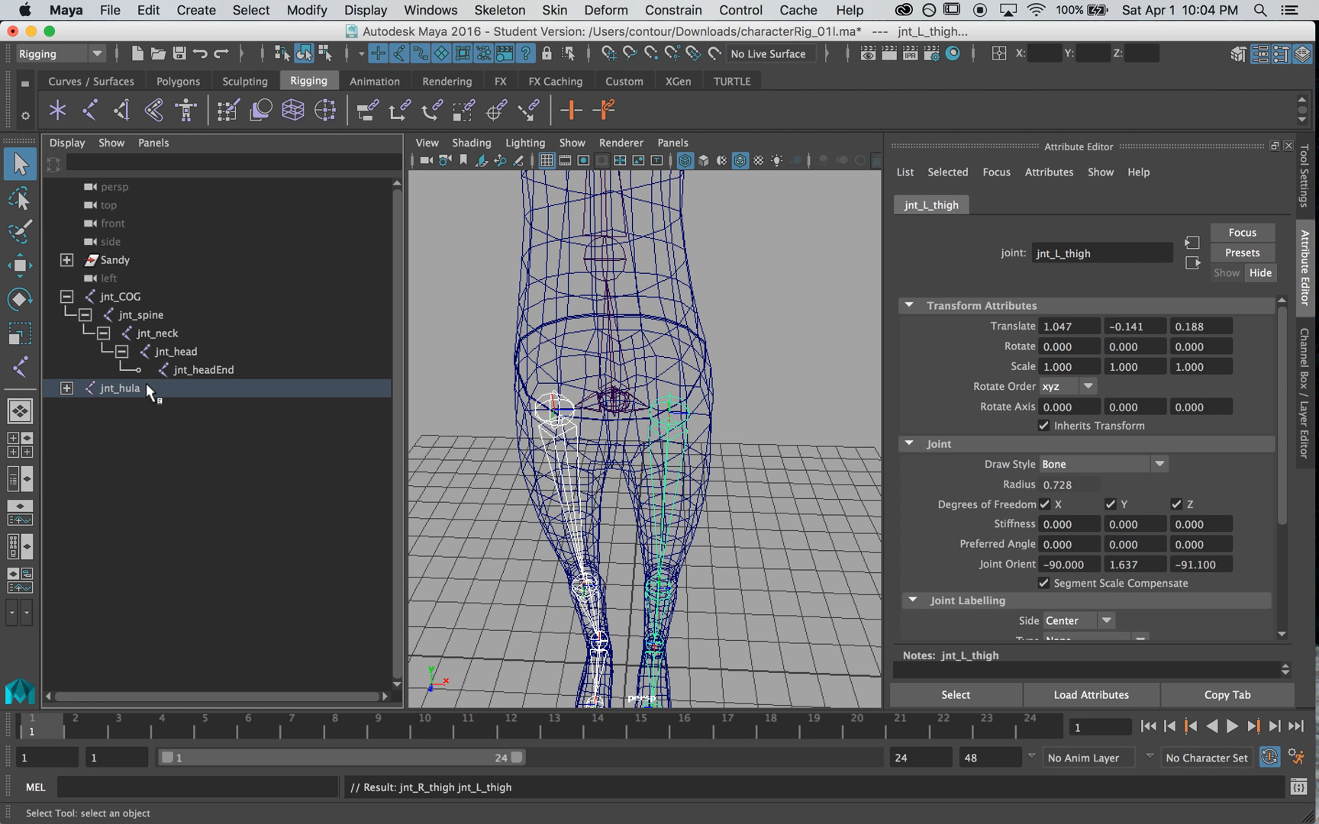
Parent jnt_hula, with both leg chains under it, to jnt_COG and clear the selection.
{"action": "left_click", "coordinate": [141, 387]}
{"action": "left_click_drag", "start_coordinate": [523, 450], "coordinate": [483, 443], "text": "alt"}
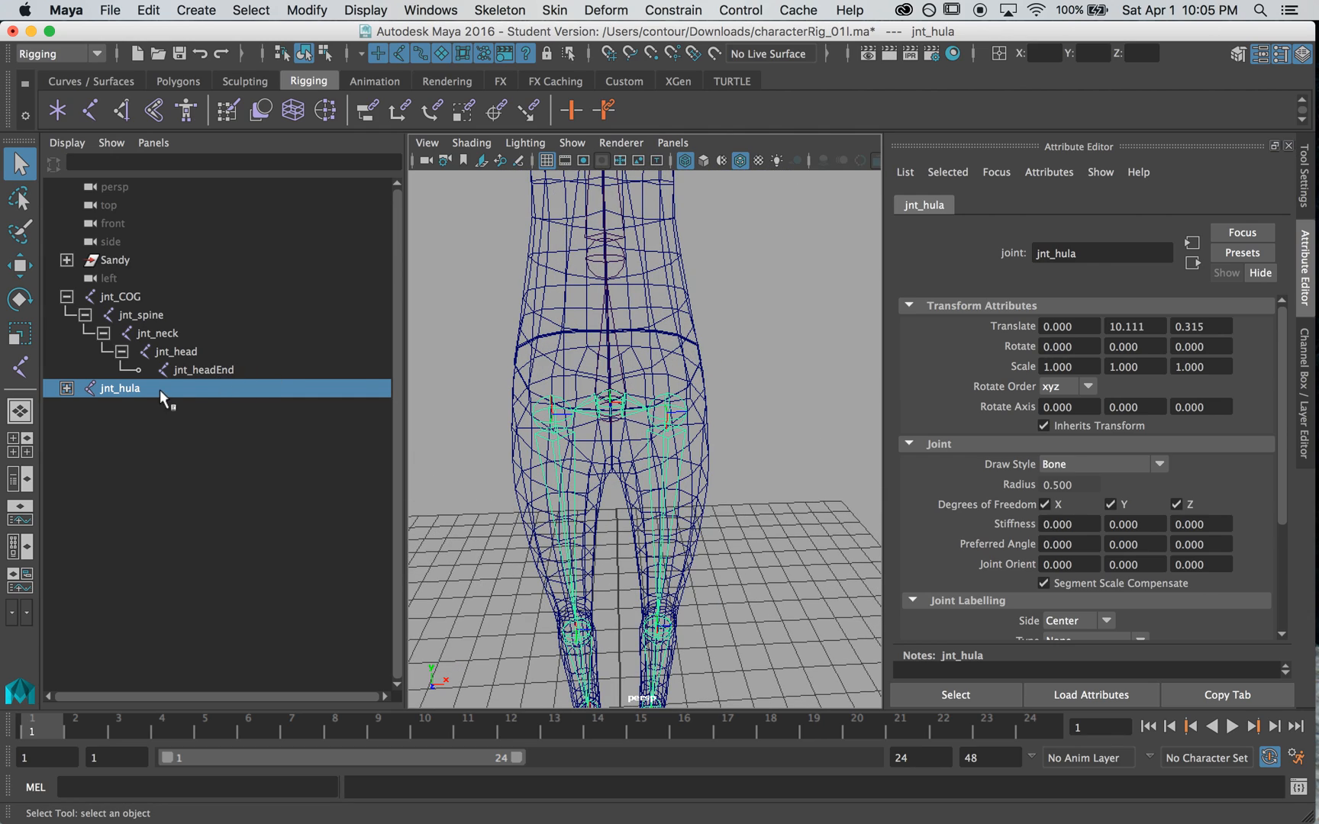
{"action": "middle_click_drag", "start_coordinate": [119, 389], "coordinate": [134, 298]}
{"action": "left_click", "coordinate": [122, 297], "text": "ctrl"}
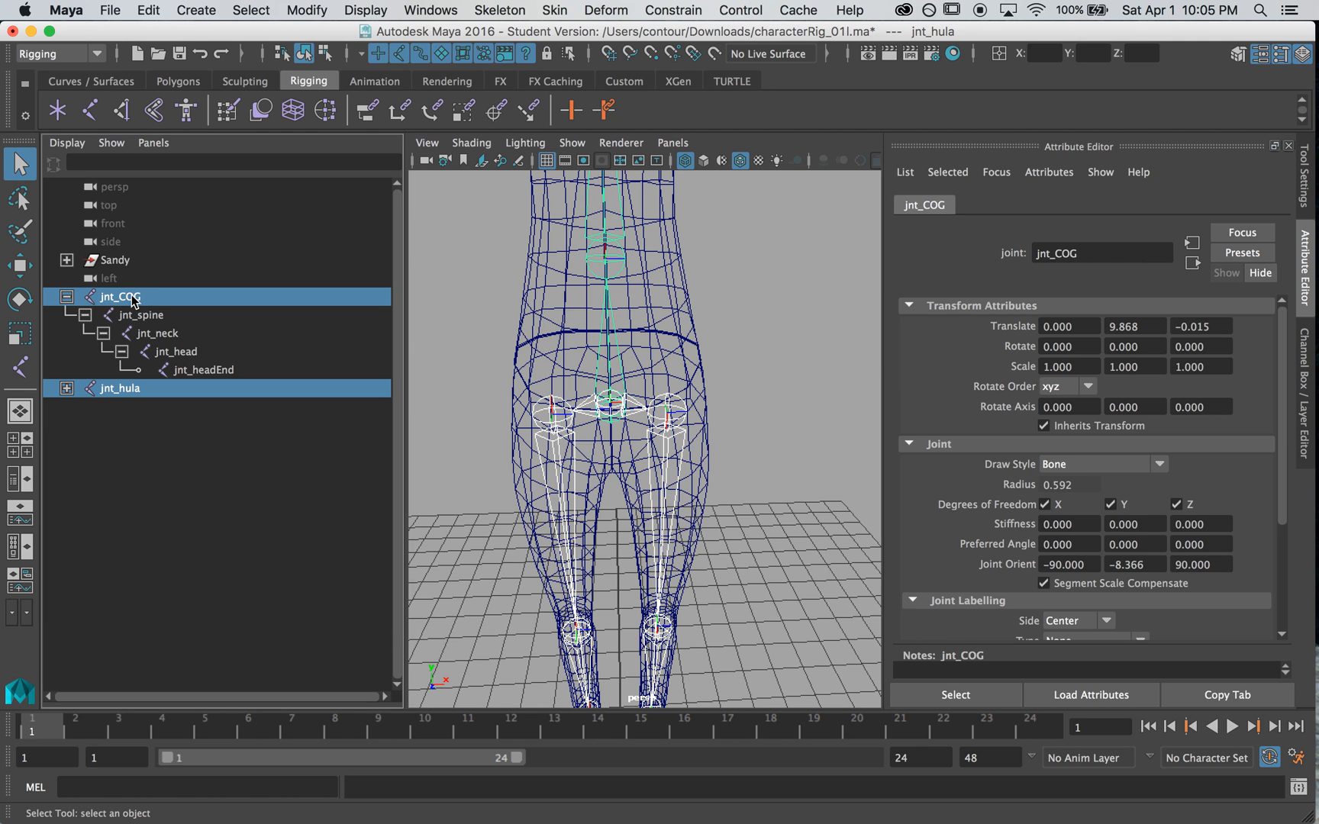
{"action": "key", "text": "p"}
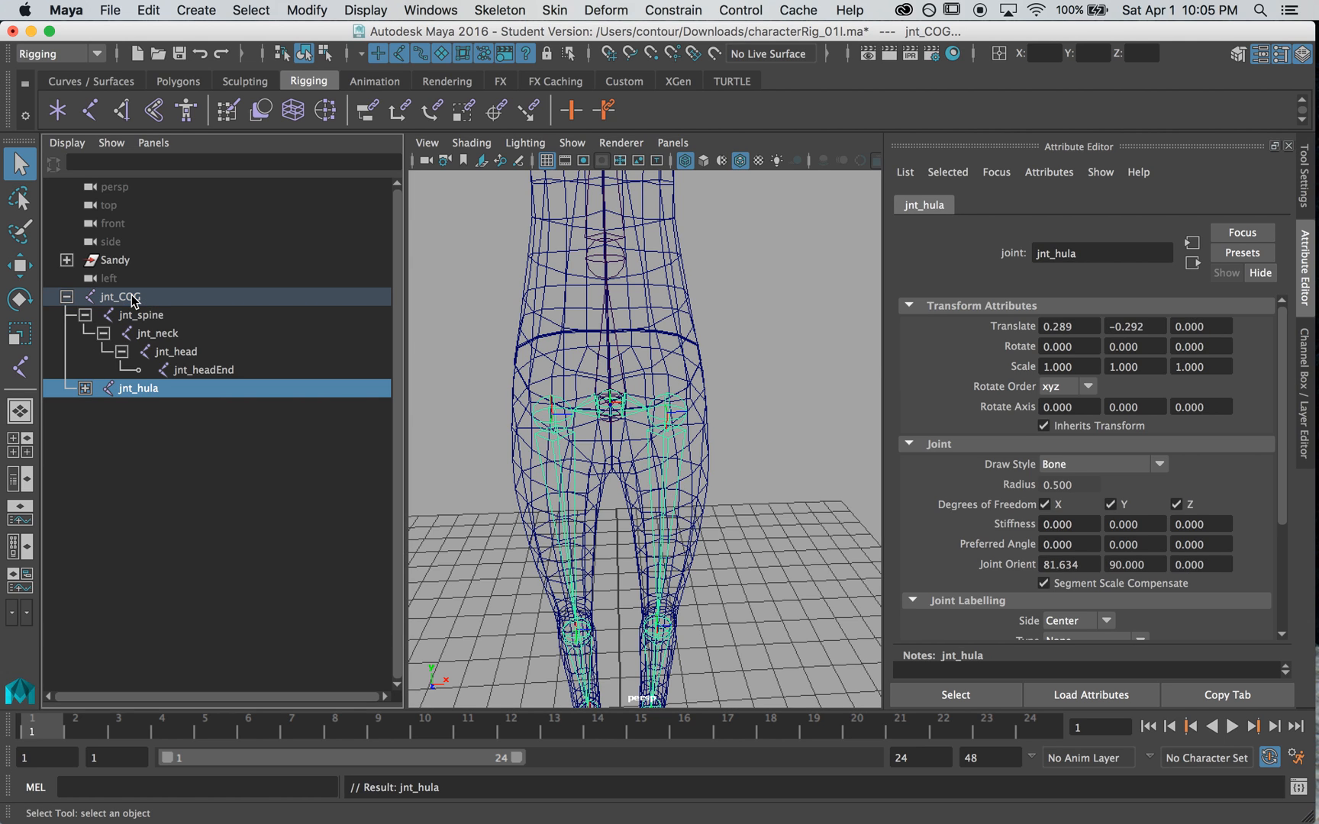
{"action": "left_click", "coordinate": [459, 443]}
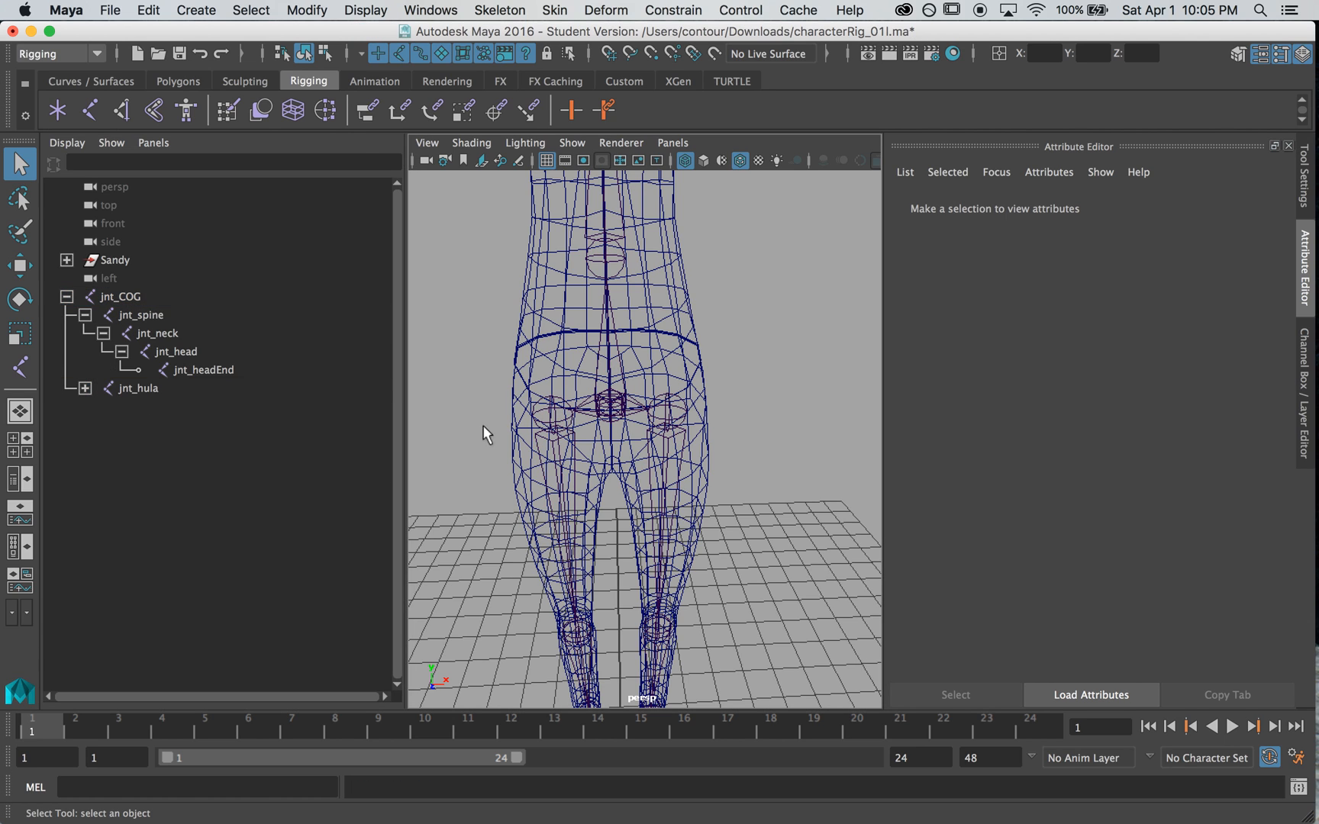
In the top view, start a joint chain with a left clavicle joint beside the spine, at about X 0.32 and Z 0.26.
{"action": "key", "text": "space"}
{"action": "left_click", "coordinate": [528, 373]}
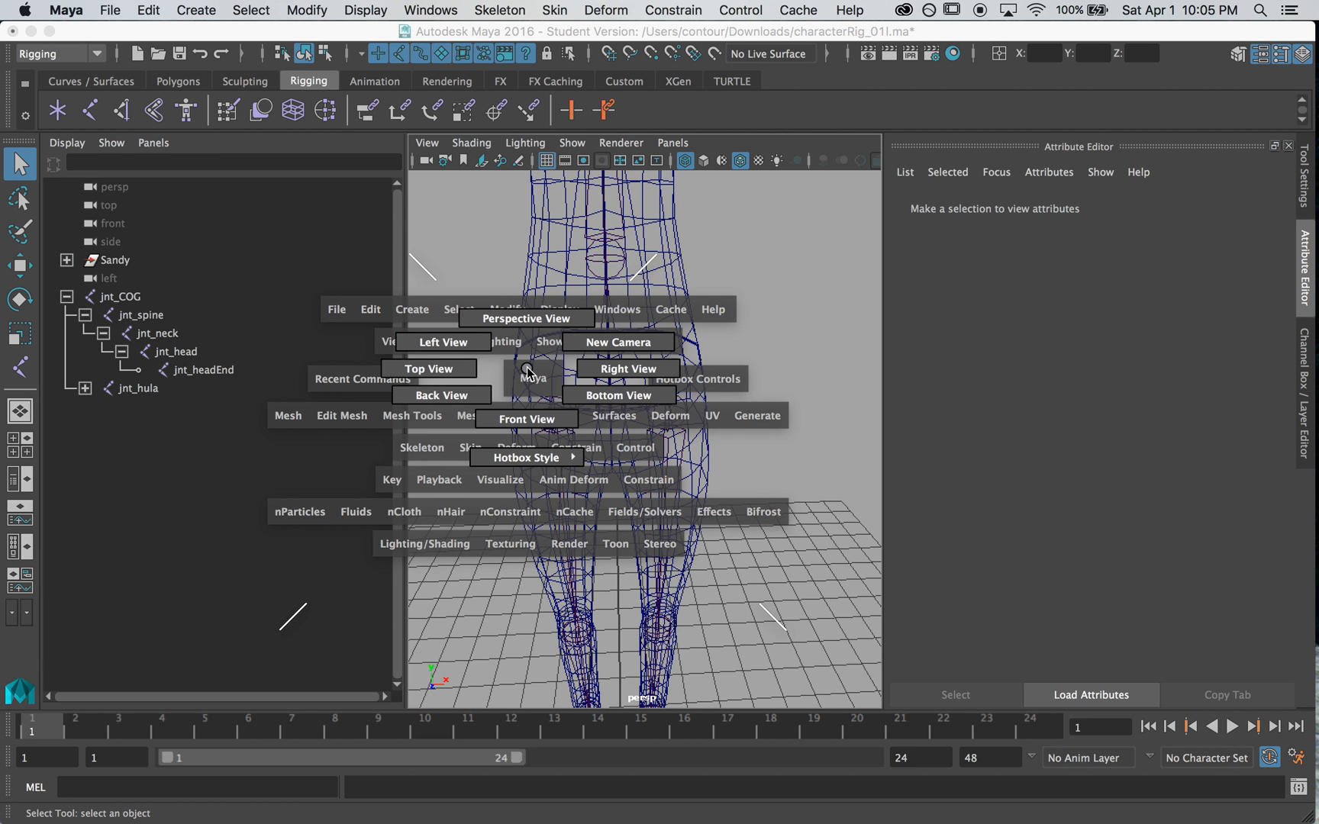
{"action": "left_click", "coordinate": [474, 369]}
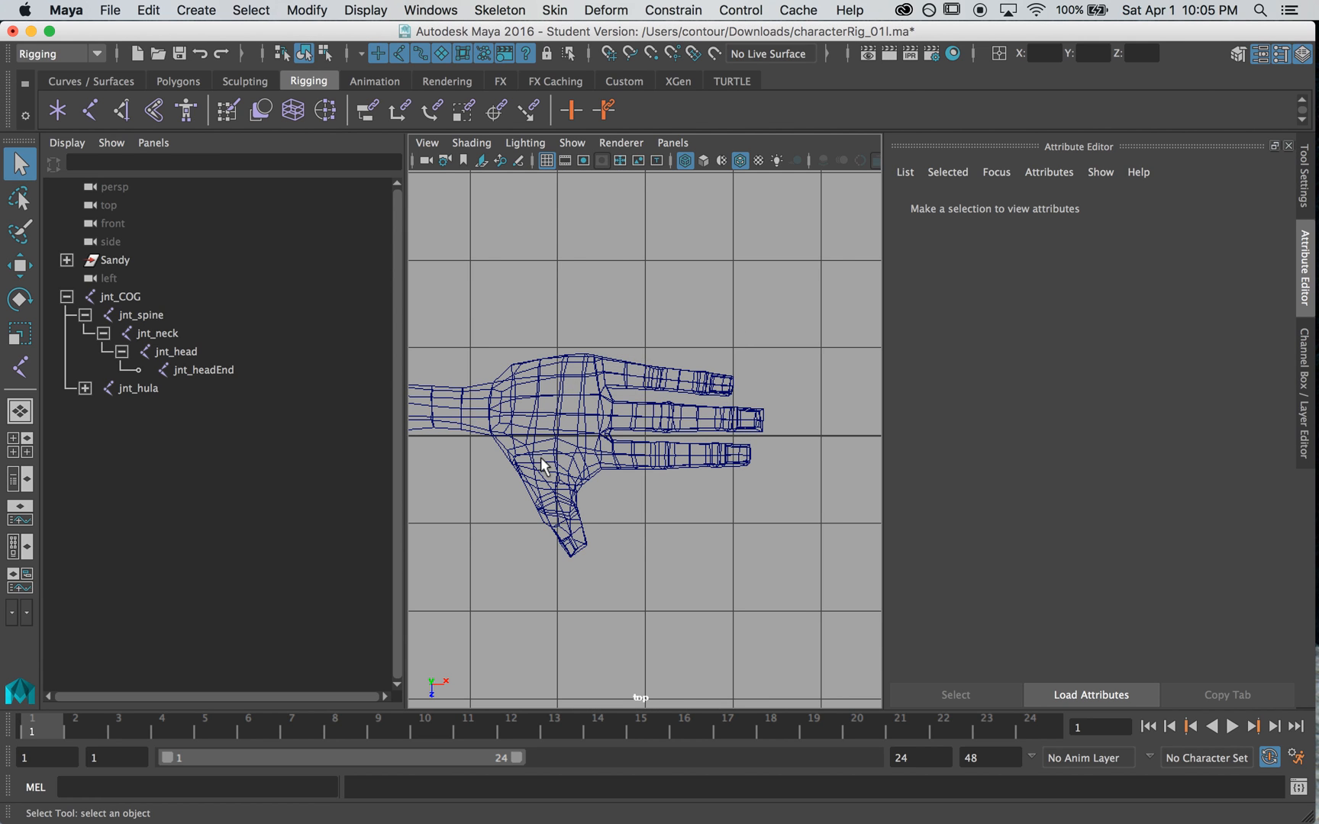
{"action": "middle_click_drag", "start_coordinate": [526, 445], "coordinate": [802, 448], "text": "alt"}
{"action": "middle_click_drag", "start_coordinate": [617, 446], "coordinate": [859, 447], "text": "alt"}
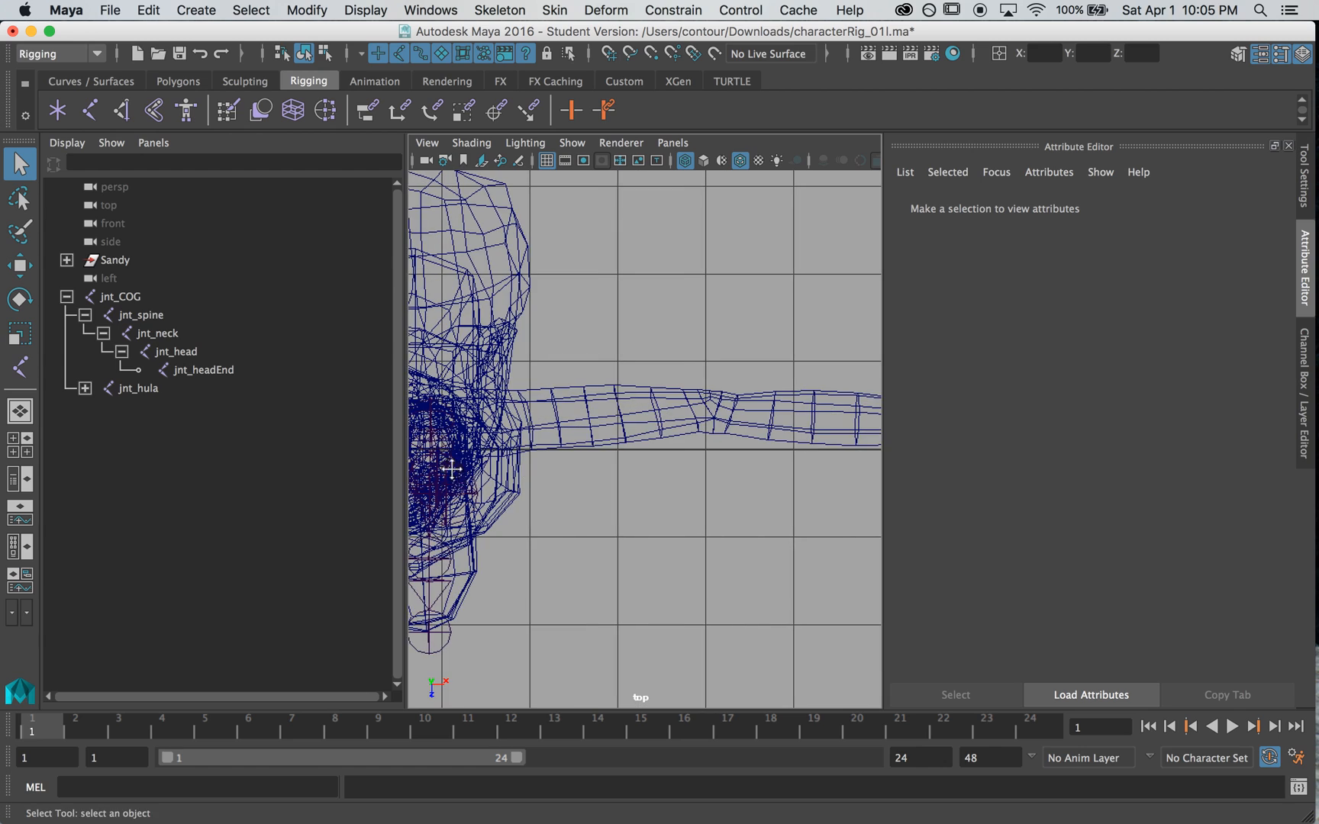
{"action": "middle_click_drag", "start_coordinate": [451, 464], "coordinate": [611, 447], "text": "alt"}
{"action": "scroll", "coordinate": [618, 461], "scroll_direction": "down", "scroll_amount": 3}
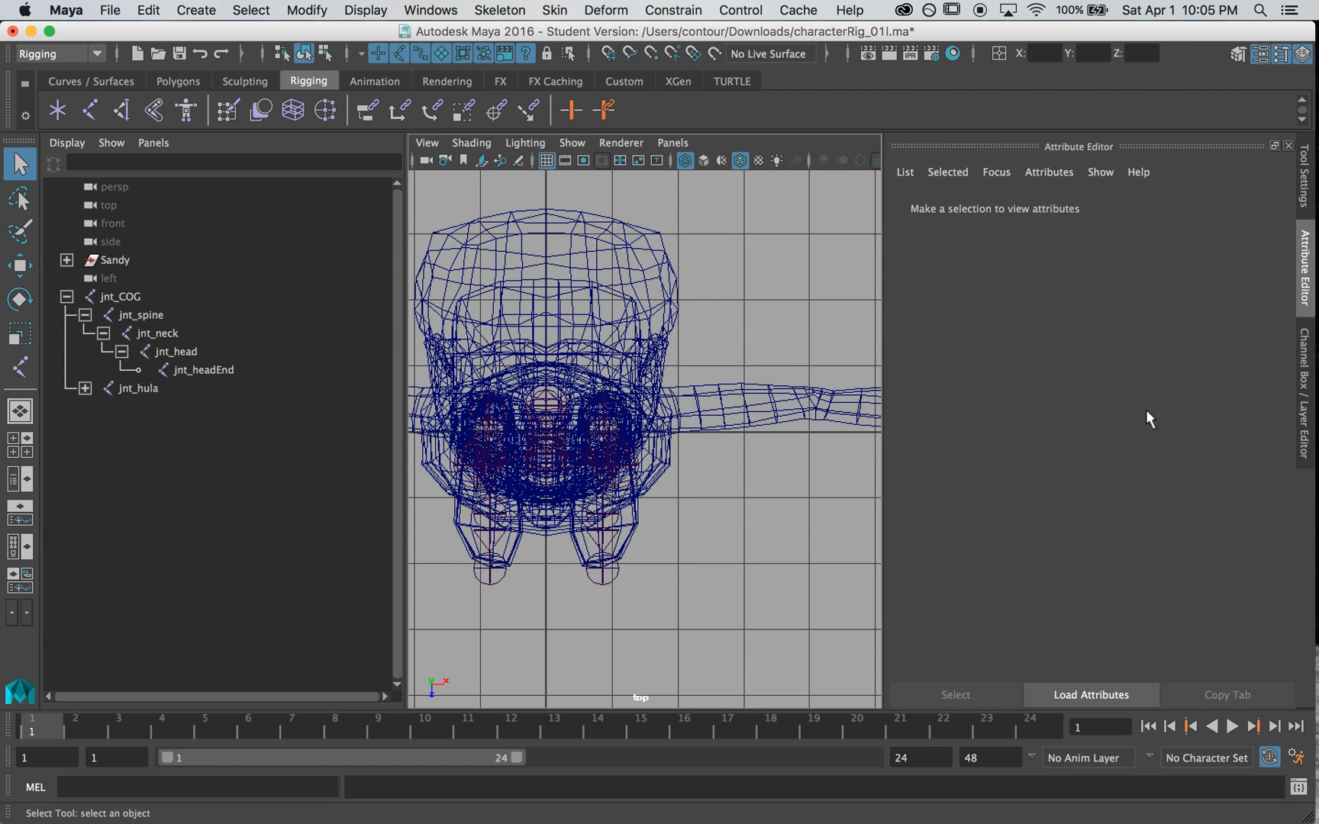
{"action": "left_click", "coordinate": [1300, 403]}
{"action": "scroll", "coordinate": [688, 404], "scroll_direction": "up", "scroll_amount": 4}
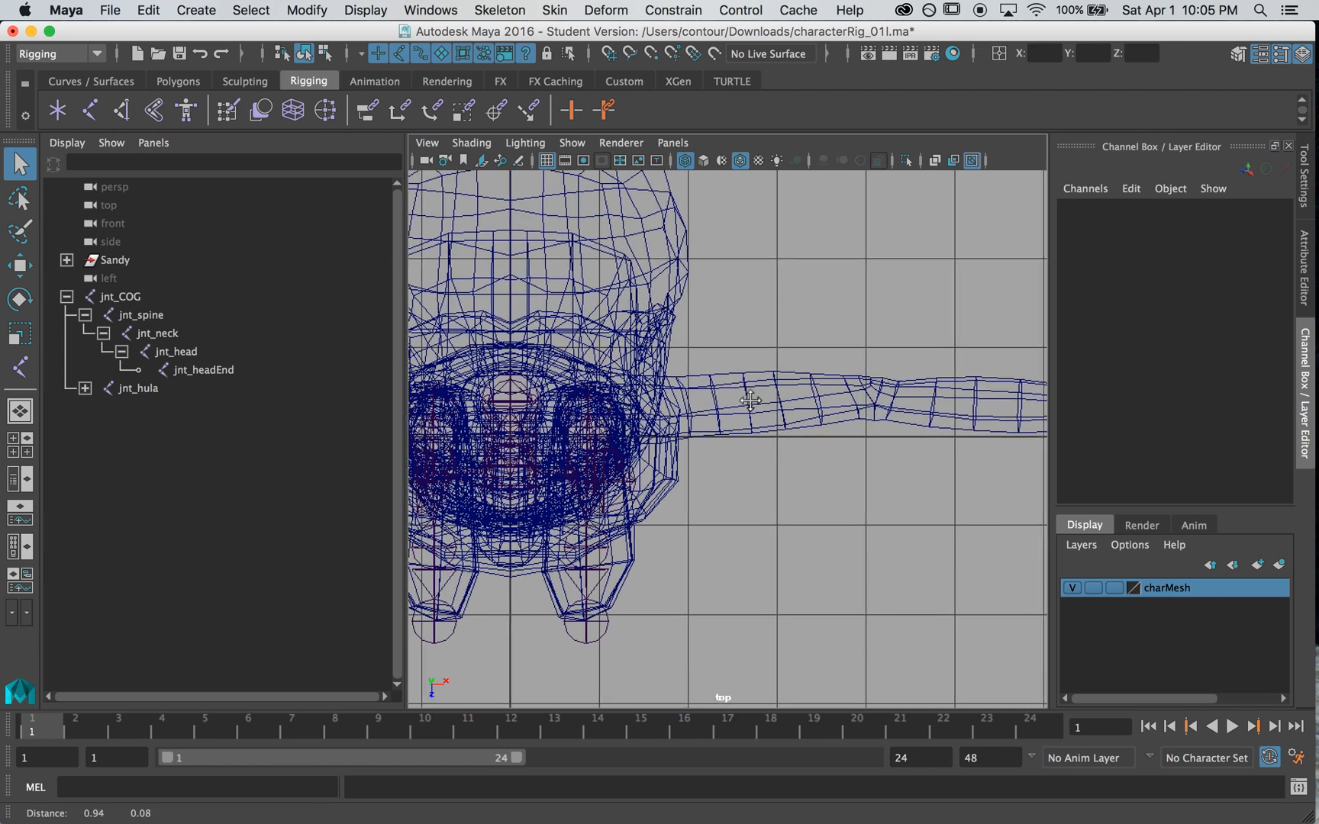
{"action": "left_click", "coordinate": [90, 111]}
{"action": "left_click_drag", "start_coordinate": [663, 554], "coordinate": [473, 456]}
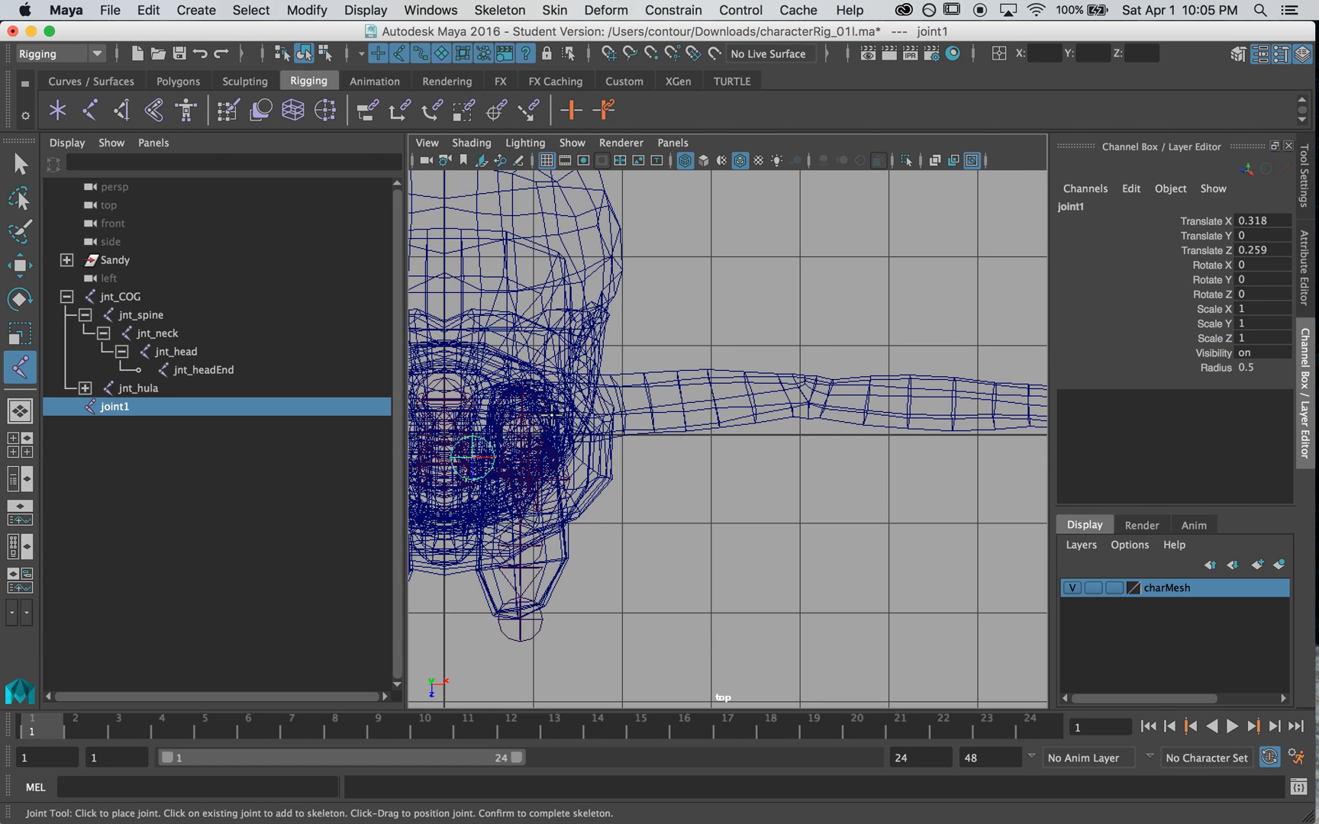
Extend the chain along the left arm with a shoulder joint about 0.93 units out and an elbow joint about 2.96 units further.
{"action": "left_click_drag", "start_coordinate": [548, 410], "coordinate": [544, 414]}
{"action": "left_click", "coordinate": [806, 381]}
{"action": "left_click_drag", "start_coordinate": [805, 381], "coordinate": [807, 382]}
{"action": "key", "text": "space"}
{"action": "left_click_drag", "start_coordinate": [862, 447], "coordinate": [815, 375]}
{"action": "left_click_drag", "start_coordinate": [872, 450], "coordinate": [804, 448], "text": "alt"}
{"action": "key", "text": "ctrl+z"}
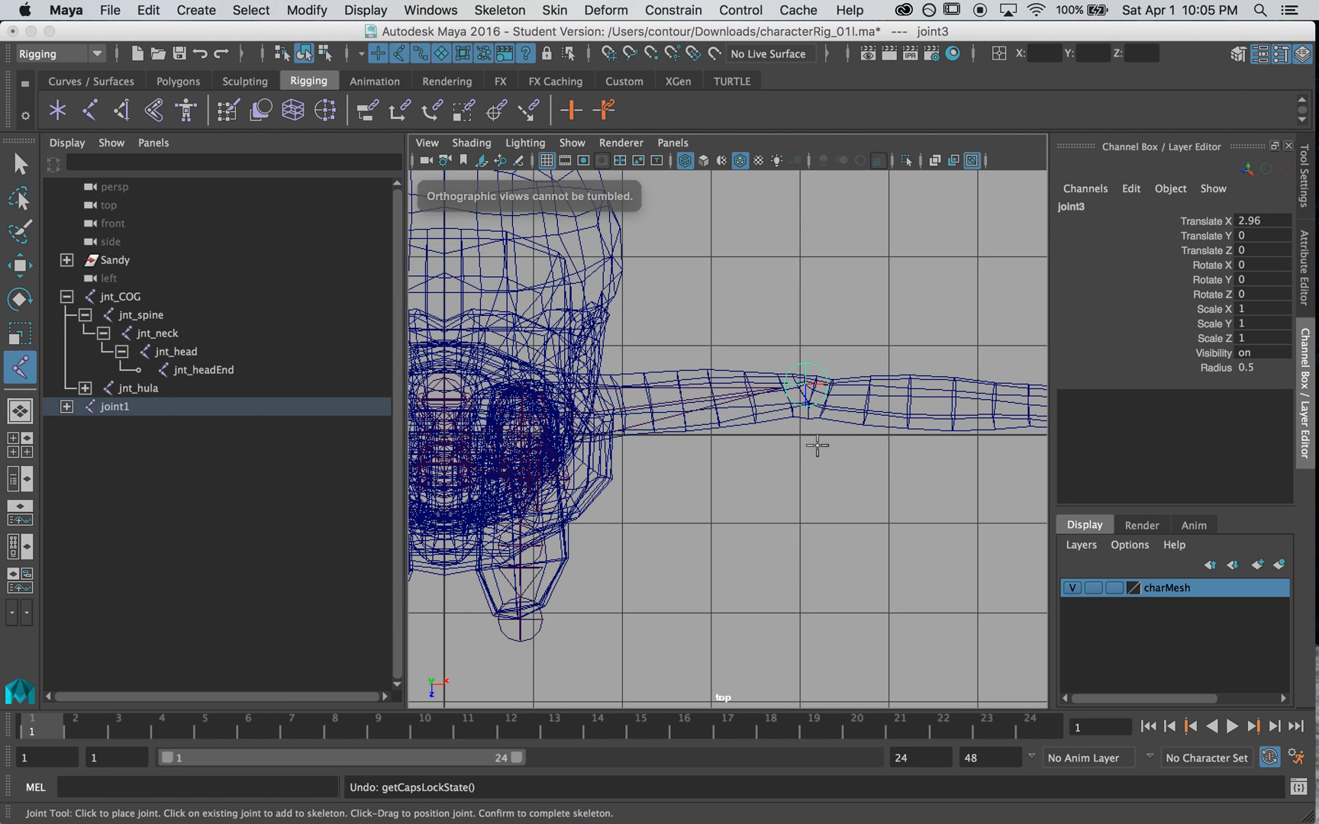
Add a wrist joint about 3.24 units beyond the elbow and a hand joint about 0.89 further, and complete the chain.
{"action": "mouse_move", "coordinate": [902, 456]}
{"action": "left_mouse_down", "text": "alt"}
{"action": "mouse_move", "coordinate": [822, 449]}
{"action": "mouse_move", "coordinate": [895, 451]}
{"action": "left_mouse_up", "text": "alt"}
{"action": "middle_click_drag", "start_coordinate": [904, 447], "coordinate": [594, 430], "text": "alt"}
{"action": "right_click_drag", "start_coordinate": [960, 336], "coordinate": [812, 373], "text": "alt"}
{"action": "left_click_drag", "start_coordinate": [762, 409], "coordinate": [799, 416]}
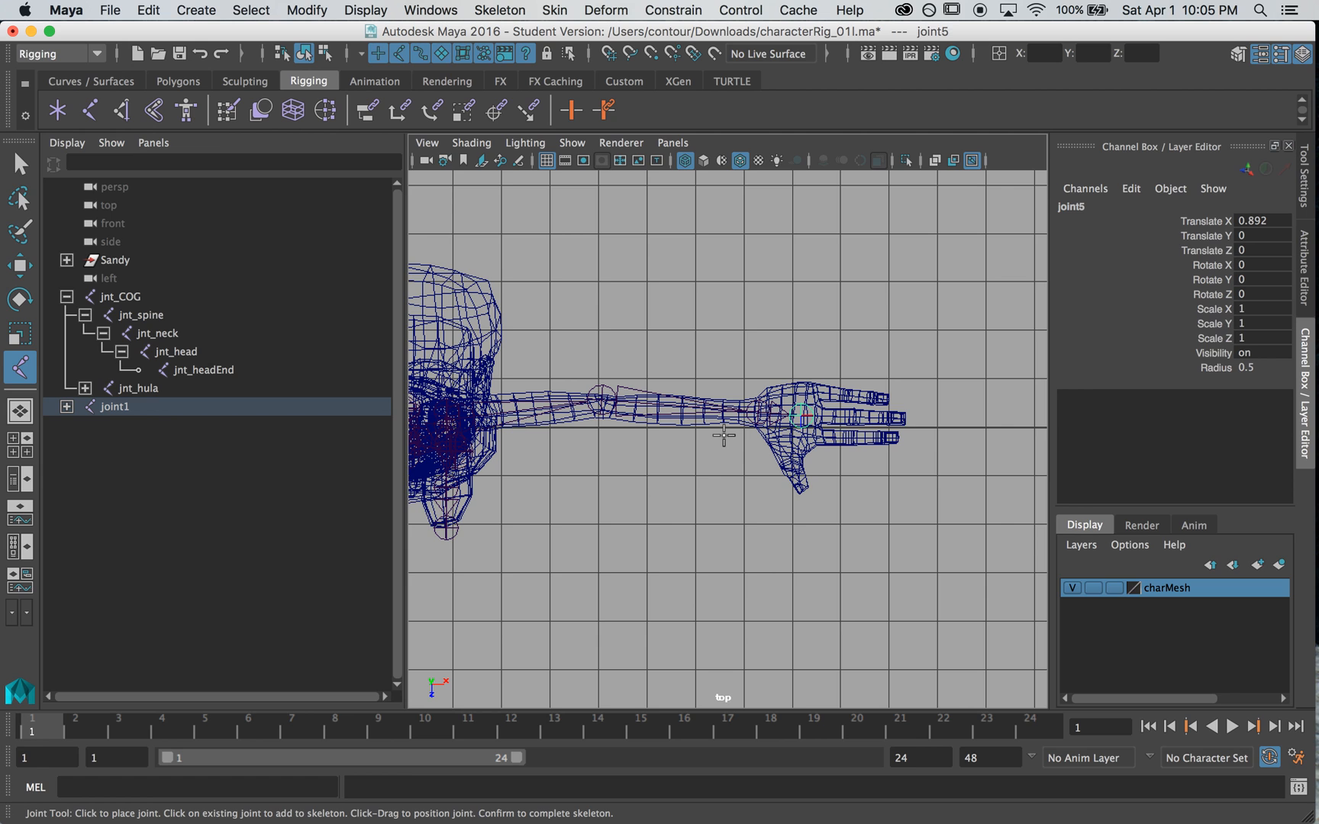
{"action": "key", "text": "Return"}
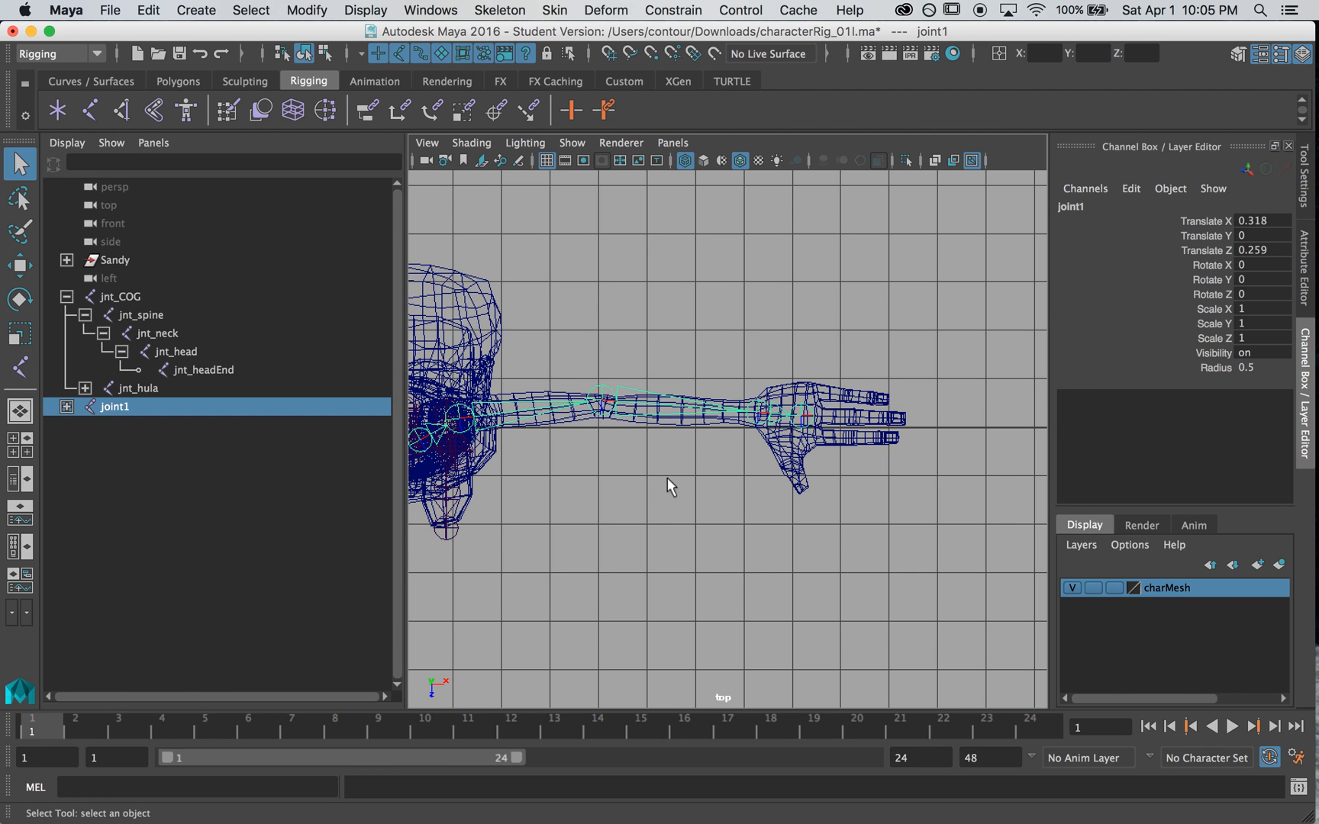
In the perspective view, raise the whole arm chain from the floor to shoulder height, at about Y 15.65.
{"action": "key", "text": "space"}
{"action": "left_click_drag", "start_coordinate": [666, 478], "coordinate": [679, 456]}
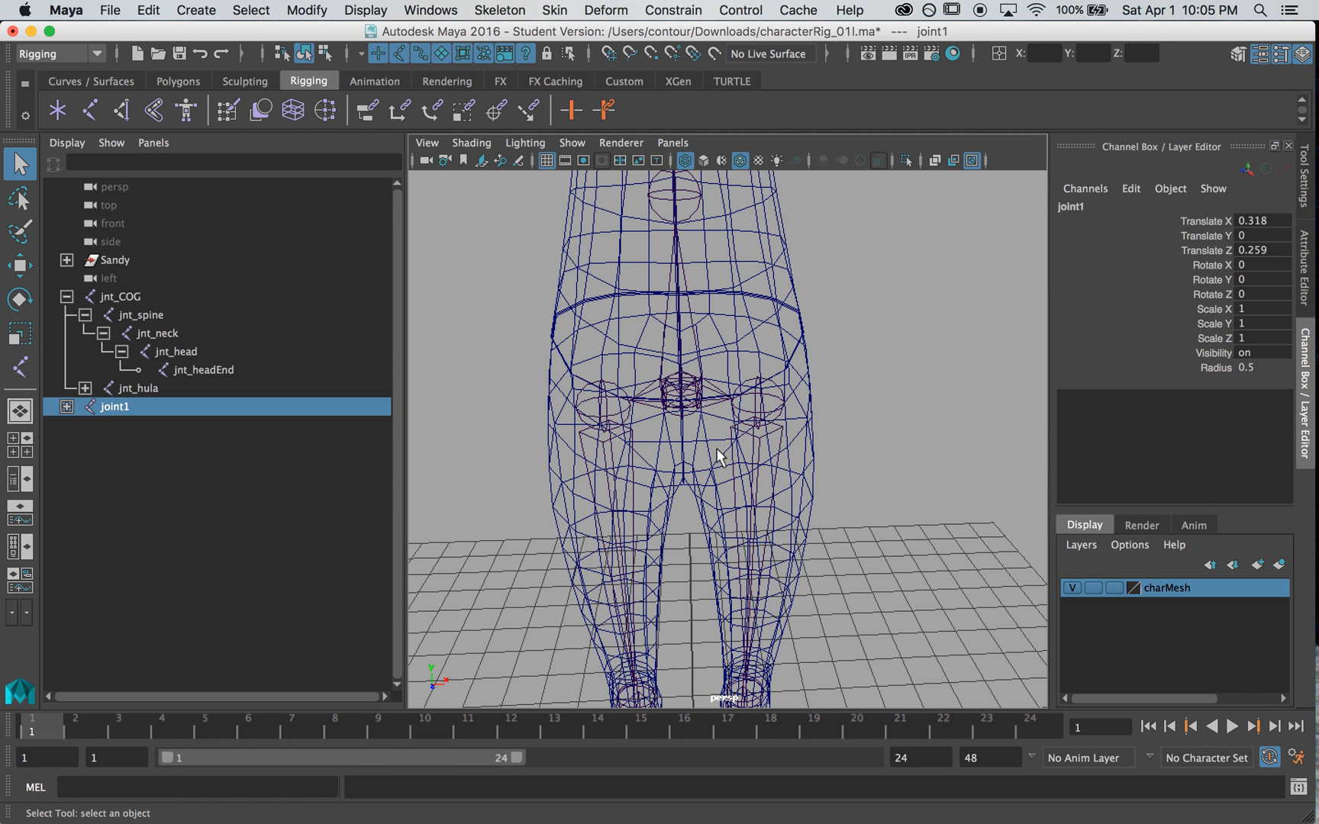
{"action": "key", "text": "f"}
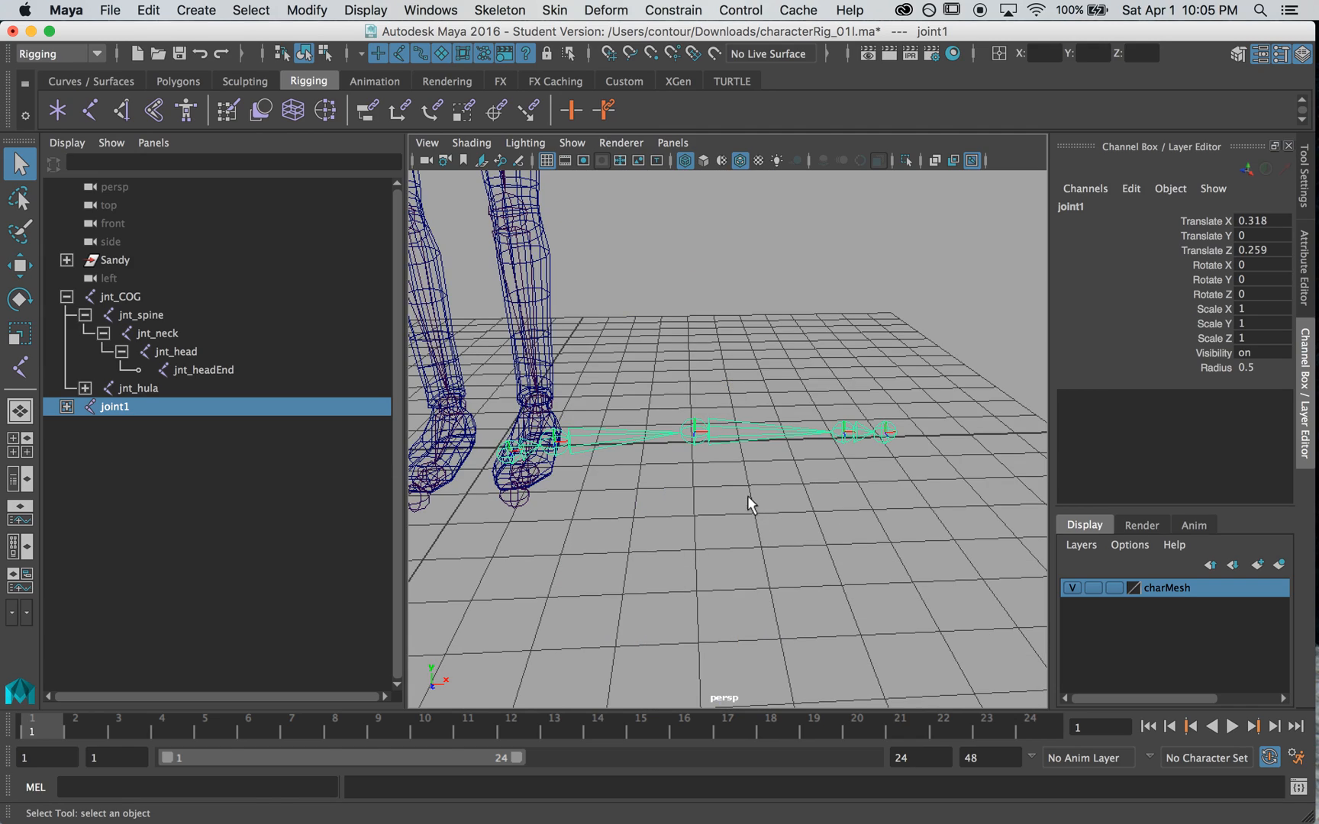
{"action": "middle_click_drag", "start_coordinate": [790, 474], "coordinate": [824, 577], "text": "alt"}
{"action": "right_click_drag", "start_coordinate": [824, 577], "coordinate": [595, 563], "text": "alt"}
{"action": "key", "text": "w"}
{"action": "middle_click_drag", "start_coordinate": [713, 379], "coordinate": [730, 560], "text": "alt"}
{"action": "left_click_drag", "start_coordinate": [653, 594], "coordinate": [643, 238]}
In the front view, fine-tune the arm chain's height to about Y 15.63 inside the arm mesh and clear the selection.
{"action": "key", "text": "space"}
{"action": "left_click_drag", "start_coordinate": [755, 399], "coordinate": [752, 451]}
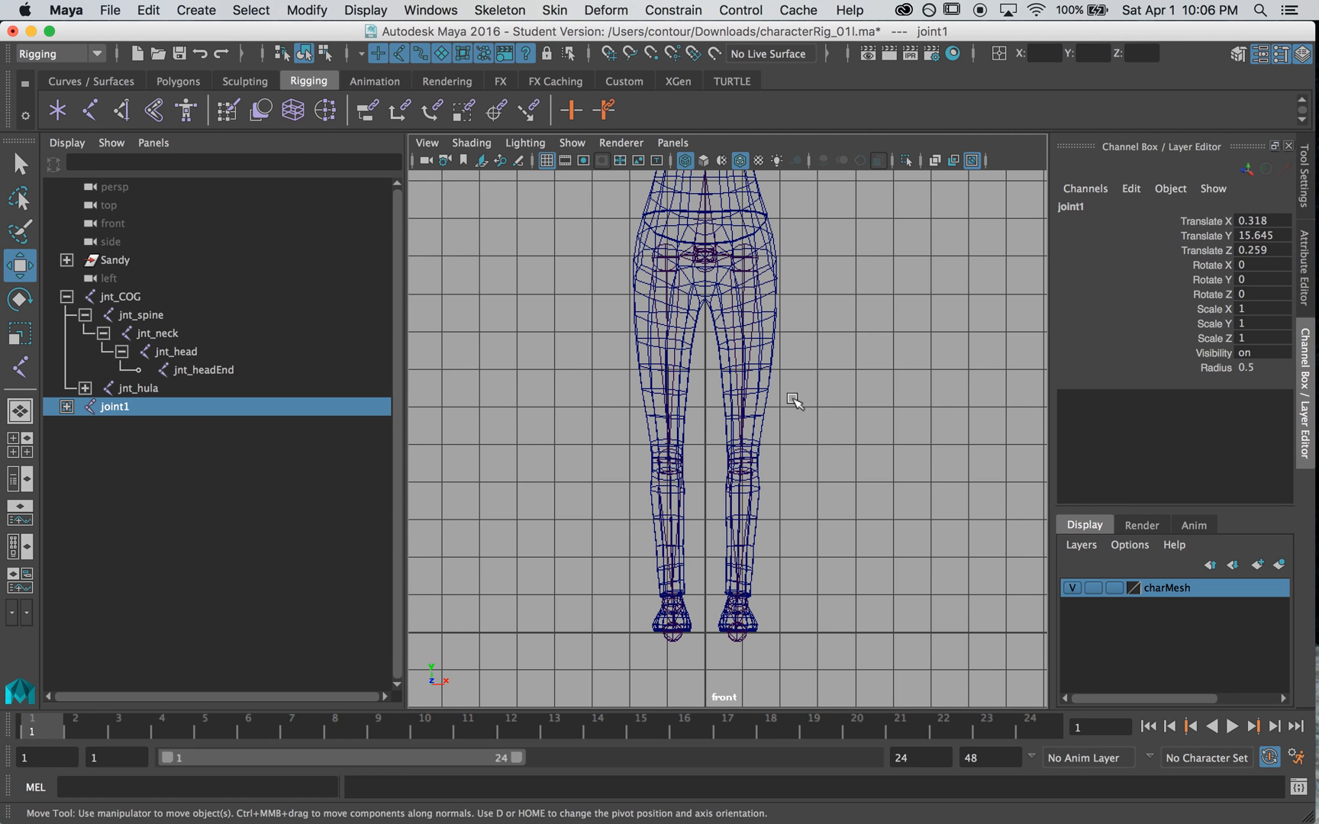
{"action": "key", "text": "f"}
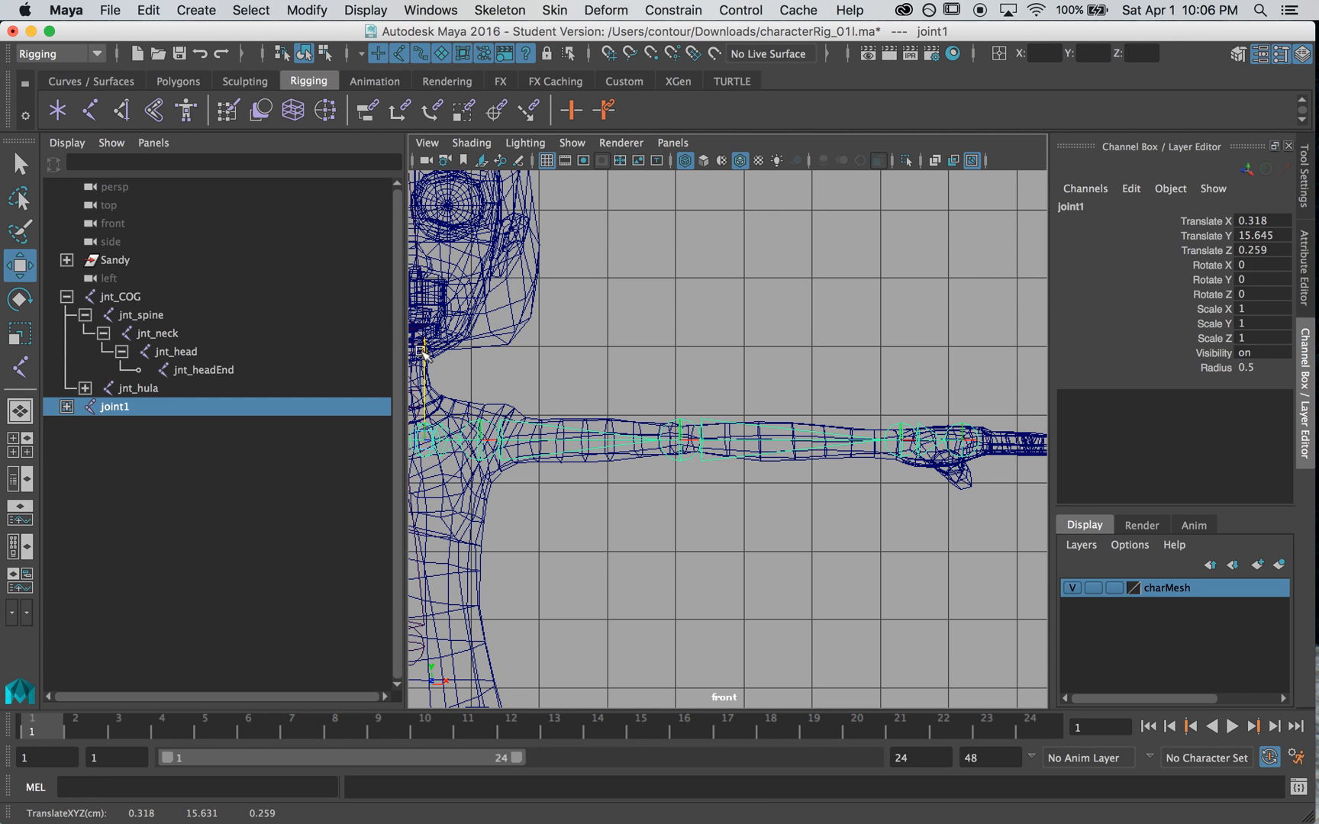
{"action": "left_click", "coordinate": [602, 364]}
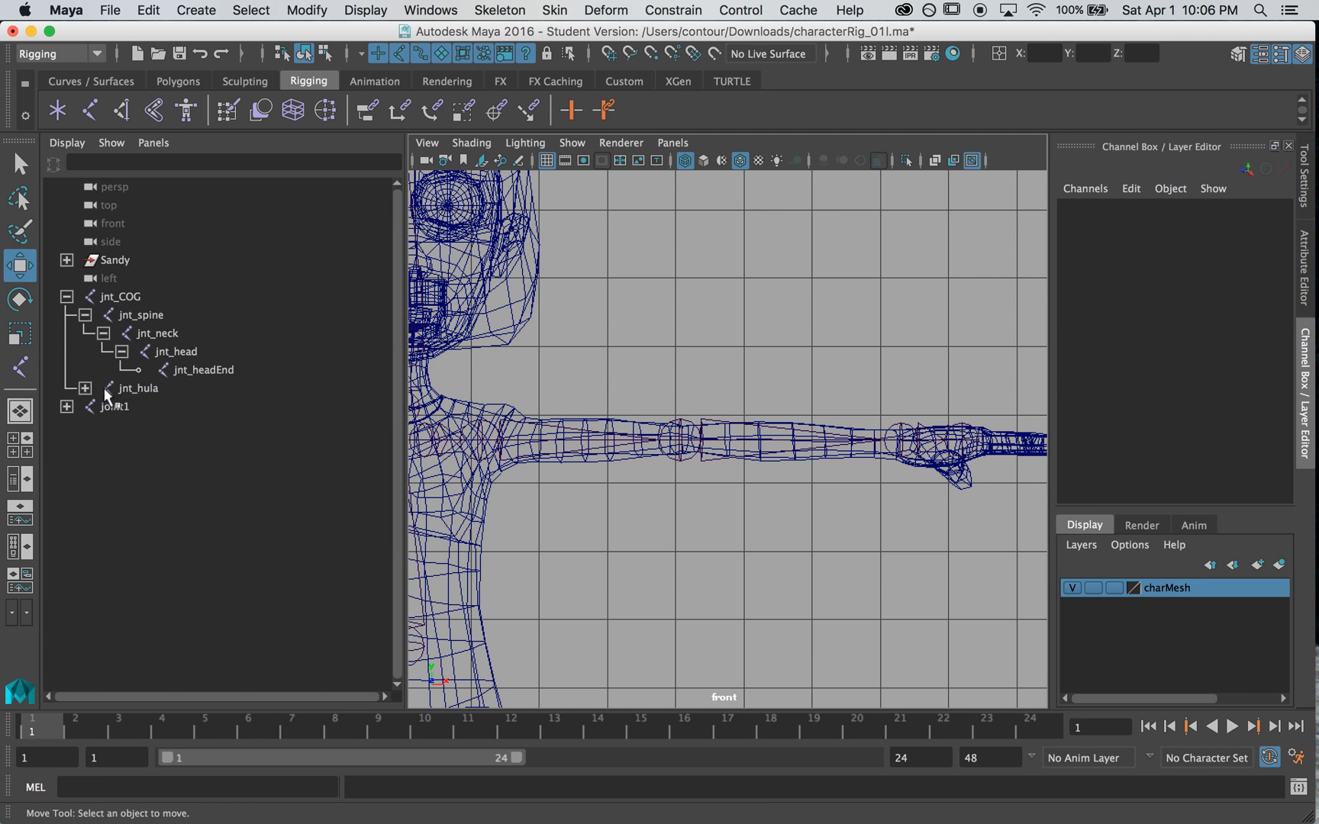
Expand the arm chain and rename its first two joints jnt_L_clav and jnt_L_shld.
{"action": "left_click", "coordinate": [67, 406]}
{"action": "left_click", "coordinate": [122, 408]}
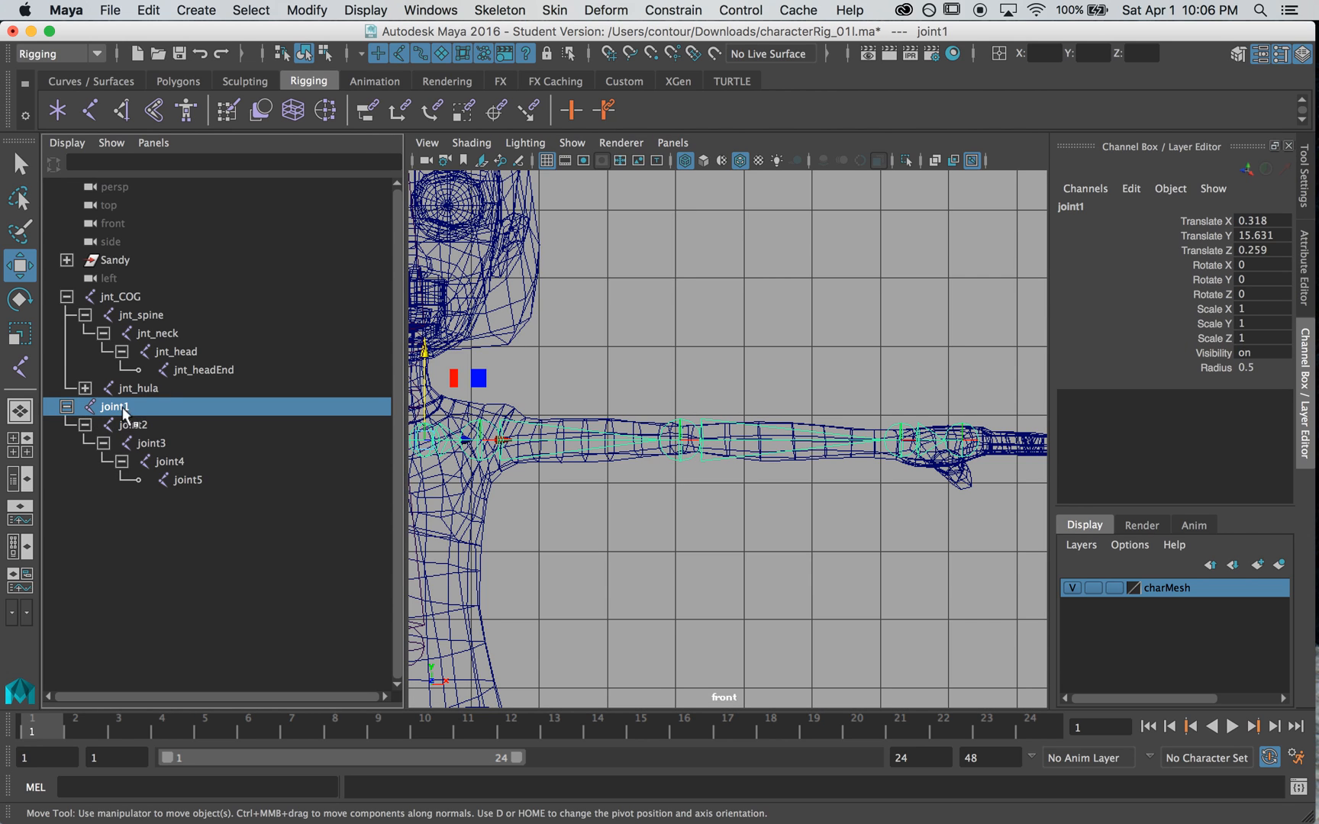
{"action": "double_click", "coordinate": [122, 409]}
{"action": "type", "text": "jnt_L_clav"}
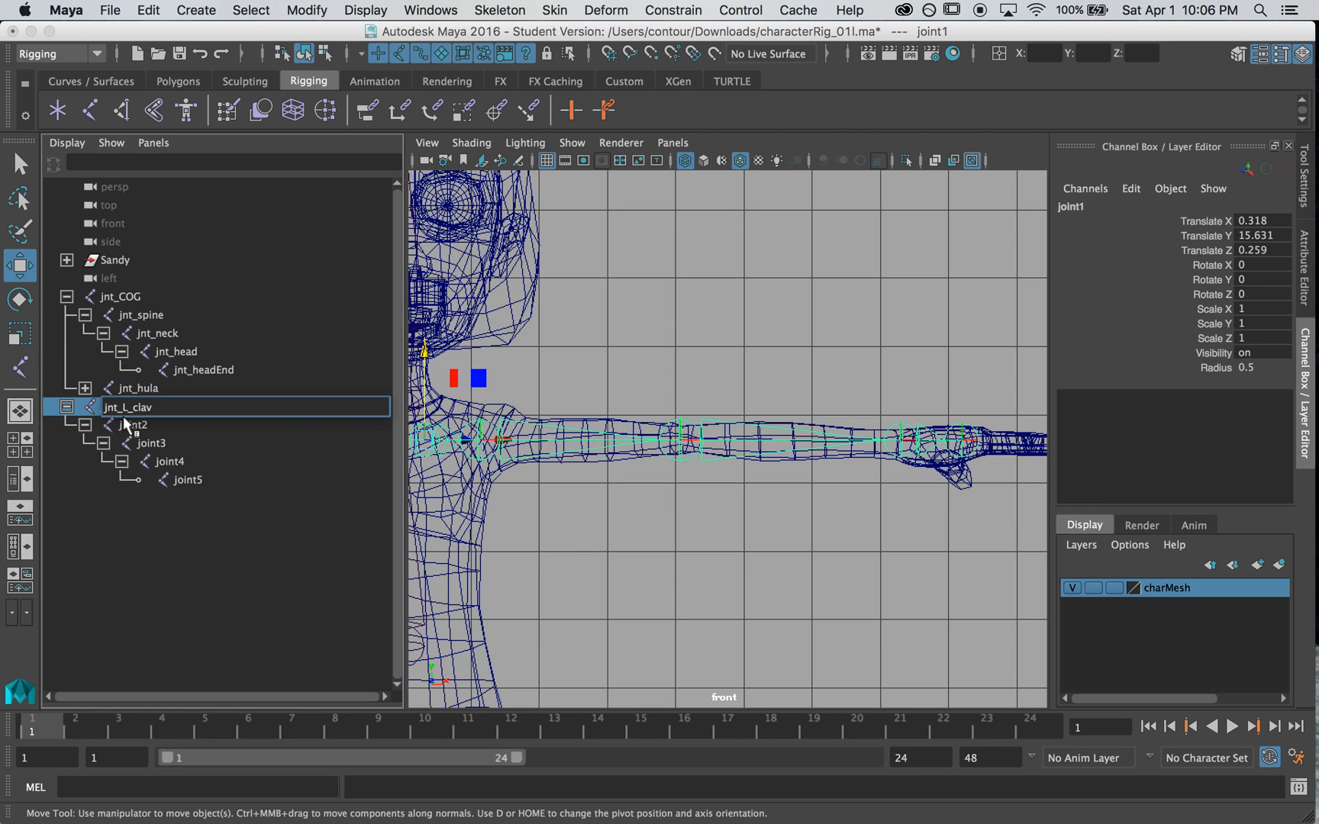
{"action": "double_click", "coordinate": [136, 425]}
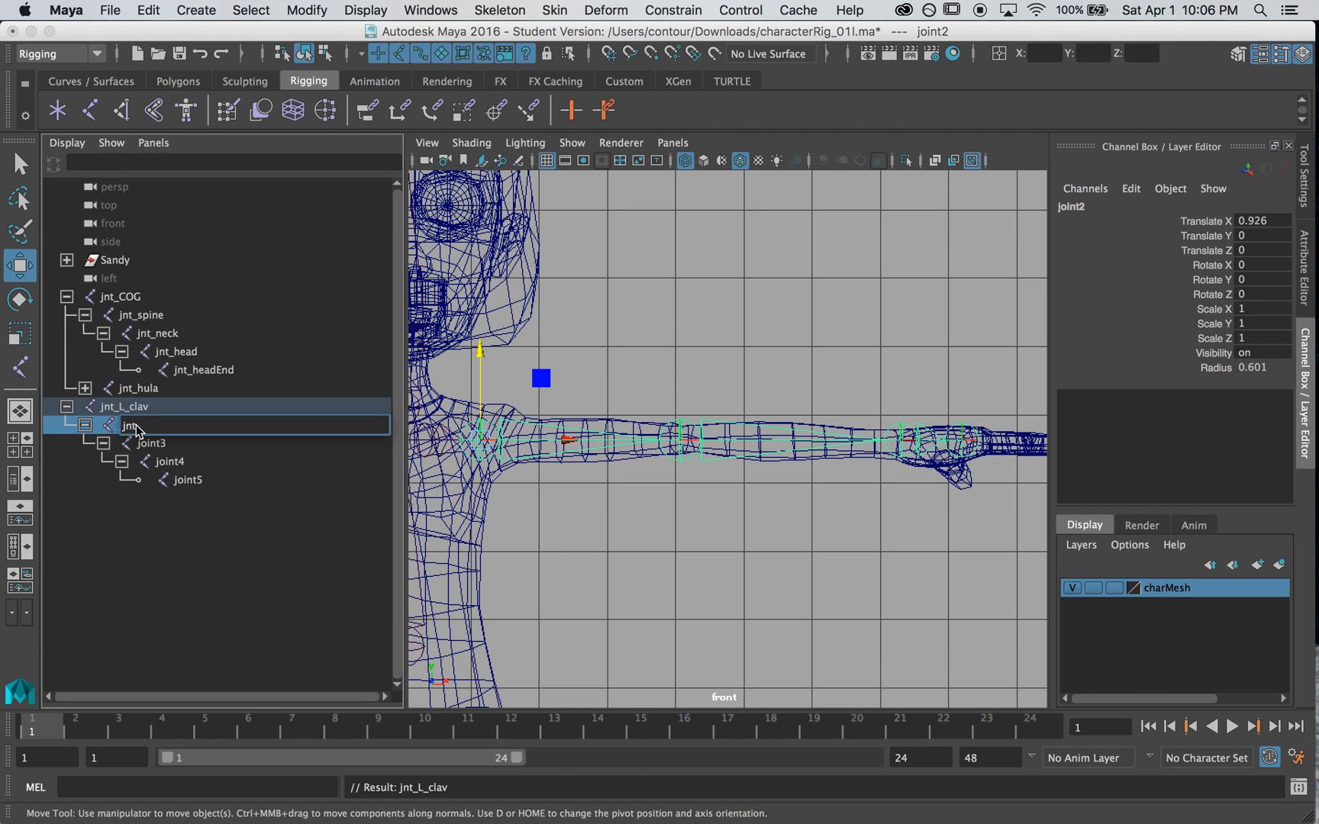
{"action": "type", "text": "jnt_L_shld"}
{"action": "key", "text": "Return"}
Rename the remaining three arm joints jnt_L_elbow, jnt_L_wrist and jnt_L_hand, and clear the selection.
{"action": "double_click", "coordinate": [161, 442]}
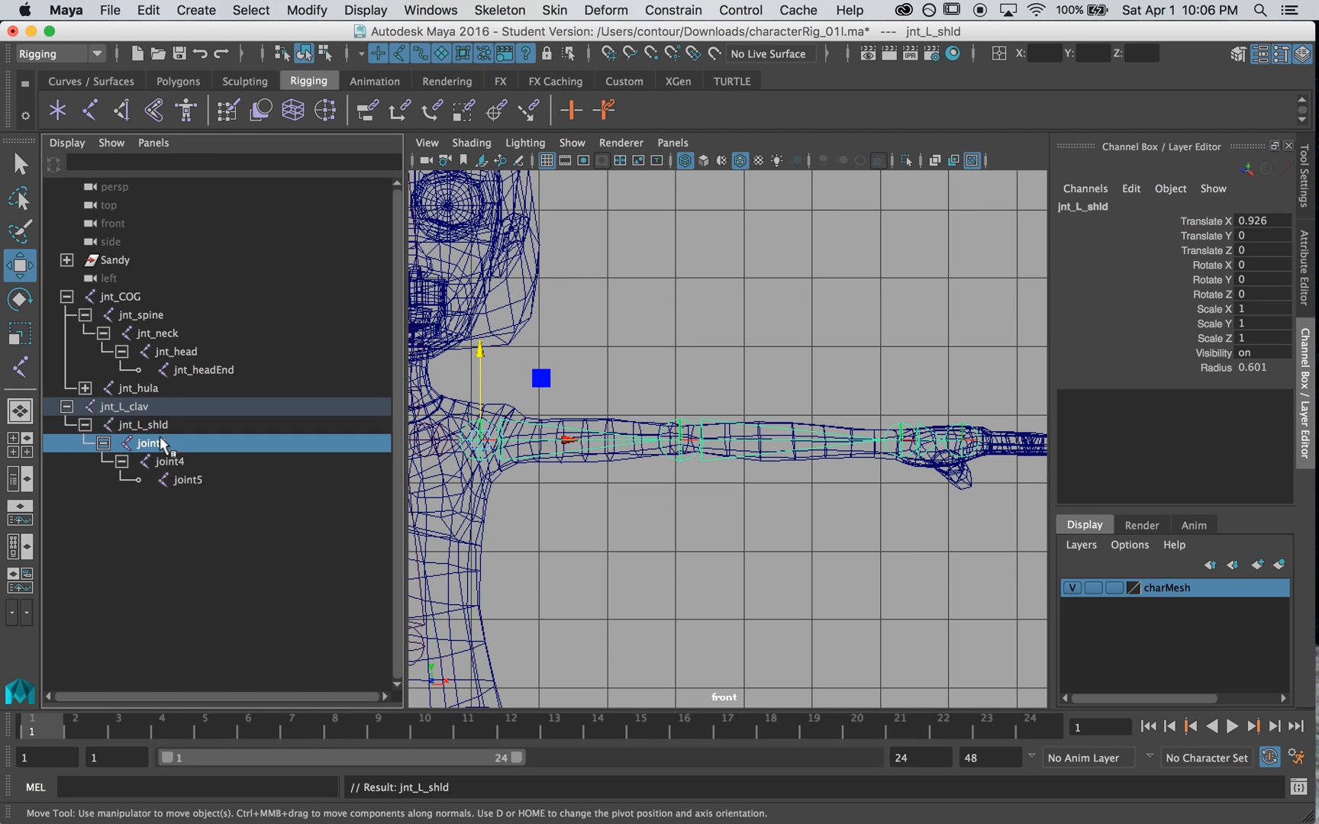
{"action": "type", "text": "jnt"}
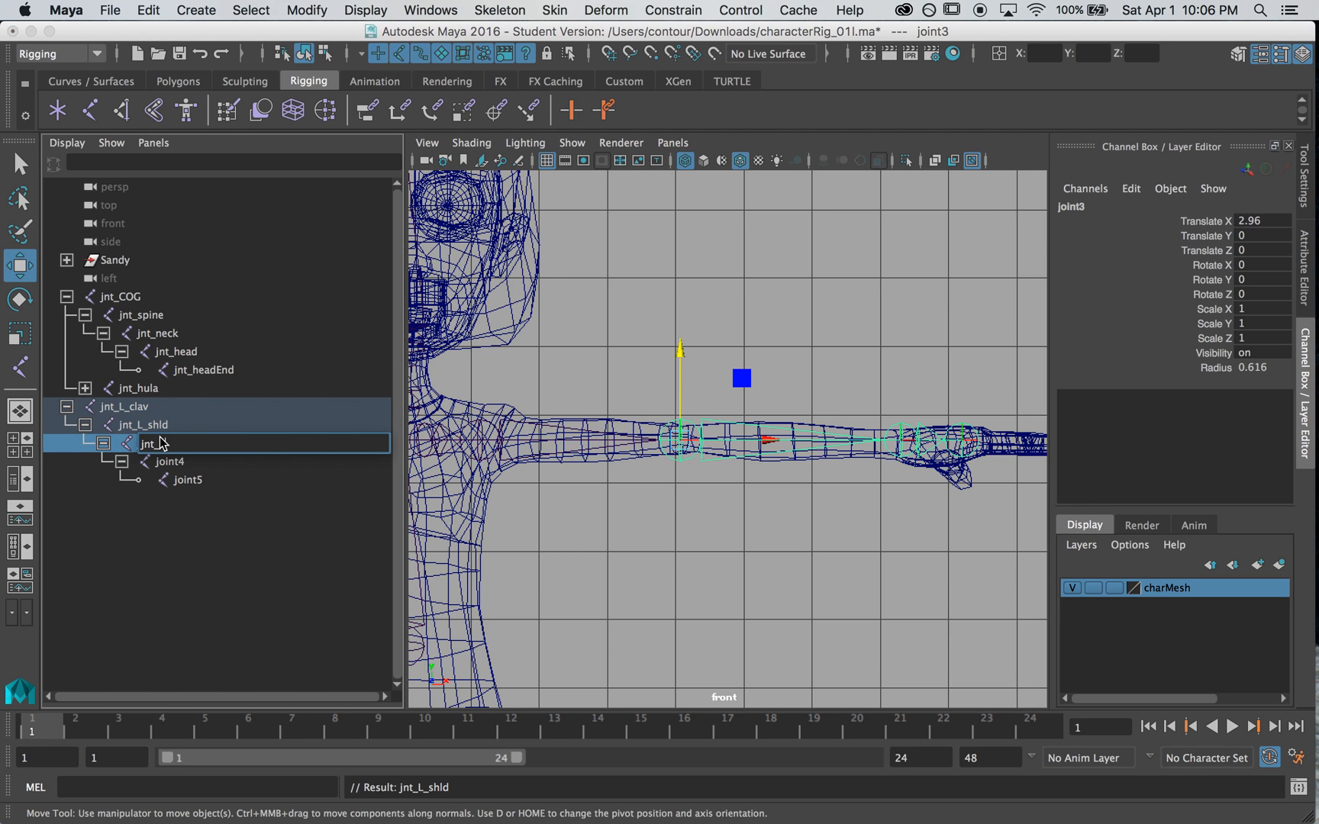
{"action": "type", "text": "_L_elbow"}
{"action": "key", "text": "Return"}
{"action": "double_click", "coordinate": [164, 463]}
{"action": "type", "text": "jnt_L_wrist"}
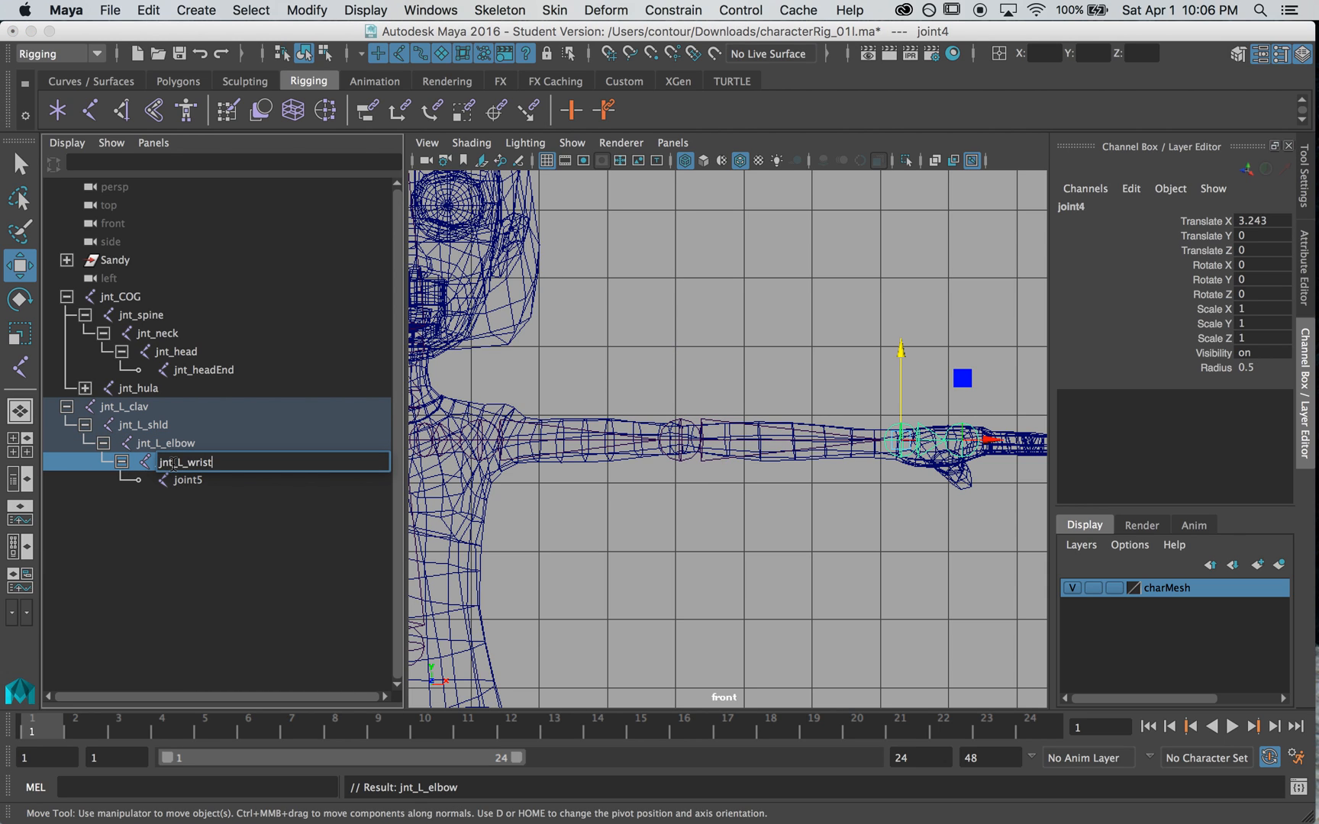
{"action": "key", "text": "Return"}
{"action": "double_click", "coordinate": [191, 480]}
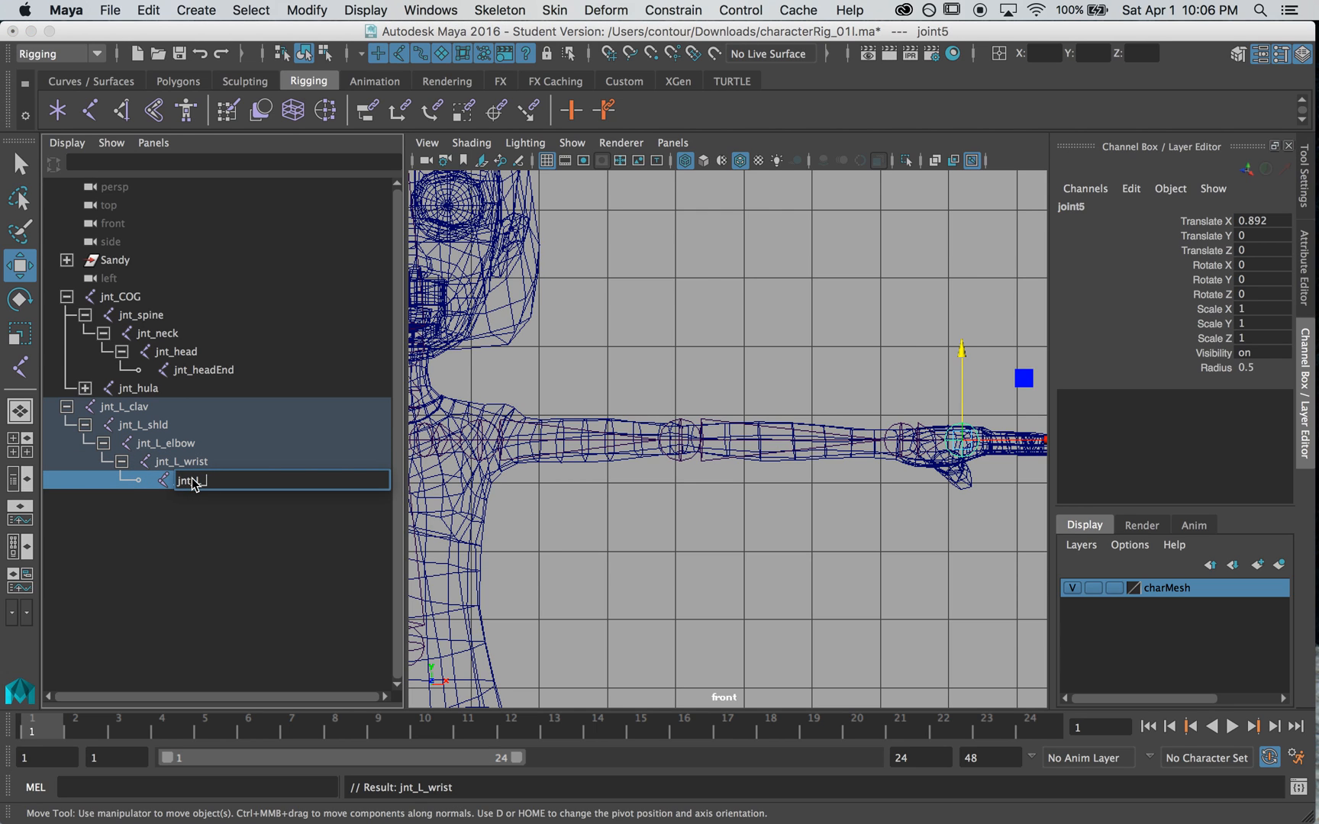
{"action": "type", "text": "jnt_L_hand"}
{"action": "left_click", "coordinate": [227, 516]}
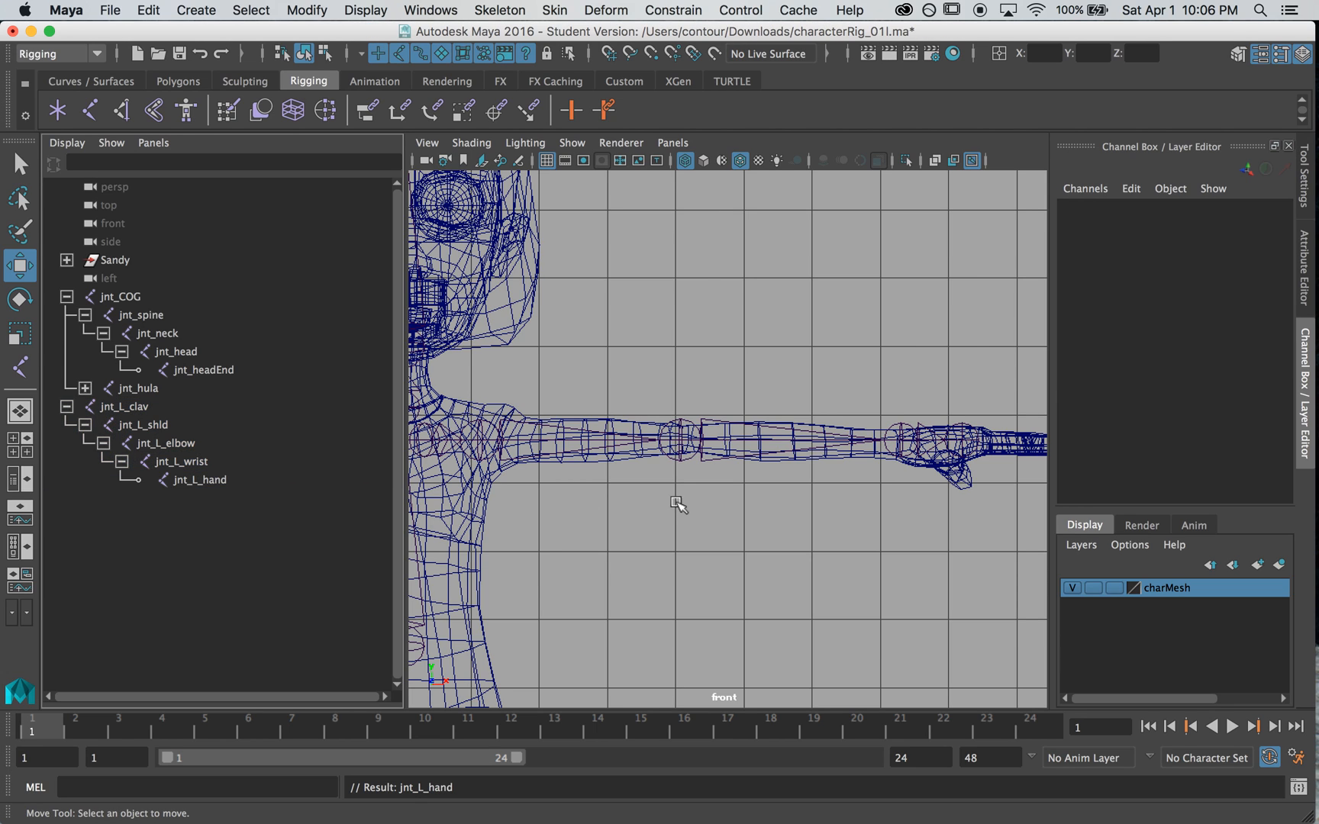
Mirror the left arm chain from jnt_L_clav to the character's right side with Mirror Joints.
{"action": "key", "text": "a"}
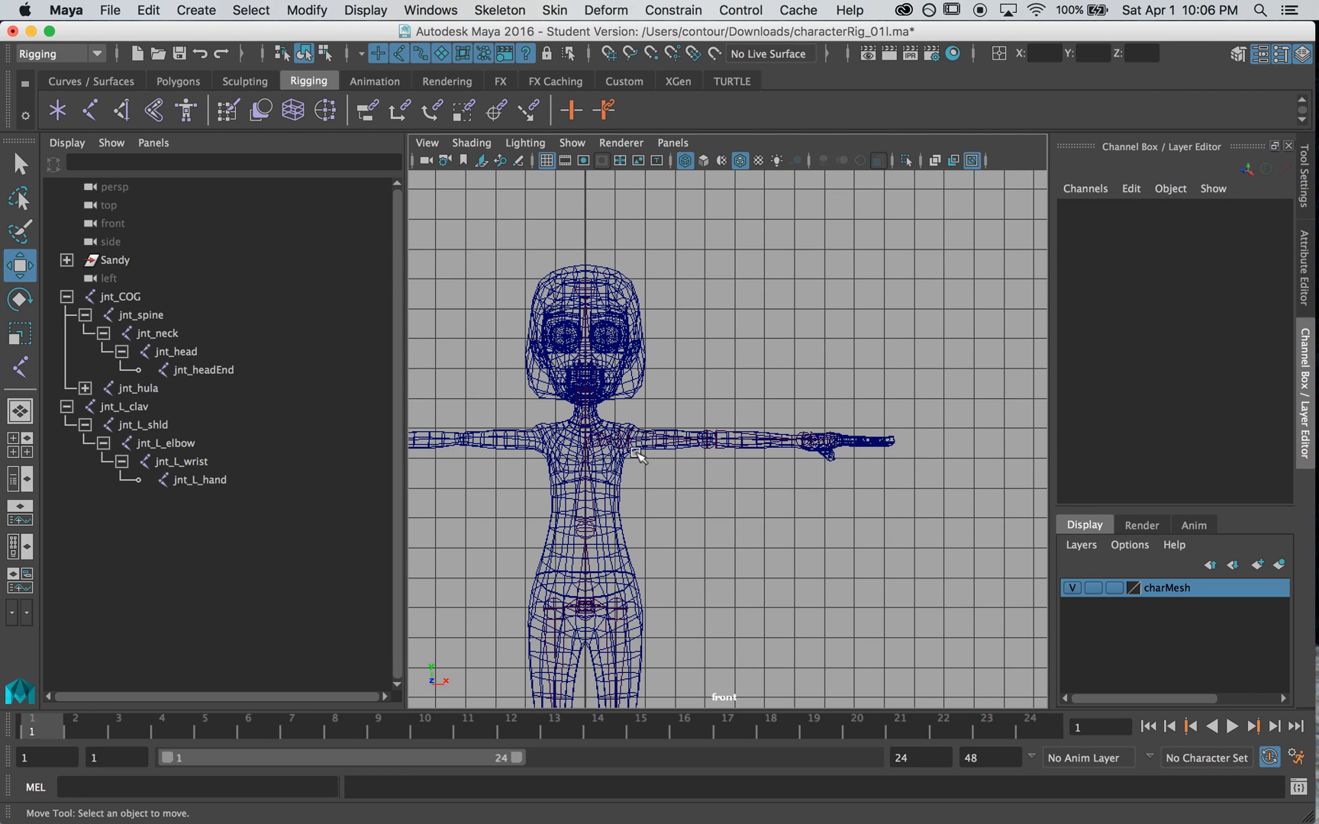
{"action": "left_click", "coordinate": [599, 444]}
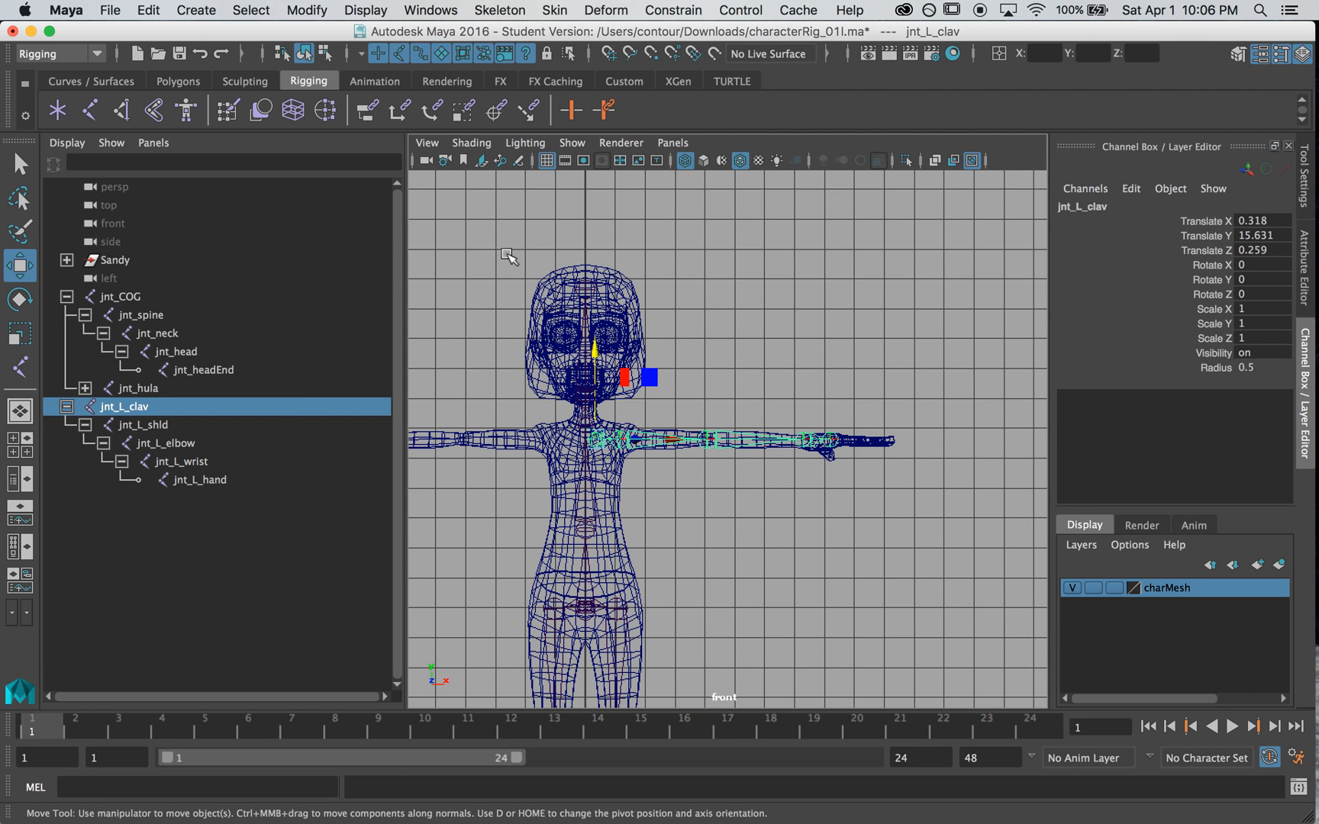
{"action": "left_click", "coordinate": [499, 10]}
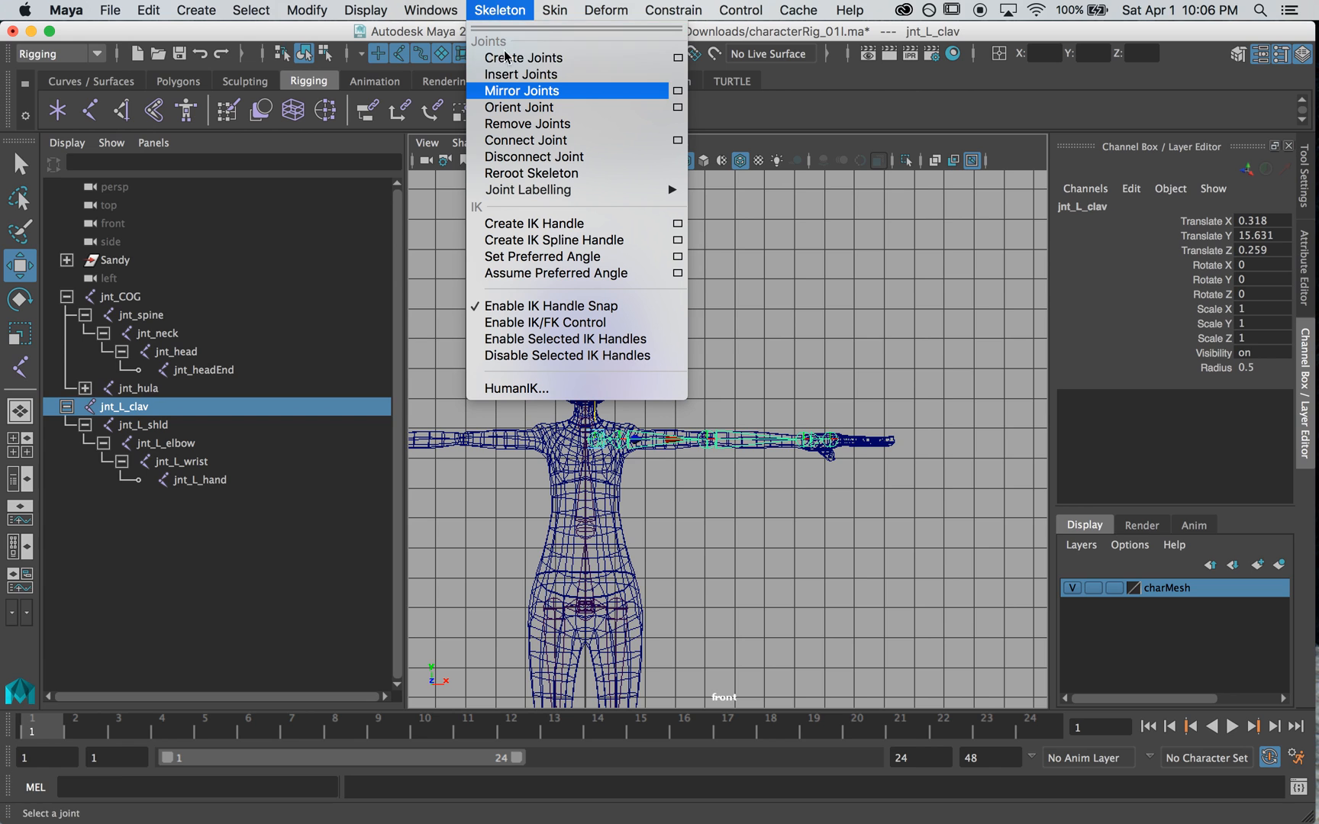
{"action": "left_click", "coordinate": [632, 92]}
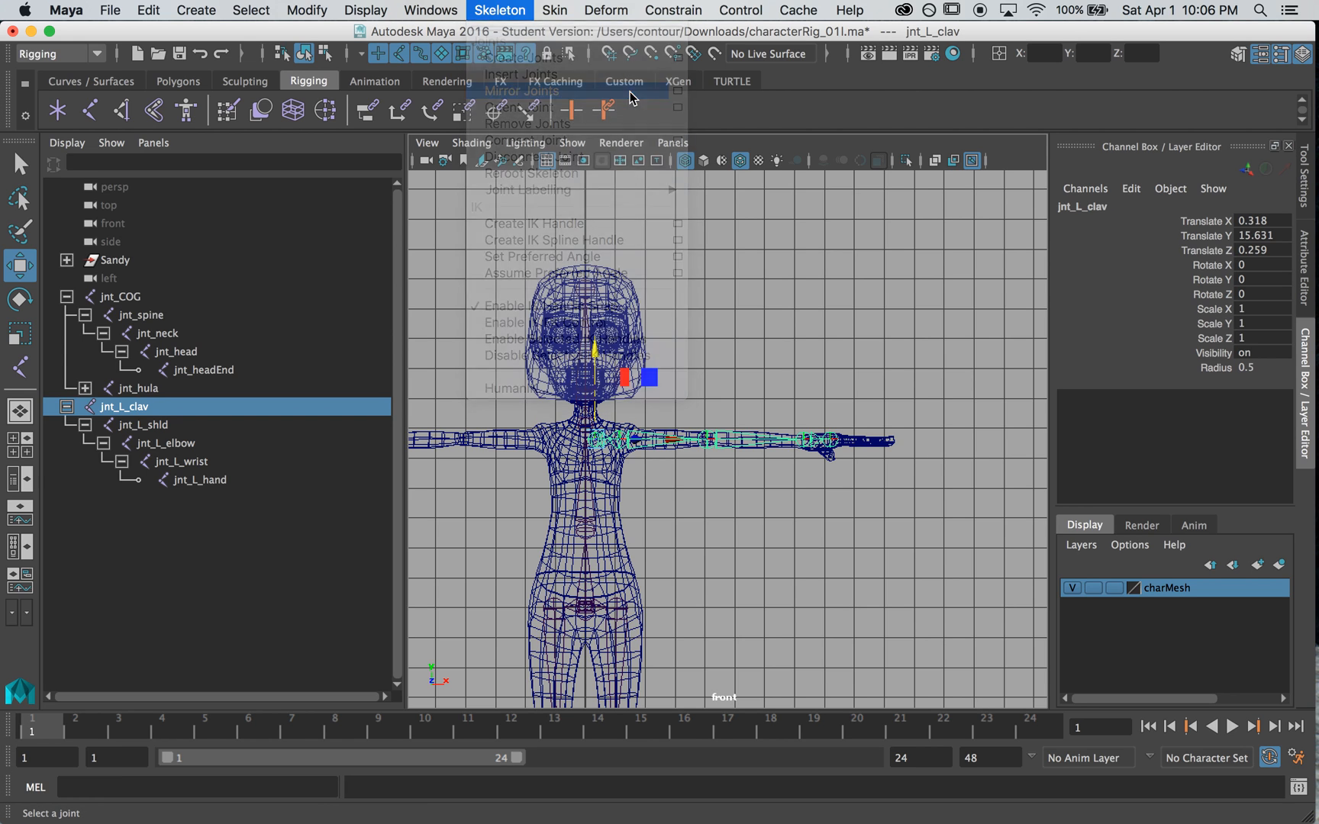
Parent jnt_L_clav and jnt_R_clav to jnt_spine and clear the selection.
{"action": "left_click", "coordinate": [115, 407], "text": "ctrl"}
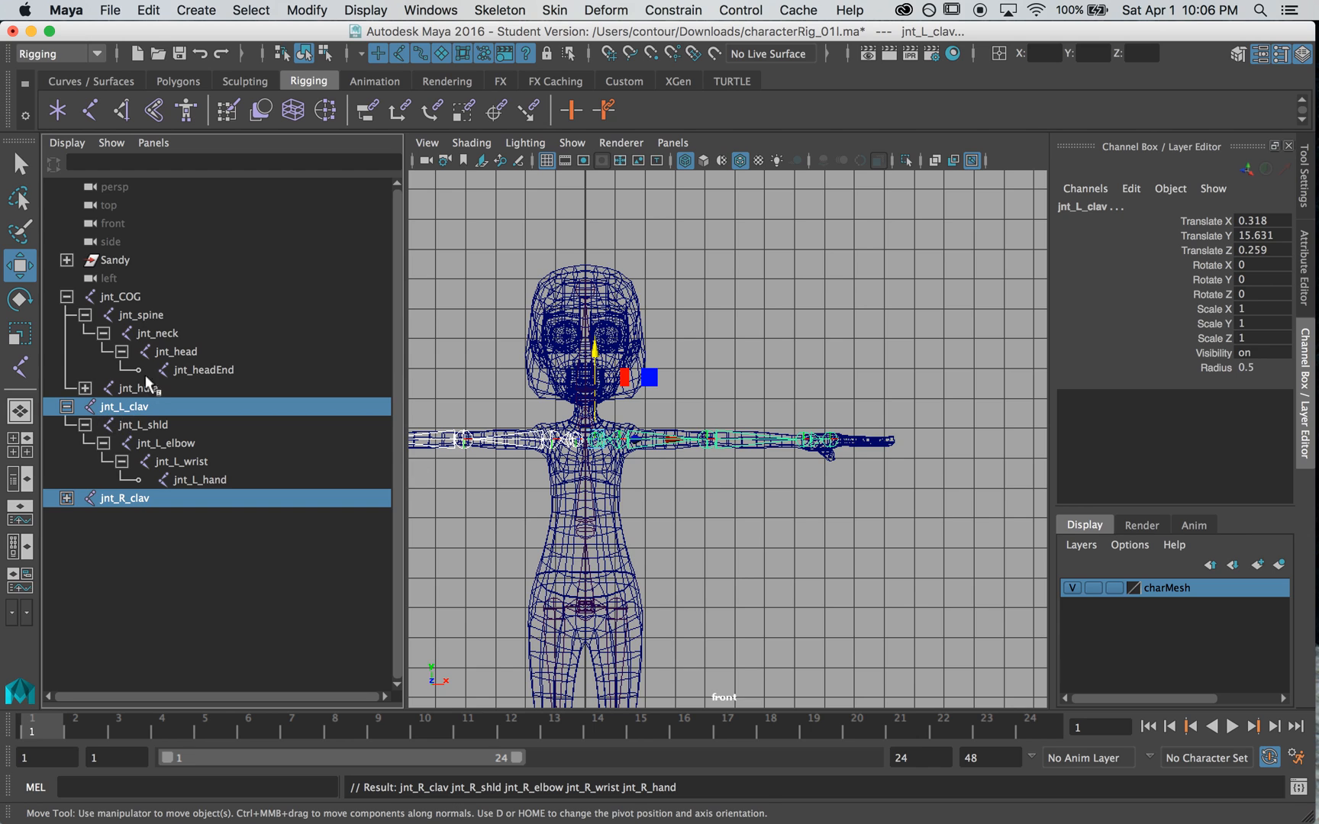
{"action": "left_click", "coordinate": [142, 316], "text": "ctrl"}
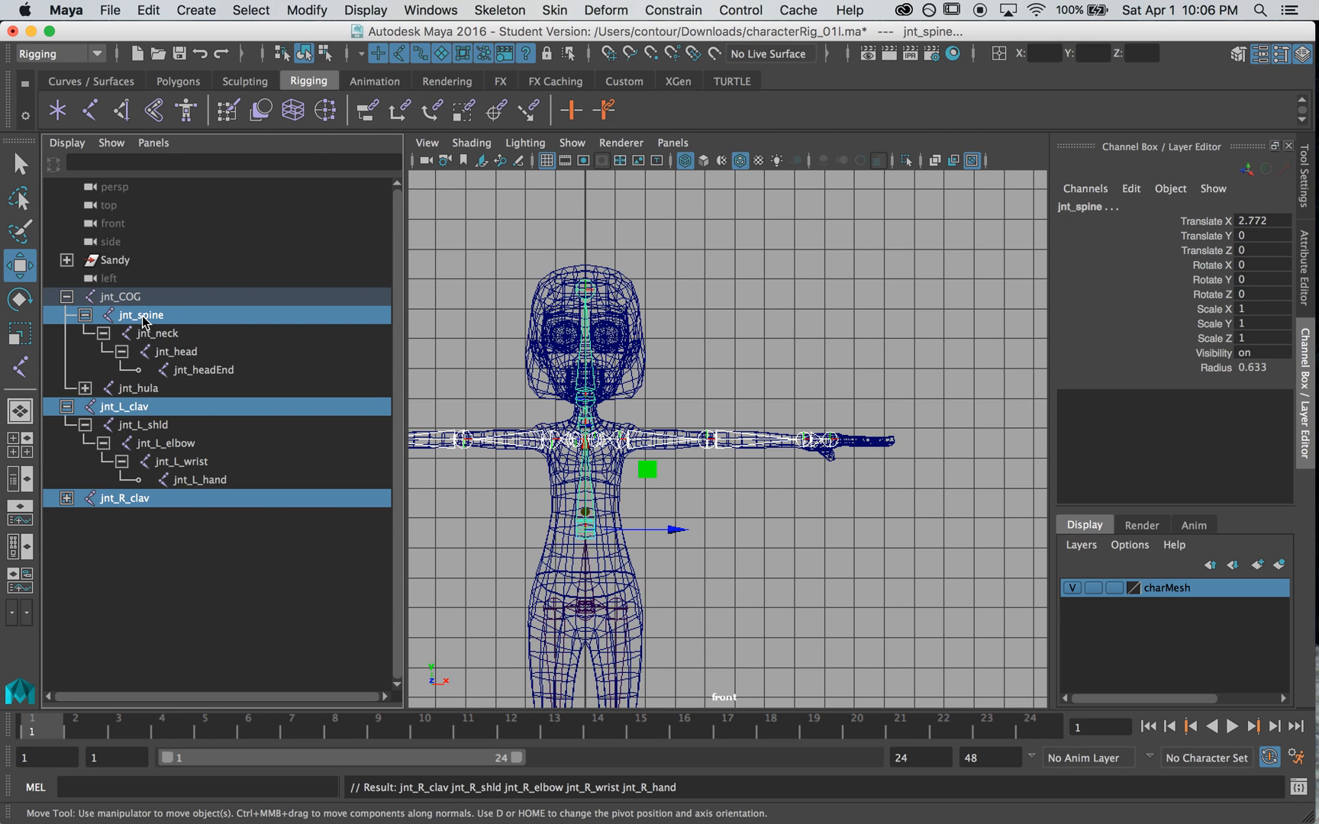
{"action": "key", "text": "p"}
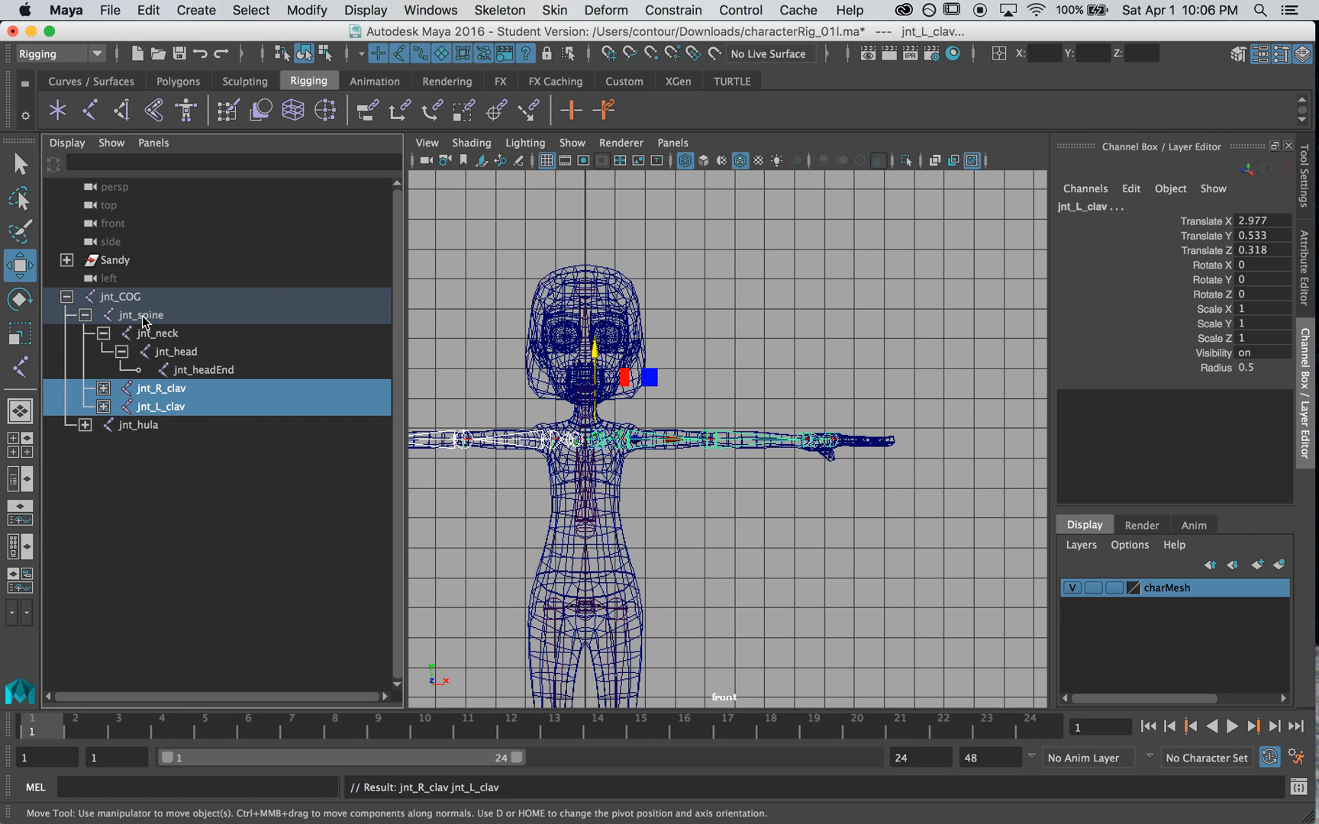
{"action": "left_click", "coordinate": [492, 402]}
{"action": "middle_click_drag", "start_coordinate": [473, 397], "coordinate": [600, 368], "text": "alt"}
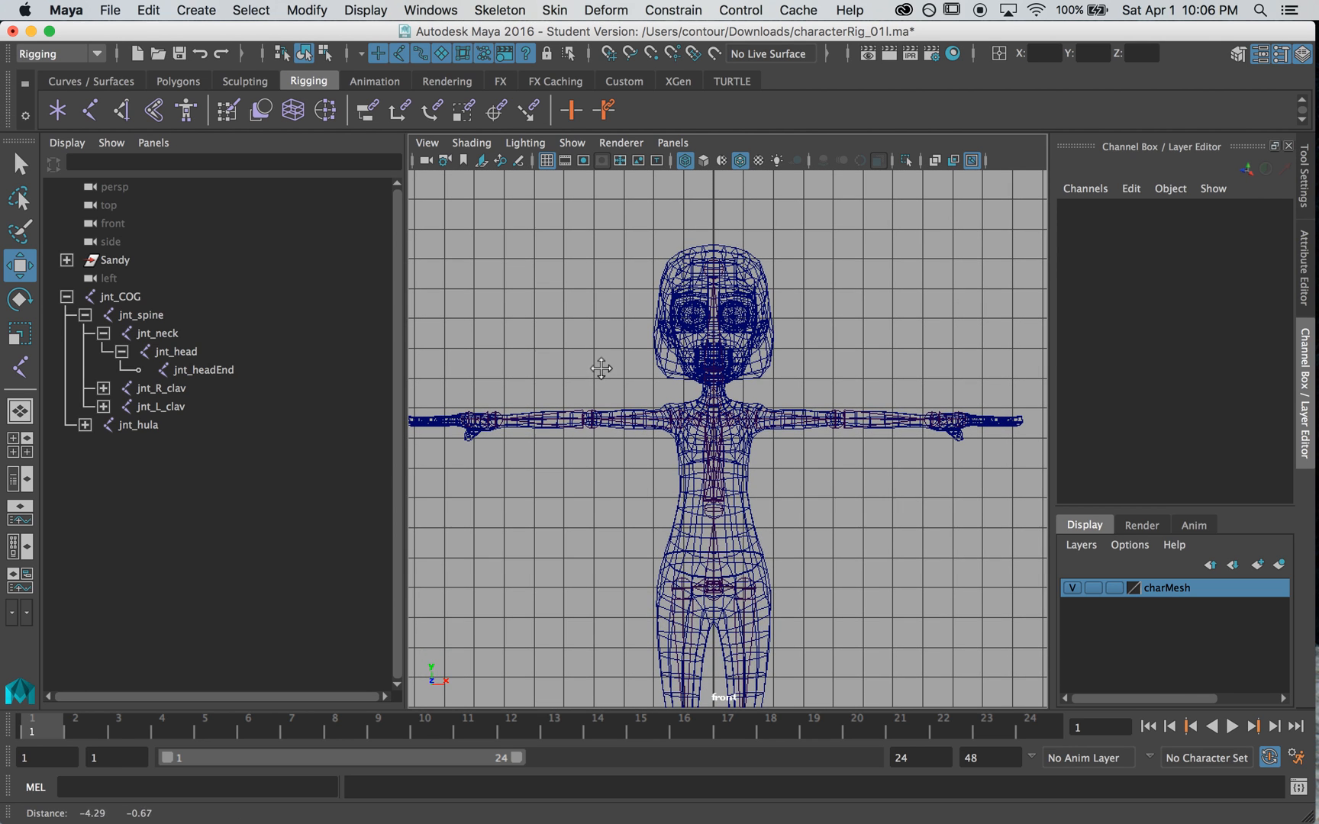
Expand the full jnt_hula hierarchy and hide the charMesh layer to show only the skeleton in the perspective view.
{"action": "left_click", "coordinate": [87, 425], "text": "shift"}
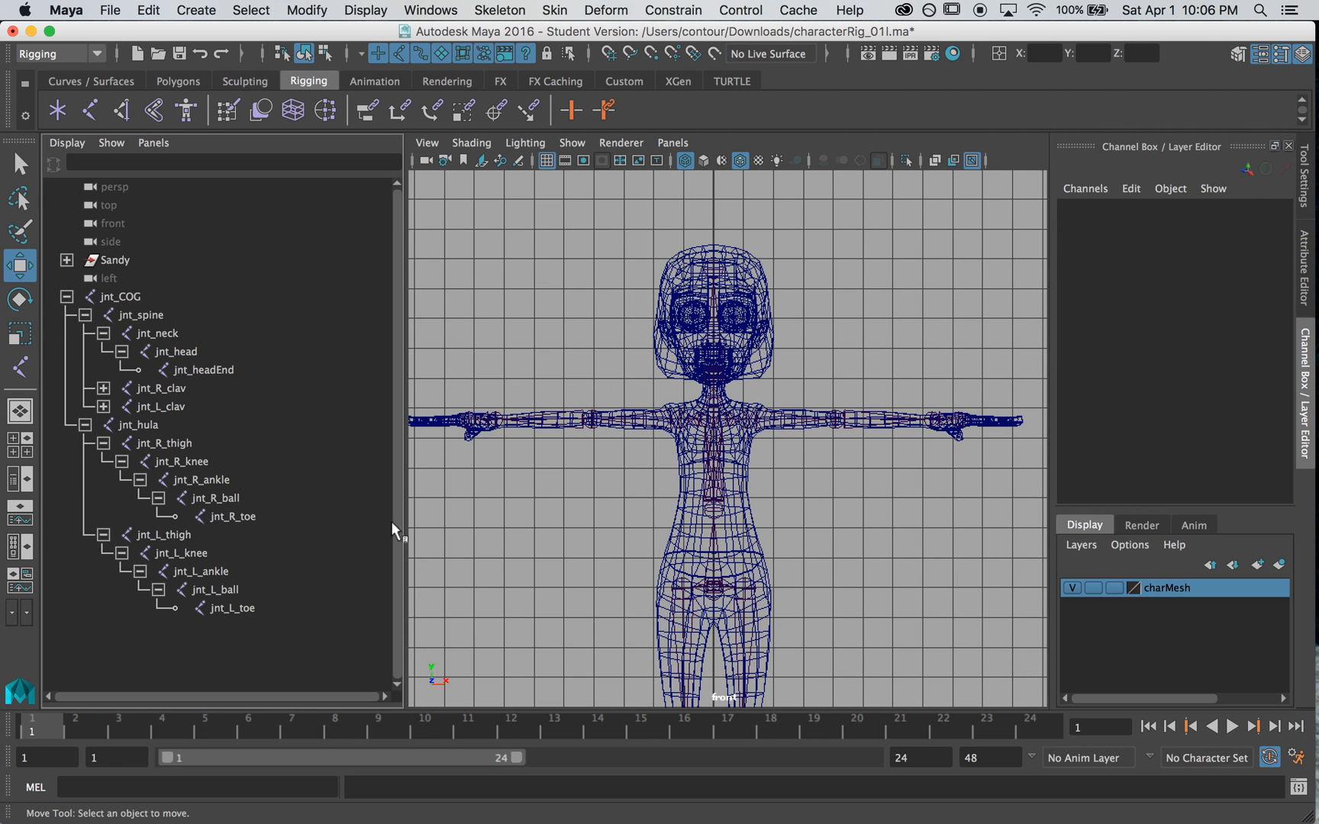
{"action": "key", "text": "space"}
{"action": "left_click_drag", "start_coordinate": [883, 563], "coordinate": [836, 534]}
{"action": "left_click", "coordinate": [1071, 588]}
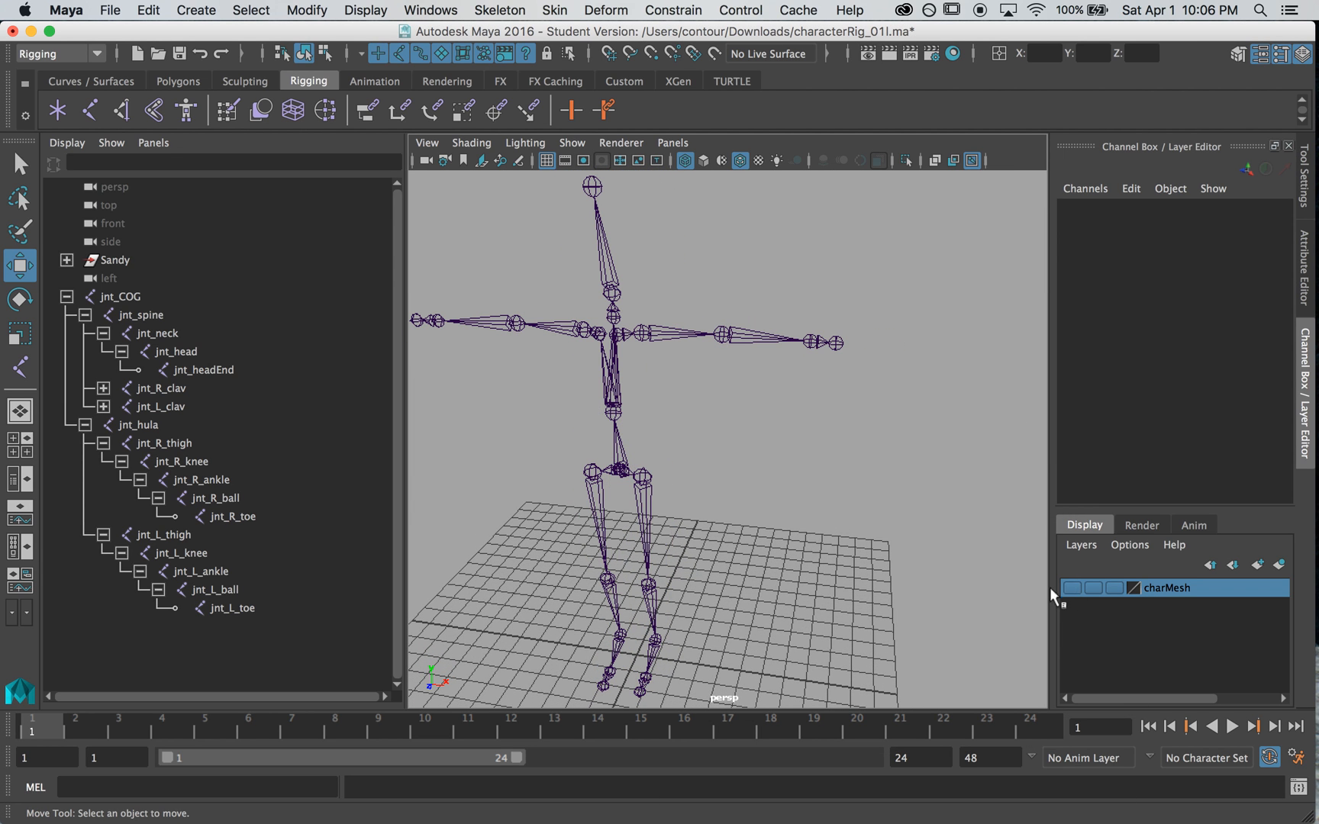
{"action": "left_click_drag", "start_coordinate": [676, 502], "coordinate": [800, 497], "text": "alt"}
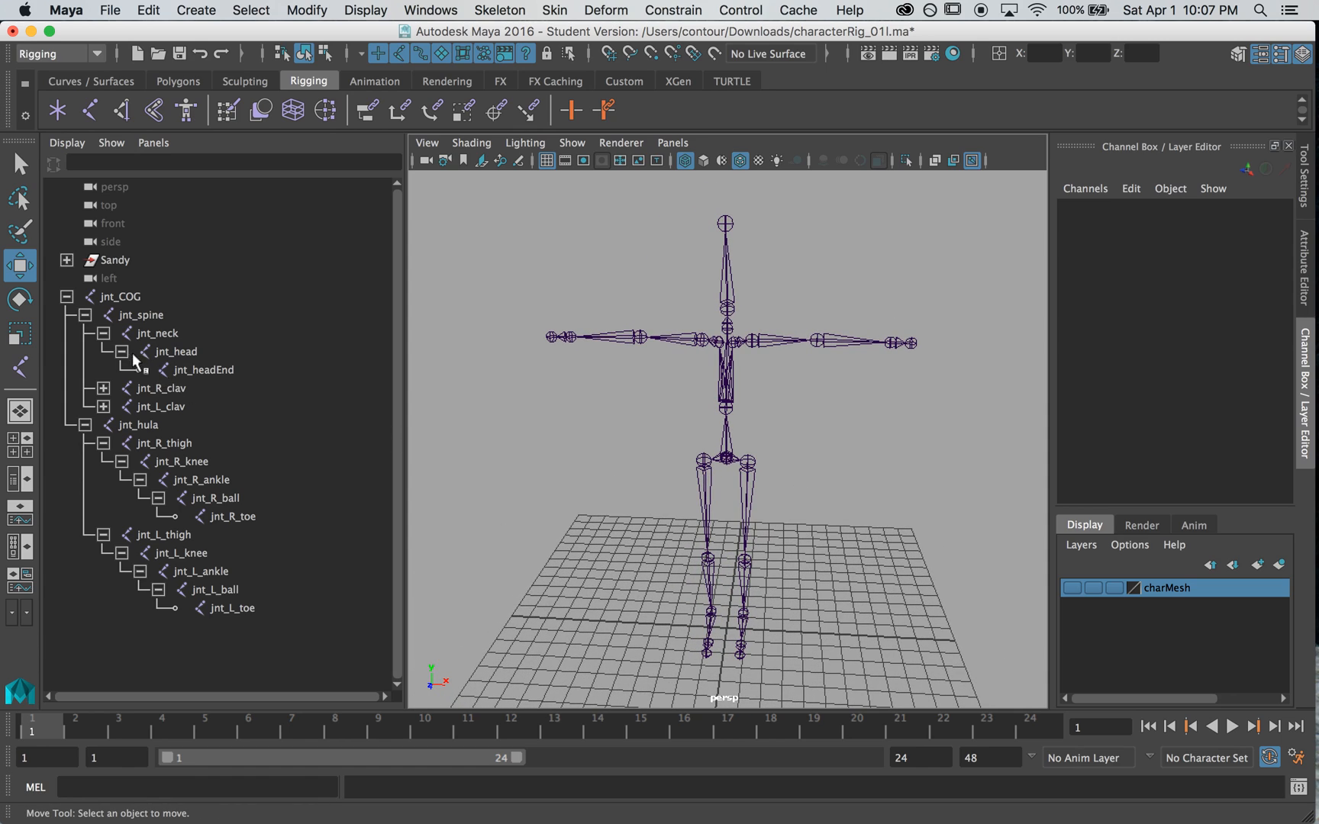
Create a Rotate-Plane Solver IK handle on the left leg from jnt_L_thigh to jnt_L_ankle.
{"action": "left_click_drag", "start_coordinate": [588, 511], "coordinate": [689, 410], "text": "alt"}
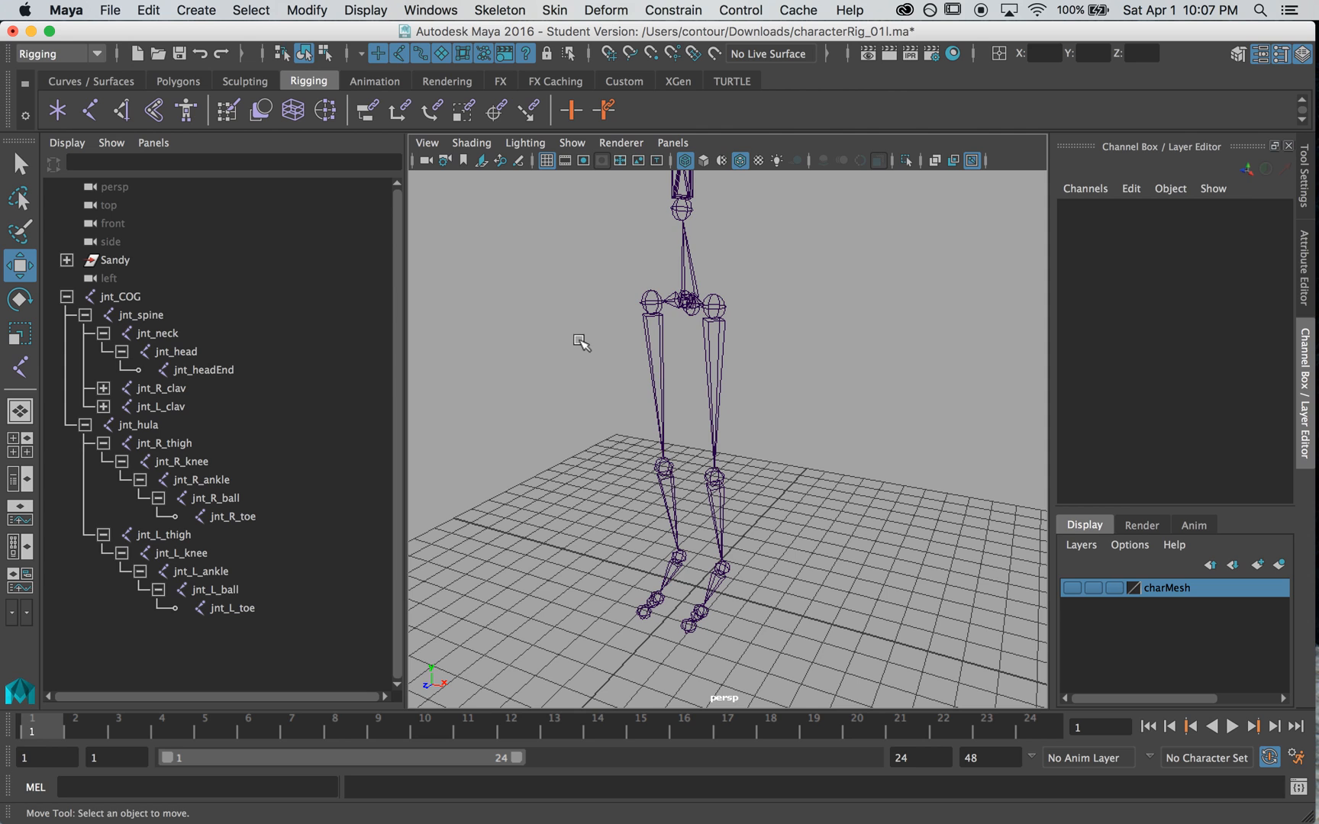
{"action": "left_click", "coordinate": [122, 111]}
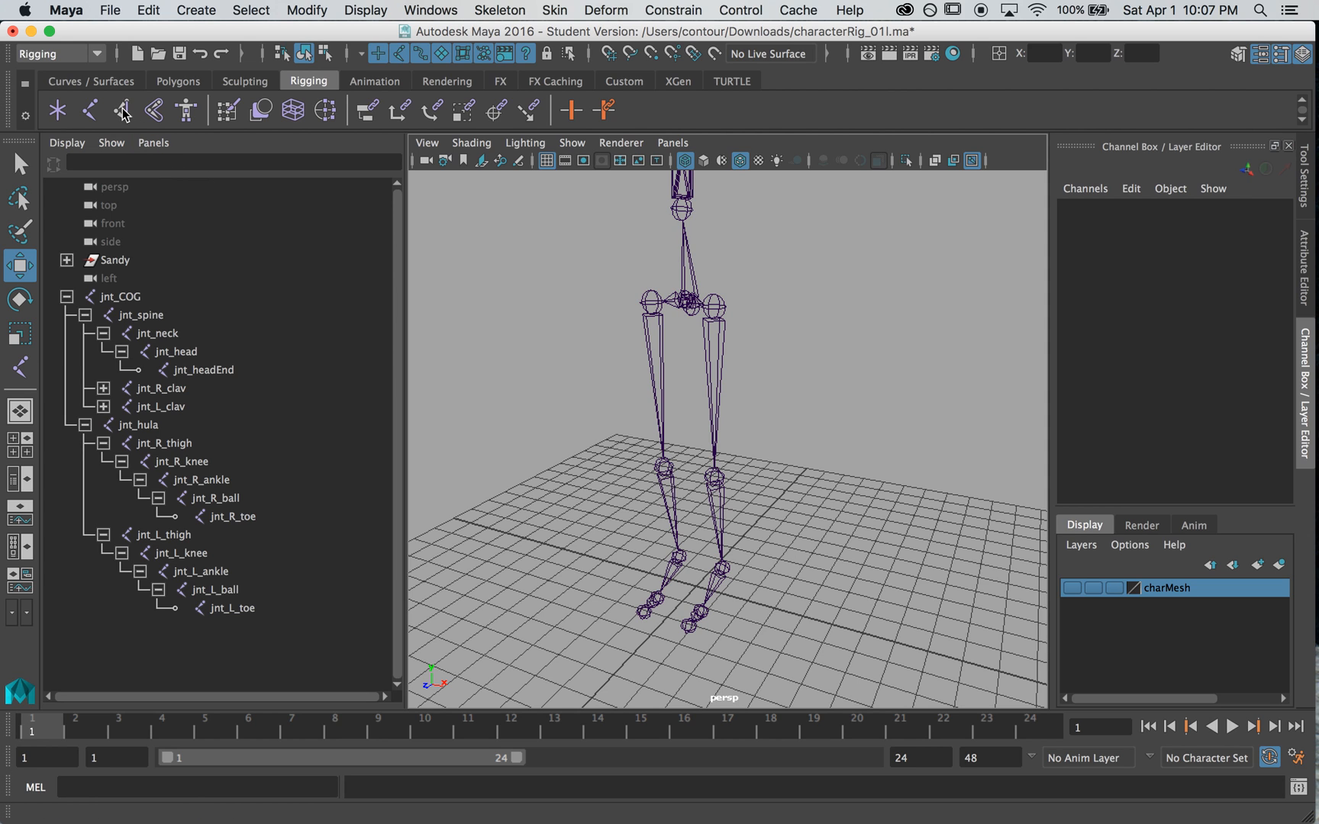
{"action": "left_click", "coordinate": [1305, 177]}
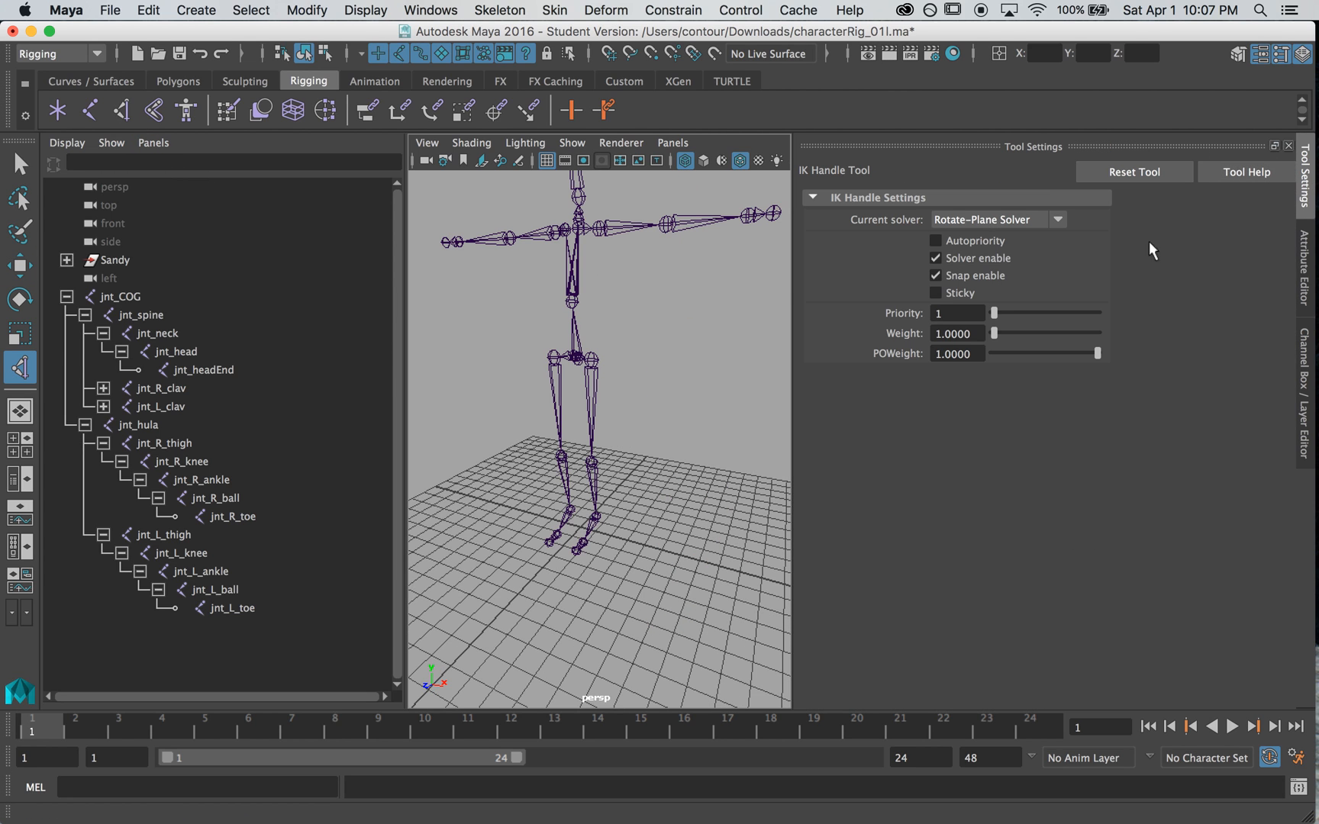
{"action": "left_click", "coordinate": [969, 219]}
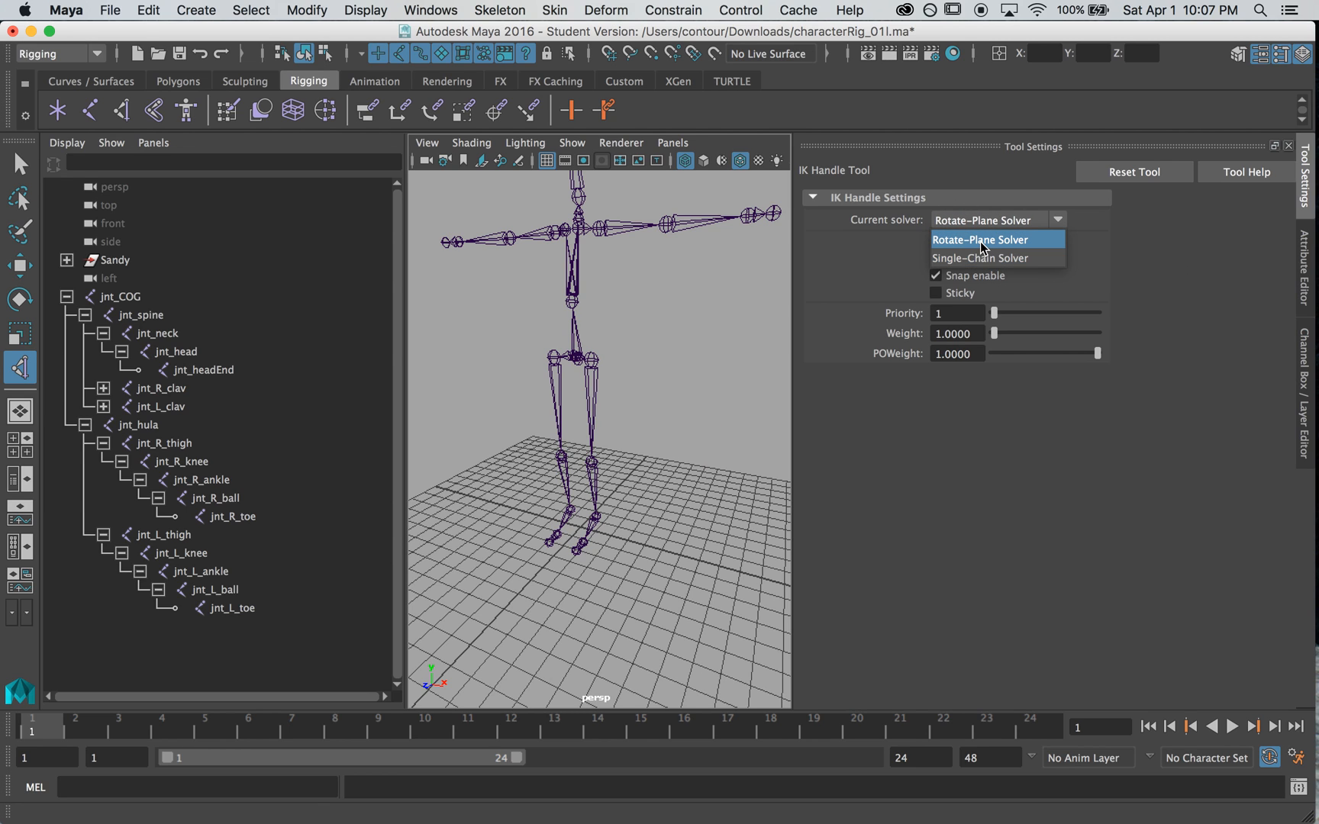
{"action": "left_click", "coordinate": [982, 241]}
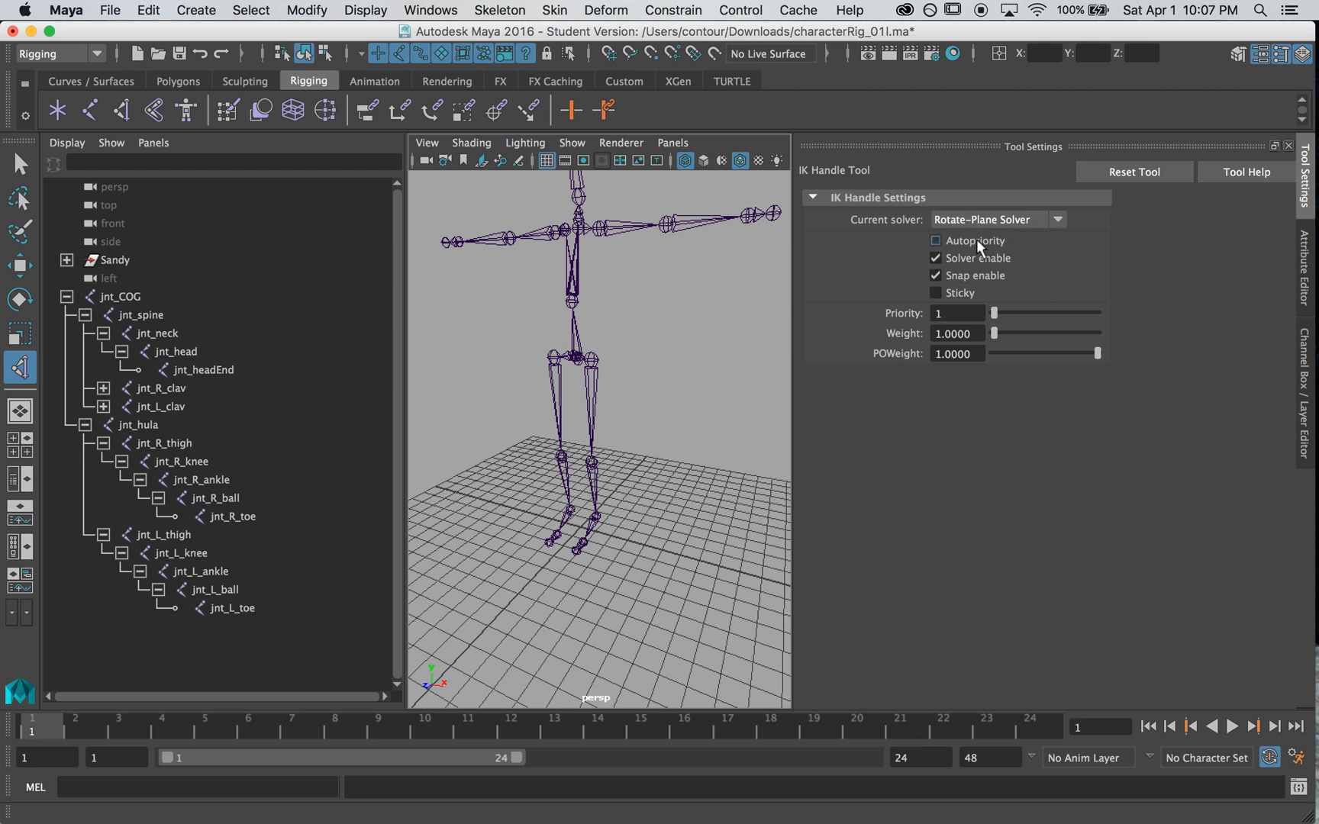
{"action": "left_click", "coordinate": [594, 359]}
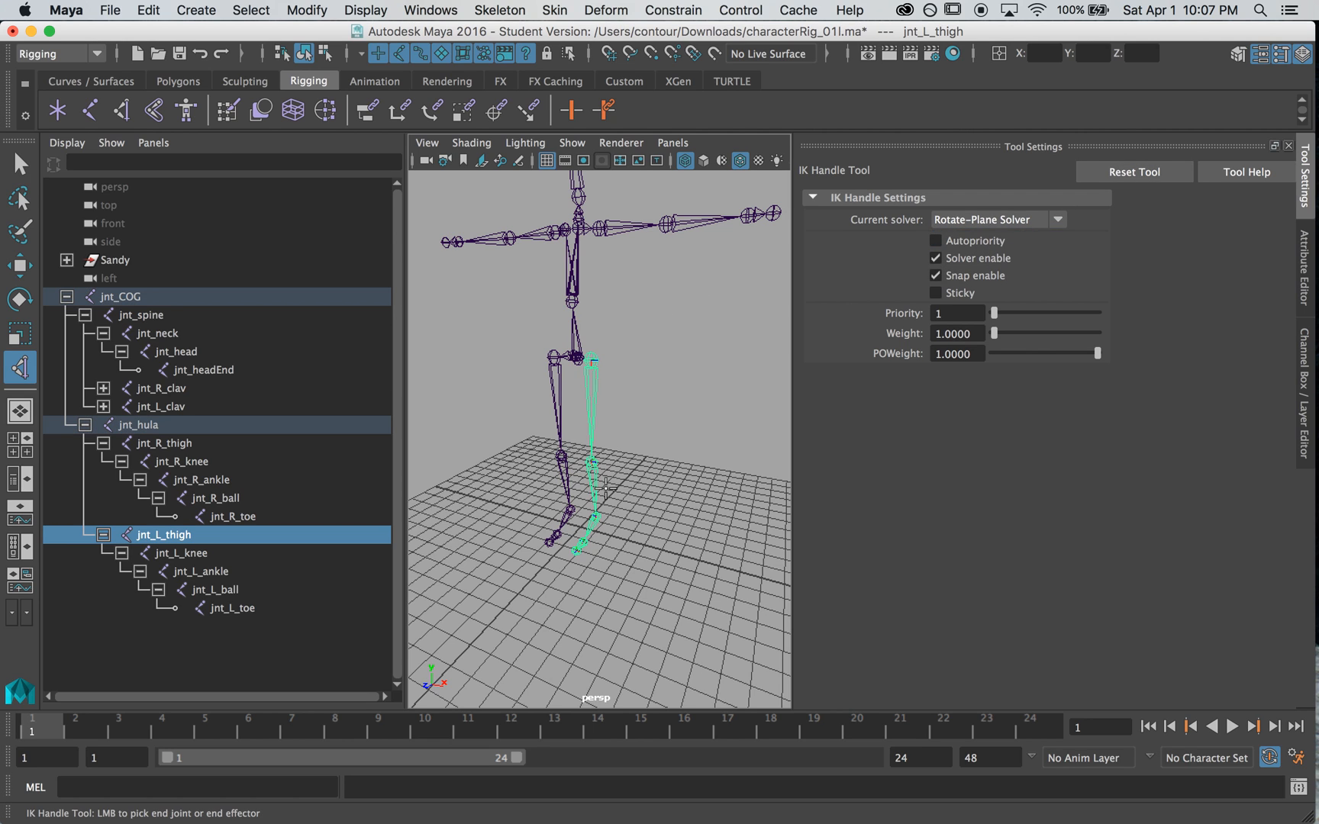
{"action": "left_click", "coordinate": [597, 516]}
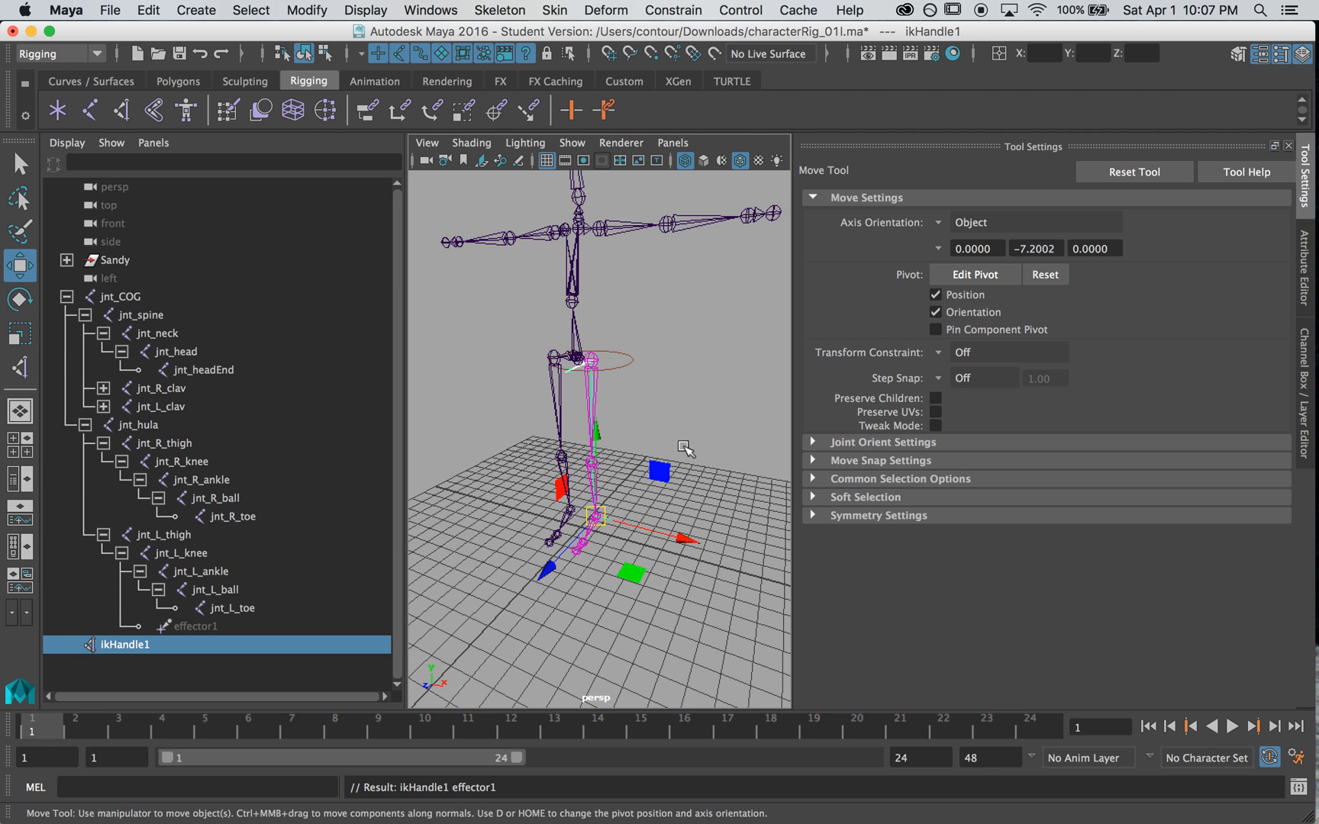
Create a matching IK handle on the right leg from jnt_R_thigh to jnt_R_ankle and clear the selection.
{"action": "mouse_move", "coordinate": [642, 413]}
{"action": "left_mouse_down", "text": "alt"}
{"action": "mouse_move", "coordinate": [783, 438]}
{"action": "mouse_move", "coordinate": [638, 432]}
{"action": "left_mouse_up", "text": "alt"}
{"action": "key", "text": "y"}
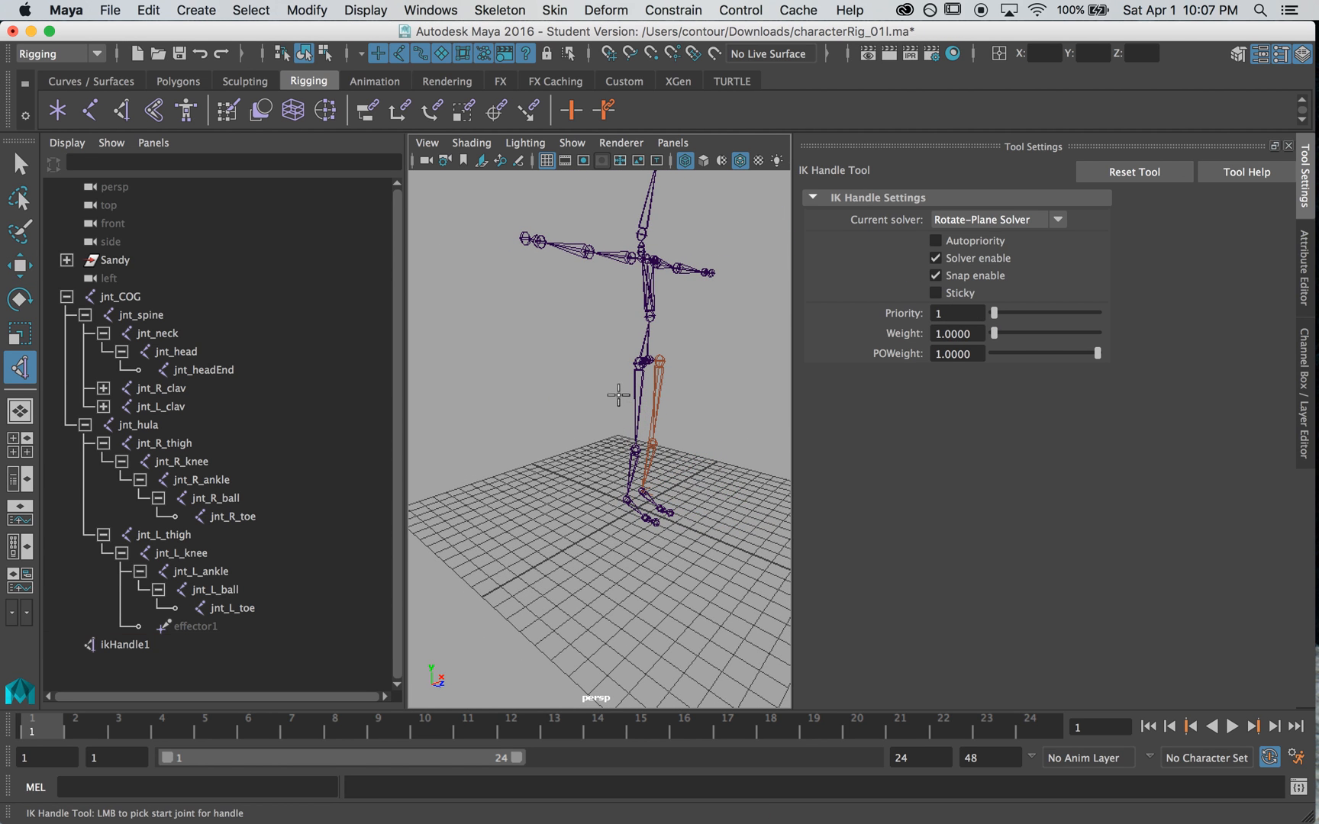
{"action": "mouse_move", "coordinate": [630, 366]}
{"action": "left_mouse_down", "text": "alt"}
{"action": "mouse_move", "coordinate": [588, 383]}
{"action": "mouse_move", "coordinate": [639, 363]}
{"action": "left_mouse_up", "text": "alt"}
{"action": "left_click", "coordinate": [642, 362]}
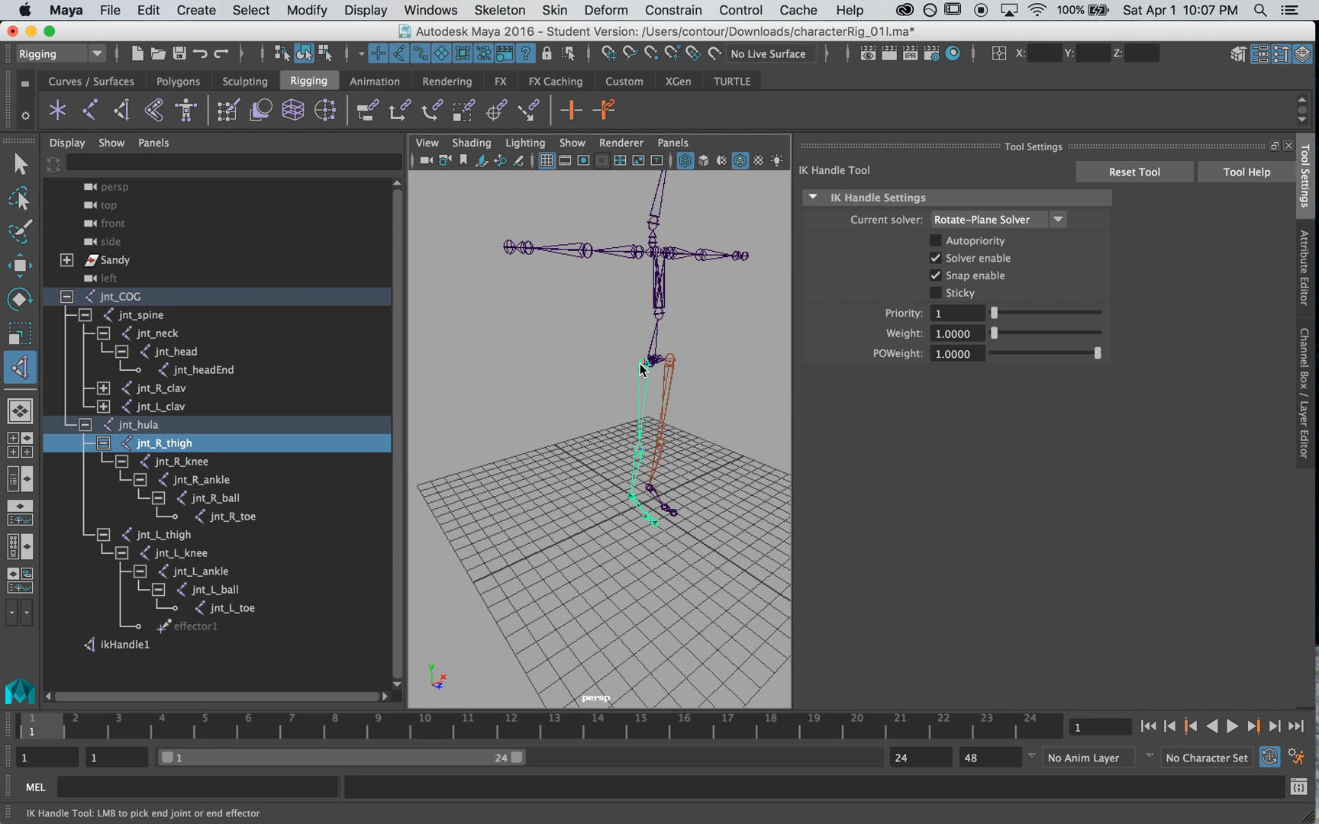
{"action": "left_click", "coordinate": [631, 496]}
{"action": "key", "text": "w"}
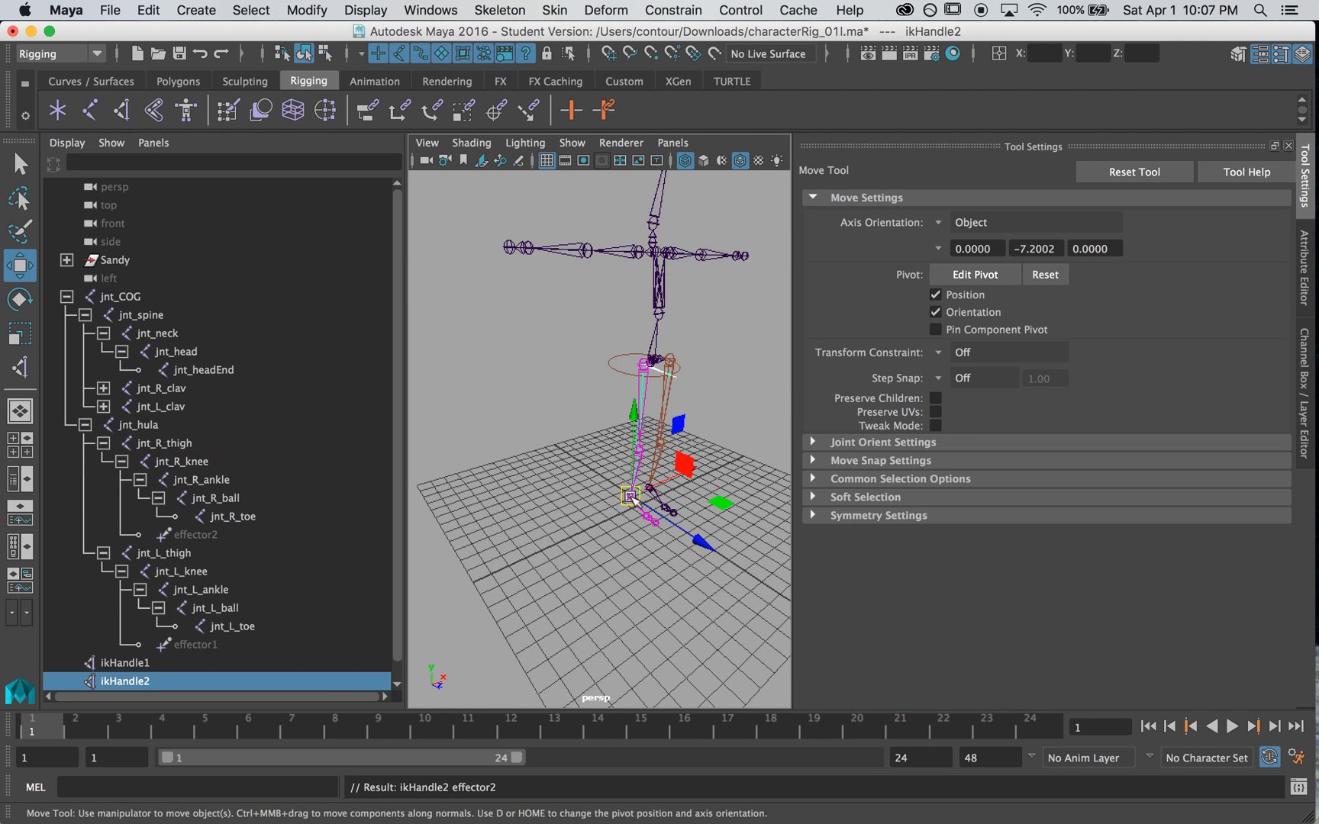
{"action": "left_click_drag", "start_coordinate": [580, 442], "coordinate": [643, 404], "text": "alt"}
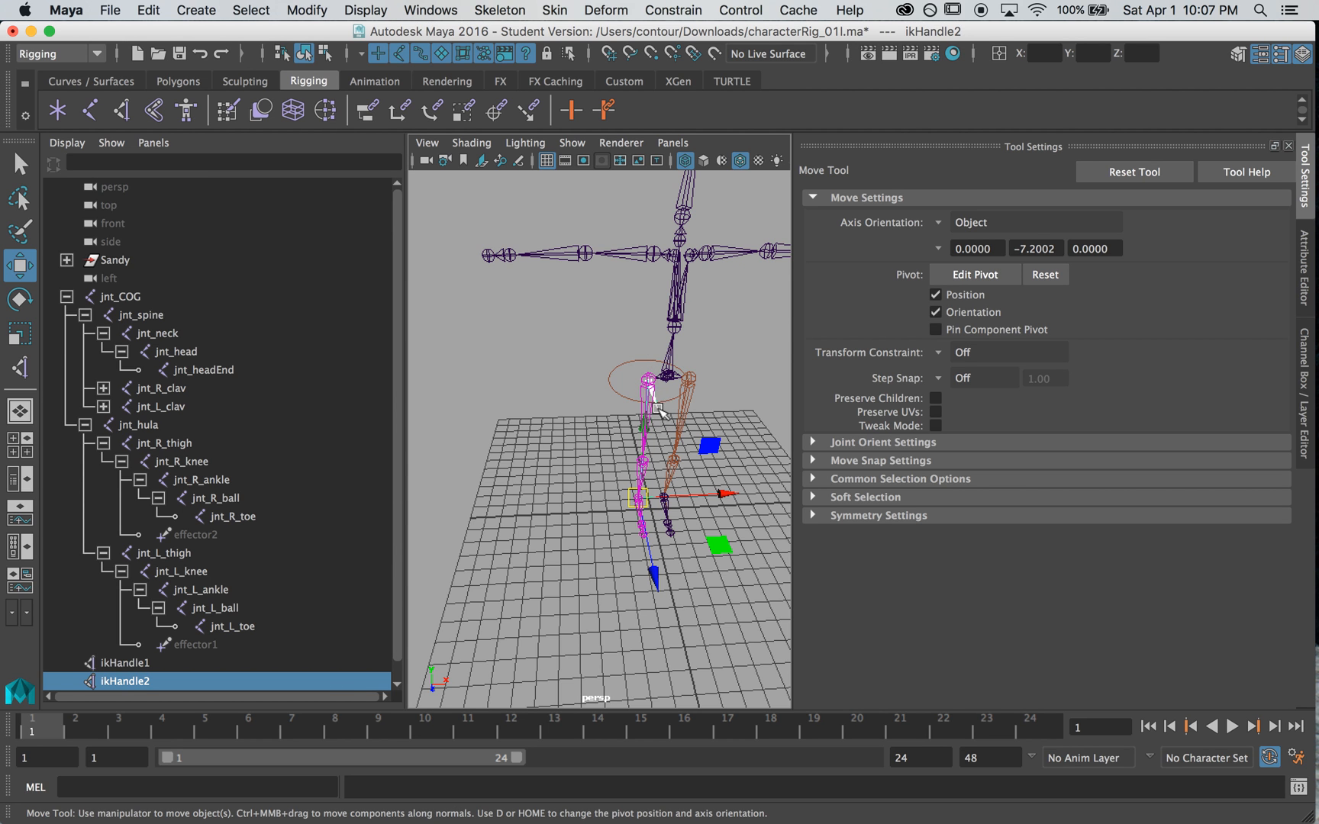
{"action": "left_click_drag", "start_coordinate": [656, 416], "coordinate": [690, 416], "text": "alt"}
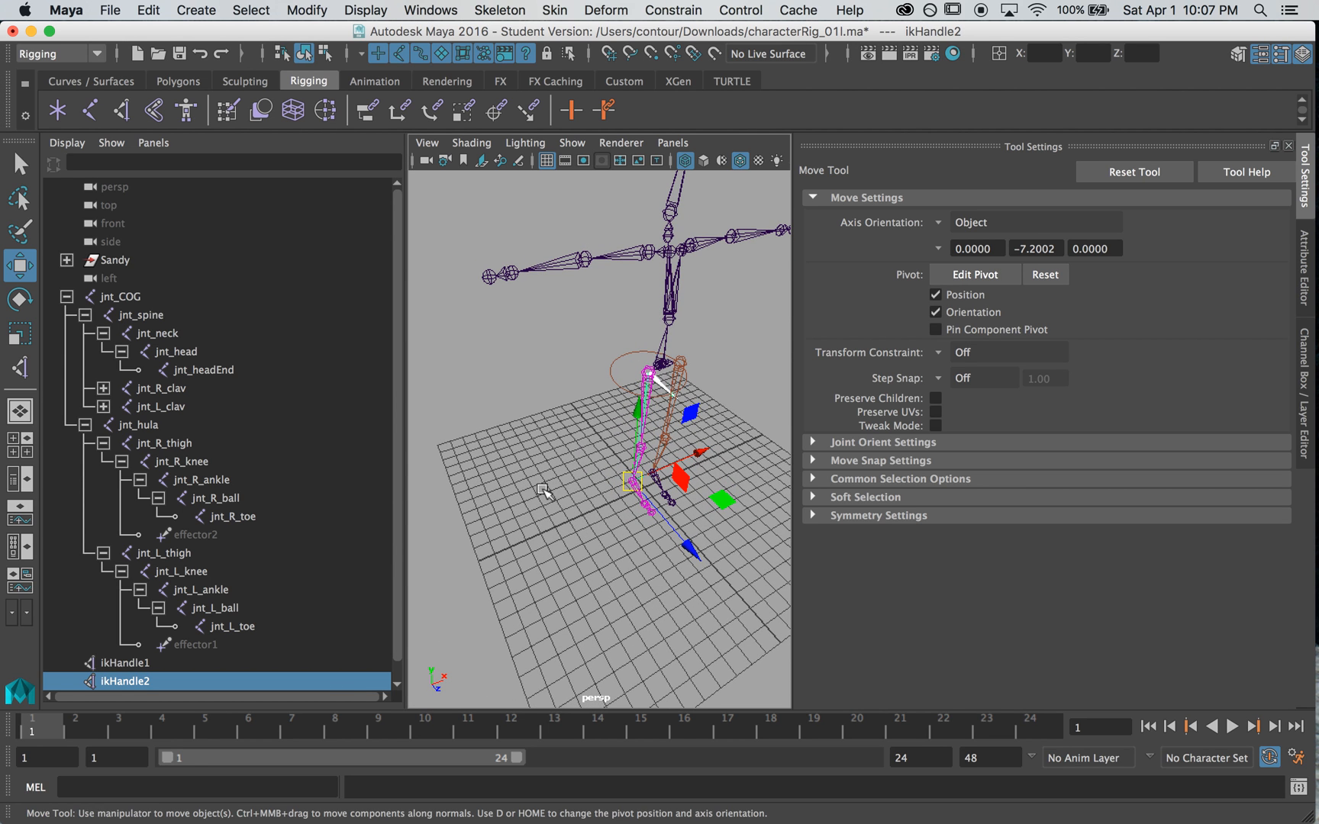
{"action": "left_click_drag", "start_coordinate": [545, 492], "coordinate": [523, 550], "text": "alt"}
{"action": "key", "text": "q"}
{"action": "left_click", "coordinate": [539, 460]}
{"action": "left_click_drag", "start_coordinate": [540, 460], "coordinate": [487, 461], "text": "alt"}
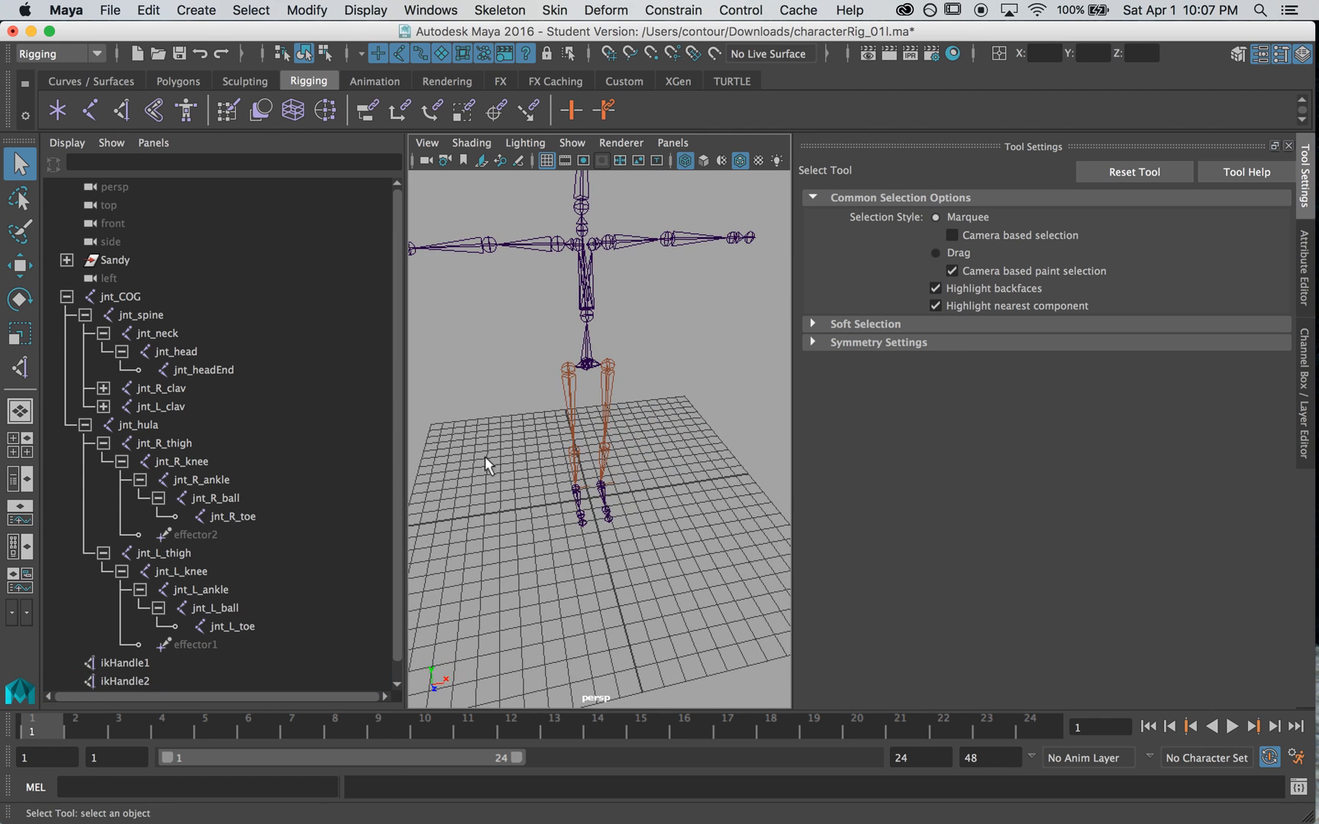
Rename the left leg's IK handle ik_L_leg and the right leg's ik_R_leg, and clear the selection.
{"action": "left_click", "coordinate": [124, 664]}
{"action": "double_click", "coordinate": [128, 664]}
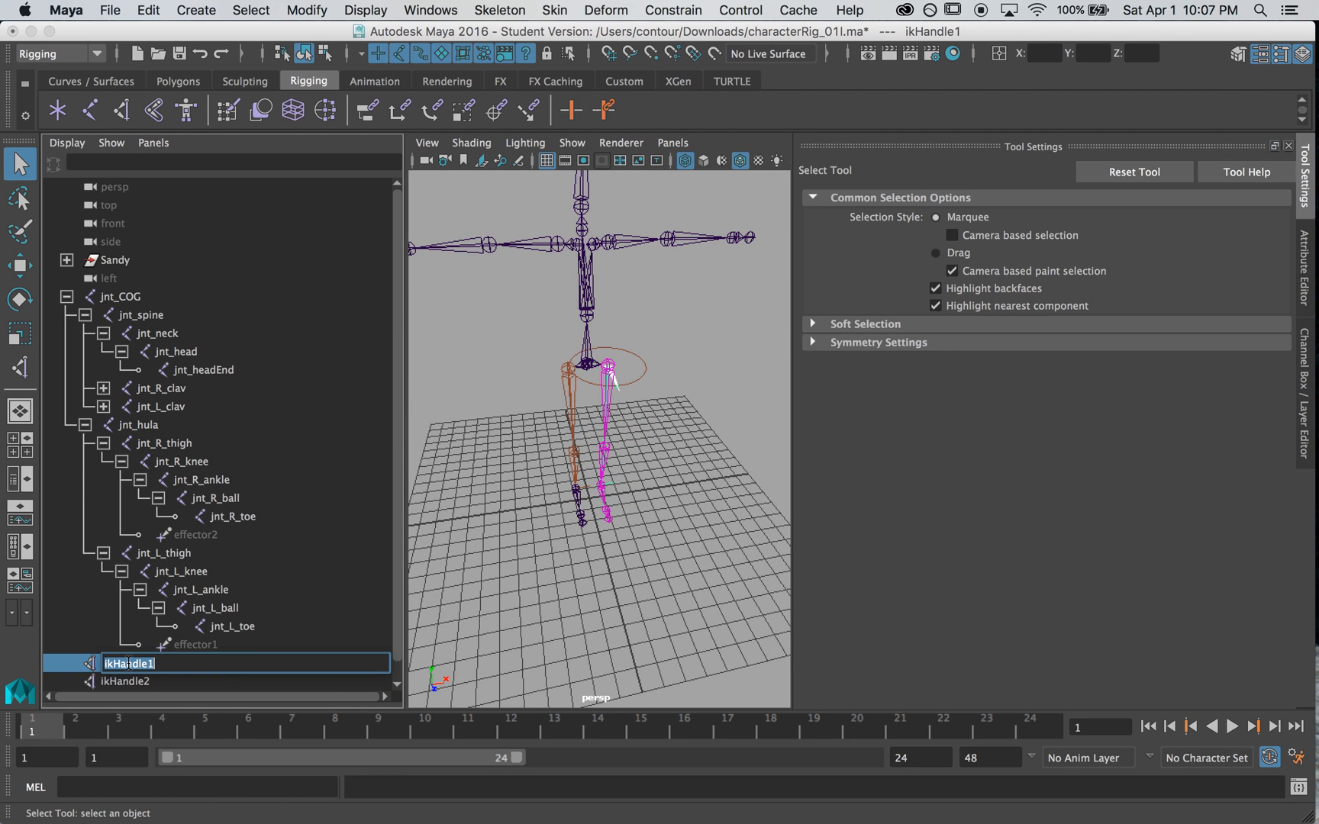
{"action": "type", "text": "ik"}
{"action": "key", "text": "Return"}
{"action": "double_click", "coordinate": [126, 680]}
{"action": "type", "text": "ik_R_l"}
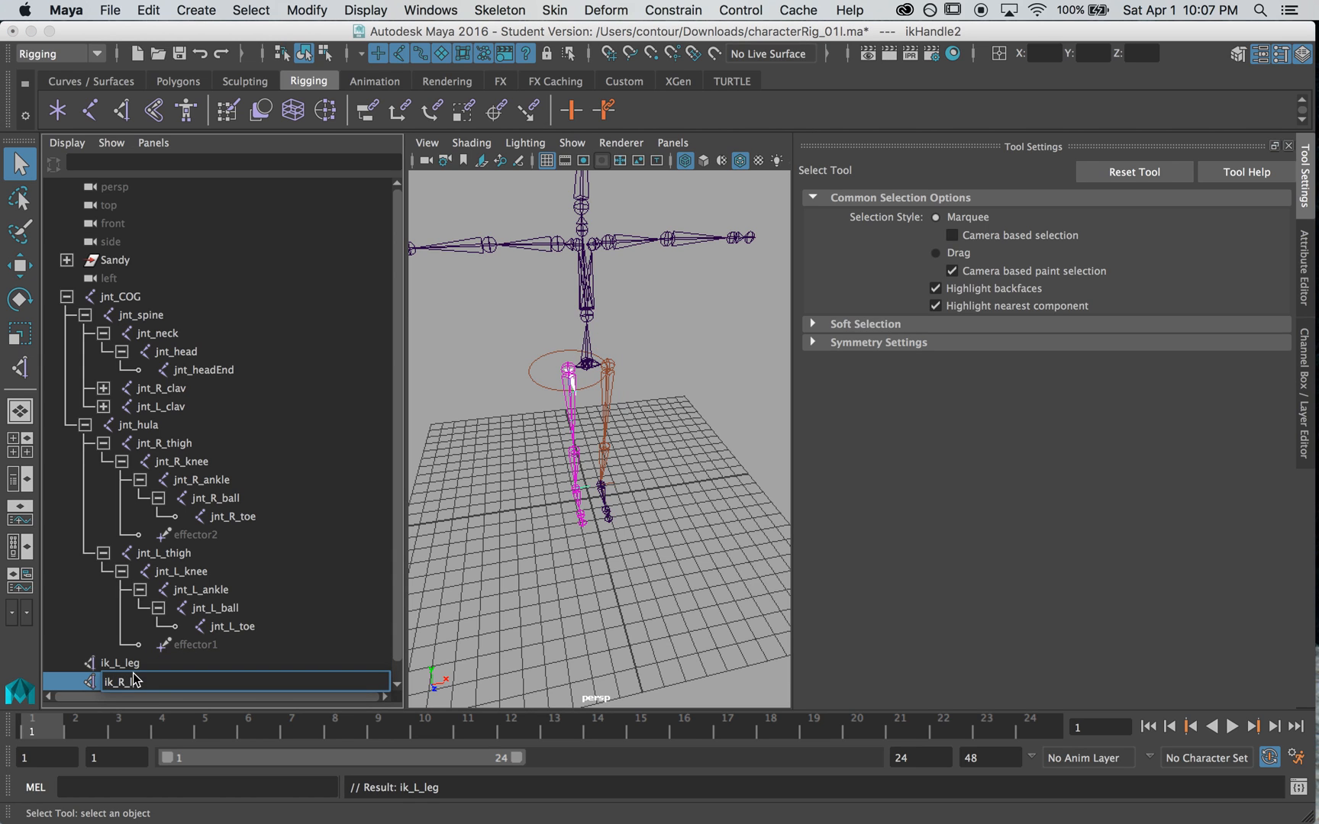
{"action": "type", "text": "eg"}
{"action": "key", "text": "Return"}
{"action": "left_click", "coordinate": [625, 504]}
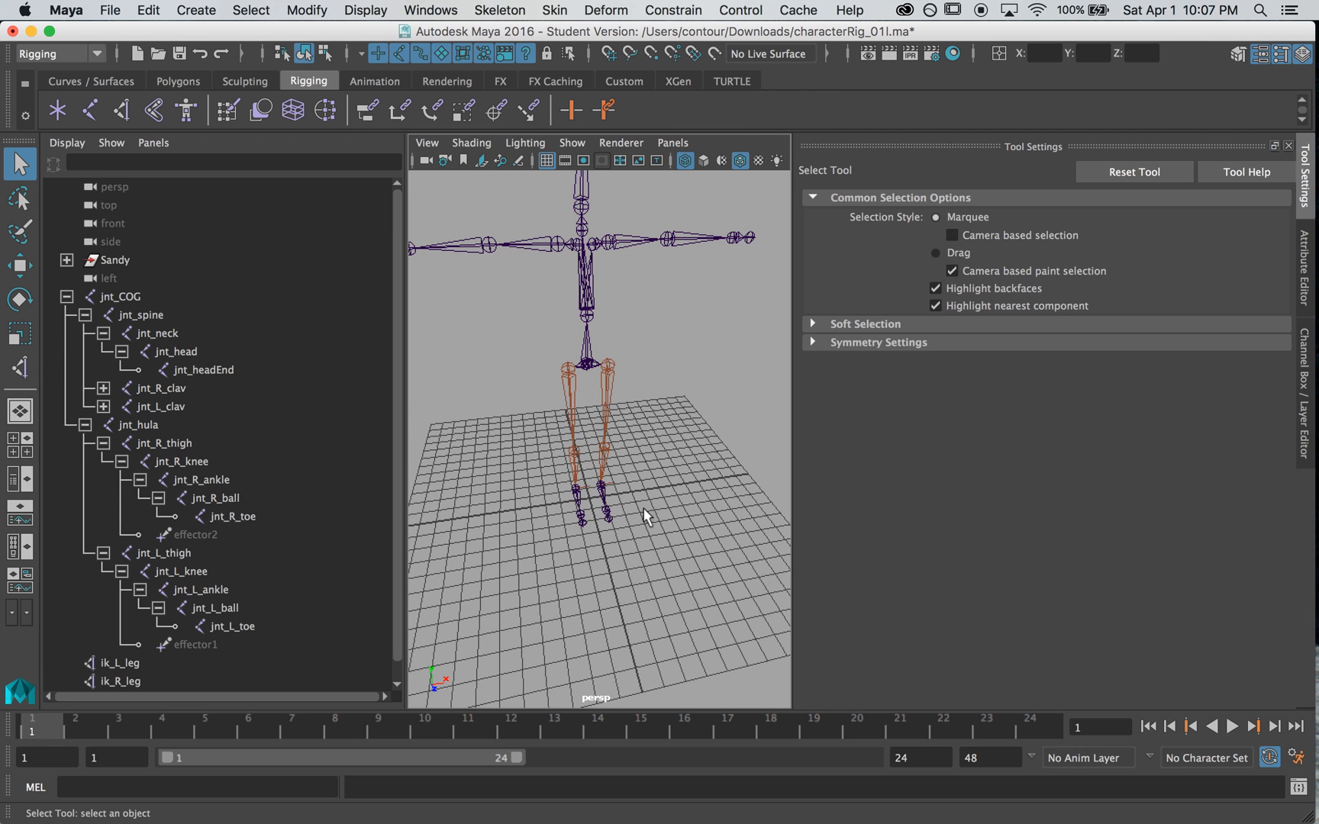
Test the left leg's bend by raising its IK handle at the ankle, and undo the move.
{"action": "right_click_drag", "start_coordinate": [535, 471], "coordinate": [661, 476], "text": "alt"}
{"action": "left_click_drag", "start_coordinate": [661, 476], "coordinate": [638, 590], "text": "alt"}
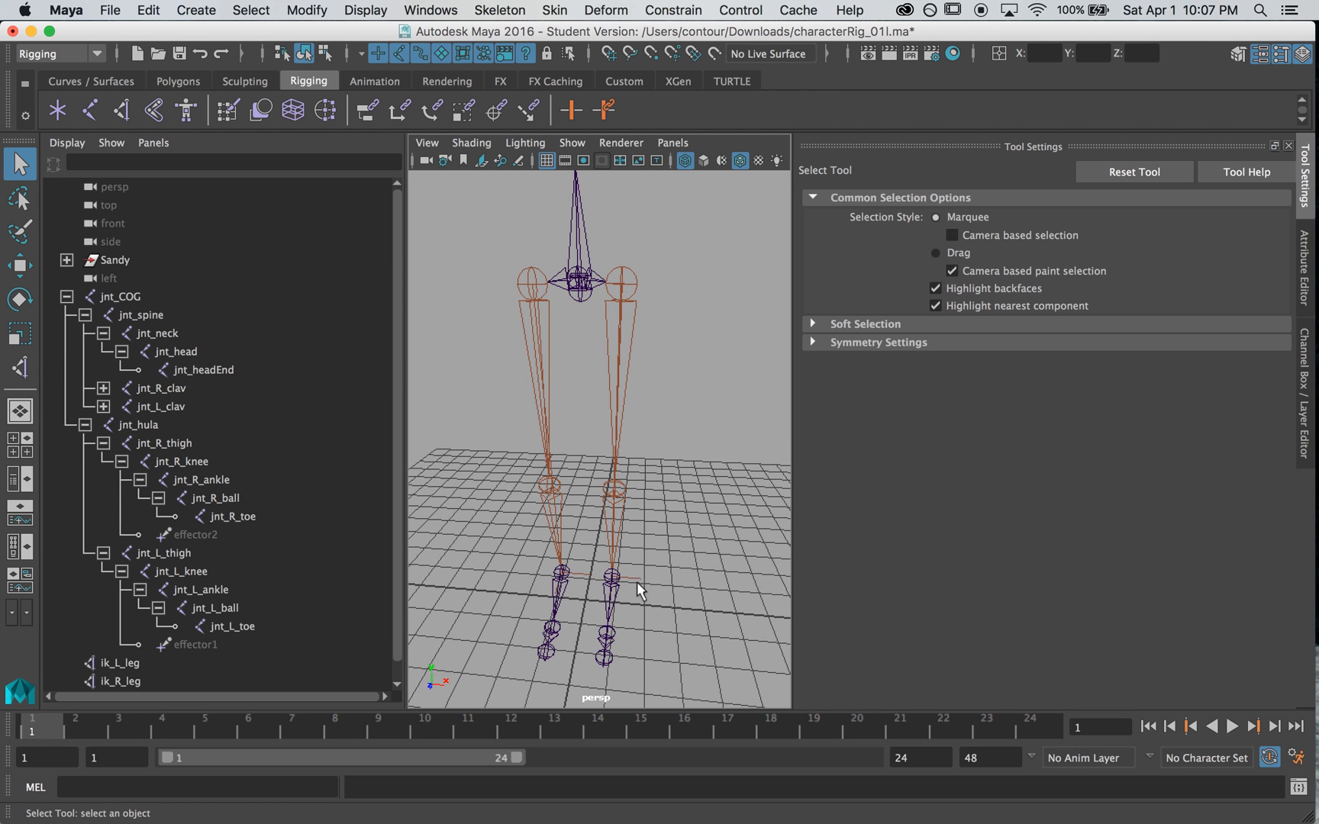
{"action": "left_click", "coordinate": [644, 588]}
{"action": "key", "text": "w"}
{"action": "left_click_drag", "start_coordinate": [617, 502], "coordinate": [616, 433]}
{"action": "key", "text": "z"}
{"action": "left_click", "coordinate": [704, 497]}
{"action": "left_click_drag", "start_coordinate": [714, 496], "coordinate": [698, 497], "text": "alt"}
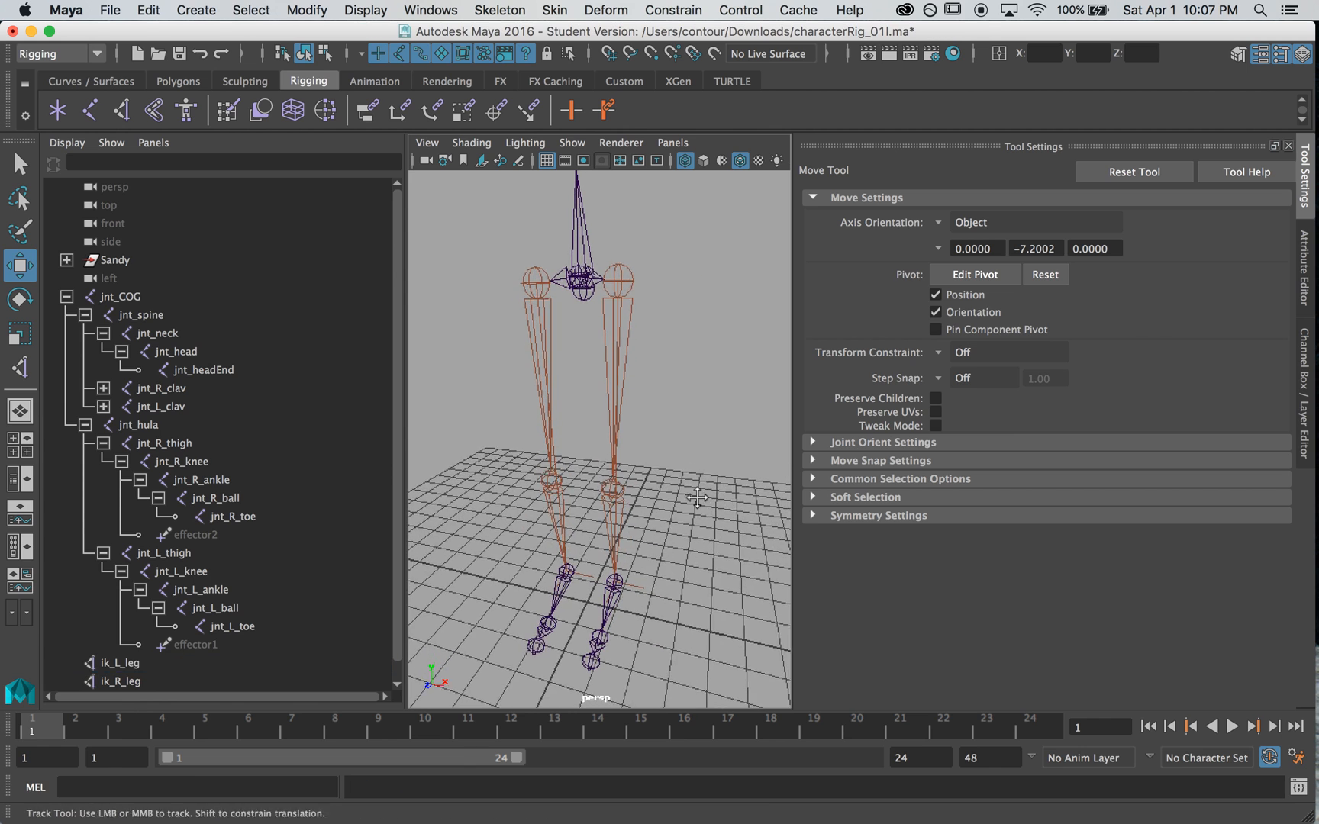
Create a NURBS circle at the origin and close the tool settings to enlarge the perspective view.
{"action": "middle_click_drag", "start_coordinate": [698, 498], "coordinate": [701, 453], "text": "alt"}
{"action": "left_click_drag", "start_coordinate": [700, 453], "coordinate": [682, 450], "text": "alt"}
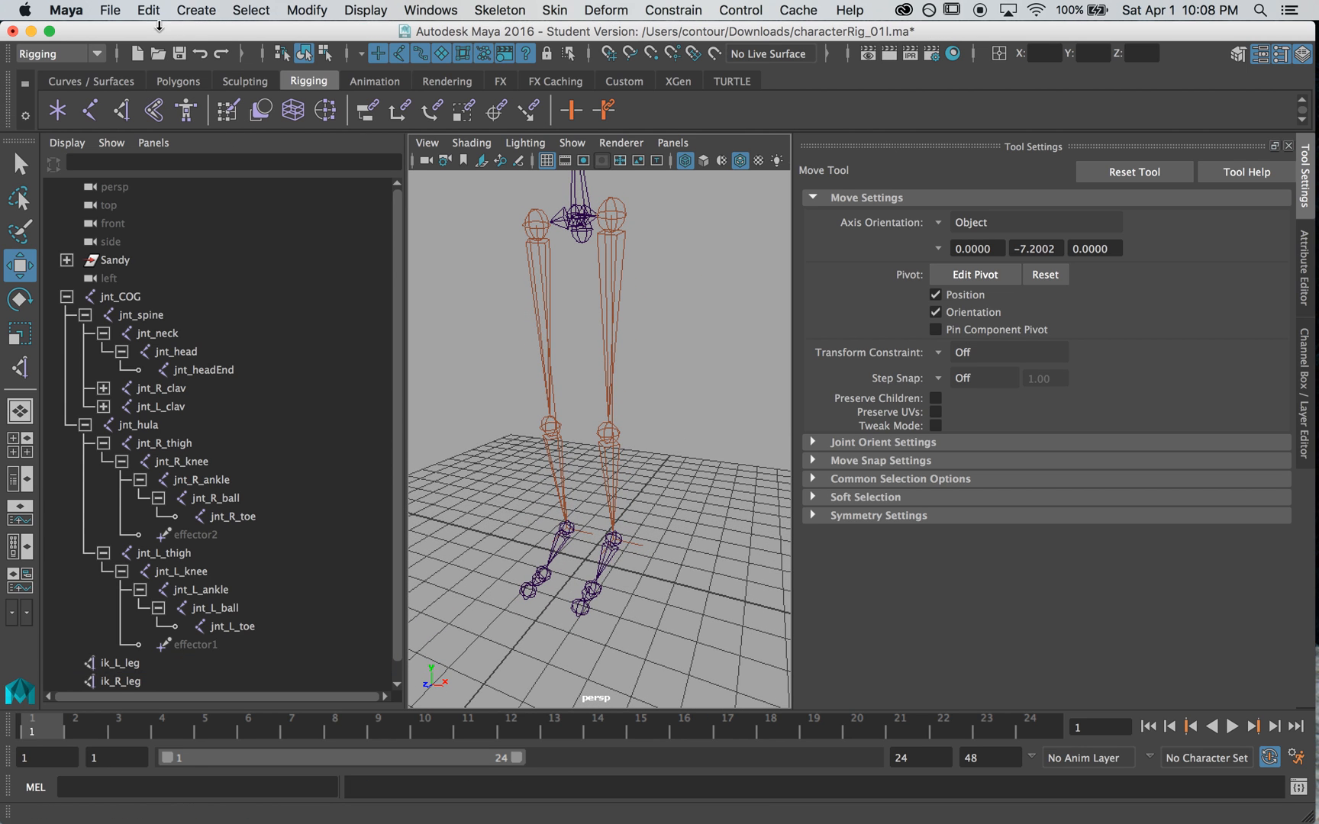
{"action": "left_click", "coordinate": [206, 11]}
{"action": "mouse_move", "coordinate": [233, 60]}
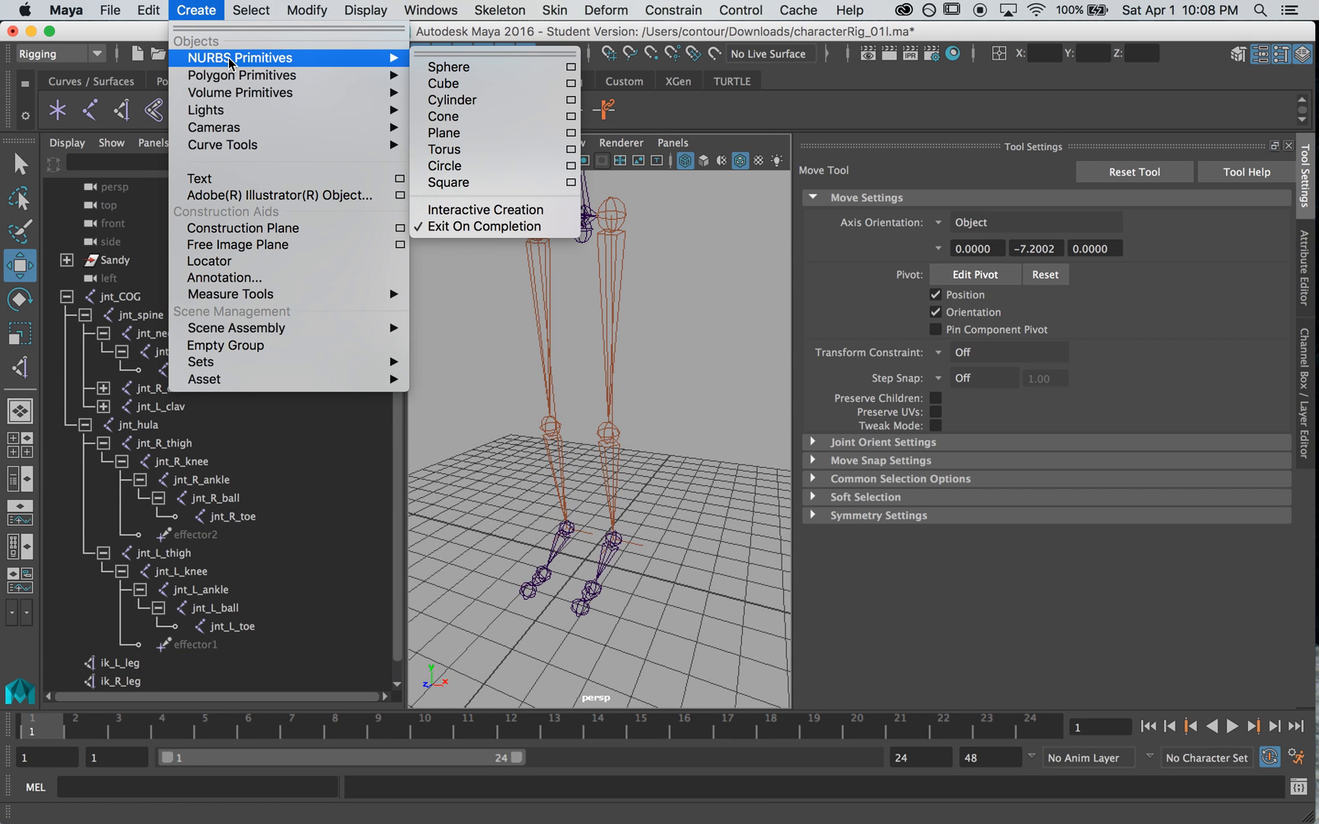
{"action": "left_click", "coordinate": [432, 169]}
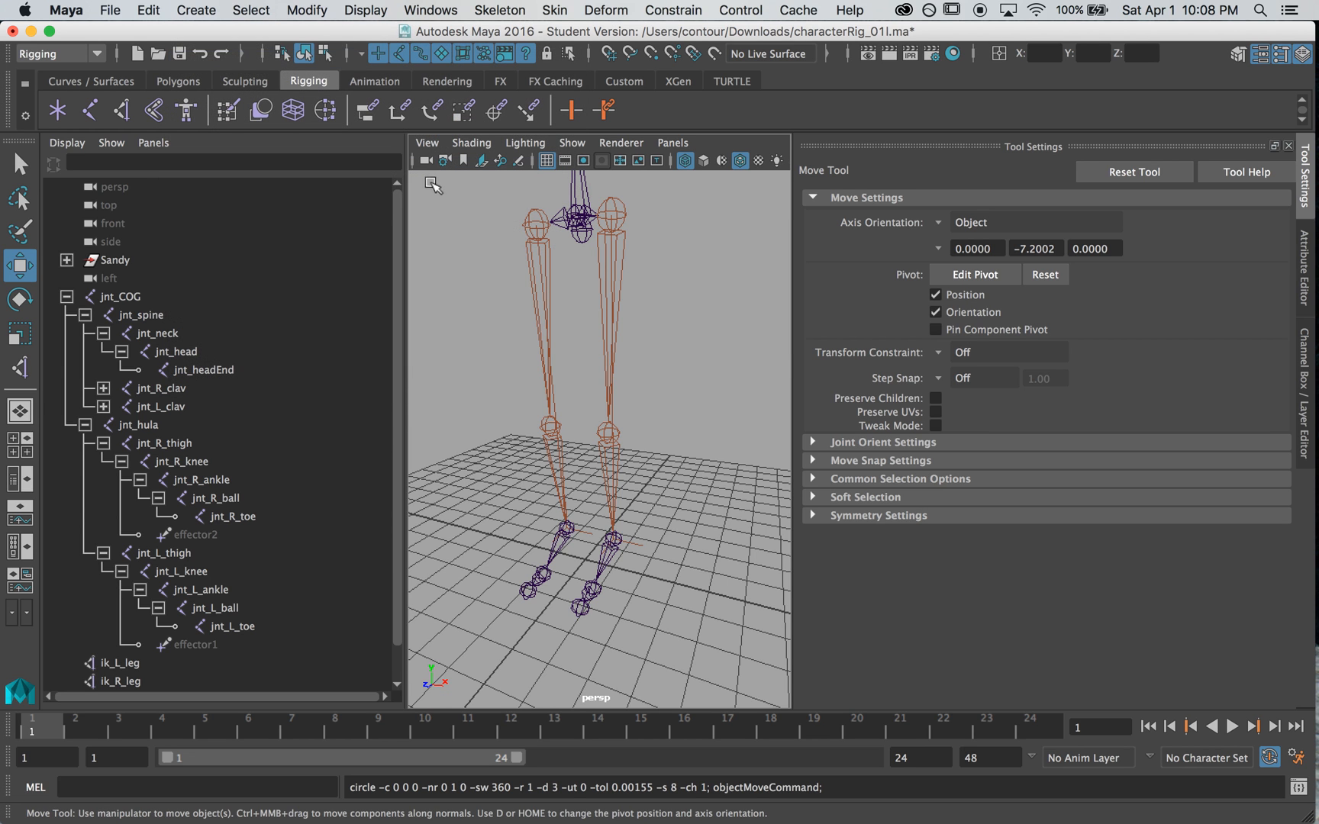
{"action": "right_click_drag", "start_coordinate": [558, 590], "coordinate": [745, 574], "text": "alt"}
{"action": "middle_click_drag", "start_coordinate": [745, 574], "coordinate": [731, 270], "text": "alt"}
{"action": "left_click", "coordinate": [1307, 180]}
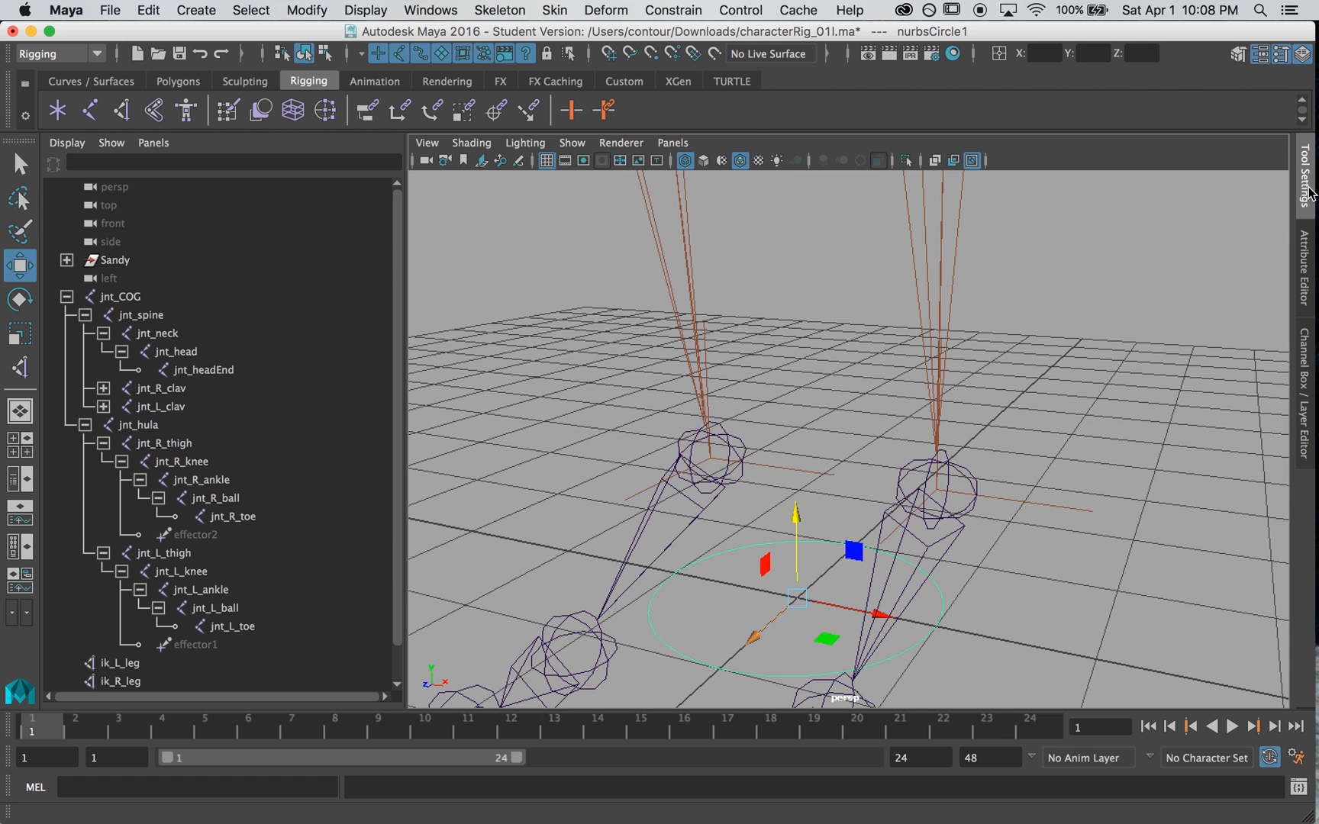
Snap the NURBS circle to the left ankle joint.
{"action": "left_click_drag", "start_coordinate": [942, 542], "coordinate": [940, 434], "text": "alt"}
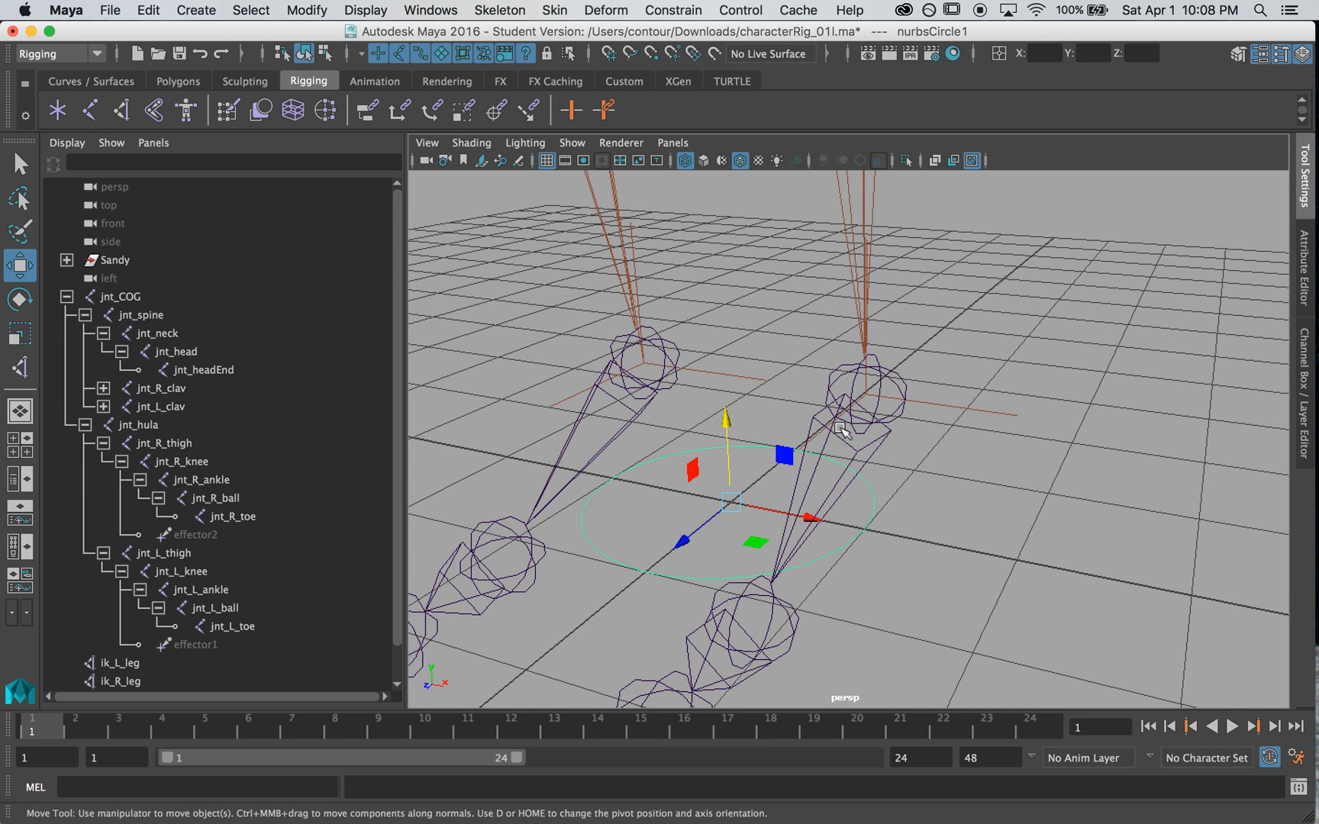
{"action": "key", "text": "v"}
{"action": "left_click_drag", "start_coordinate": [730, 504], "coordinate": [859, 372]}
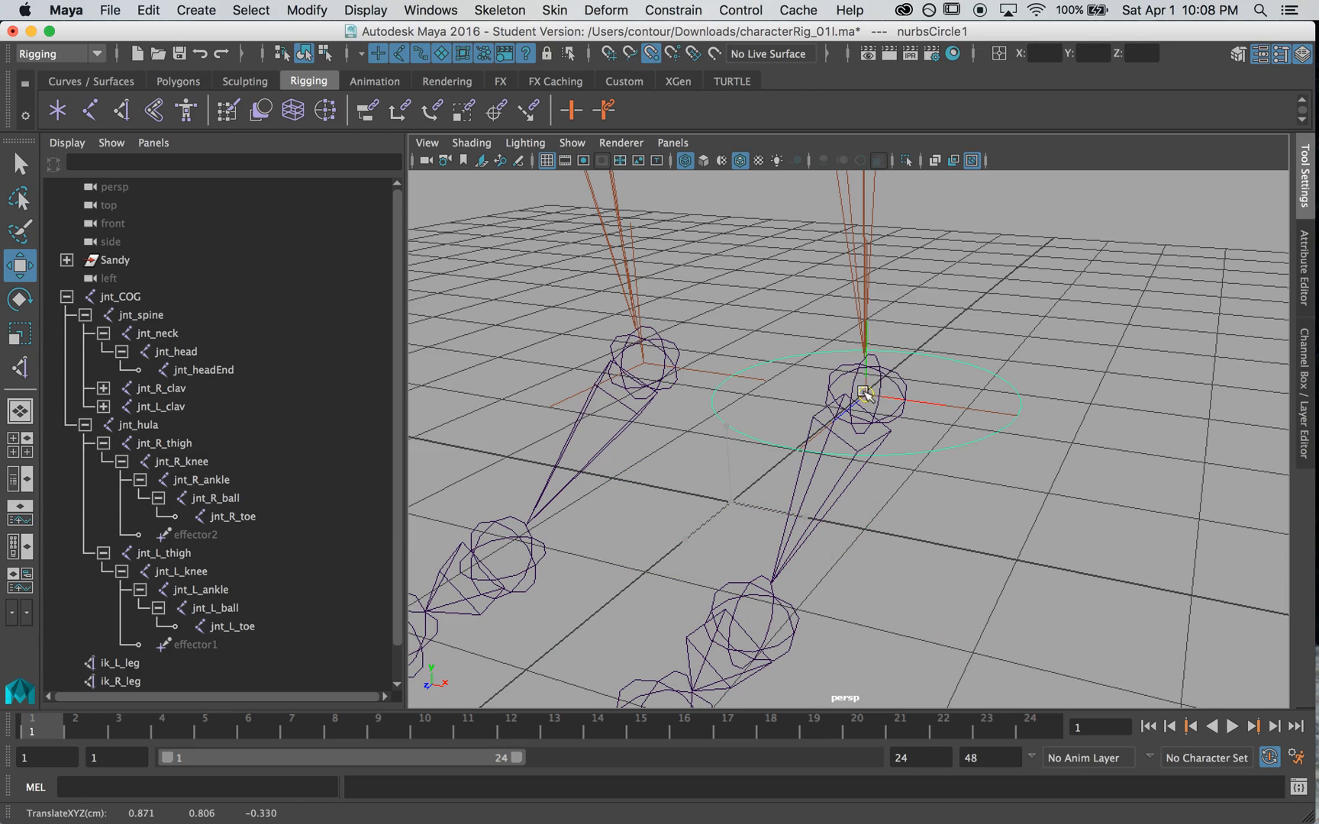
{"action": "left_click_drag", "start_coordinate": [1012, 518], "coordinate": [987, 503], "text": "alt"}
{"action": "left_click", "coordinate": [945, 432]}
{"action": "left_click_drag", "start_coordinate": [945, 432], "coordinate": [960, 475]}
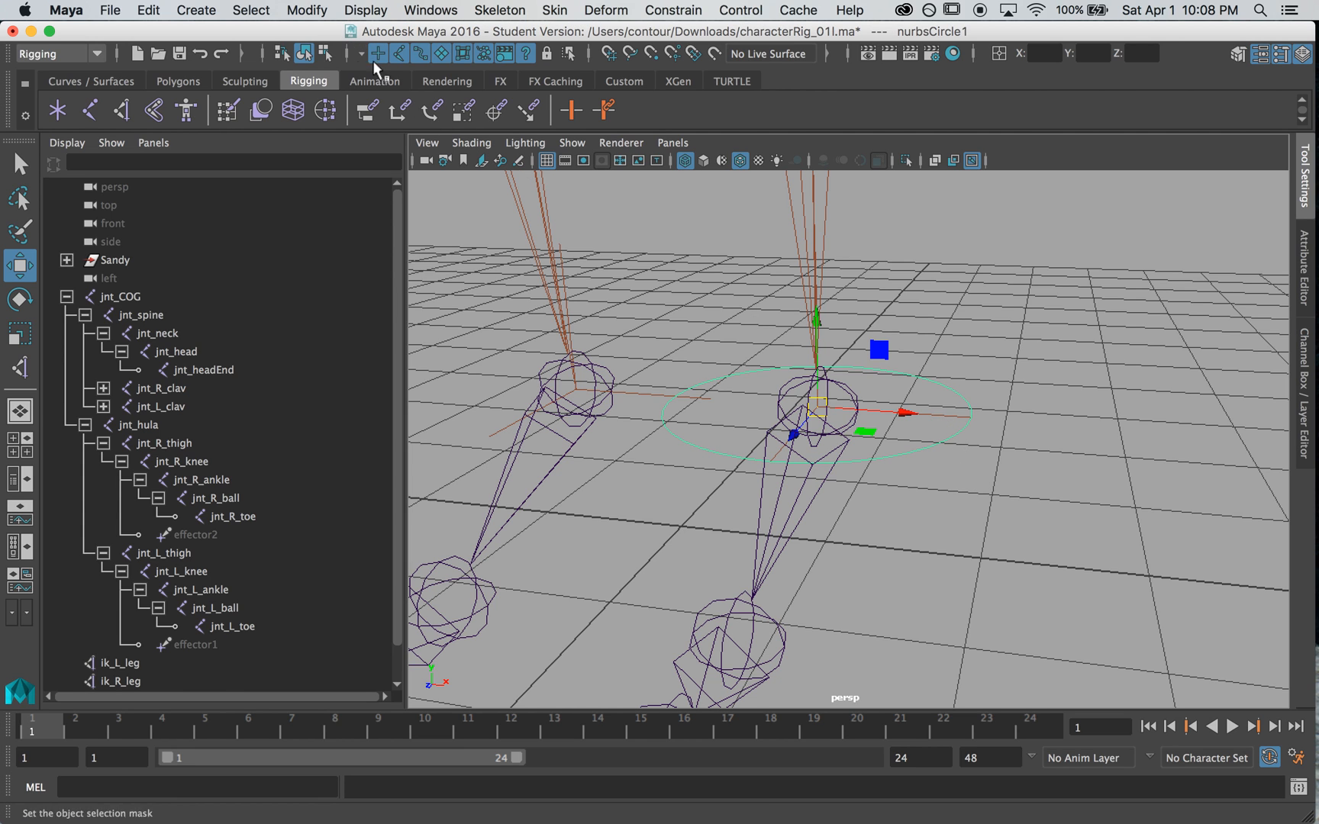
Freeze the circle's transformations and delete its construction history.
{"action": "left_click", "coordinate": [300, 10]}
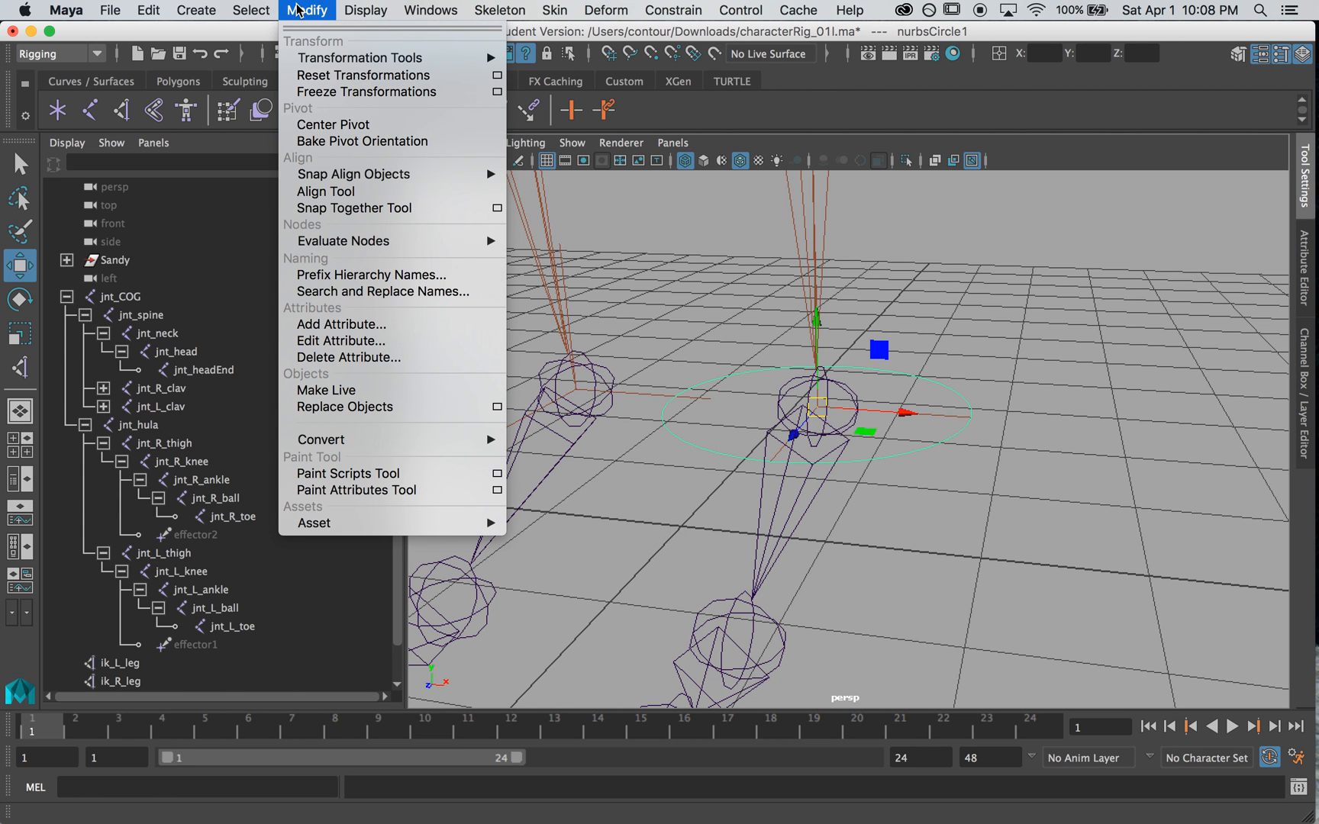
{"action": "left_click", "coordinate": [368, 92]}
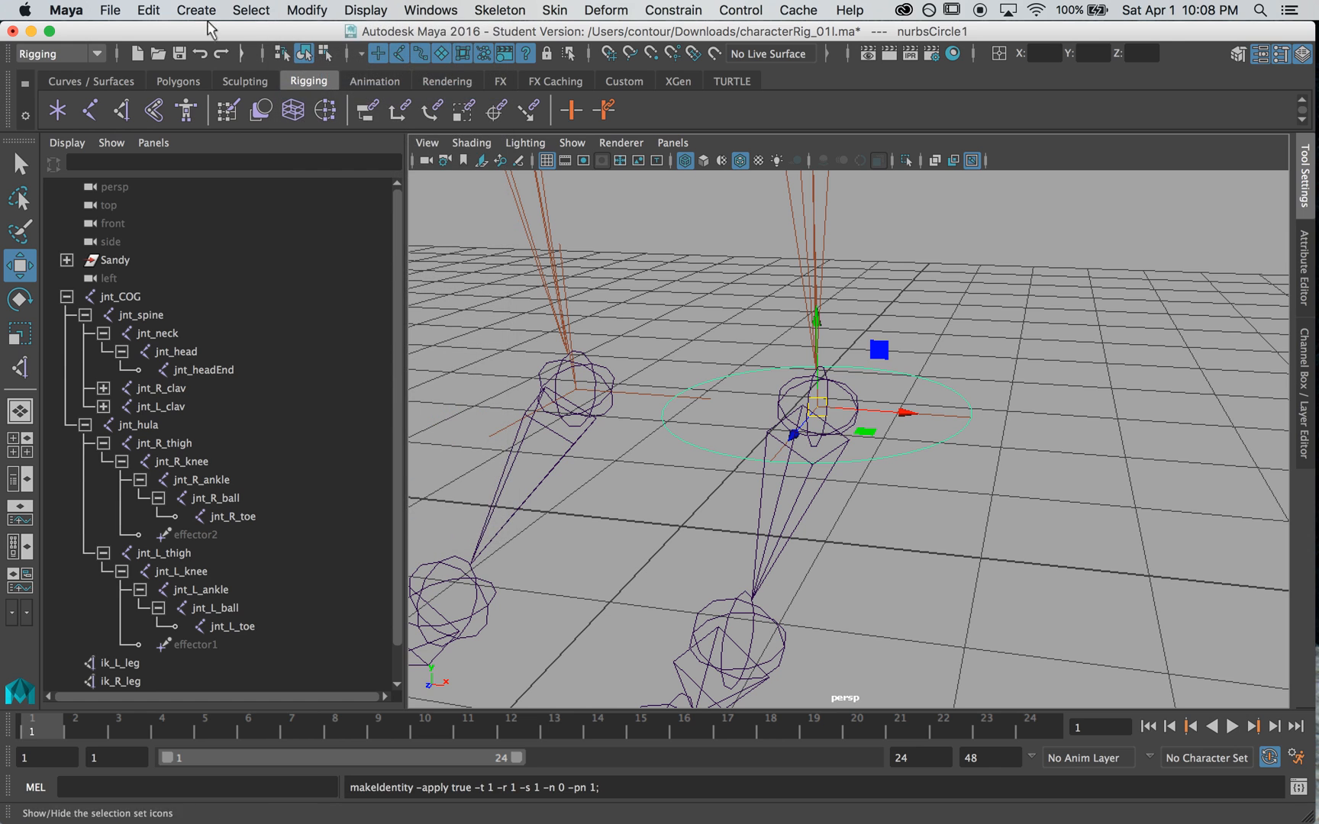
{"action": "left_click", "coordinate": [148, 10]}
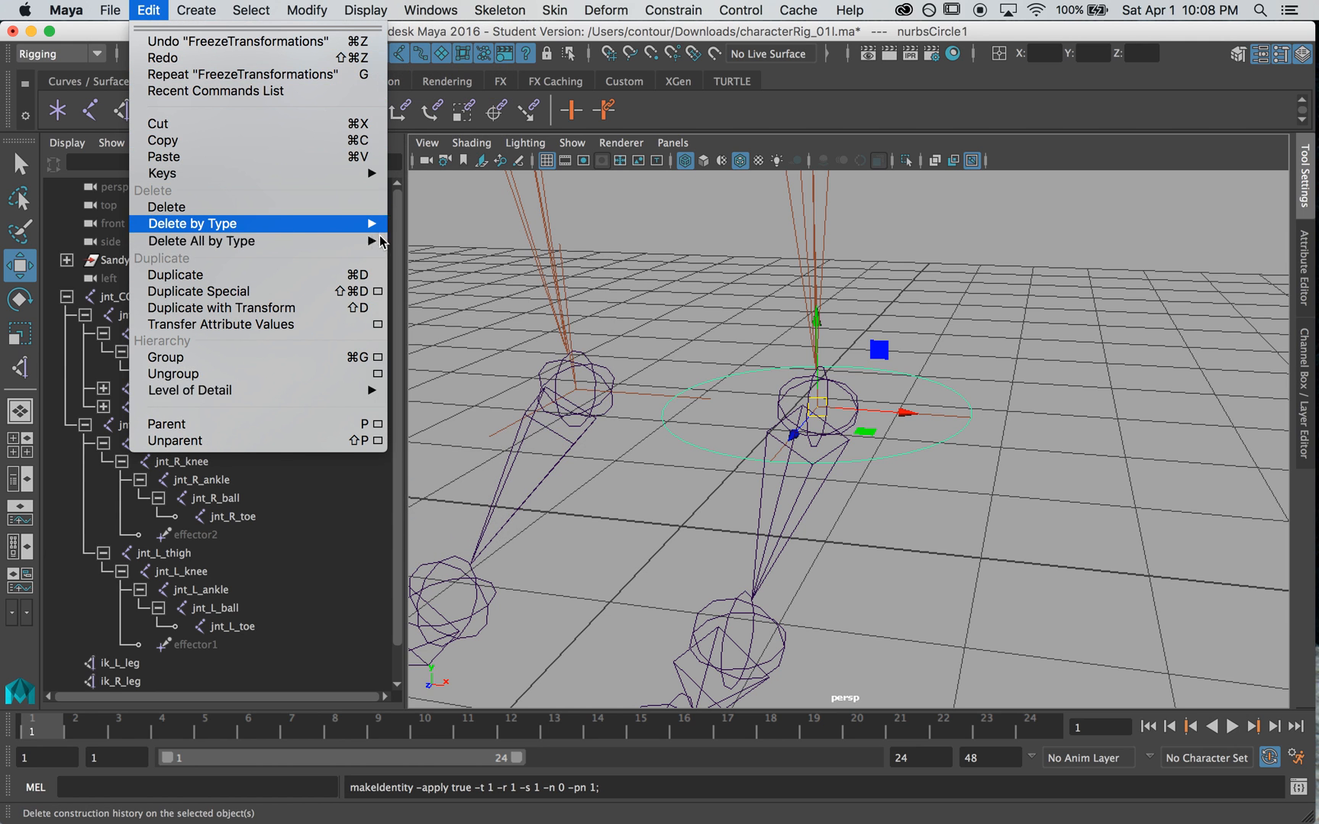
{"action": "left_click", "coordinate": [405, 227]}
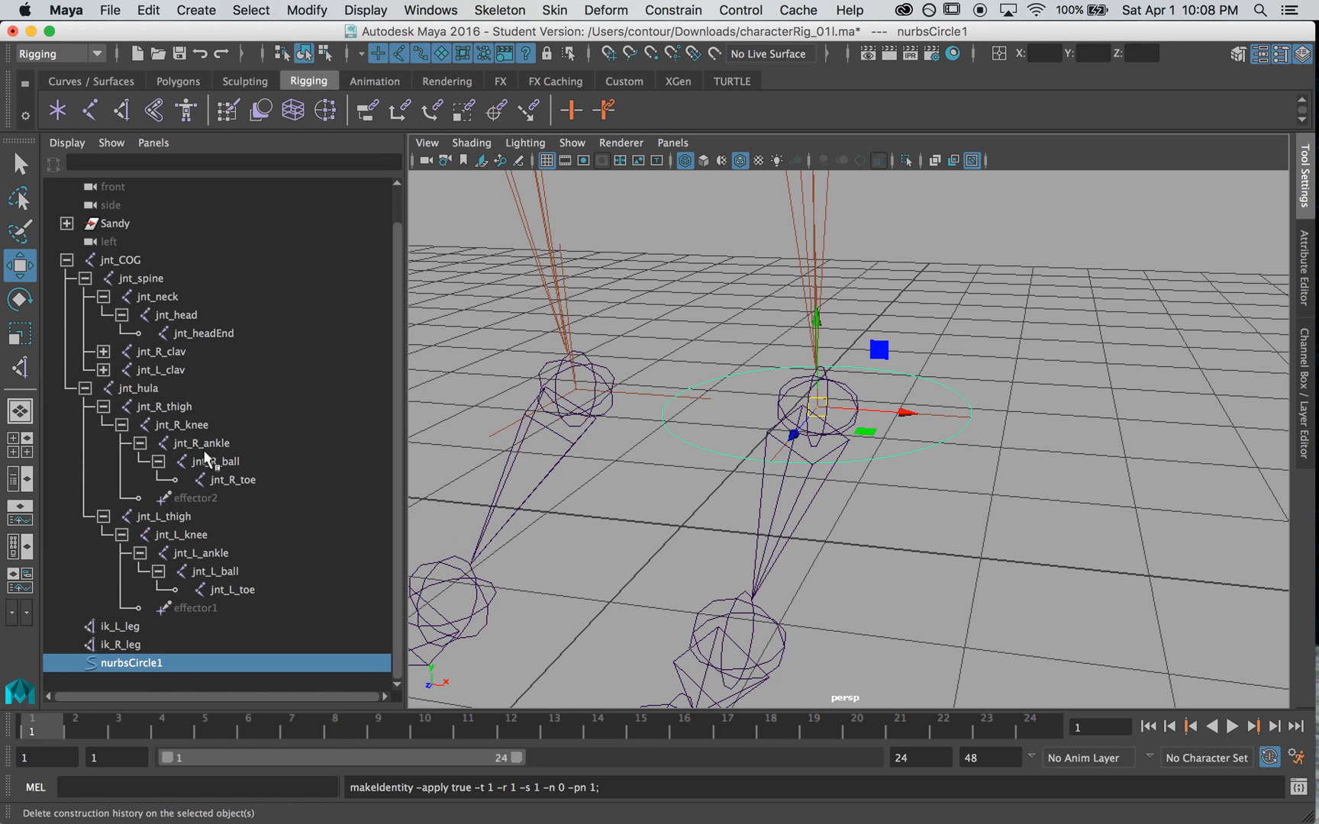
Rename the circle at the left ankle cc_L_foot.
{"action": "double_click", "coordinate": [161, 662]}
{"action": "type", "text": "cc_L_foot"}
{"action": "key", "text": "Return"}
{"action": "left_click", "coordinate": [953, 501]}
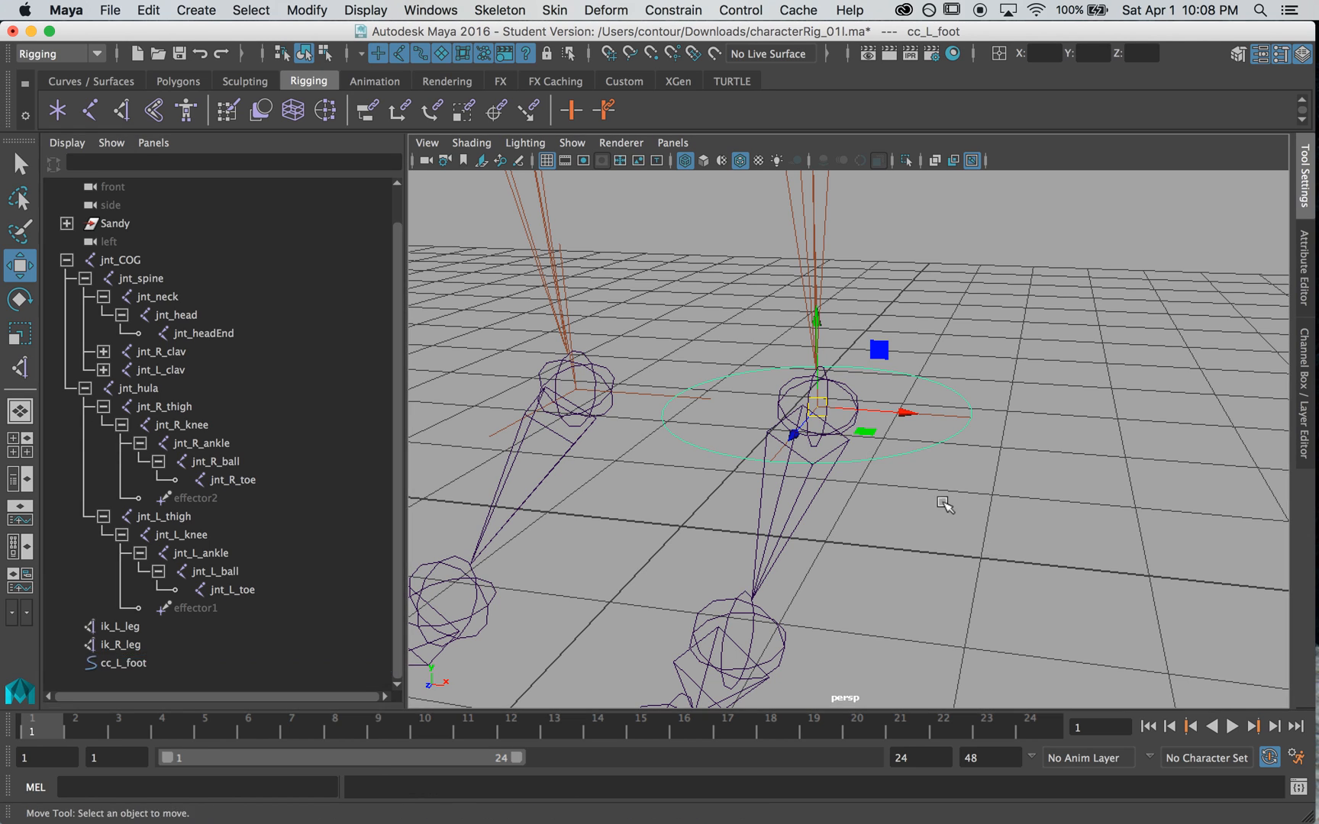
Duplicate the cc_L_foot control and snap the copy to the right ankle joint.
{"action": "left_click", "coordinate": [904, 475]}
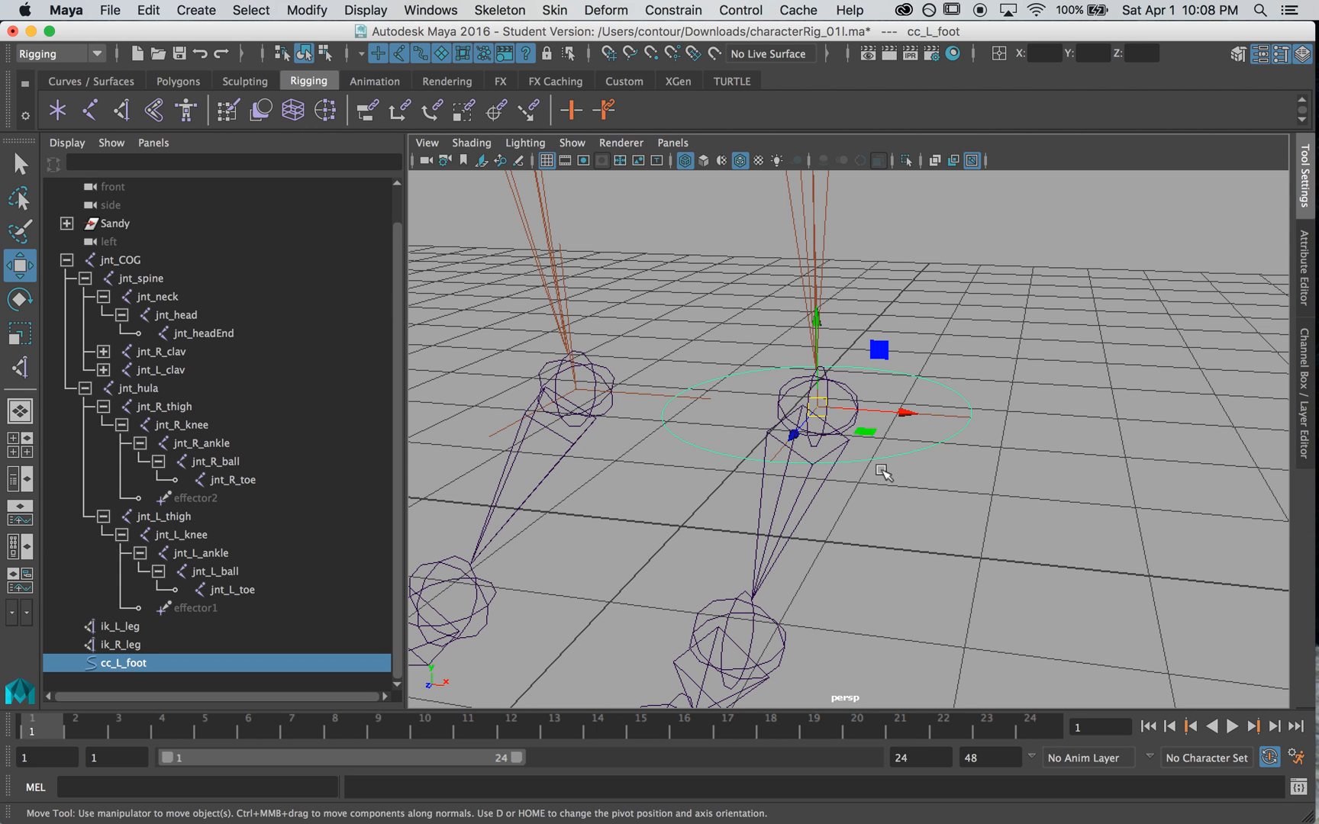
{"action": "key", "text": "super+d"}
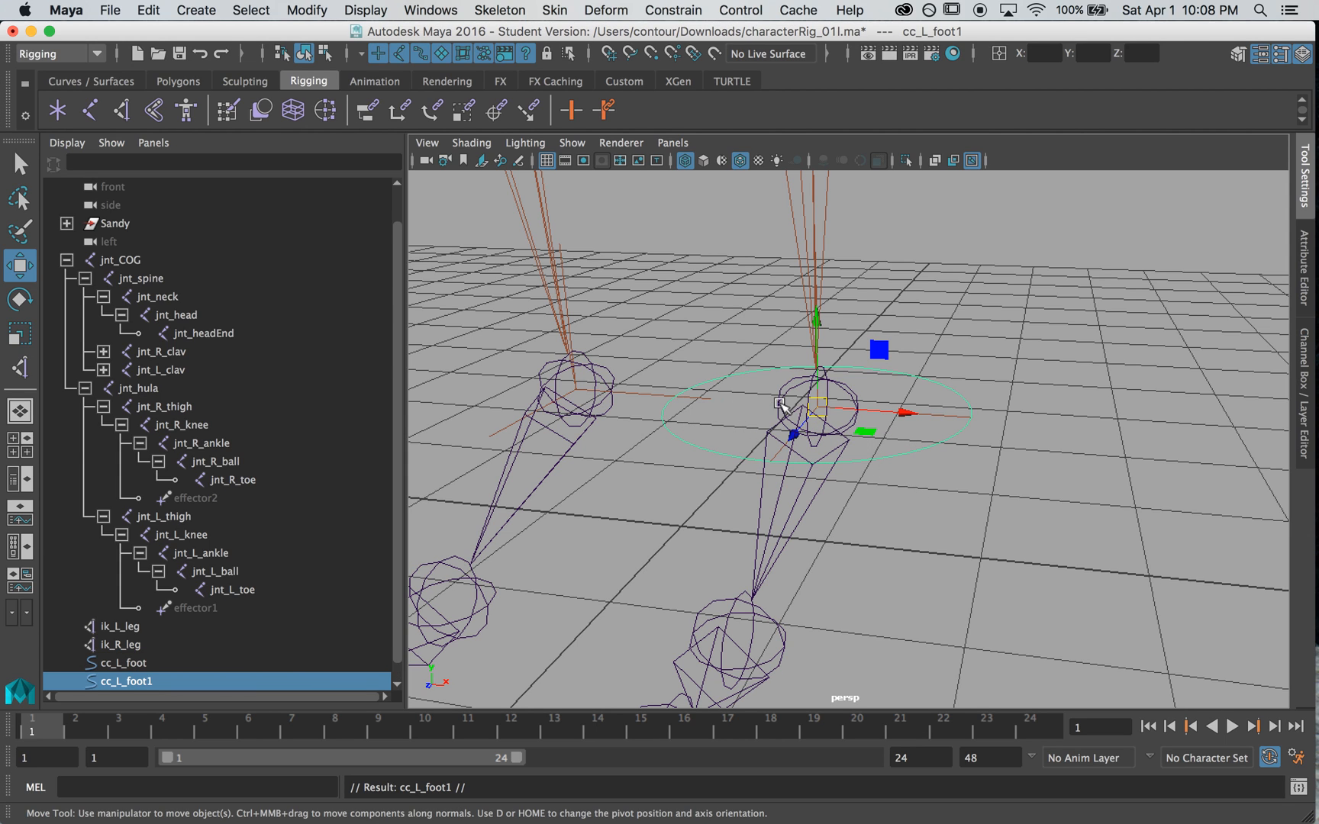
{"action": "left_click_drag", "start_coordinate": [780, 403], "coordinate": [542, 389]}
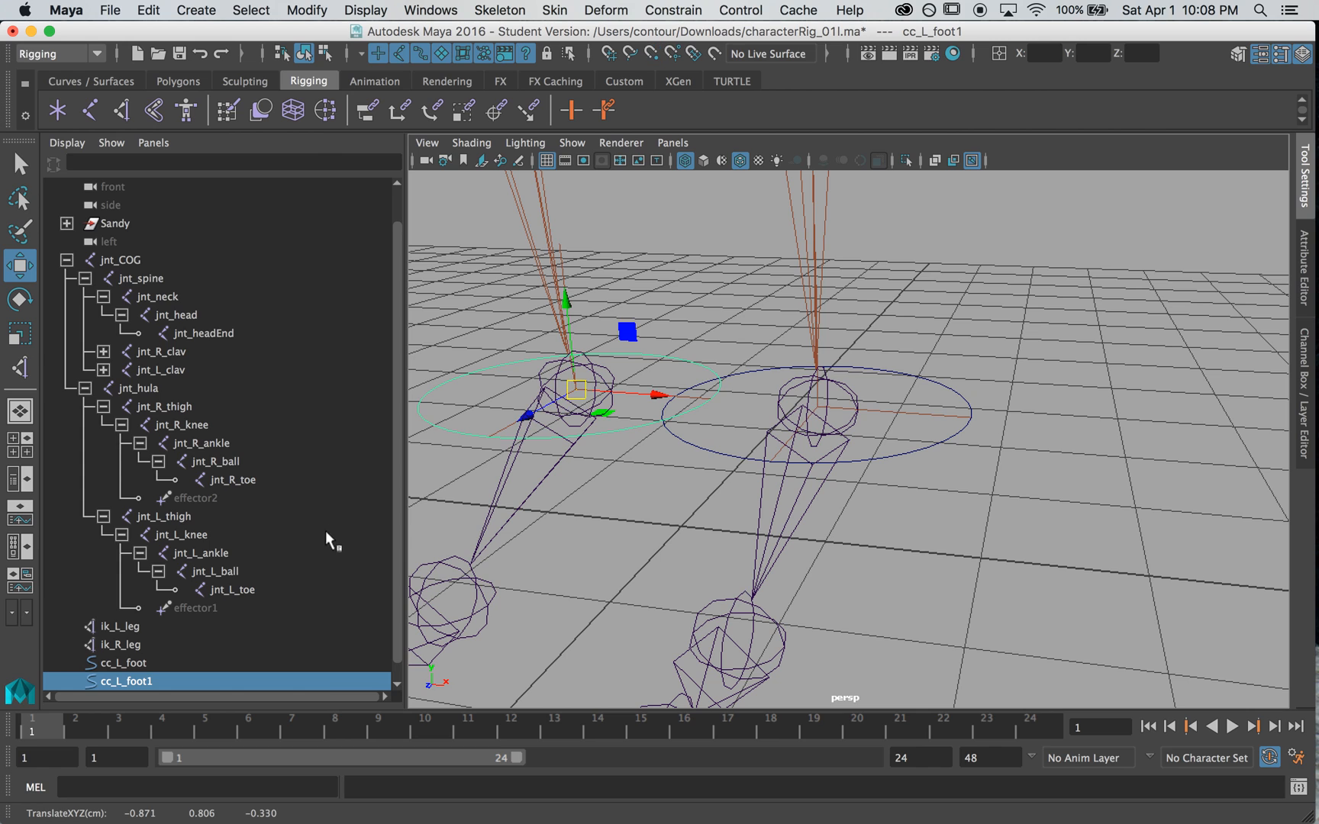
Rename the duplicated circle at the right ankle cc_R_foot.
{"action": "scroll", "coordinate": [139, 628], "scroll_direction": "down", "scroll_amount": 1}
{"action": "double_click", "coordinate": [125, 663]}
{"action": "type", "text": "cc"}
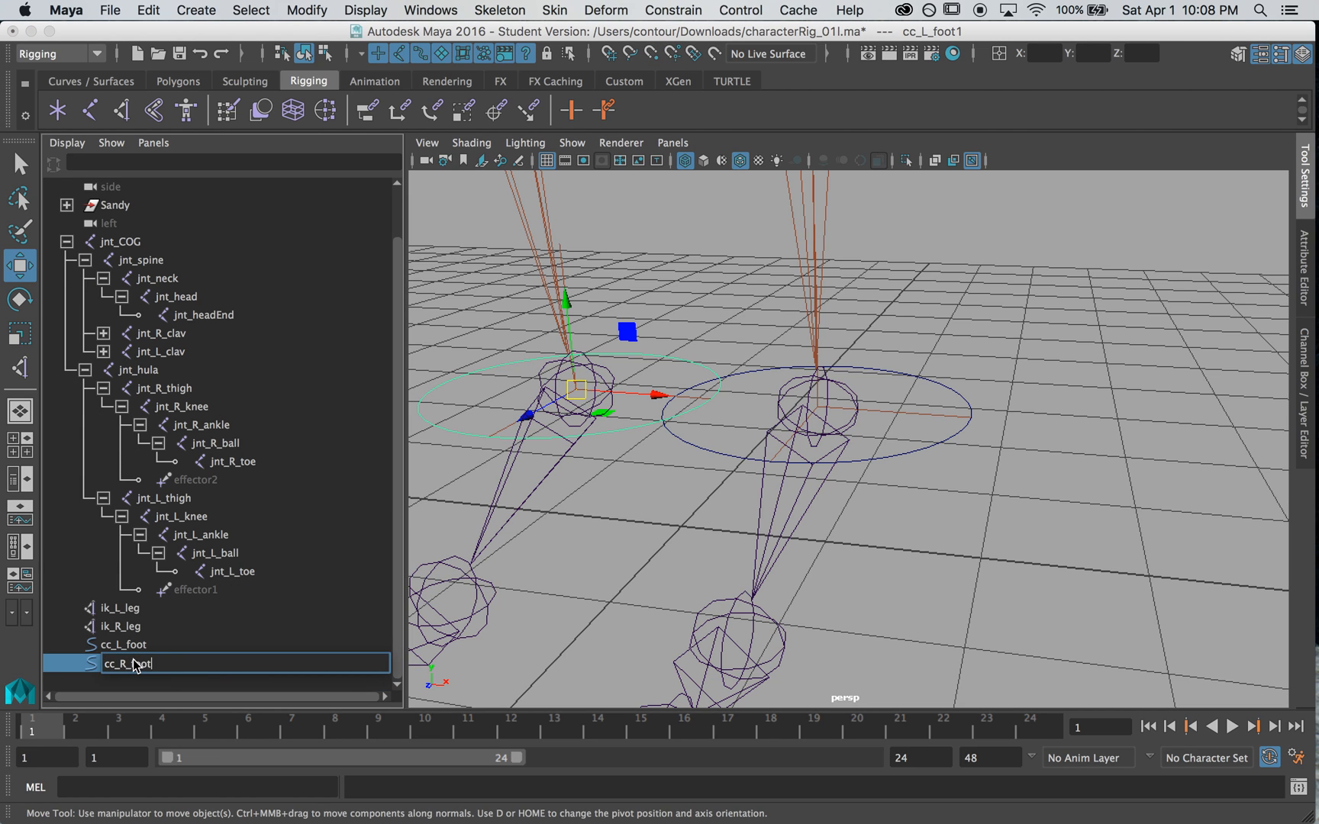
{"action": "type", "text": "_R_foot"}
{"action": "key", "text": "Return"}
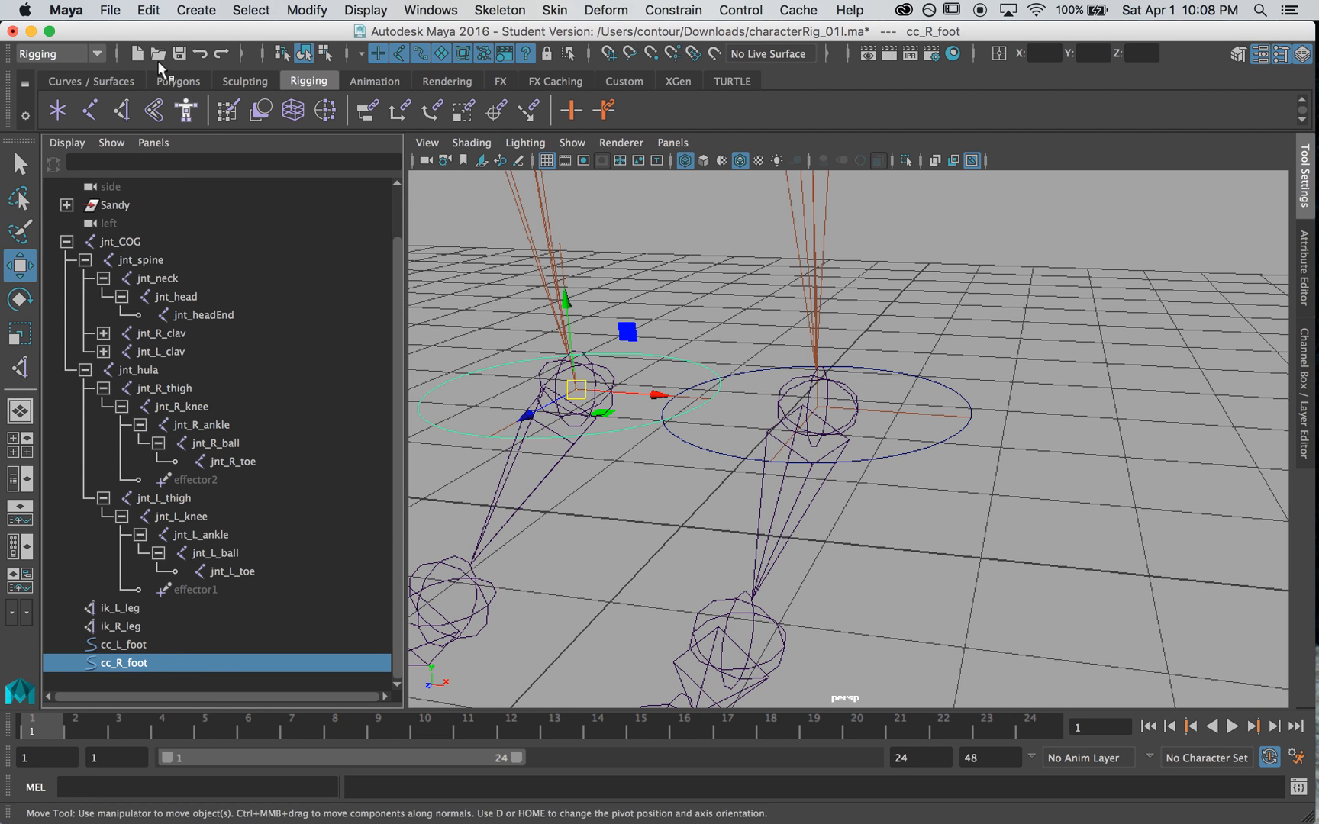
Freeze the transformations of the cc_R_foot control.
{"action": "left_click", "coordinate": [313, 11]}
{"action": "left_click", "coordinate": [320, 91]}
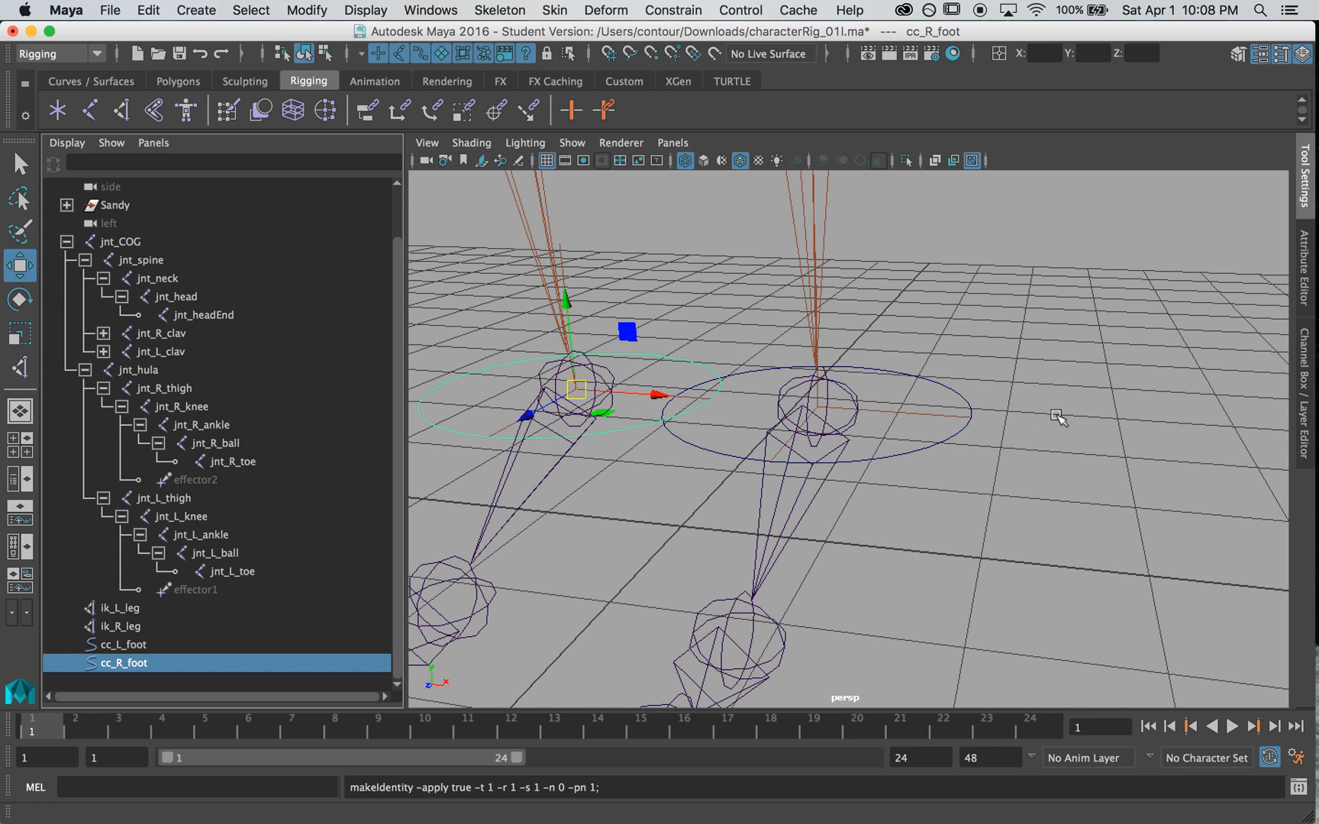
Point-constrain the ik_L_leg handle to the cc_L_foot control with Maintain offset enabled on all axes.
{"action": "left_click", "coordinate": [910, 442]}
{"action": "key", "text": "q"}
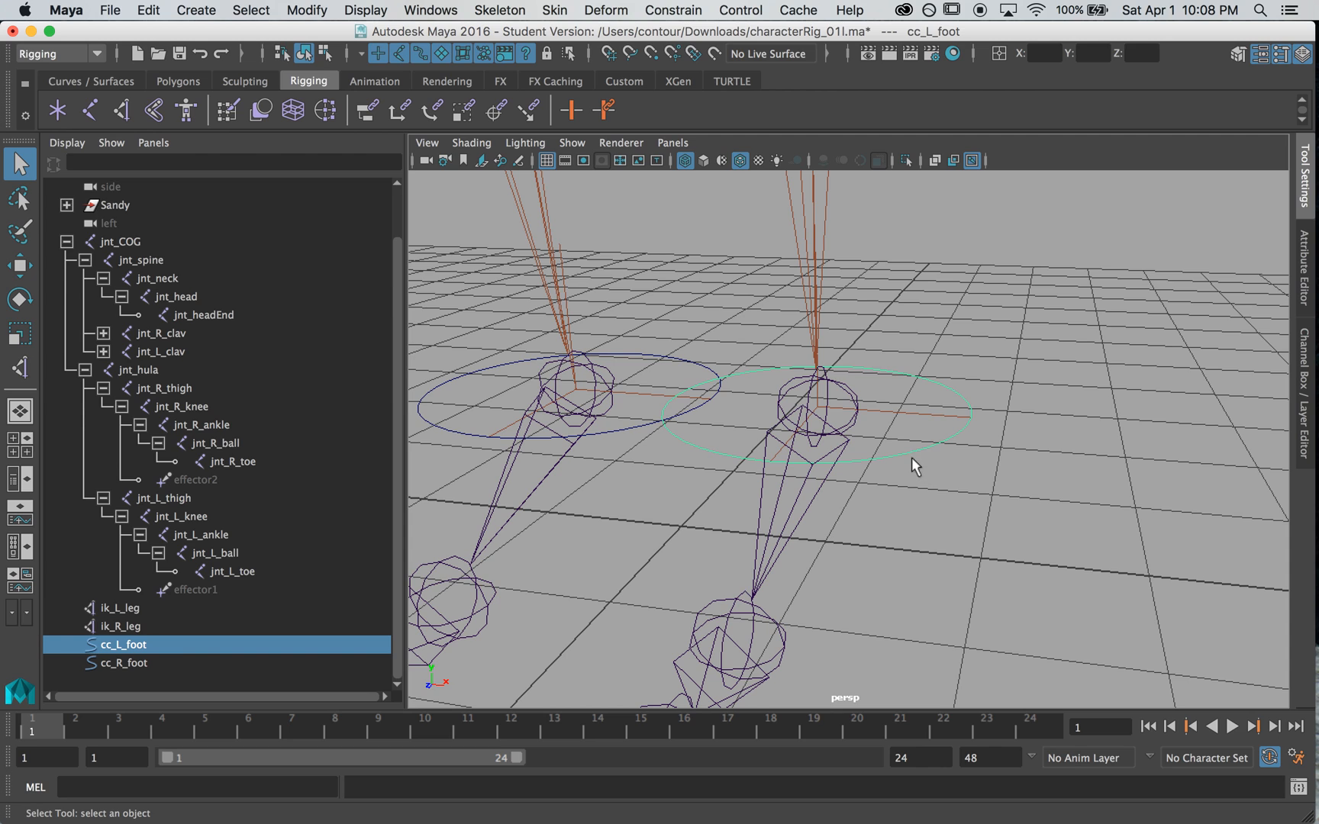
{"action": "left_click", "coordinate": [888, 410]}
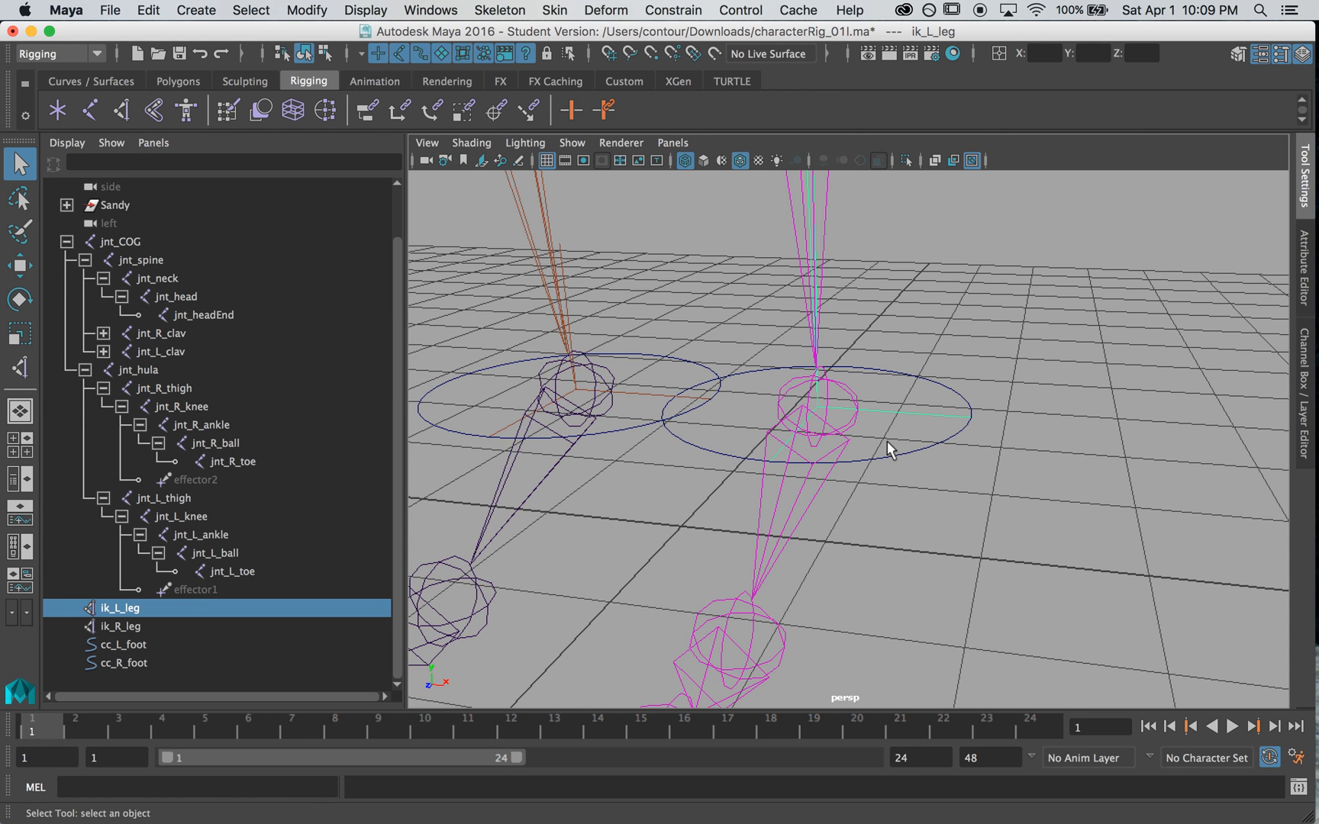
{"action": "left_click_drag", "start_coordinate": [893, 434], "coordinate": [943, 498]}
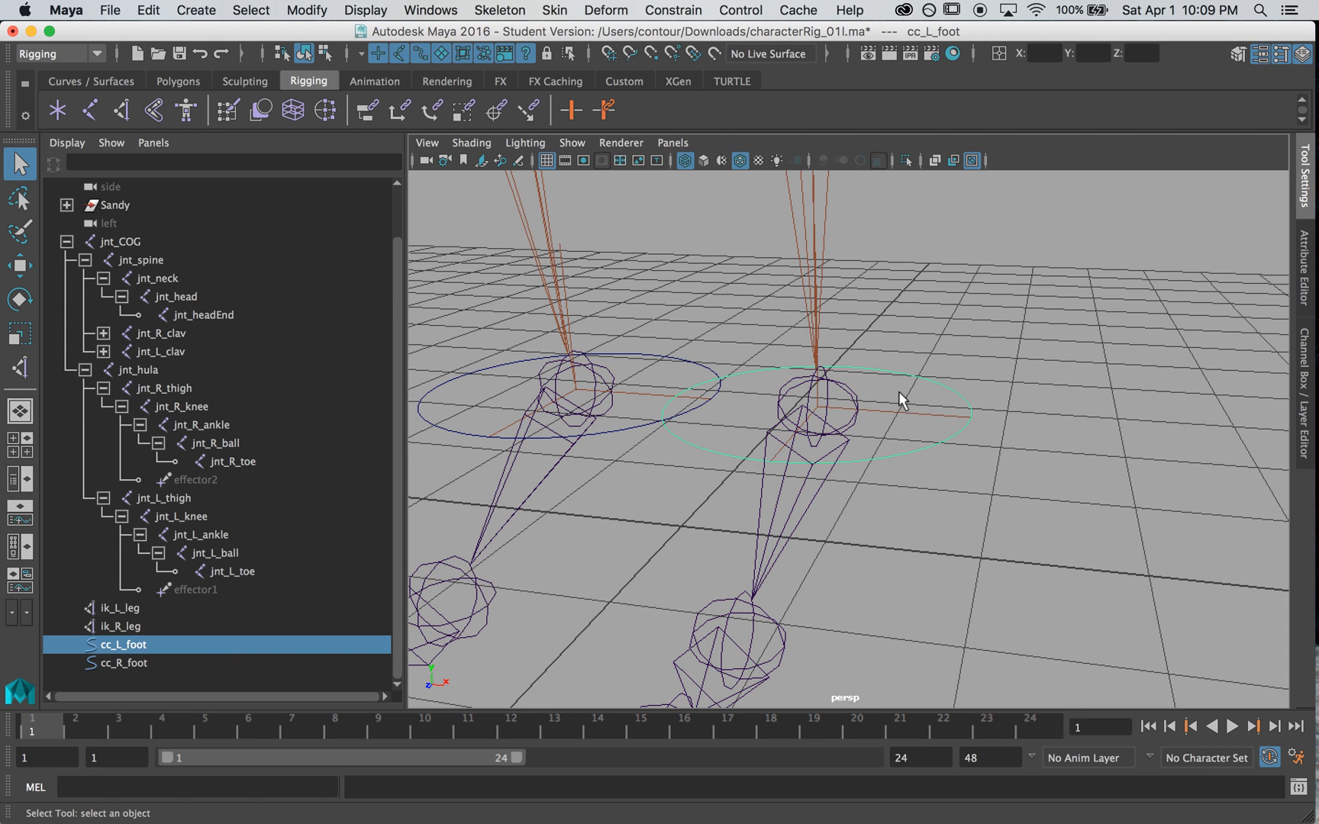
{"action": "left_click_drag", "start_coordinate": [920, 434], "coordinate": [916, 433], "text": "shift"}
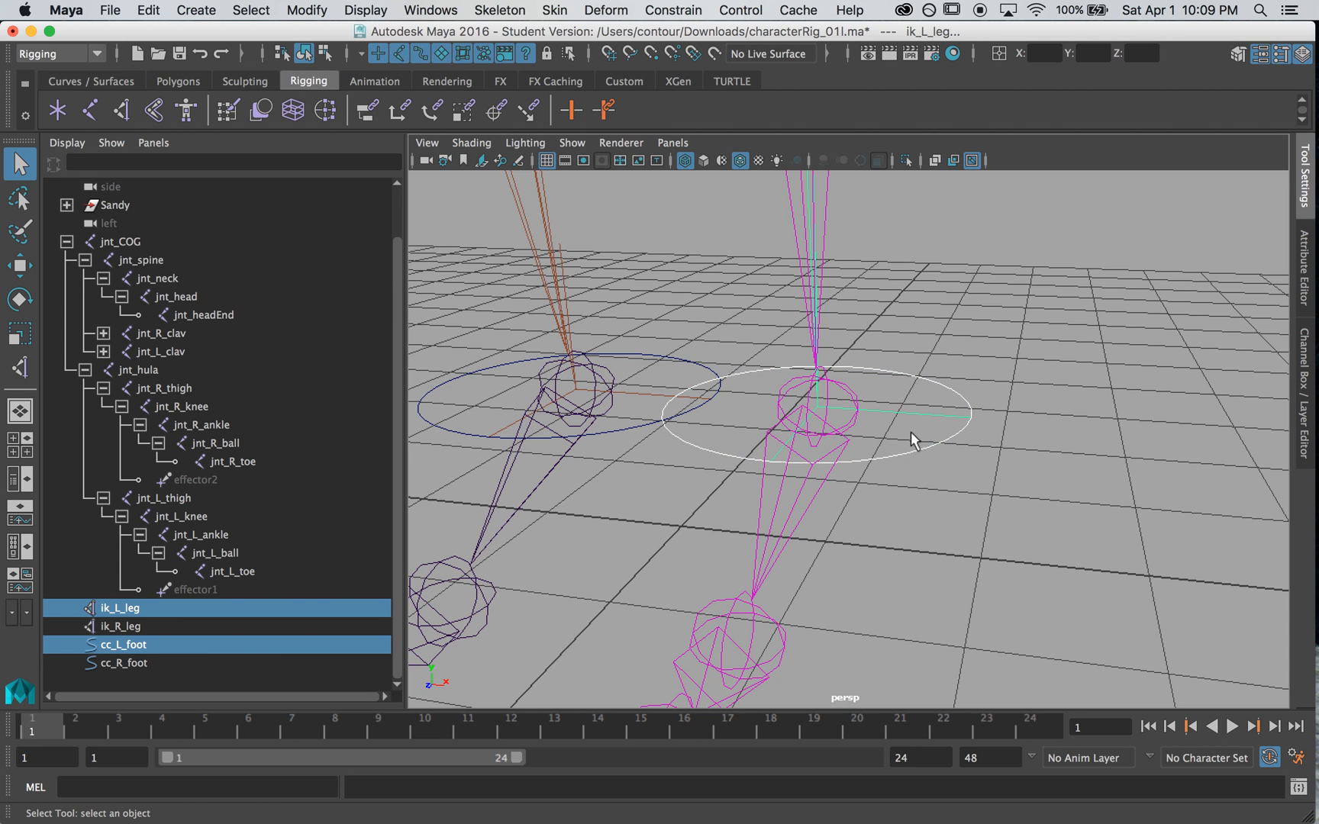
{"action": "left_click", "coordinate": [651, 9]}
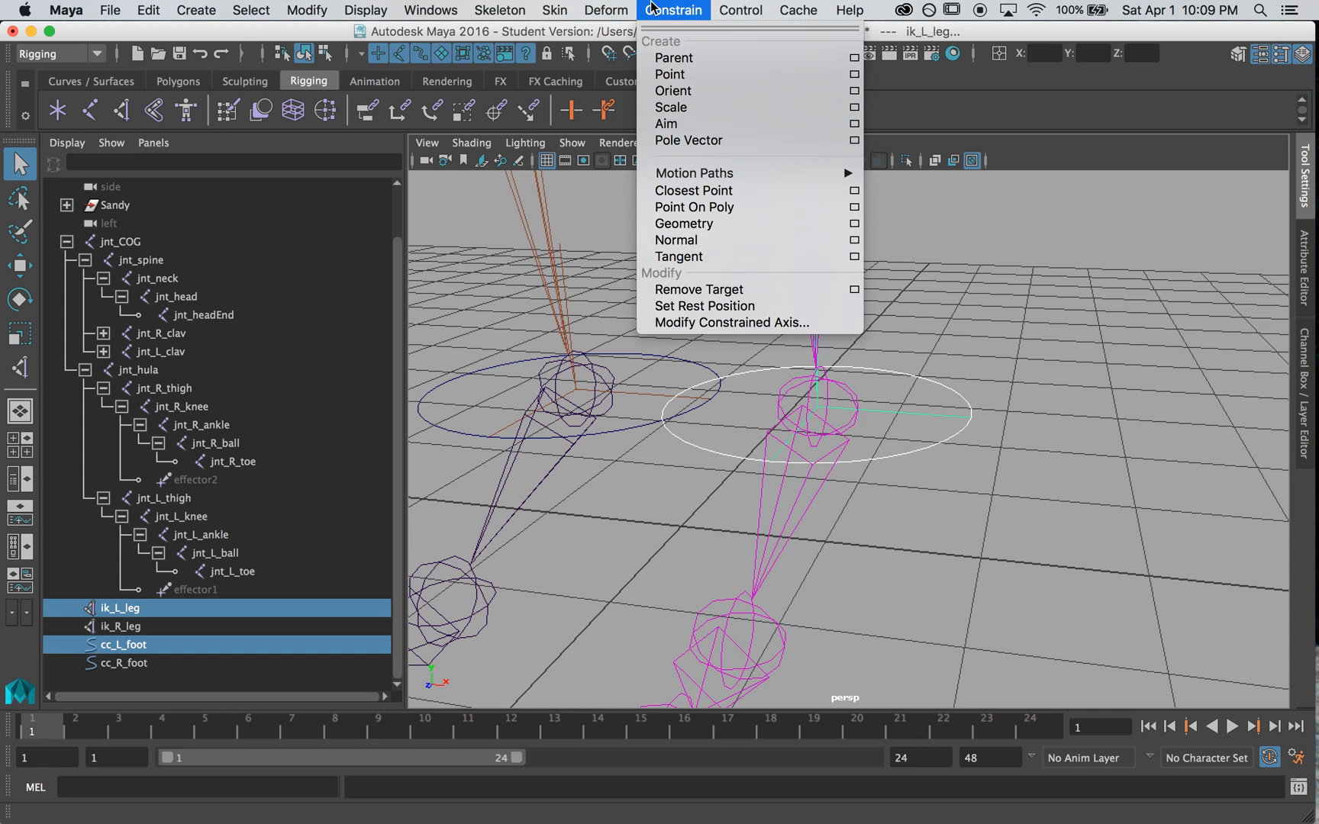
{"action": "left_click", "coordinate": [854, 74]}
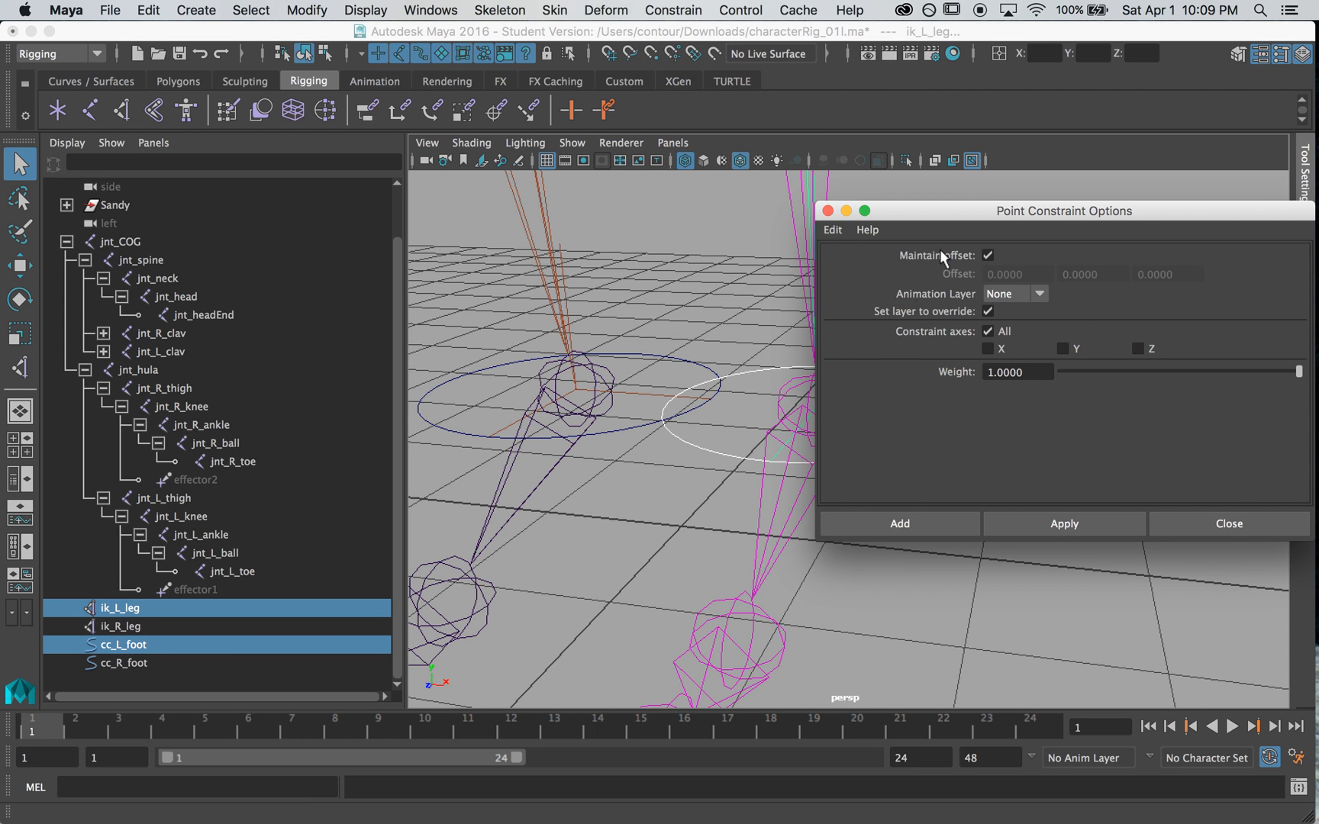
{"action": "left_click", "coordinate": [936, 518]}
{"action": "left_click", "coordinate": [911, 460]}
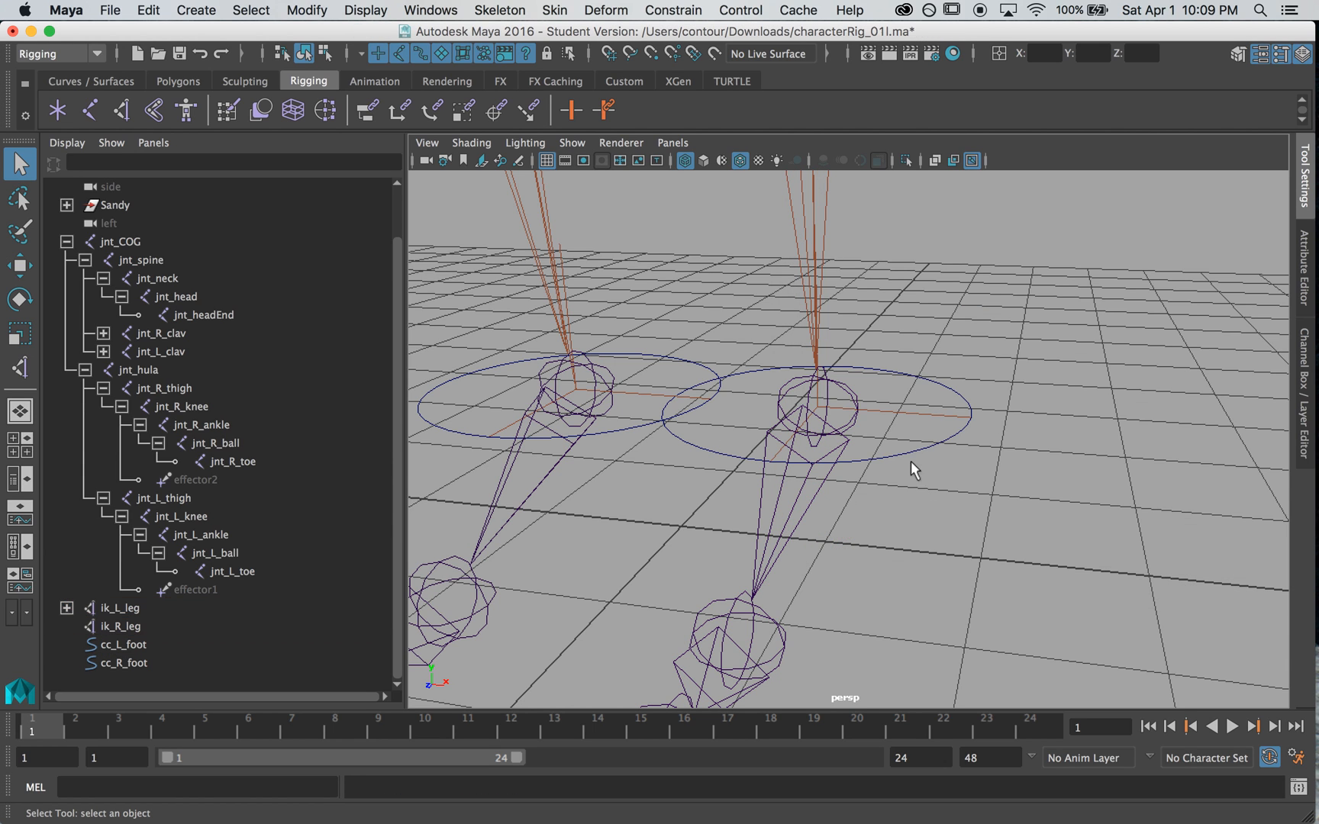
Apply the same point constraint from the cc_R_foot control to the ik_R_leg handle.
{"action": "left_click_drag", "start_coordinate": [620, 427], "coordinate": [642, 453]}
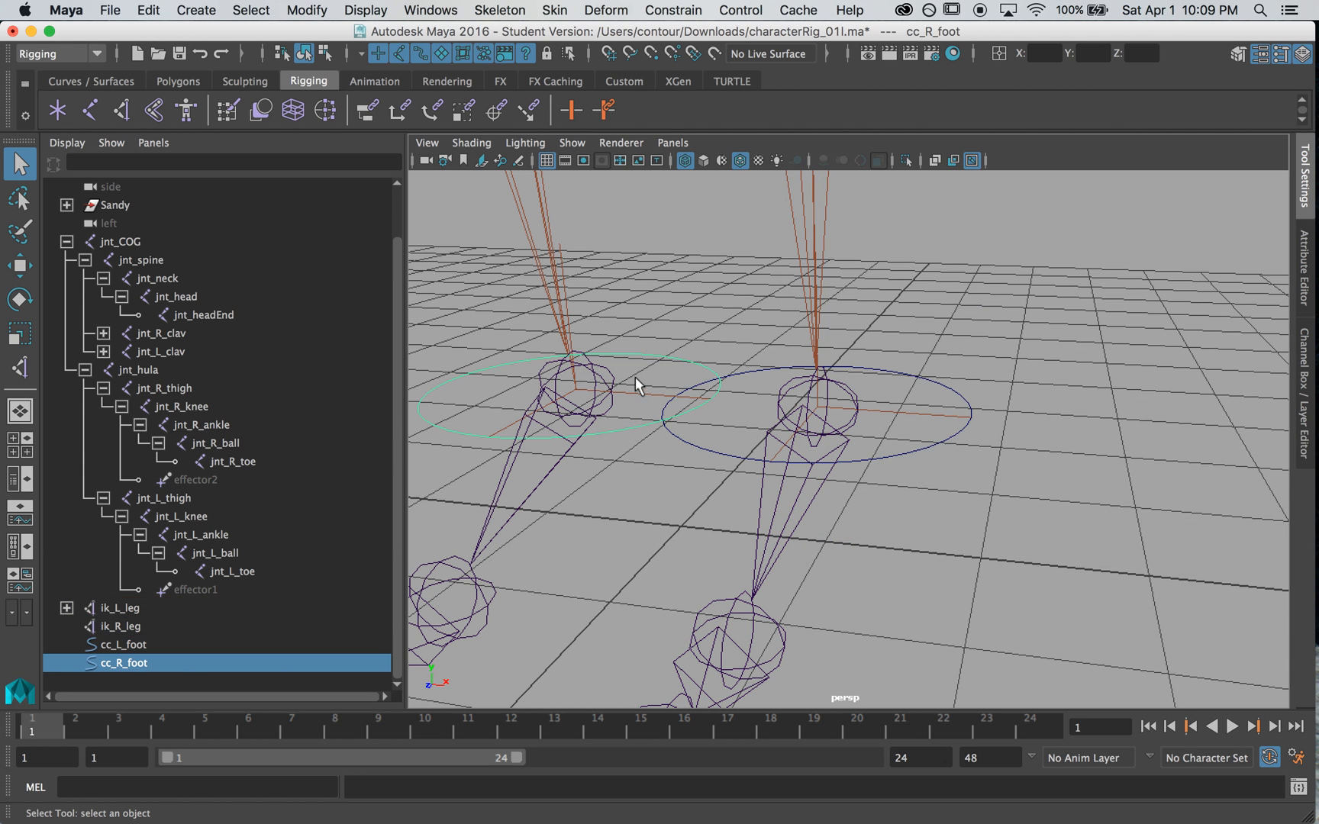
{"action": "left_click_drag", "start_coordinate": [644, 399], "coordinate": [645, 400], "text": "shift"}
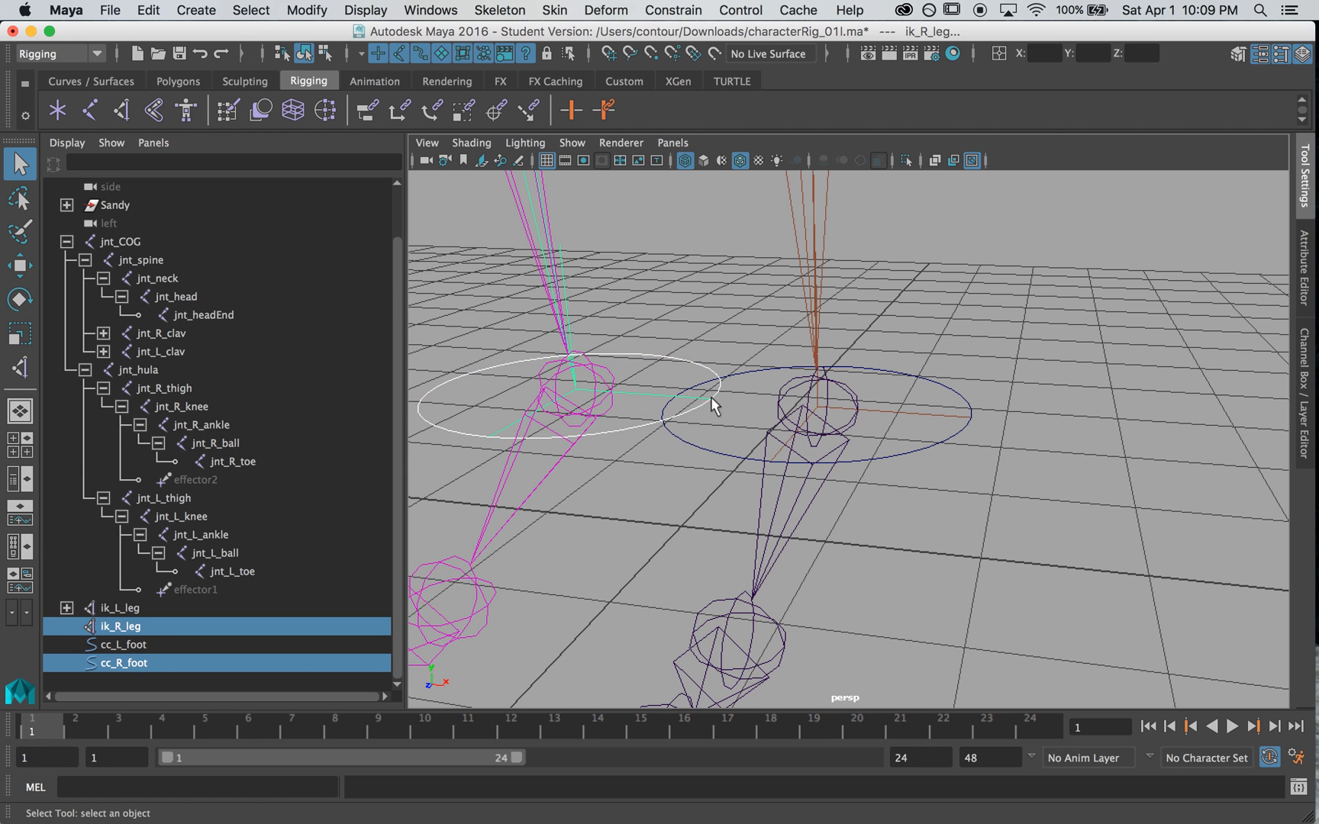
{"action": "key", "text": "g"}
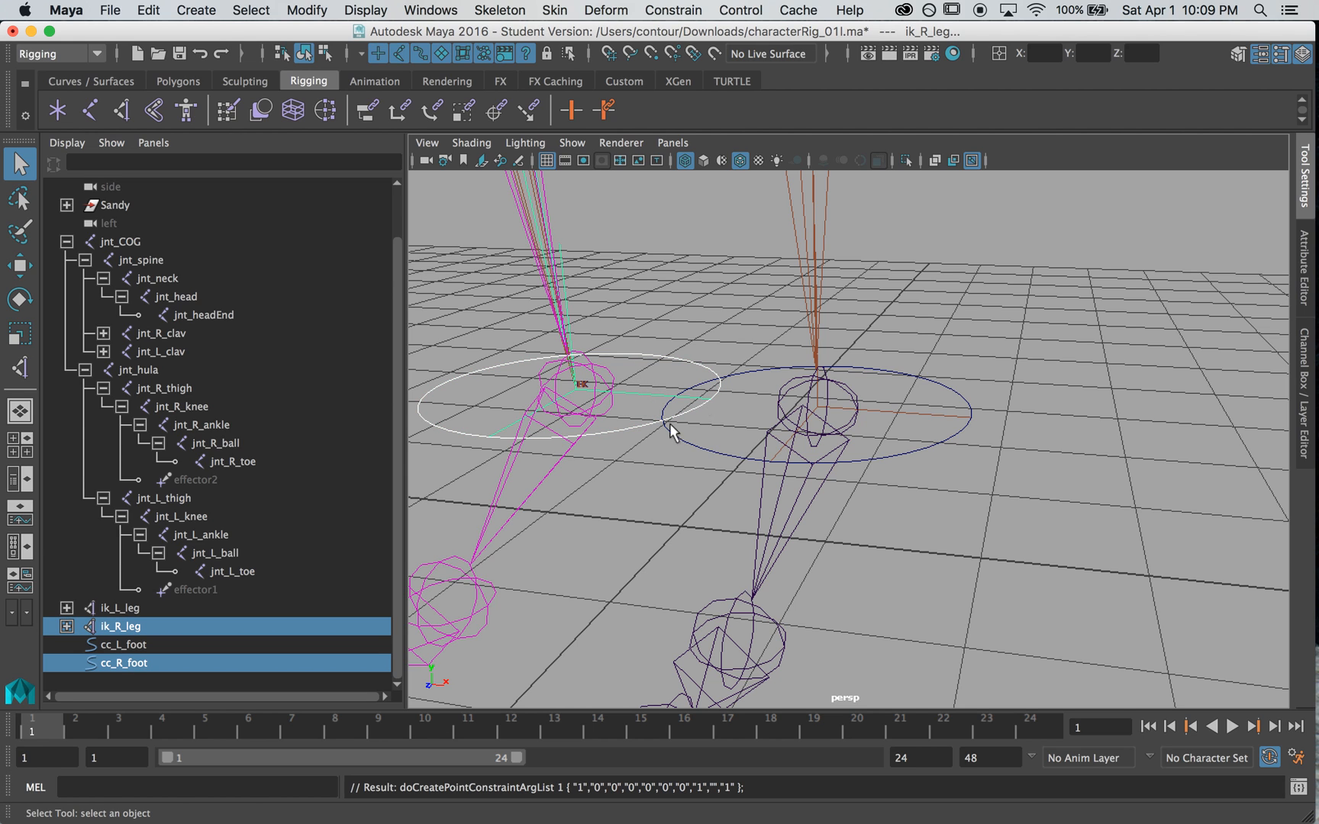
{"action": "left_click", "coordinate": [645, 481]}
Test both foot controls together by raising them so the legs bend, and undo the move.
{"action": "left_click_drag", "start_coordinate": [644, 406], "coordinate": [783, 443]}
{"action": "right_click_drag", "start_coordinate": [783, 443], "coordinate": [428, 480], "text": "alt"}
{"action": "right_click_drag", "start_coordinate": [959, 436], "coordinate": [724, 442], "text": "alt"}
{"action": "middle_click_drag", "start_coordinate": [724, 443], "coordinate": [780, 516], "text": "alt"}
{"action": "key", "text": "w"}
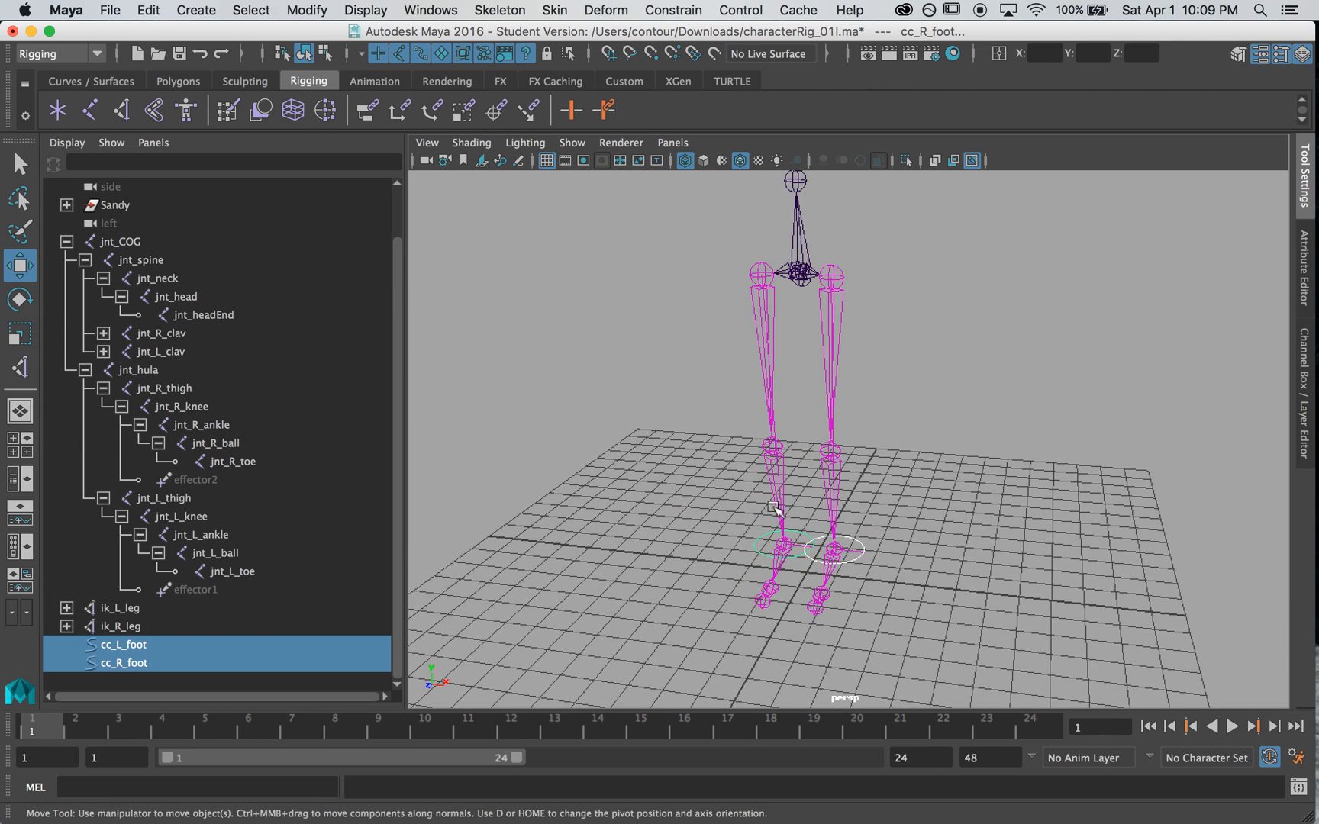
{"action": "left_click_drag", "start_coordinate": [780, 461], "coordinate": [736, 274]}
{"action": "key", "text": "z"}
{"action": "left_click", "coordinate": [947, 448]}
Orient-constrain the jnt_L_ankle joint to the cc_L_foot control with Maintain offset enabled on all axes.
{"action": "mouse_move", "coordinate": [946, 449]}
{"action": "left_mouse_down", "text": "alt"}
{"action": "mouse_move", "coordinate": [804, 441]}
{"action": "mouse_move", "coordinate": [942, 471]}
{"action": "left_mouse_up", "text": "alt"}
{"action": "right_click_drag", "start_coordinate": [944, 471], "coordinate": [1008, 526], "text": "alt"}
{"action": "middle_click_drag", "start_coordinate": [887, 467], "coordinate": [928, 243], "text": "alt"}
{"action": "right_click_drag", "start_coordinate": [823, 458], "coordinate": [904, 414], "text": "alt"}
{"action": "left_click_drag", "start_coordinate": [933, 429], "coordinate": [906, 446]}
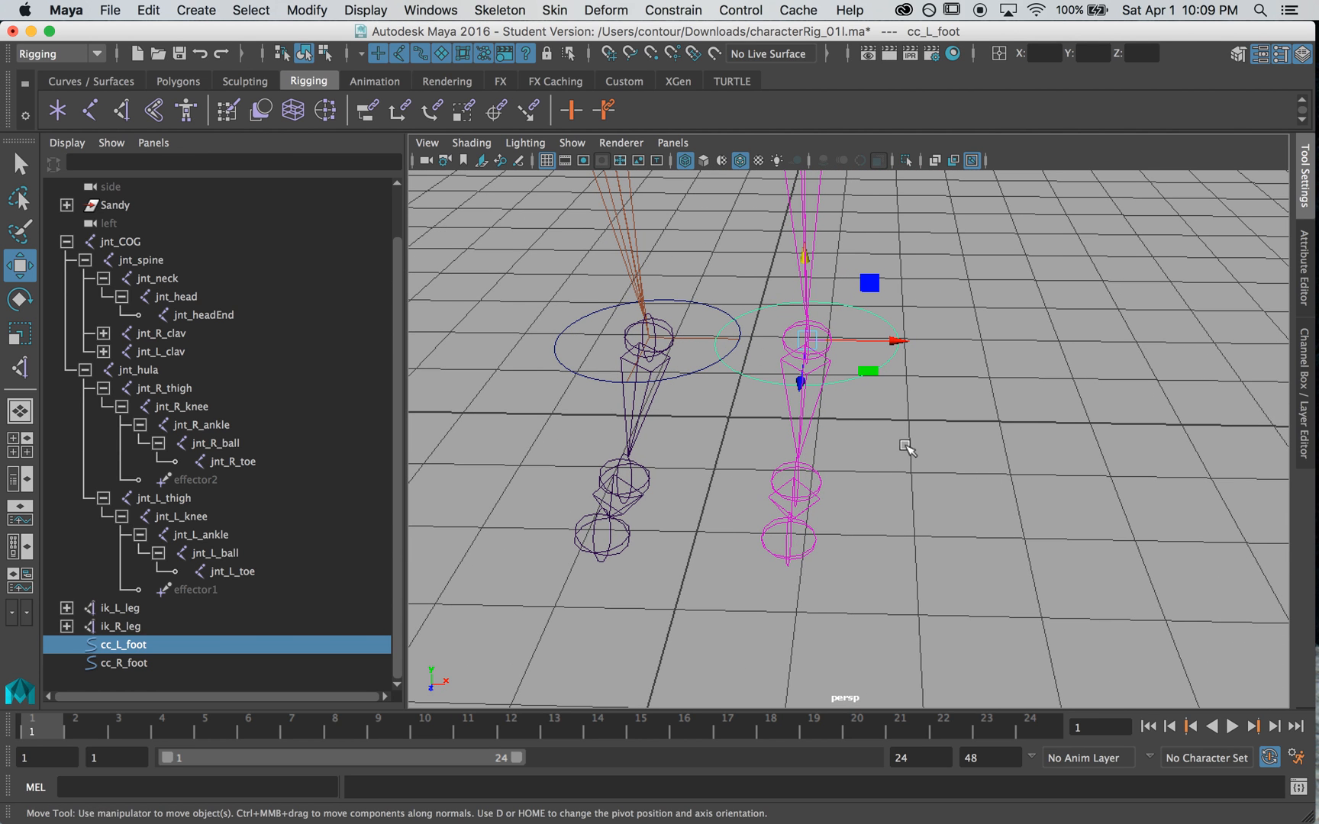
{"action": "key", "text": "q"}
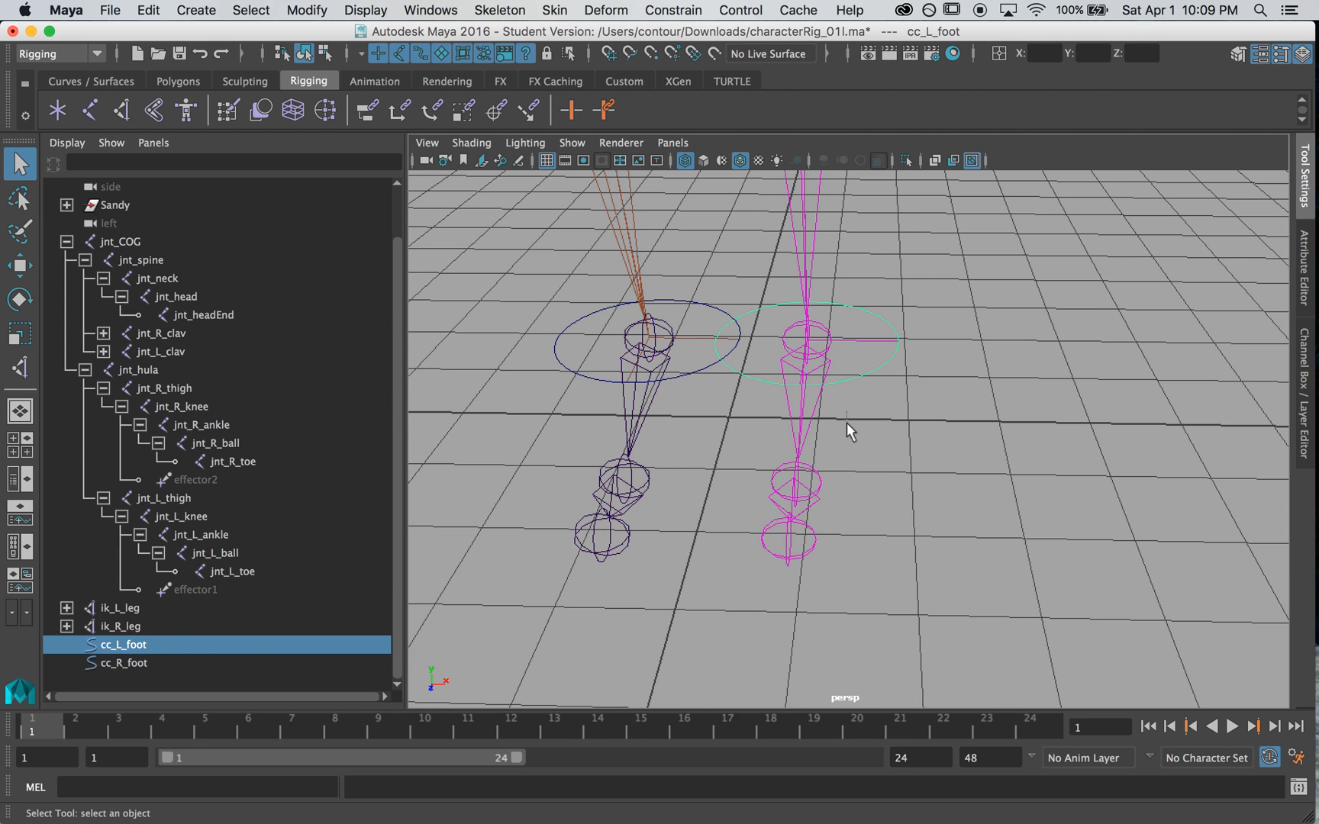
{"action": "left_click_drag", "start_coordinate": [848, 423], "coordinate": [761, 422], "text": "shift"}
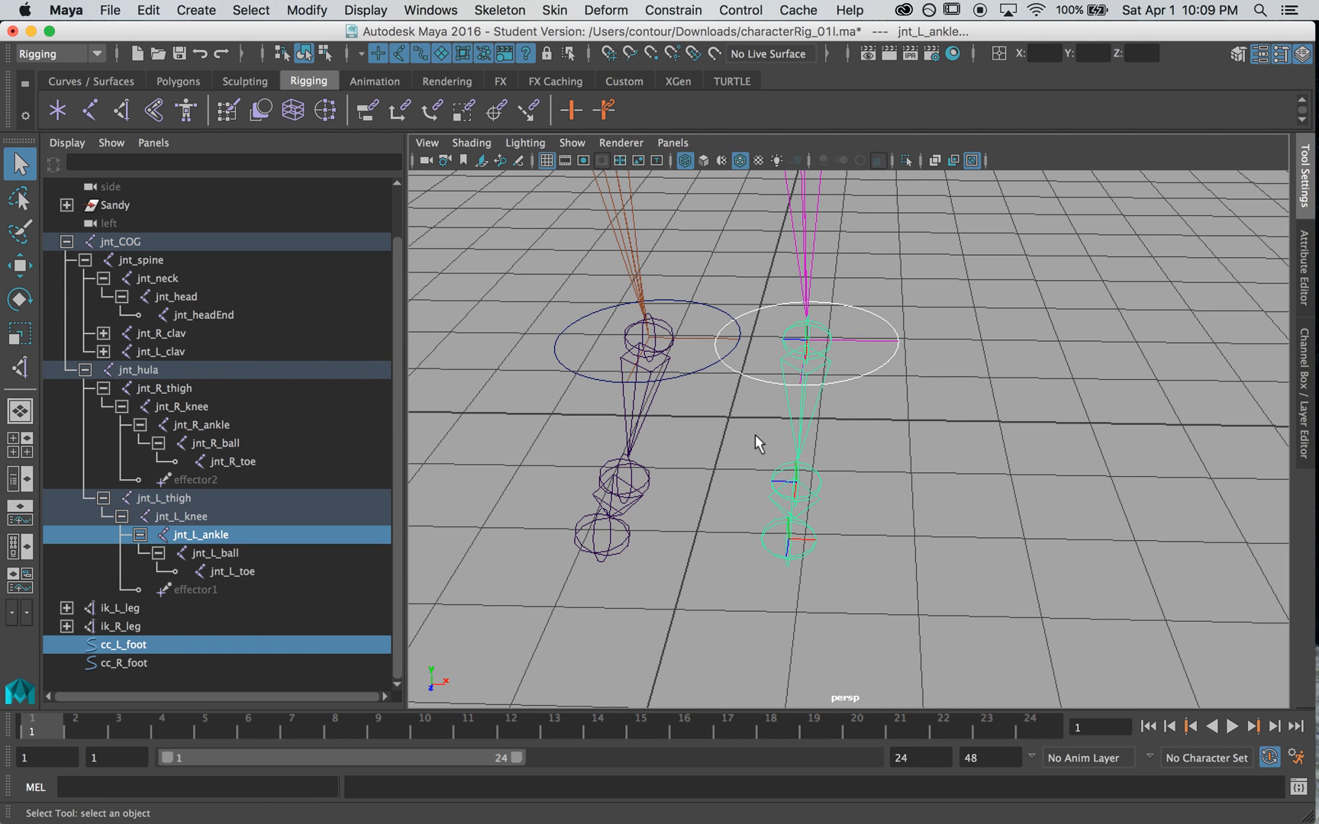
{"action": "left_click", "coordinate": [675, 10]}
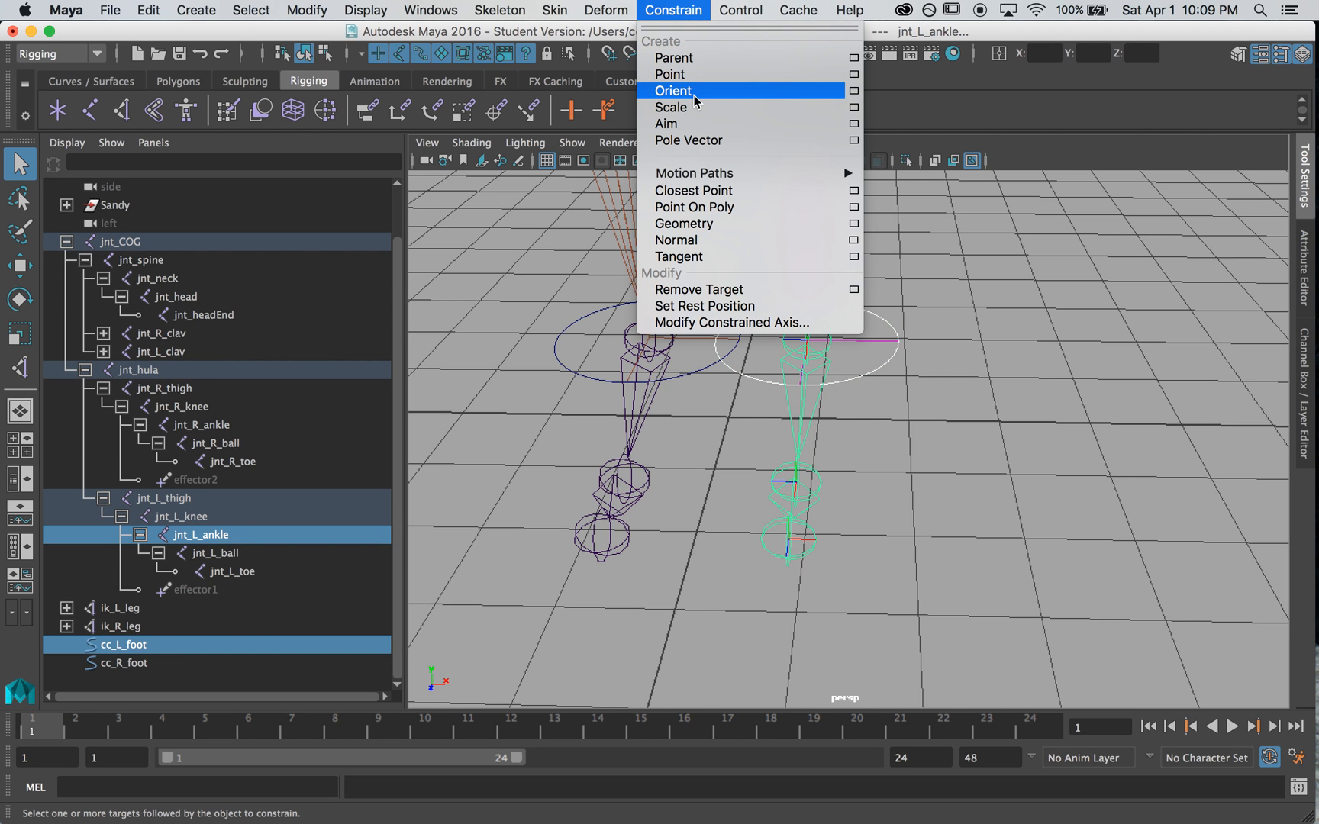
{"action": "left_click", "coordinate": [853, 91]}
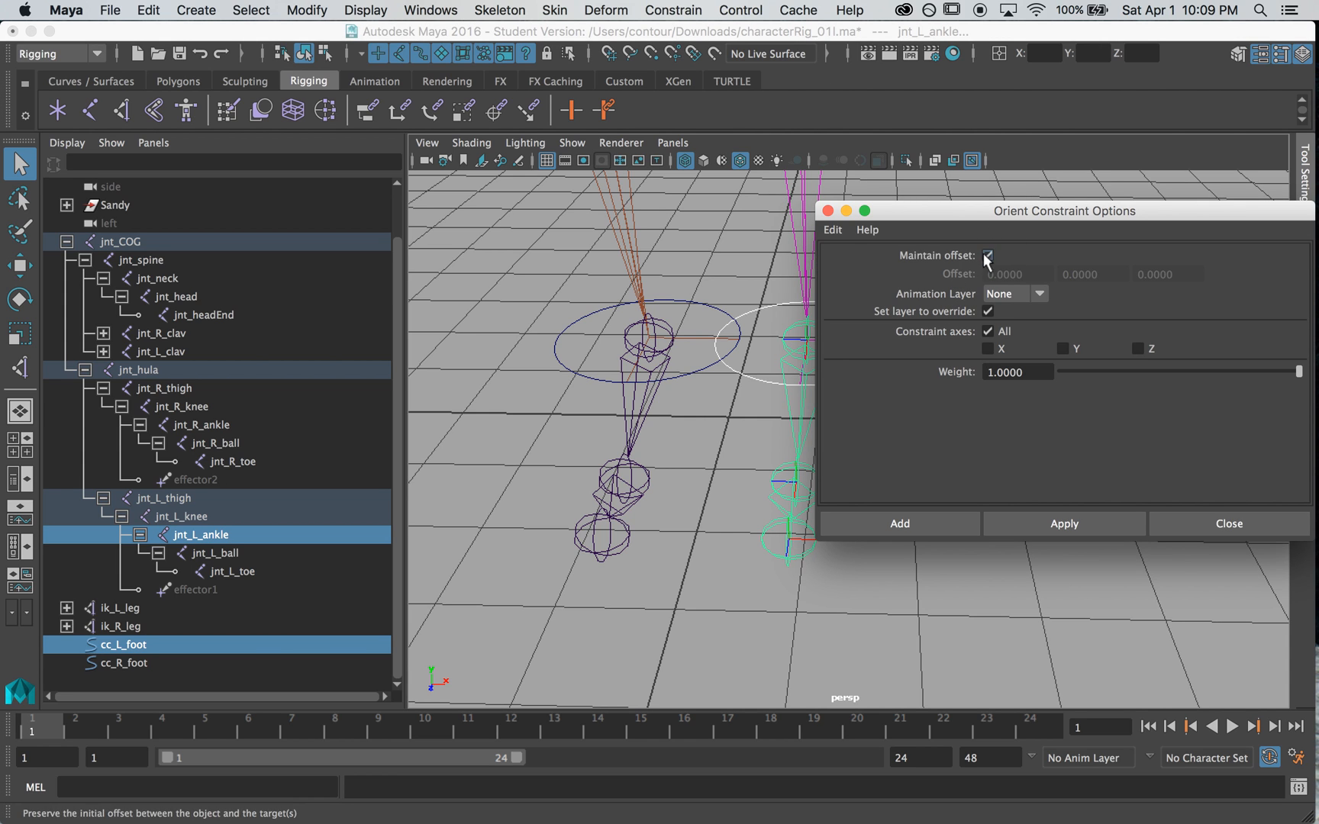
{"action": "left_click", "coordinate": [968, 517]}
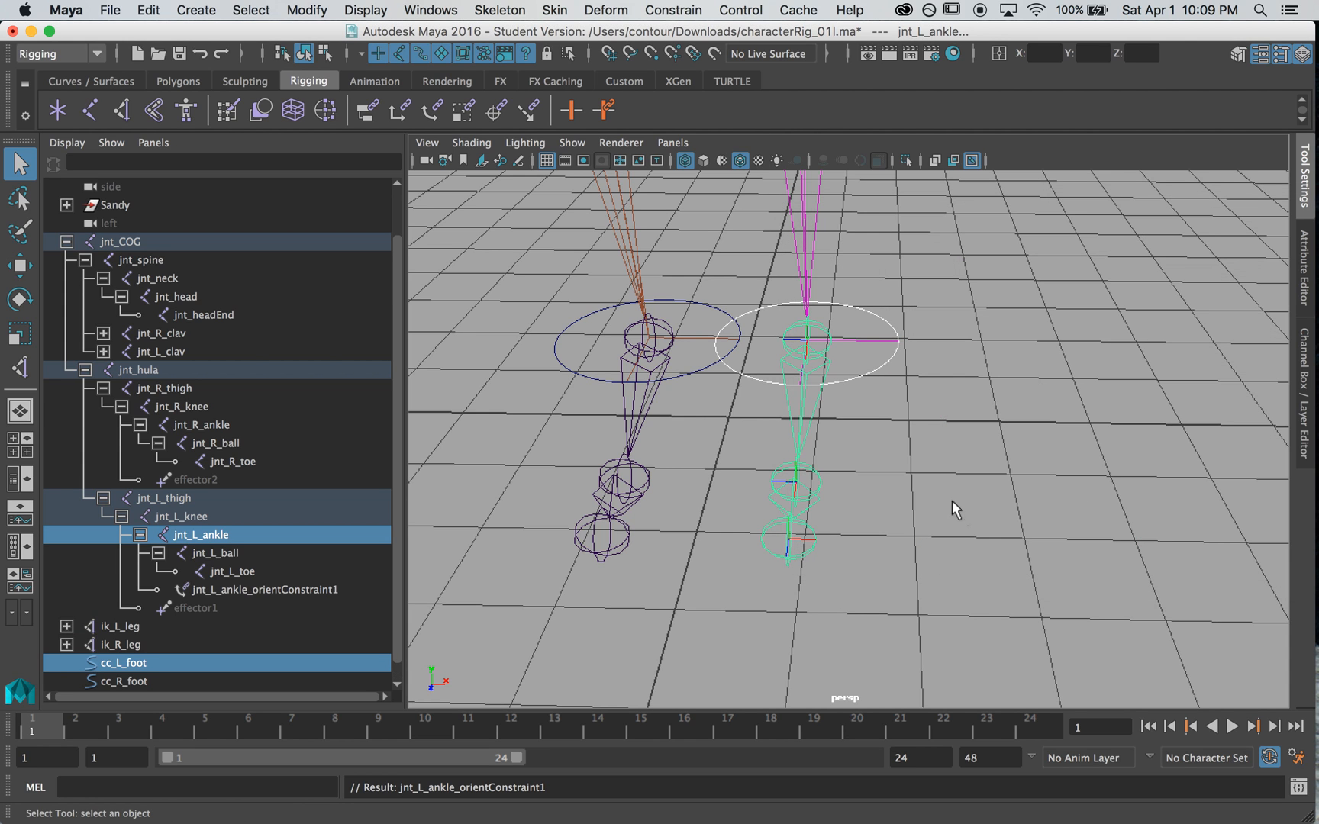
Apply the same orient constraint from the cc_R_foot control to the jnt_R_ankle joint.
{"action": "left_click_drag", "start_coordinate": [687, 367], "coordinate": [610, 414]}
{"action": "key", "text": "g"}
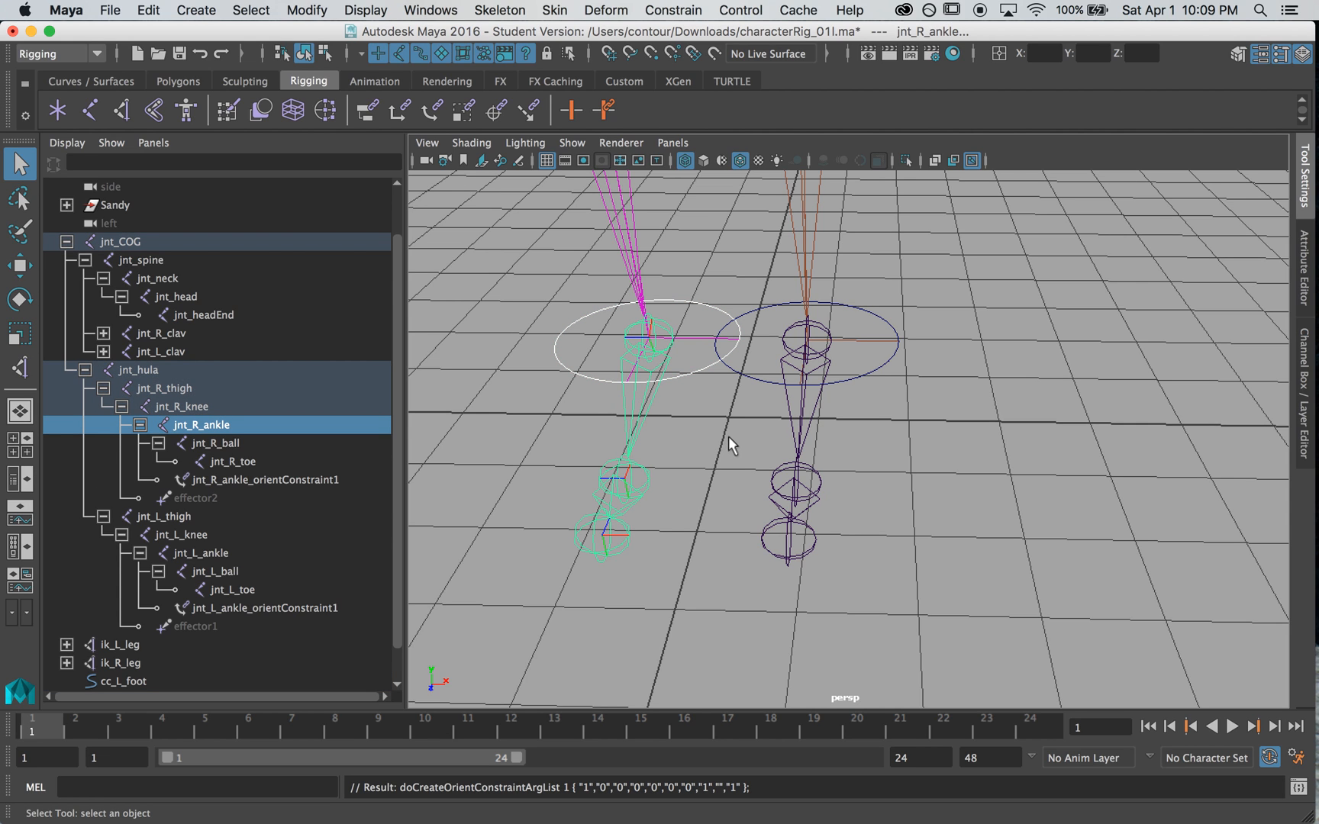
{"action": "left_click", "coordinate": [728, 448]}
Test the cc_L_foot control by raising and rotating it, and undo both changes.
{"action": "left_click", "coordinate": [884, 364]}
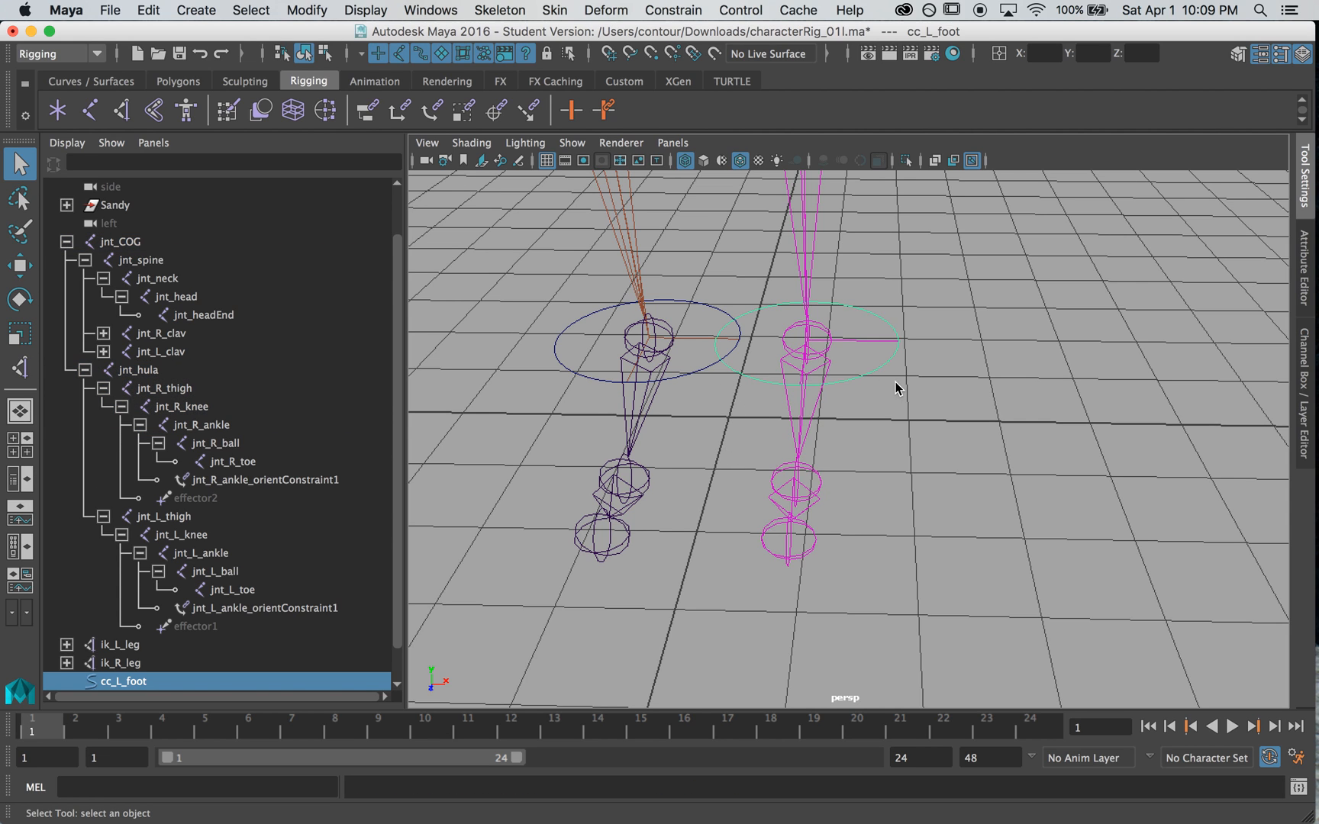
{"action": "left_click_drag", "start_coordinate": [931, 365], "coordinate": [815, 390], "text": "alt"}
{"action": "key", "text": "w"}
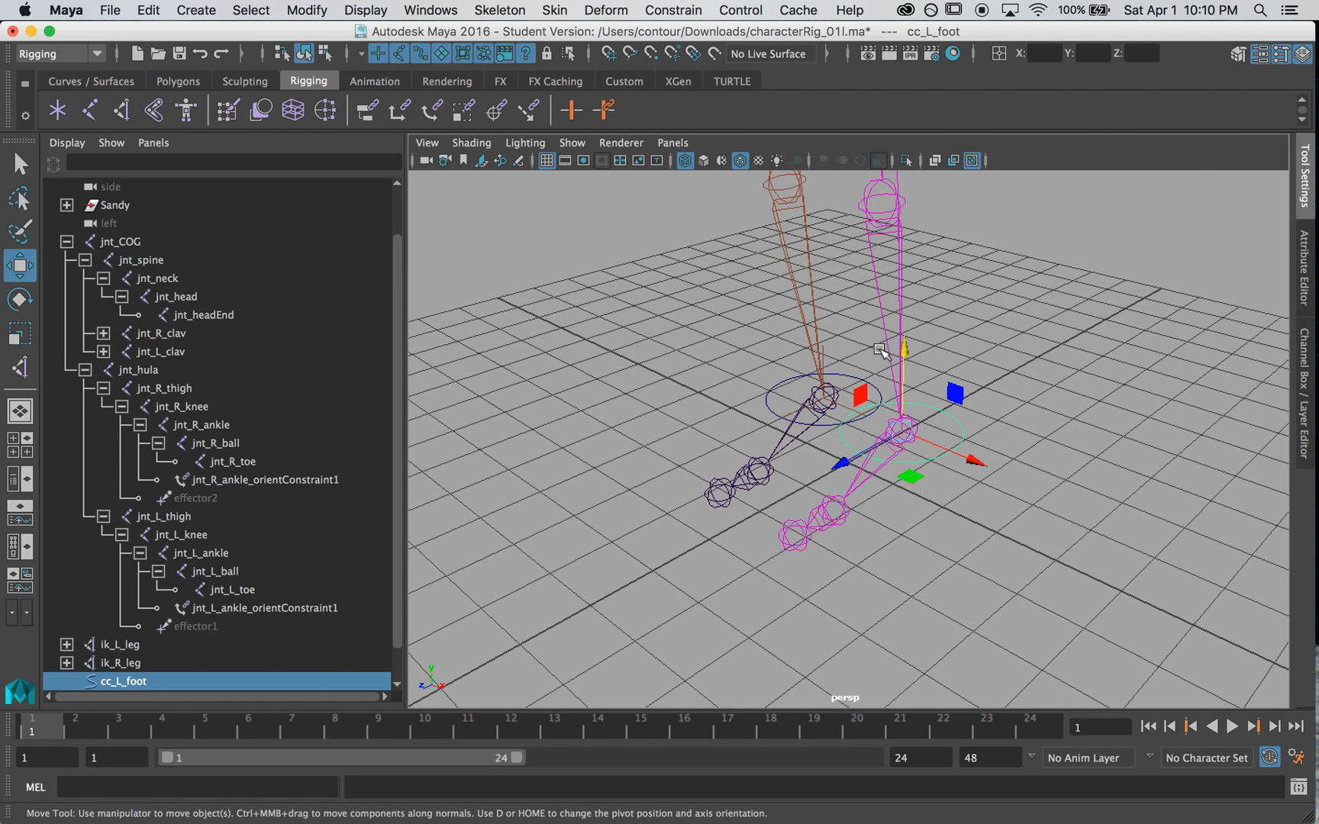
{"action": "left_click_drag", "start_coordinate": [904, 347], "coordinate": [904, 259]}
{"action": "key", "text": "e"}
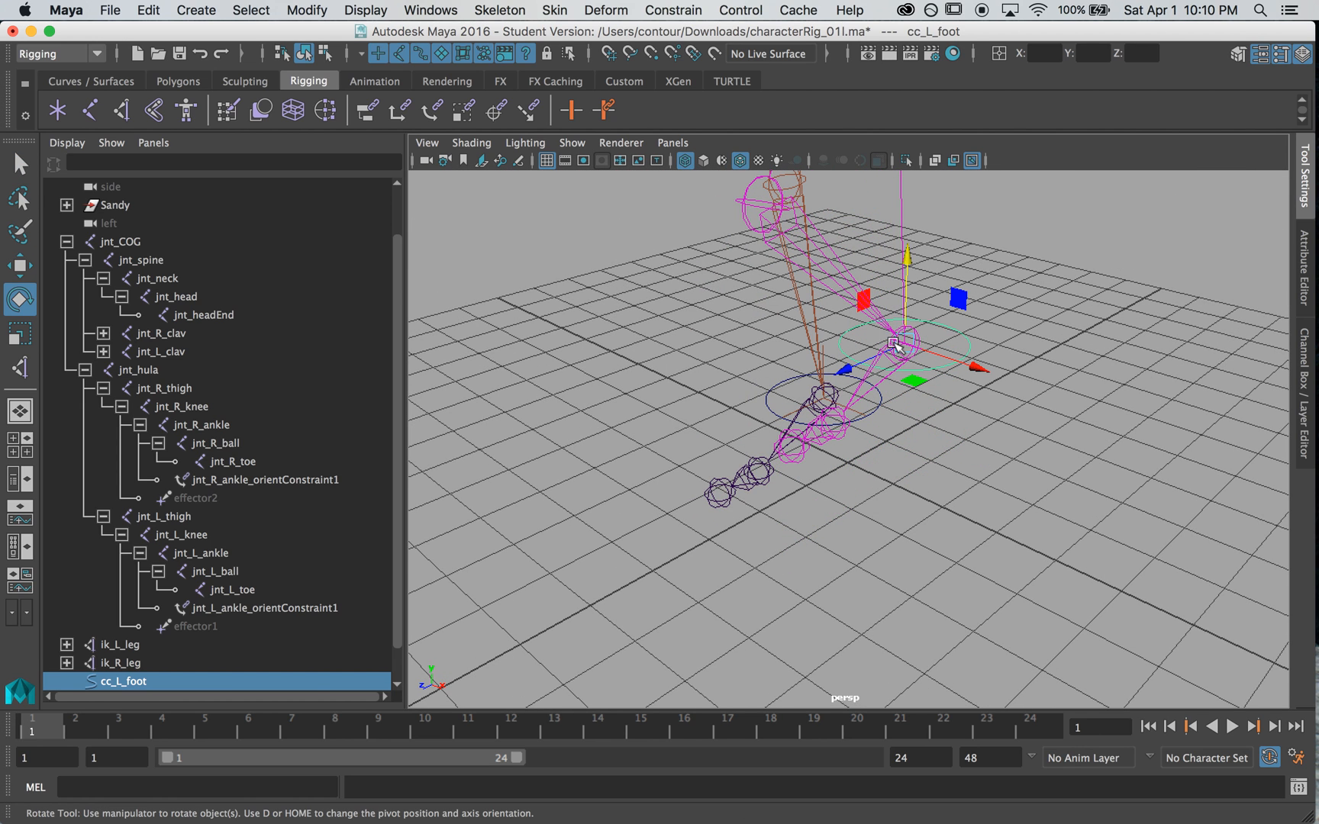
{"action": "left_click_drag", "start_coordinate": [885, 348], "coordinate": [935, 359]}
{"action": "key", "text": "super+z"}
{"action": "key", "text": "super+z"}
{"action": "left_click", "coordinate": [1048, 377]}
Create a NURBS circle and snap it to the left knee joint.
{"action": "left_click_drag", "start_coordinate": [1075, 353], "coordinate": [836, 480], "text": "alt"}
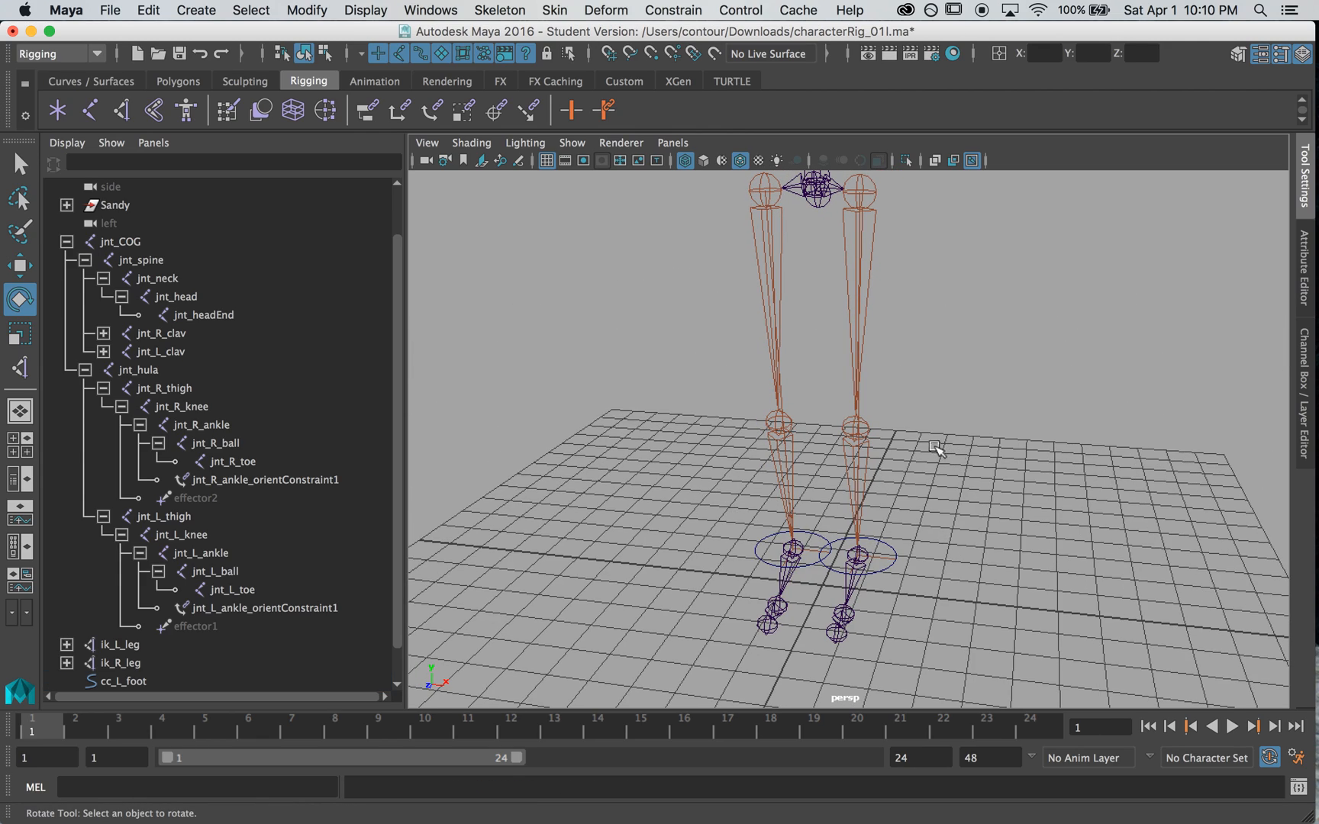
{"action": "left_click", "coordinate": [183, 9]}
{"action": "mouse_move", "coordinate": [219, 69]}
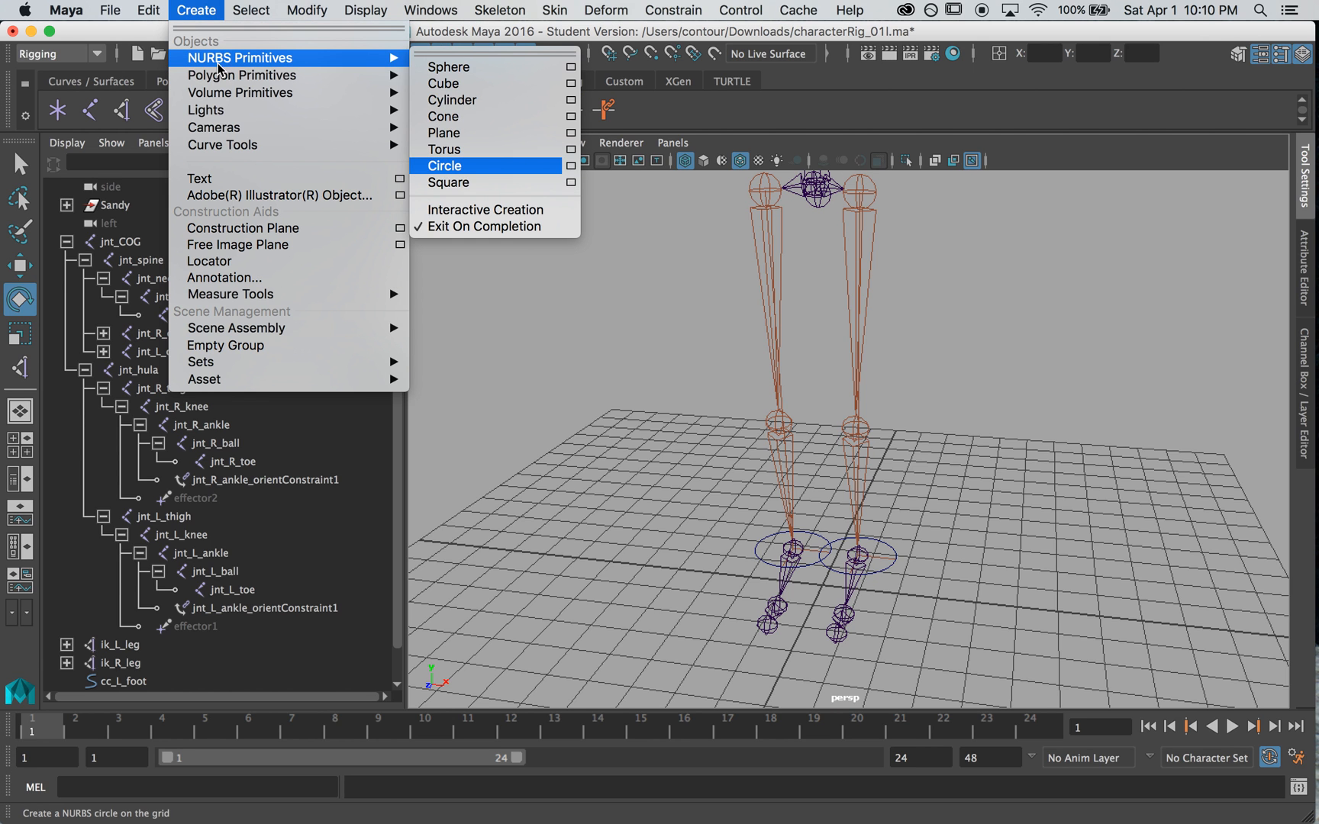
{"action": "left_click", "coordinate": [448, 173]}
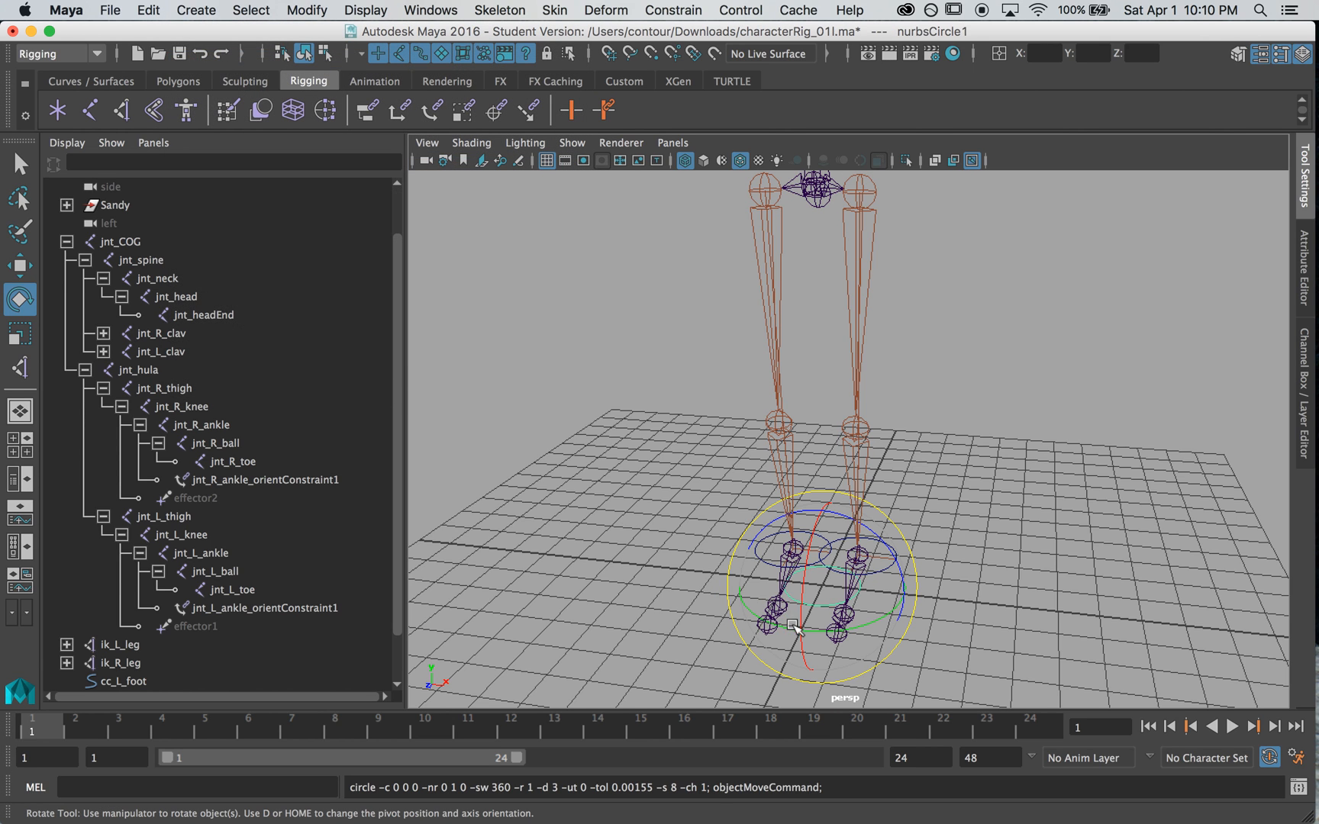
{"action": "key", "text": "w"}
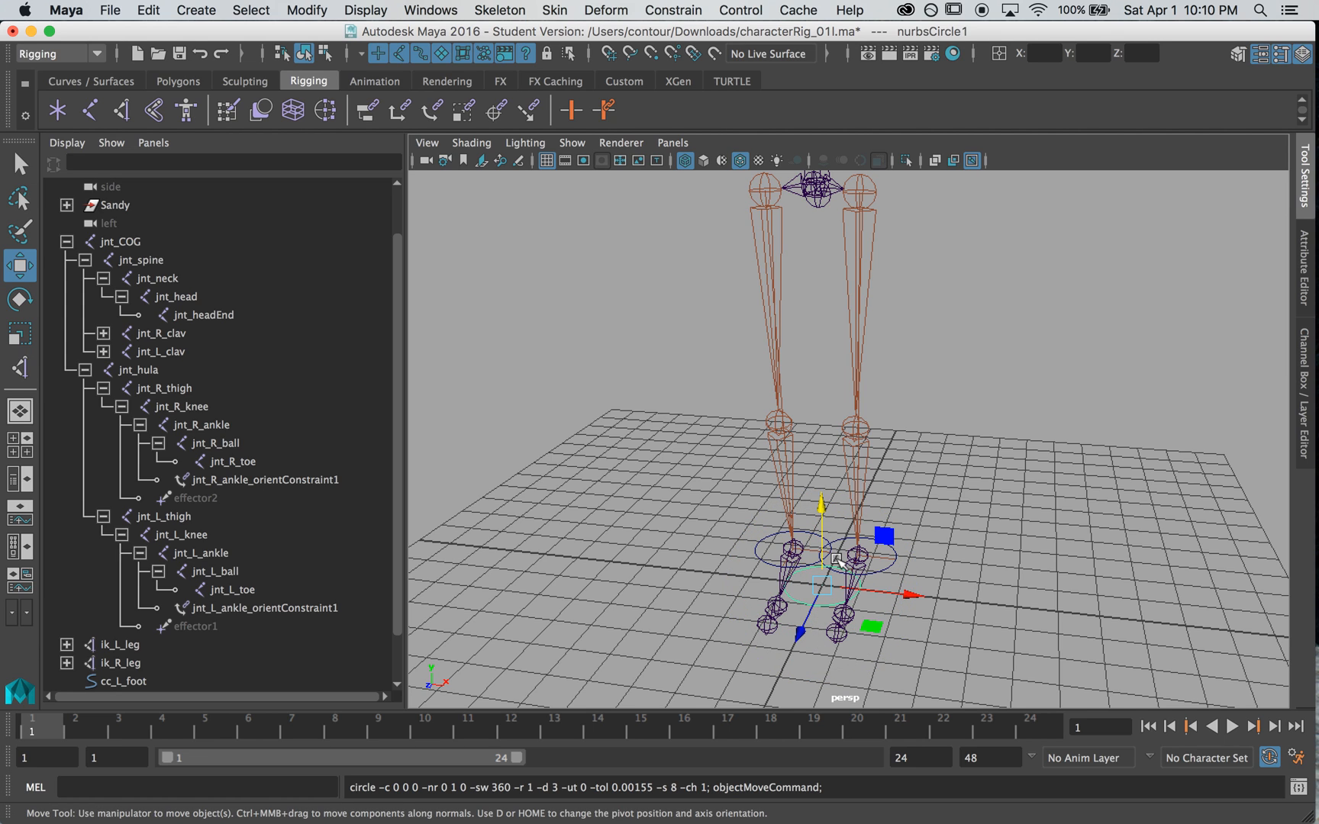
{"action": "left_click_drag", "start_coordinate": [822, 586], "coordinate": [868, 416]}
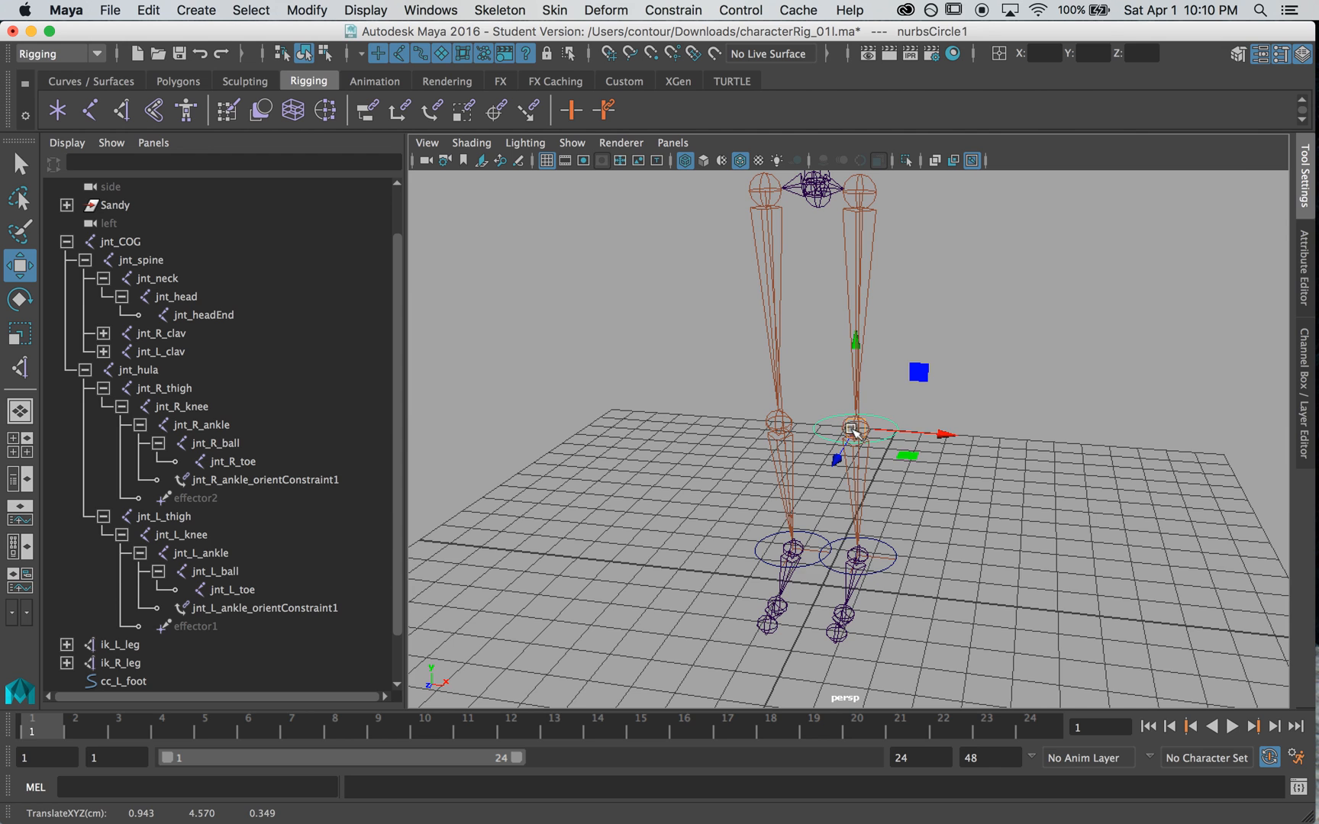
Shape the knee circle into a four-pointed star by scaling four alternate control vertices inward, and return to object mode.
{"action": "key", "text": "f"}
{"action": "right_click_drag", "start_coordinate": [1067, 351], "coordinate": [996, 352]}
{"action": "left_click_drag", "start_coordinate": [976, 393], "coordinate": [975, 392]}
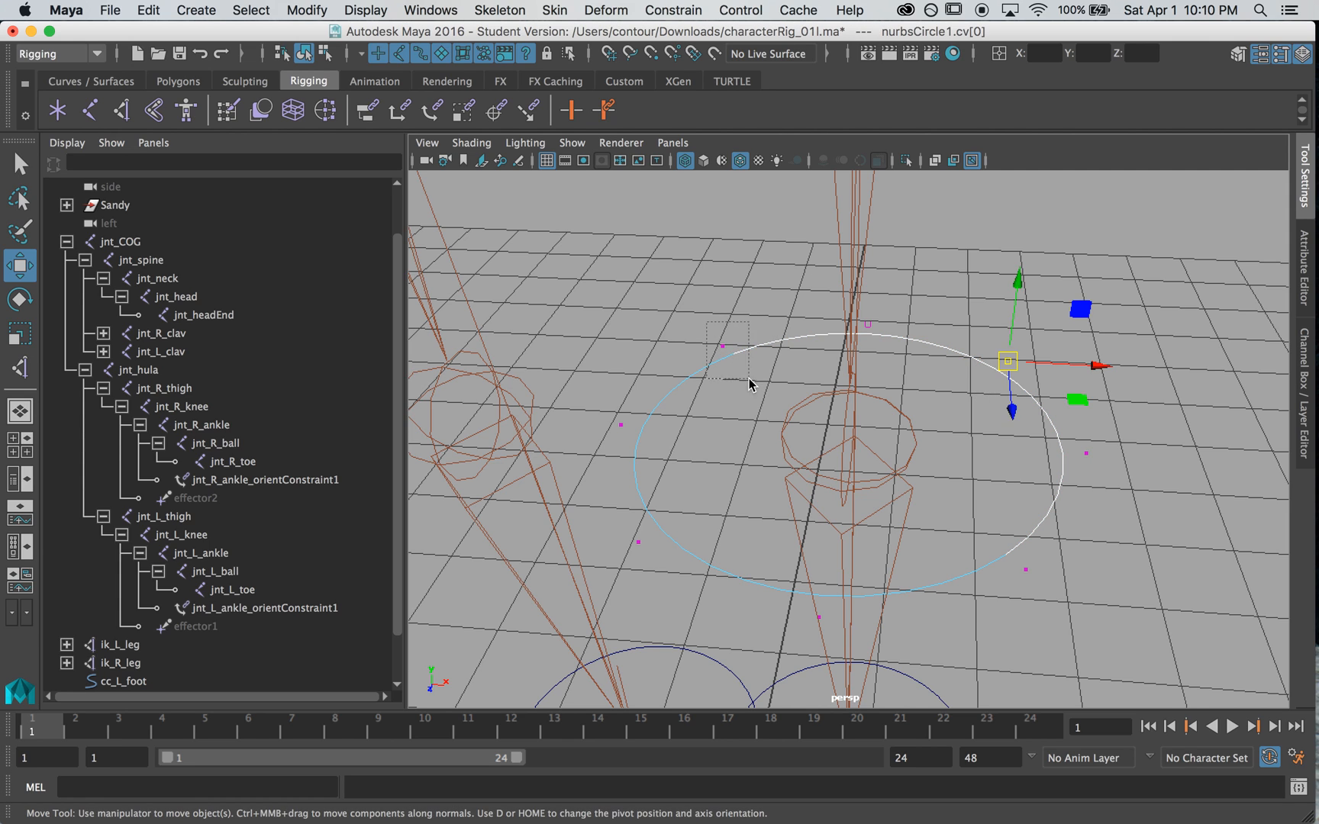
{"action": "left_click_drag", "start_coordinate": [749, 377], "coordinate": [749, 377], "text": "shift"}
{"action": "left_click_drag", "start_coordinate": [654, 565], "coordinate": [631, 535], "text": "shift"}
{"action": "left_click_drag", "start_coordinate": [1002, 539], "coordinate": [1027, 571], "text": "shift"}
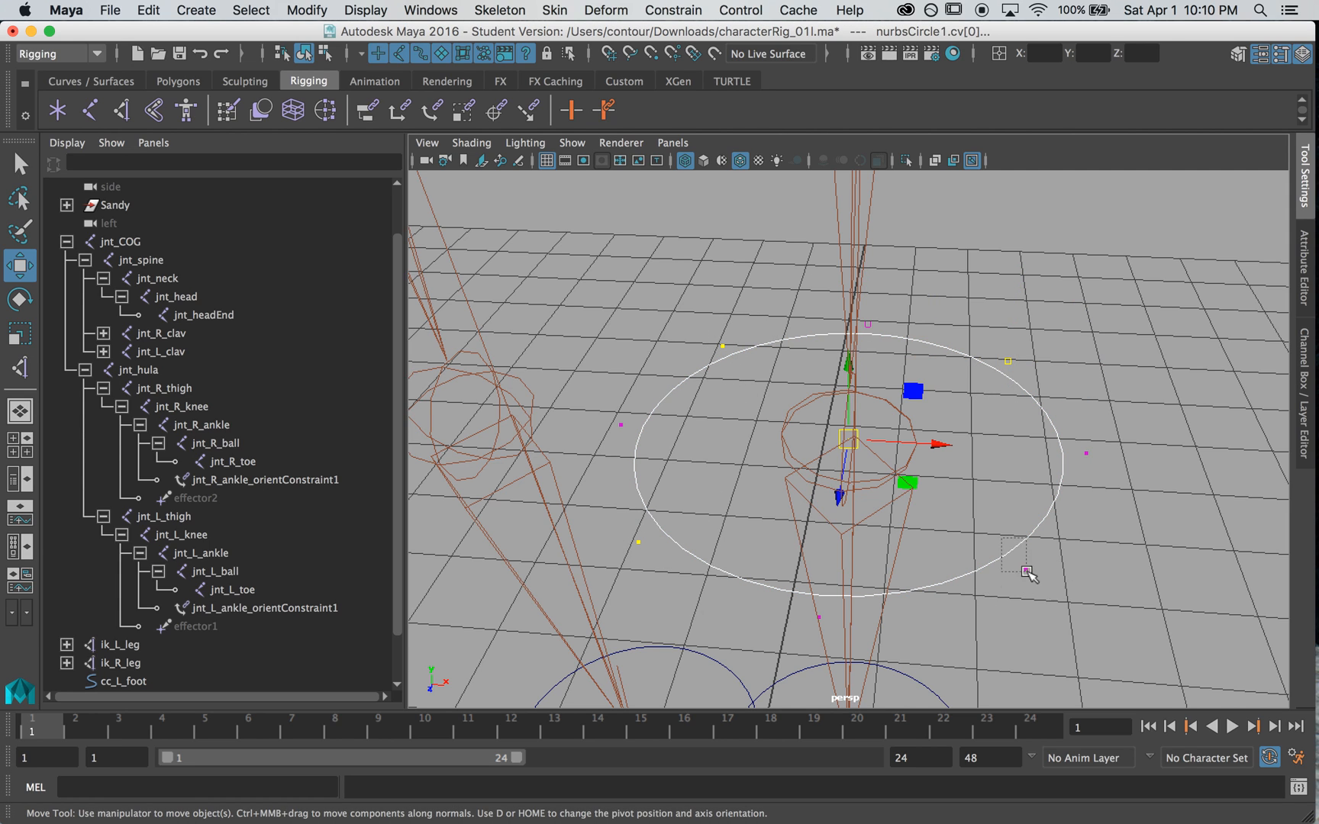
{"action": "key", "text": "r"}
{"action": "left_click_drag", "start_coordinate": [850, 441], "coordinate": [646, 495]}
{"action": "scroll", "coordinate": [964, 491], "scroll_direction": "down", "scroll_amount": 3}
{"action": "key", "text": "q"}
{"action": "left_click", "coordinate": [958, 448]}
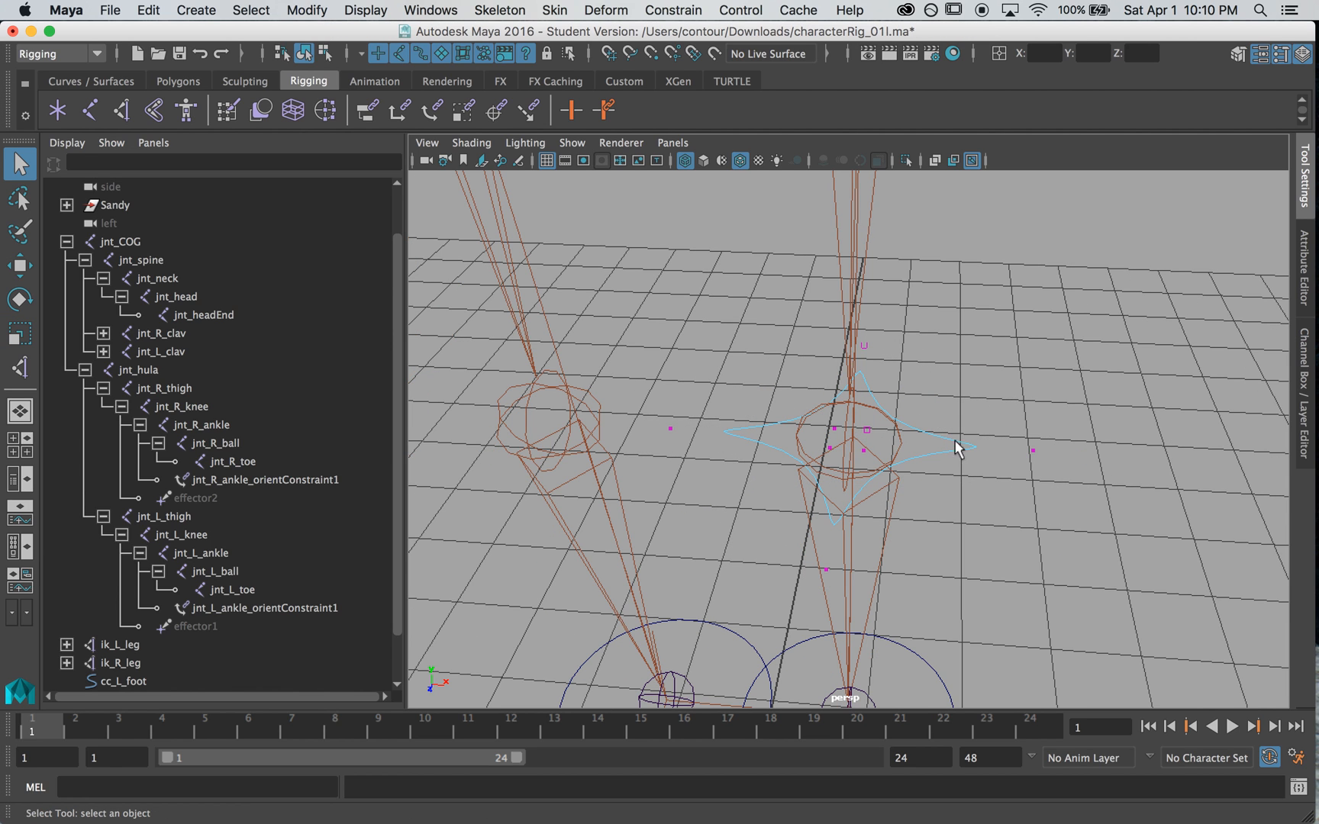
{"action": "right_click_drag", "start_coordinate": [965, 443], "coordinate": [1020, 369]}
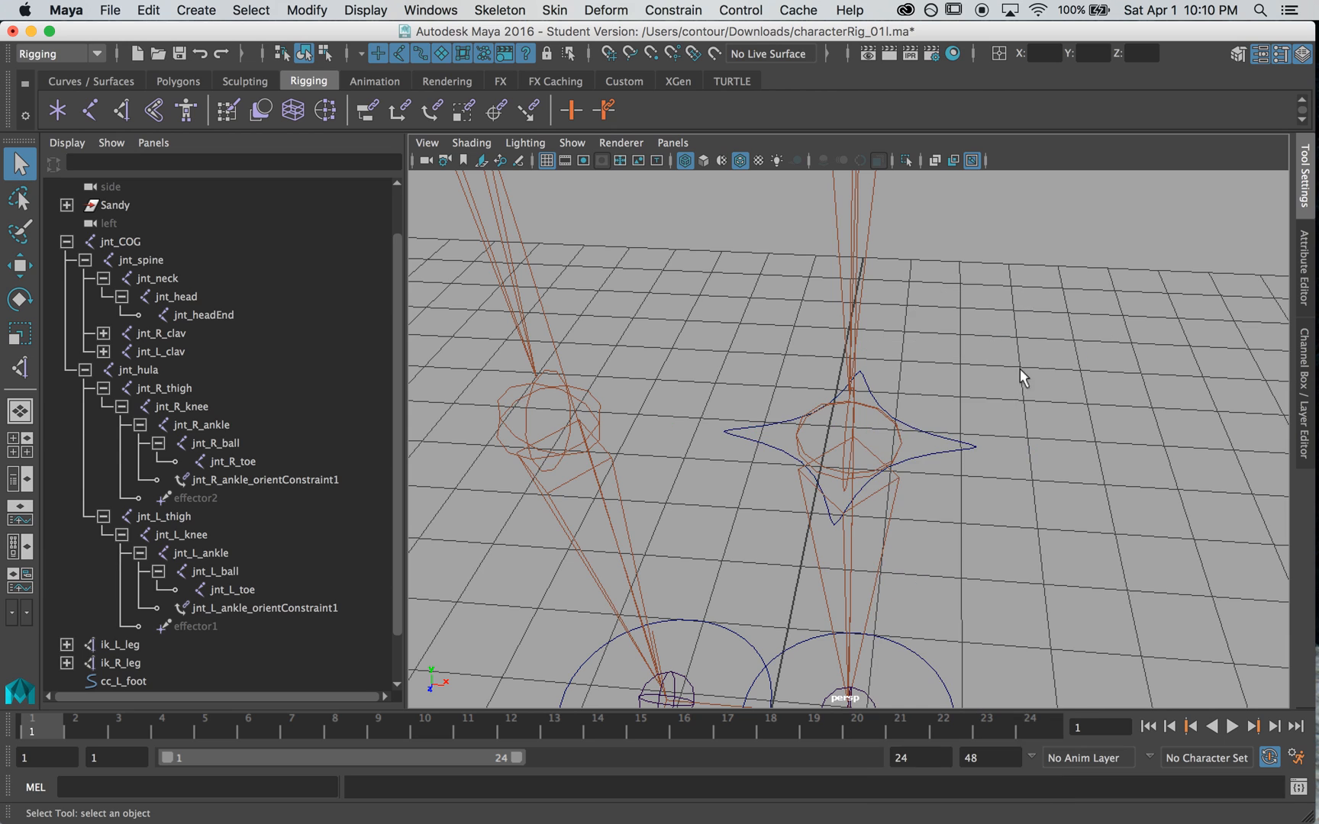
Duplicate the star-shaped curve and snap the copy to the right knee joint.
{"action": "left_click_drag", "start_coordinate": [957, 466], "coordinate": [962, 467]}
{"action": "key", "text": "ctrl+d"}
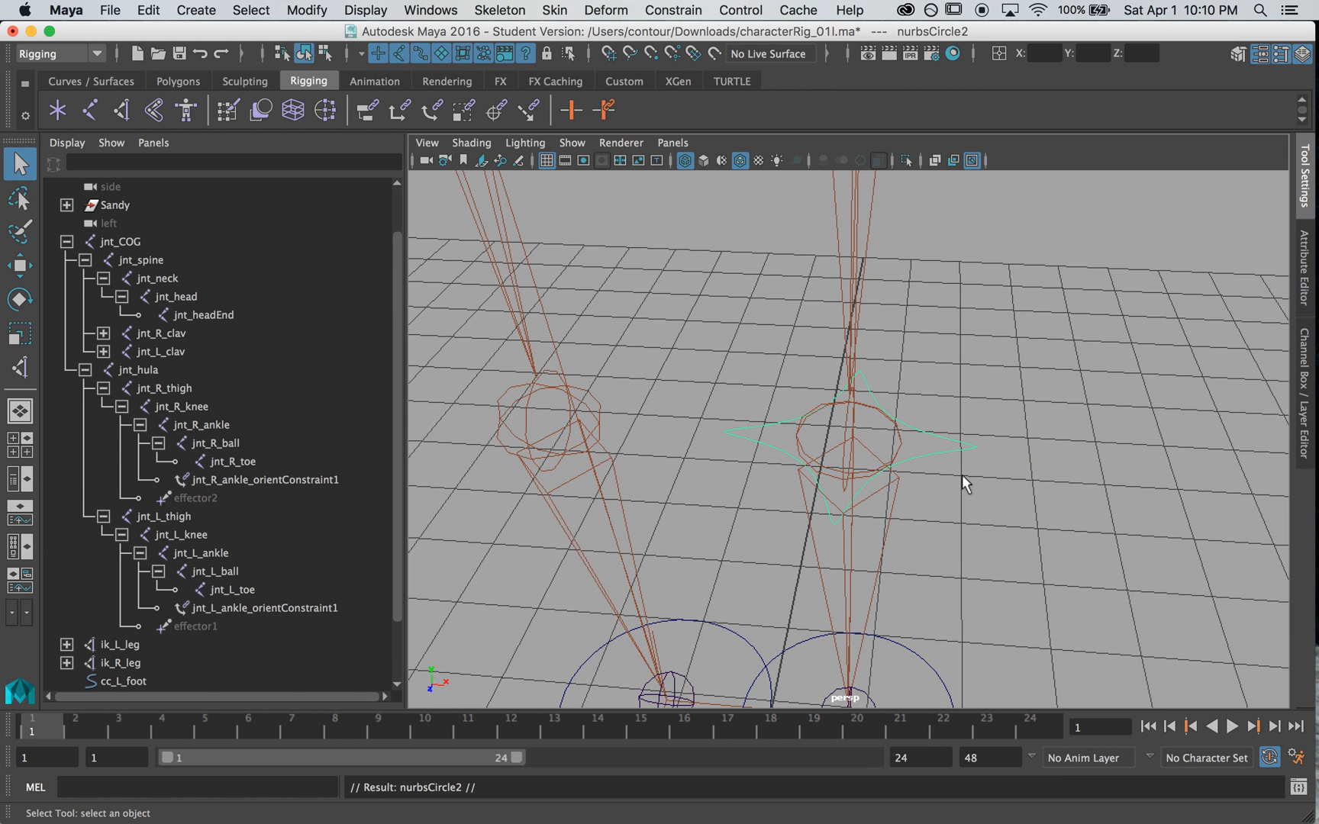
{"action": "key", "text": "w"}
{"action": "left_click_drag", "start_coordinate": [846, 431], "coordinate": [614, 435]}
Freeze the transformations of both star-shaped knee curves and delete their construction history.
{"action": "left_click", "coordinate": [725, 413]}
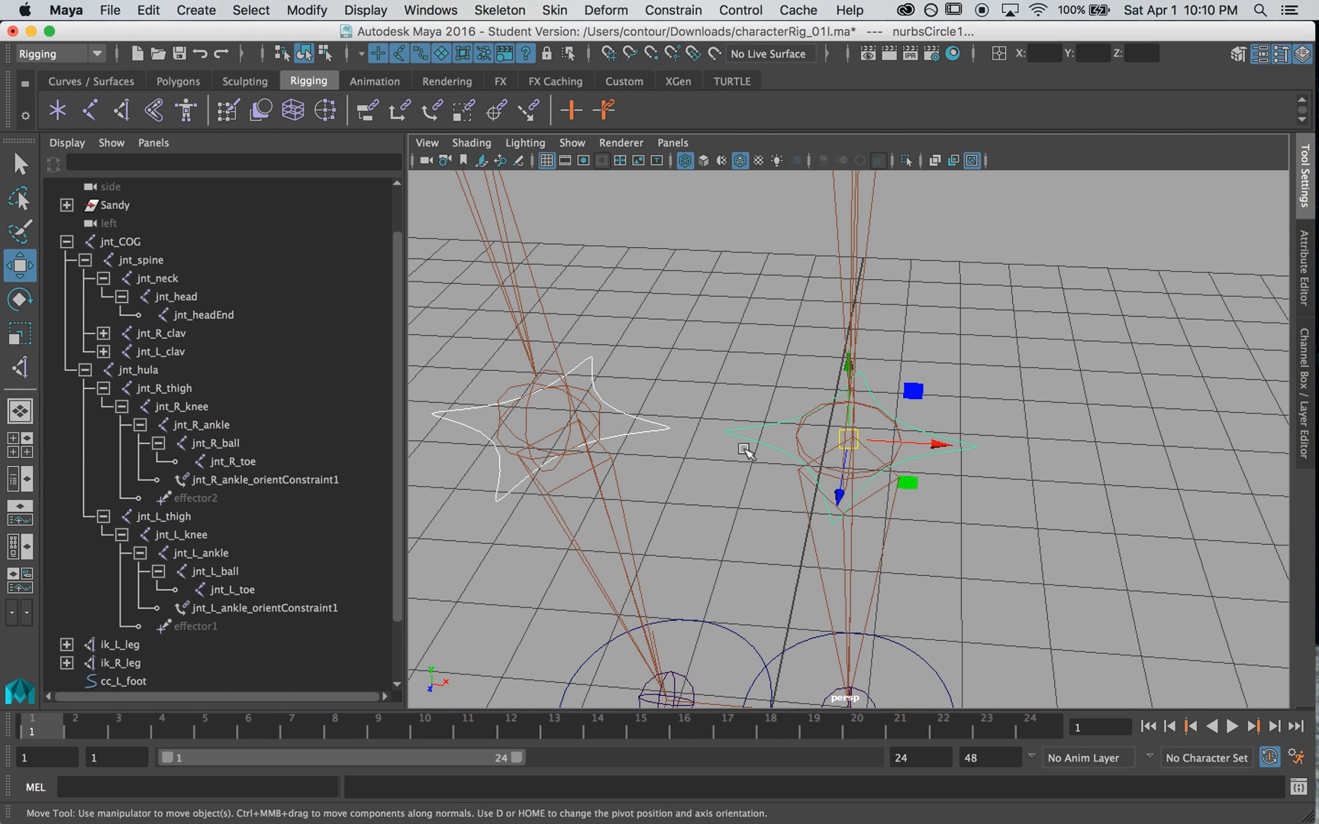
{"action": "left_click", "coordinate": [306, 10]}
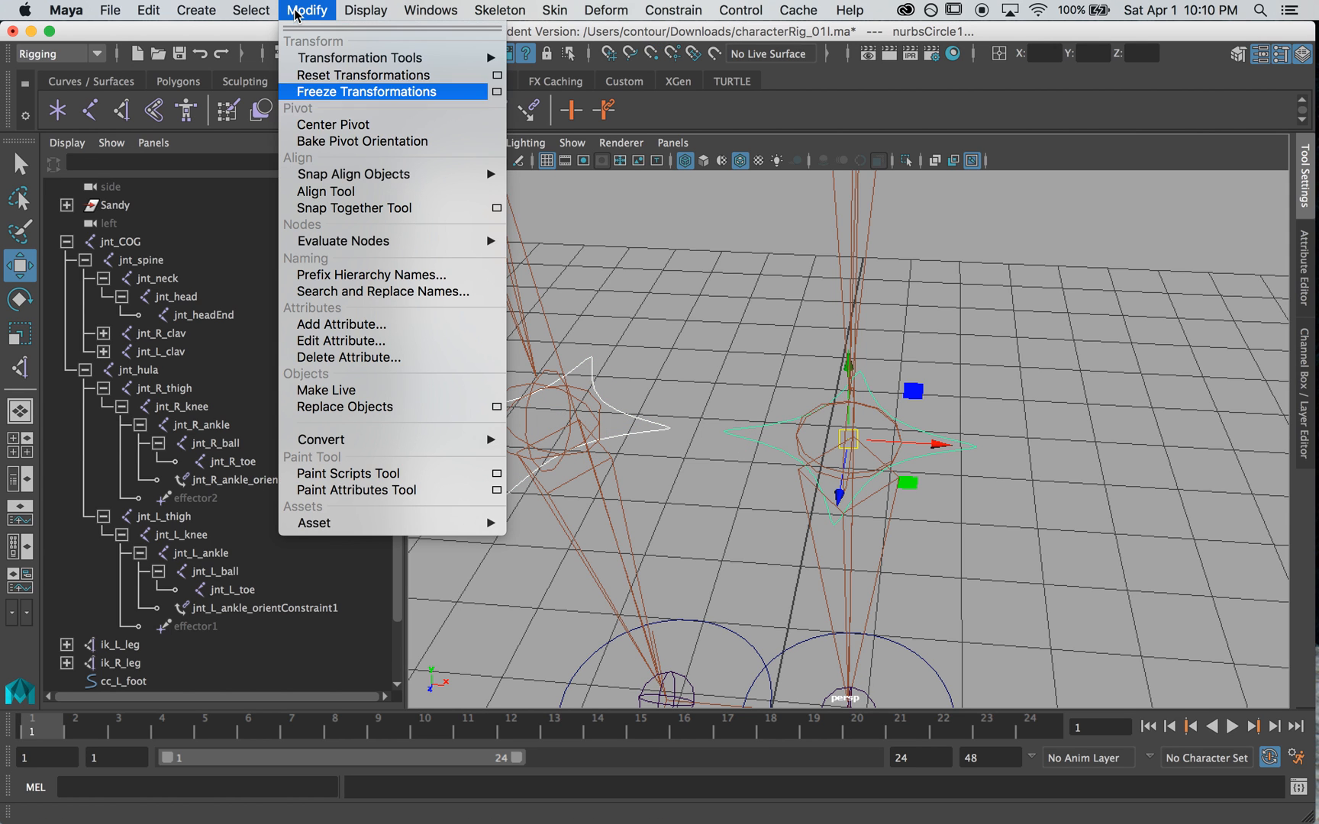
{"action": "left_click", "coordinate": [317, 92]}
{"action": "left_click", "coordinate": [148, 10]}
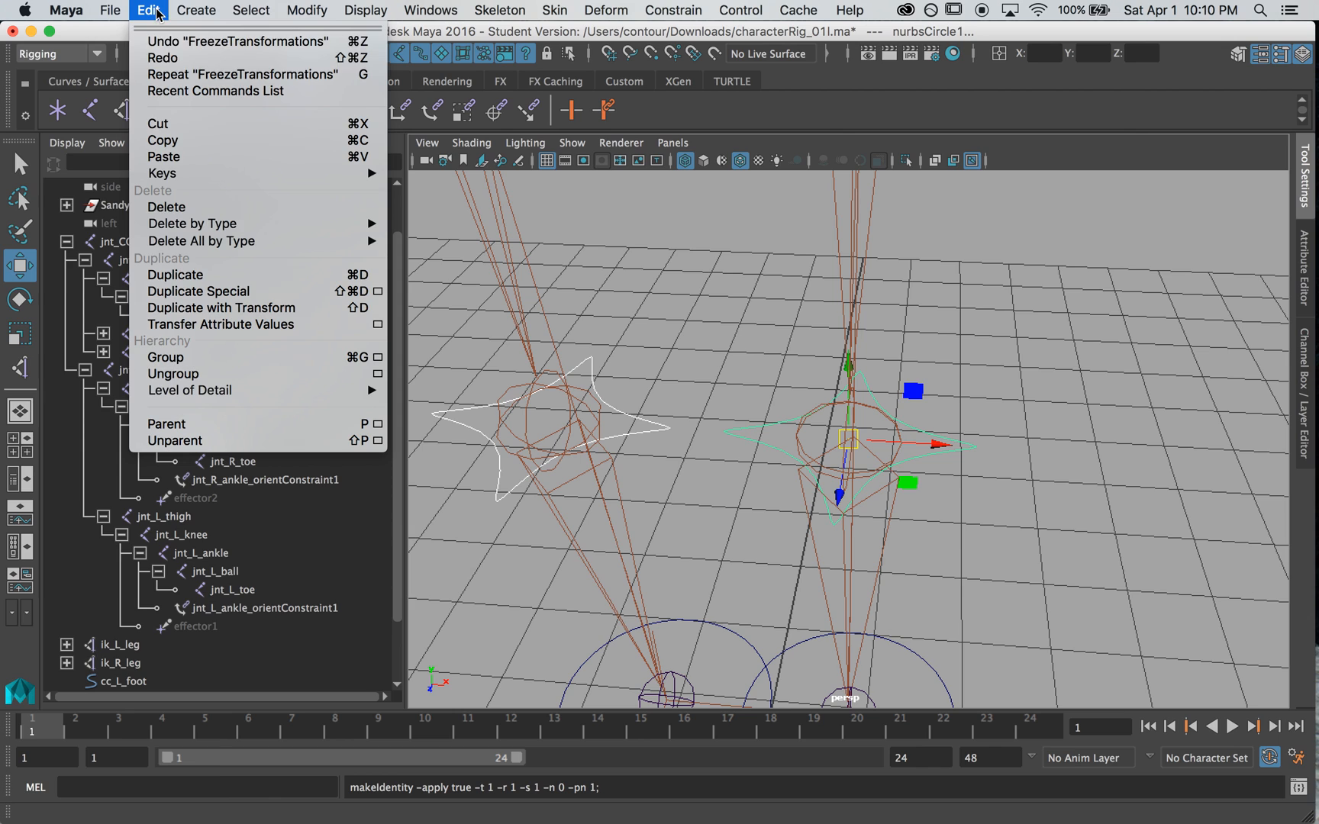
{"action": "mouse_move", "coordinate": [269, 229]}
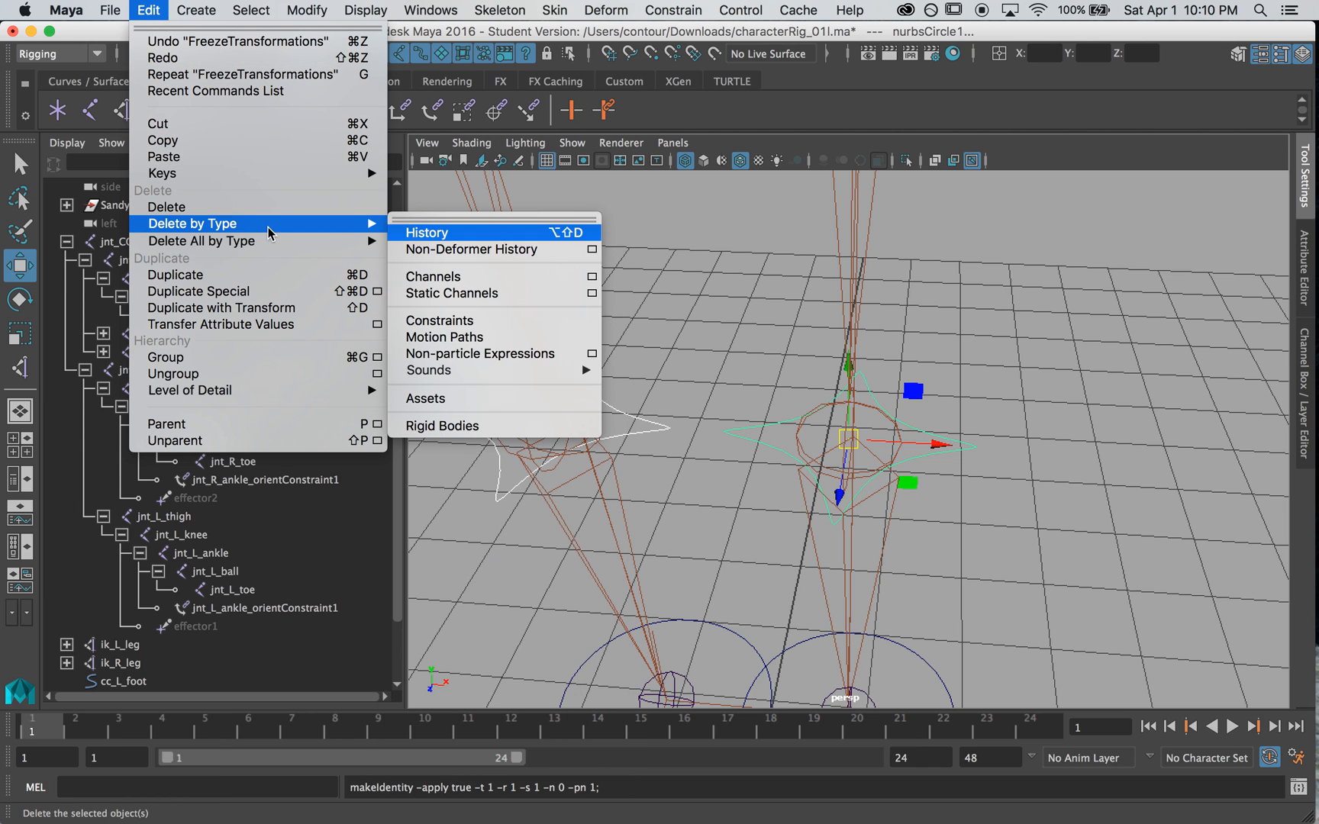
{"action": "left_click", "coordinate": [427, 233]}
Move both star-shaped curves forward along Z so they sit in front of the knees.
{"action": "scroll", "coordinate": [653, 420], "scroll_direction": "down", "scroll_amount": 3}
{"action": "right_click_drag", "start_coordinate": [653, 421], "coordinate": [752, 416], "text": "alt"}
{"action": "left_click_drag", "start_coordinate": [771, 408], "coordinate": [664, 372], "text": "alt"}
{"action": "left_click_drag", "start_coordinate": [784, 485], "coordinate": [839, 515], "text": "alt"}
{"action": "left_click_drag", "start_coordinate": [762, 458], "coordinate": [443, 503]}
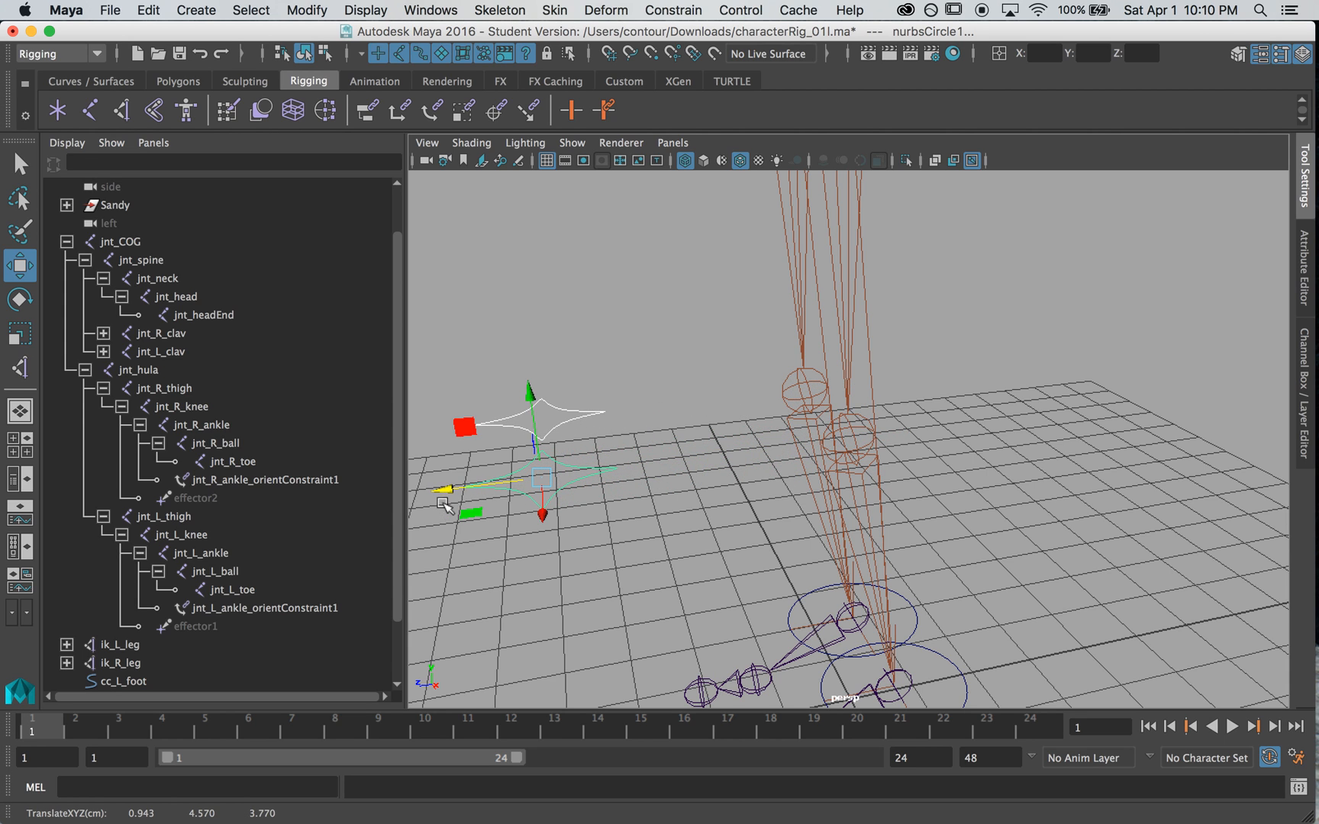
Rotate both star curves upright to face forward and freeze their transformations.
{"action": "key", "text": "e"}
{"action": "left_click_drag", "start_coordinate": [680, 340], "coordinate": [420, 360]}
{"action": "left_click_drag", "start_coordinate": [568, 384], "coordinate": [759, 347], "text": "alt"}
{"action": "left_click", "coordinate": [307, 10]}
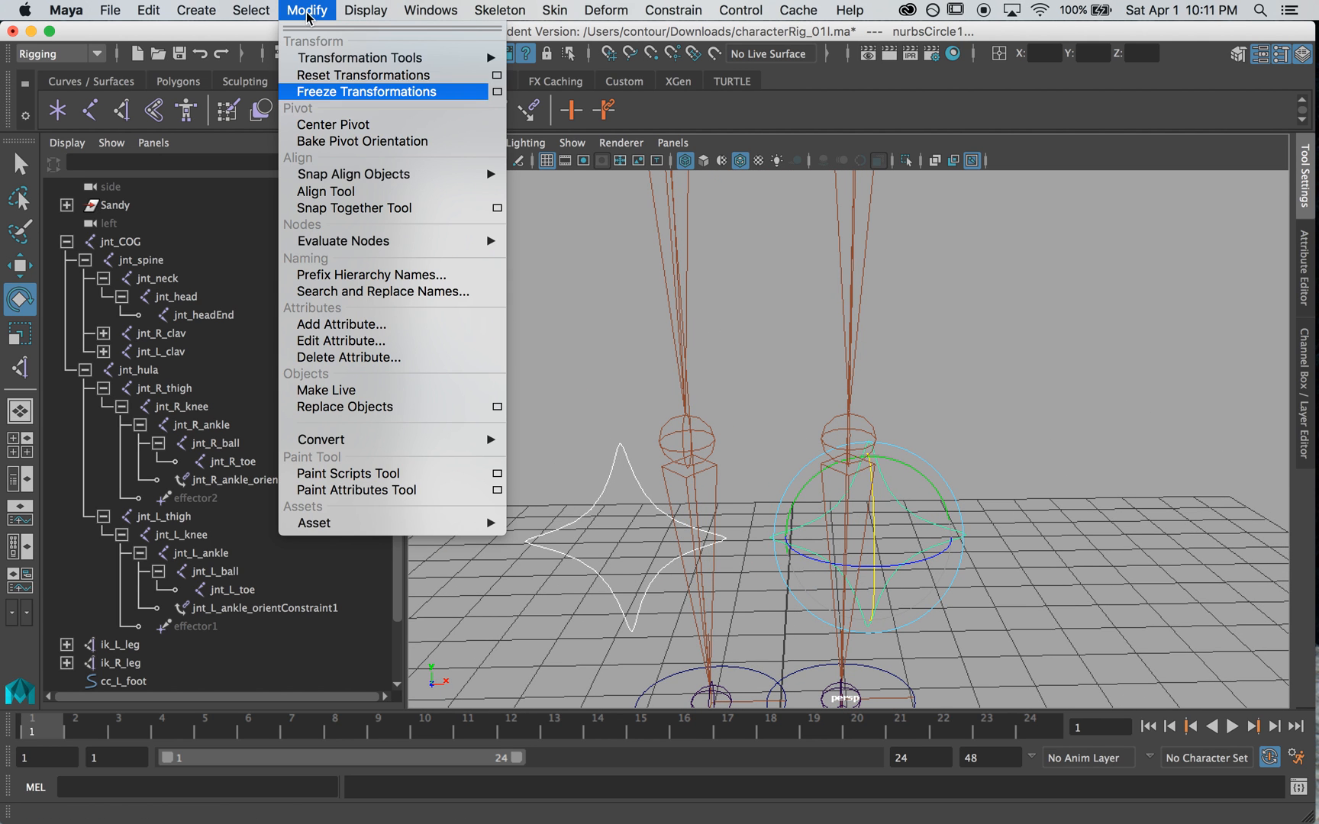
{"action": "left_click", "coordinate": [335, 91]}
Add a pole vector constraint from the left star curve to ik_L_leg.
{"action": "key", "text": "q"}
{"action": "left_click", "coordinate": [1023, 493]}
{"action": "left_click_drag", "start_coordinate": [937, 554], "coordinate": [938, 555]}
{"action": "right_click_drag", "start_coordinate": [1042, 481], "coordinate": [465, 554], "text": "alt"}
{"action": "left_click_drag", "start_coordinate": [848, 471], "coordinate": [872, 451], "text": "alt"}
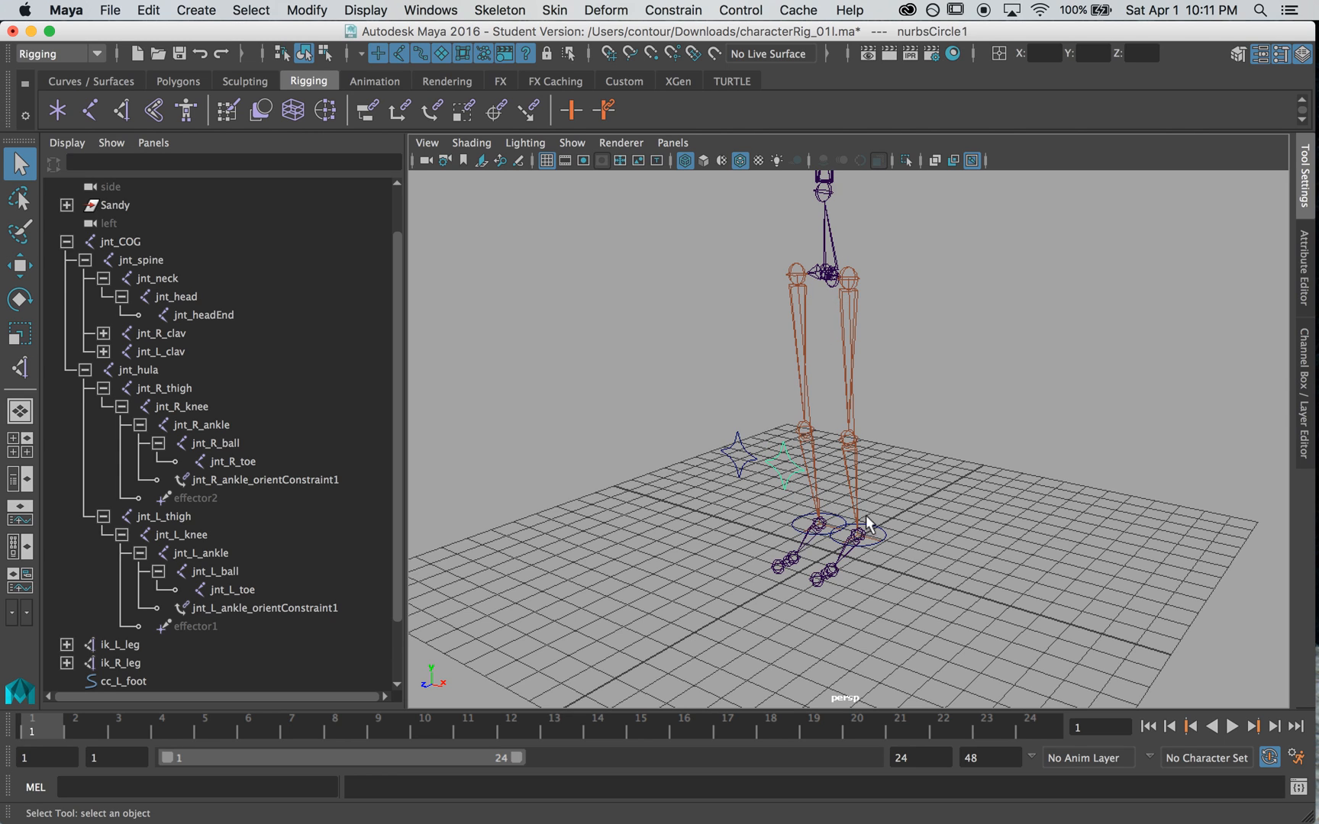
{"action": "left_click", "coordinate": [872, 538]}
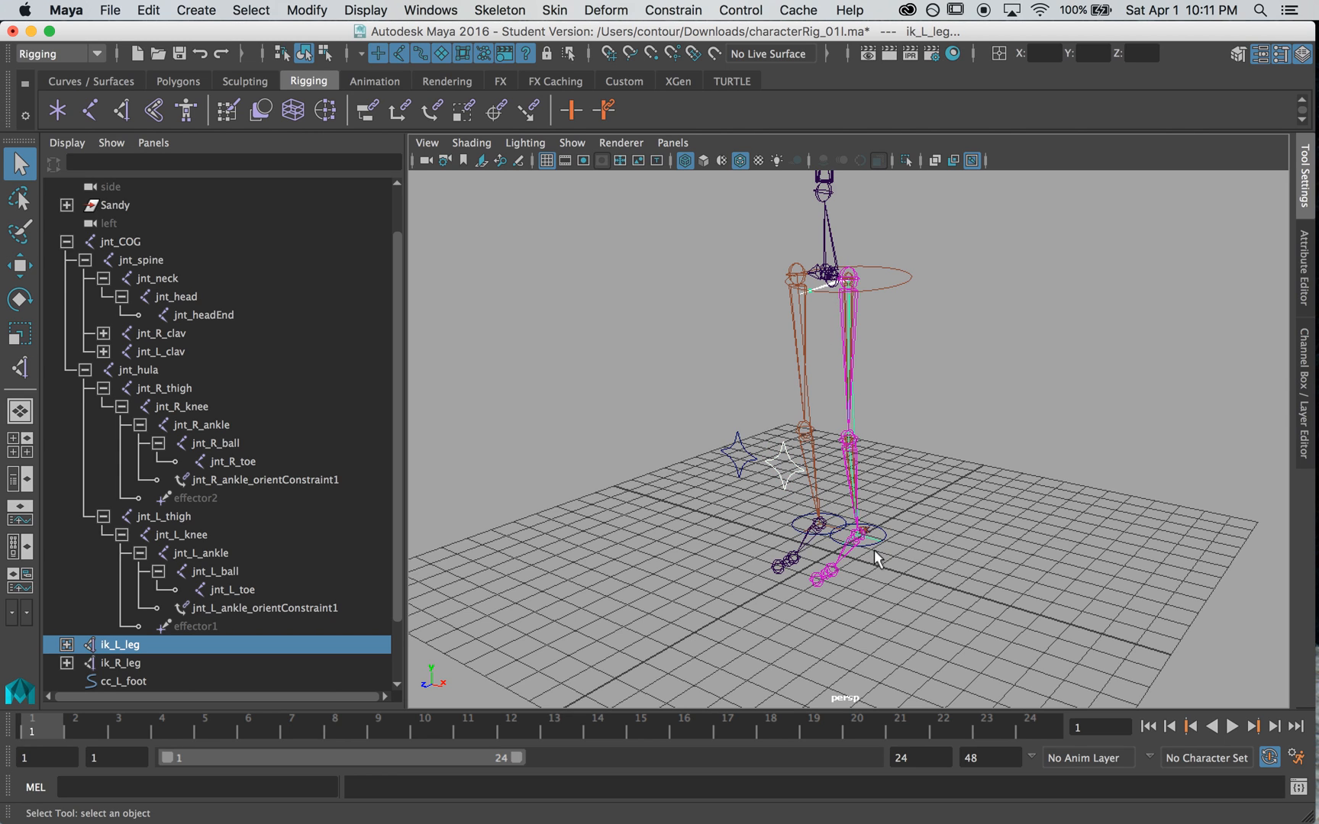
{"action": "left_click", "coordinate": [673, 10]}
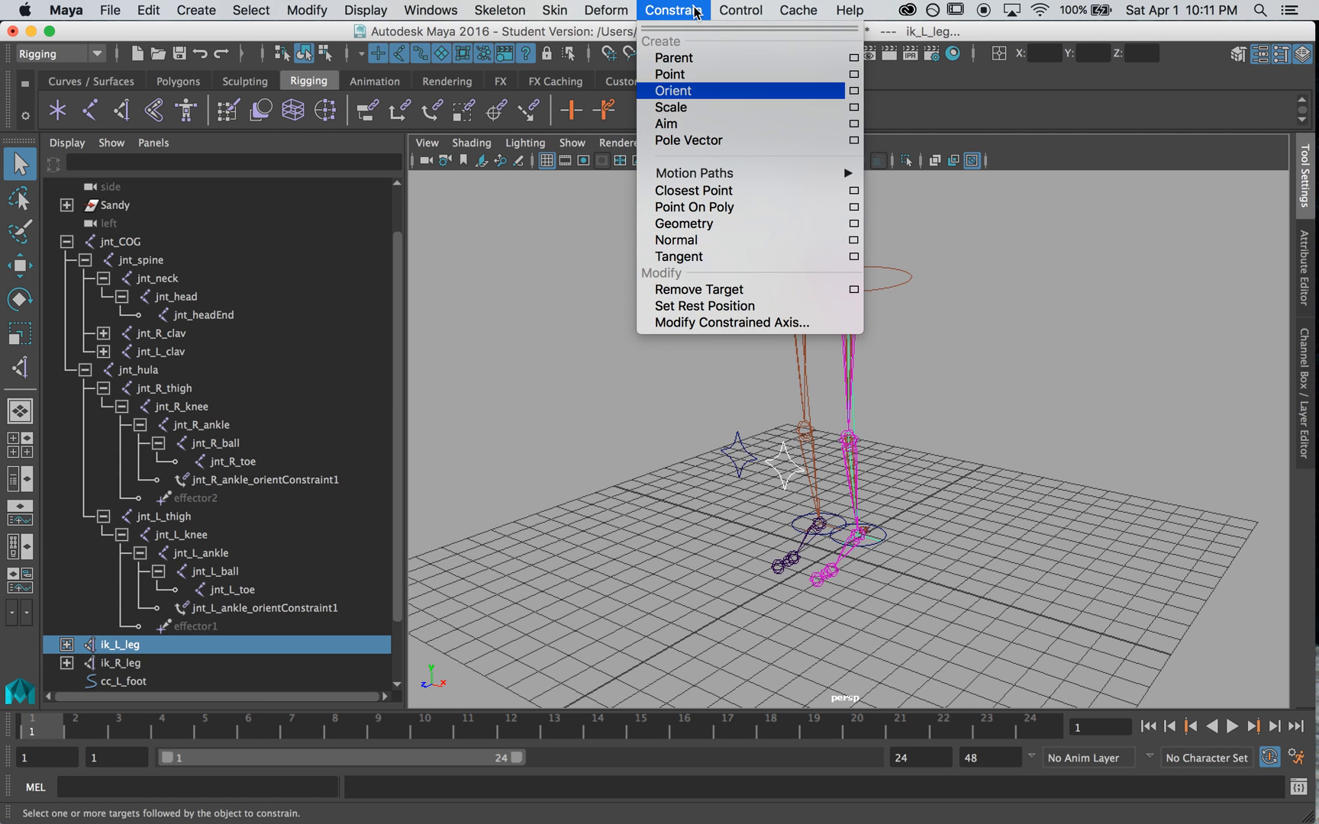
{"action": "left_click", "coordinate": [709, 143]}
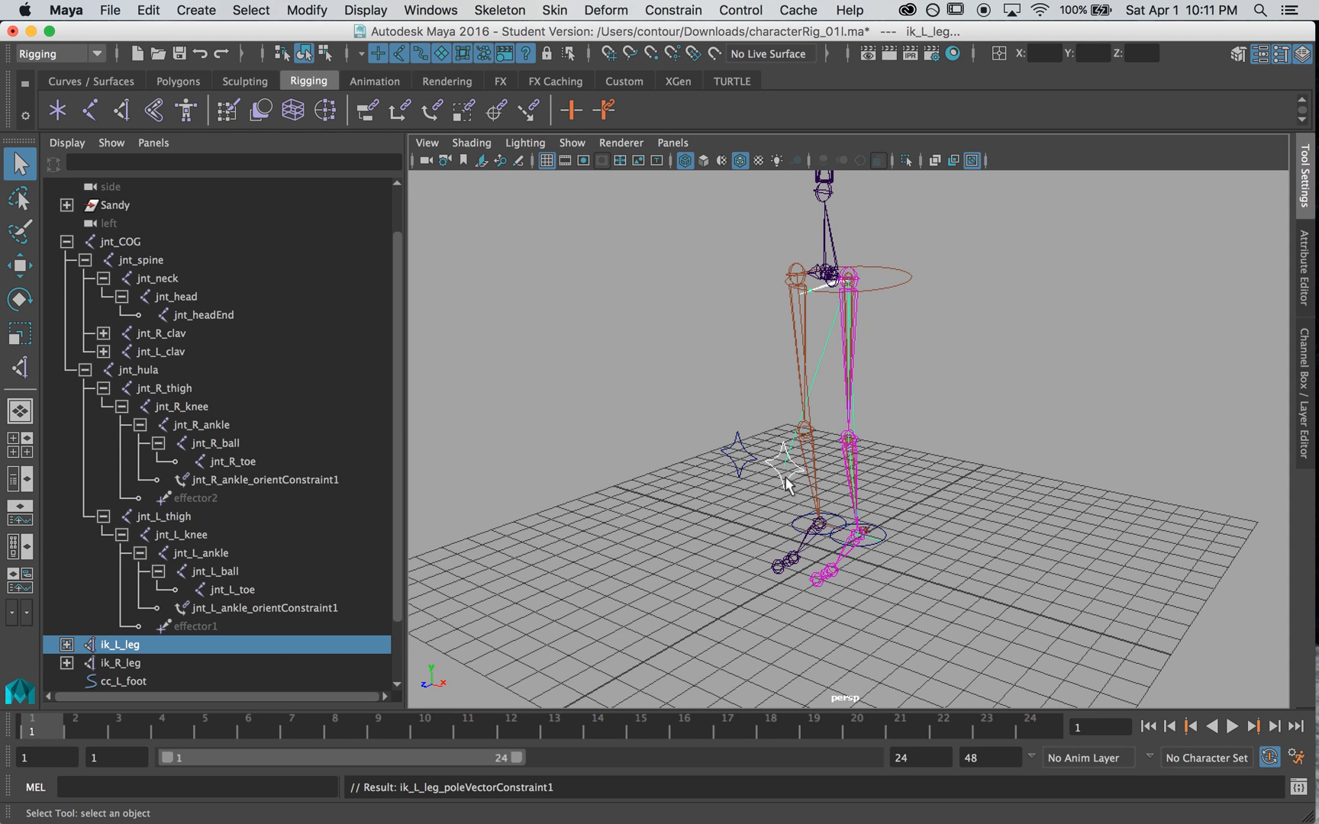
Add the same pole vector constraint from the right star curve to ik_R_leg.
{"action": "left_click", "coordinate": [760, 450]}
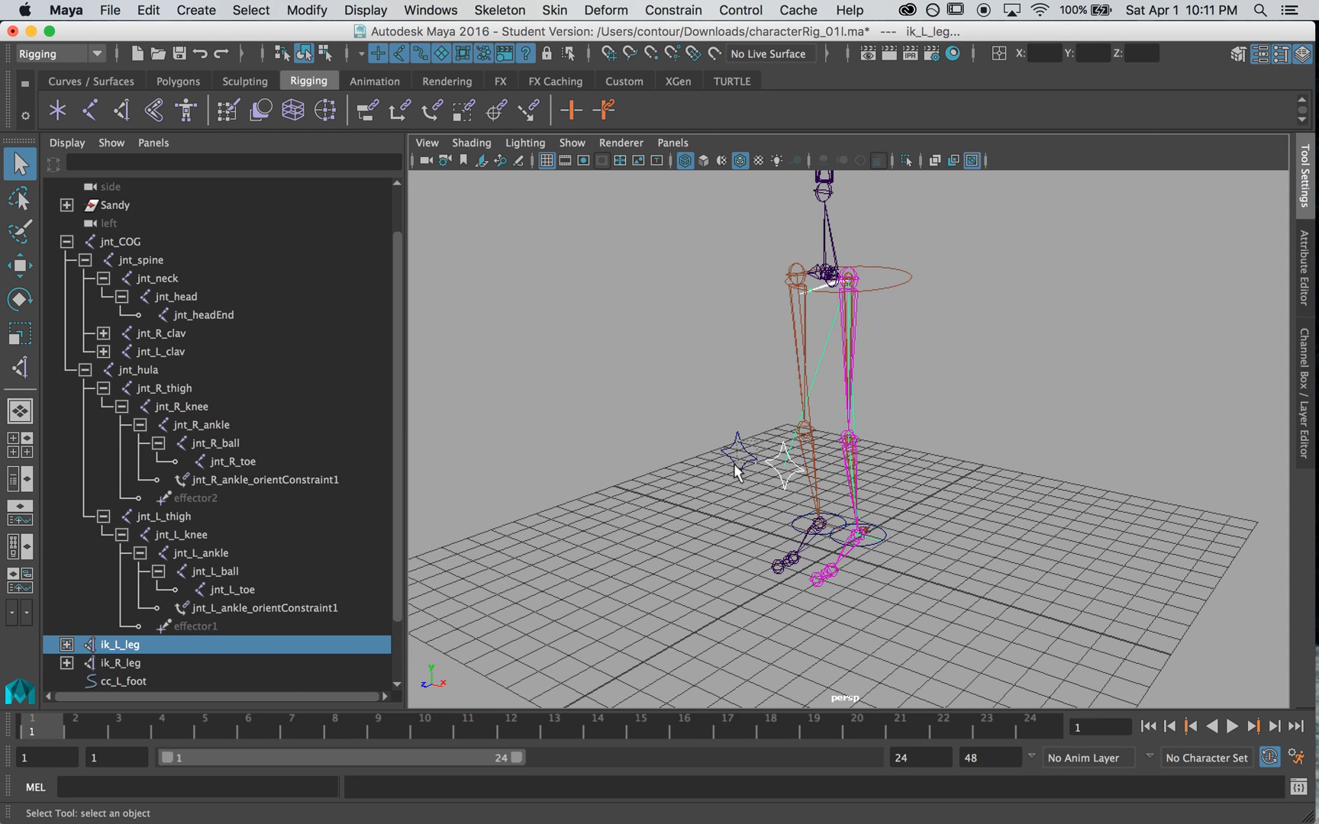
{"action": "left_click", "coordinate": [830, 527], "text": "shift"}
{"action": "key", "text": "g"}
Test the leg setup by raising the foot controls and moving the star-shaped knee controls sideways, and undo the moves.
{"action": "left_click_drag", "start_coordinate": [746, 474], "coordinate": [858, 548], "text": "alt"}
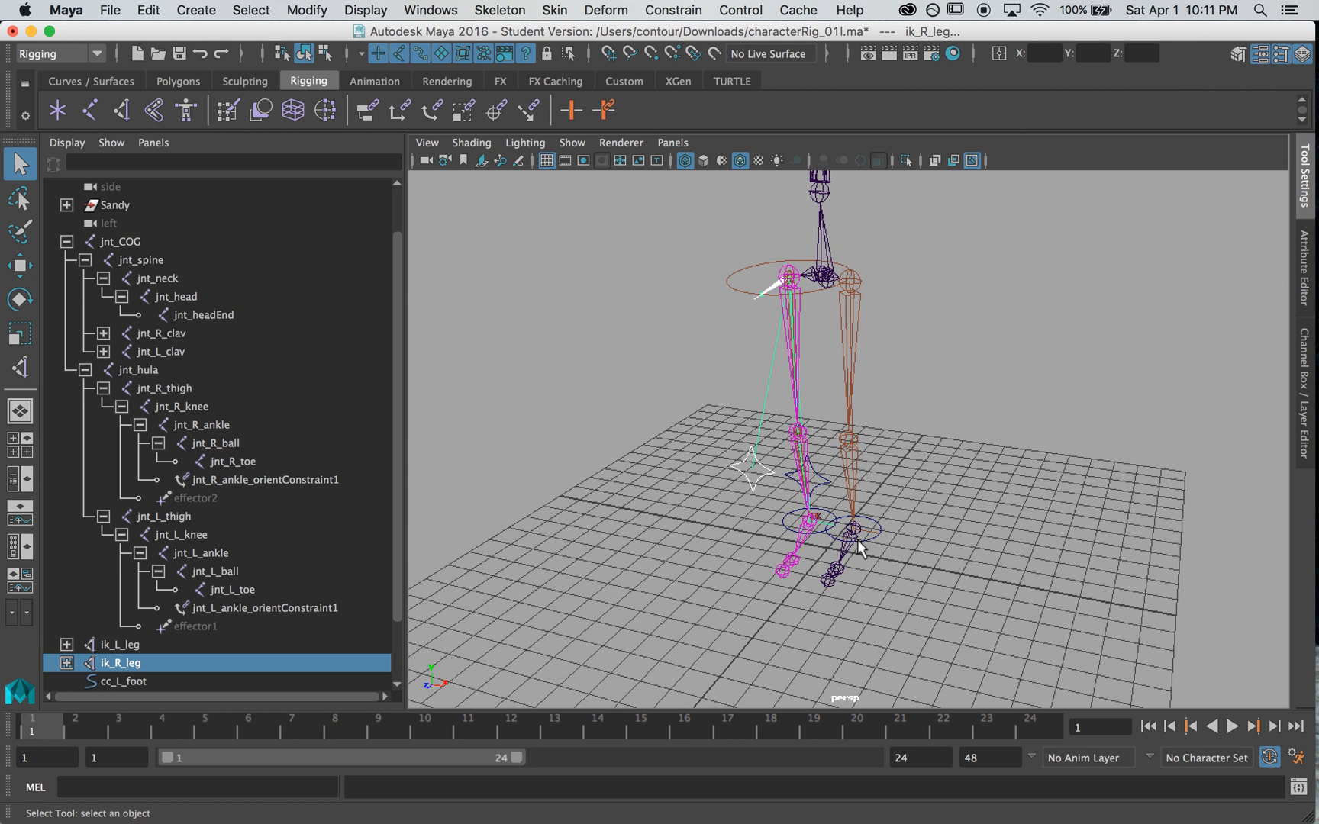
{"action": "left_click", "coordinate": [832, 538]}
{"action": "key", "text": "w"}
{"action": "left_click_drag", "start_coordinate": [812, 434], "coordinate": [809, 364]}
{"action": "left_click_drag", "start_coordinate": [724, 454], "coordinate": [755, 481]}
{"action": "key", "text": "q"}
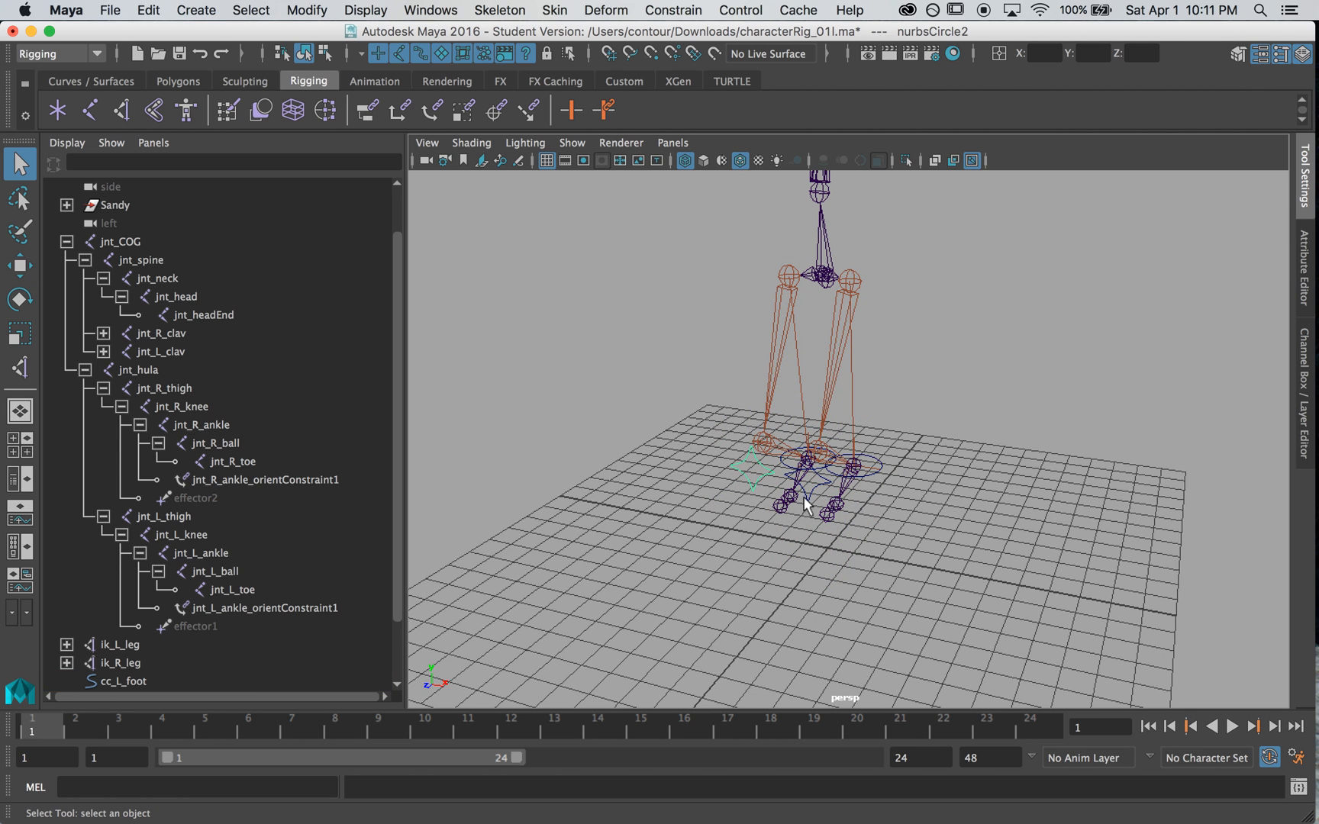
{"action": "left_click", "coordinate": [811, 500], "text": "shift"}
{"action": "key", "text": "w"}
{"action": "left_click_drag", "start_coordinate": [881, 489], "coordinate": [966, 493]}
{"action": "key", "text": "super+z"}
{"action": "key", "text": "super+z"}
{"action": "key", "text": "super+z"}
{"action": "key", "text": "super+z"}
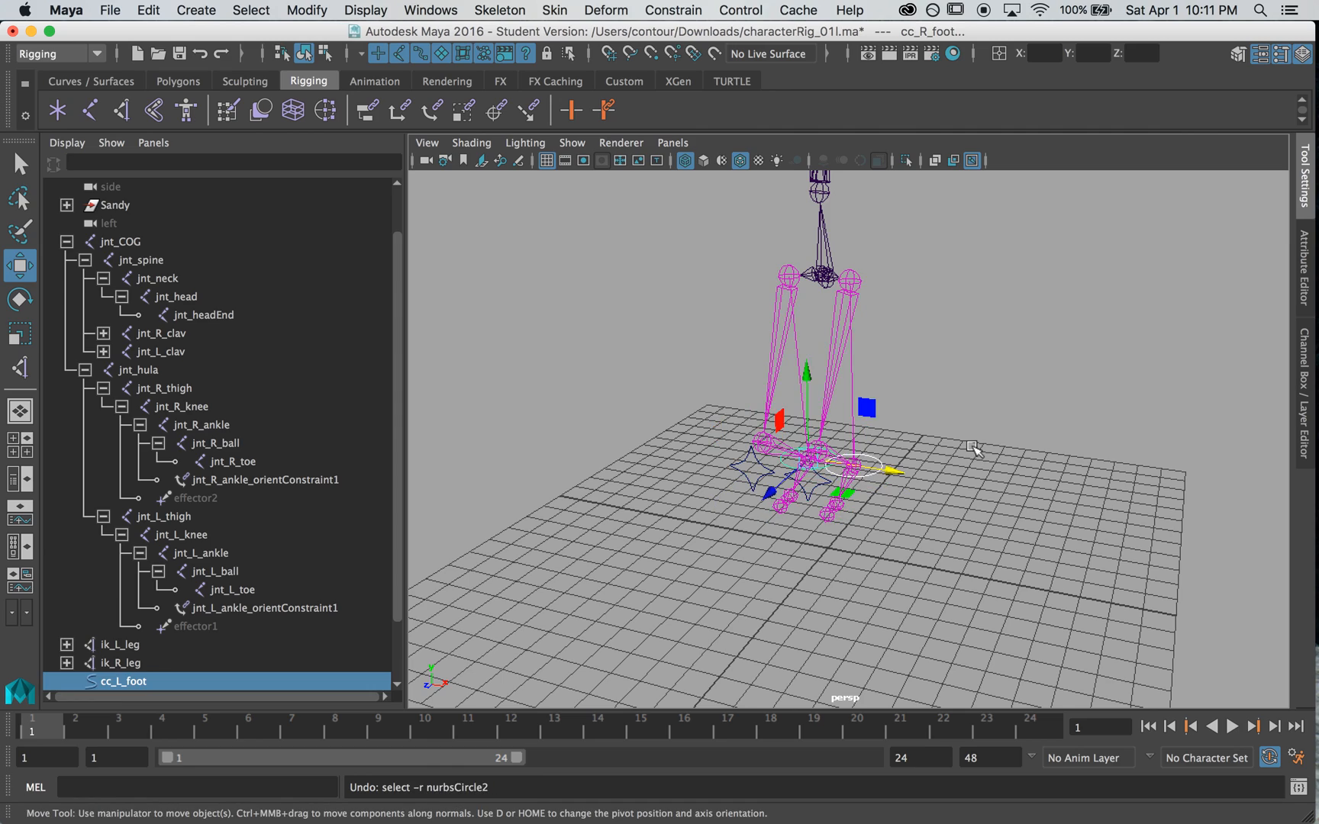
{"action": "left_click", "coordinate": [974, 440]}
Create a NURBS circle and snap it to the hula joint at the hips.
{"action": "left_click_drag", "start_coordinate": [957, 433], "coordinate": [840, 401], "text": "alt"}
{"action": "middle_click_drag", "start_coordinate": [885, 344], "coordinate": [890, 427], "text": "alt"}
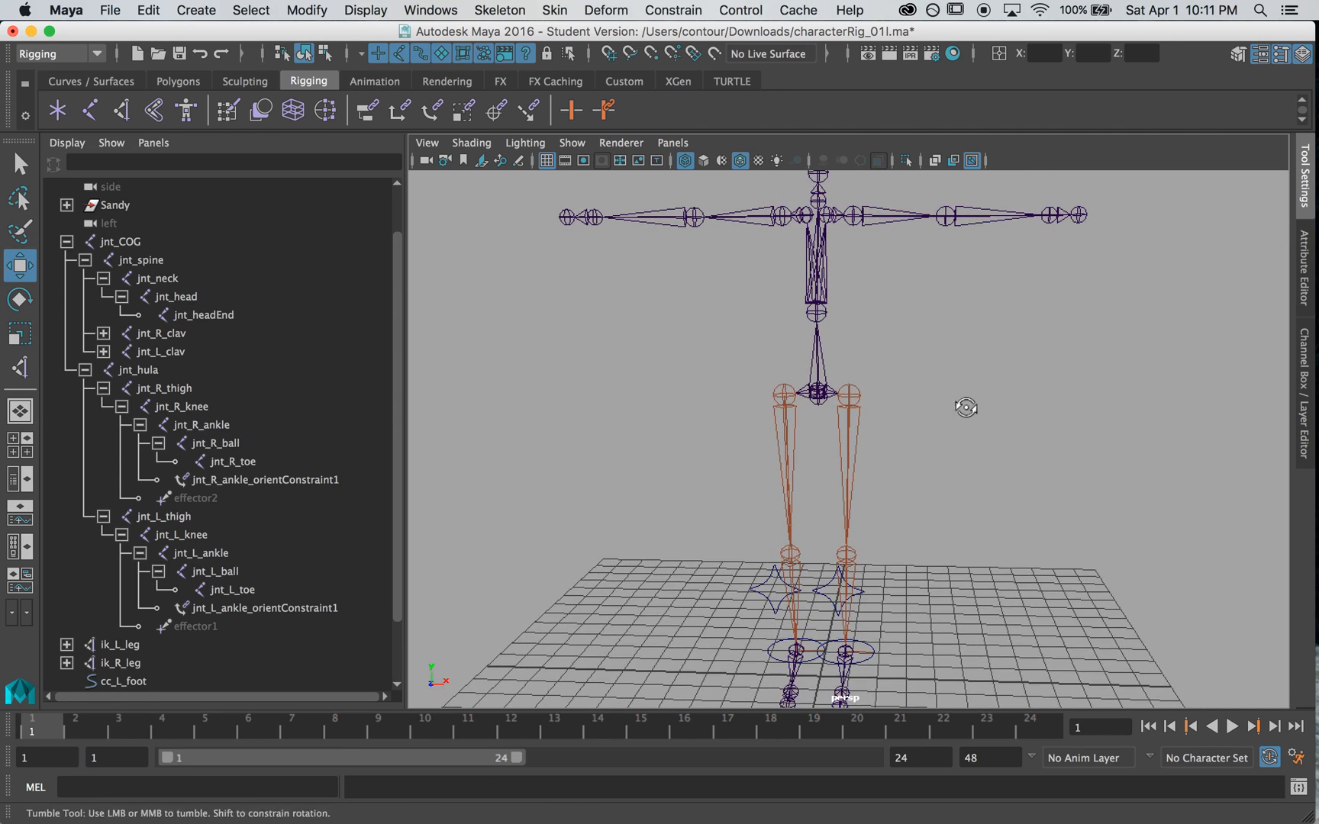
{"action": "left_click_drag", "start_coordinate": [965, 407], "coordinate": [957, 425], "text": "alt"}
{"action": "left_click", "coordinate": [203, 9]}
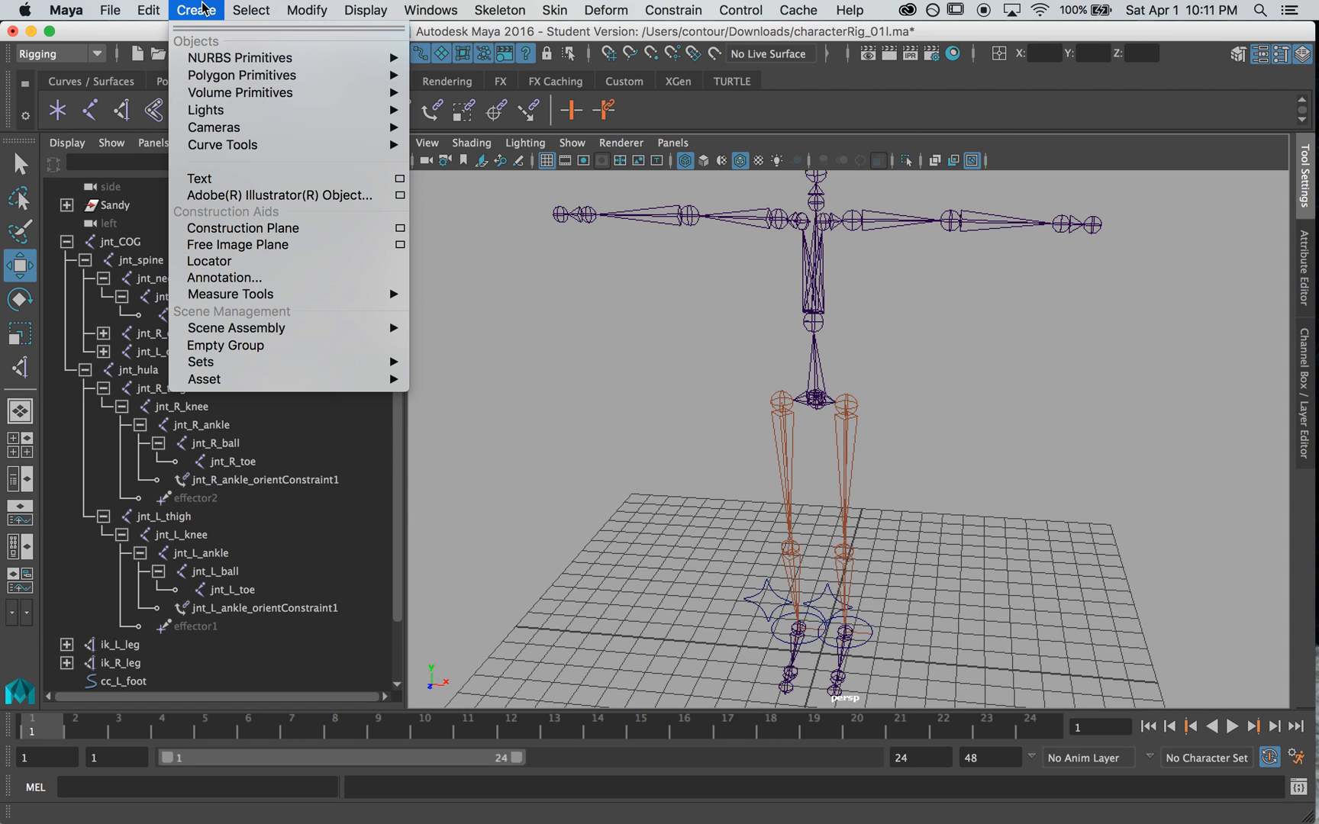
{"action": "mouse_move", "coordinate": [226, 58]}
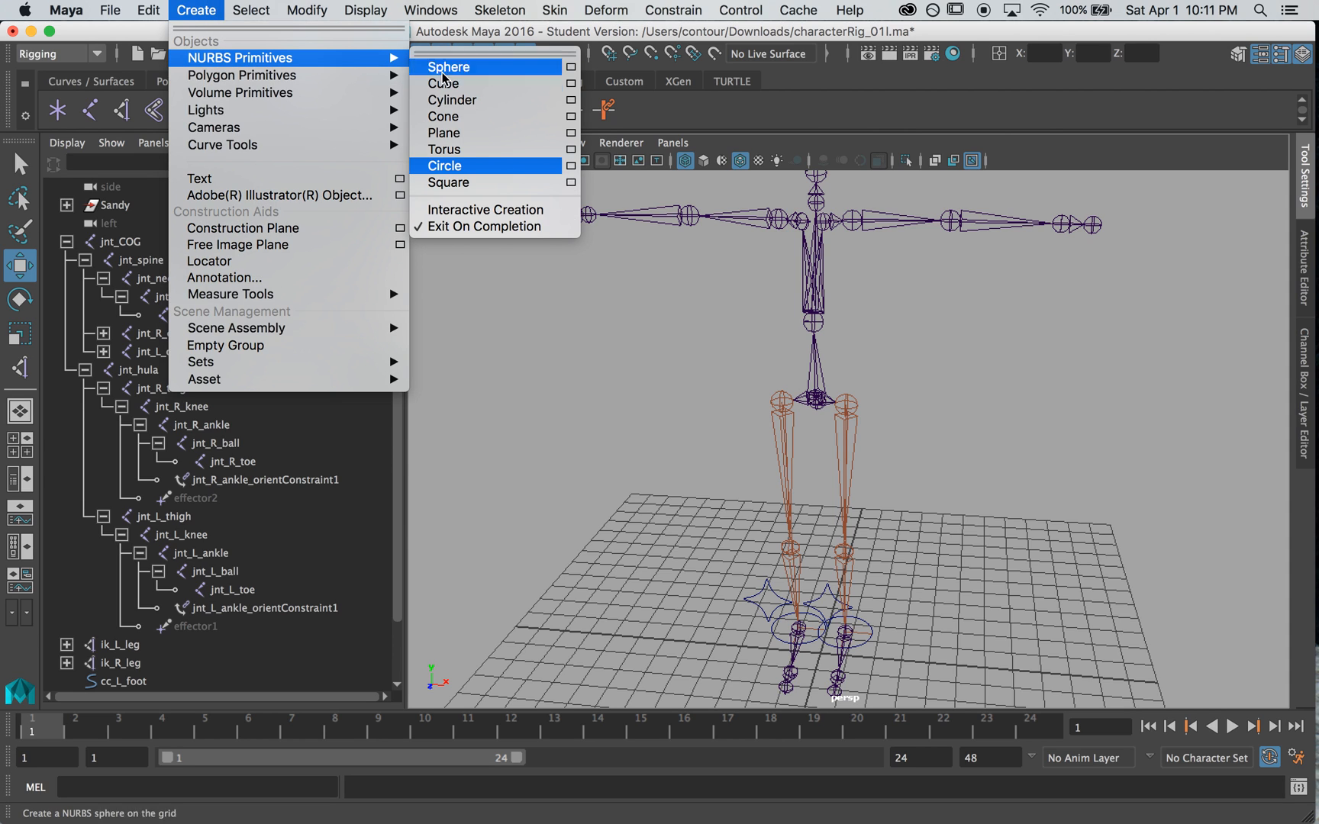
{"action": "left_click", "coordinate": [455, 176]}
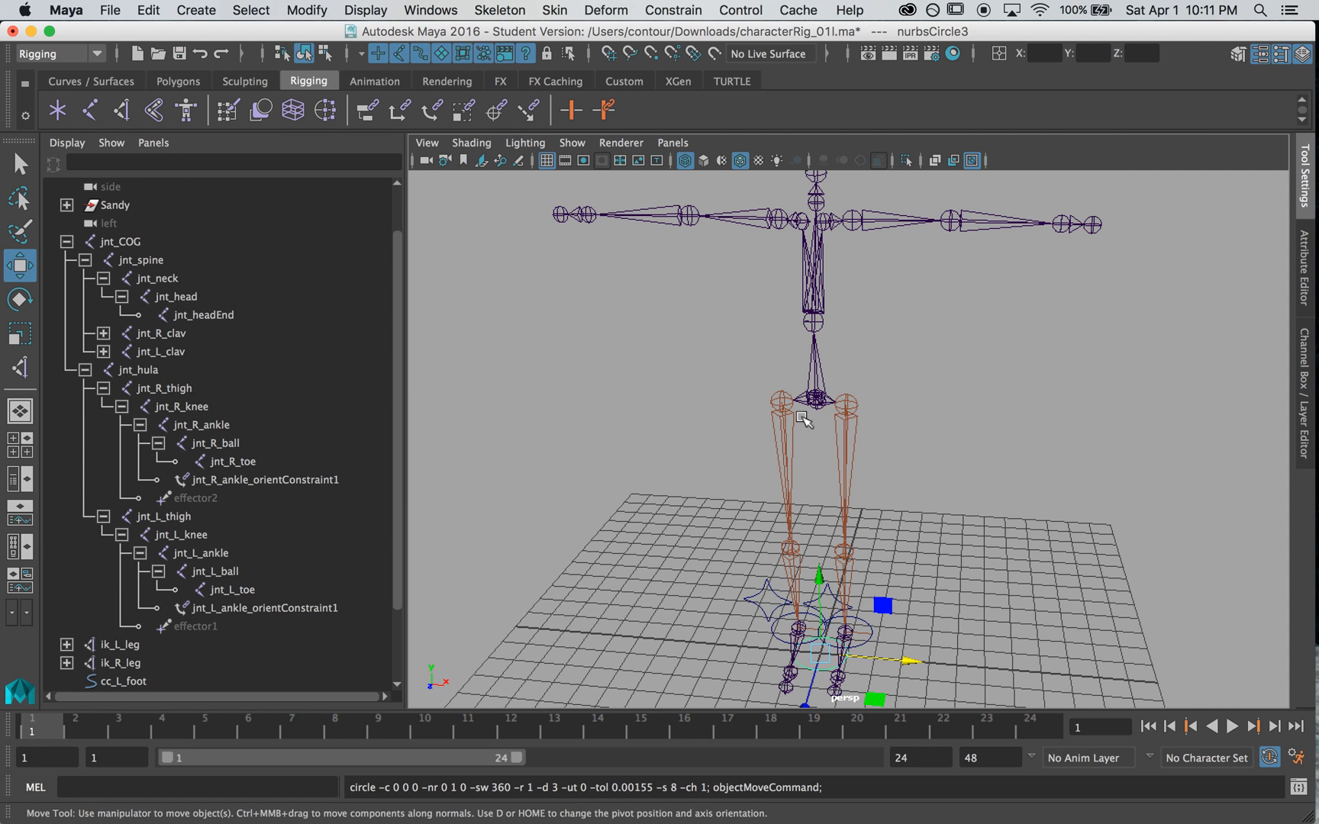
{"action": "key", "text": "v"}
{"action": "middle_click_drag", "start_coordinate": [815, 426], "coordinate": [814, 426]}
{"action": "key", "text": "v"}
{"action": "left_click_drag", "start_coordinate": [835, 649], "coordinate": [786, 500]}
{"action": "key", "text": "f"}
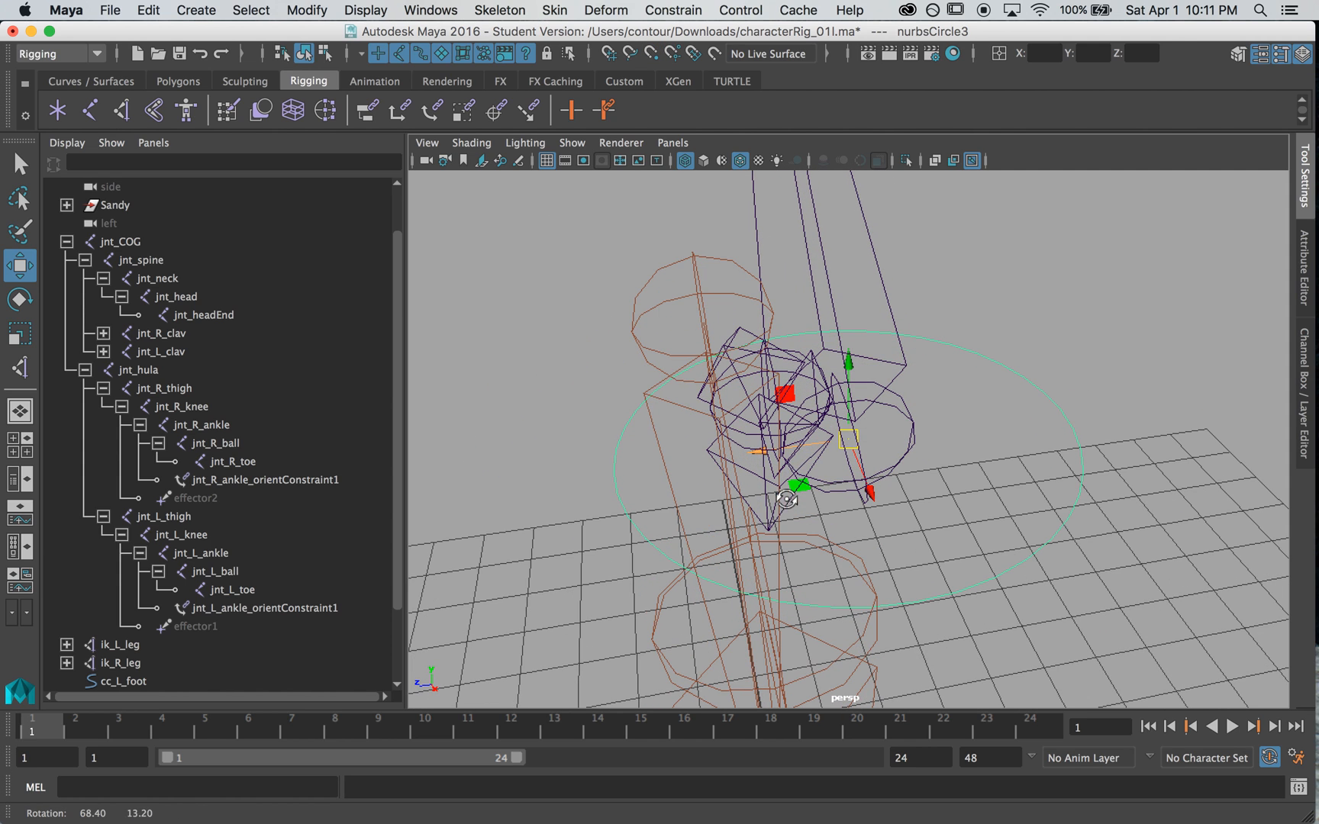
{"action": "key", "text": "v"}
{"action": "left_click_drag", "start_coordinate": [847, 439], "coordinate": [768, 435]}
Show the charMesh layer and scale the hip circle uniformly to about 2.259 so it surrounds the hips.
{"action": "left_click", "coordinate": [1301, 366]}
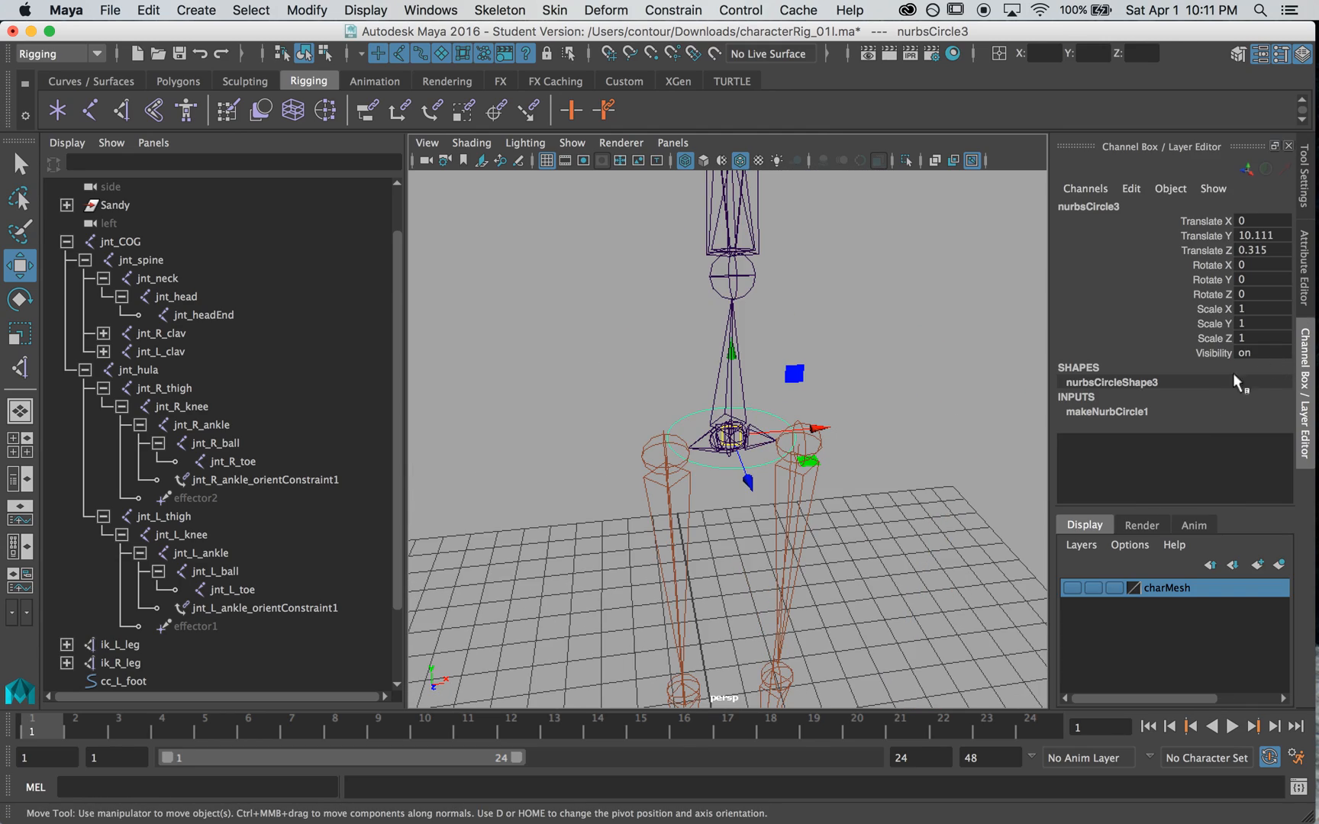
{"action": "left_click", "coordinate": [1072, 589]}
{"action": "key", "text": "r"}
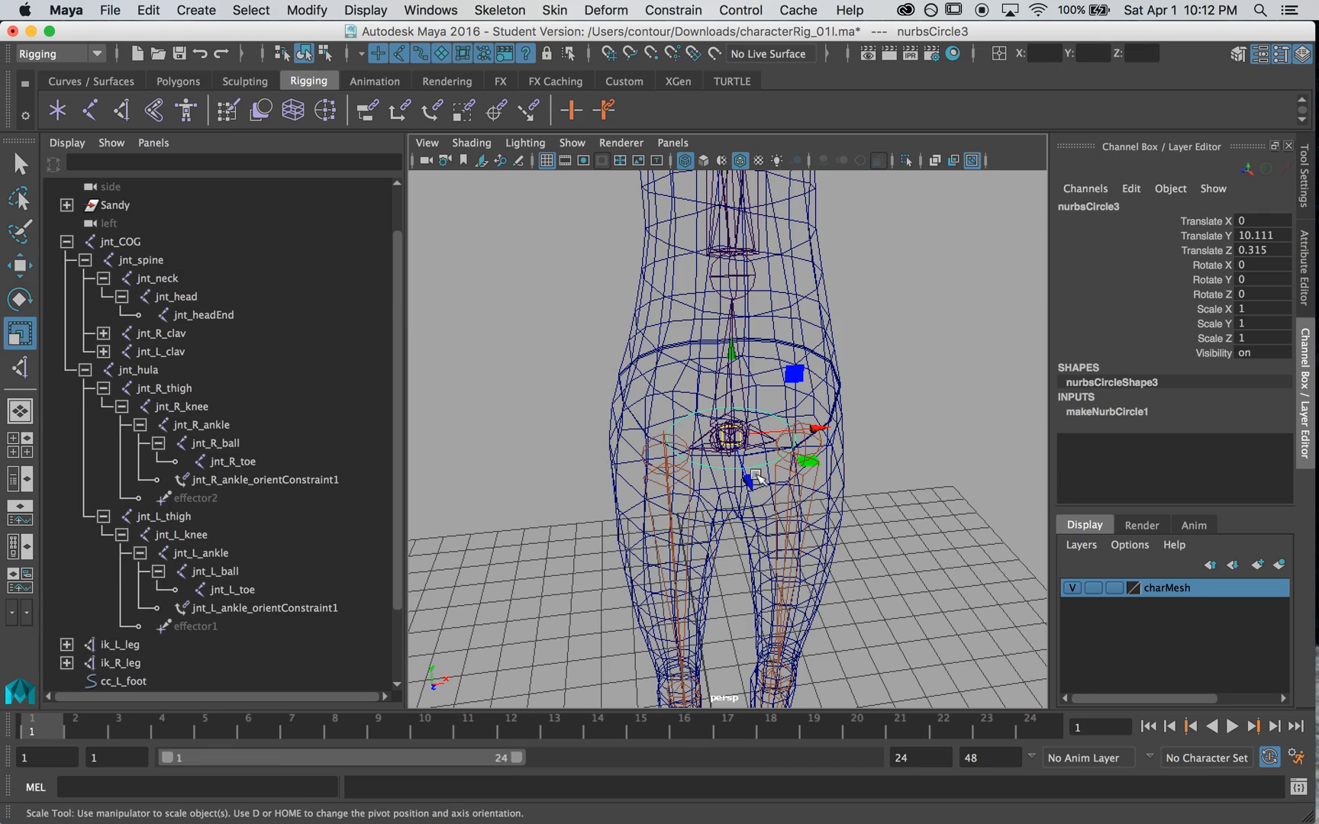
{"action": "middle_click_drag", "start_coordinate": [493, 463], "coordinate": [621, 456]}
{"action": "scroll", "coordinate": [622, 457], "scroll_direction": "down", "scroll_amount": 3}
{"action": "left_click_drag", "start_coordinate": [547, 445], "coordinate": [576, 424], "text": "alt"}
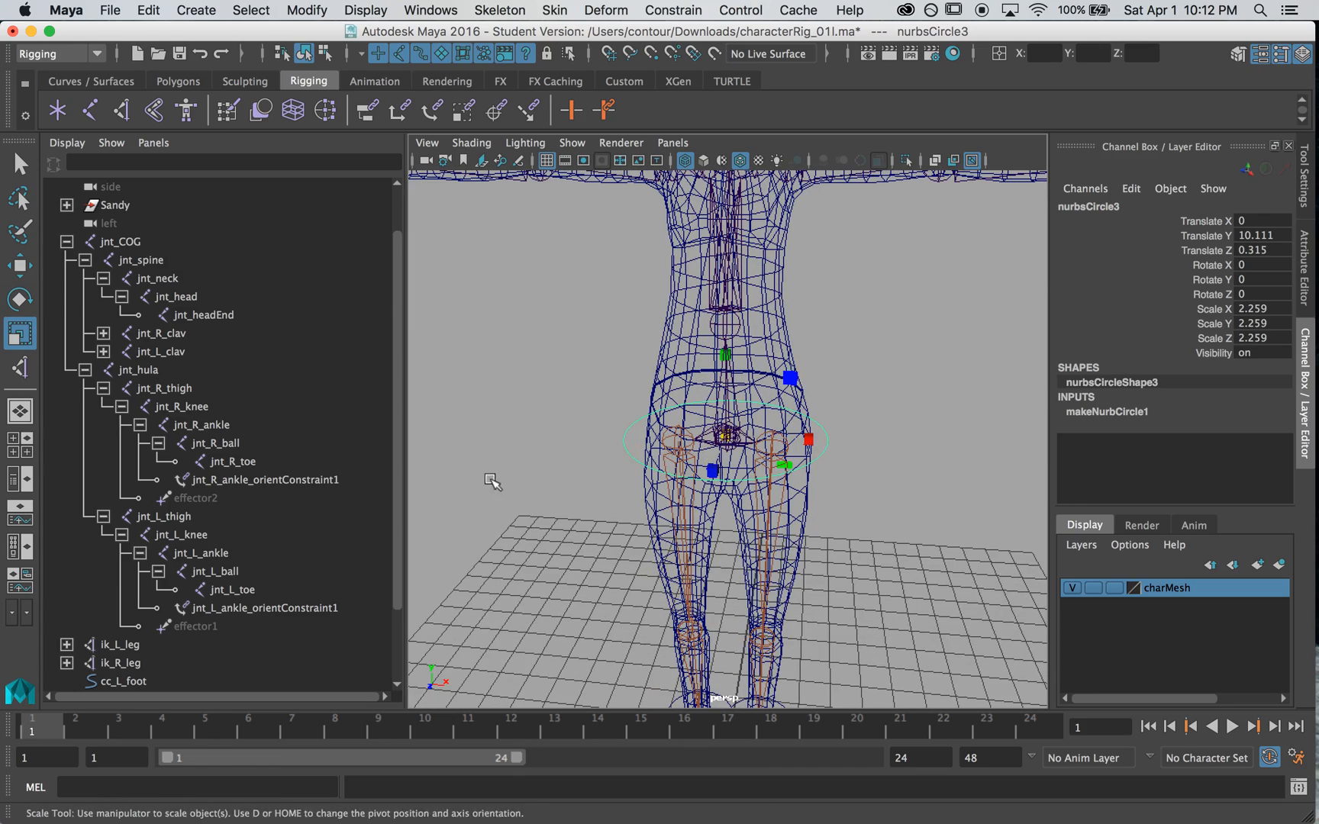
{"action": "key", "text": "q"}
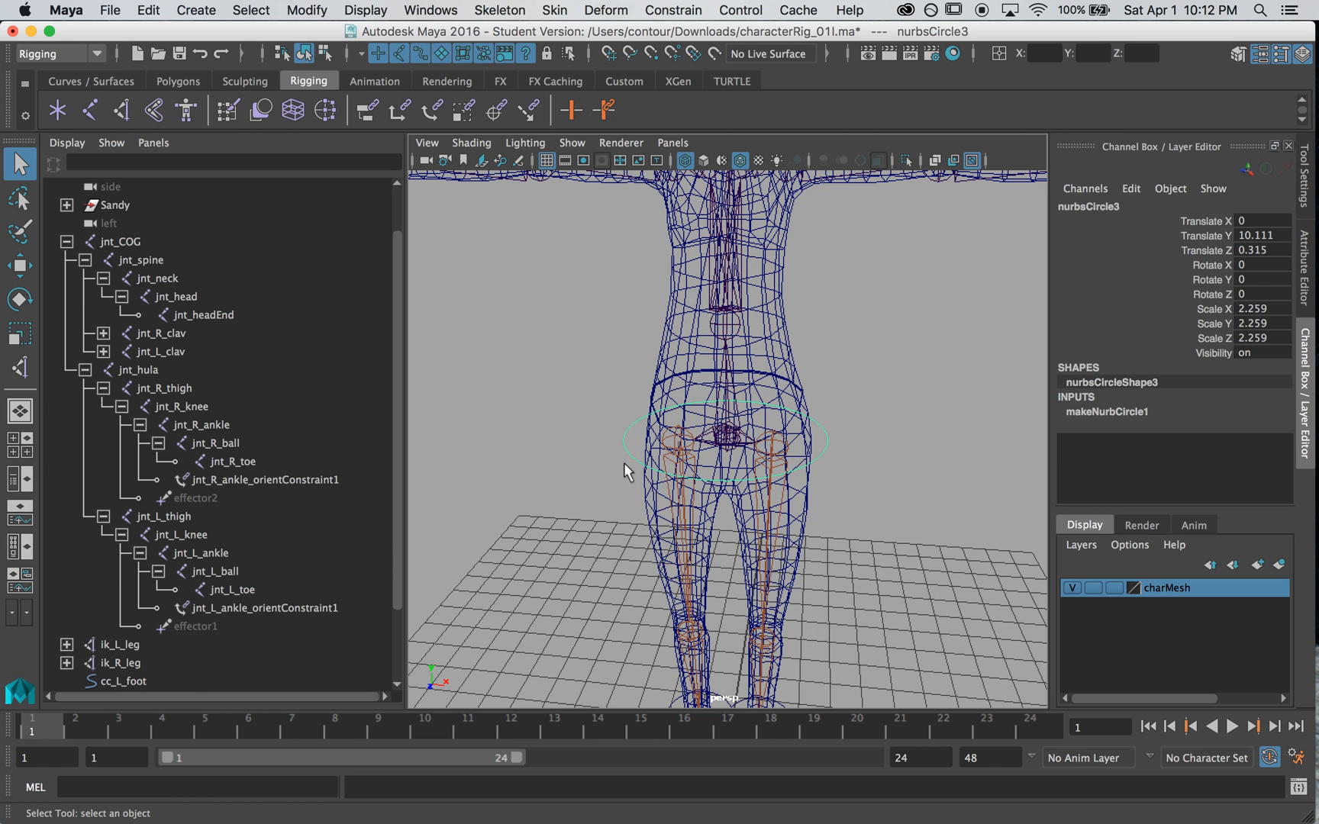
Freeze the hip circle's transformations and delete its construction history.
{"action": "left_click", "coordinate": [300, 10]}
{"action": "left_click", "coordinate": [324, 89]}
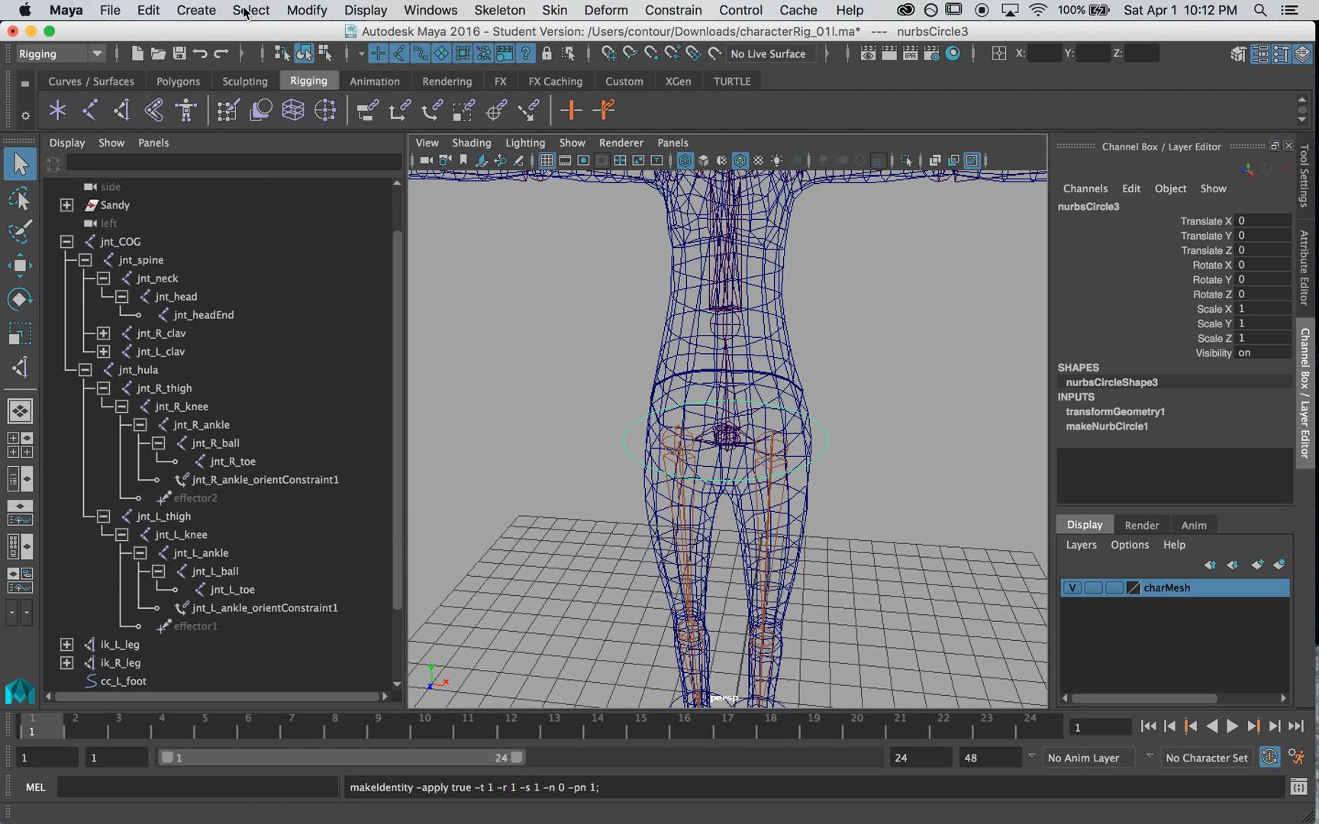
{"action": "left_click", "coordinate": [148, 10]}
{"action": "mouse_move", "coordinate": [246, 227]}
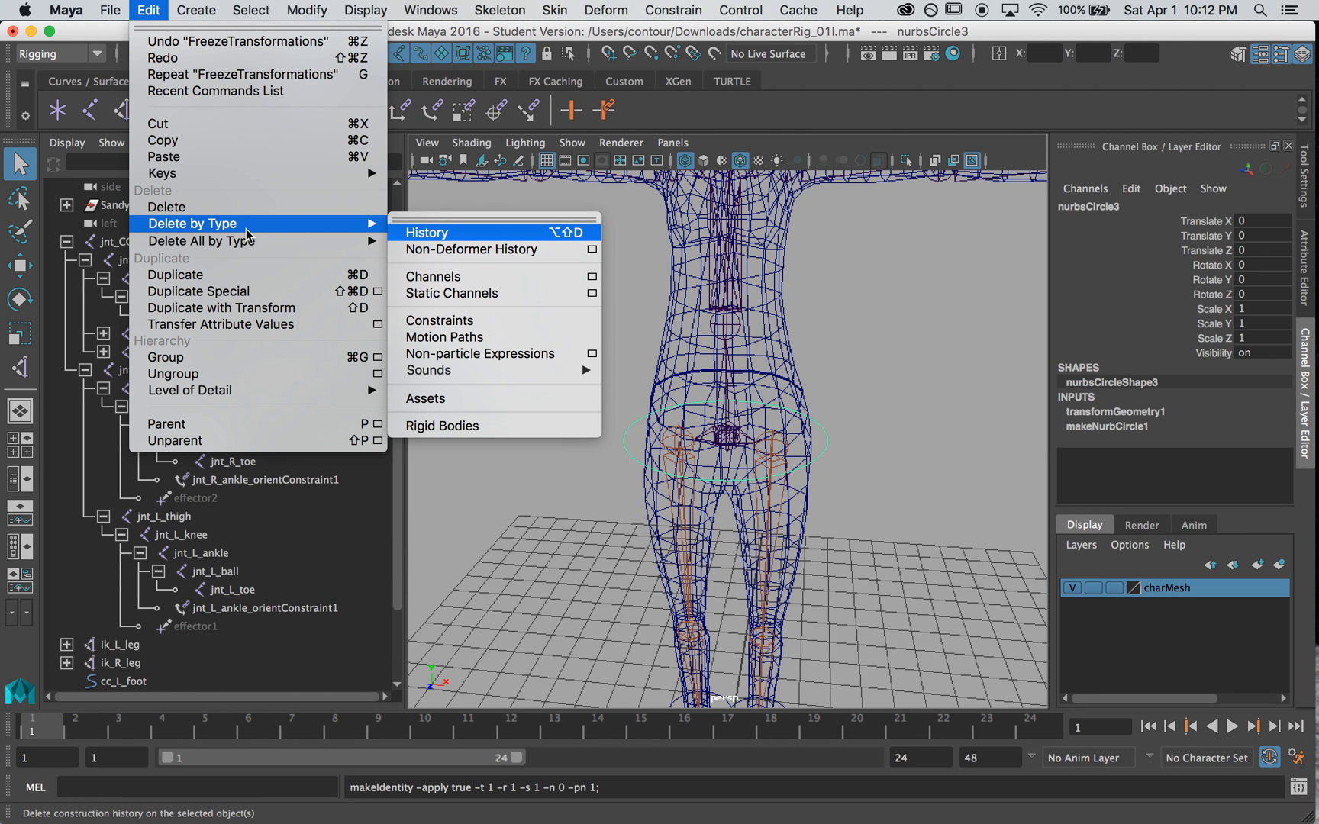
{"action": "left_click", "coordinate": [397, 230]}
Rename the left star curve nurbsCircle1 as cc_L_knee and the right star curve nurbsCircle2 as cc_R_knee.
{"action": "middle_click_drag", "start_coordinate": [557, 462], "coordinate": [551, 386], "text": "alt"}
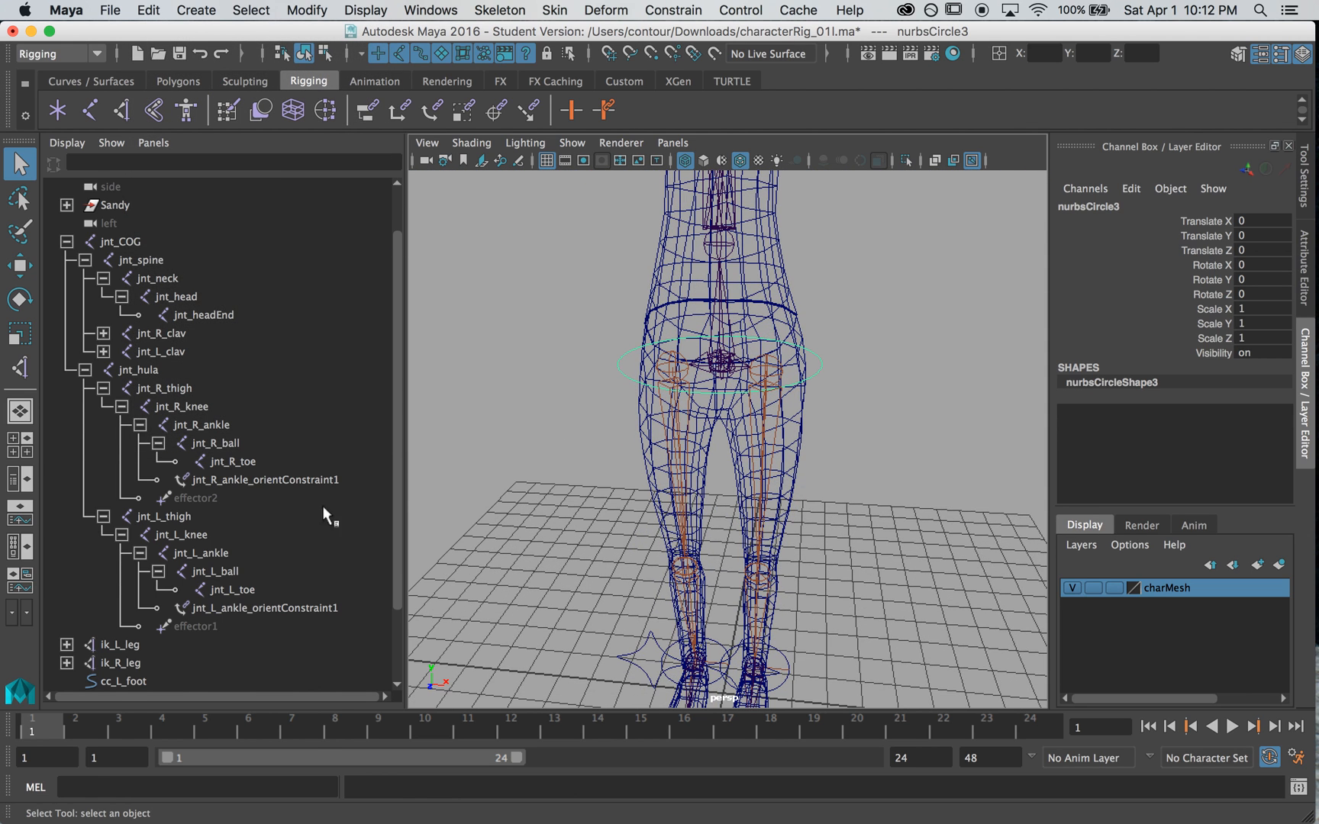
{"action": "scroll", "coordinate": [288, 523], "scroll_direction": "down", "scroll_amount": 3}
{"action": "double_click", "coordinate": [135, 630]}
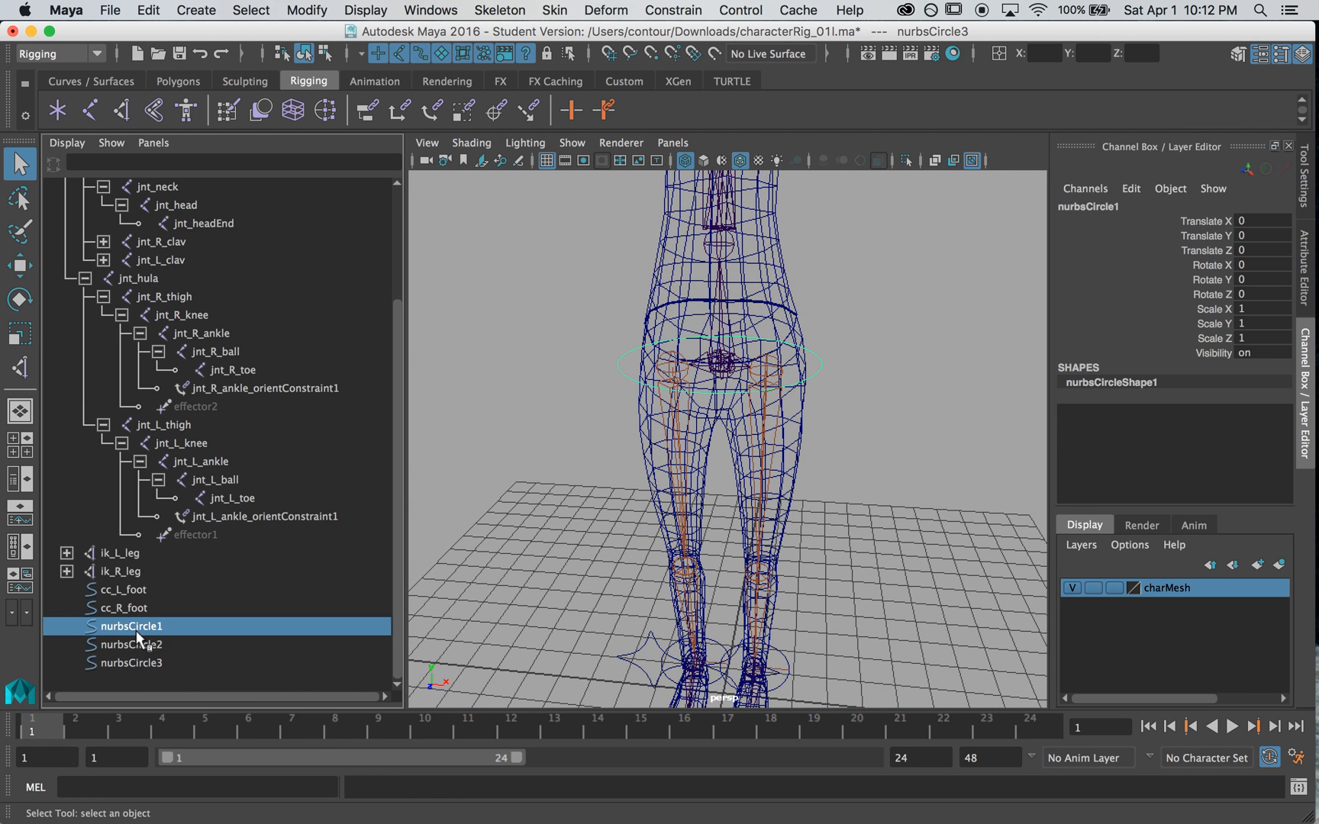
{"action": "type", "text": "cd"}
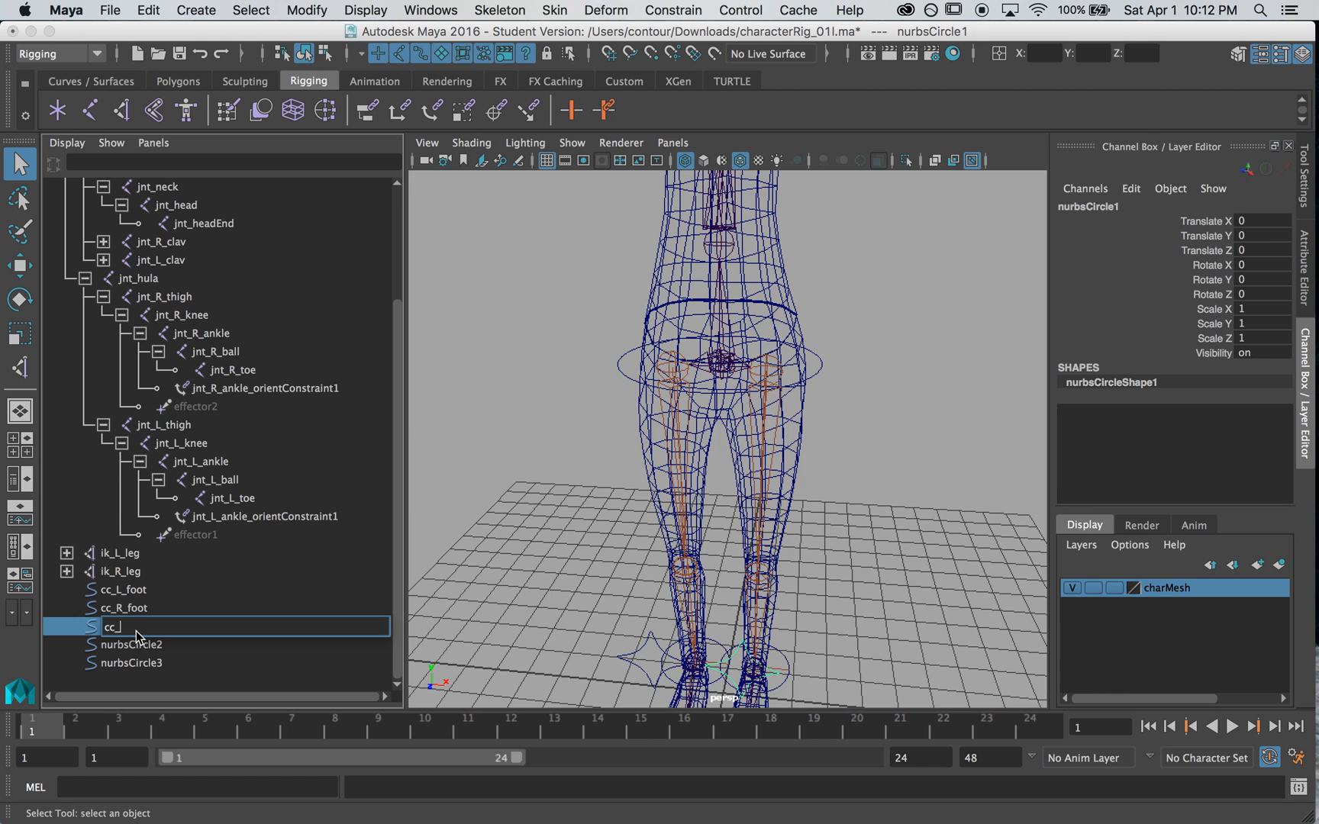
{"action": "type", "text": "_L_knee"}
{"action": "key", "text": "Return"}
{"action": "double_click", "coordinate": [141, 645]}
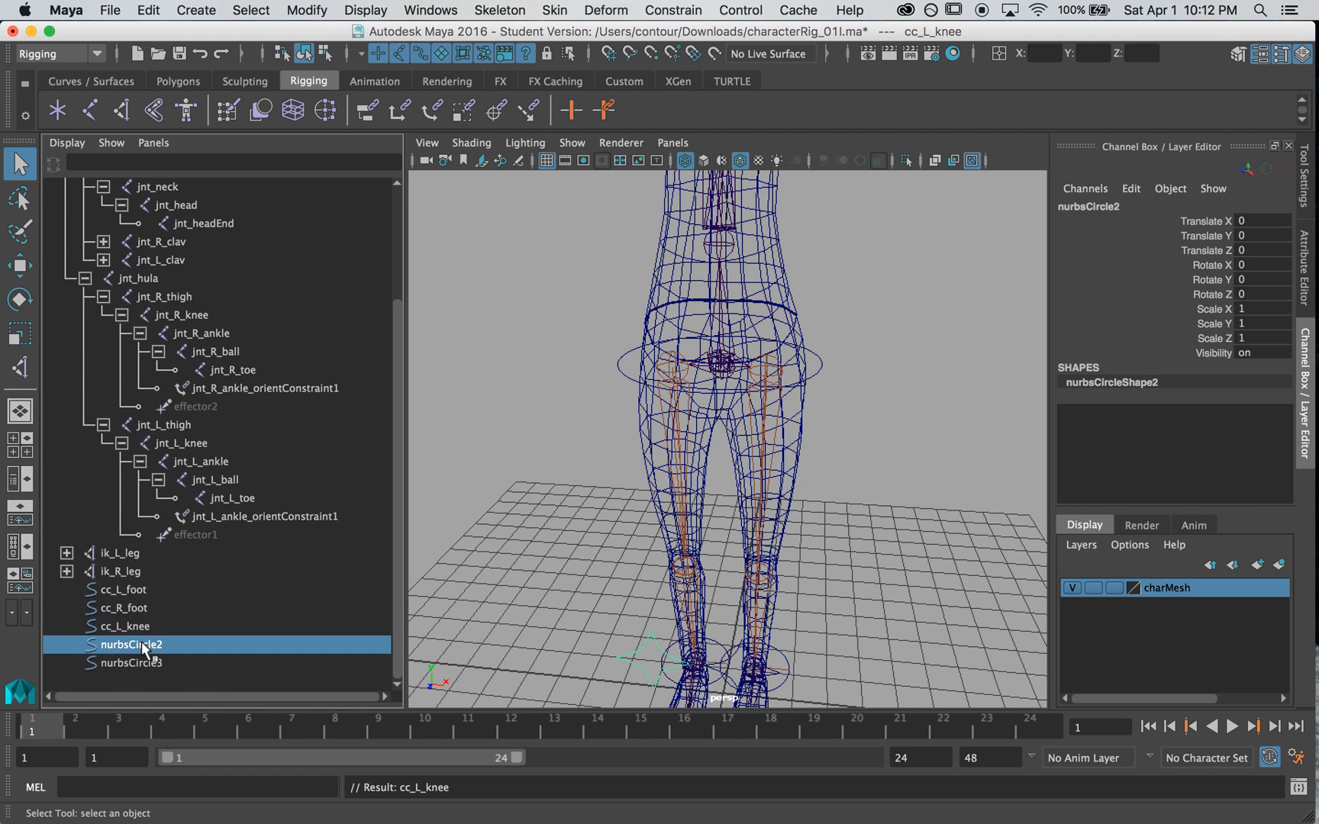
{"action": "type", "text": "cc_R_"}
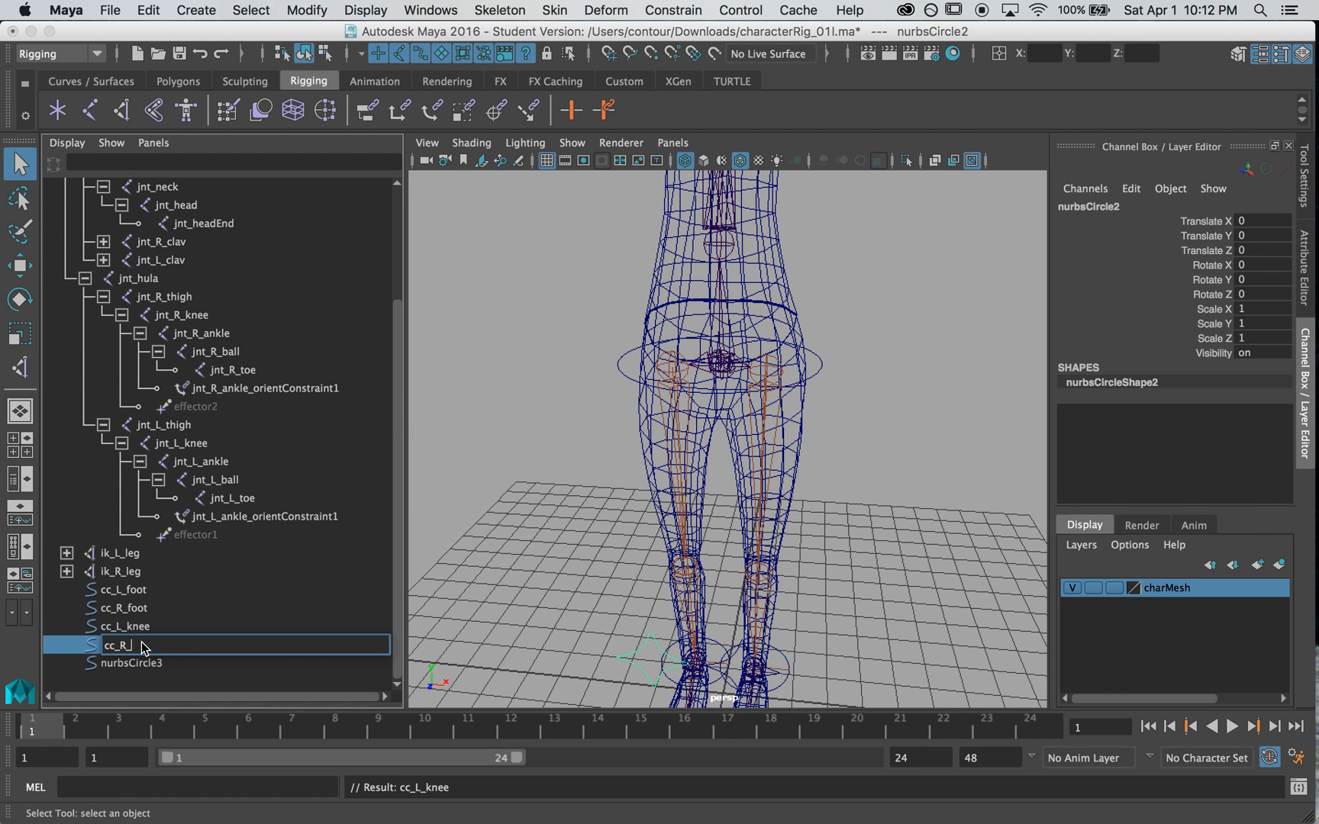
{"action": "type", "text": "knee"}
{"action": "key", "text": "Return"}
Rename the hip circle nurbsCircle3 as cc_hula.
{"action": "double_click", "coordinate": [142, 662]}
{"action": "type", "text": "cc_hula"}
{"action": "key", "text": "Return"}
Orient-constrain the jnt_hula joint to the cc_hula control.
{"action": "left_click", "coordinate": [637, 529]}
{"action": "left_click_drag", "start_coordinate": [628, 359], "coordinate": [602, 382]}
{"action": "right_click_drag", "start_coordinate": [598, 427], "coordinate": [748, 490], "text": "alt"}
{"action": "left_click_drag", "start_coordinate": [746, 491], "coordinate": [661, 410], "text": "alt"}
{"action": "left_click", "coordinate": [702, 365], "text": "shift"}
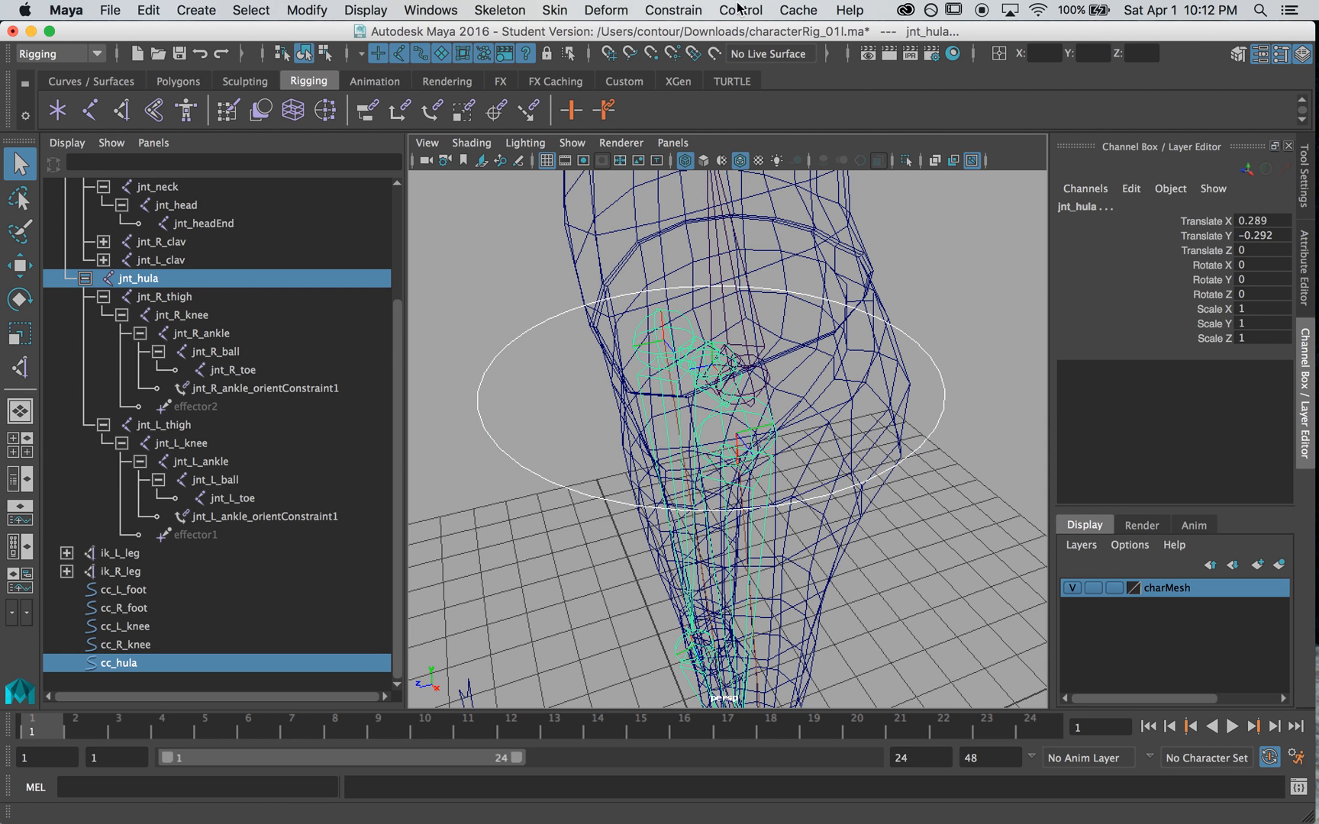
{"action": "left_click", "coordinate": [676, 11]}
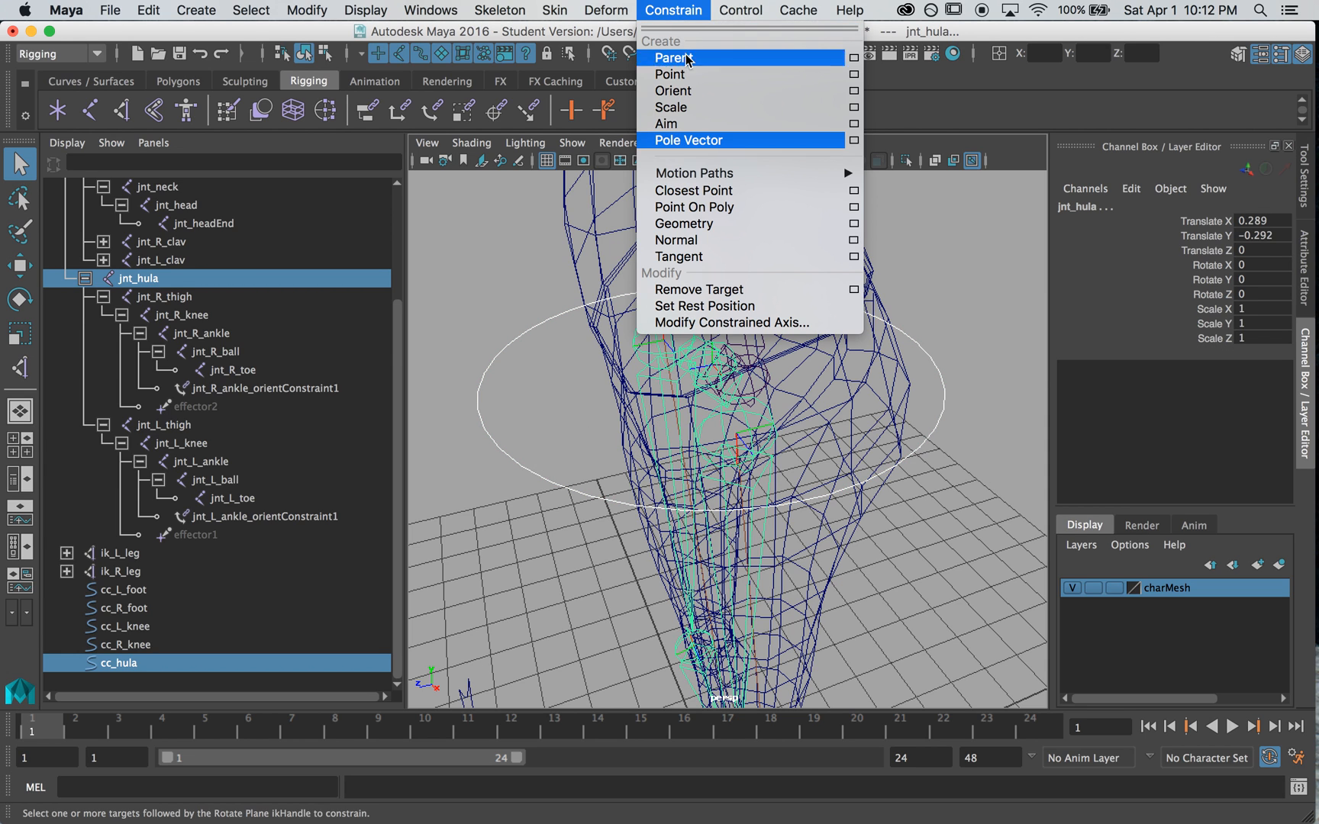
{"action": "left_click", "coordinate": [706, 93]}
Test the cc_hula control by rotating it, undo the rotation, and deselect it.
{"action": "left_click", "coordinate": [584, 493]}
{"action": "right_click_drag", "start_coordinate": [918, 371], "coordinate": [611, 412], "text": "alt"}
{"action": "left_click_drag", "start_coordinate": [603, 416], "coordinate": [752, 397], "text": "alt"}
{"action": "key", "text": "e"}
{"action": "left_click_drag", "start_coordinate": [772, 348], "coordinate": [789, 371]}
{"action": "key", "text": "super+z"}
{"action": "left_click", "coordinate": [911, 510]}
Start the CV Curve tool with its curve degree set to 1 Linear.
{"action": "left_click_drag", "start_coordinate": [911, 510], "coordinate": [865, 454], "text": "alt"}
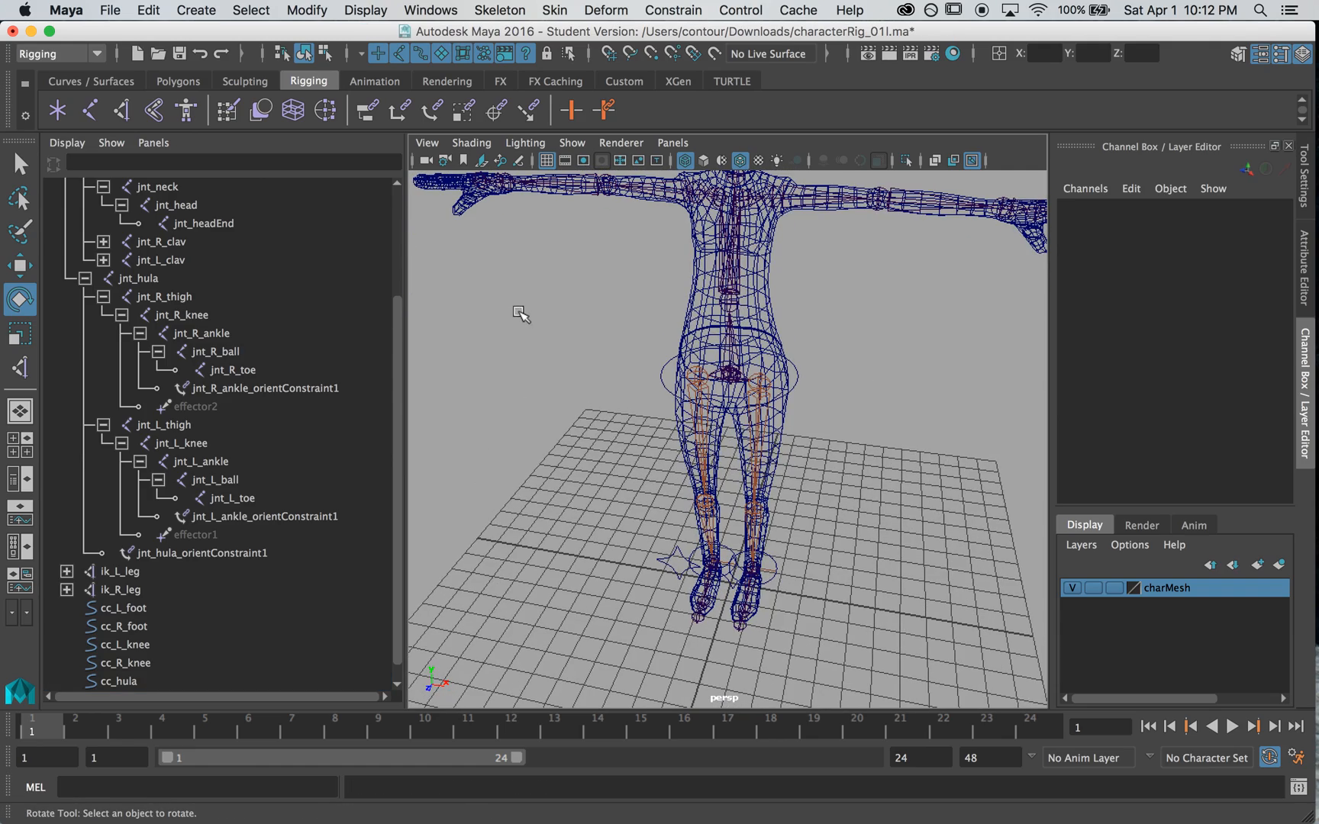
{"action": "left_click", "coordinate": [216, 11]}
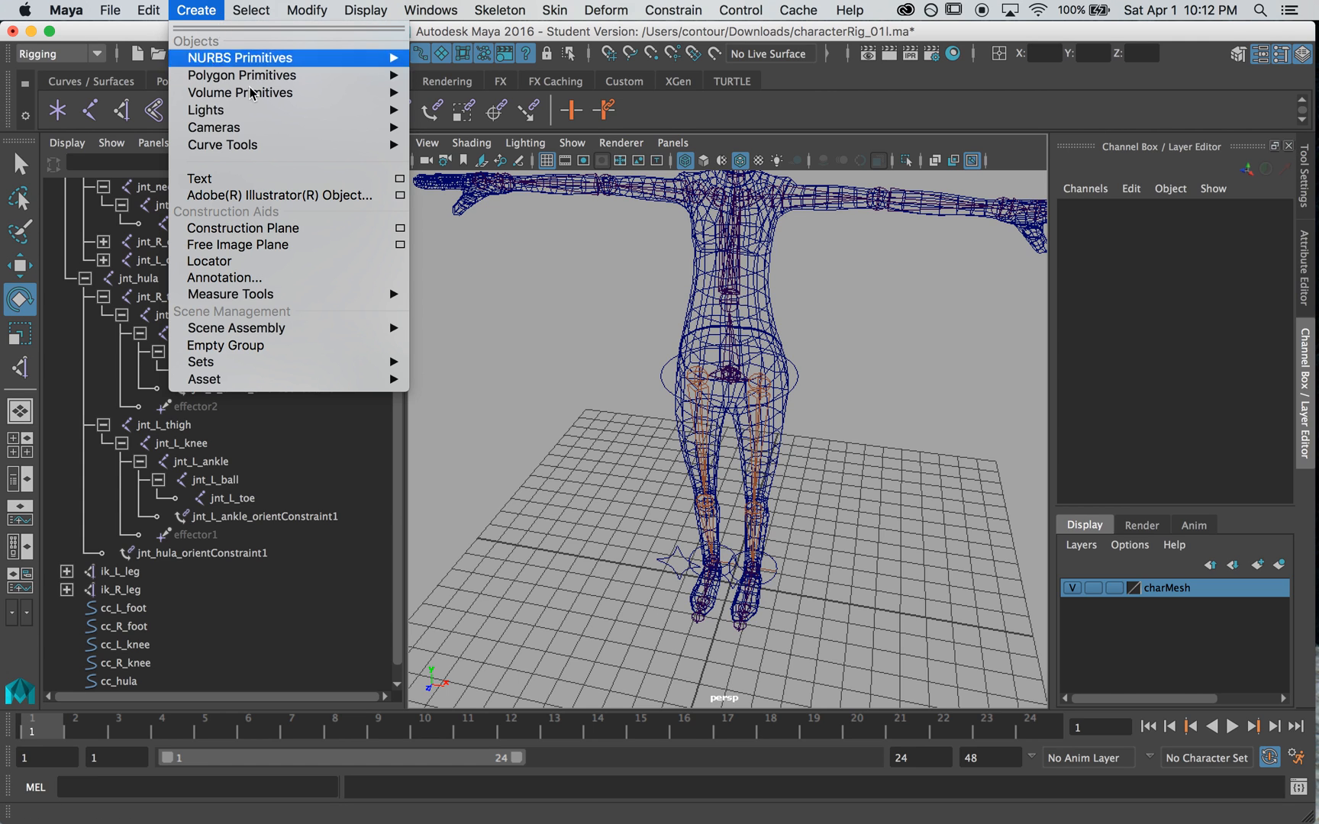
{"action": "mouse_move", "coordinate": [336, 147]}
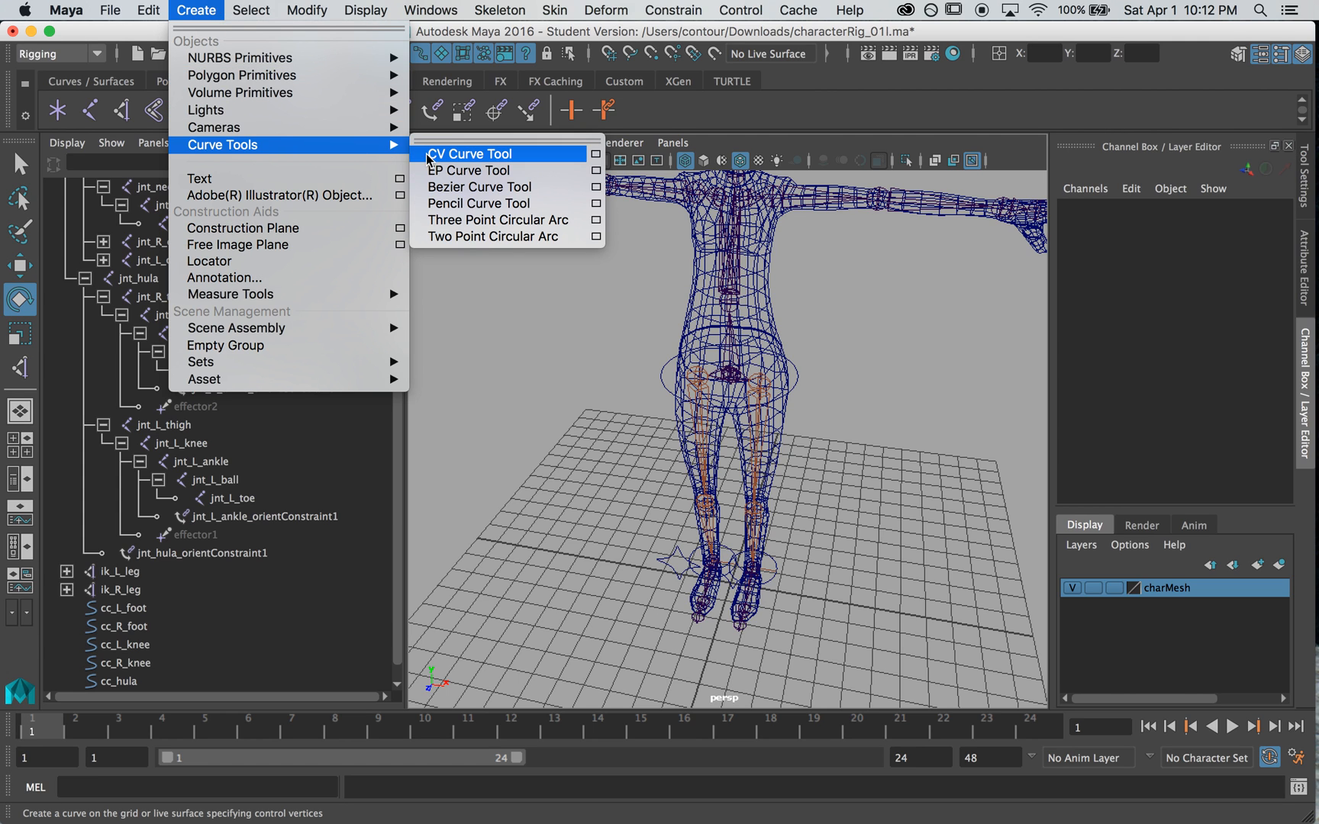
{"action": "left_click", "coordinate": [478, 155]}
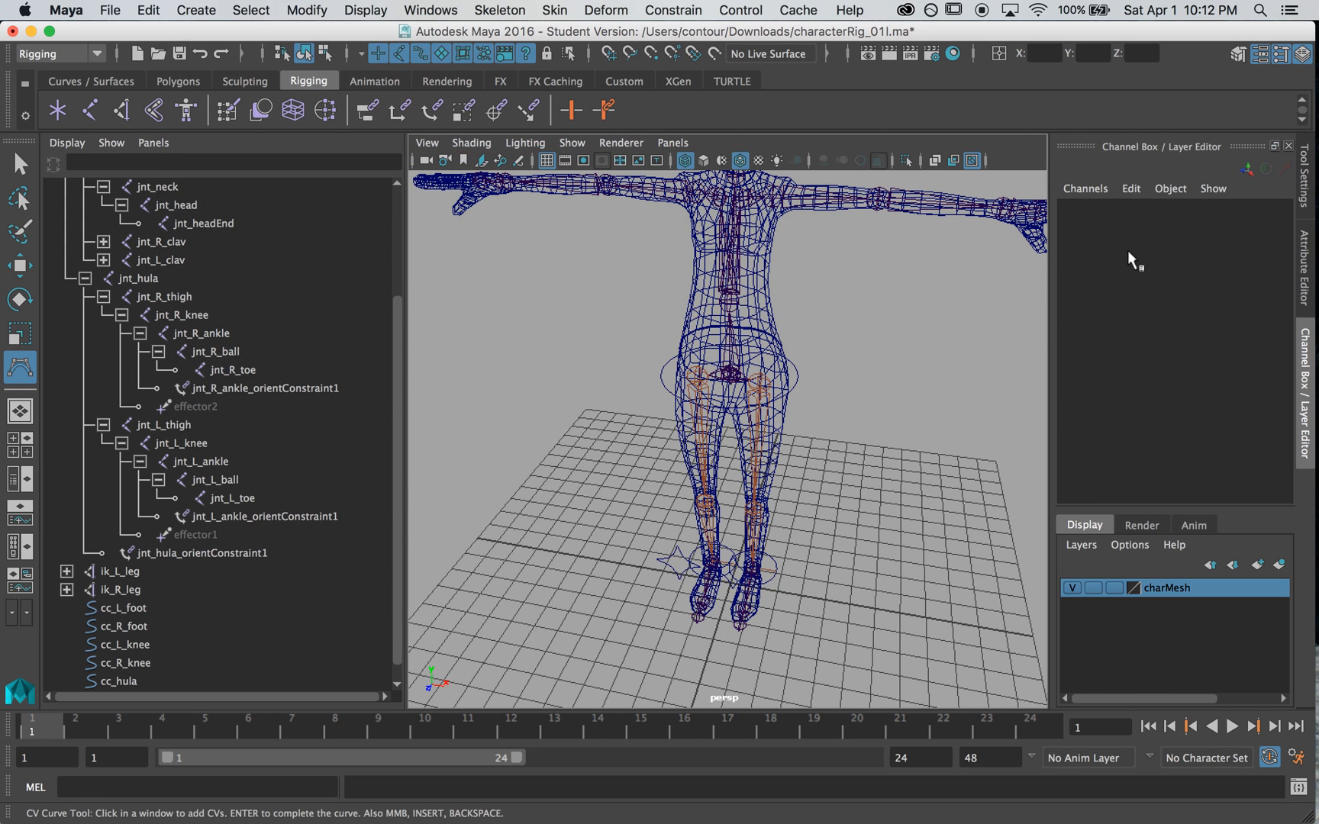
{"action": "left_click", "coordinate": [1302, 192]}
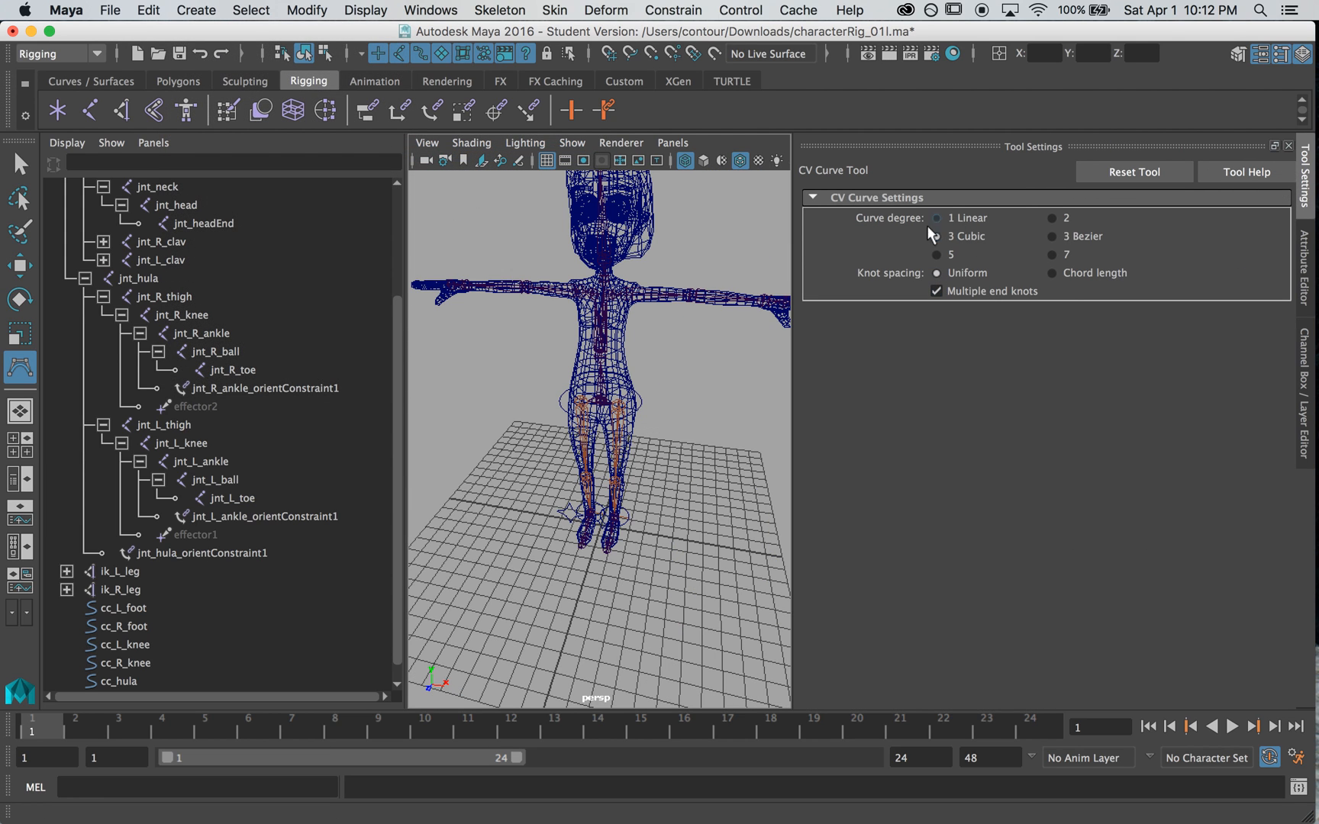
Draw a closed, grid-snapped square with linear CVs on the ground around the feet.
{"action": "right_click_drag", "start_coordinate": [548, 521], "coordinate": [754, 502], "text": "alt"}
{"action": "middle_click_drag", "start_coordinate": [755, 502], "coordinate": [740, 395], "text": "alt"}
{"action": "left_click_drag", "start_coordinate": [663, 432], "coordinate": [656, 489], "text": "alt"}
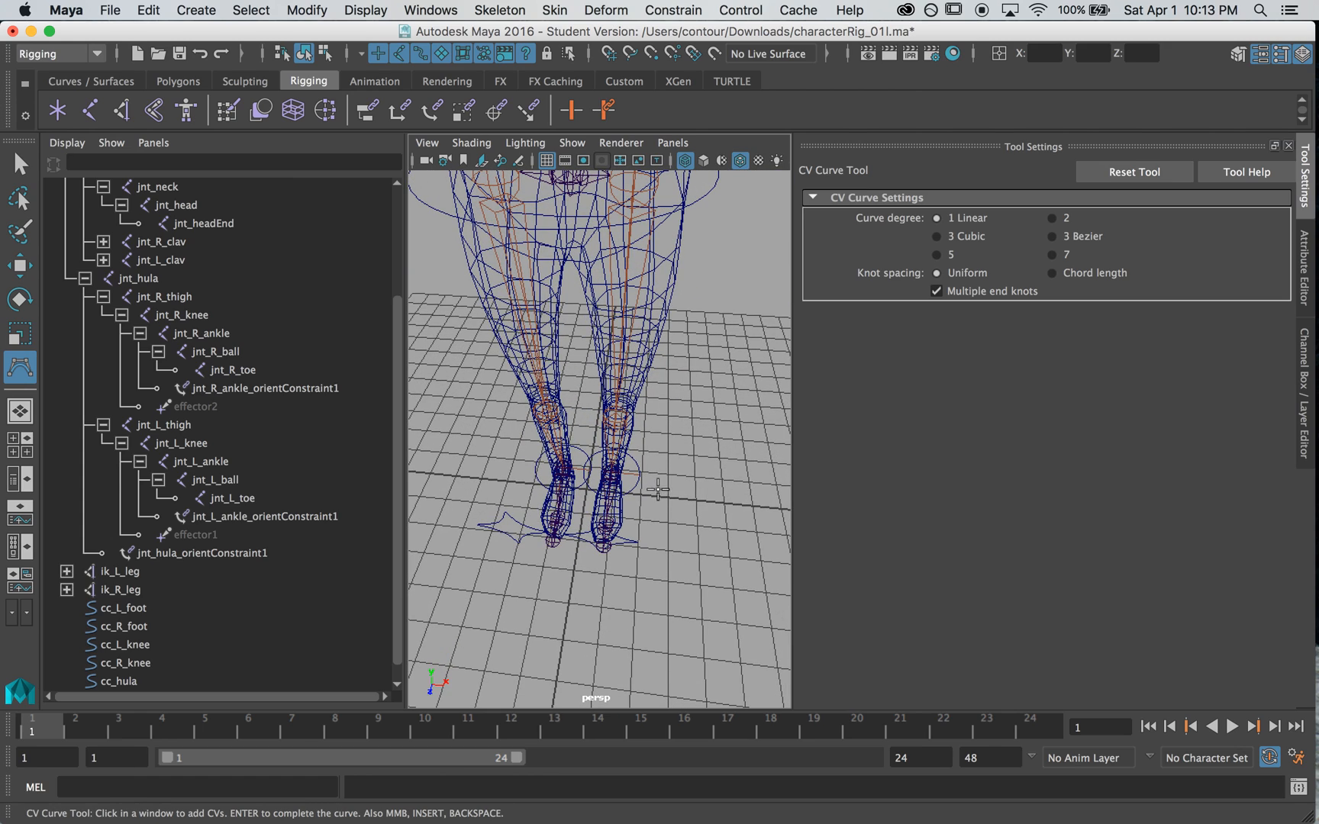
{"action": "key", "text": "x"}
{"action": "left_click", "coordinate": [526, 421]}
{"action": "left_click", "coordinate": [483, 561]}
{"action": "left_click", "coordinate": [670, 581]}
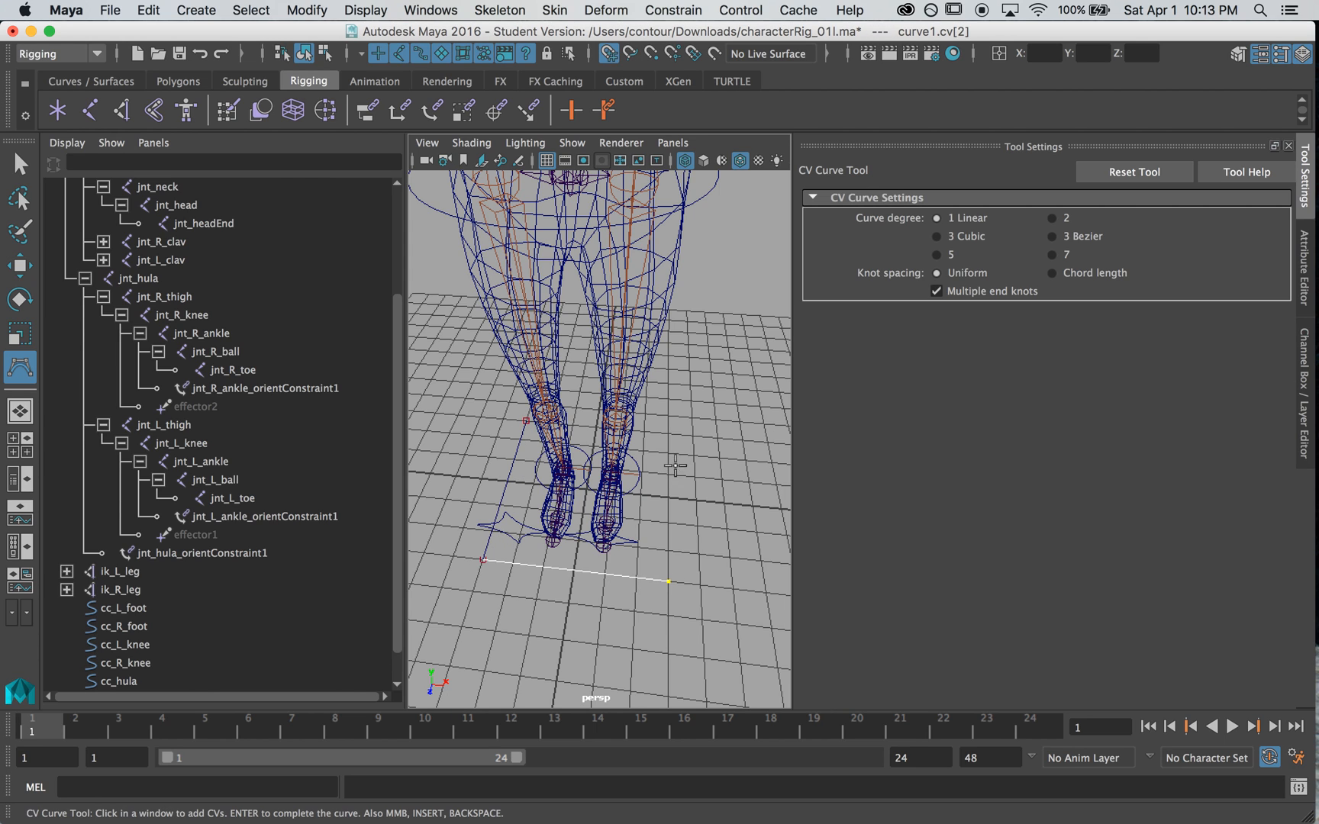
{"action": "left_click", "coordinate": [670, 433]}
{"action": "left_click", "coordinate": [526, 421]}
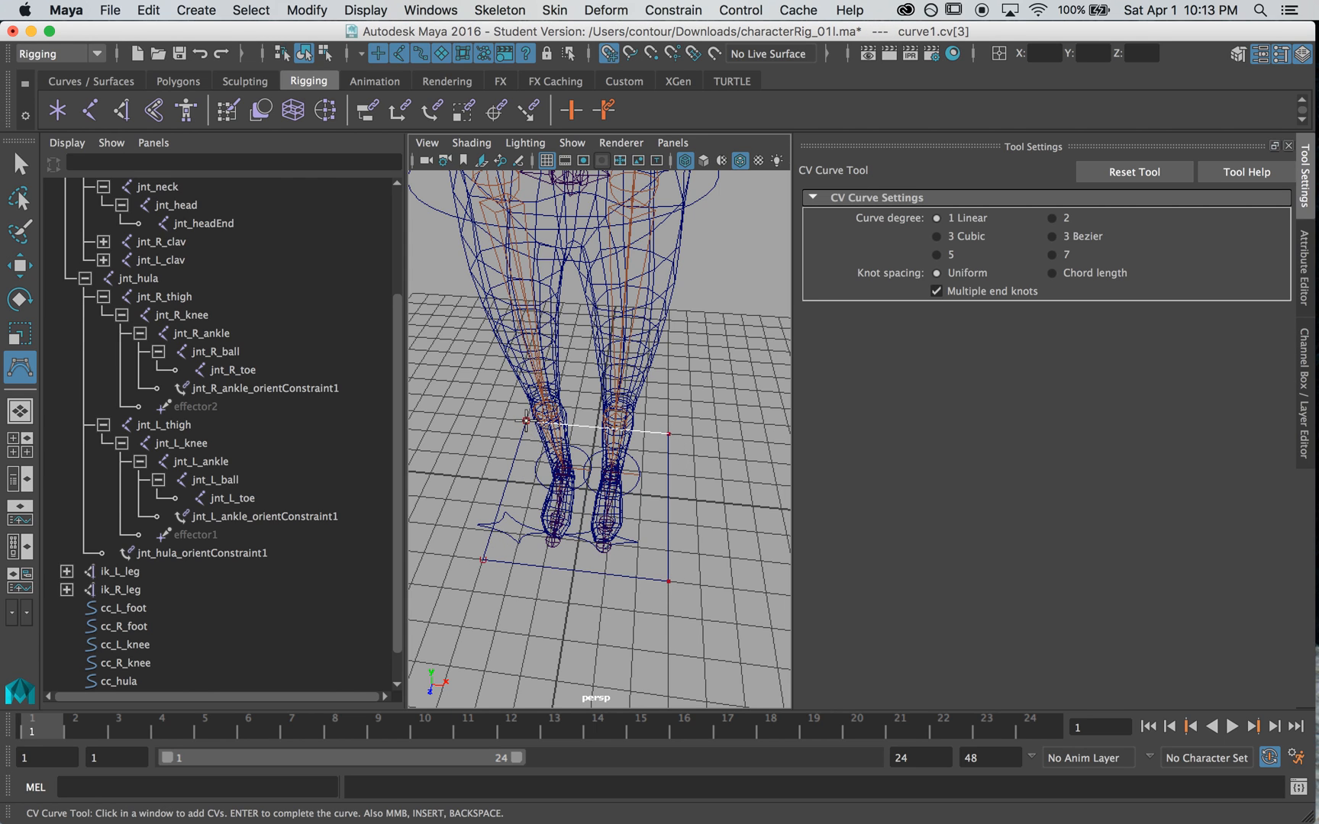
{"action": "key", "text": "e"}
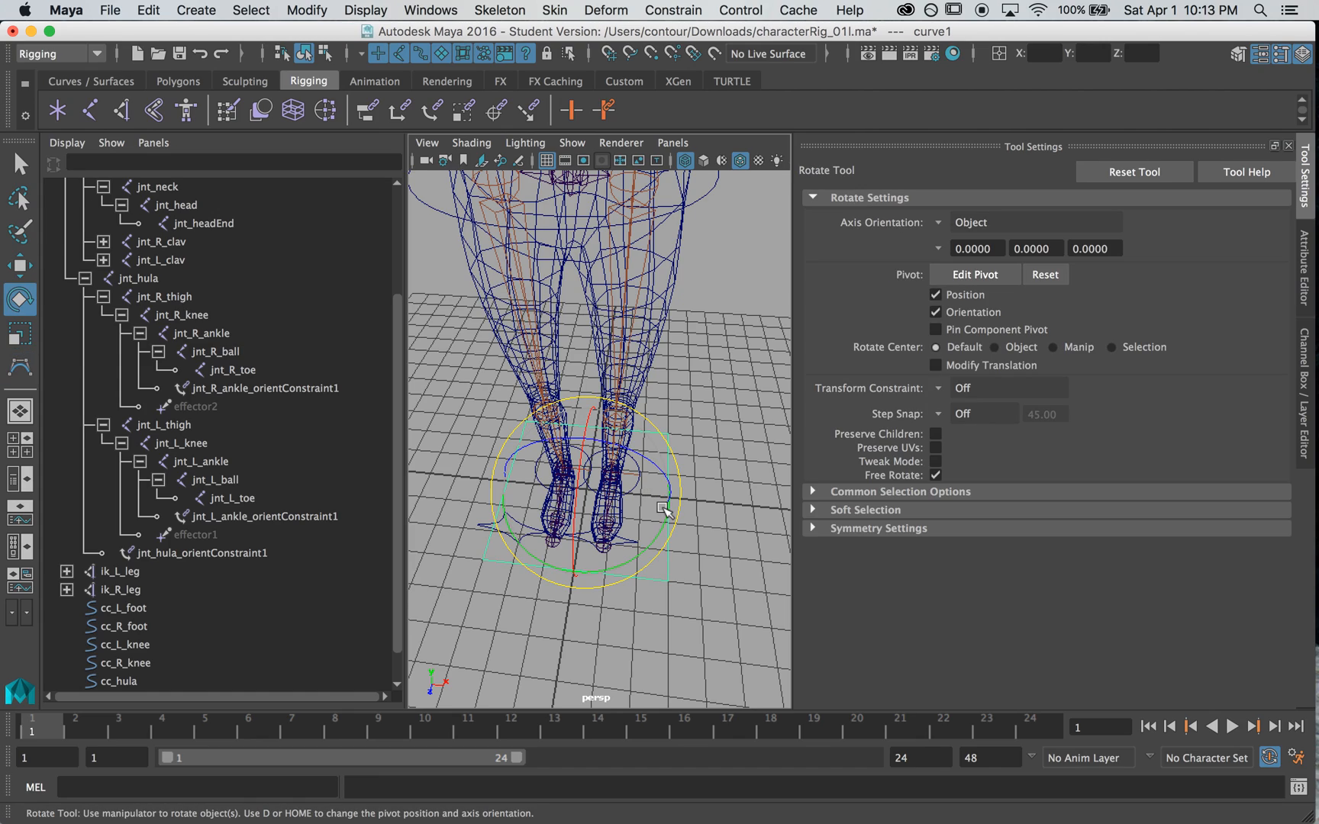
Hide the charMesh layer, snap the square curve to the jnt_COG joint, and select that joint to verify the placement.
{"action": "left_click_drag", "start_coordinate": [708, 507], "coordinate": [638, 495], "text": "alt"}
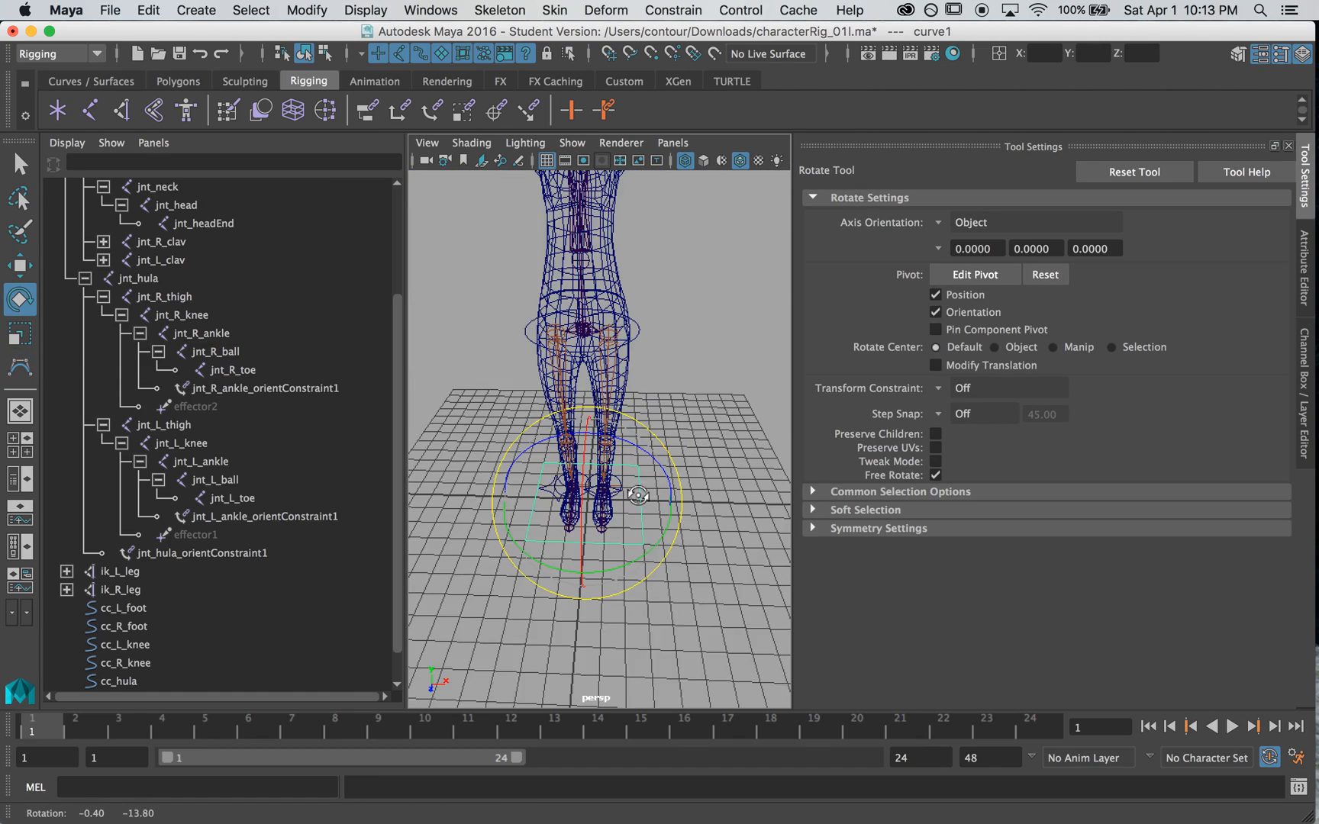
{"action": "key", "text": "w"}
{"action": "left_click", "coordinate": [1306, 374]}
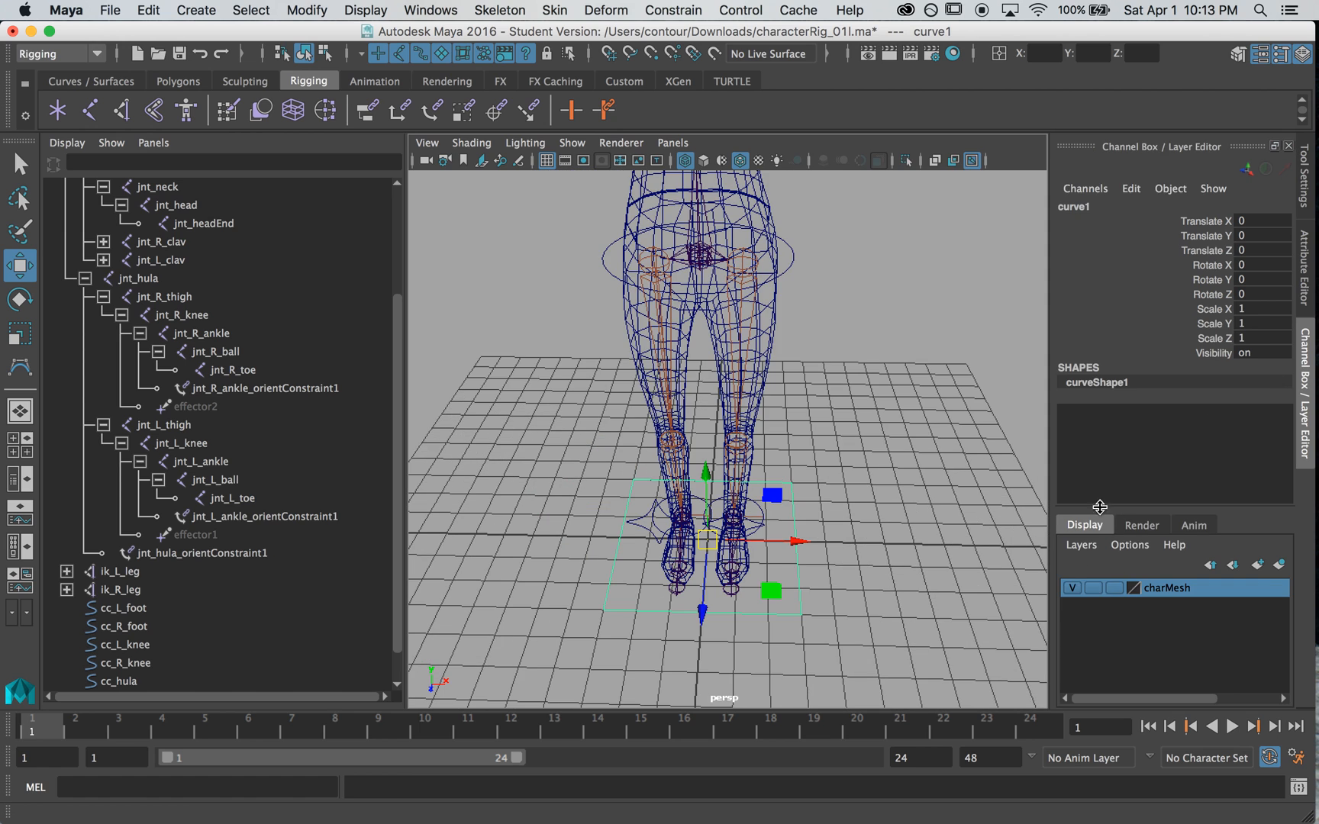
{"action": "left_click", "coordinate": [1073, 588]}
{"action": "right_click_drag", "start_coordinate": [574, 462], "coordinate": [850, 591], "text": "alt"}
{"action": "left_click_drag", "start_coordinate": [850, 591], "coordinate": [777, 519], "text": "alt"}
{"action": "key", "text": "v"}
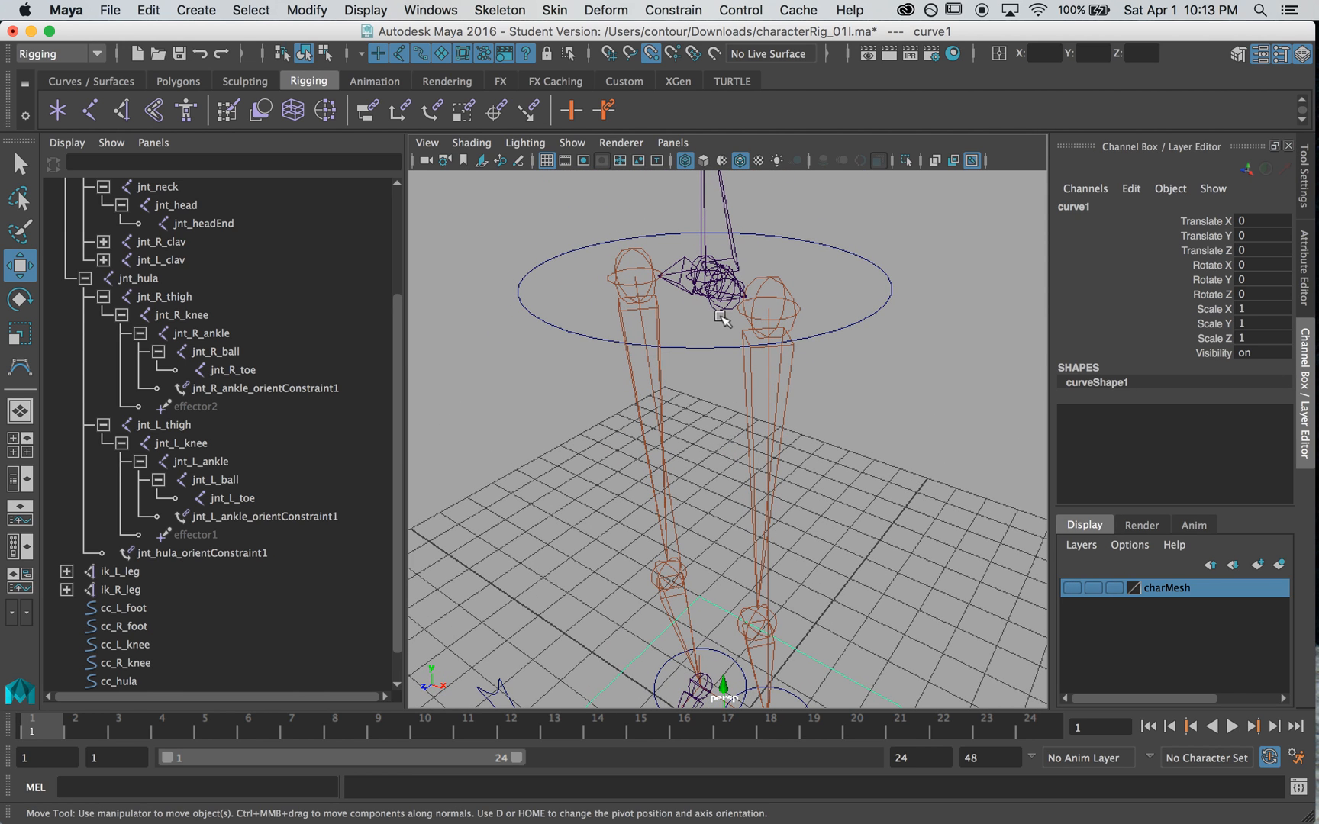
{"action": "middle_click_drag", "start_coordinate": [716, 312], "coordinate": [719, 292]}
{"action": "left_click_drag", "start_coordinate": [839, 365], "coordinate": [810, 306], "text": "alt"}
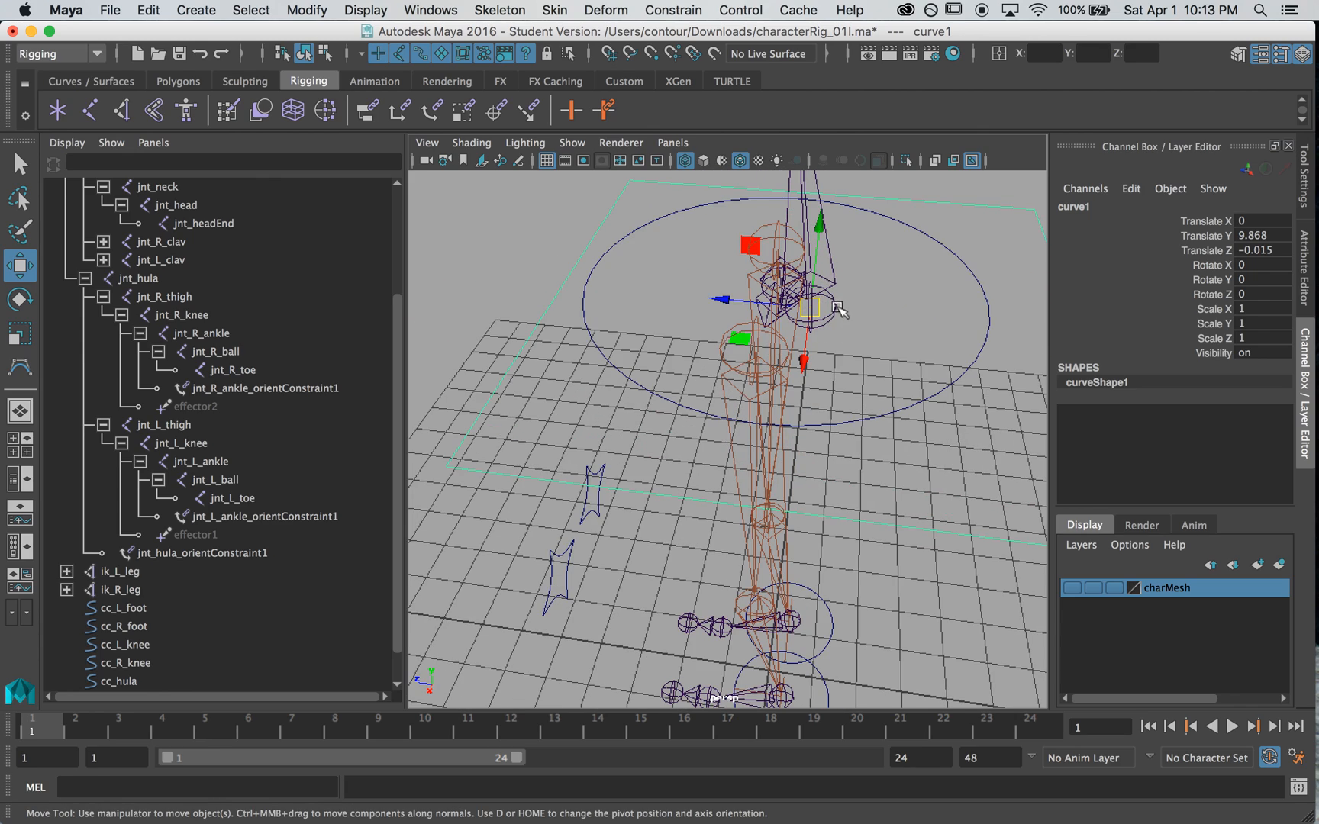
{"action": "left_click", "coordinate": [836, 310]}
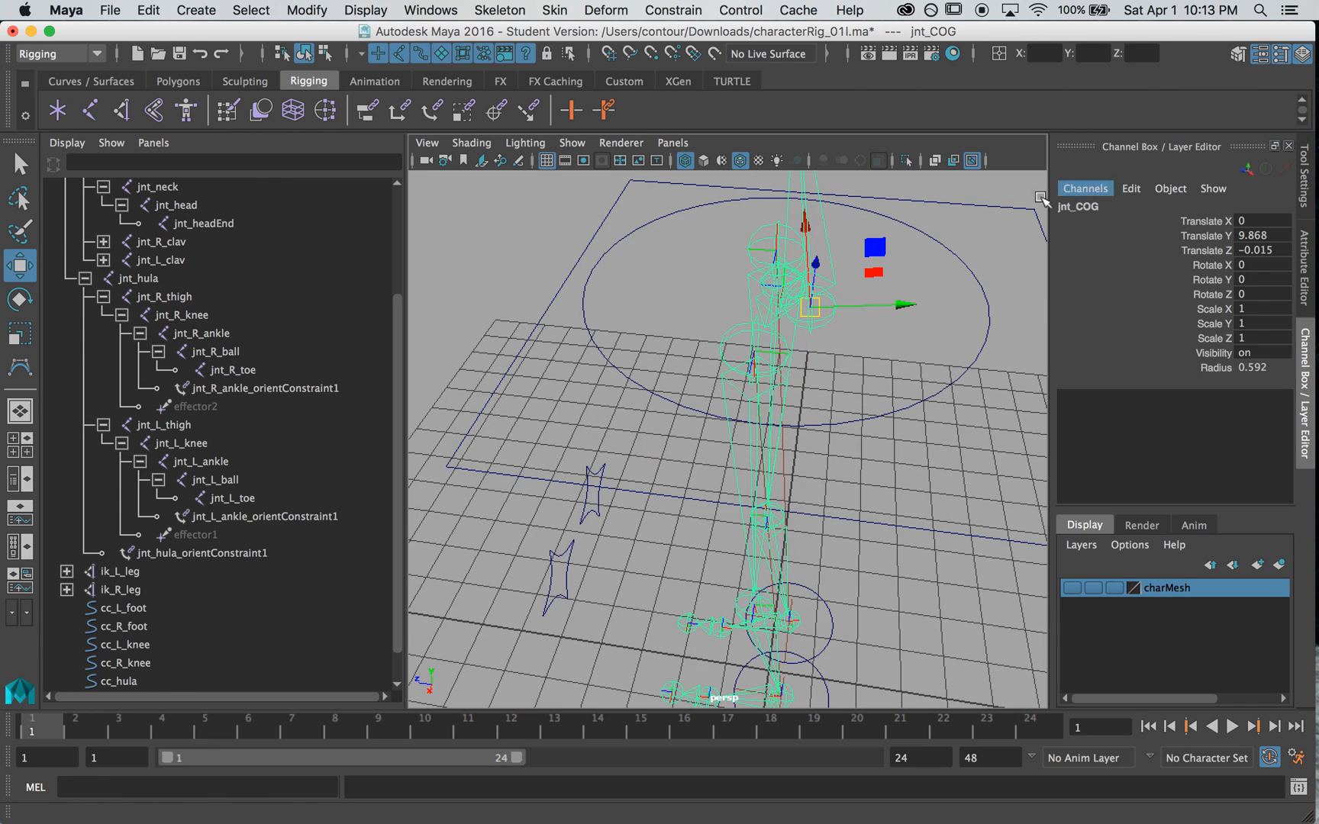
Freeze the transformations of the square curve at the hips and delete its history.
{"action": "left_click_drag", "start_coordinate": [923, 495], "coordinate": [947, 584]}
{"action": "left_click_drag", "start_coordinate": [856, 341], "coordinate": [840, 366], "text": "alt"}
{"action": "left_click", "coordinate": [298, 10]}
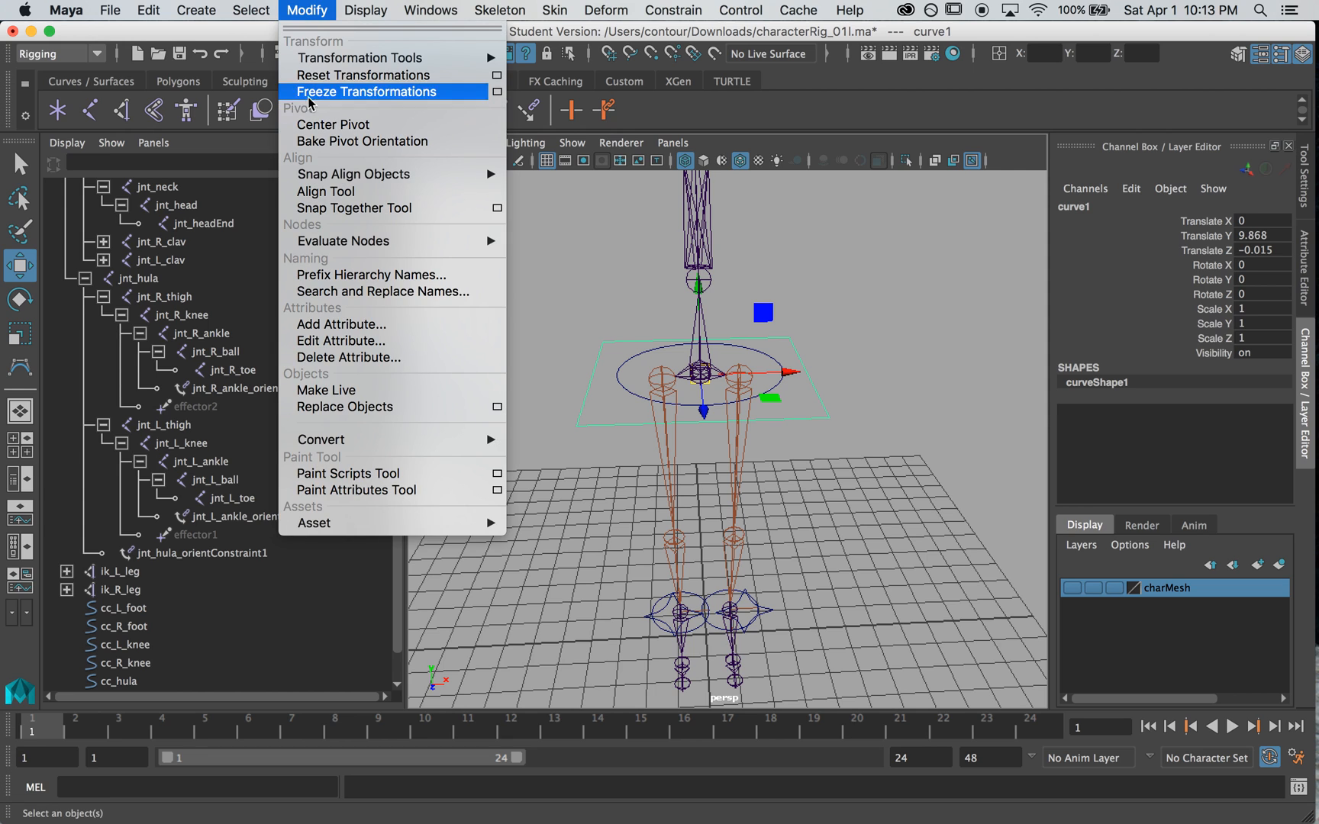
{"action": "left_click", "coordinate": [336, 91]}
{"action": "left_click", "coordinate": [148, 10]}
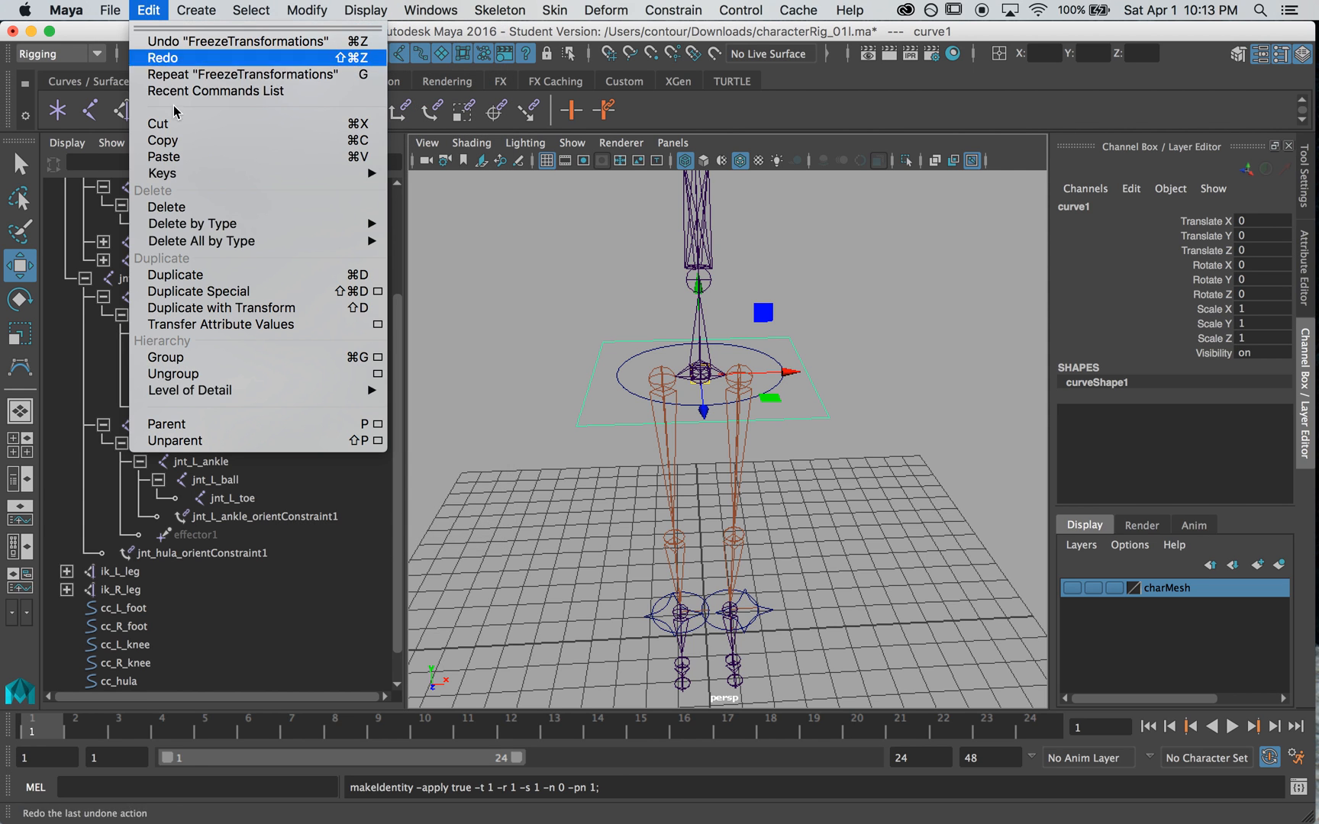
{"action": "mouse_move", "coordinate": [303, 224]}
{"action": "left_click", "coordinate": [427, 223]}
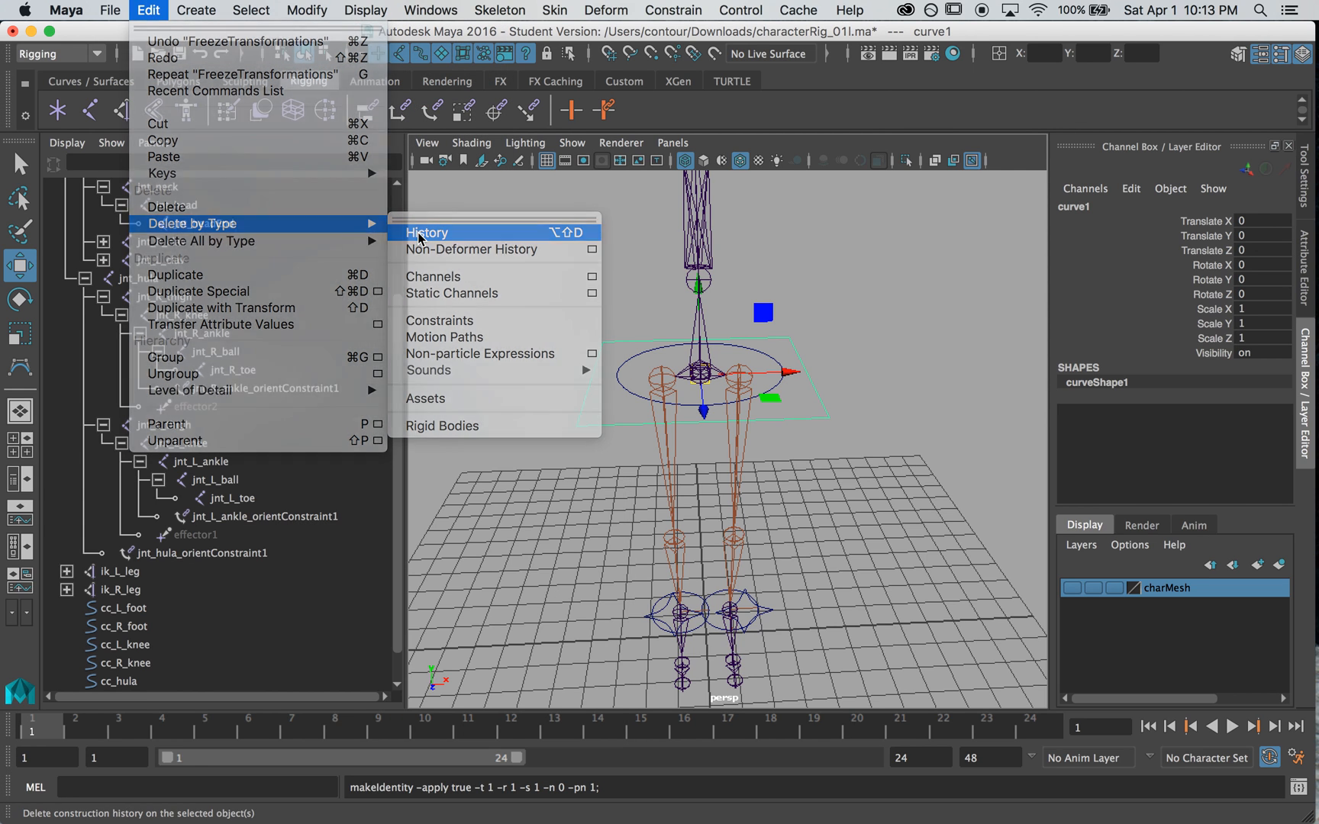
{"action": "left_click_drag", "start_coordinate": [558, 413], "coordinate": [578, 433]}
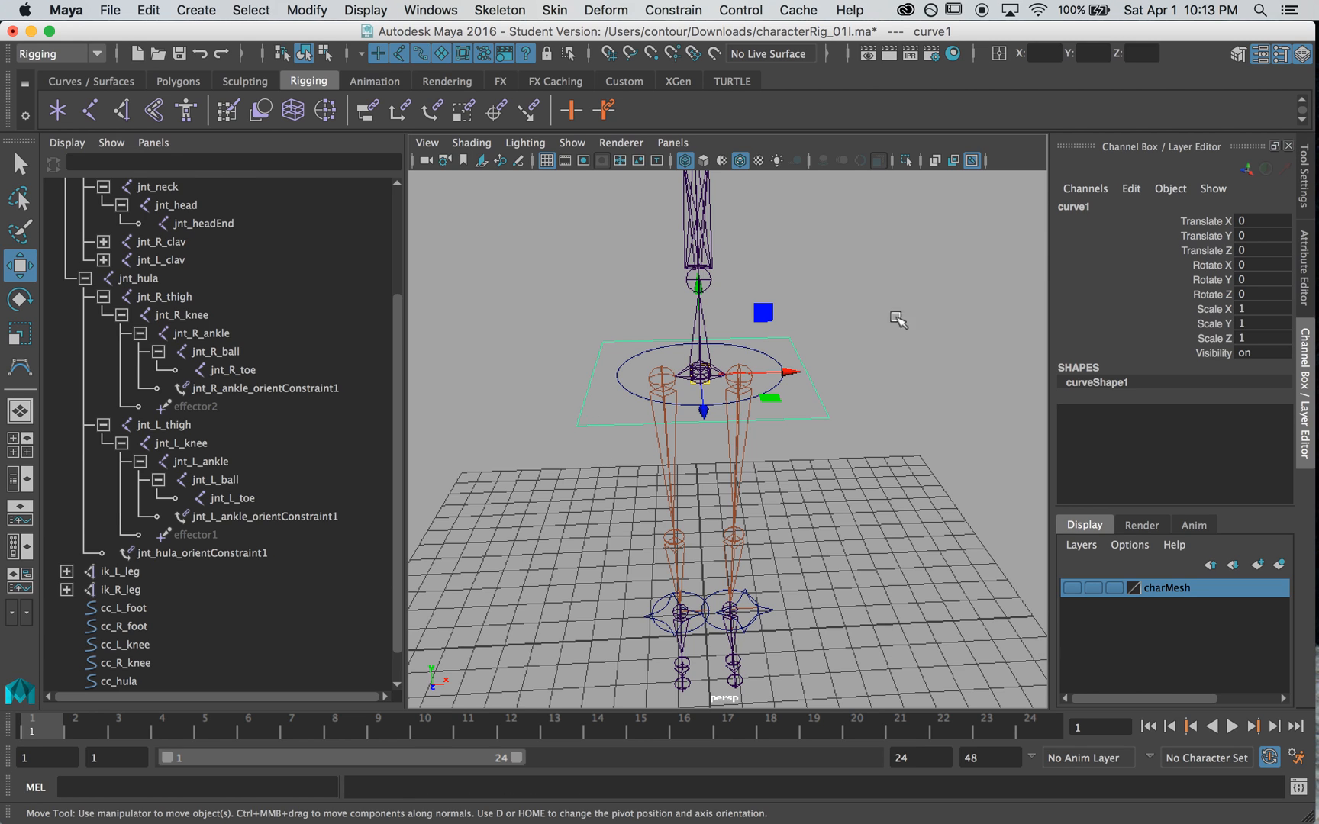
Rename the square curve curve1 as cc_COG.
{"action": "scroll", "coordinate": [86, 591], "scroll_direction": "down", "scroll_amount": 2}
{"action": "double_click", "coordinate": [124, 657]}
{"action": "type", "text": "cc"}
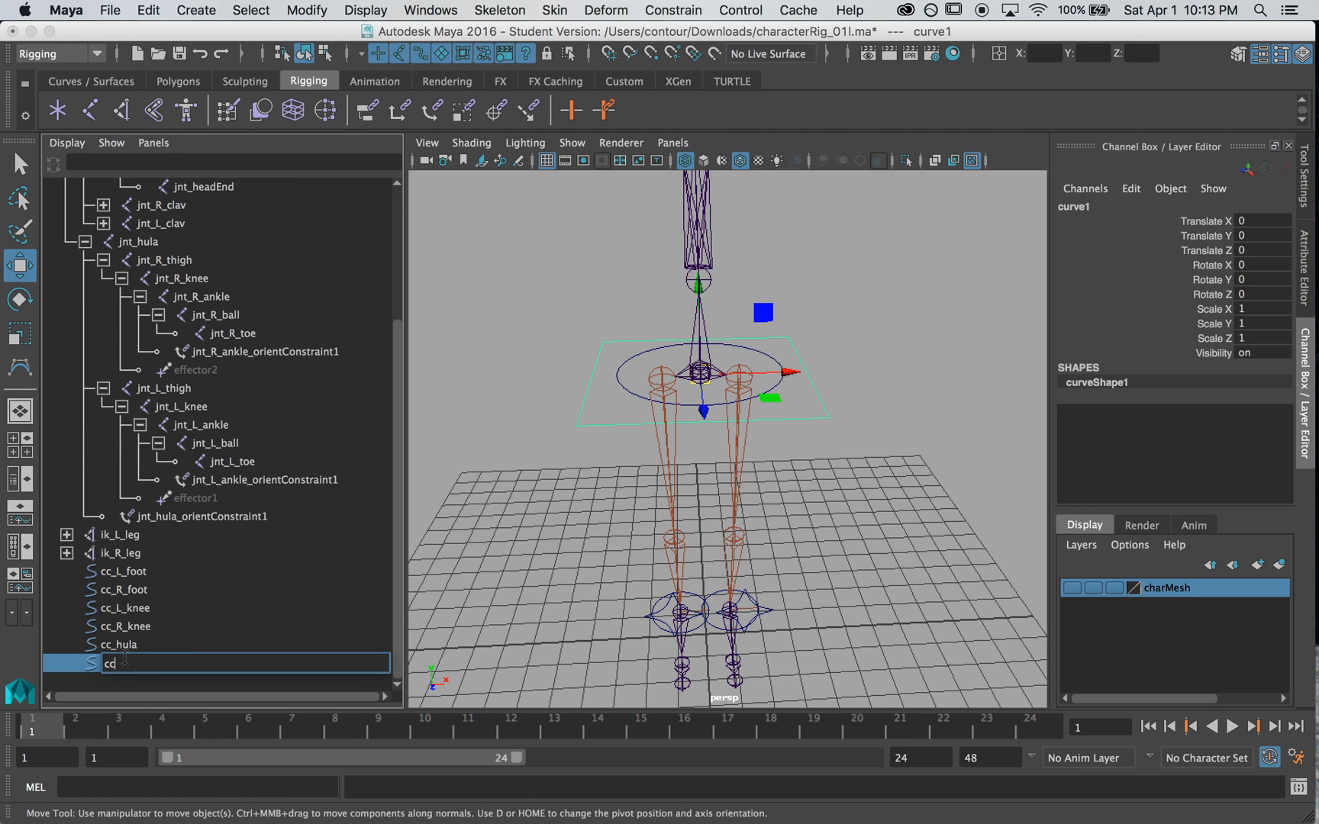
{"action": "type", "text": "_COG"}
{"action": "left_click", "coordinate": [645, 567]}
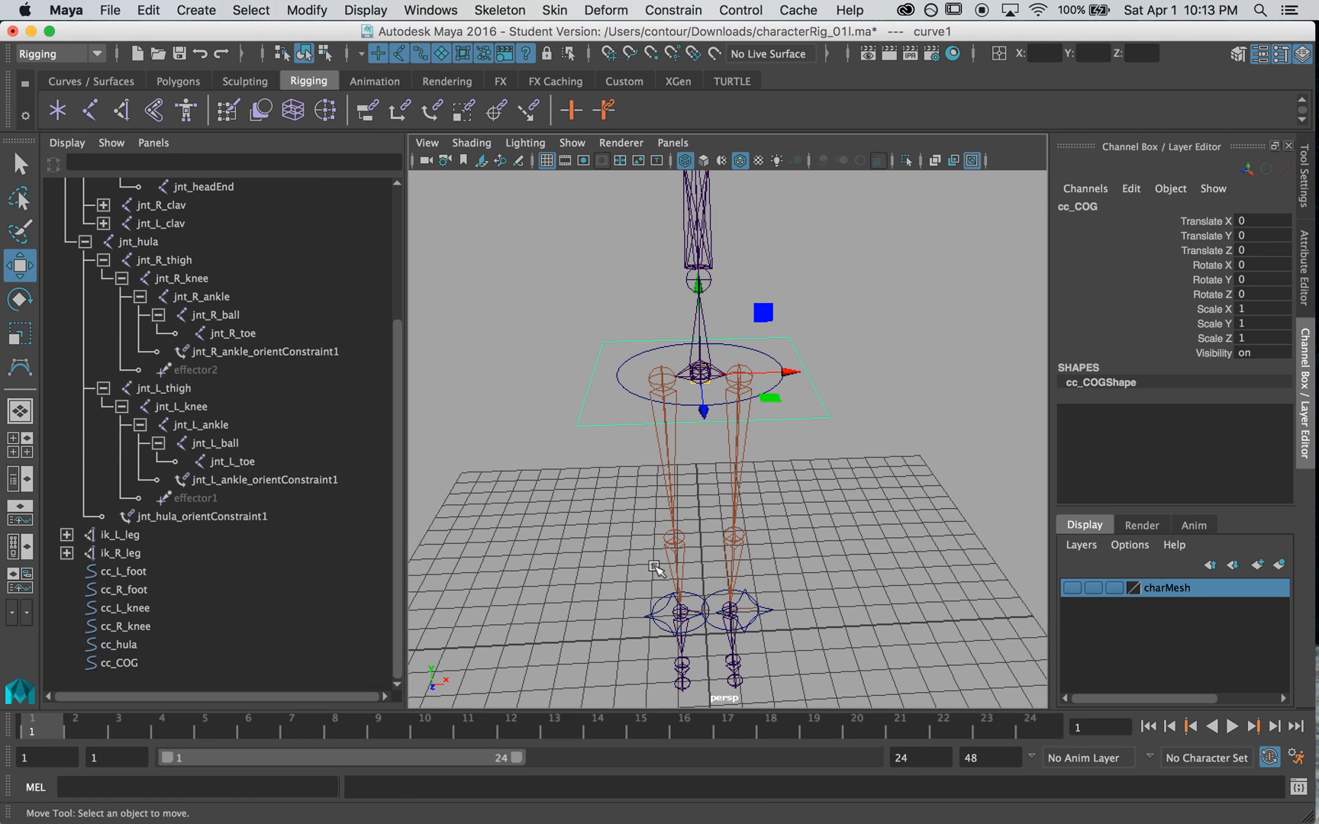
Parent-constrain the jnt_COG joint to the cc_COG control with Maintain offset enabled and all translate and rotate axes constrained.
{"action": "left_click", "coordinate": [580, 398]}
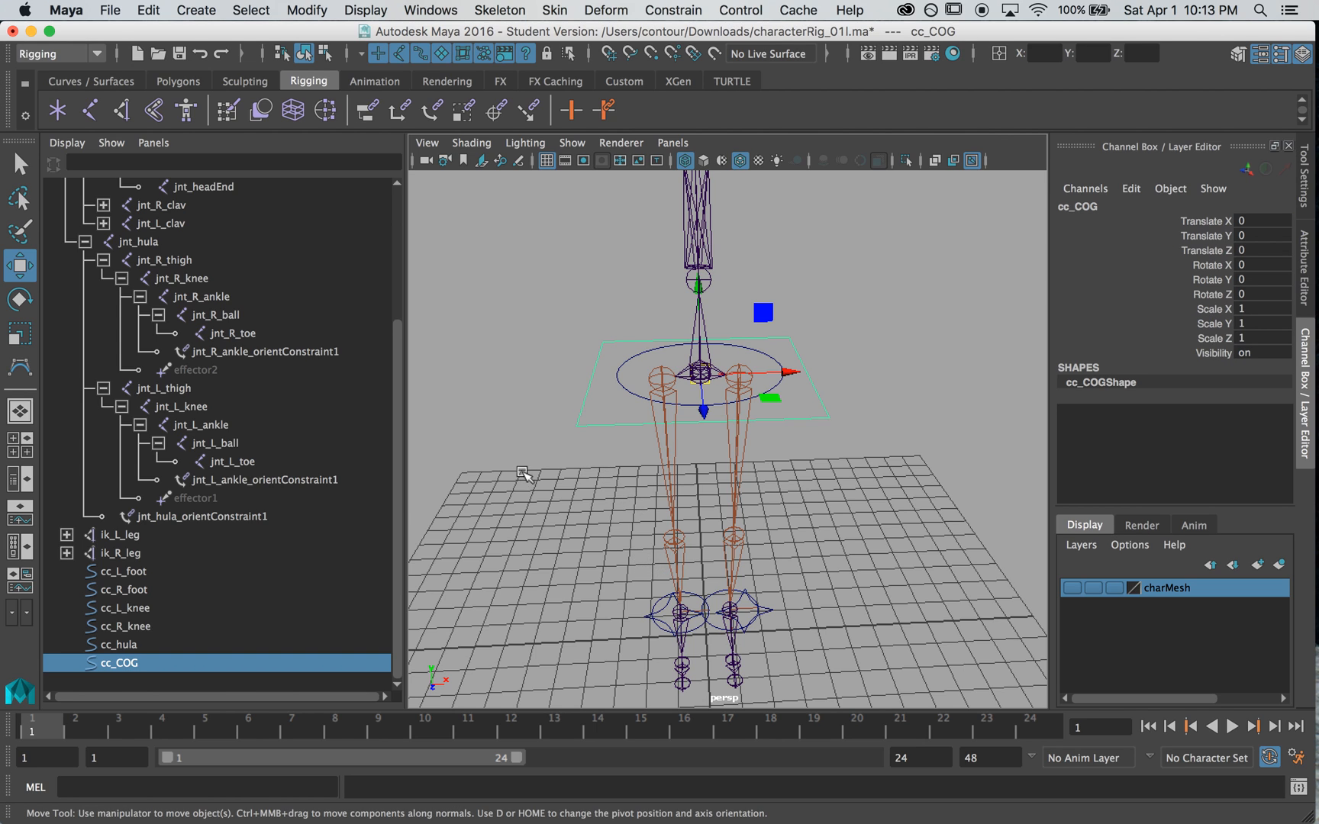
{"action": "right_click_drag", "start_coordinate": [523, 473], "coordinate": [672, 481], "text": "alt"}
{"action": "left_click_drag", "start_coordinate": [672, 480], "coordinate": [655, 450], "text": "alt"}
{"action": "key", "text": "q"}
{"action": "left_click_drag", "start_coordinate": [803, 429], "coordinate": [692, 451], "text": "alt"}
{"action": "left_click", "coordinate": [807, 357], "text": "shift"}
{"action": "left_click_drag", "start_coordinate": [778, 416], "coordinate": [834, 381], "text": "alt"}
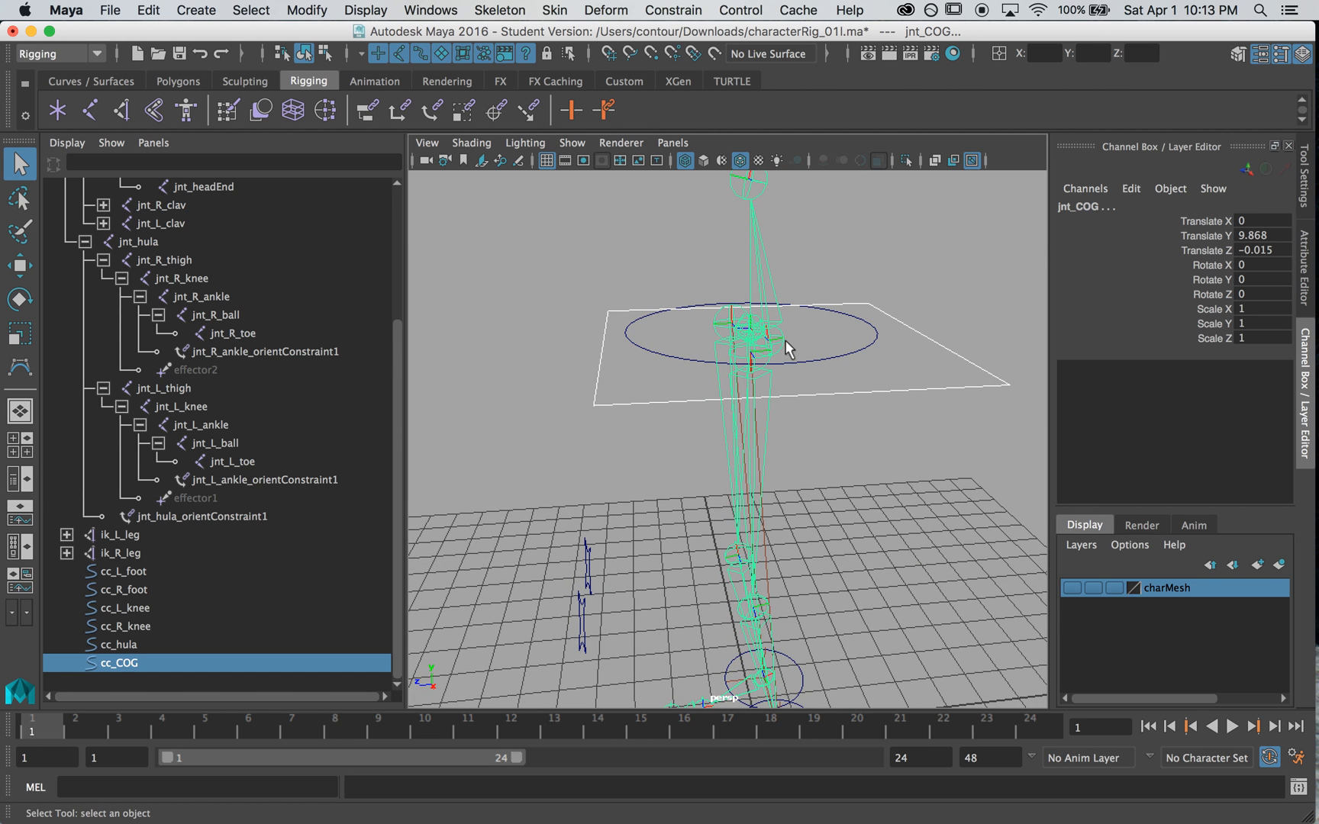
{"action": "left_click_drag", "start_coordinate": [769, 370], "coordinate": [803, 230], "text": "alt"}
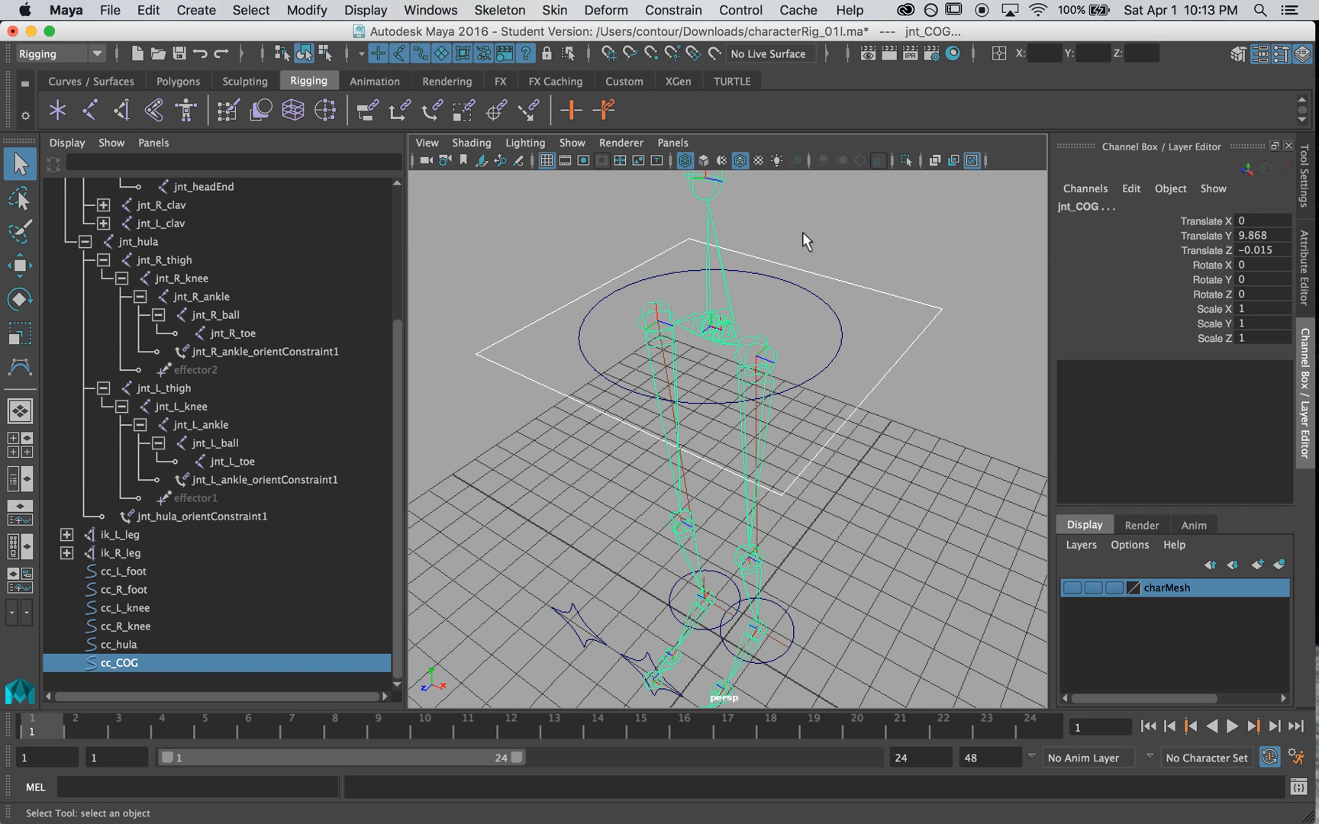
{"action": "left_click", "coordinate": [684, 9]}
{"action": "left_click", "coordinate": [854, 61]}
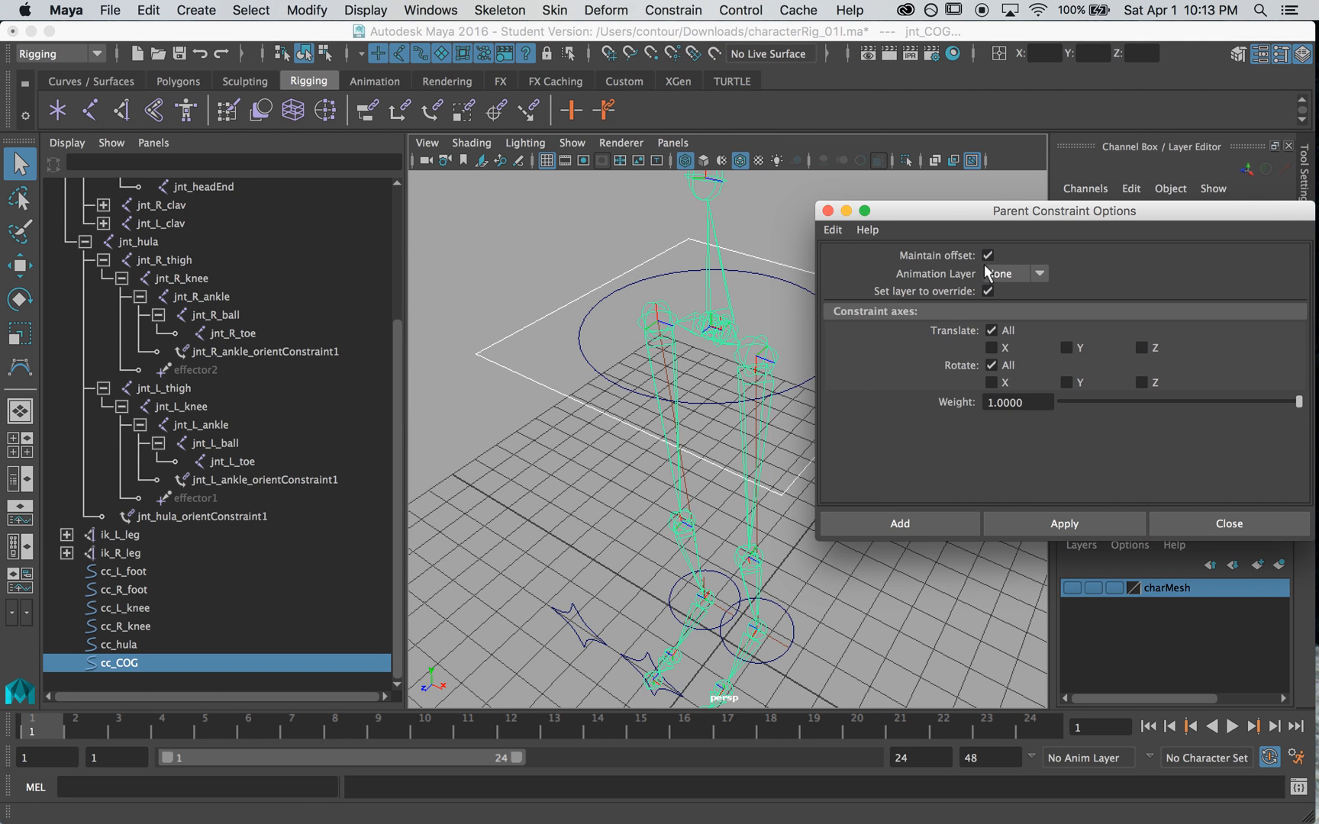
{"action": "left_click", "coordinate": [916, 523]}
{"action": "left_click", "coordinate": [887, 484]}
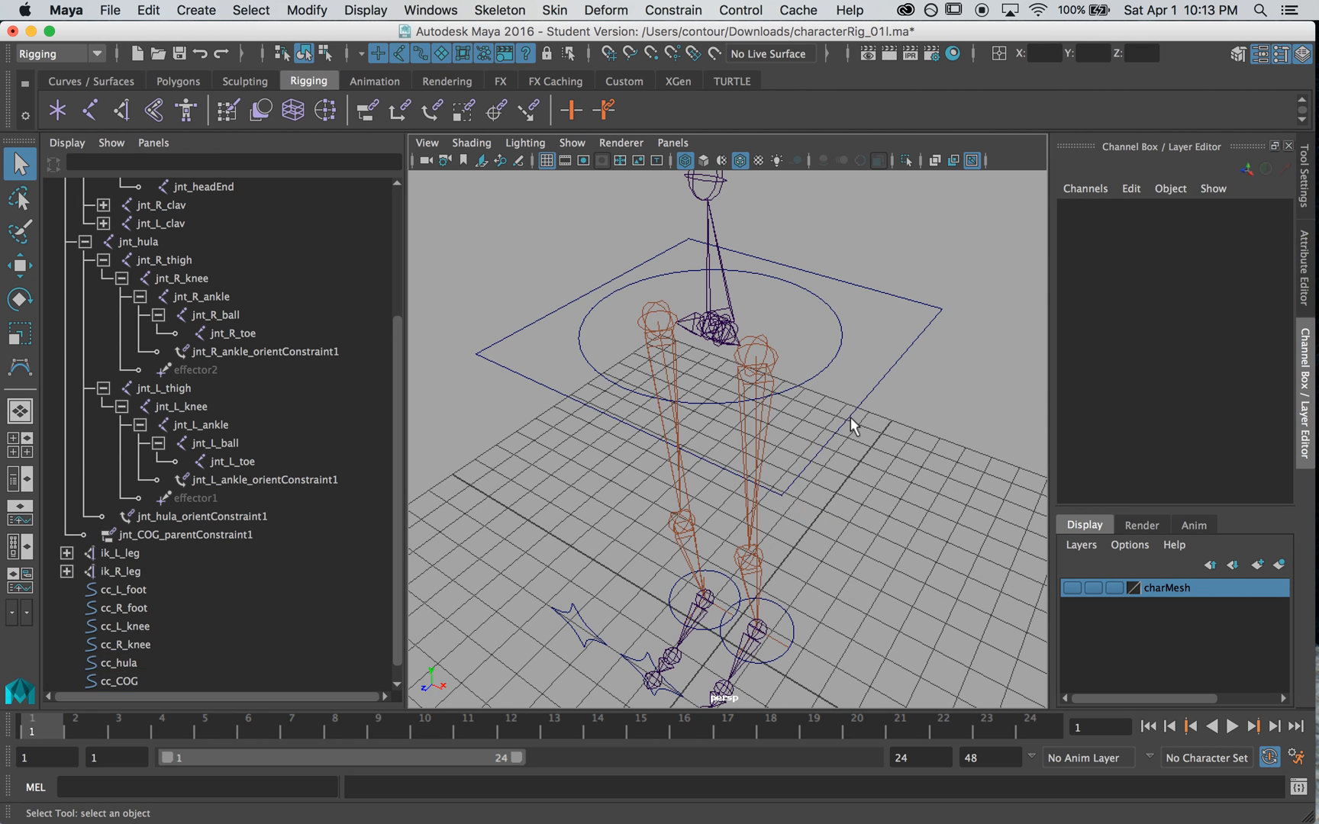
Test the cc_COG control by moving and rotating it, undo the changes, and deselect it.
{"action": "left_click_drag", "start_coordinate": [879, 443], "coordinate": [697, 445]}
{"action": "key", "text": "w"}
{"action": "left_click_drag", "start_coordinate": [761, 363], "coordinate": [704, 429], "text": "alt"}
{"action": "key", "text": "e"}
{"action": "key", "text": "ctrl+z"}
{"action": "key", "text": "ctrl+z"}
{"action": "key", "text": "ctrl+z"}
{"action": "key", "text": "ctrl+z"}
{"action": "key", "text": "ctrl+z"}
{"action": "key", "text": "ctrl+z"}
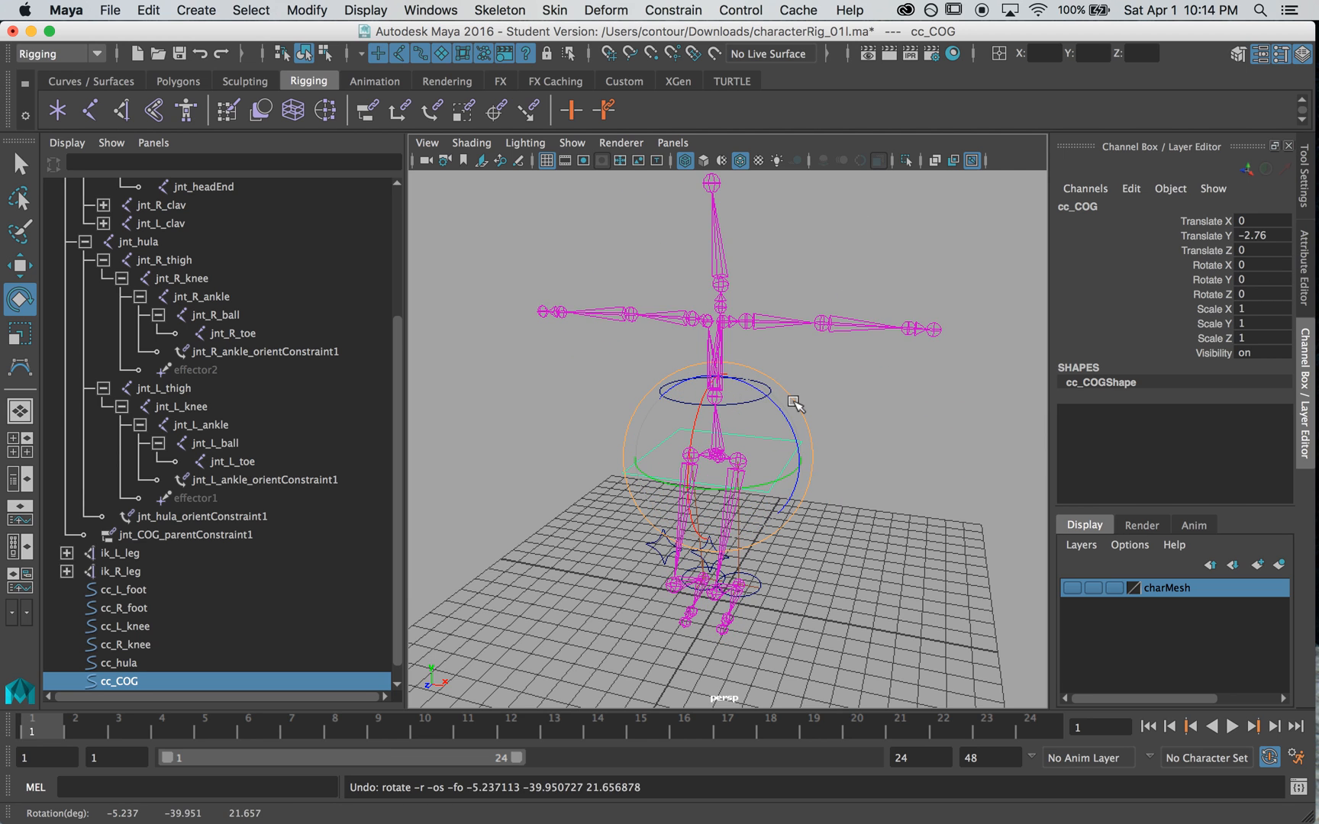
{"action": "left_click_drag", "start_coordinate": [804, 476], "coordinate": [774, 398]}
Parent the cc_hula circle under the cc_COG square control.
{"action": "key", "text": "q"}
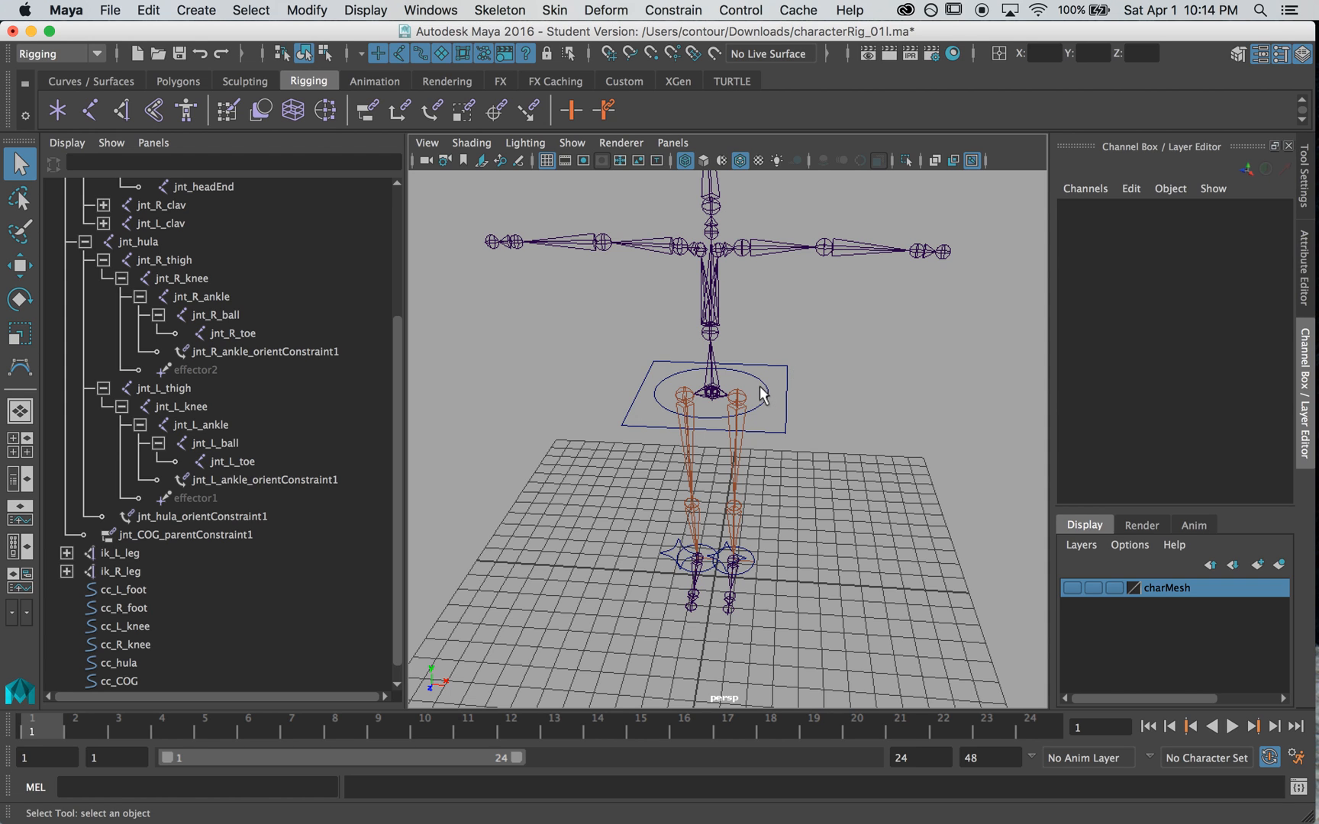
{"action": "left_click", "coordinate": [761, 390]}
{"action": "left_click_drag", "start_coordinate": [776, 422], "coordinate": [810, 446], "text": "shift"}
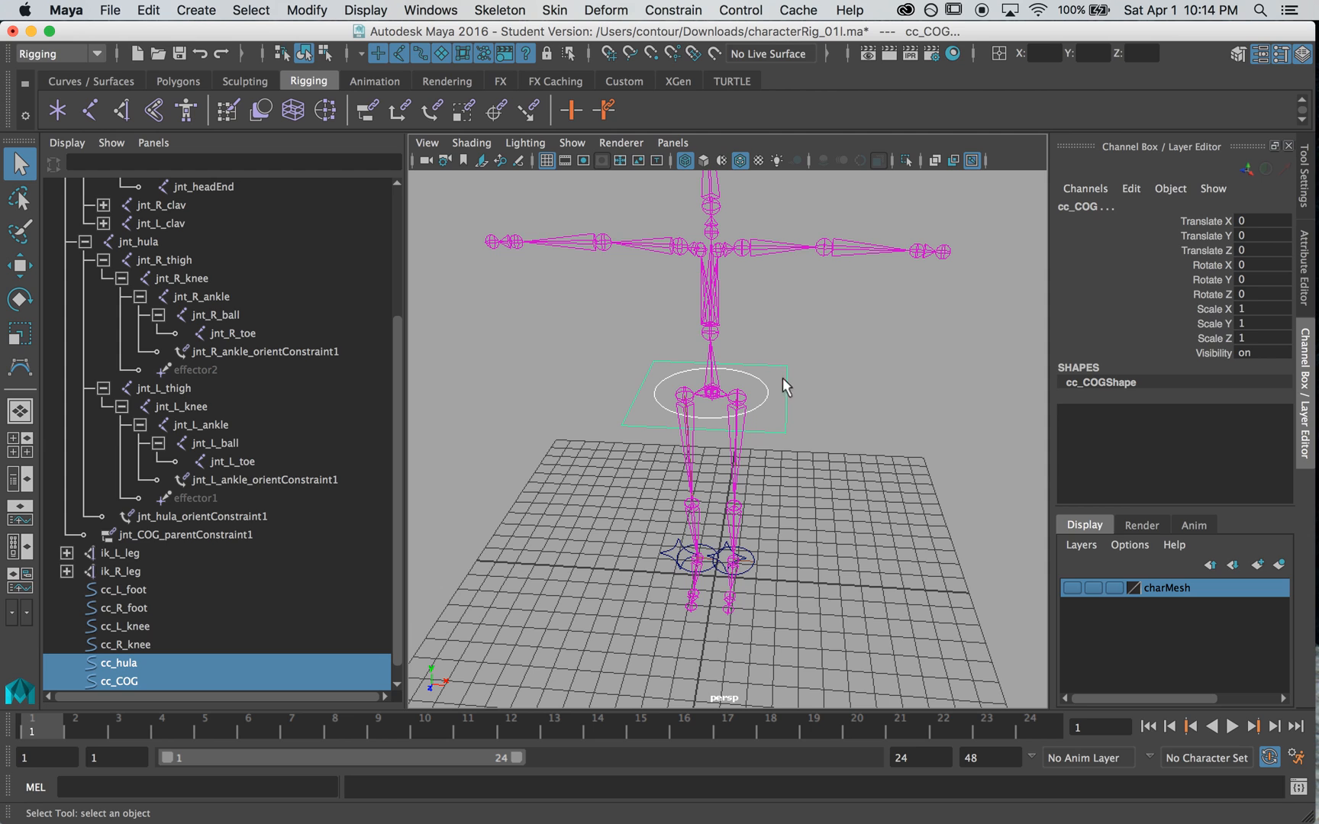
{"action": "left_click", "coordinate": [766, 397]}
{"action": "left_click_drag", "start_coordinate": [763, 415], "coordinate": [811, 440], "text": "shift"}
{"action": "key", "text": "p"}
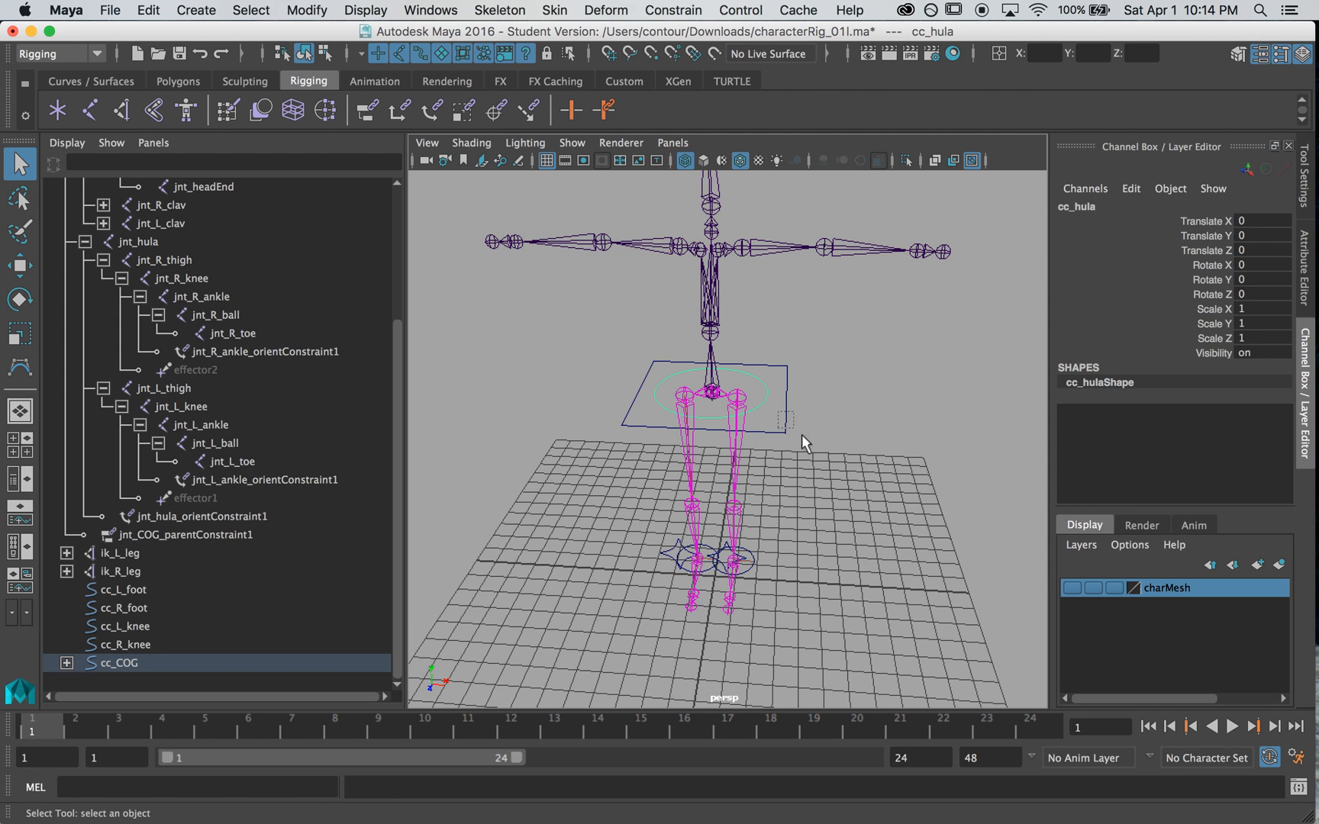
Test the hierarchy by rotating cc_COG together with its child, undo the rotation, and clear the selection.
{"action": "key", "text": "Up"}
{"action": "key", "text": "e"}
{"action": "mouse_move", "coordinate": [769, 353]}
{"action": "left_mouse_down"}
{"action": "mouse_move", "coordinate": [780, 383]}
{"action": "mouse_move", "coordinate": [771, 341]}
{"action": "left_mouse_up"}
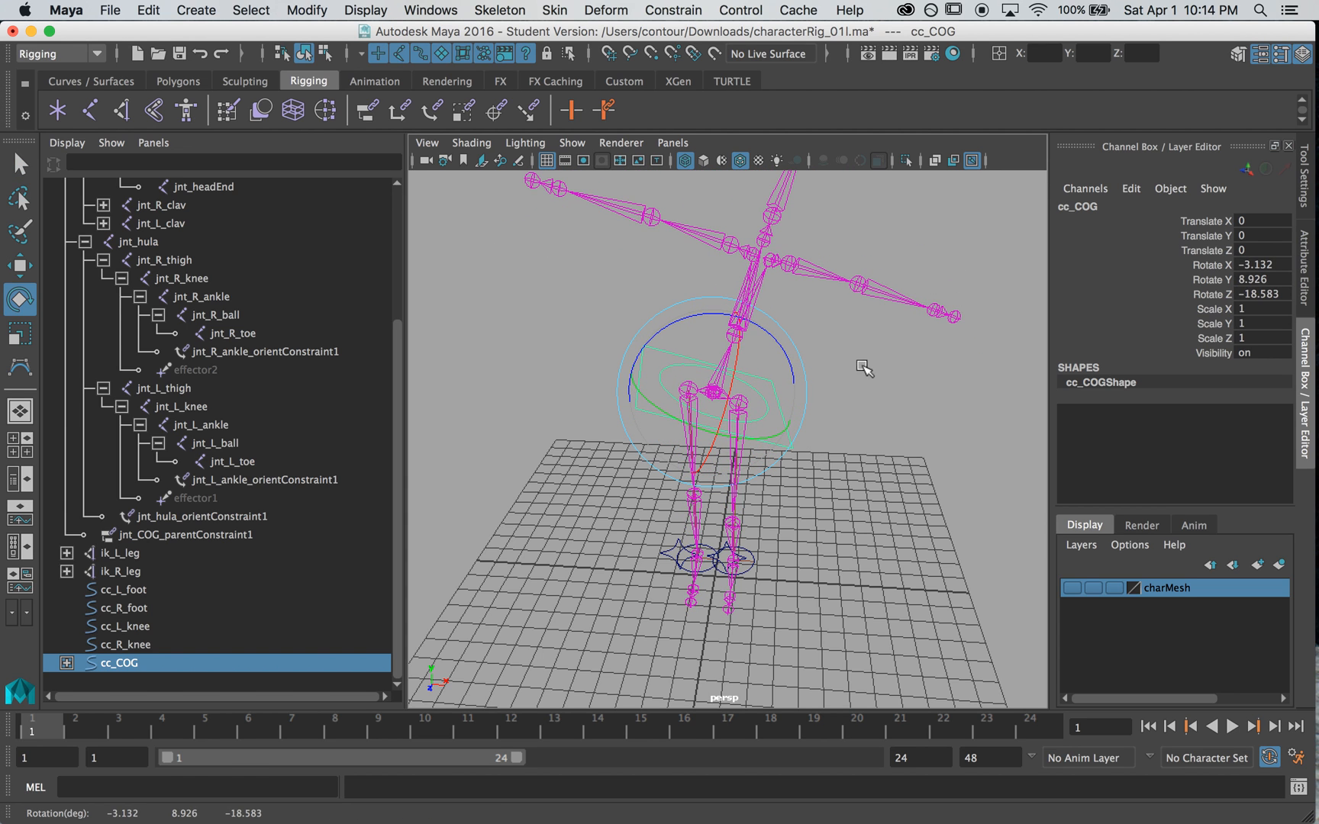
{"action": "key", "text": "ctrl+z"}
{"action": "left_click", "coordinate": [897, 398]}
Create a NURBS circle and raise it with point snapping to the height of the lowest spine joint above the hips.
{"action": "mouse_move", "coordinate": [898, 398]}
{"action": "left_mouse_down", "text": "alt"}
{"action": "mouse_move", "coordinate": [642, 372]}
{"action": "mouse_move", "coordinate": [883, 391]}
{"action": "left_mouse_up", "text": "alt"}
{"action": "right_click_drag", "start_coordinate": [883, 391], "coordinate": [804, 409], "text": "alt"}
{"action": "left_click_drag", "start_coordinate": [804, 410], "coordinate": [865, 417], "text": "alt"}
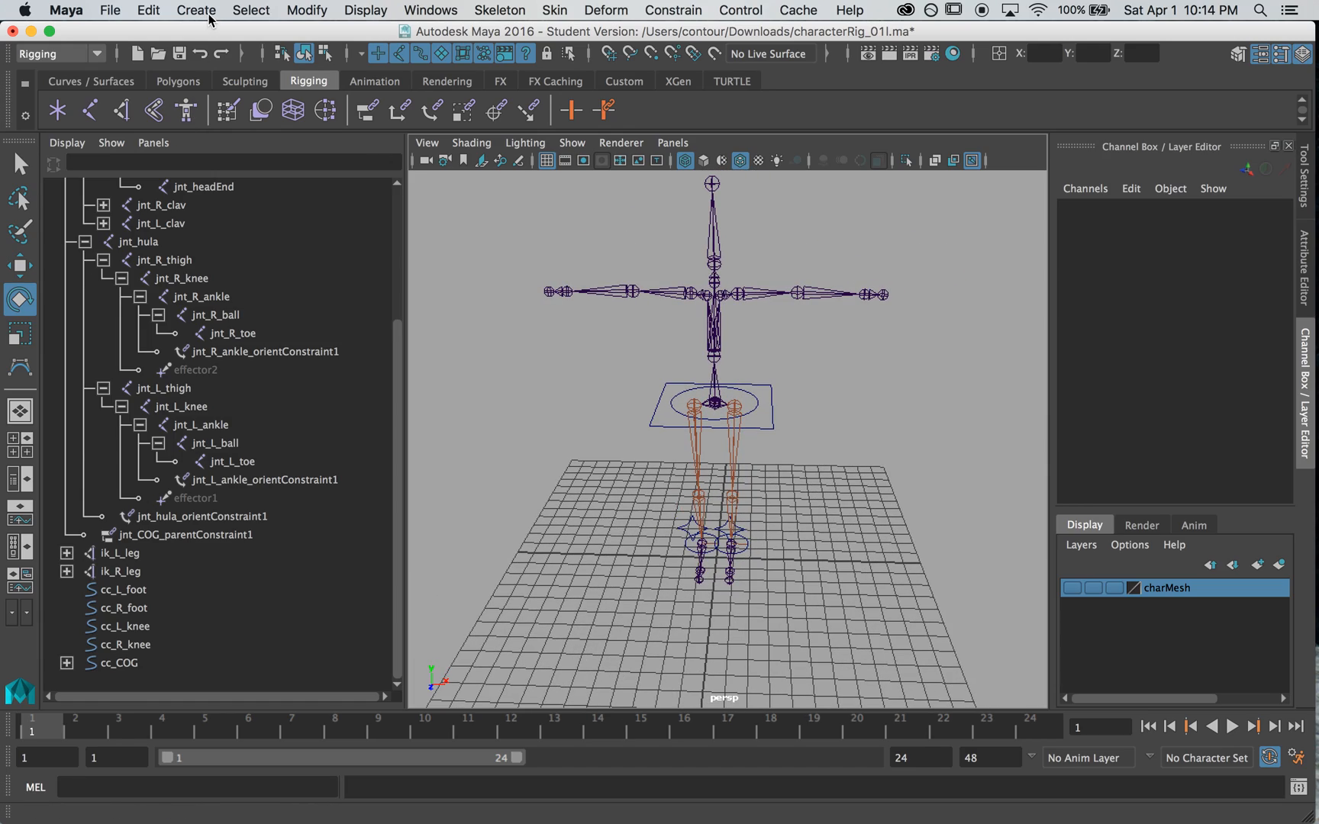
{"action": "left_click", "coordinate": [171, 10]}
{"action": "mouse_move", "coordinate": [358, 58]}
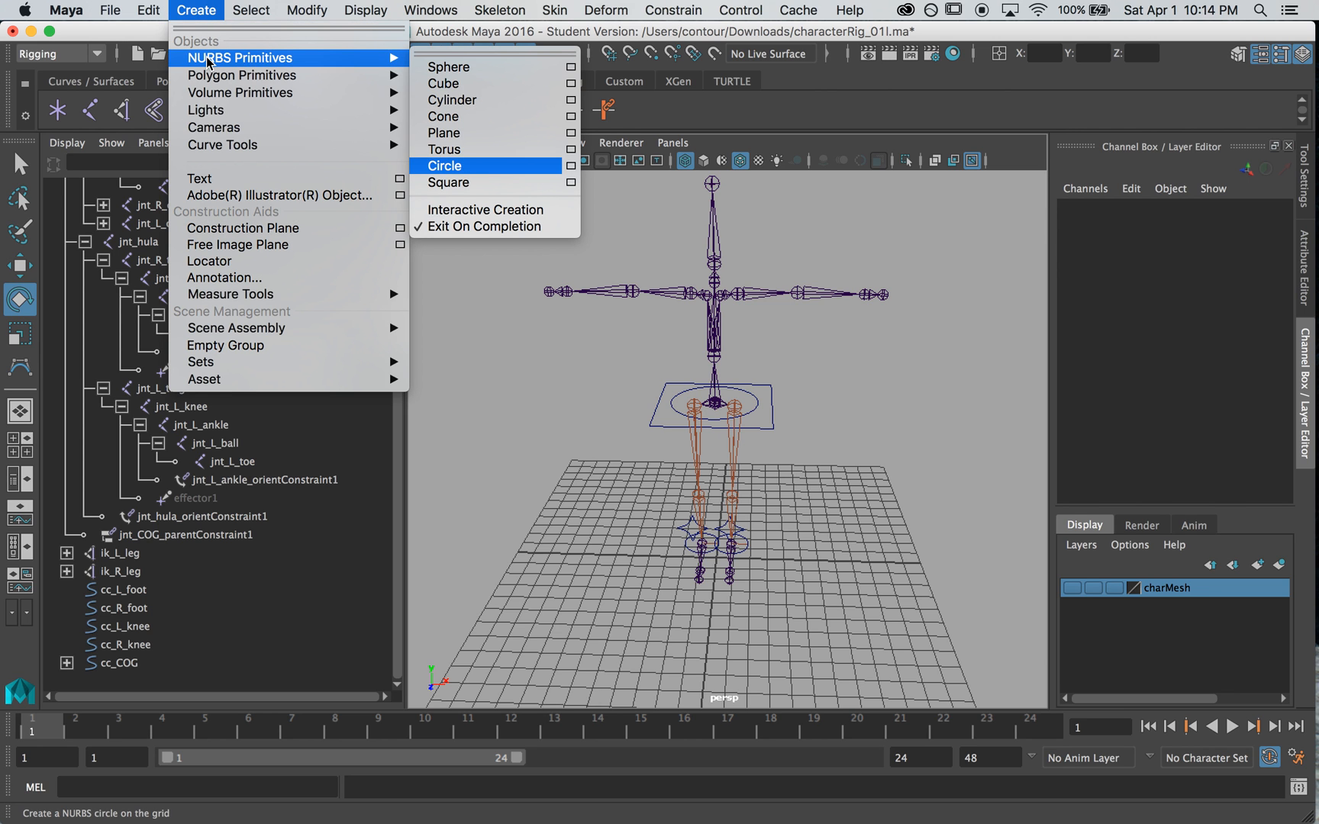
{"action": "left_click", "coordinate": [445, 166]}
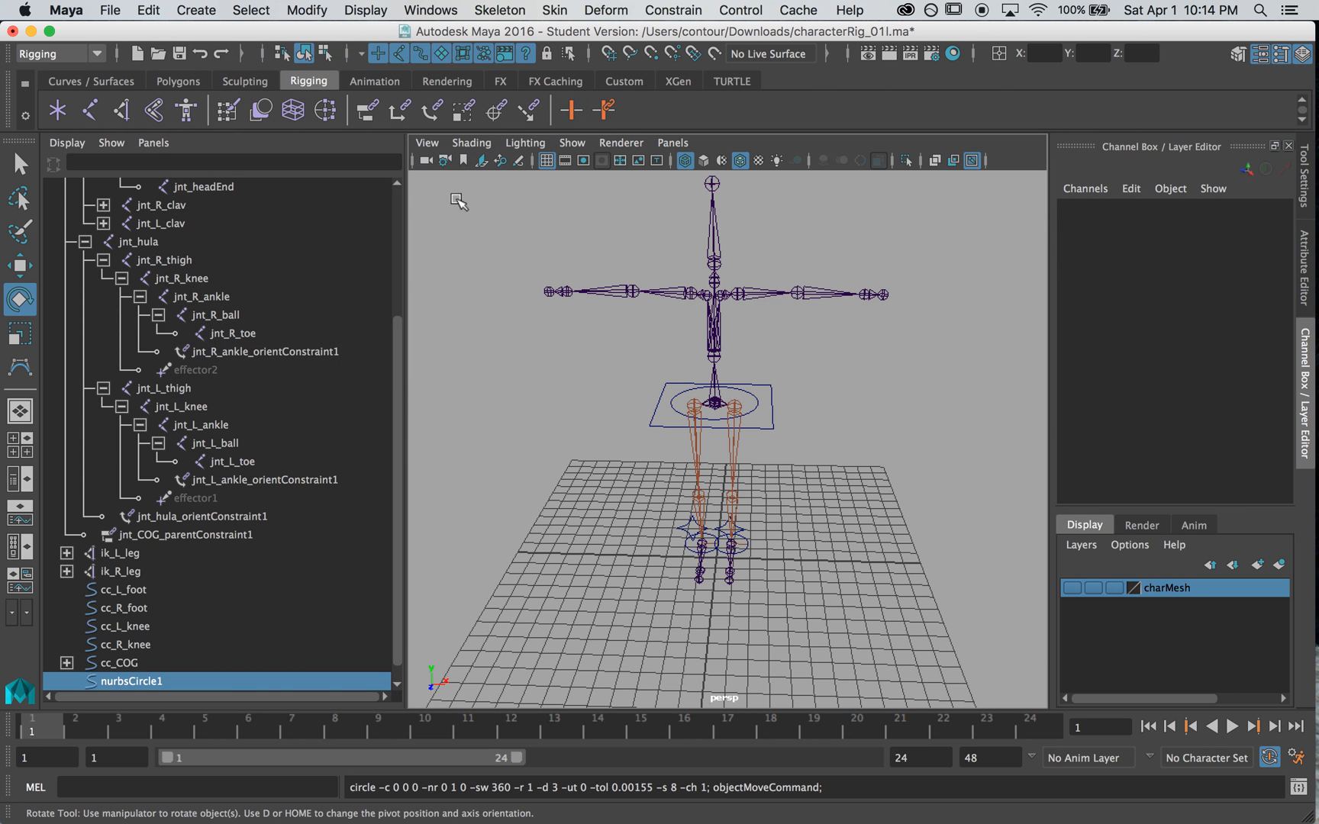
{"action": "mouse_move", "coordinate": [698, 507]}
{"action": "right_mouse_down", "text": "alt"}
{"action": "mouse_move", "coordinate": [745, 445]}
{"action": "mouse_move", "coordinate": [699, 523]}
{"action": "right_mouse_up", "text": "alt"}
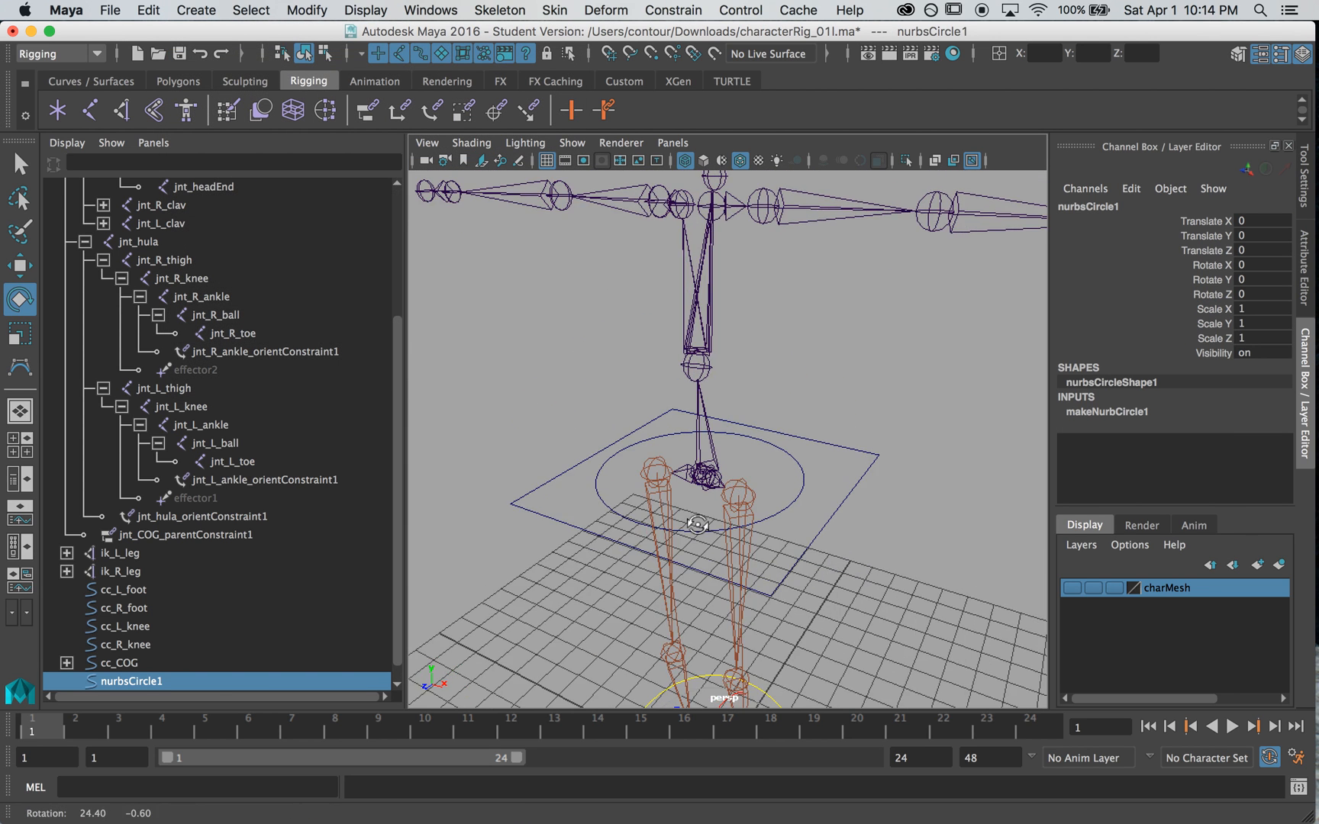
{"action": "key", "text": "w"}
{"action": "key", "text": "v"}
{"action": "middle_click_drag", "start_coordinate": [700, 380], "coordinate": [698, 368]}
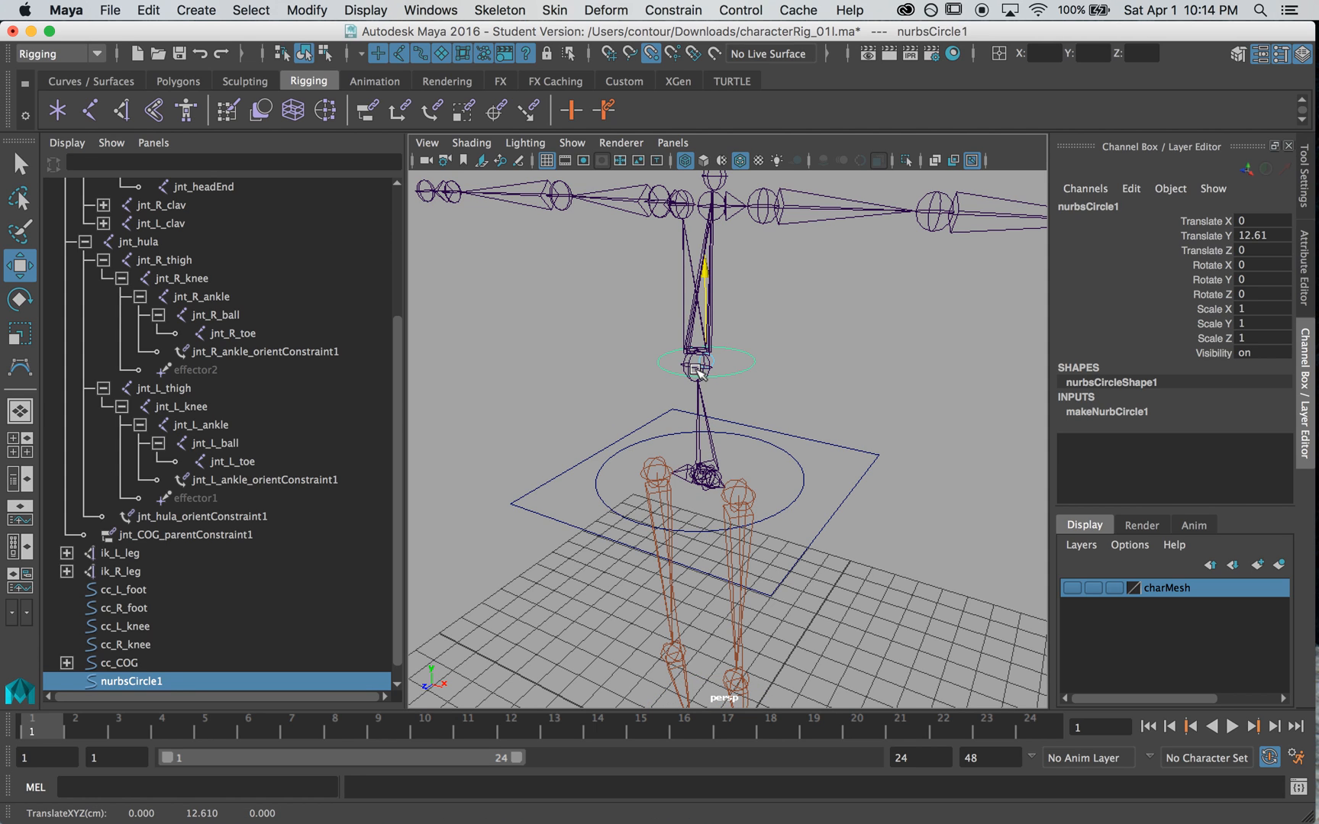
Snap the circle onto the lowest spine joint and scale it uniformly to about 1.777 to surround the waist, with the charMesh layer shown.
{"action": "left_click_drag", "start_coordinate": [702, 368], "coordinate": [698, 365]}
{"action": "left_click_drag", "start_coordinate": [814, 367], "coordinate": [870, 473], "text": "alt"}
{"action": "left_click_drag", "start_coordinate": [779, 287], "coordinate": [785, 399], "text": "alt"}
{"action": "key", "text": "r"}
{"action": "middle_click_drag", "start_coordinate": [584, 483], "coordinate": [632, 465]}
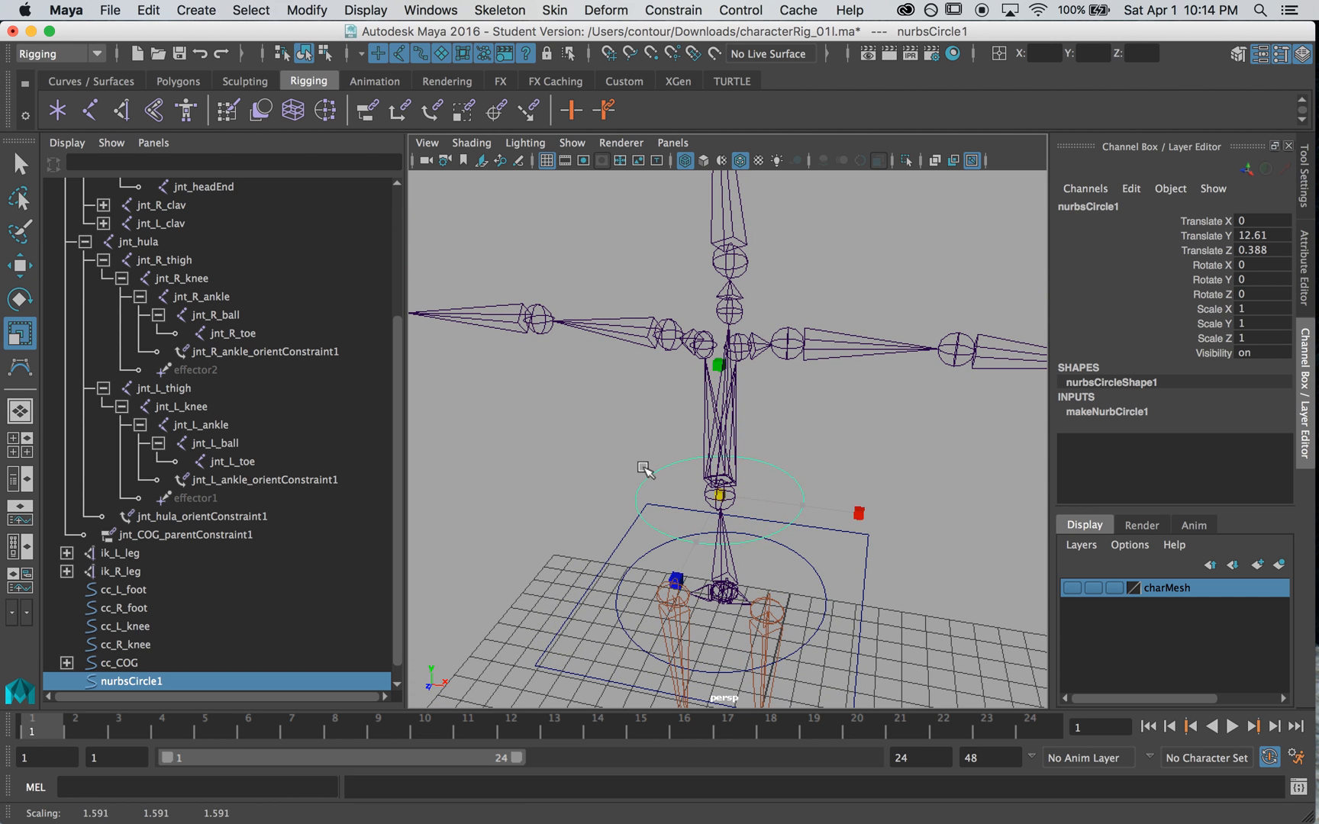
{"action": "left_click", "coordinate": [1077, 589]}
{"action": "left_click_drag", "start_coordinate": [1015, 565], "coordinate": [748, 507], "text": "alt"}
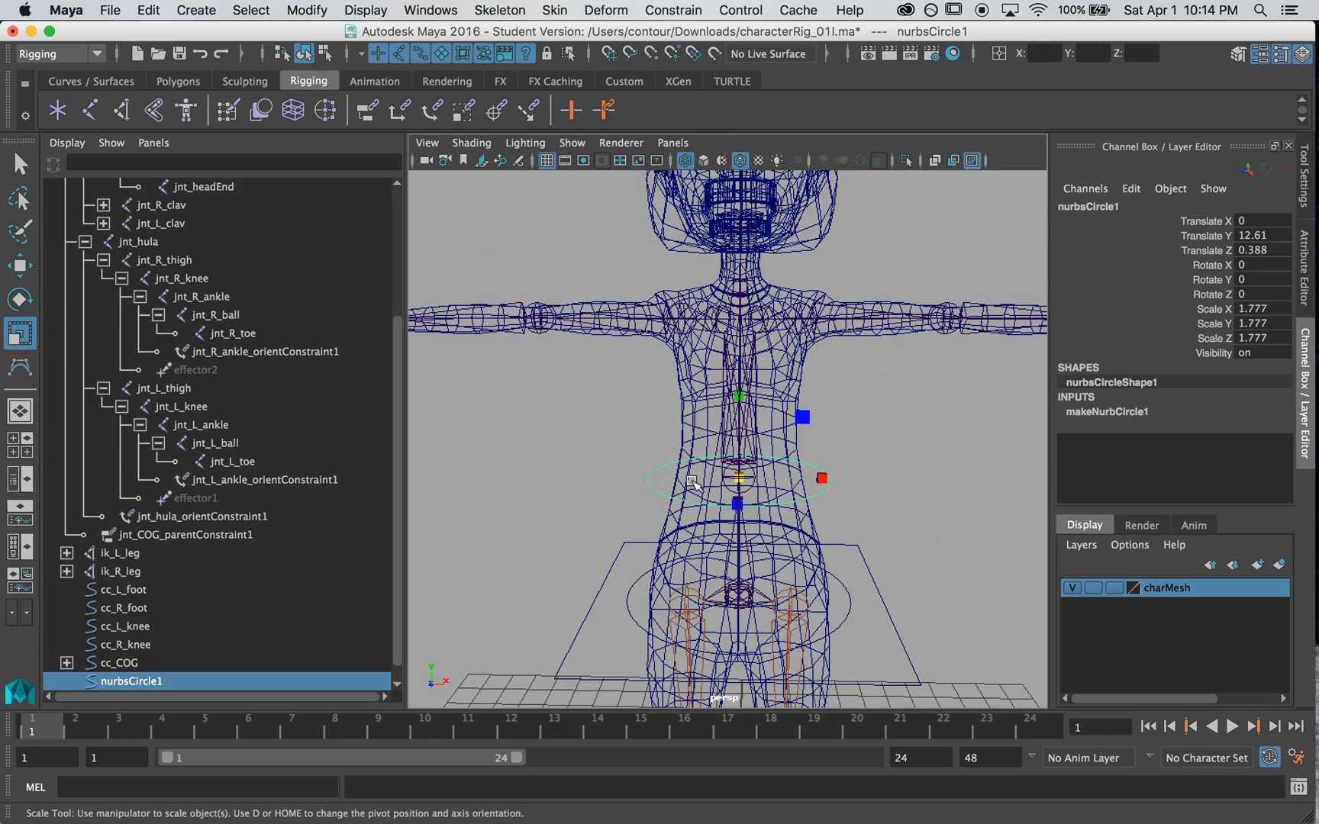
{"action": "left_click_drag", "start_coordinate": [886, 469], "coordinate": [862, 489], "text": "alt"}
Duplicate the waist circle, snap the copy onto the neck joint, and hide the charMesh layer.
{"action": "key", "text": "ctrl+d"}
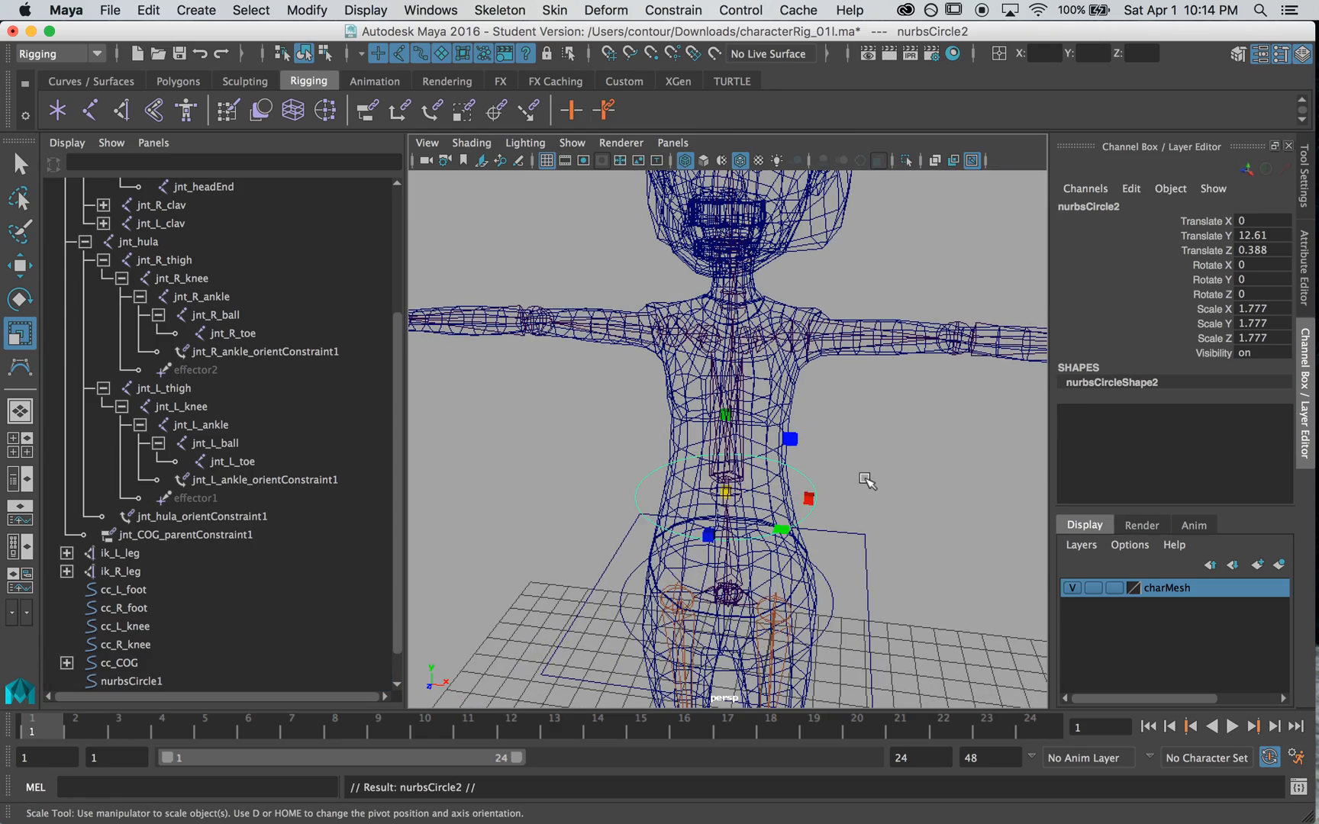
{"action": "key", "text": "w"}
{"action": "left_click_drag", "start_coordinate": [843, 403], "coordinate": [857, 451], "text": "alt"}
{"action": "key", "text": "v"}
{"action": "left_click_drag", "start_coordinate": [746, 556], "coordinate": [1008, 563]}
{"action": "left_click", "coordinate": [1072, 587]}
{"action": "left_click_drag", "start_coordinate": [653, 471], "coordinate": [771, 452], "text": "alt"}
Duplicate the neck circle and snap the copy up onto the joint at the base of the head.
{"action": "key", "text": "ctrl+d"}
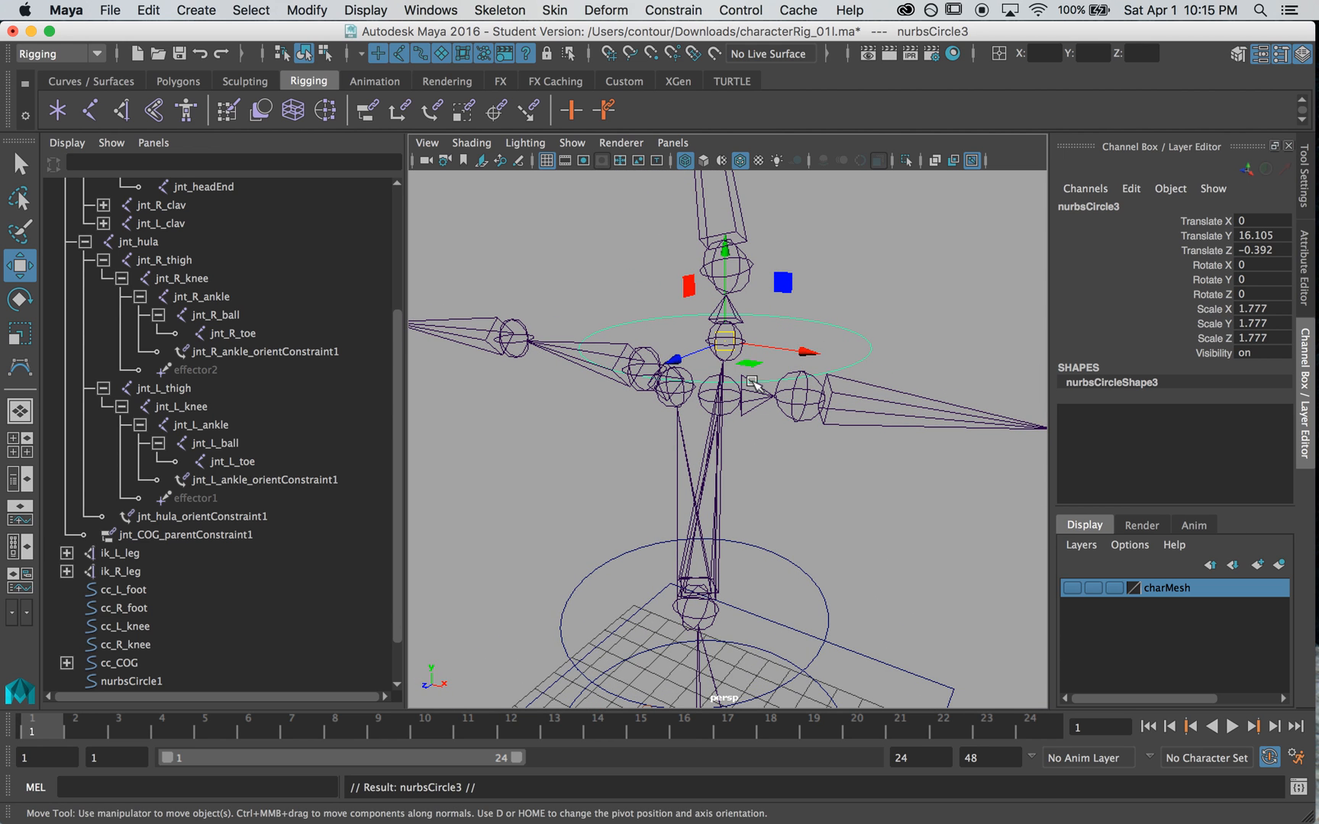
{"action": "left_click_drag", "start_coordinate": [728, 307], "coordinate": [729, 267]}
{"action": "left_click_drag", "start_coordinate": [892, 282], "coordinate": [775, 368], "text": "alt"}
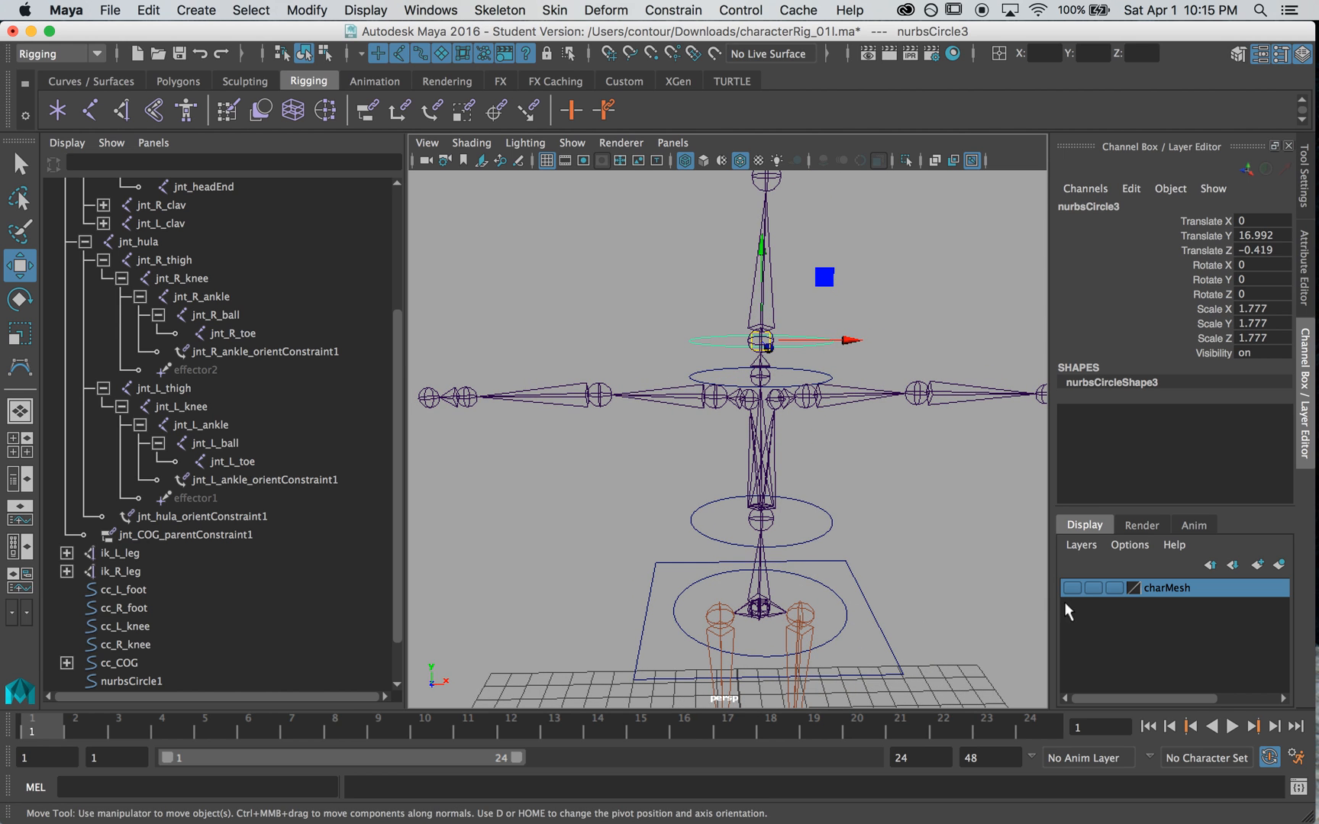
Show the charMesh layer and rotate the head circle 90 degrees around X so it stands upright.
{"action": "left_click", "coordinate": [1072, 588]}
{"action": "key", "text": "f"}
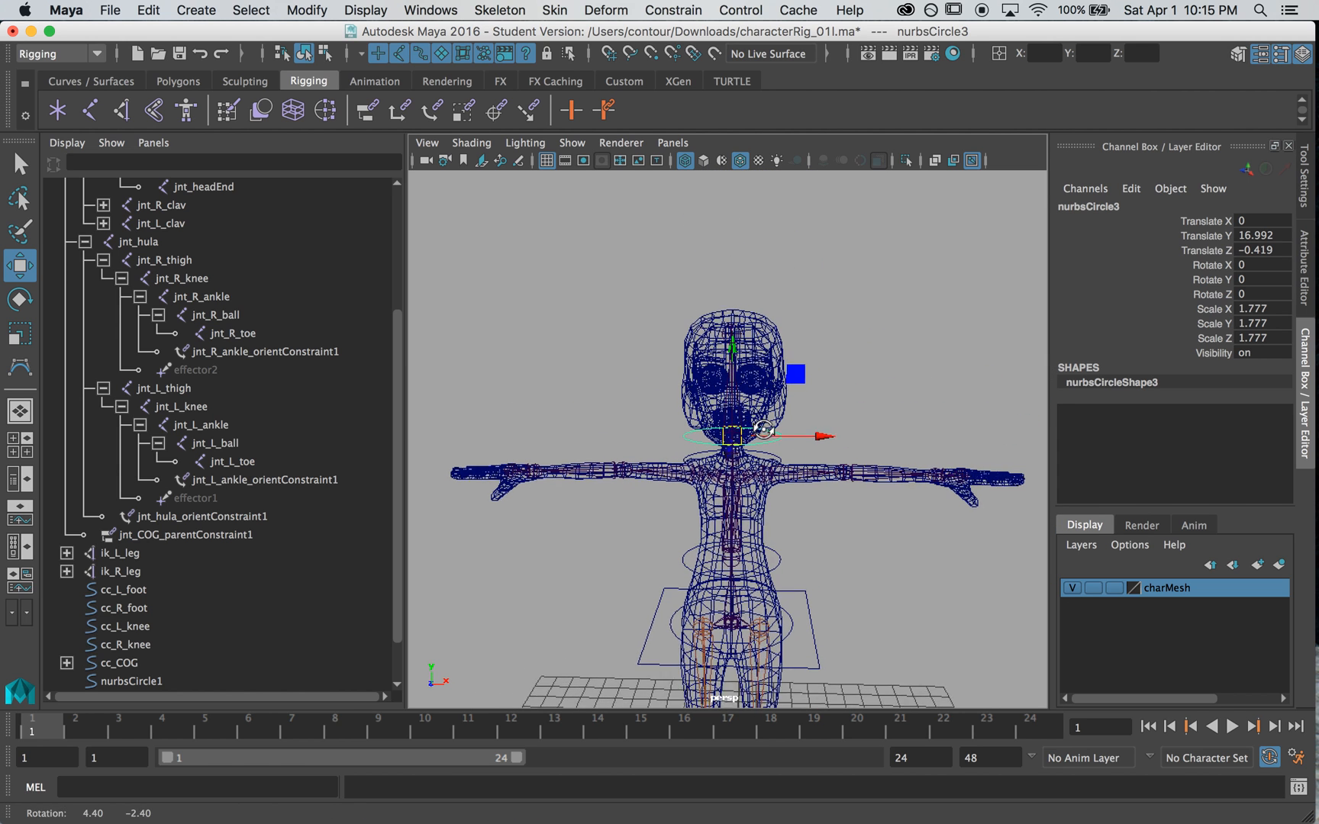
{"action": "key", "text": "e"}
{"action": "left_click_drag", "start_coordinate": [869, 354], "coordinate": [794, 358], "text": "alt"}
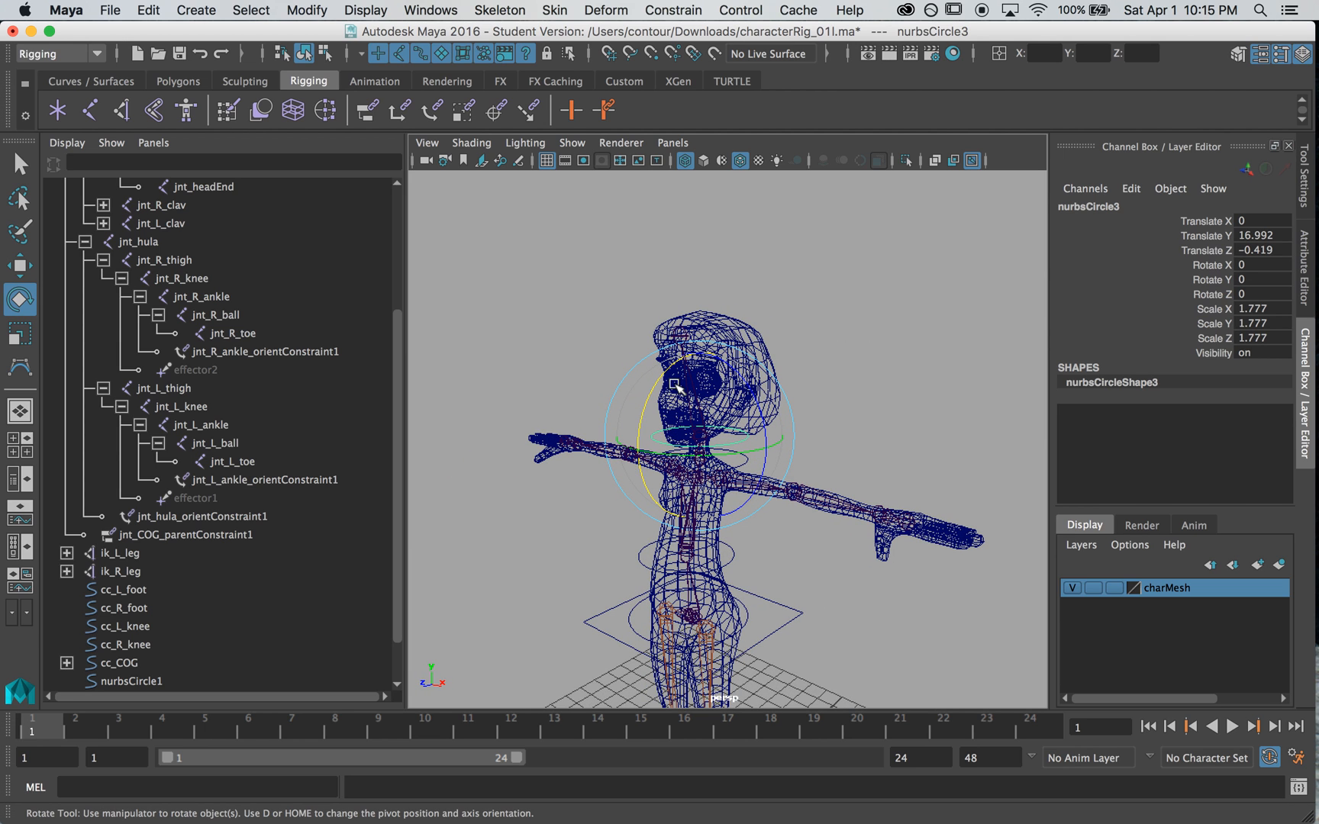
{"action": "middle_click_drag", "start_coordinate": [772, 289], "coordinate": [532, 387]}
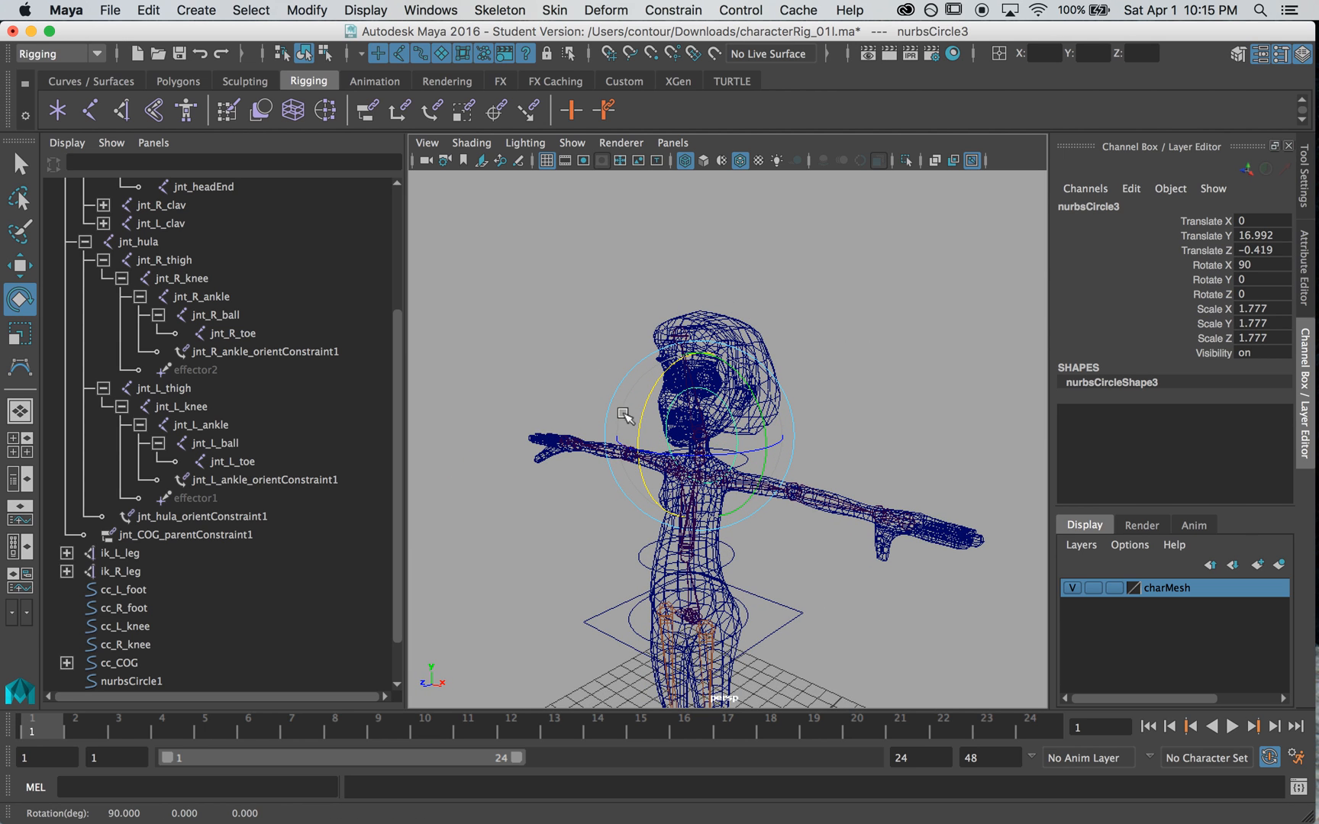
Raise the head circle to about 20.087 in Y, scale it uniformly to about 2.754 around the head, and hide the charMesh layer.
{"action": "key", "text": "w"}
{"action": "left_click_drag", "start_coordinate": [672, 446], "coordinate": [750, 477], "text": "alt"}
{"action": "middle_click_drag", "start_coordinate": [747, 522], "coordinate": [653, 385]}
{"action": "key", "text": "r"}
{"action": "mouse_move", "coordinate": [653, 385]}
{"action": "left_mouse_down", "text": "alt"}
{"action": "mouse_move", "coordinate": [492, 382]}
{"action": "mouse_move", "coordinate": [648, 386]}
{"action": "left_mouse_up", "text": "alt"}
{"action": "left_click", "coordinate": [1072, 588]}
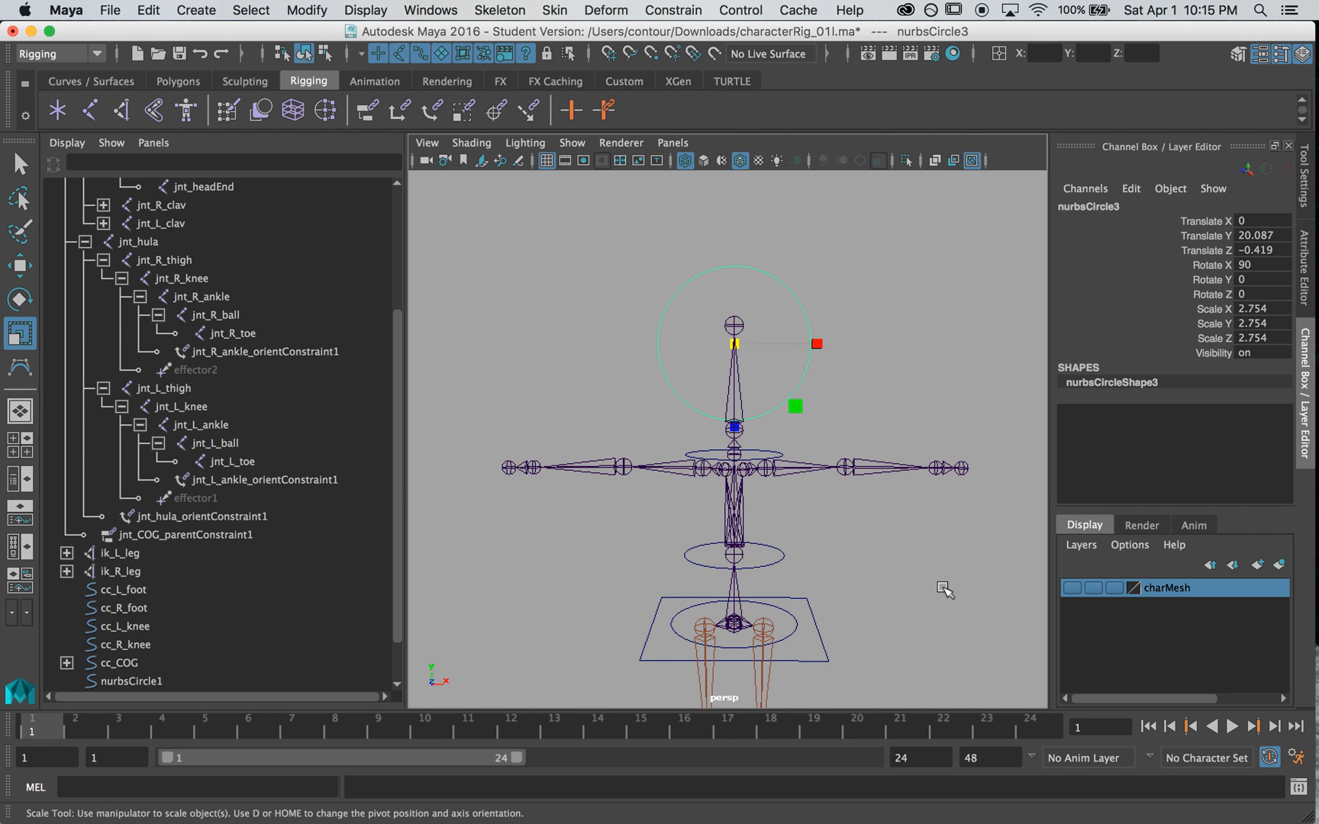
Snap the head circle's pivot onto the joint at the base of the head, leaving the circle itself in place.
{"action": "right_click_drag", "start_coordinate": [680, 488], "coordinate": [995, 451], "text": "alt"}
{"action": "left_click_drag", "start_coordinate": [996, 450], "coordinate": [801, 473], "text": "alt"}
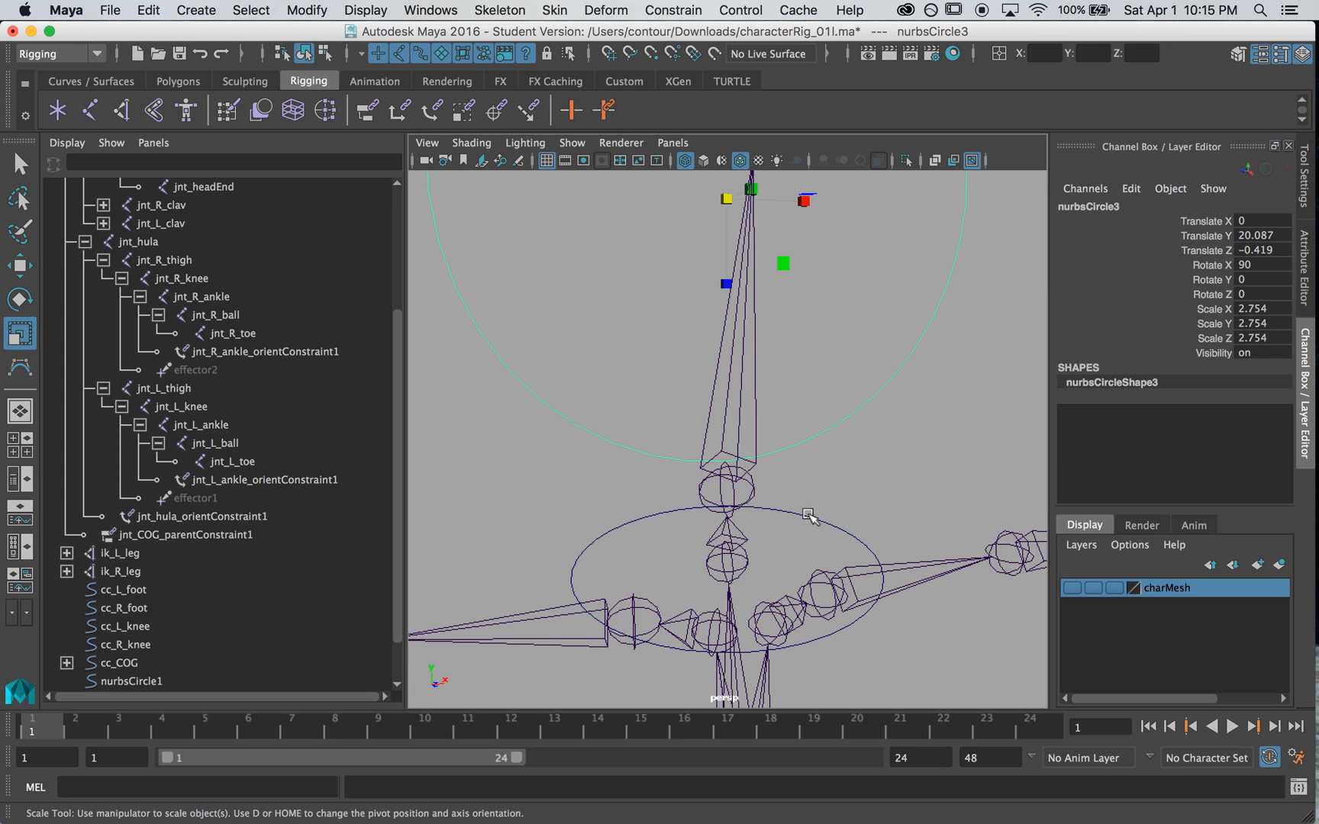
{"action": "key", "text": "w"}
{"action": "key", "text": "d"}
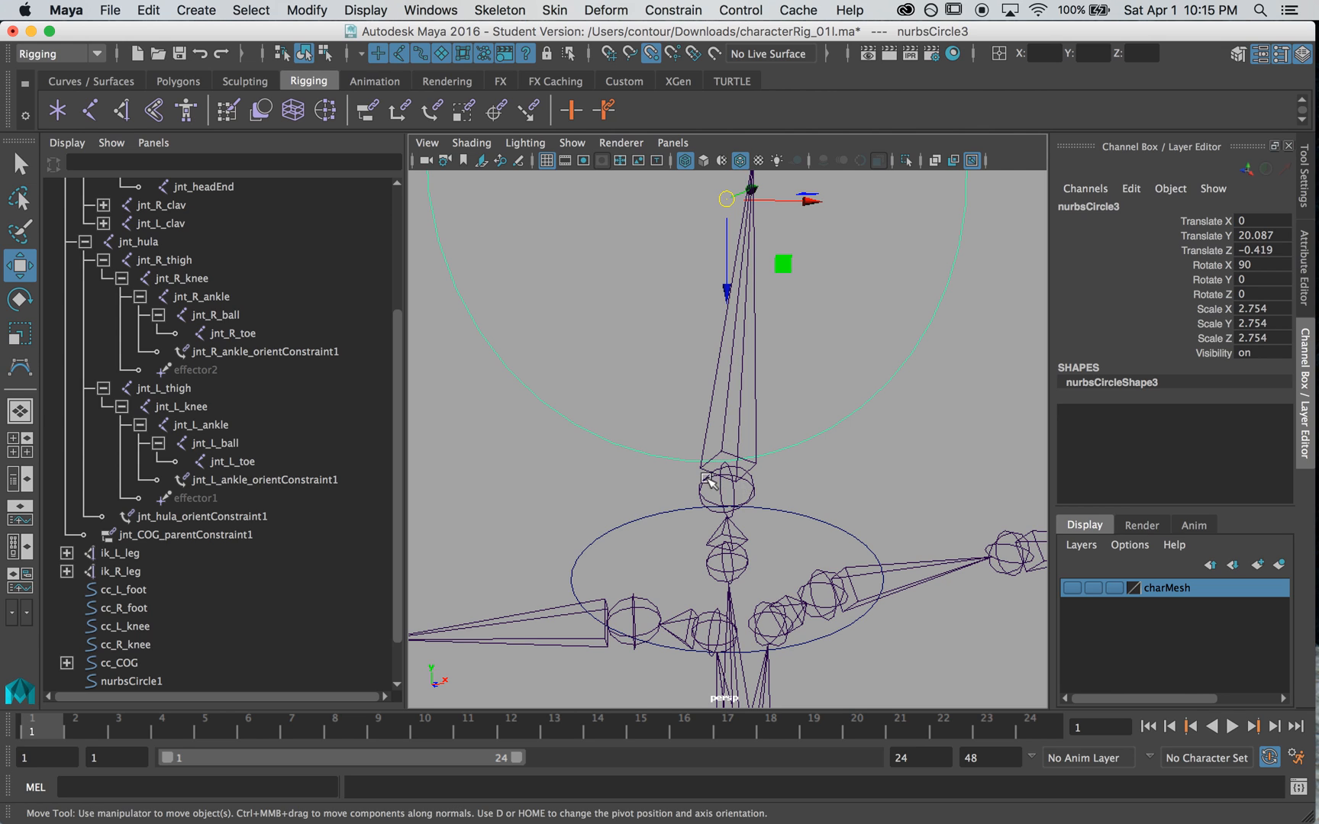
{"action": "middle_click_drag", "start_coordinate": [708, 481], "coordinate": [727, 494]}
{"action": "key", "text": "super+z"}
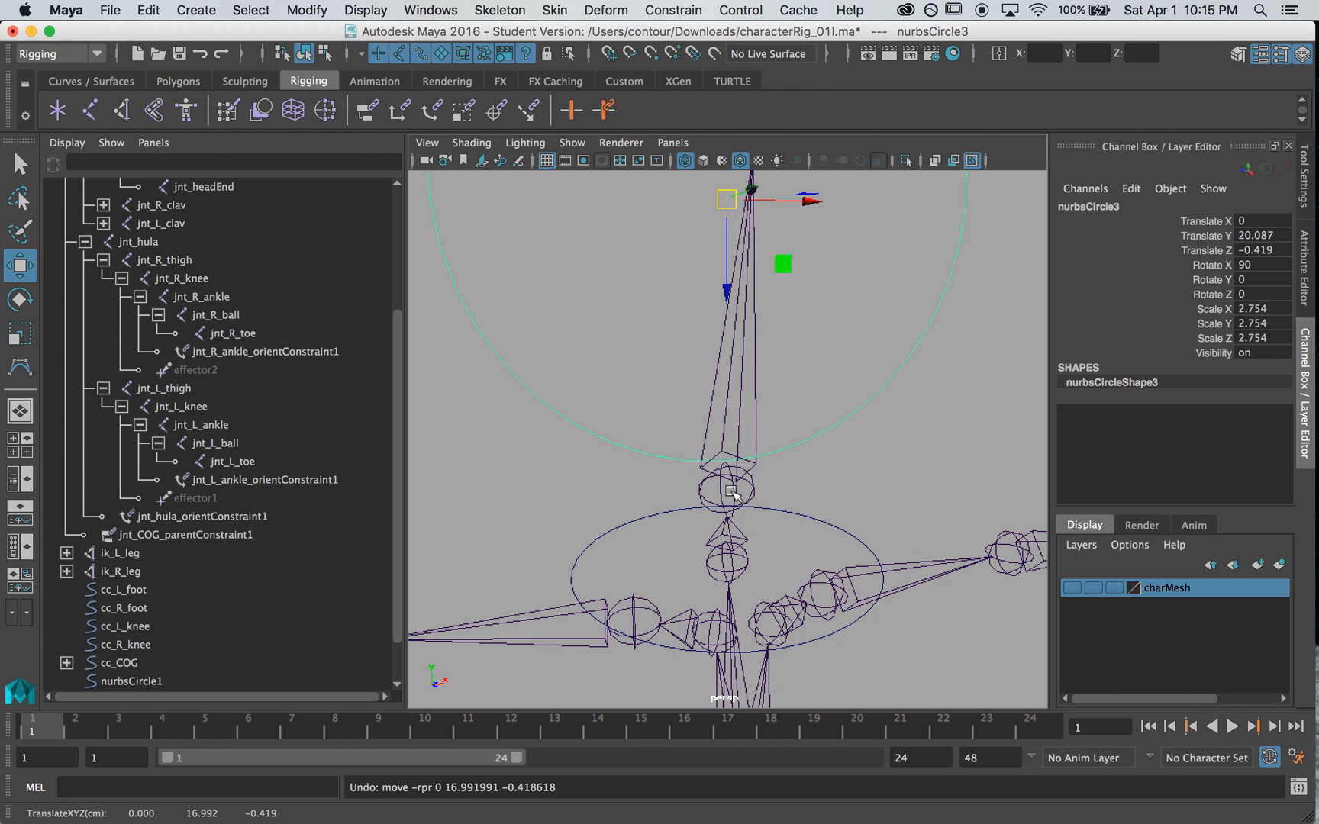
{"action": "left_click_drag", "start_coordinate": [725, 200], "coordinate": [720, 500]}
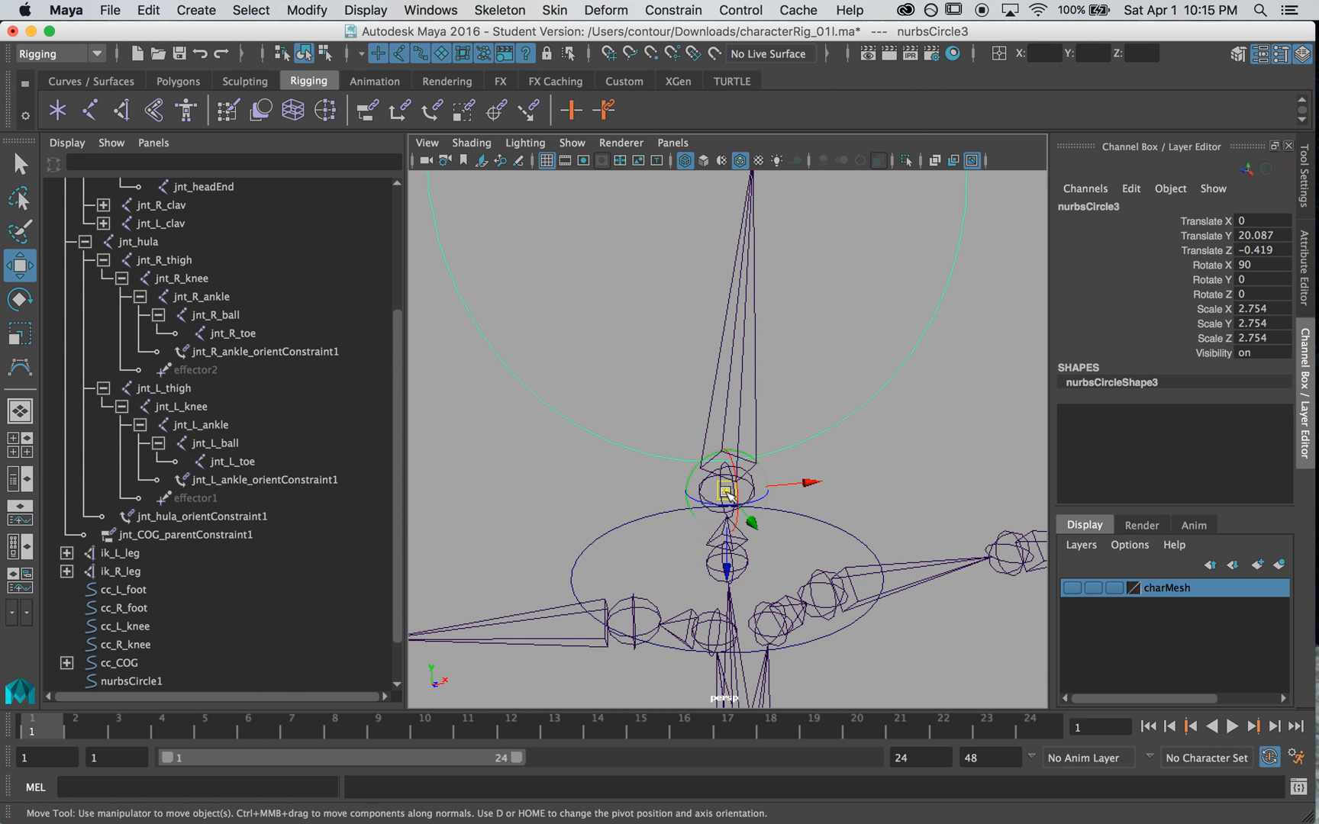
{"action": "left_click_drag", "start_coordinate": [908, 489], "coordinate": [824, 500], "text": "alt"}
Freeze transformations and delete the construction history on the head, neck and waist circles together.
{"action": "key", "text": "q"}
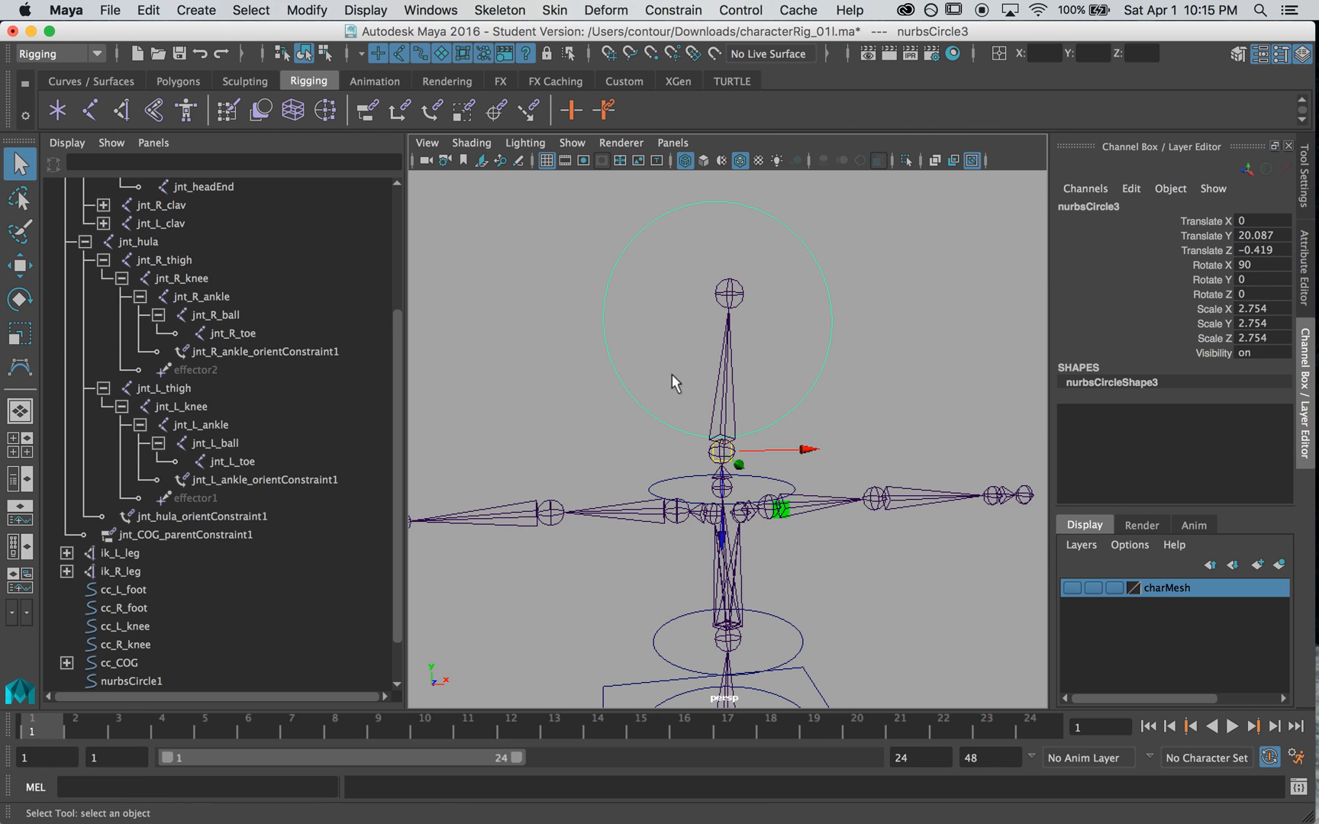
{"action": "left_click", "coordinate": [682, 477], "text": "shift"}
{"action": "left_click_drag", "start_coordinate": [697, 643], "coordinate": [698, 646], "text": "shift"}
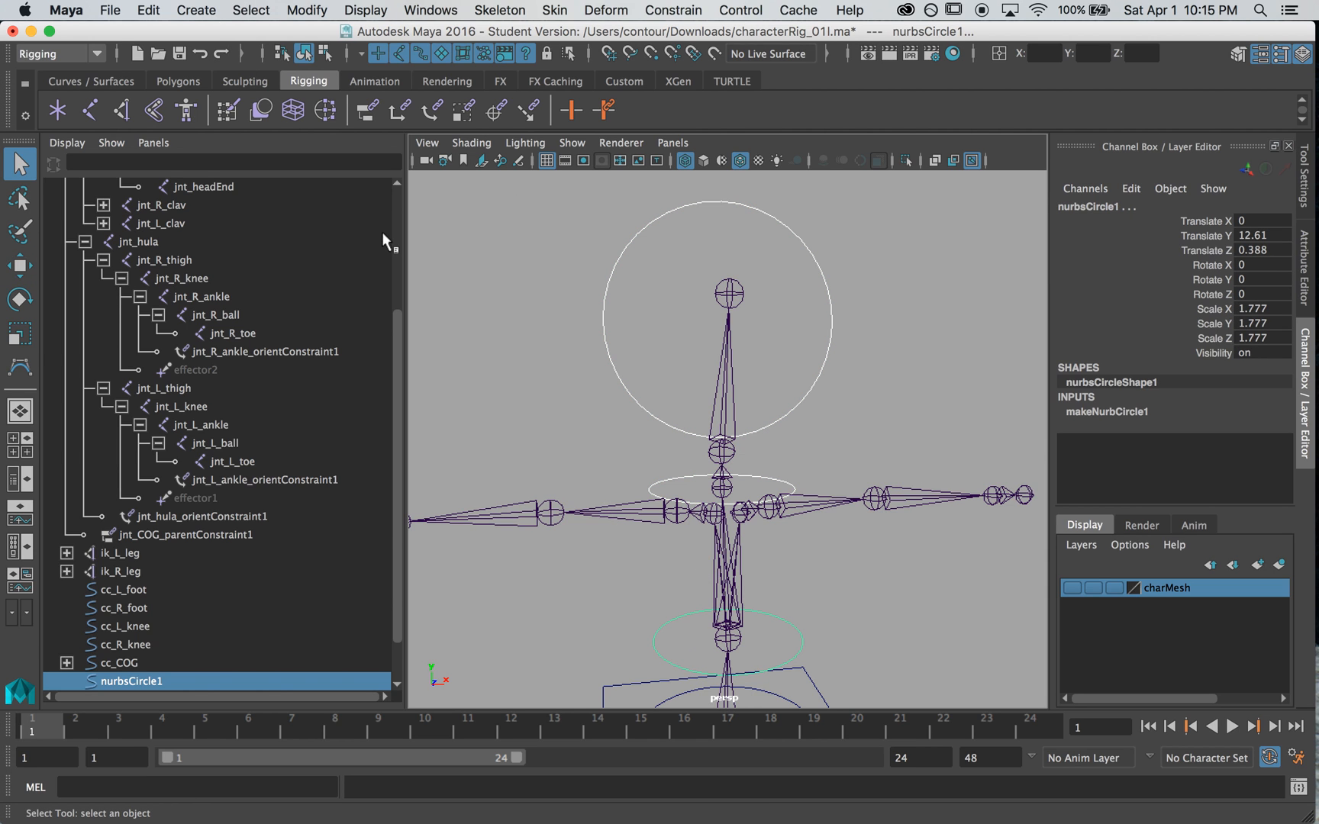
{"action": "left_click", "coordinate": [323, 9]}
{"action": "left_click", "coordinate": [336, 93]}
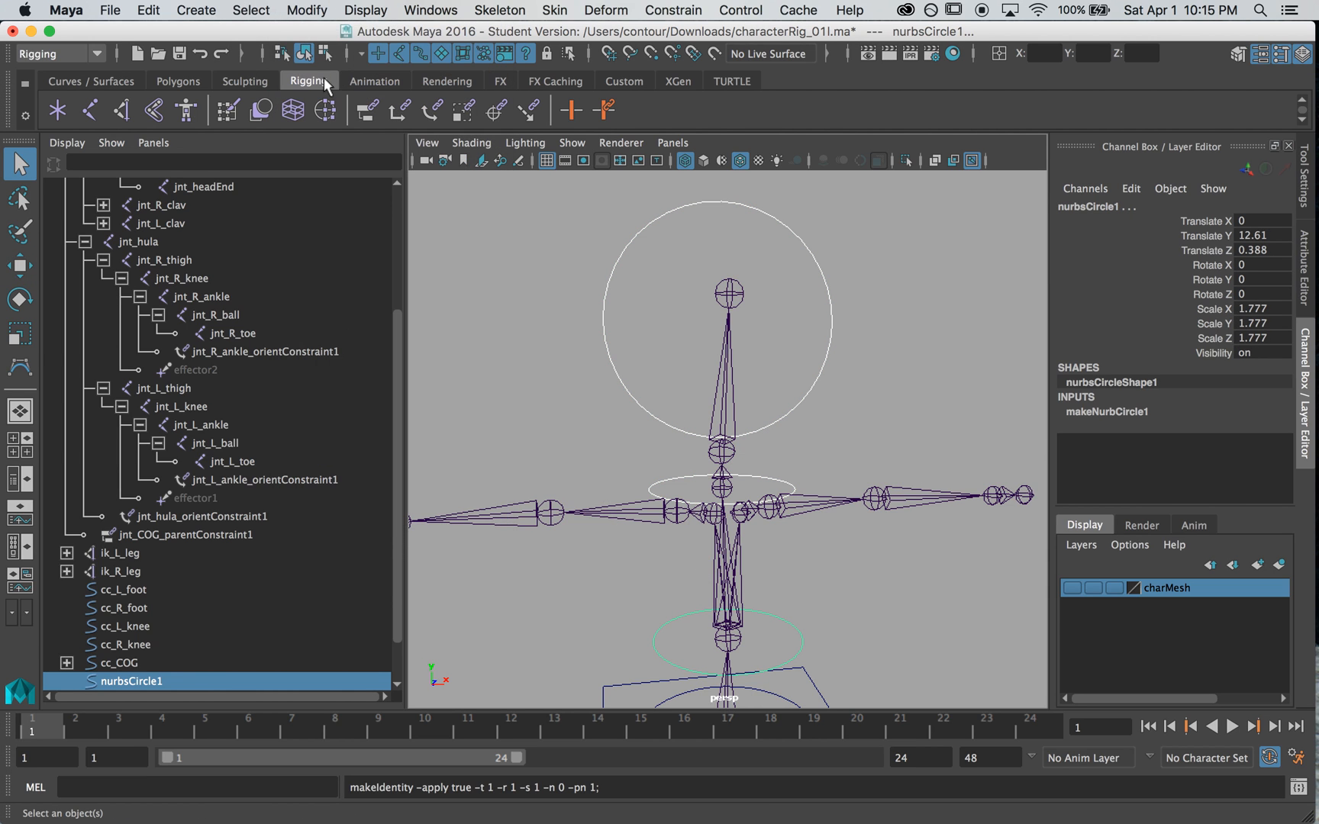
{"action": "left_click", "coordinate": [149, 10]}
{"action": "mouse_move", "coordinate": [290, 226]}
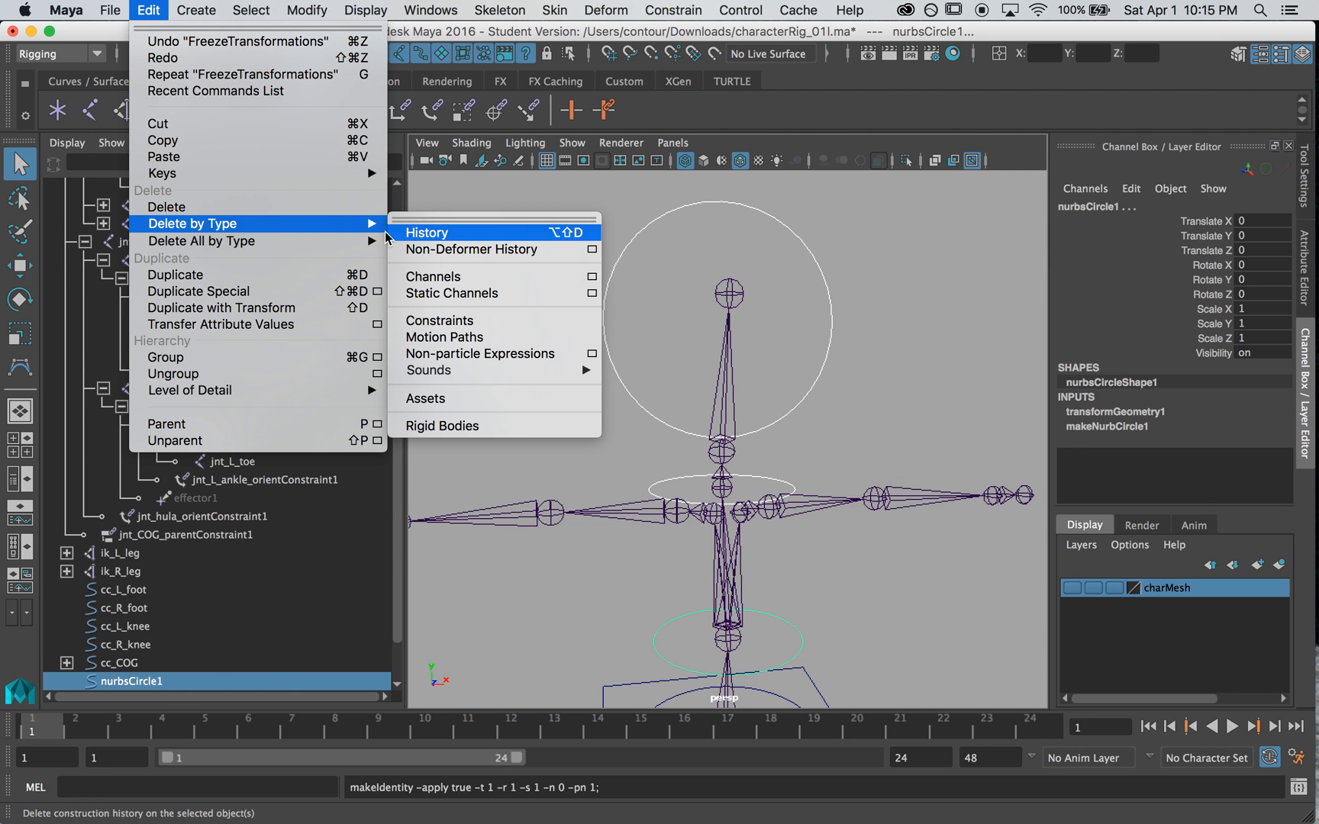
{"action": "left_click", "coordinate": [417, 234]}
Rename the waist circle to cc_spine.
{"action": "left_click_drag", "start_coordinate": [562, 437], "coordinate": [589, 460], "text": "alt"}
{"action": "middle_click_drag", "start_coordinate": [609, 453], "coordinate": [634, 252], "text": "alt"}
{"action": "left_click_drag", "start_coordinate": [689, 330], "coordinate": [649, 333], "text": "alt"}
{"action": "scroll", "coordinate": [680, 401], "scroll_direction": "down", "scroll_amount": 3}
{"action": "left_click_drag", "start_coordinate": [668, 452], "coordinate": [668, 453]}
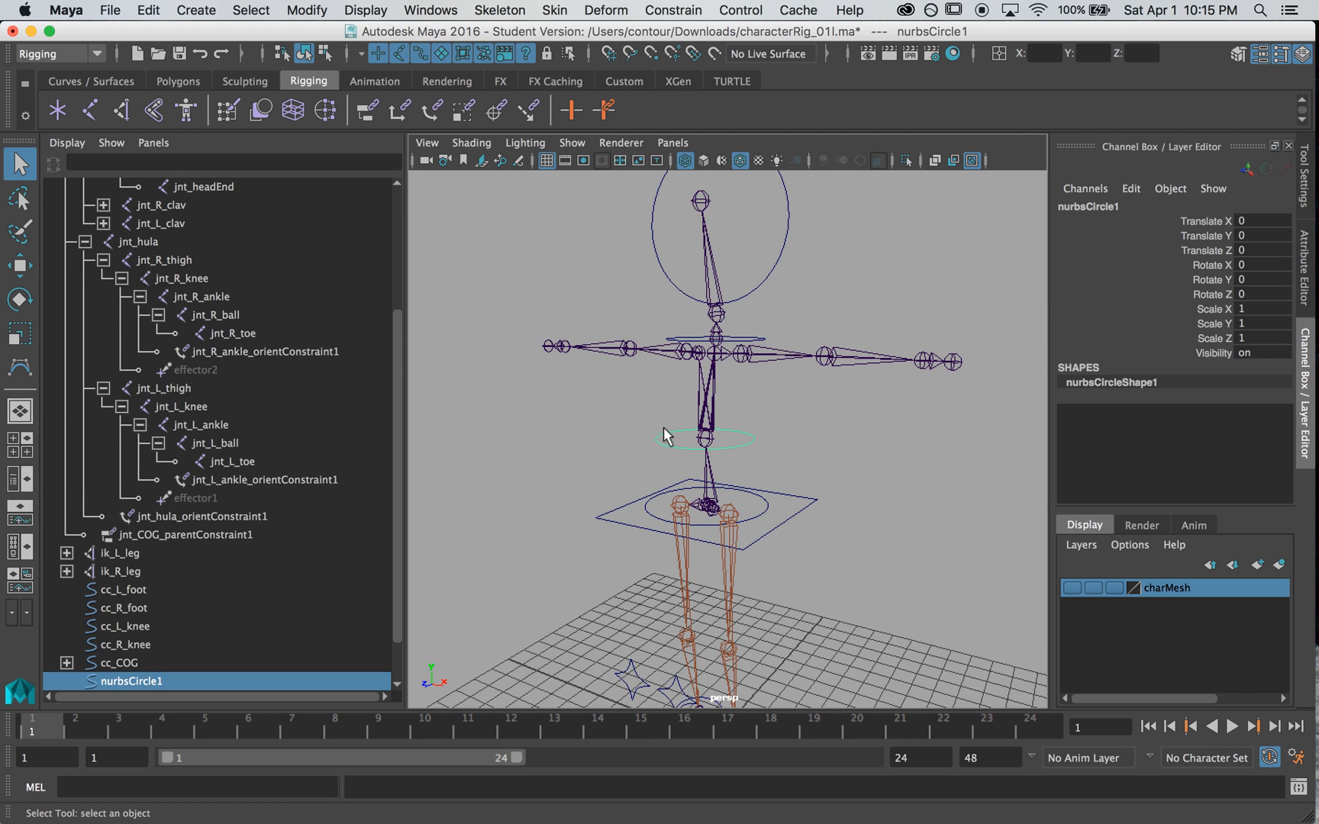
{"action": "scroll", "coordinate": [247, 518], "scroll_direction": "down", "scroll_amount": 1}
{"action": "double_click", "coordinate": [161, 623]}
{"action": "type", "text": "cc"}
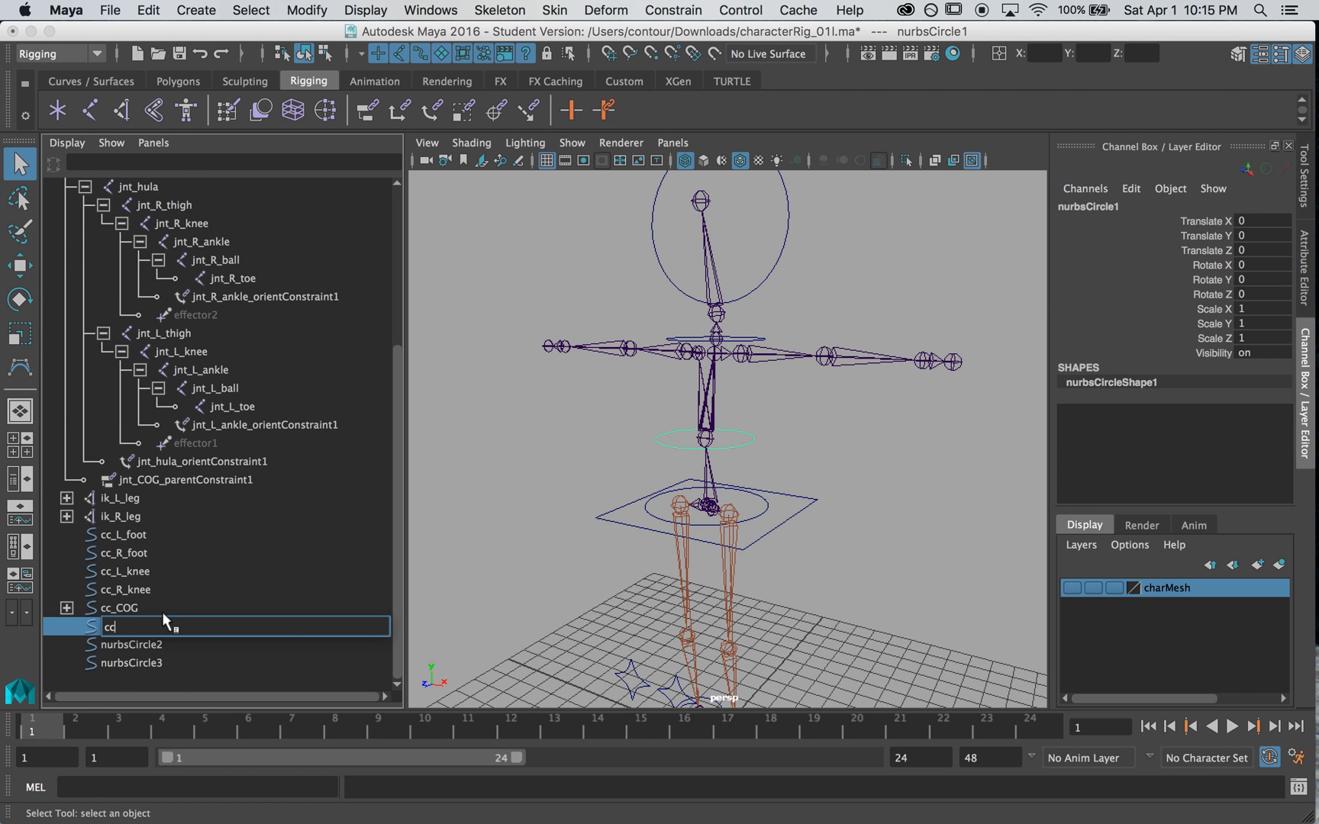
{"action": "type", "text": "_spine"}
{"action": "key", "text": "Return"}
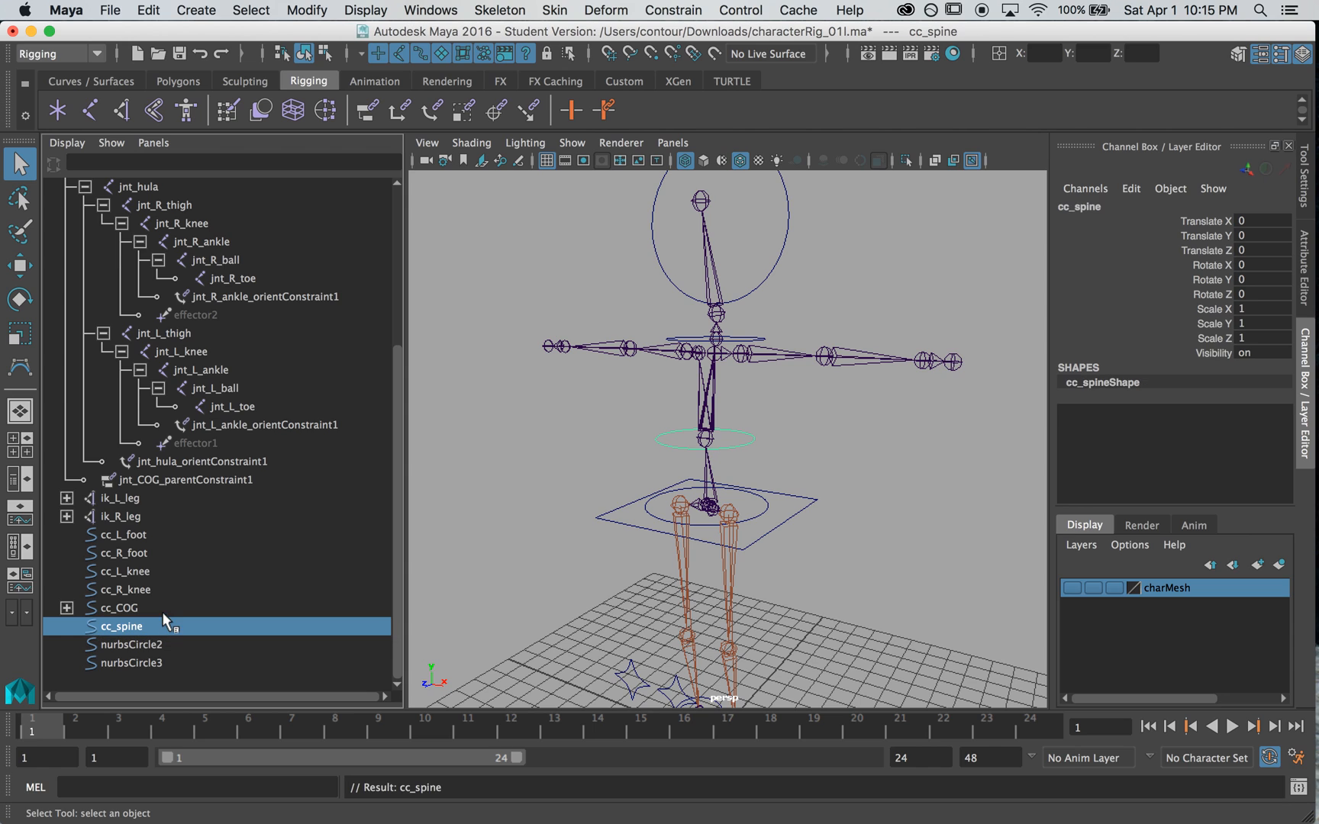
Rename the neck circle to cc_neck and the head circle to cc_head, and clear the selection.
{"action": "left_click", "coordinate": [145, 645]}
{"action": "double_click", "coordinate": [145, 645]}
{"action": "type", "text": "cc_neck"}
{"action": "key", "text": "Return"}
{"action": "double_click", "coordinate": [139, 662]}
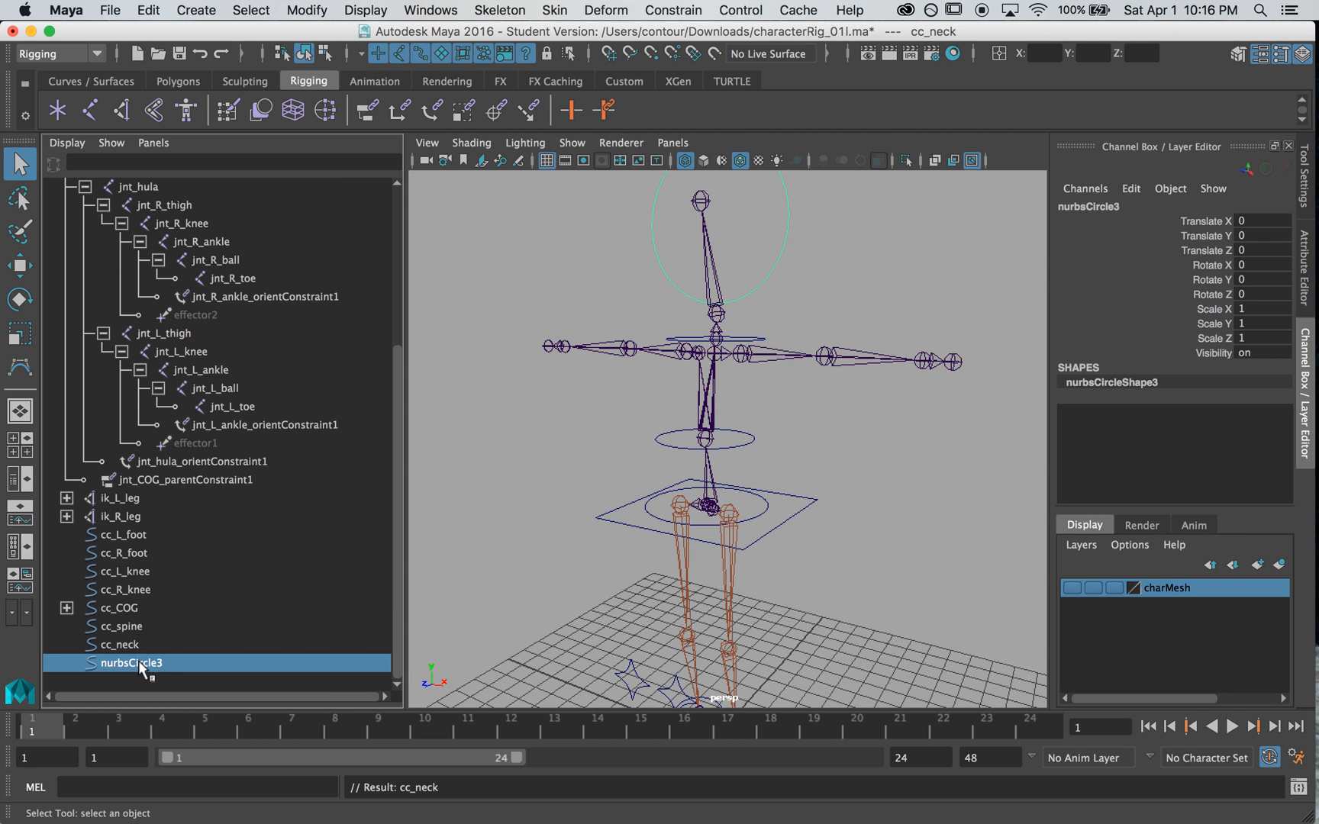
{"action": "type", "text": "cc_head"}
{"action": "key", "text": "Return"}
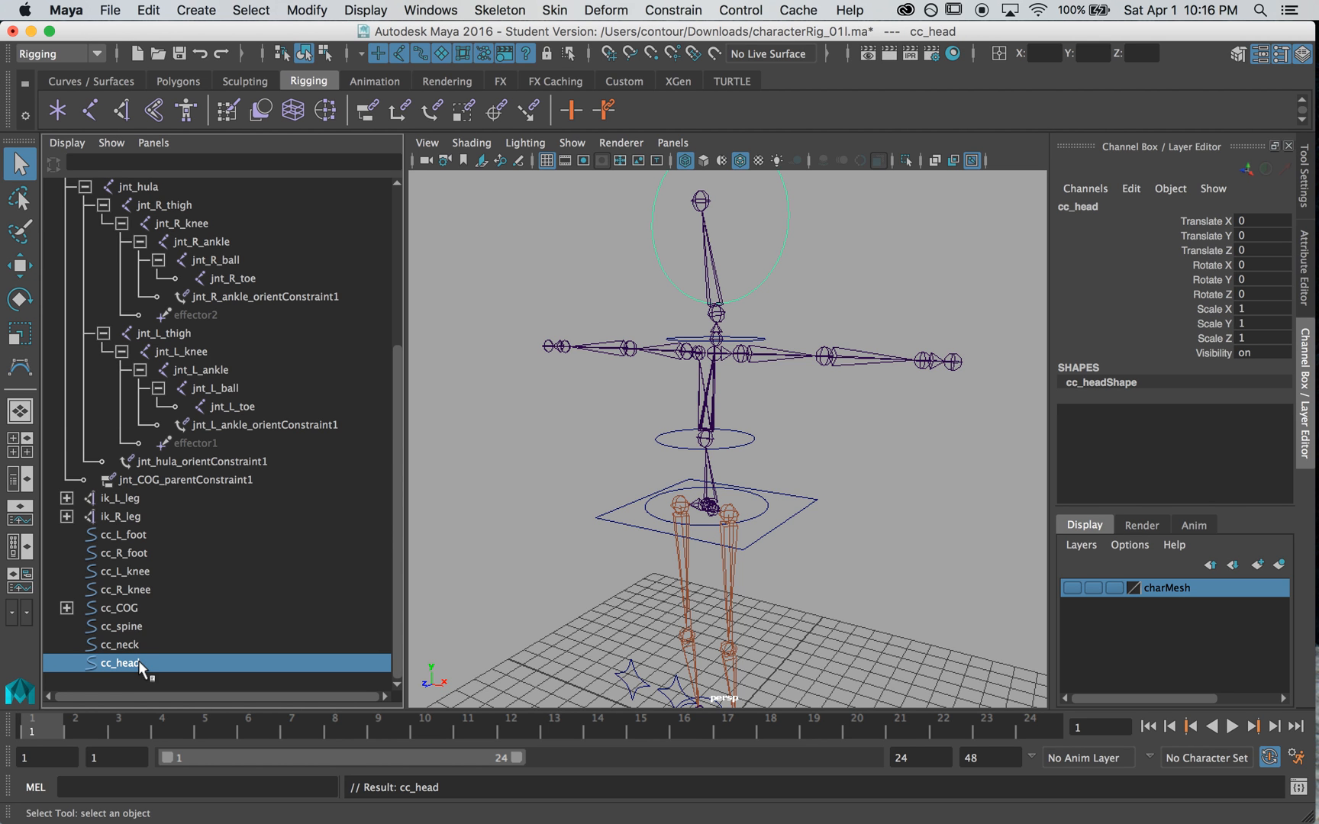
{"action": "left_click", "coordinate": [595, 433]}
{"action": "left_click_drag", "start_coordinate": [595, 433], "coordinate": [630, 432], "text": "alt"}
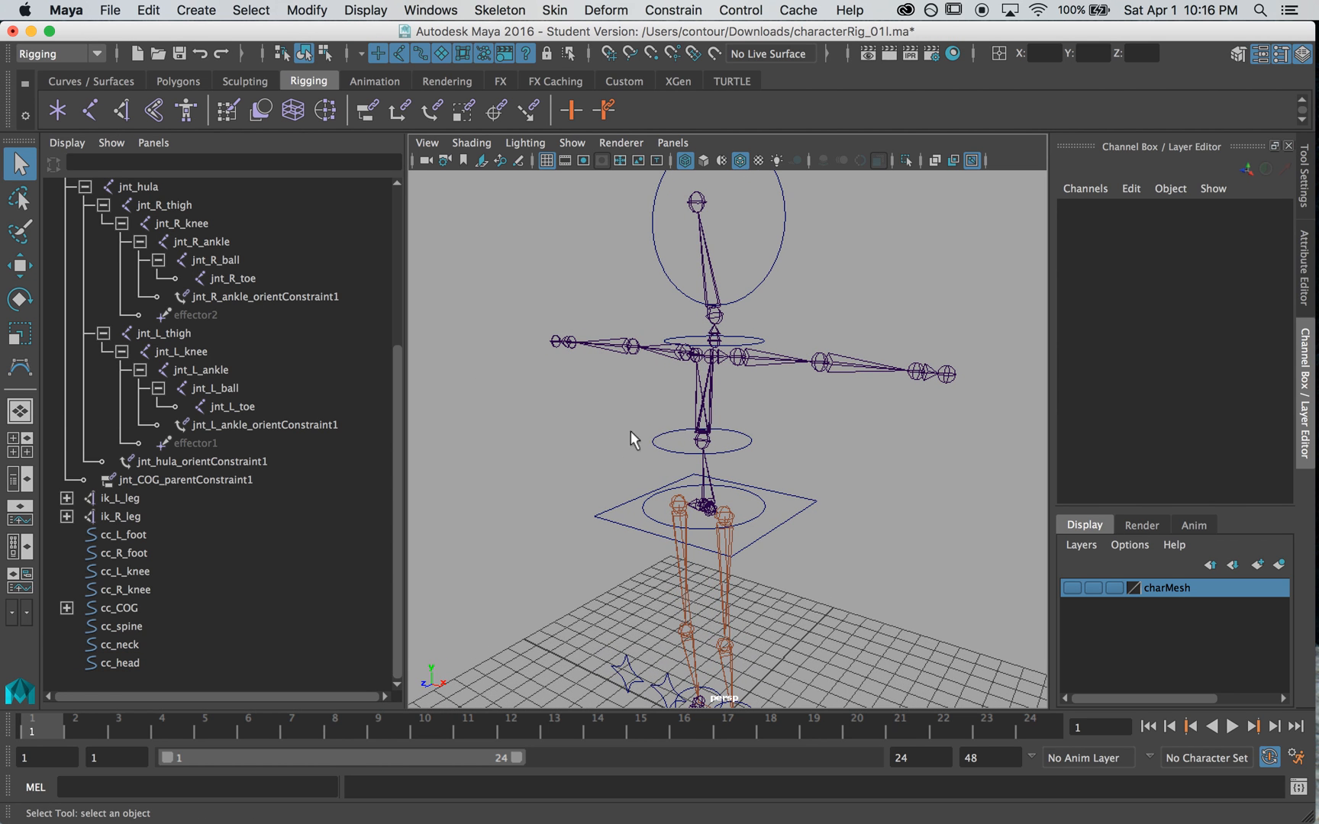
Orient constrain the jnt_spine joint to the cc_spine control.
{"action": "left_click", "coordinate": [663, 457]}
{"action": "left_click_drag", "start_coordinate": [611, 482], "coordinate": [618, 480], "text": "alt"}
{"action": "right_click_drag", "start_coordinate": [618, 480], "coordinate": [763, 425], "text": "alt"}
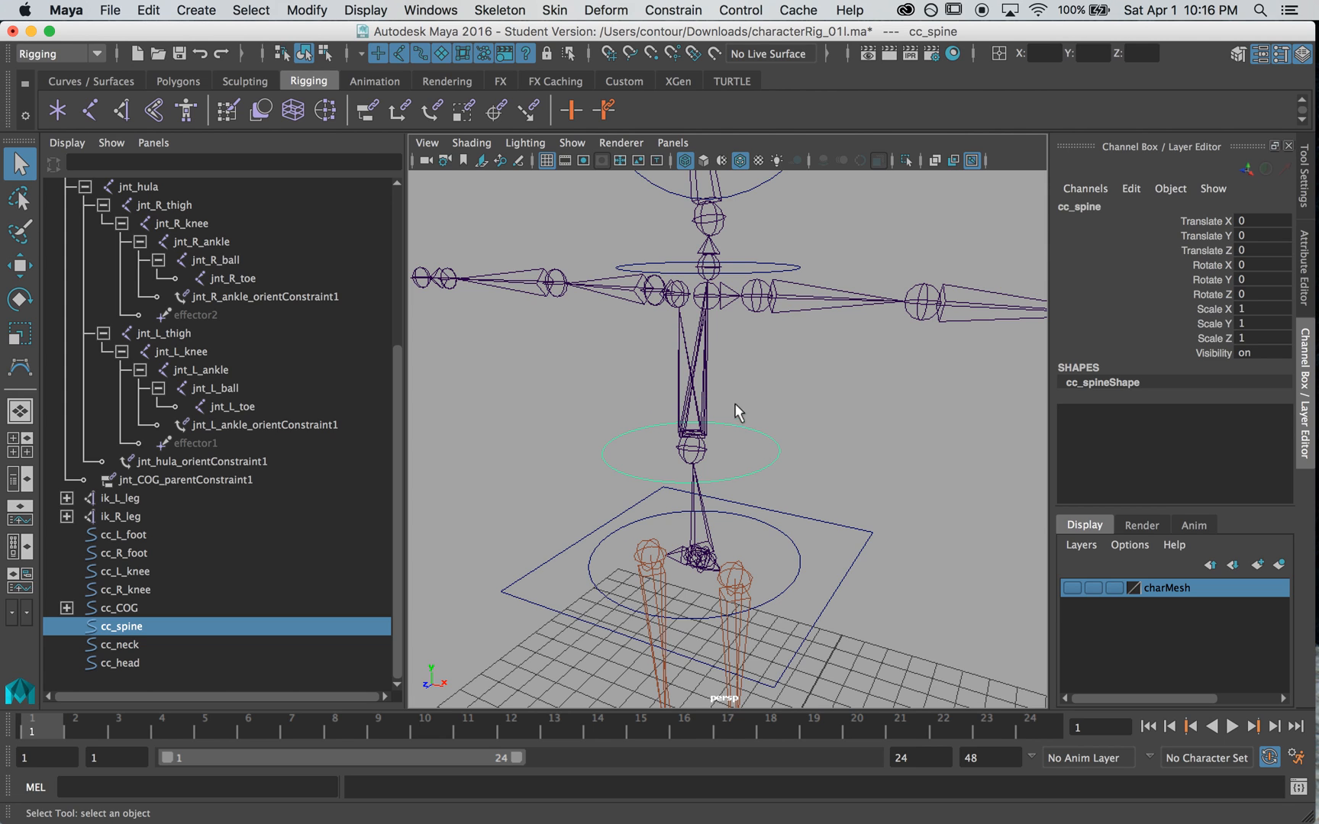
{"action": "left_click", "coordinate": [694, 381], "text": "shift"}
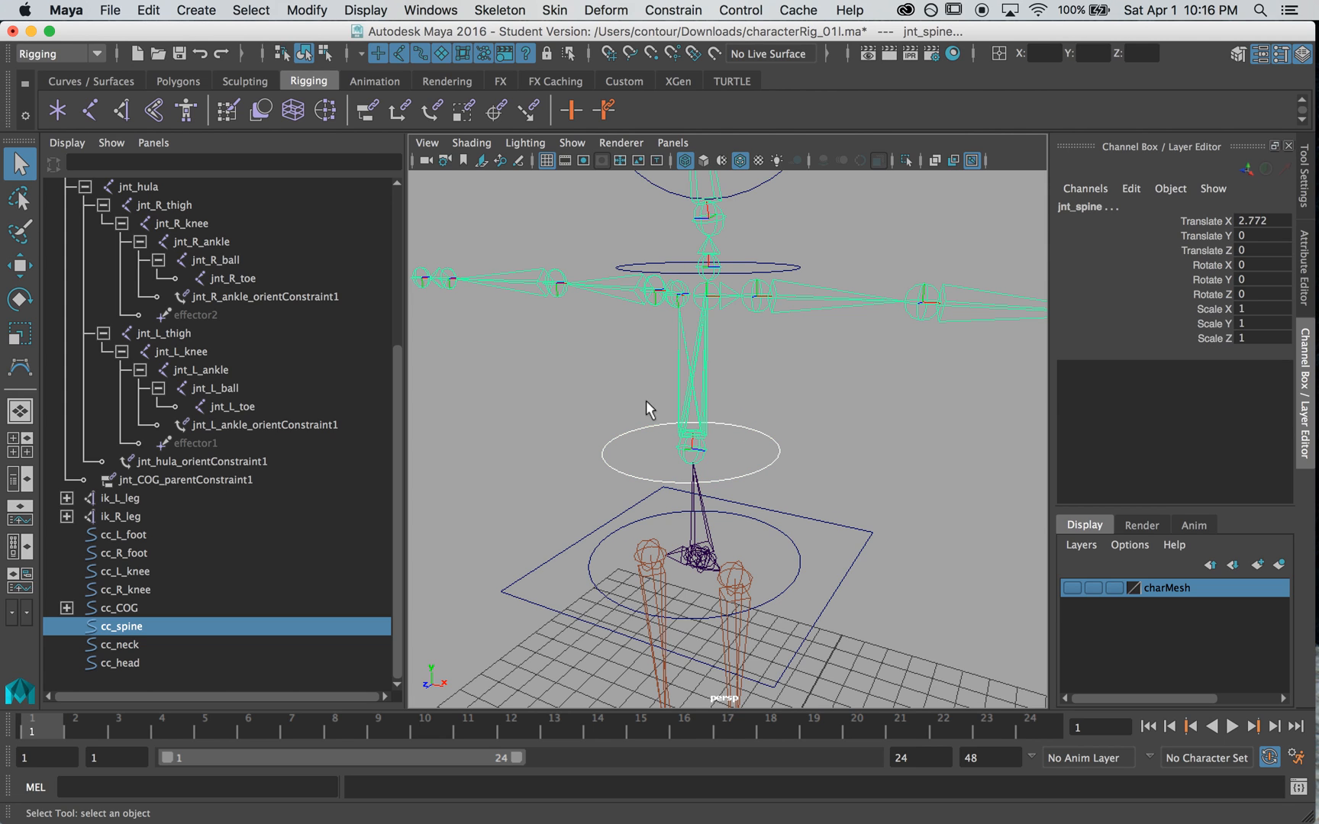
{"action": "left_click", "coordinate": [673, 8]}
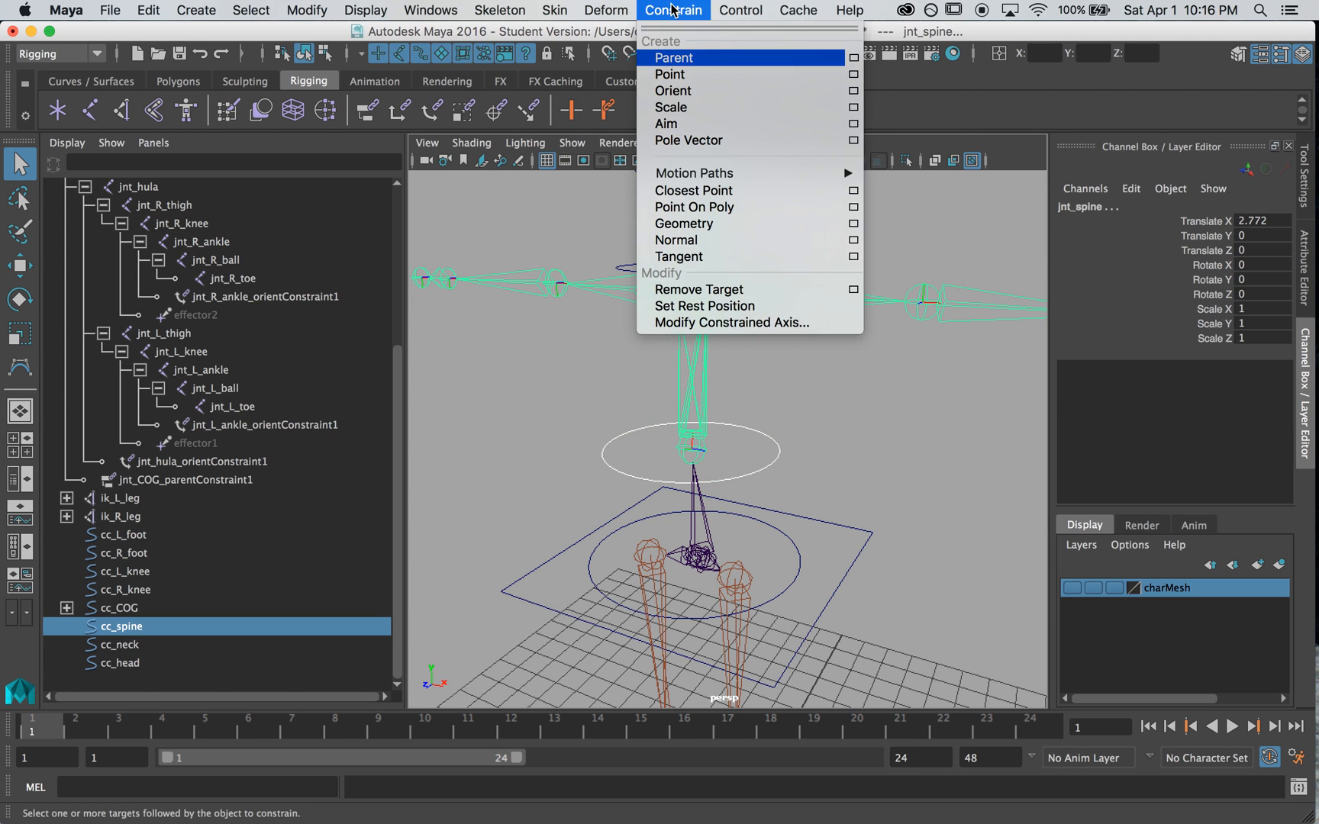
{"action": "left_click", "coordinate": [680, 93]}
{"action": "left_click_drag", "start_coordinate": [561, 432], "coordinate": [592, 426], "text": "alt"}
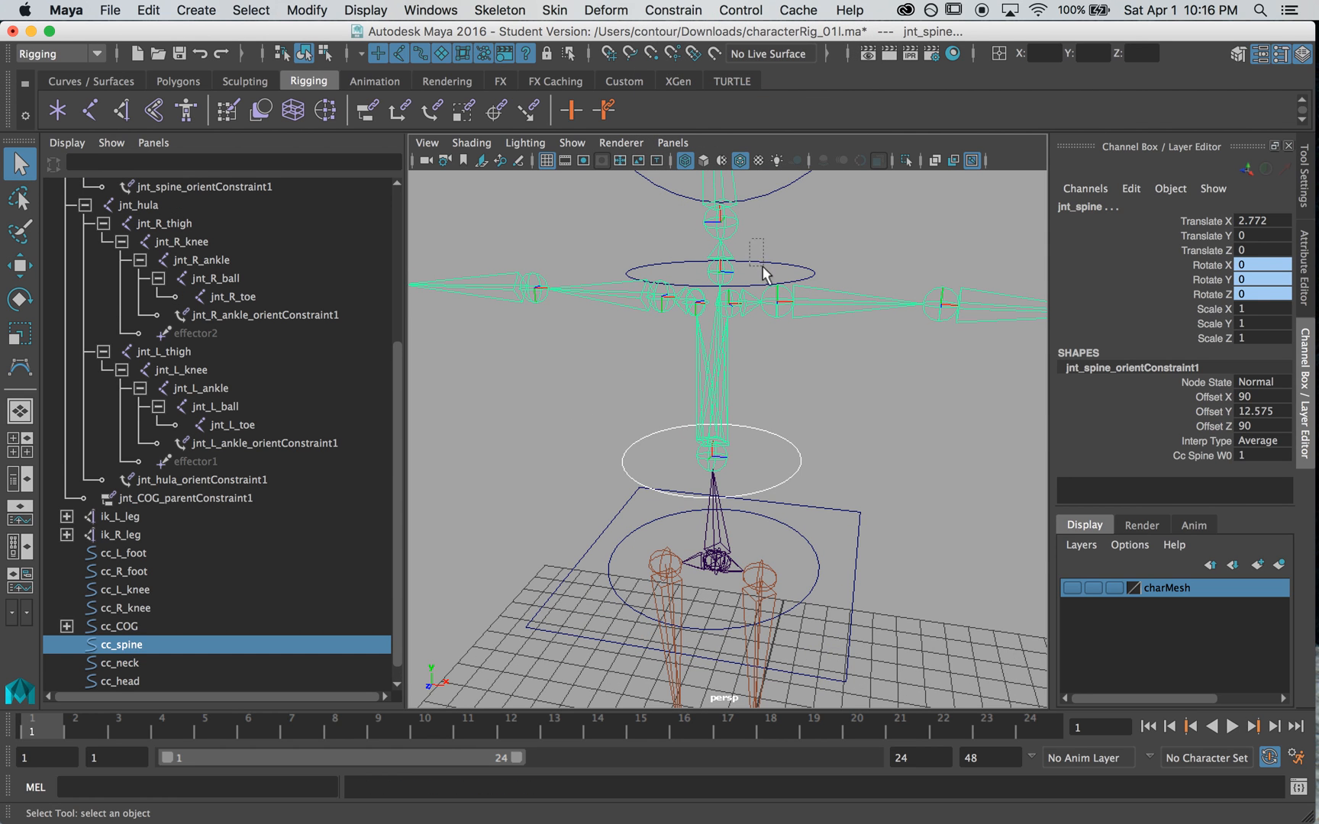
Orient constrain the jnt_neck joint to the cc_neck control.
{"action": "left_click_drag", "start_coordinate": [763, 266], "coordinate": [763, 268]}
{"action": "left_click", "coordinate": [731, 283], "text": "shift"}
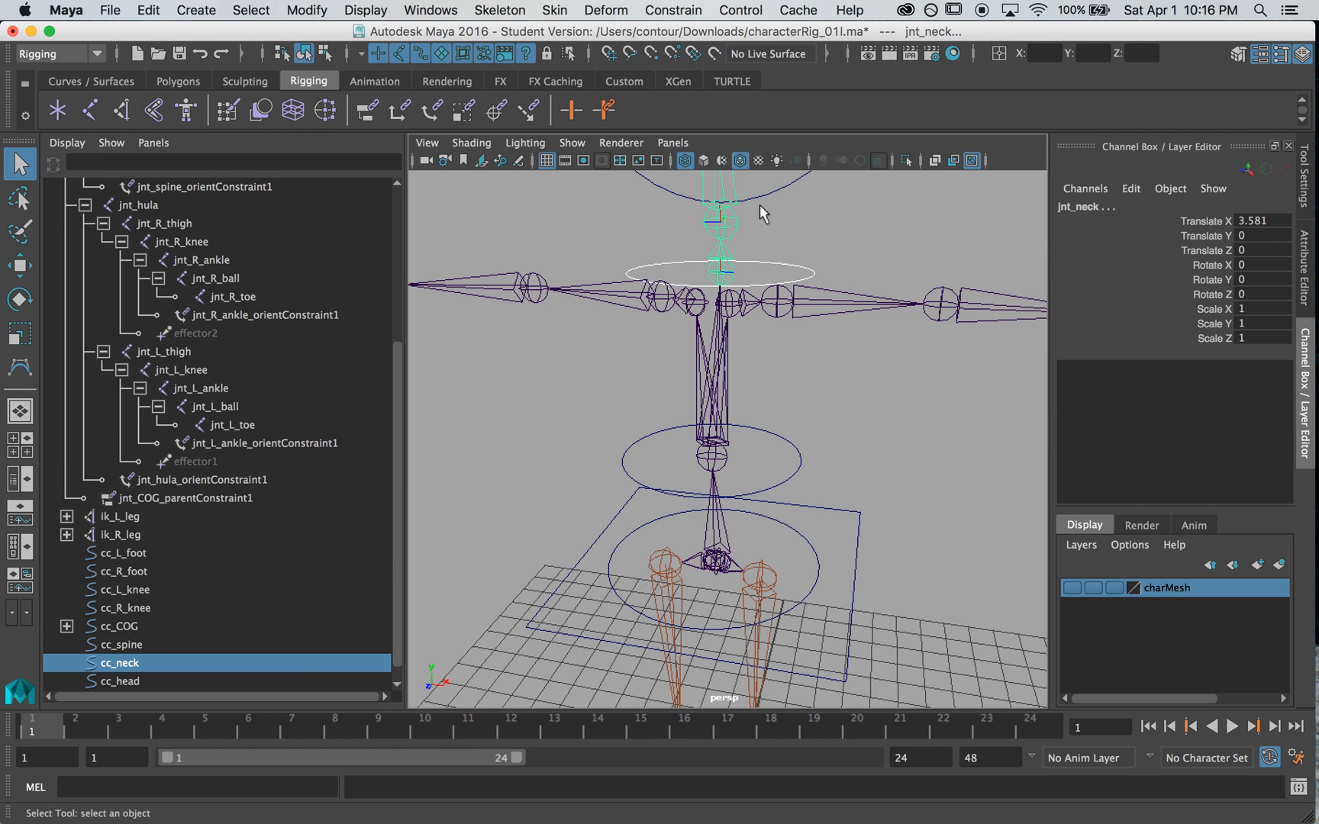
{"action": "key", "text": "g"}
{"action": "left_click_drag", "start_coordinate": [773, 226], "coordinate": [797, 312], "text": "alt"}
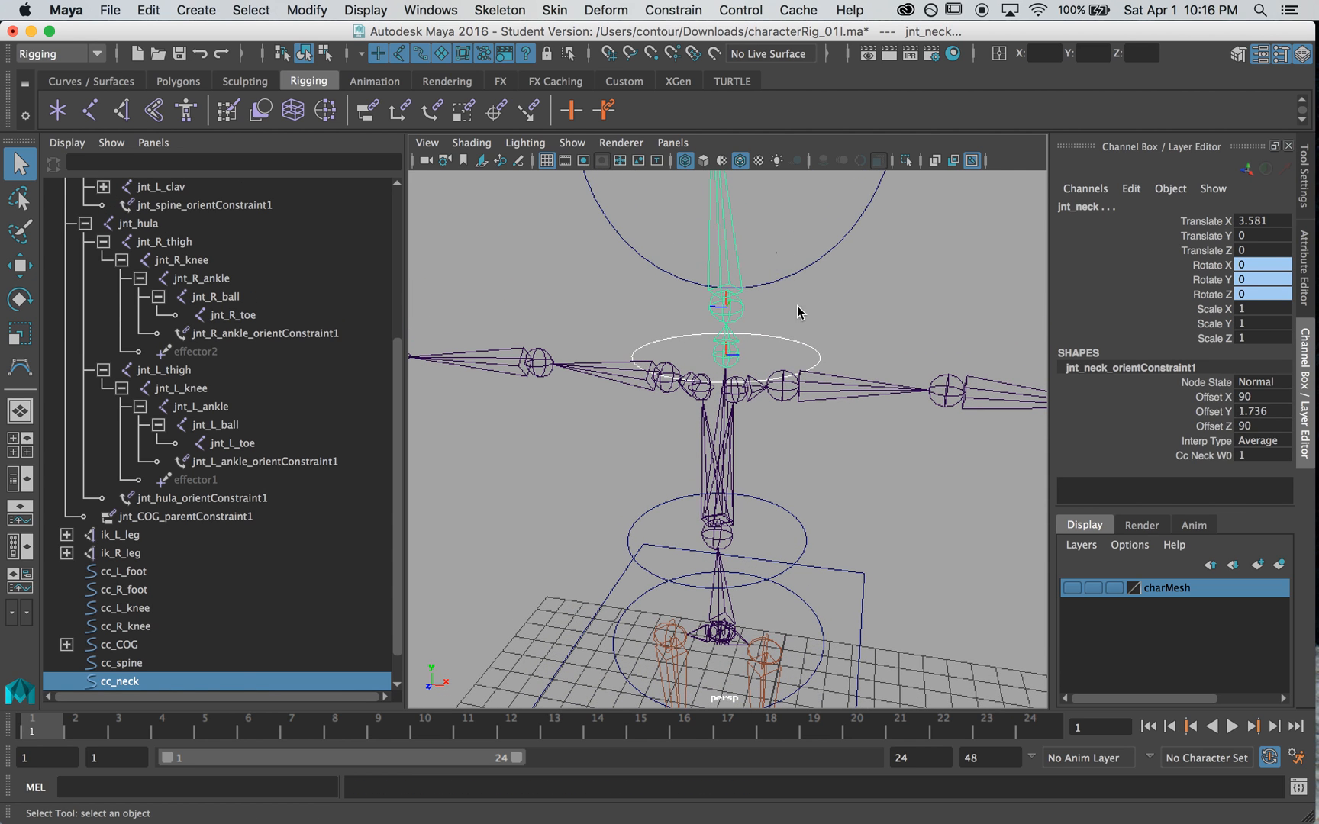
Orient constrain the jnt_head joint to the cc_head control and clear the selection.
{"action": "left_click", "coordinate": [756, 287]}
{"action": "left_click", "coordinate": [729, 311], "text": "shift"}
{"action": "key", "text": "g"}
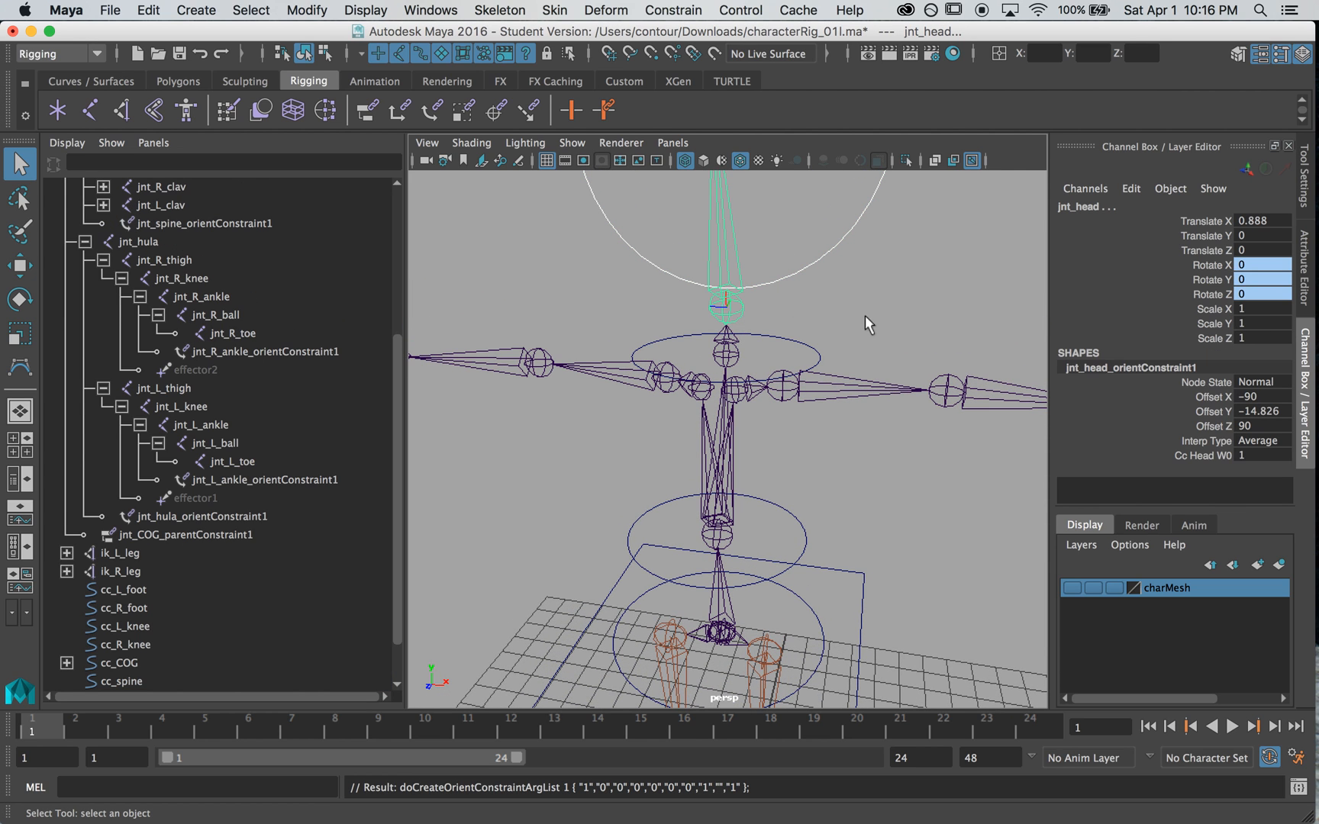
{"action": "scroll", "coordinate": [233, 561], "scroll_direction": "down", "scroll_amount": 3}
{"action": "left_click", "coordinate": [464, 528]}
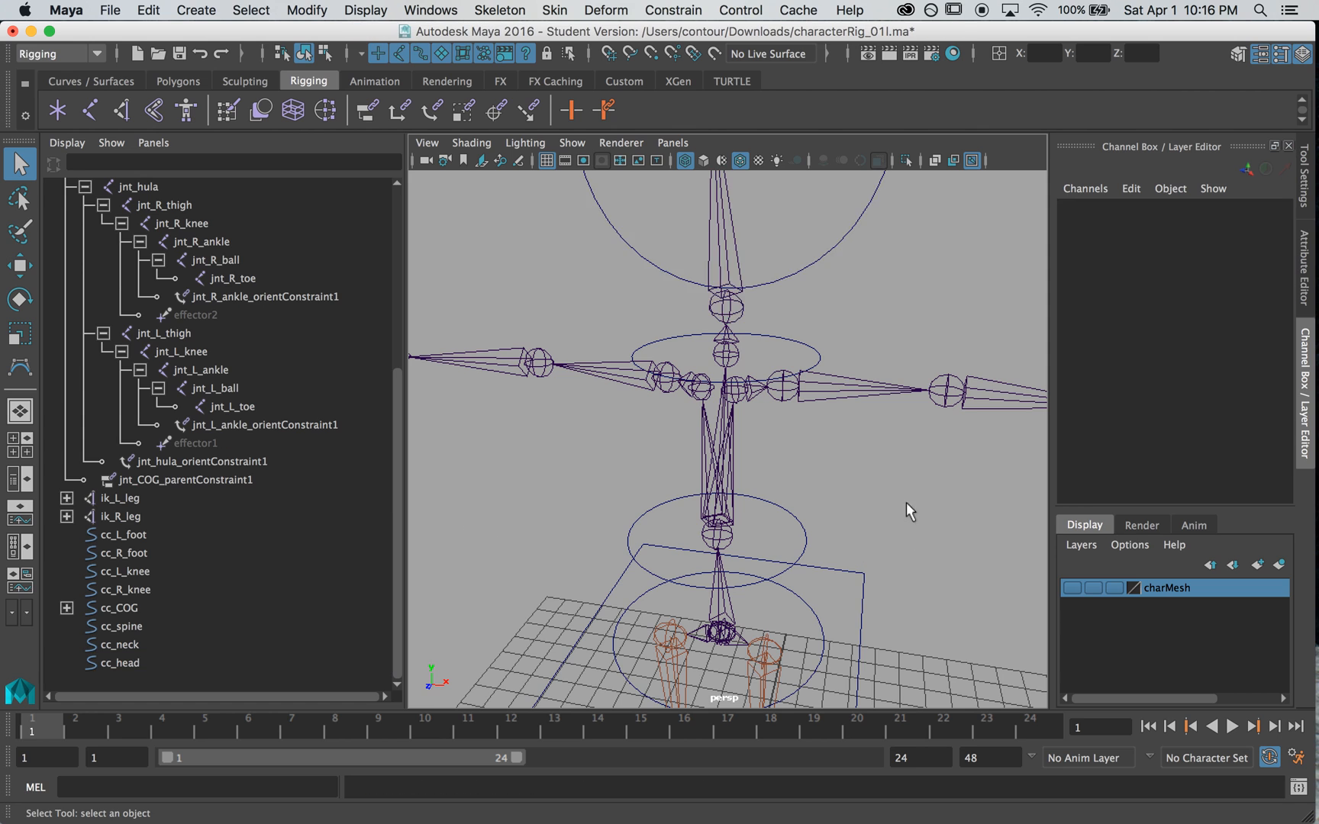
Parent the cc_head control under the cc_neck control.
{"action": "left_click_drag", "start_coordinate": [906, 501], "coordinate": [739, 480], "text": "alt"}
{"action": "left_click", "coordinate": [807, 323]}
{"action": "left_click_drag", "start_coordinate": [830, 350], "coordinate": [759, 307], "text": "alt"}
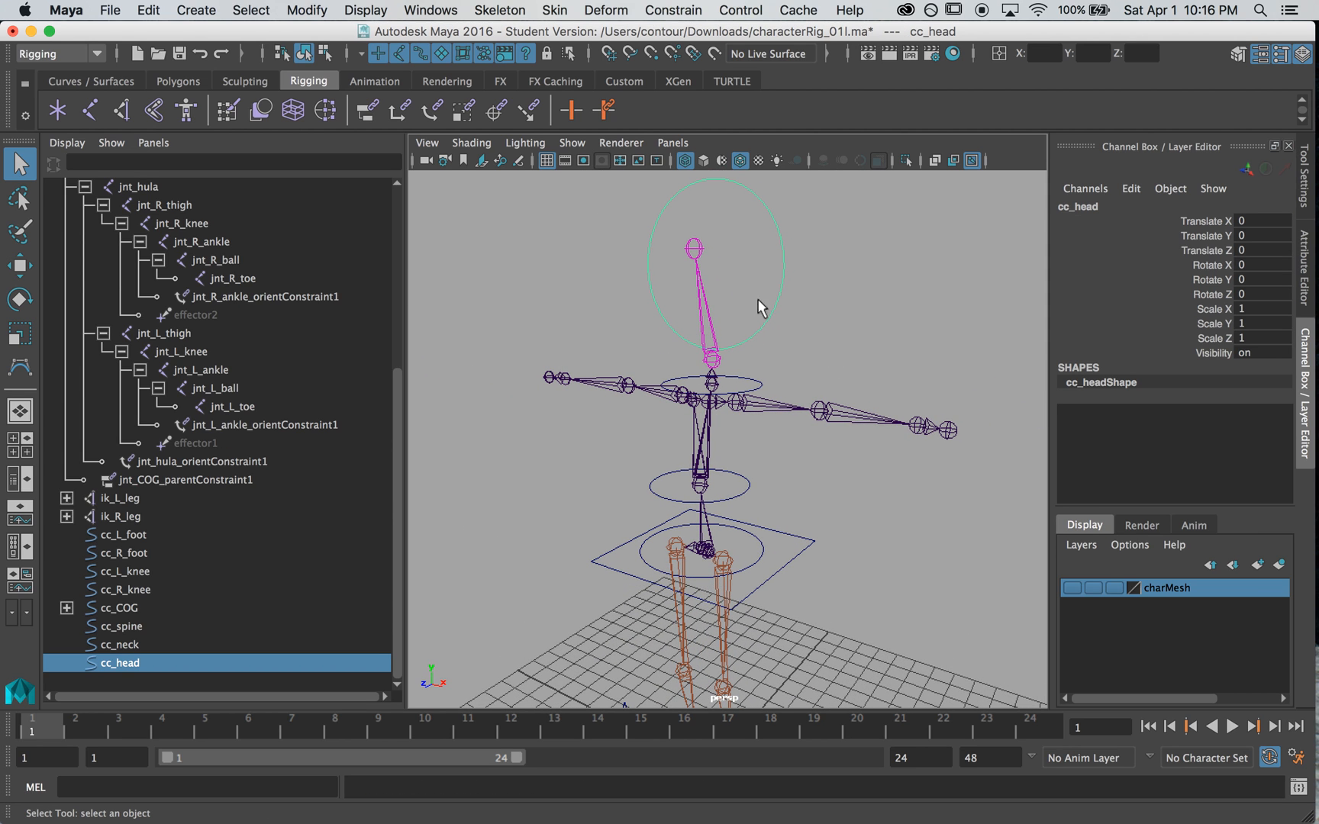
{"action": "left_click", "coordinate": [747, 380], "text": "shift"}
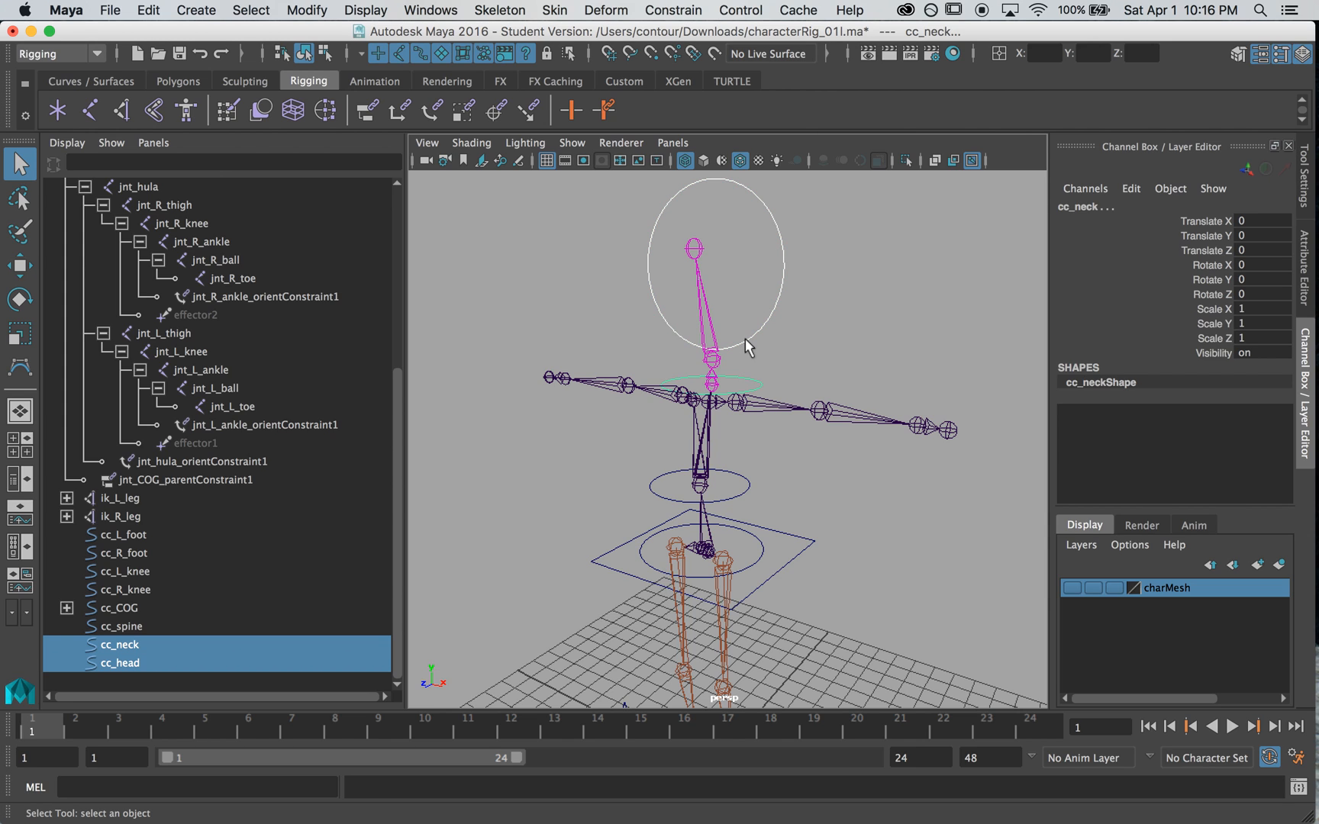
{"action": "key", "text": "p"}
Parent the cc_neck control under the cc_spine control.
{"action": "left_click", "coordinate": [738, 390]}
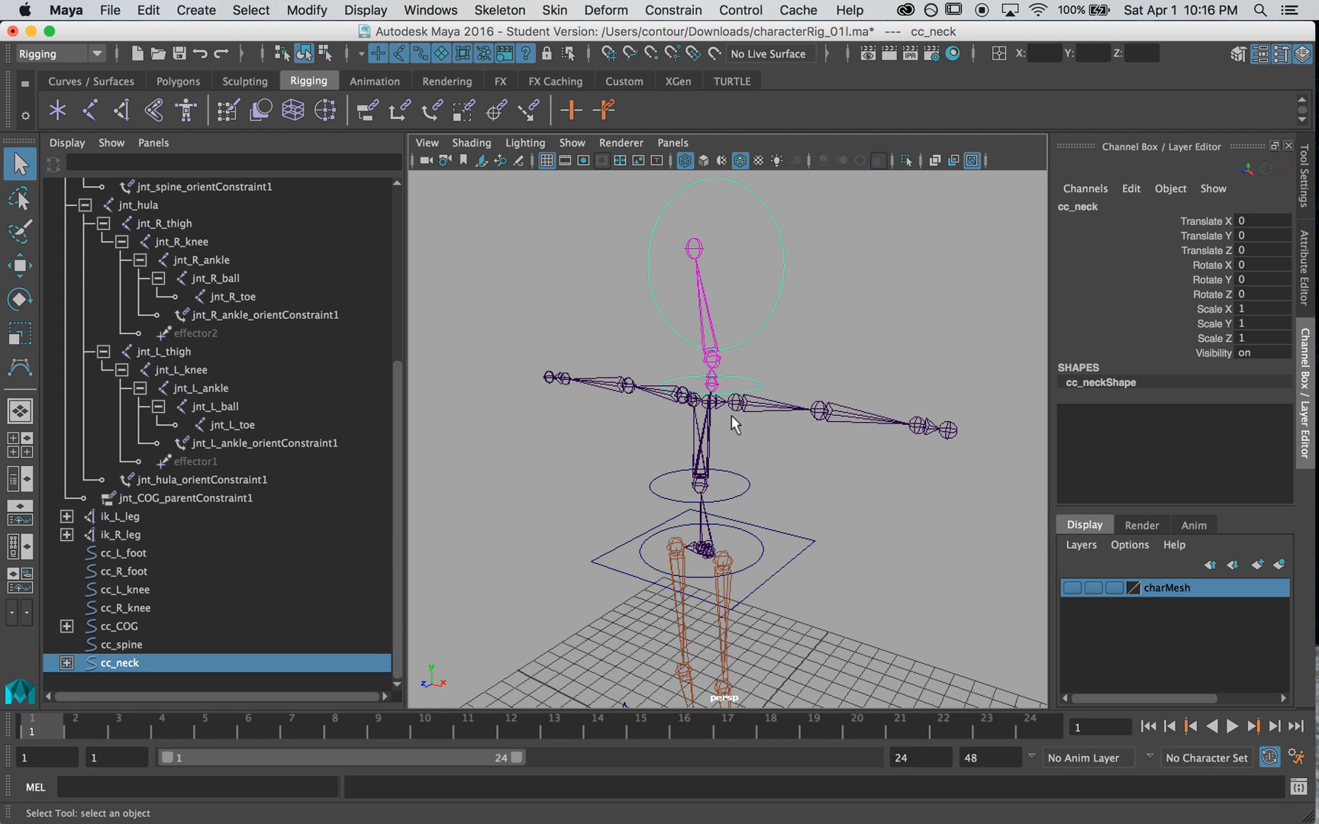
{"action": "left_click", "coordinate": [722, 479], "text": "shift"}
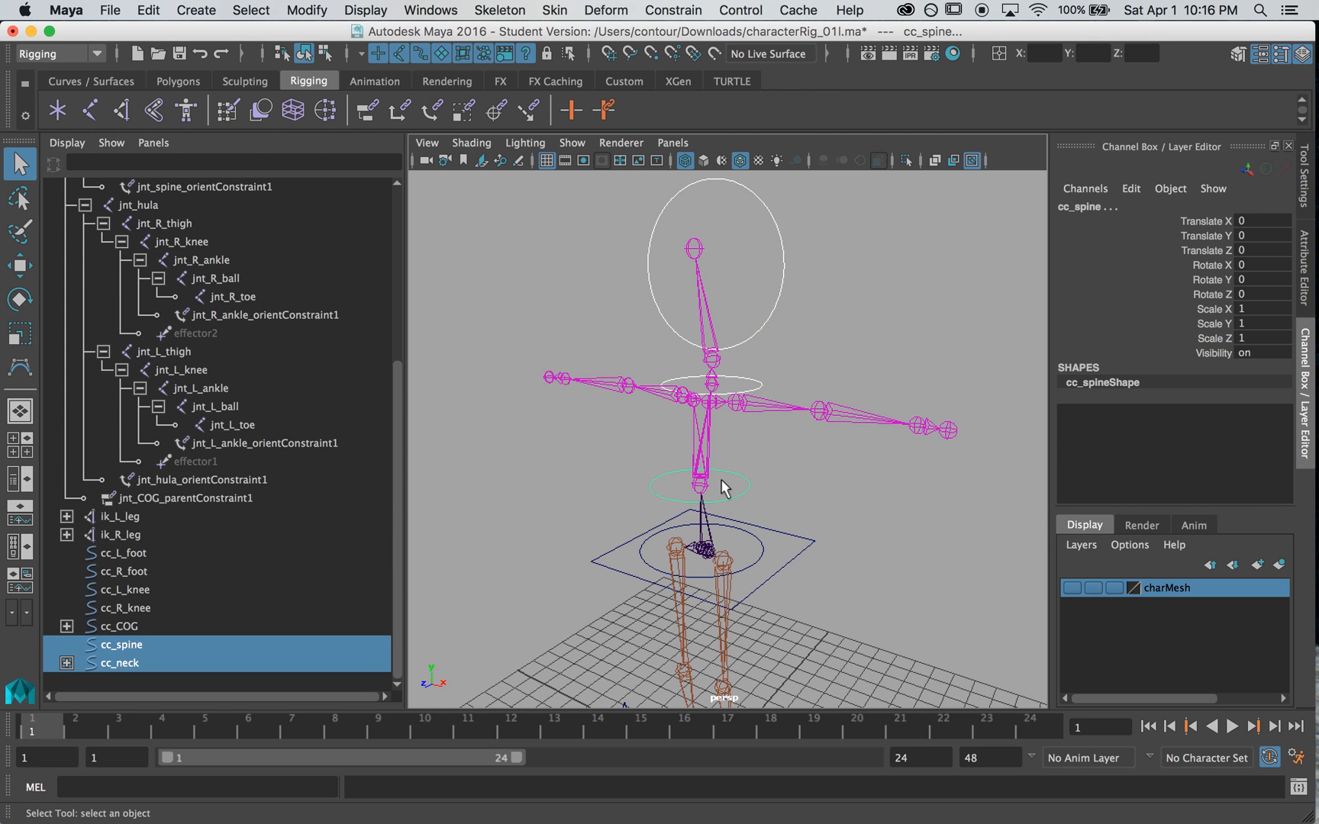
{"action": "key", "text": "p"}
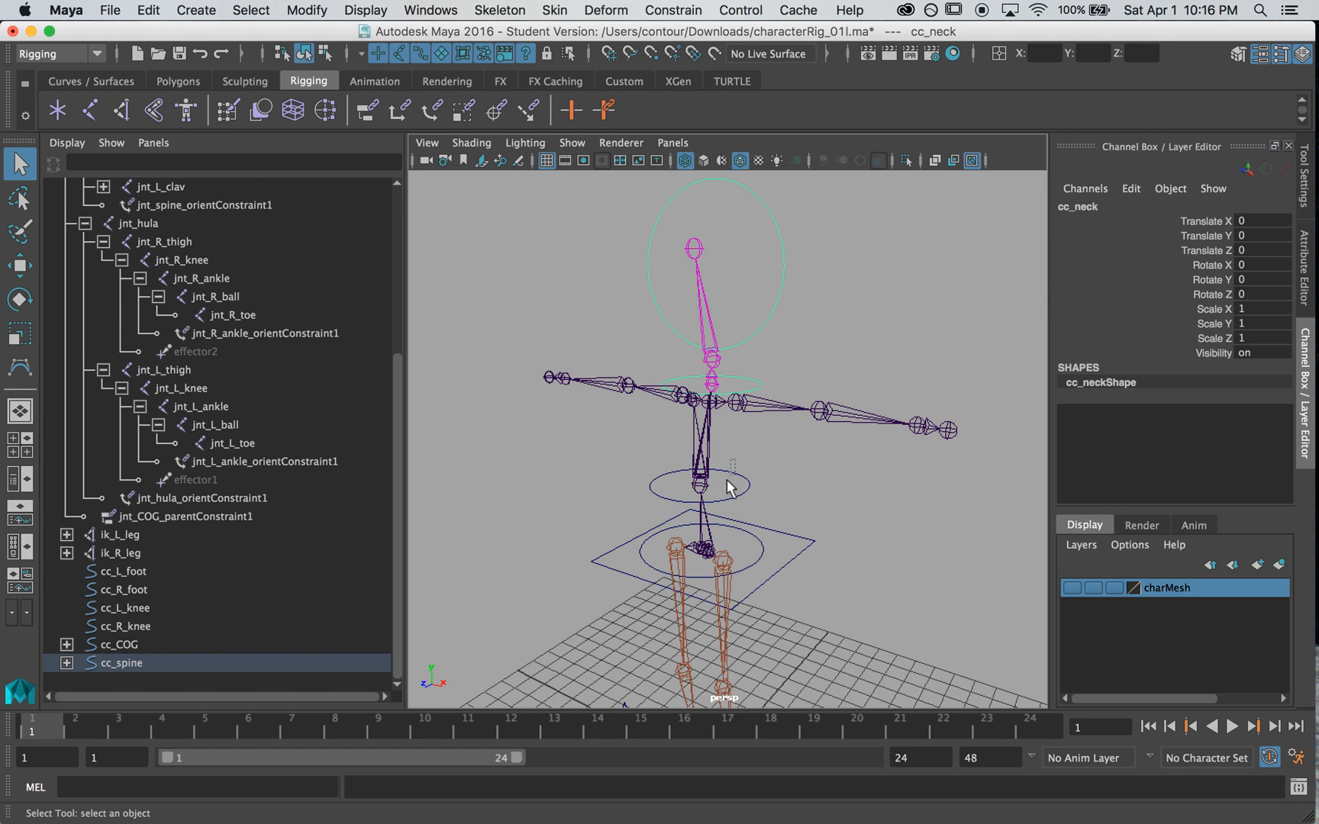
Parent the cc_spine control under the cc_COG control.
{"action": "left_click", "coordinate": [737, 482]}
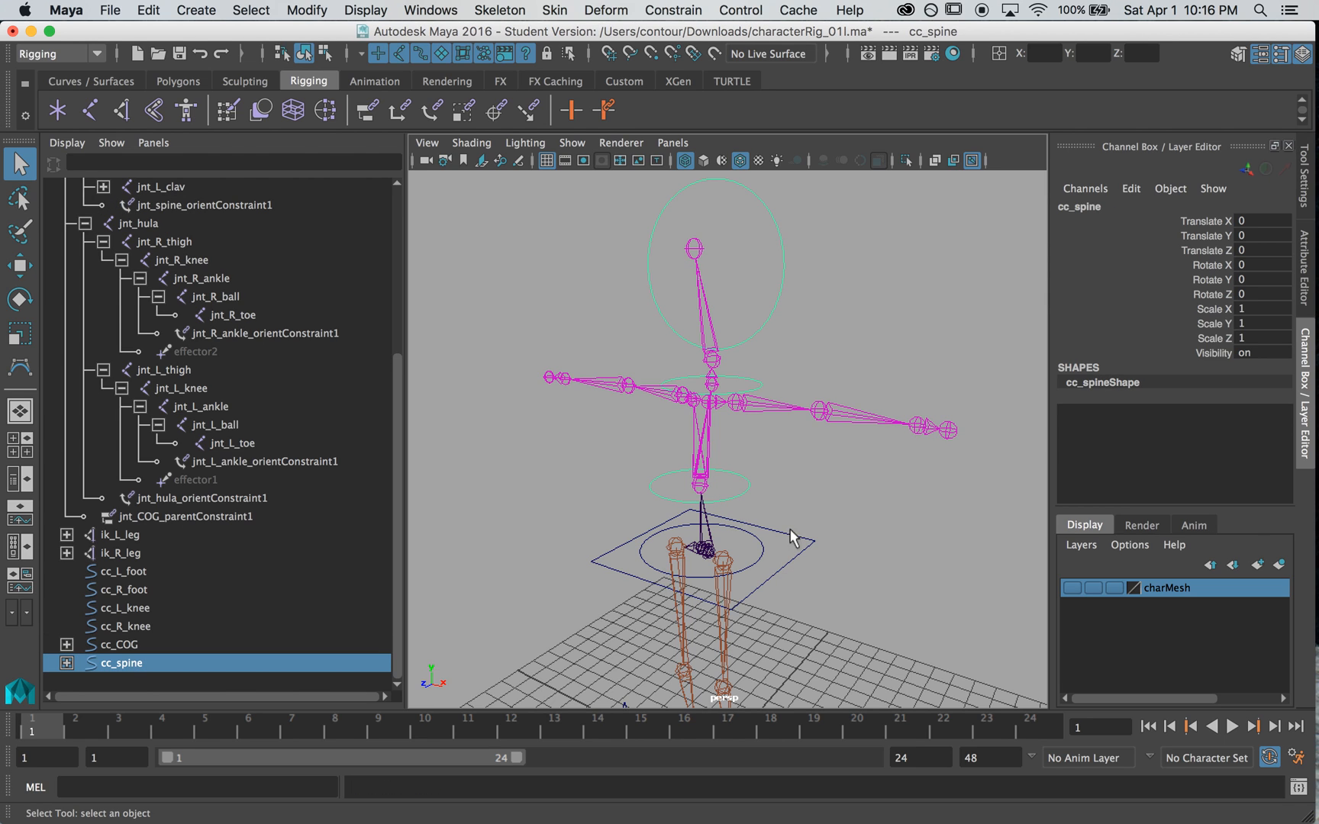
{"action": "left_click", "coordinate": [809, 572], "text": "shift"}
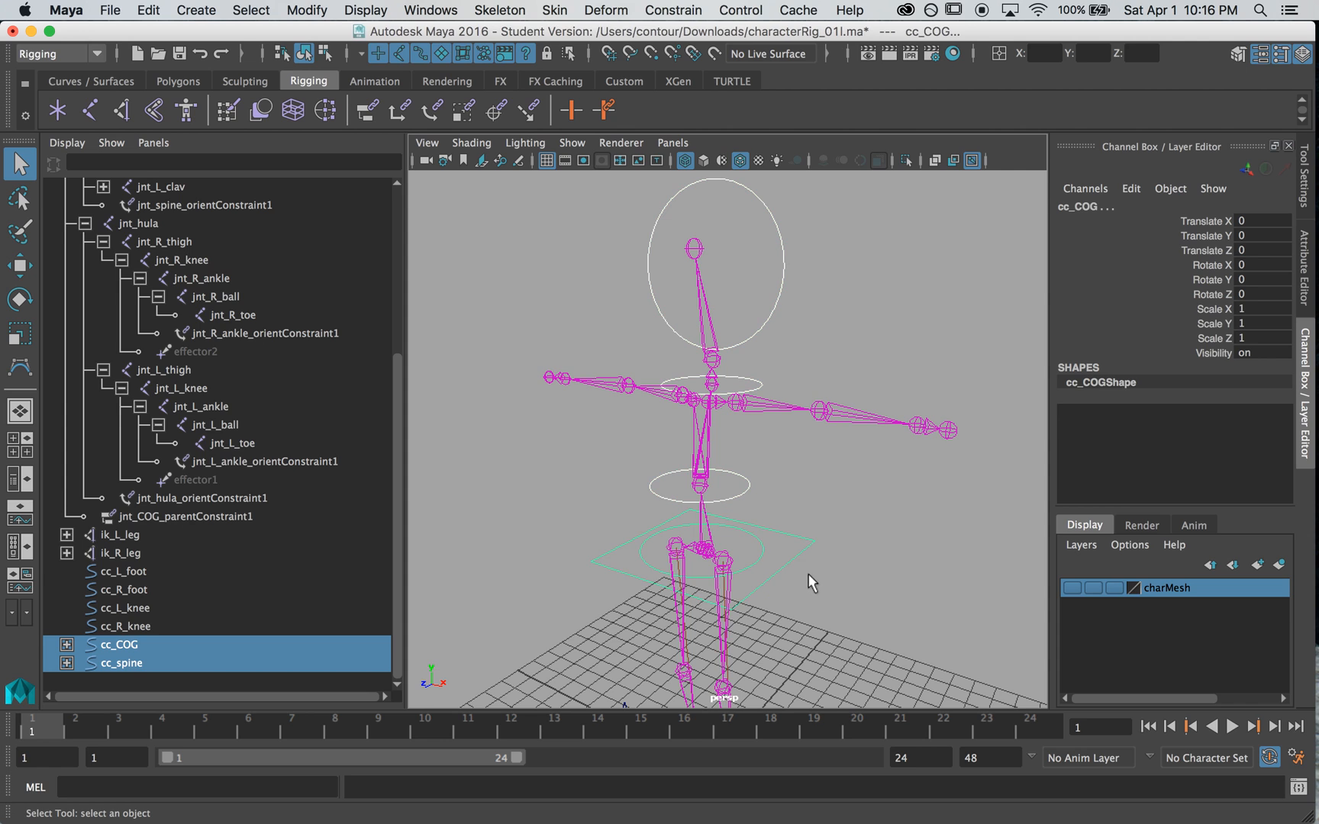
{"action": "key", "text": "p"}
Expand the cc_COG hierarchy and check the nested cc_hula, cc_spine, cc_neck and cc_head controls one by one.
{"action": "left_click", "coordinate": [67, 663]}
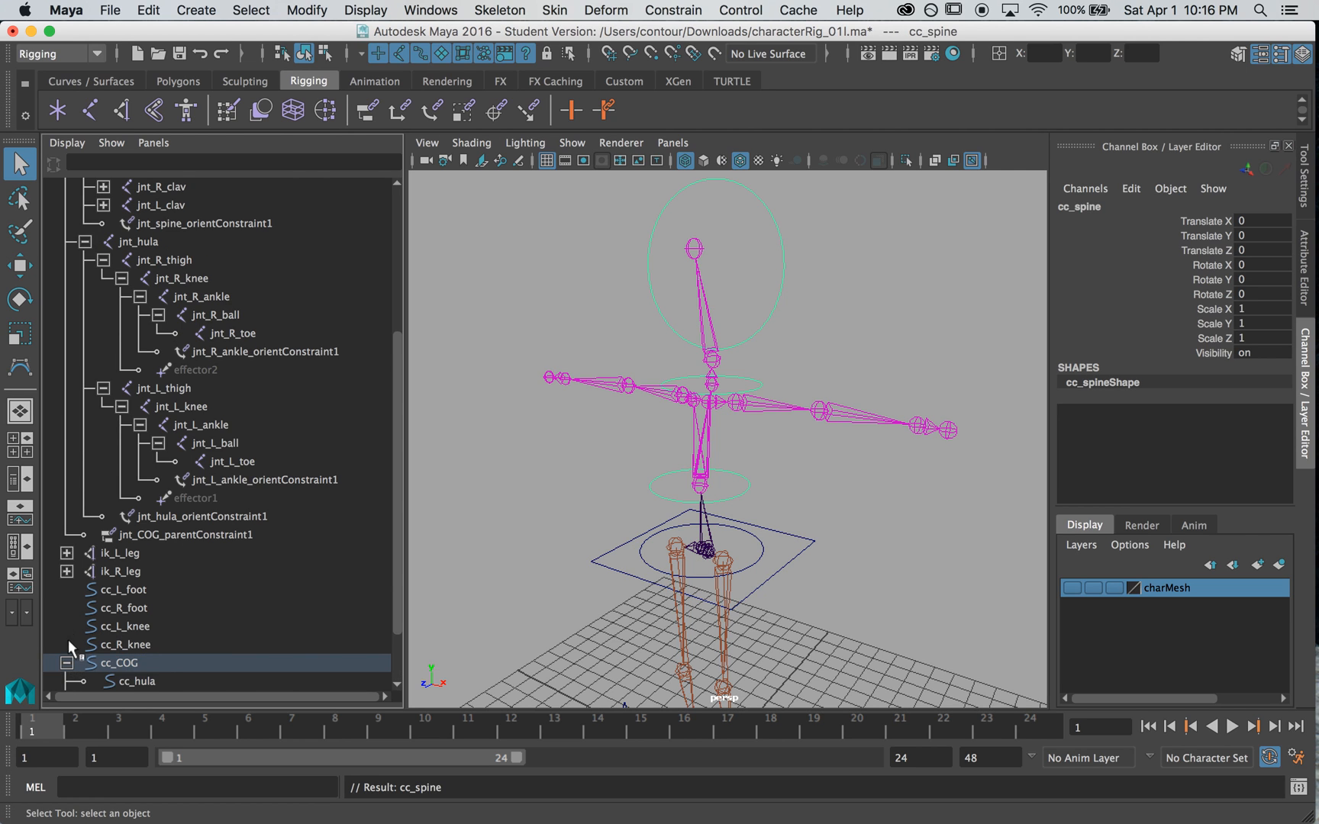
{"action": "scroll", "coordinate": [78, 621], "scroll_direction": "down", "scroll_amount": 2}
{"action": "left_click", "coordinate": [154, 608]}
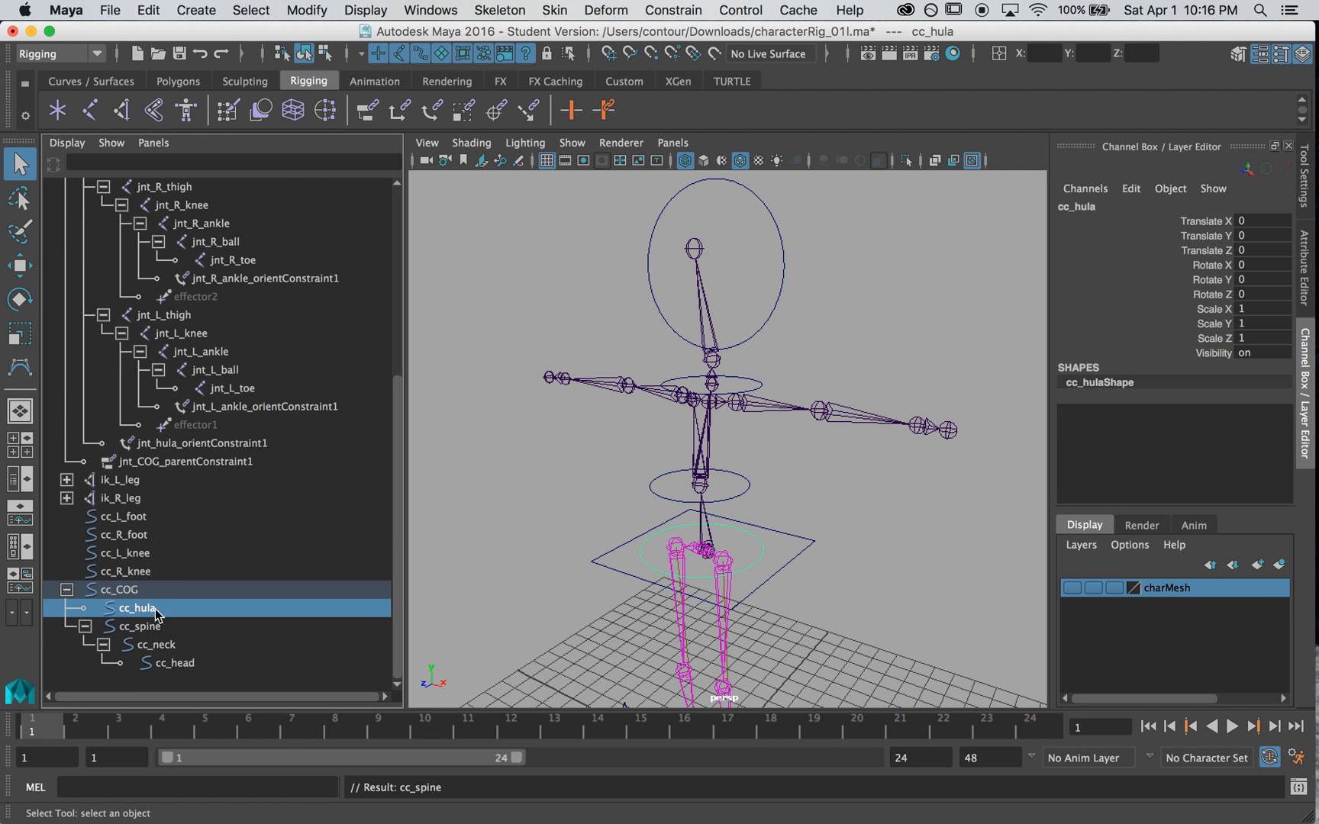
{"action": "left_click", "coordinate": [154, 629]}
{"action": "key", "text": "Down"}
{"action": "key", "text": "Down"}
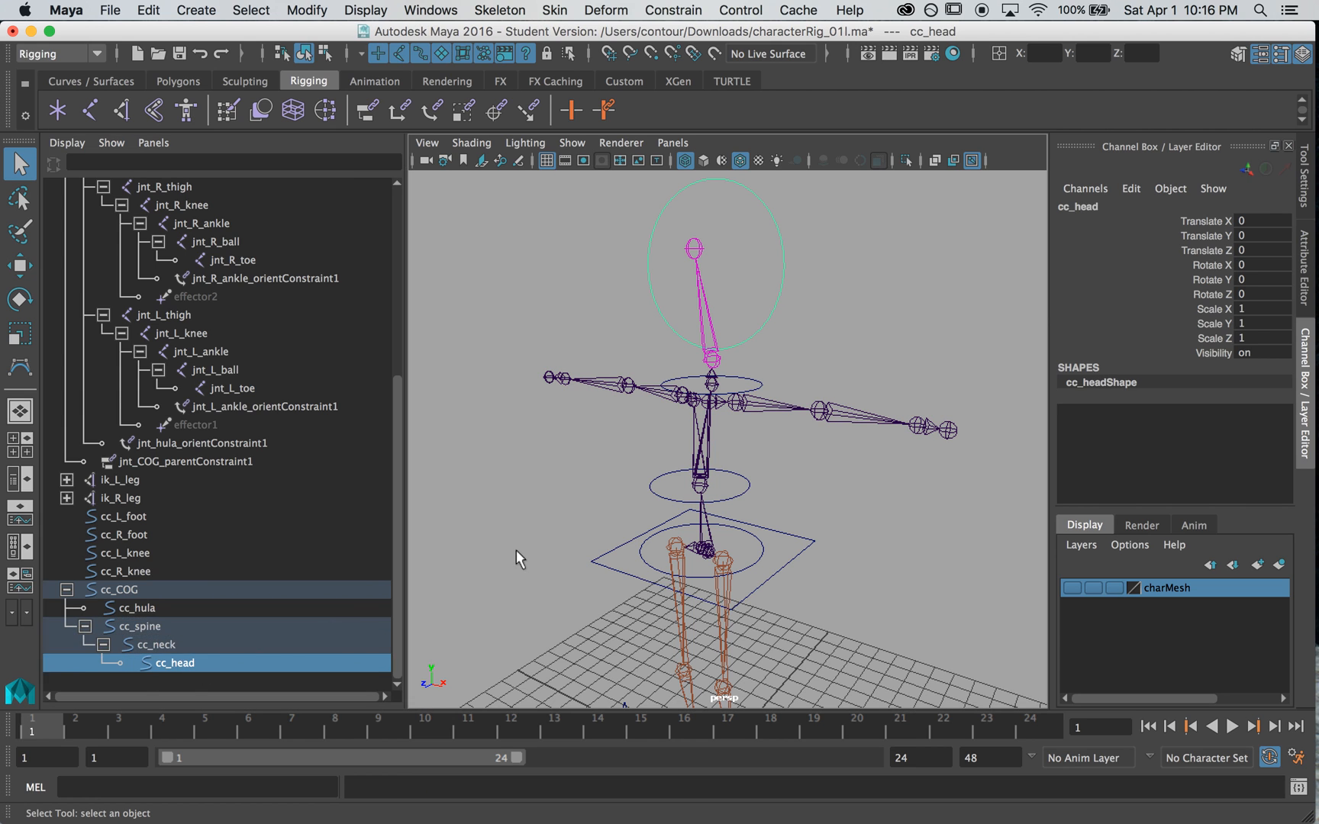
{"action": "left_click", "coordinate": [516, 550]}
Test the torso rig by rotating the cc_spine control and undo the rotation.
{"action": "left_click_drag", "start_coordinate": [793, 507], "coordinate": [828, 546], "text": "alt"}
{"action": "key", "text": "e"}
{"action": "left_click_drag", "start_coordinate": [786, 494], "coordinate": [834, 539]}
{"action": "key", "text": "ctrl+z"}
{"action": "key", "text": "q"}
{"action": "left_click_drag", "start_coordinate": [798, 458], "coordinate": [752, 514]}
{"action": "key", "text": "e"}
{"action": "left_click_drag", "start_coordinate": [759, 447], "coordinate": [706, 431]}
{"action": "key", "text": "ctrl+z"}
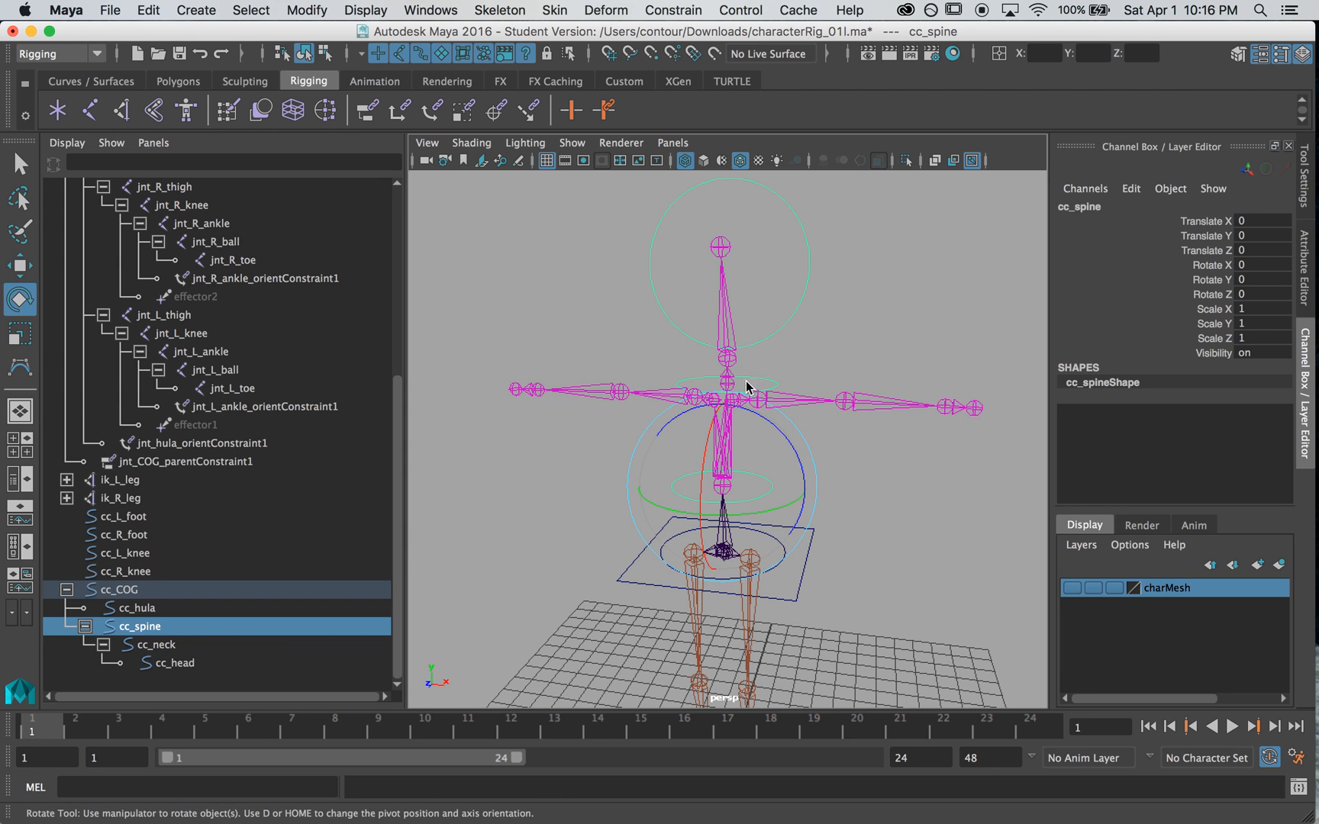
Test-rotate the cc_neck and cc_head controls, undoing each rotation, and clear the selection.
{"action": "key", "text": "Down"}
{"action": "left_click_drag", "start_coordinate": [771, 360], "coordinate": [722, 332]}
{"action": "key", "text": "ctrl+z"}
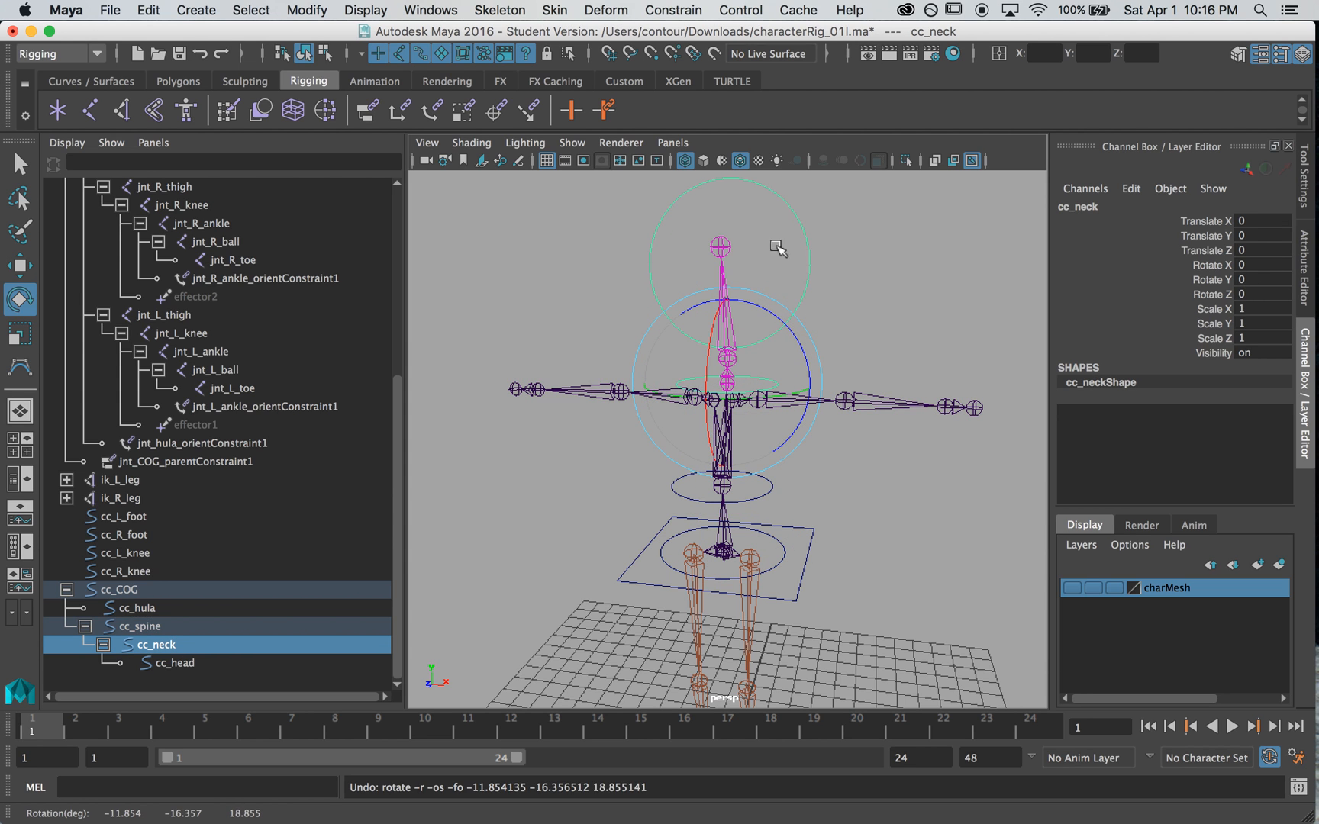
{"action": "key", "text": "Down"}
{"action": "left_click_drag", "start_coordinate": [734, 340], "coordinate": [618, 285]}
{"action": "key", "text": "ctrl+z"}
{"action": "left_click", "coordinate": [862, 391]}
Create an IK handle on the left arm from the jnt_L_shld joint to the jnt_L_wrist joint.
{"action": "scroll", "coordinate": [818, 489], "scroll_direction": "down", "scroll_amount": 3}
{"action": "mouse_move", "coordinate": [610, 513]}
{"action": "left_mouse_down", "text": "alt"}
{"action": "mouse_move", "coordinate": [766, 515]}
{"action": "mouse_move", "coordinate": [630, 519]}
{"action": "left_mouse_up", "text": "alt"}
{"action": "middle_click_drag", "start_coordinate": [639, 511], "coordinate": [630, 503], "text": "alt"}
{"action": "mouse_move", "coordinate": [630, 503]}
{"action": "left_mouse_down", "text": "alt"}
{"action": "mouse_move", "coordinate": [568, 450]}
{"action": "mouse_move", "coordinate": [442, 433]}
{"action": "mouse_move", "coordinate": [601, 436]}
{"action": "mouse_move", "coordinate": [625, 487]}
{"action": "left_mouse_up", "text": "alt"}
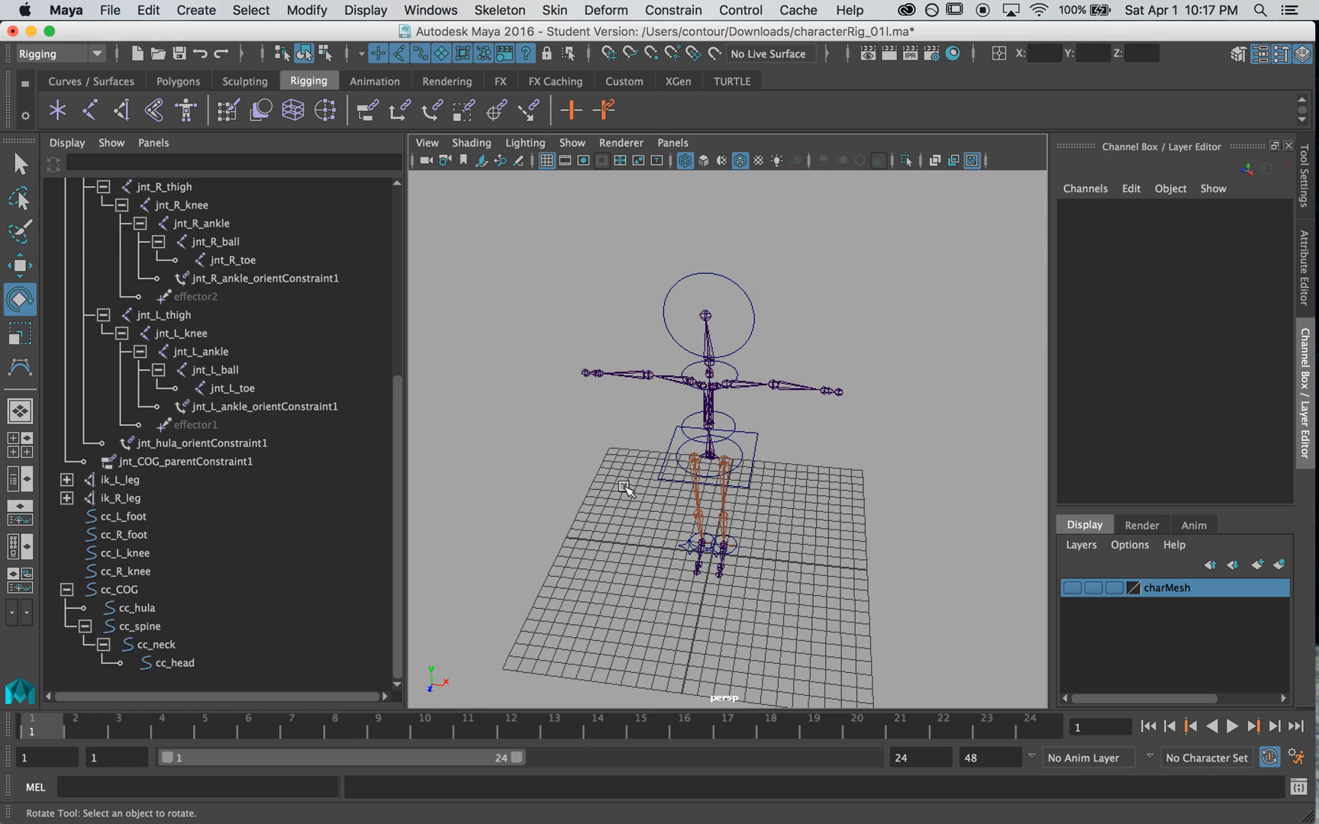
{"action": "right_click_drag", "start_coordinate": [562, 468], "coordinate": [948, 439], "text": "alt"}
{"action": "middle_click_drag", "start_coordinate": [839, 359], "coordinate": [815, 500], "text": "alt"}
{"action": "mouse_move", "coordinate": [728, 450]}
{"action": "left_mouse_down", "text": "alt"}
{"action": "mouse_move", "coordinate": [765, 441]}
{"action": "mouse_move", "coordinate": [739, 439]}
{"action": "left_mouse_up", "text": "alt"}
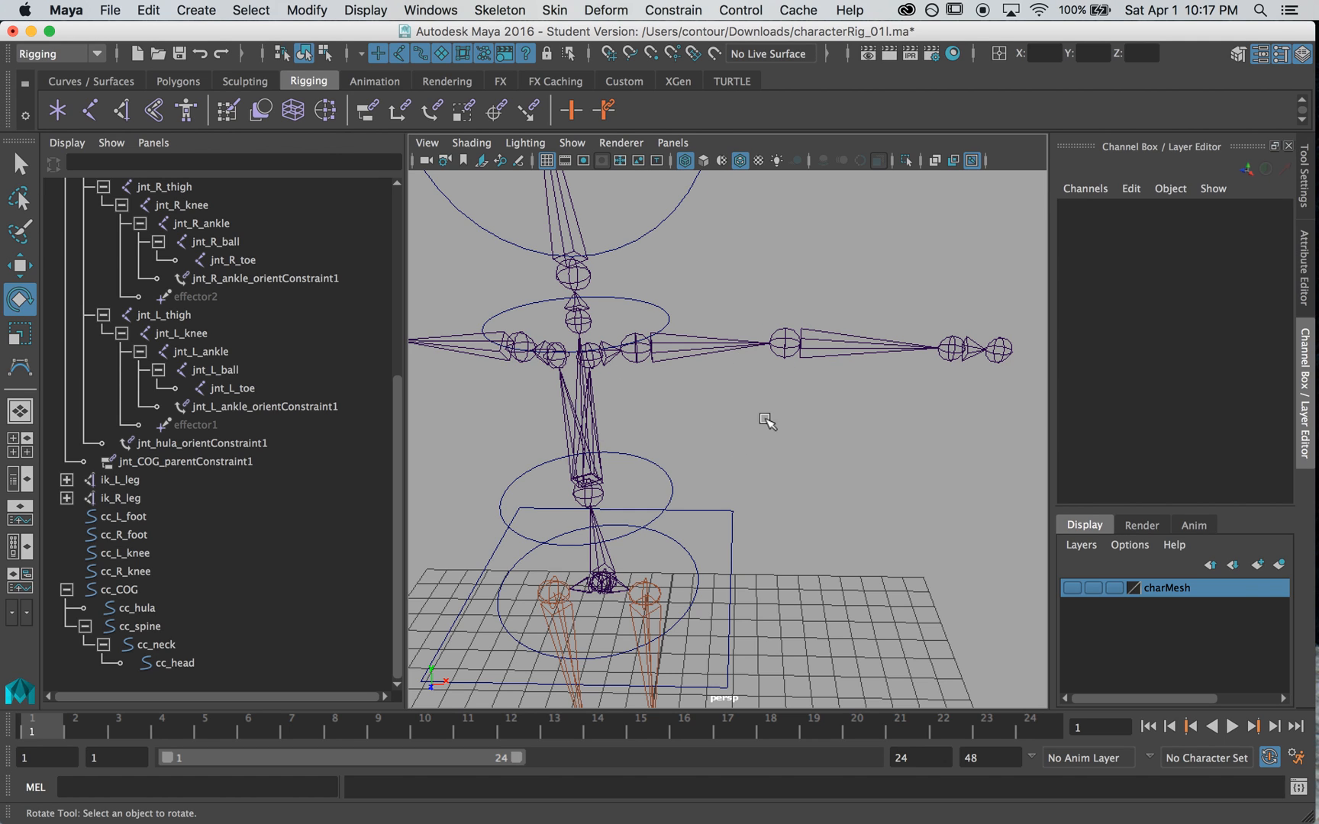
{"action": "left_click", "coordinate": [122, 111]}
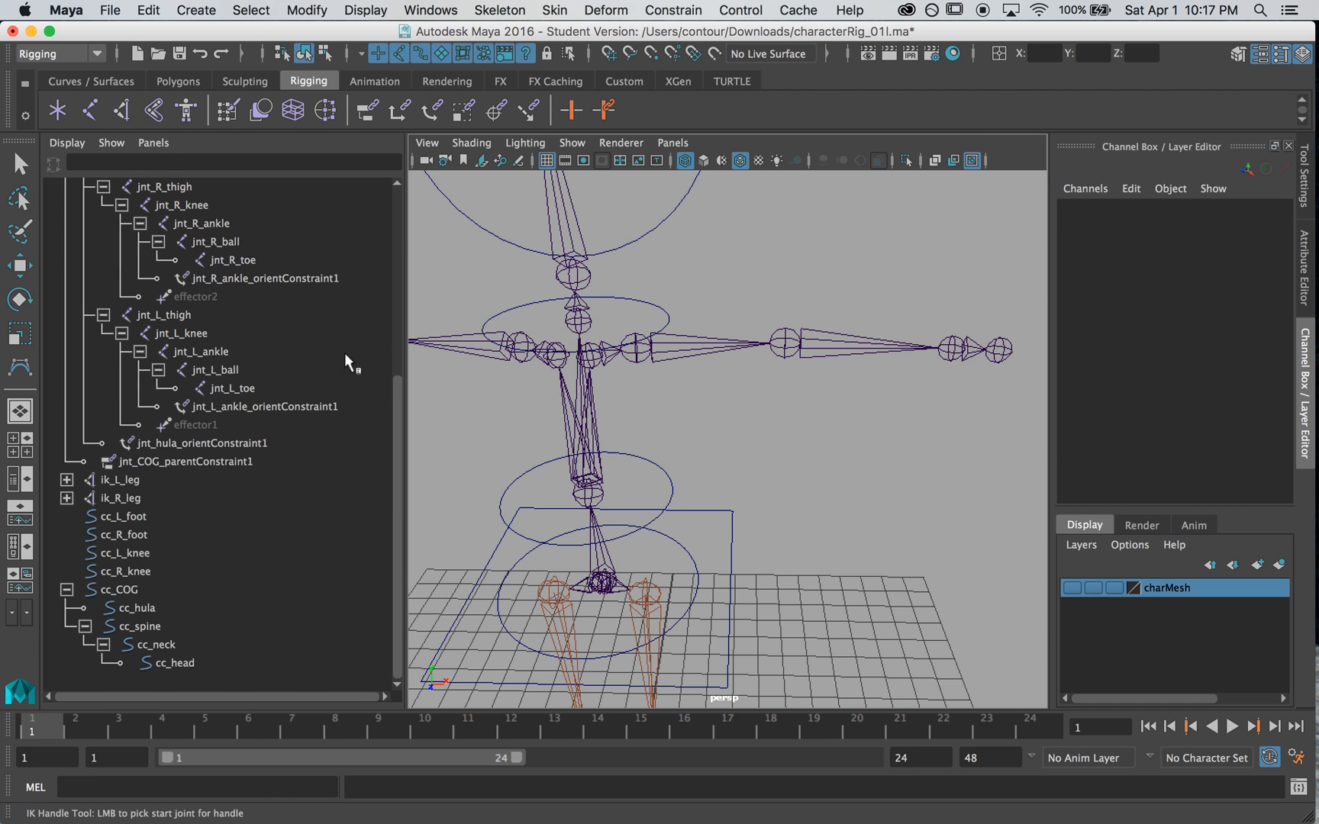
{"action": "left_click", "coordinate": [638, 353]}
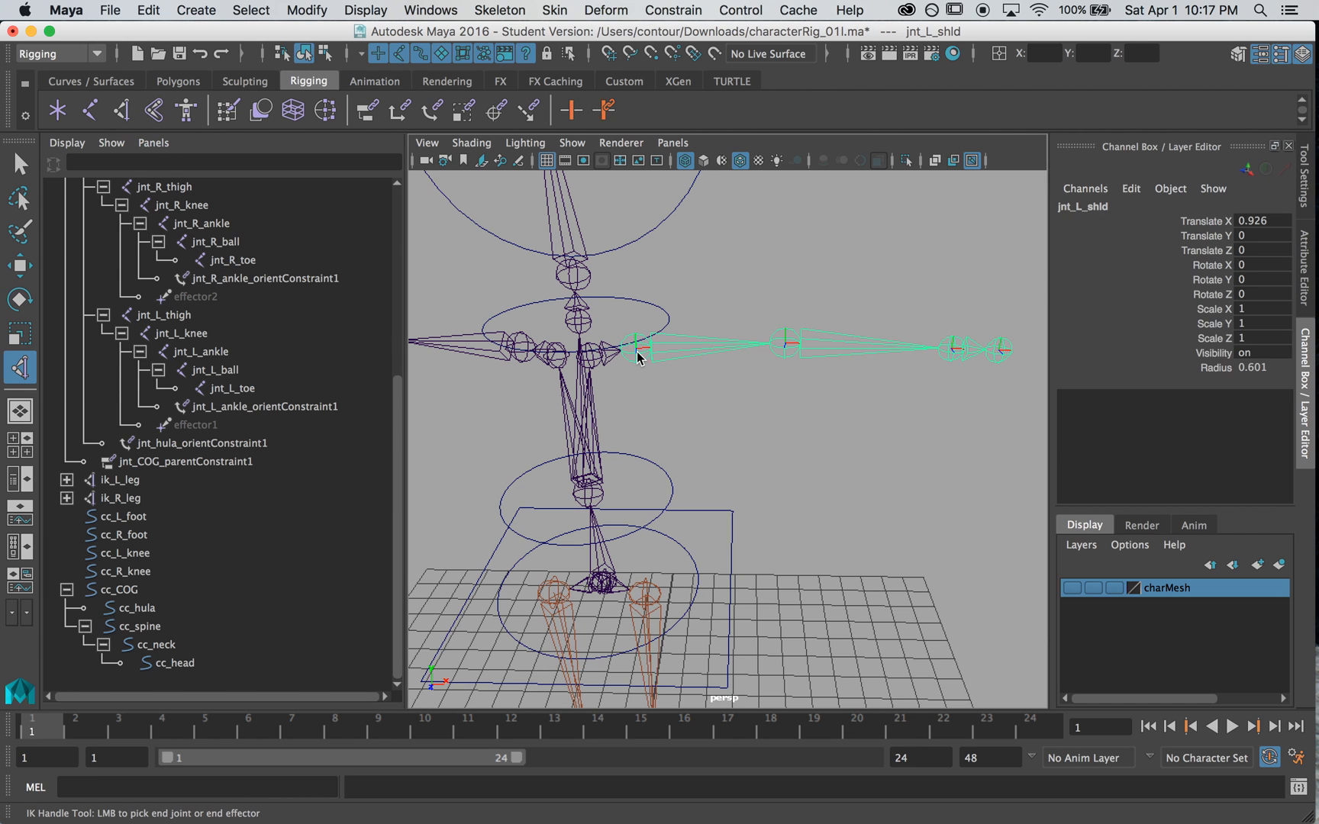
{"action": "left_click", "coordinate": [951, 350]}
{"action": "key", "text": "q"}
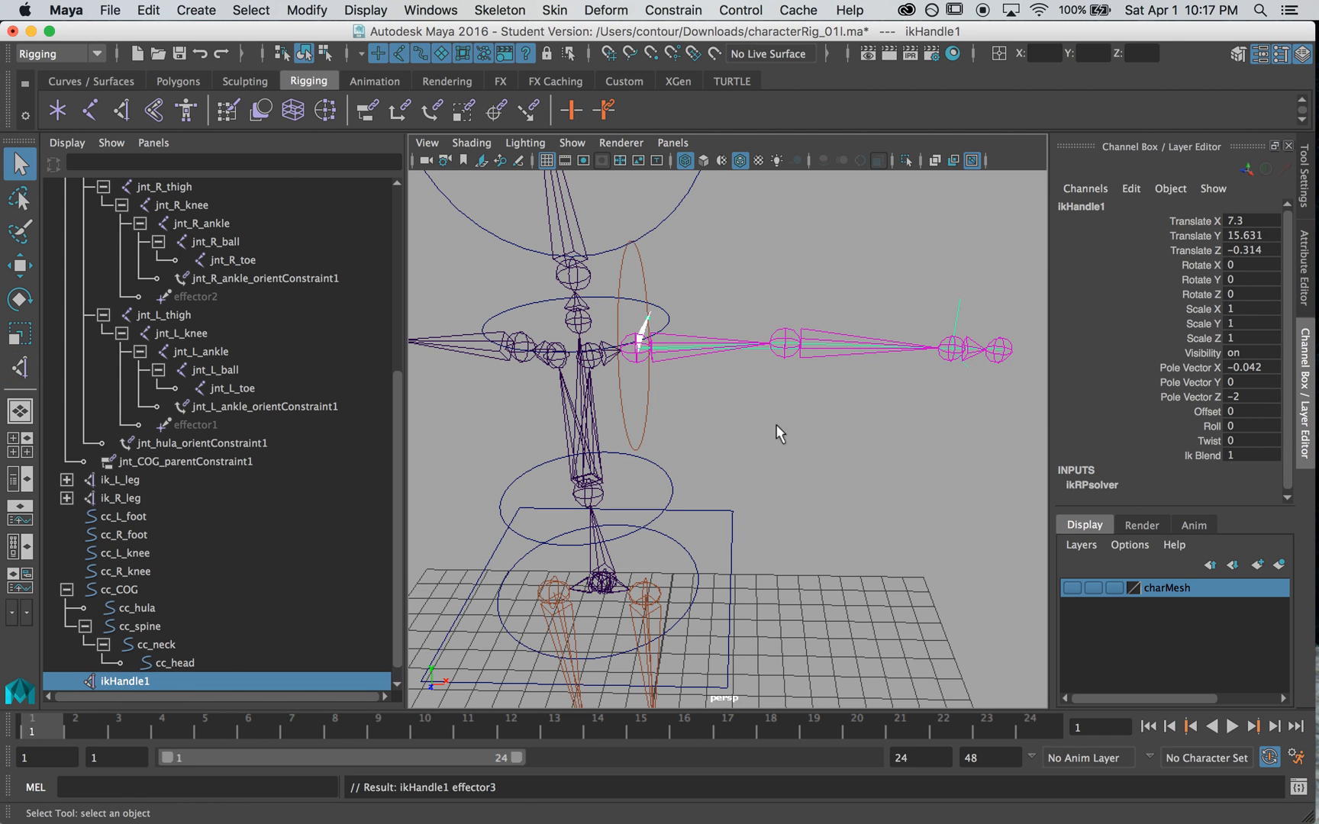
Create a NURBS circle and snap it onto the left wrist joint.
{"action": "left_click_drag", "start_coordinate": [632, 366], "coordinate": [725, 403], "text": "alt"}
{"action": "left_click_drag", "start_coordinate": [643, 487], "coordinate": [679, 550], "text": "alt"}
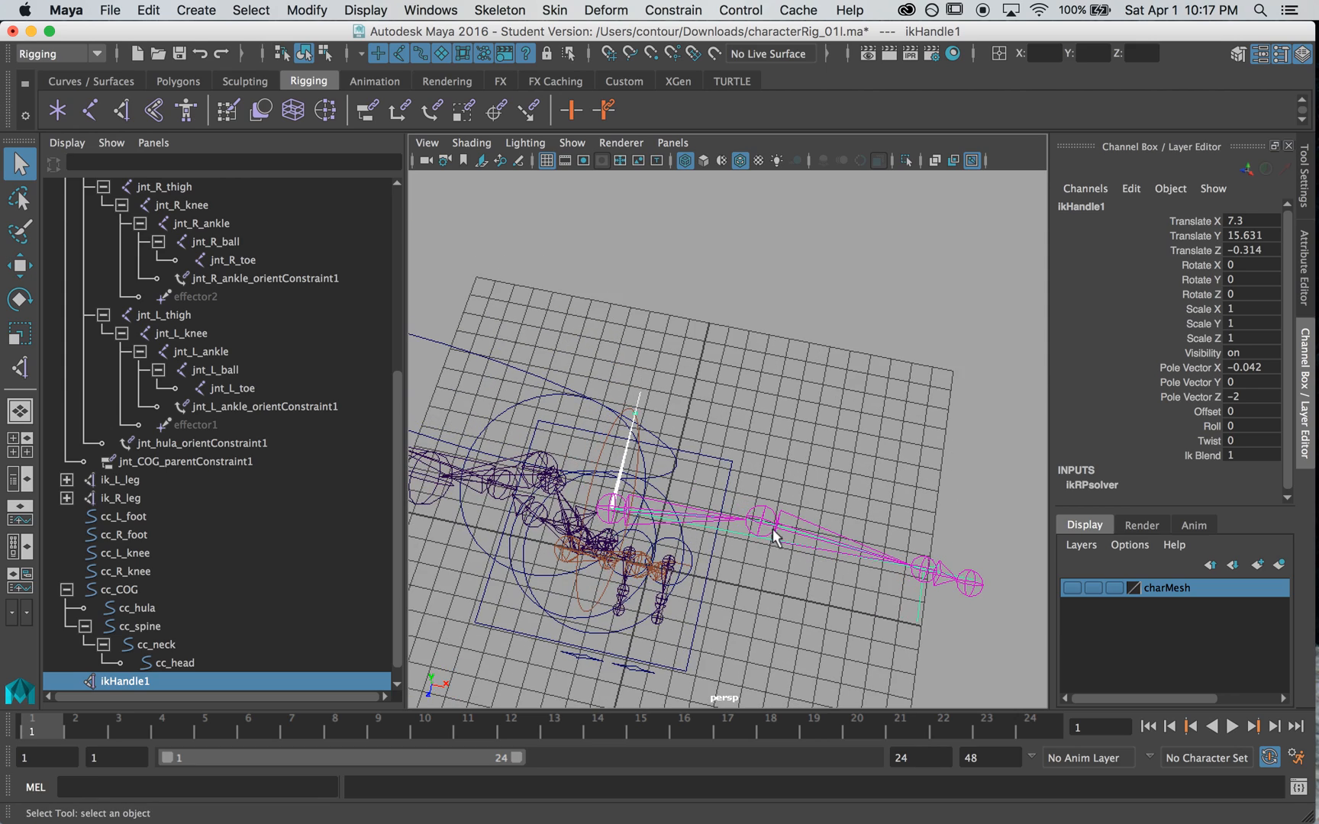
{"action": "left_click_drag", "start_coordinate": [829, 510], "coordinate": [838, 351], "text": "alt"}
{"action": "left_click", "coordinate": [838, 456]}
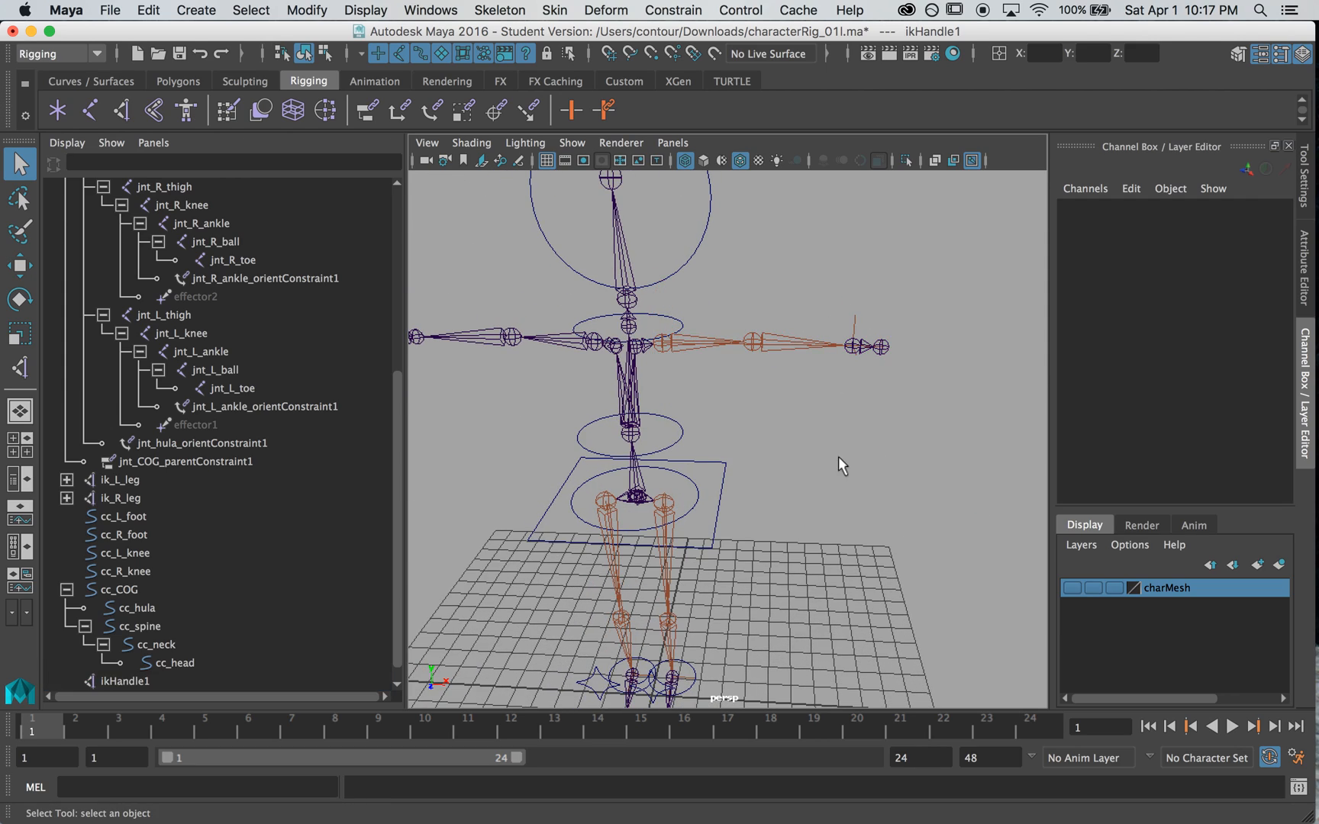
{"action": "left_click", "coordinate": [186, 11]}
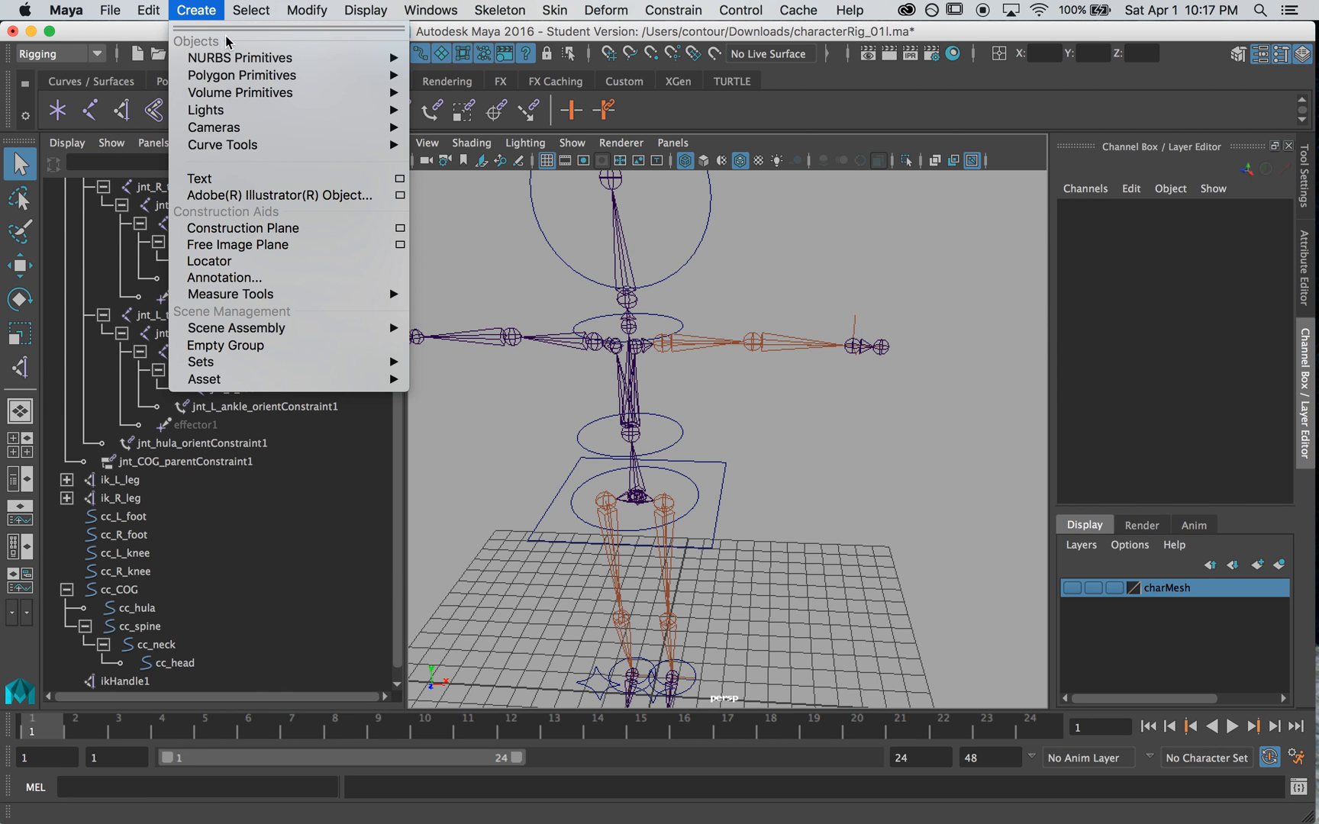
{"action": "mouse_move", "coordinate": [229, 58]}
{"action": "left_click", "coordinate": [462, 164]}
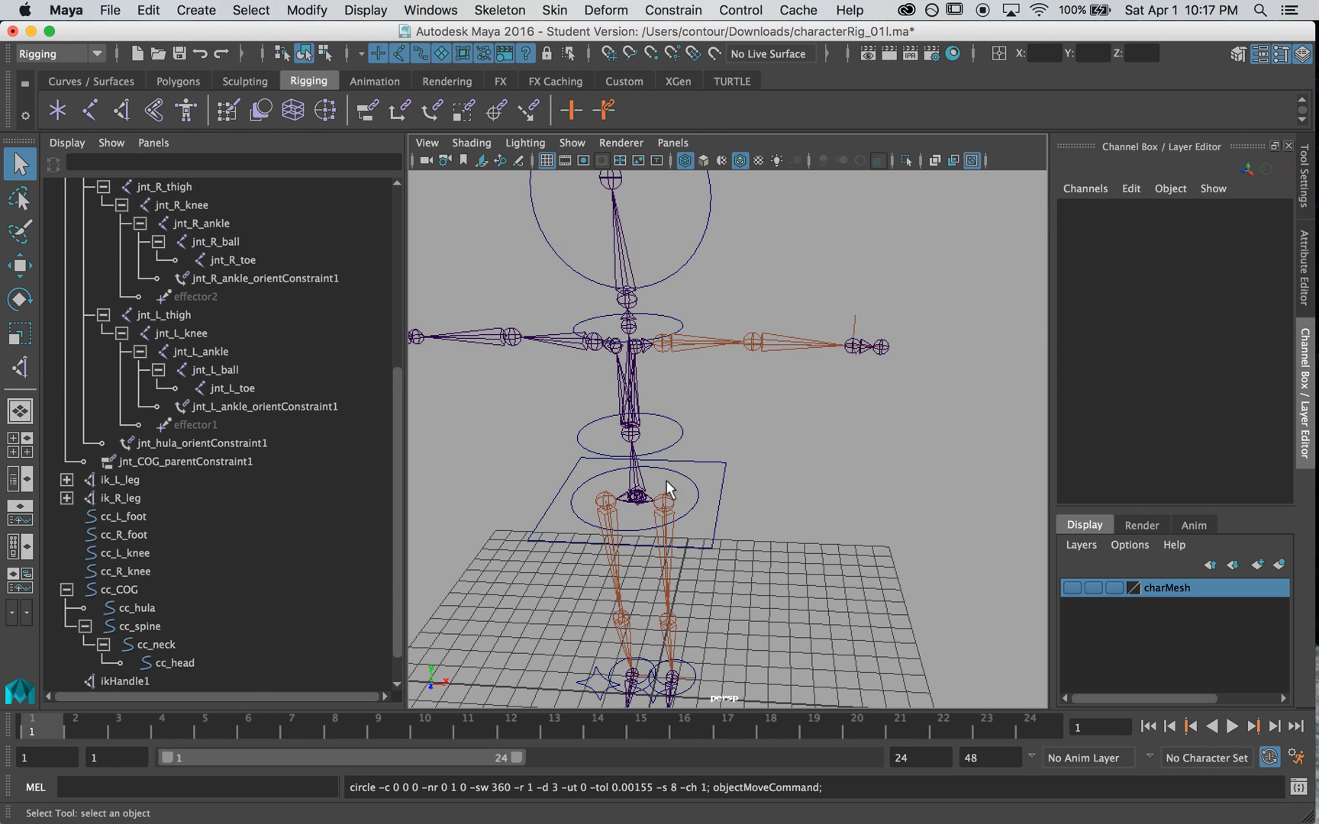
{"action": "middle_click_drag", "start_coordinate": [811, 368], "coordinate": [855, 346]}
Rotate the left wrist circle 90 degrees around Z so it encircles the wrist.
{"action": "key", "text": "e"}
{"action": "left_click", "coordinate": [809, 286]}
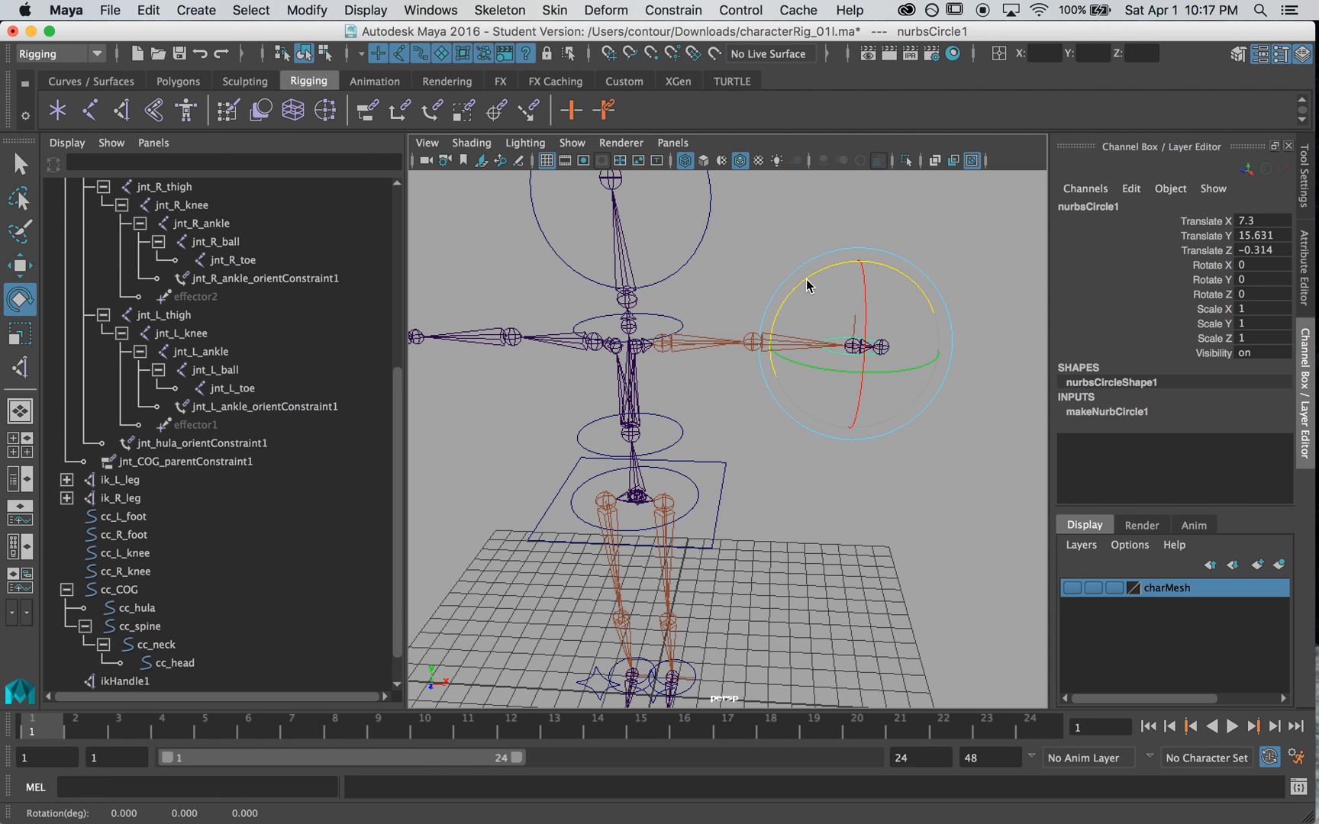
{"action": "middle_click_drag", "start_coordinate": [795, 218], "coordinate": [664, 304]}
{"action": "key", "text": "q"}
{"action": "left_click", "coordinate": [825, 400]}
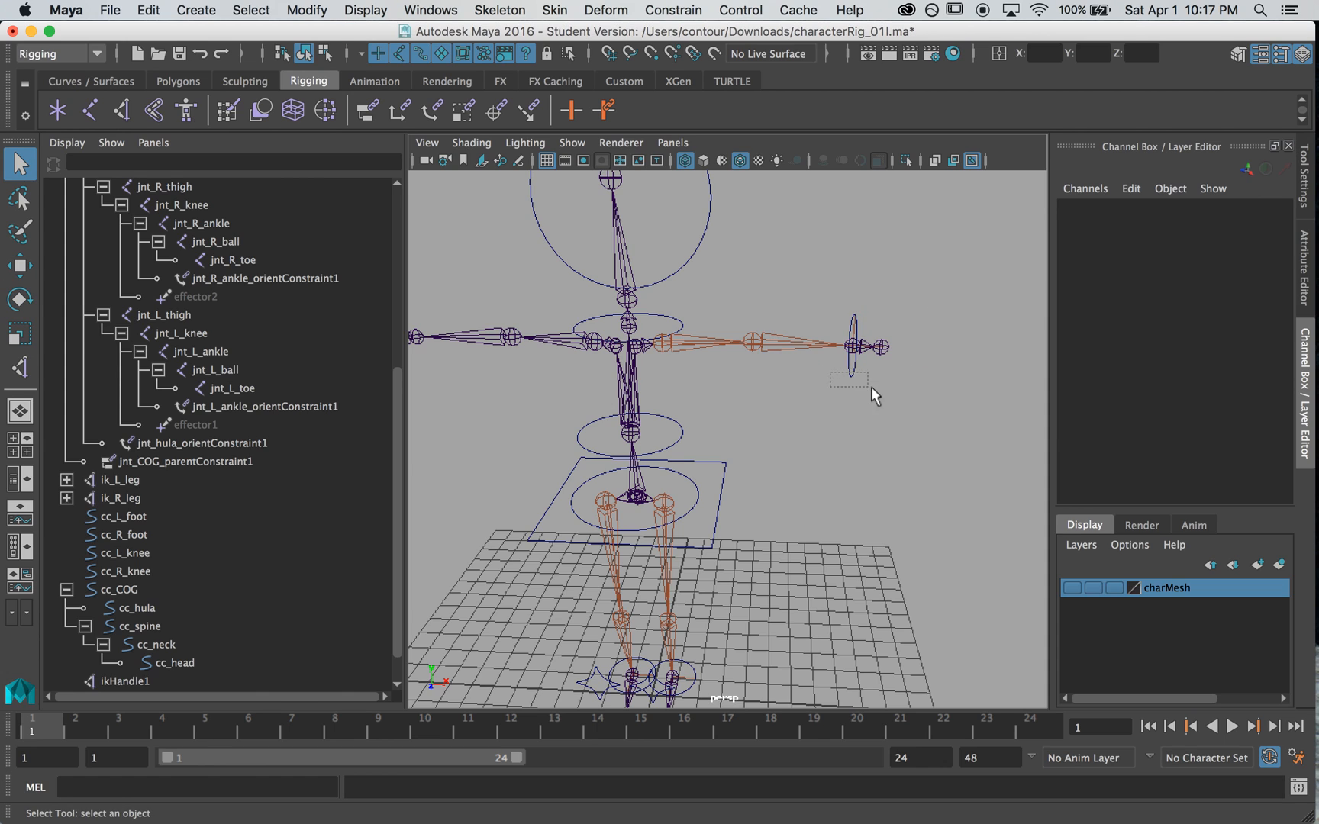
Show the charMesh layer to compare the left wrist circle with the character mesh, and hide the layer again.
{"action": "left_click", "coordinate": [852, 373]}
{"action": "left_click_drag", "start_coordinate": [853, 373], "coordinate": [759, 413], "text": "alt"}
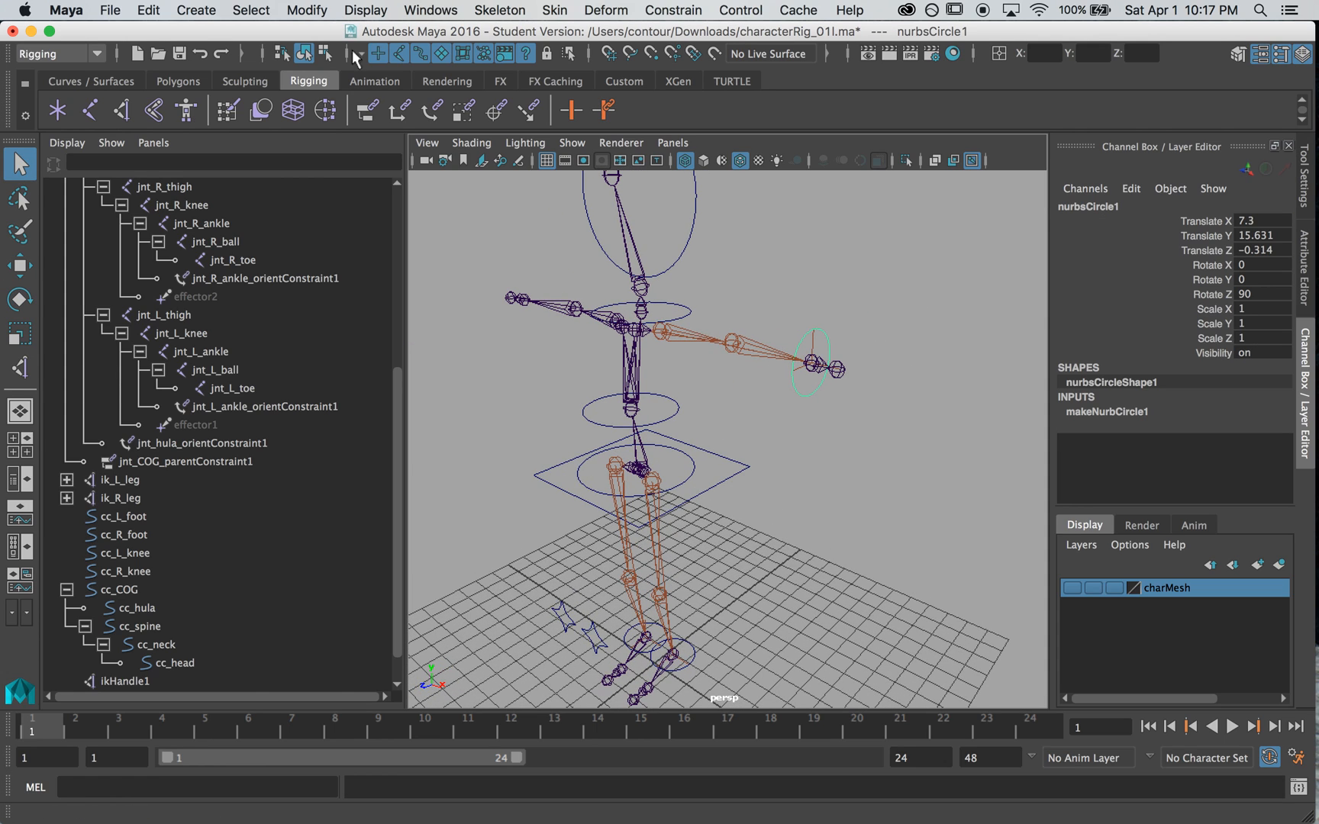
{"action": "left_click", "coordinate": [1073, 589]}
{"action": "left_click_drag", "start_coordinate": [866, 482], "coordinate": [926, 496], "text": "alt"}
{"action": "left_click", "coordinate": [1073, 589]}
{"action": "left_click_drag", "start_coordinate": [852, 467], "coordinate": [845, 385], "text": "alt"}
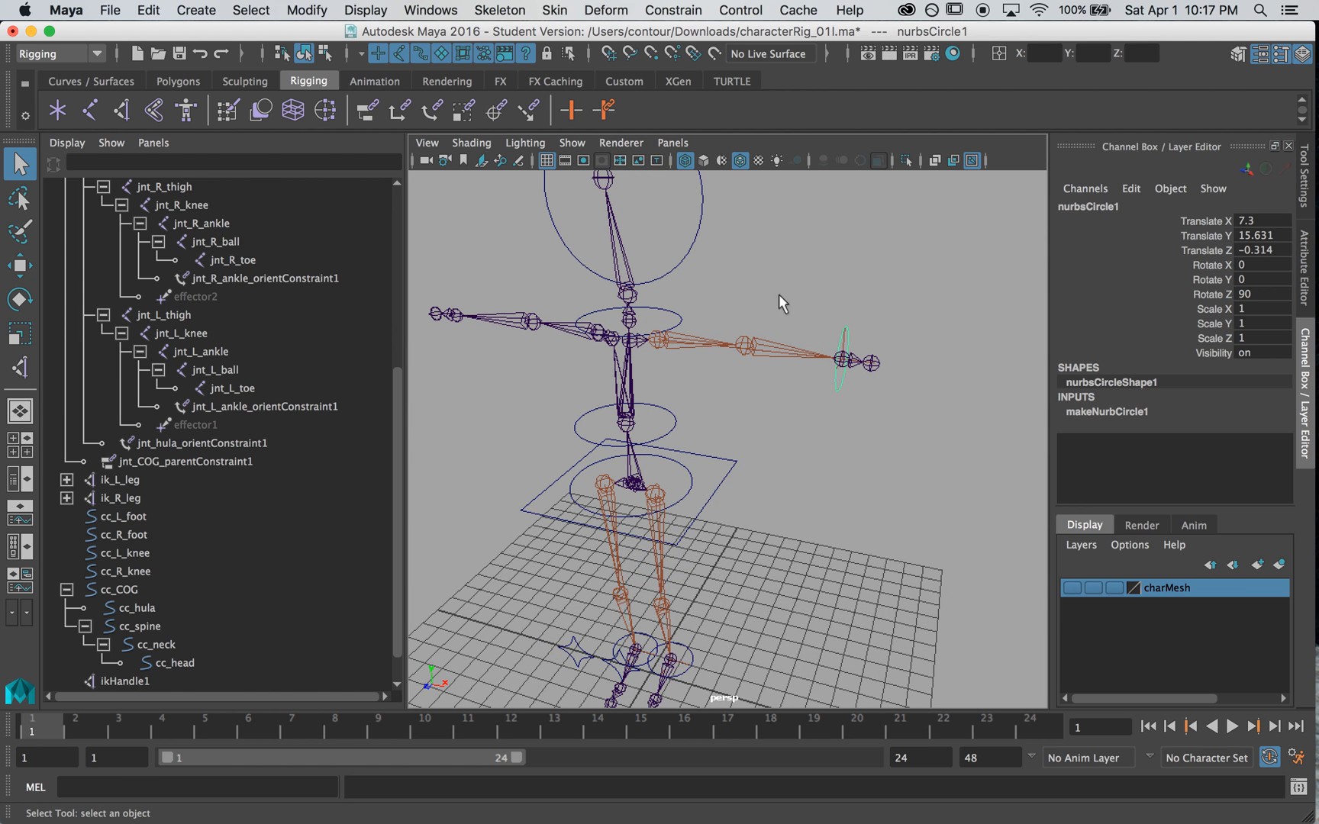
Freeze the left wrist circle's transformations and delete its construction history.
{"action": "left_click", "coordinate": [310, 10]}
{"action": "left_click", "coordinate": [359, 92]}
{"action": "left_click", "coordinate": [149, 10]}
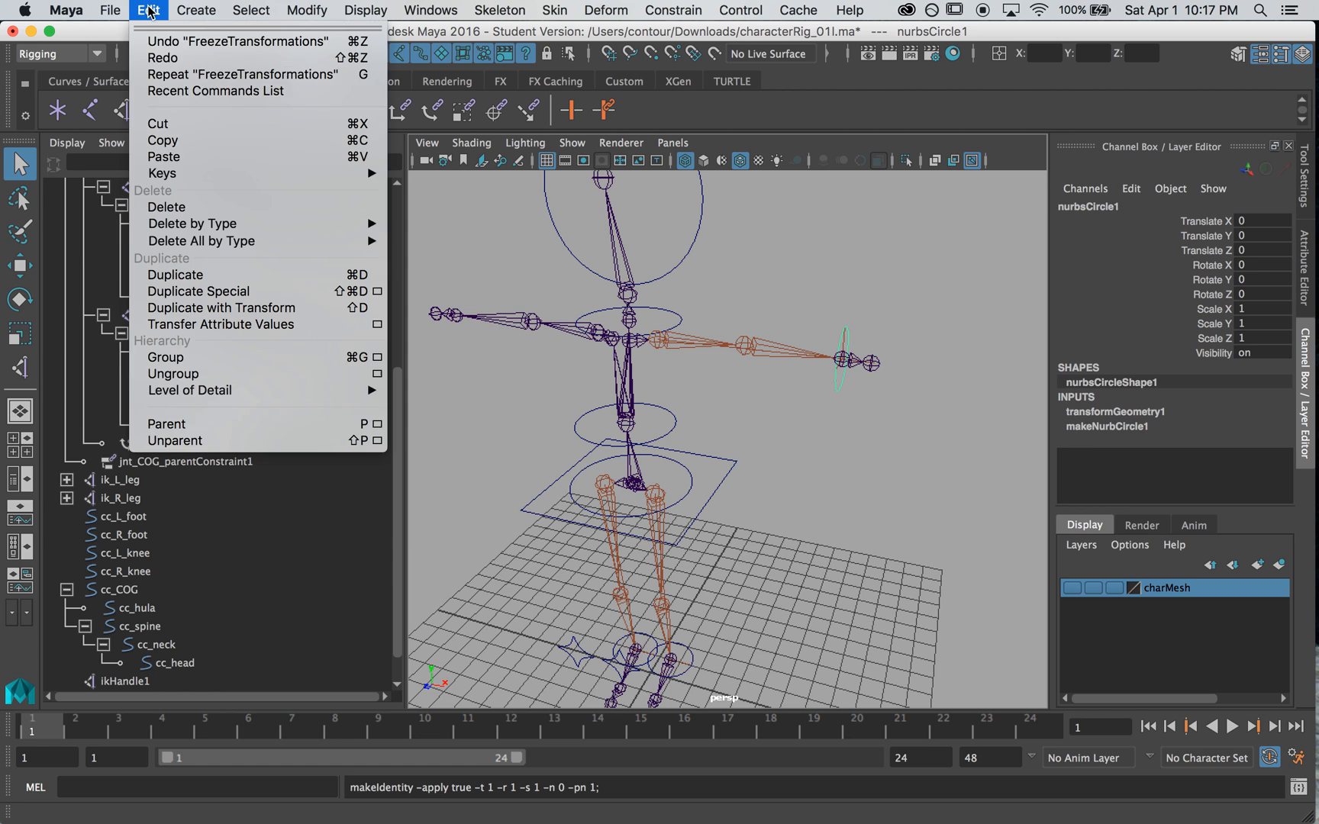
{"action": "mouse_move", "coordinate": [359, 224]}
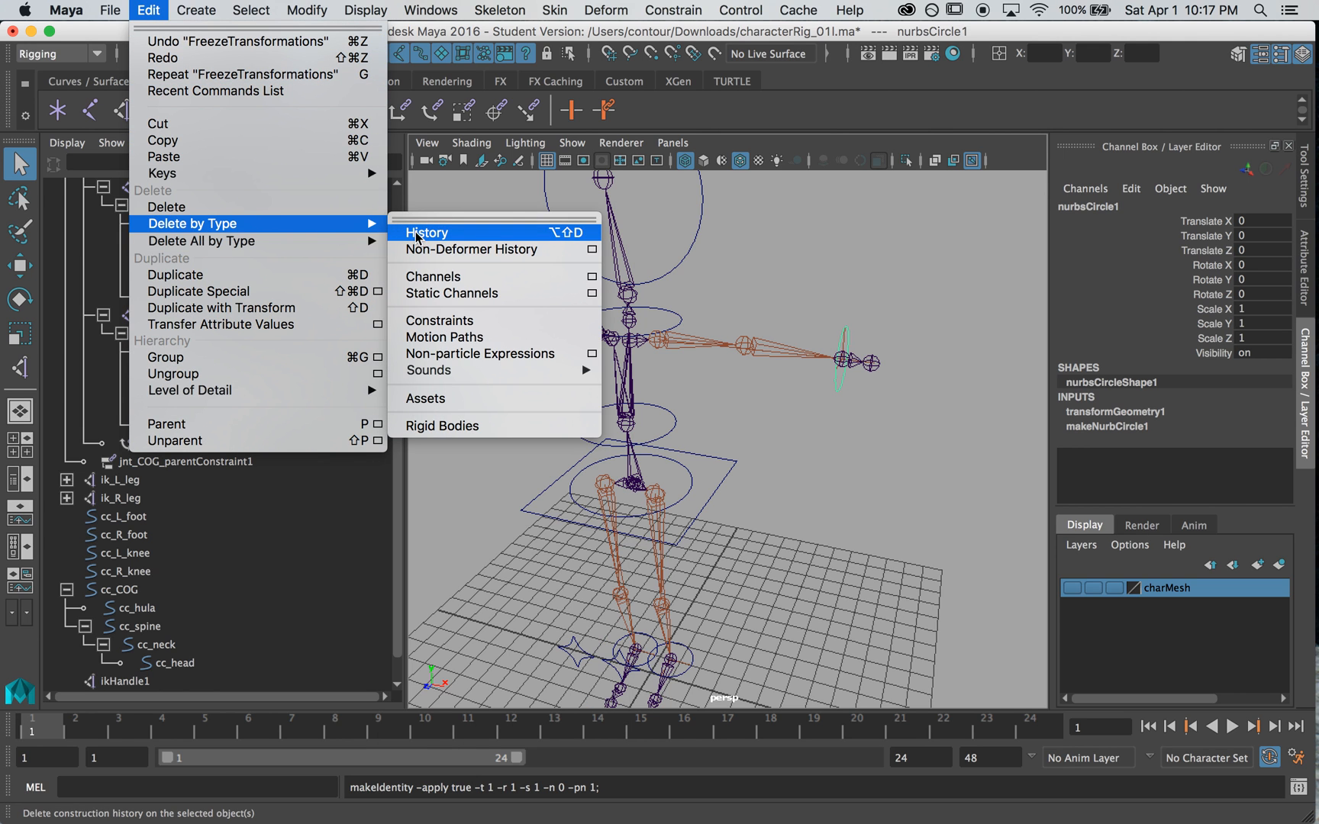
{"action": "left_click", "coordinate": [417, 234]}
Point constrain ikHandle1 to the left wrist circle.
{"action": "left_click_drag", "start_coordinate": [898, 462], "coordinate": [840, 420], "text": "alt"}
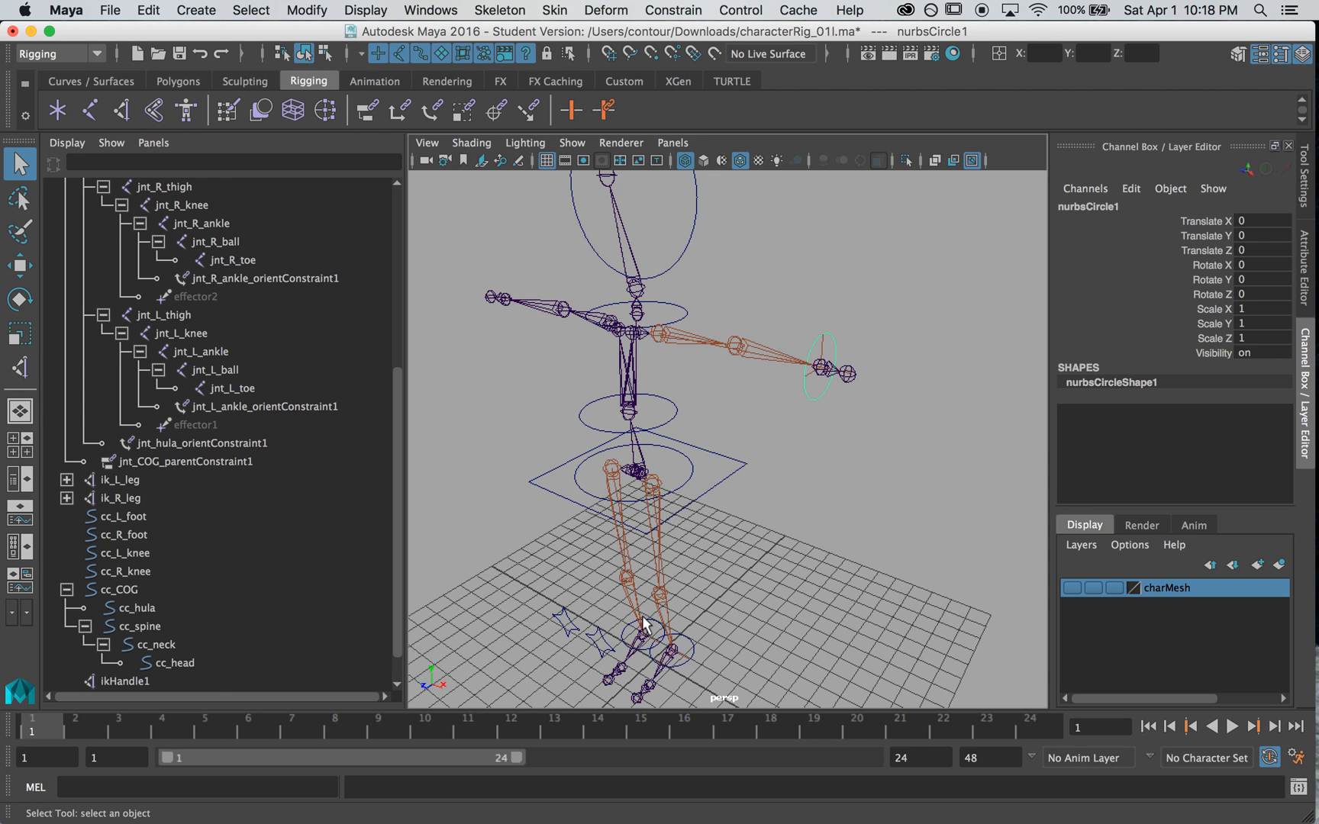
{"action": "left_click", "coordinate": [819, 353]}
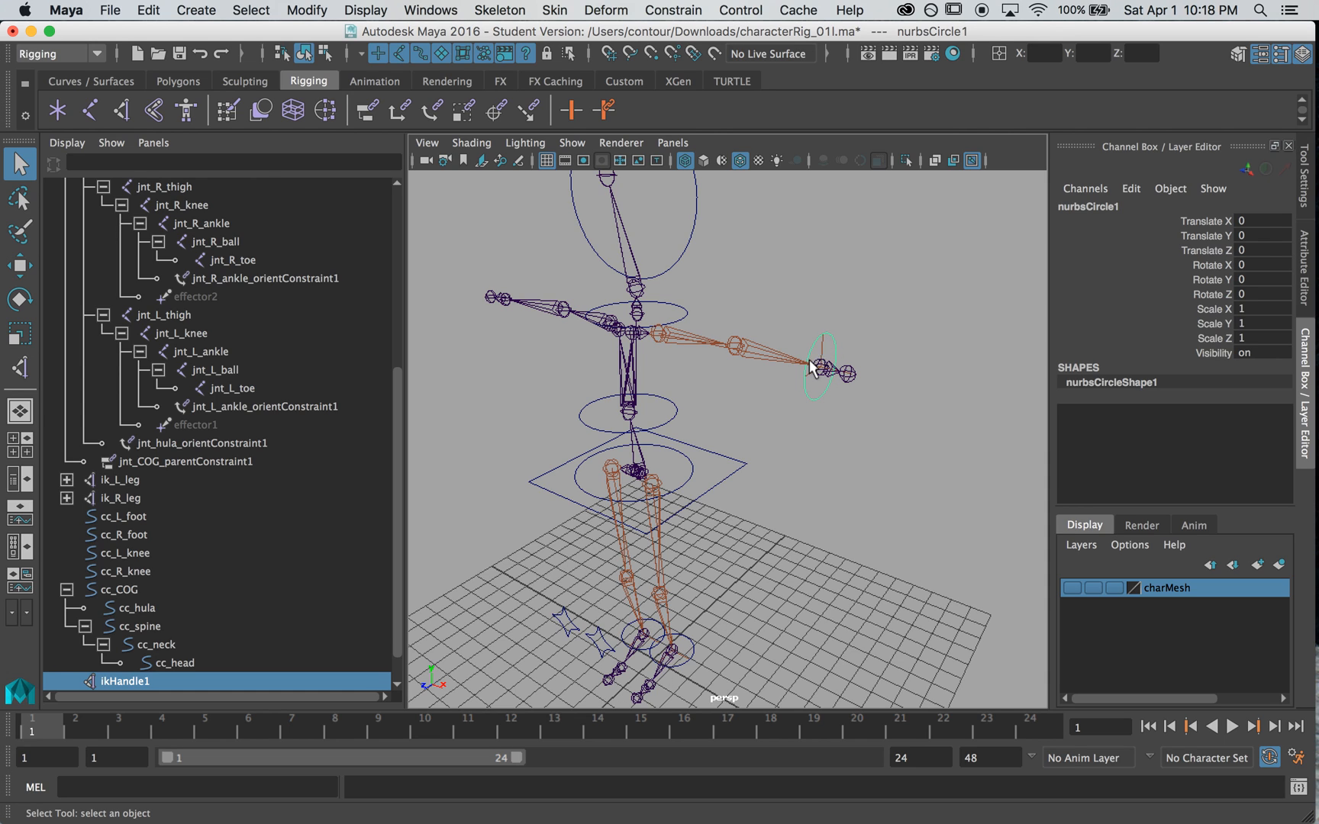
{"action": "left_click", "coordinate": [676, 9]}
{"action": "left_click", "coordinate": [681, 75]}
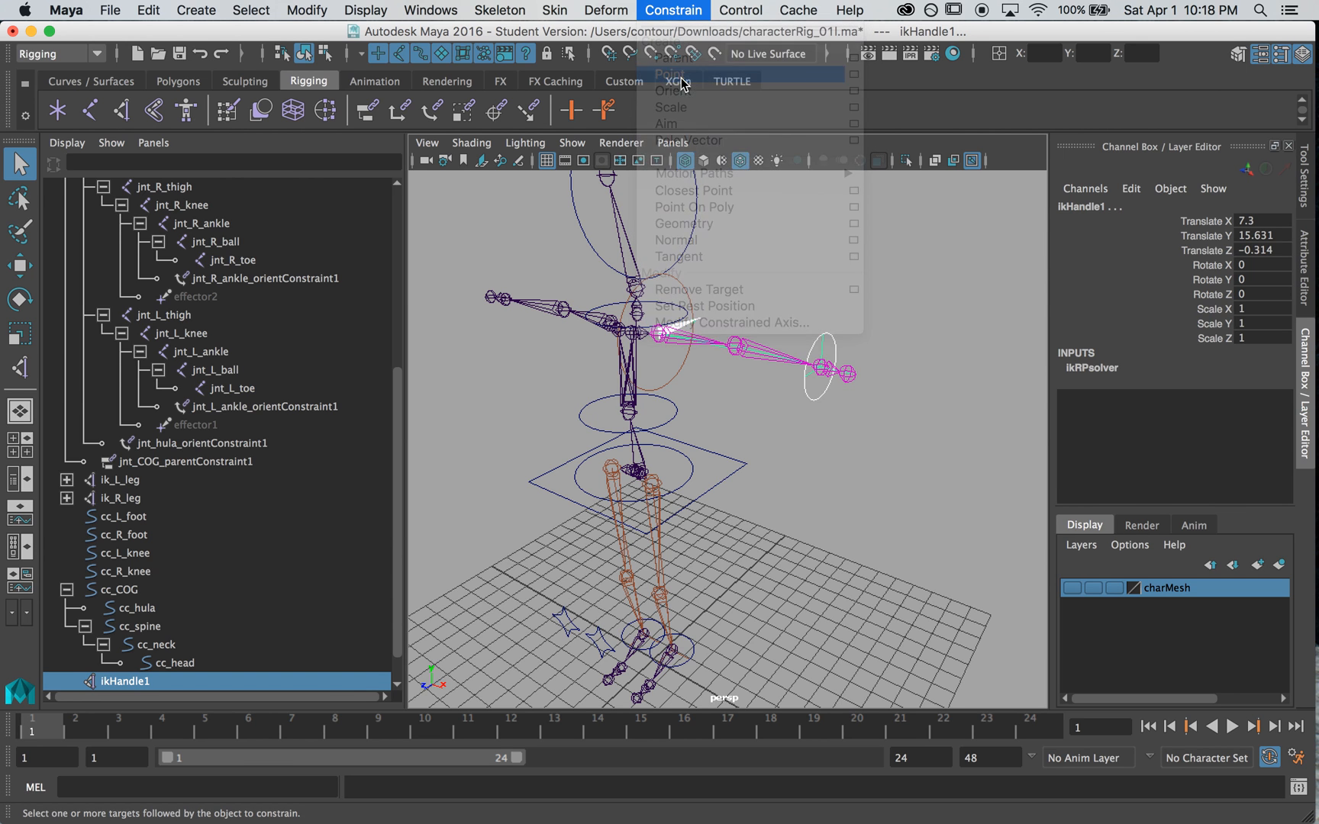
Orient constrain the jnt_L_wrist joint to the left wrist circle.
{"action": "left_click", "coordinate": [816, 395]}
{"action": "right_click_drag", "start_coordinate": [714, 426], "coordinate": [923, 371], "text": "alt"}
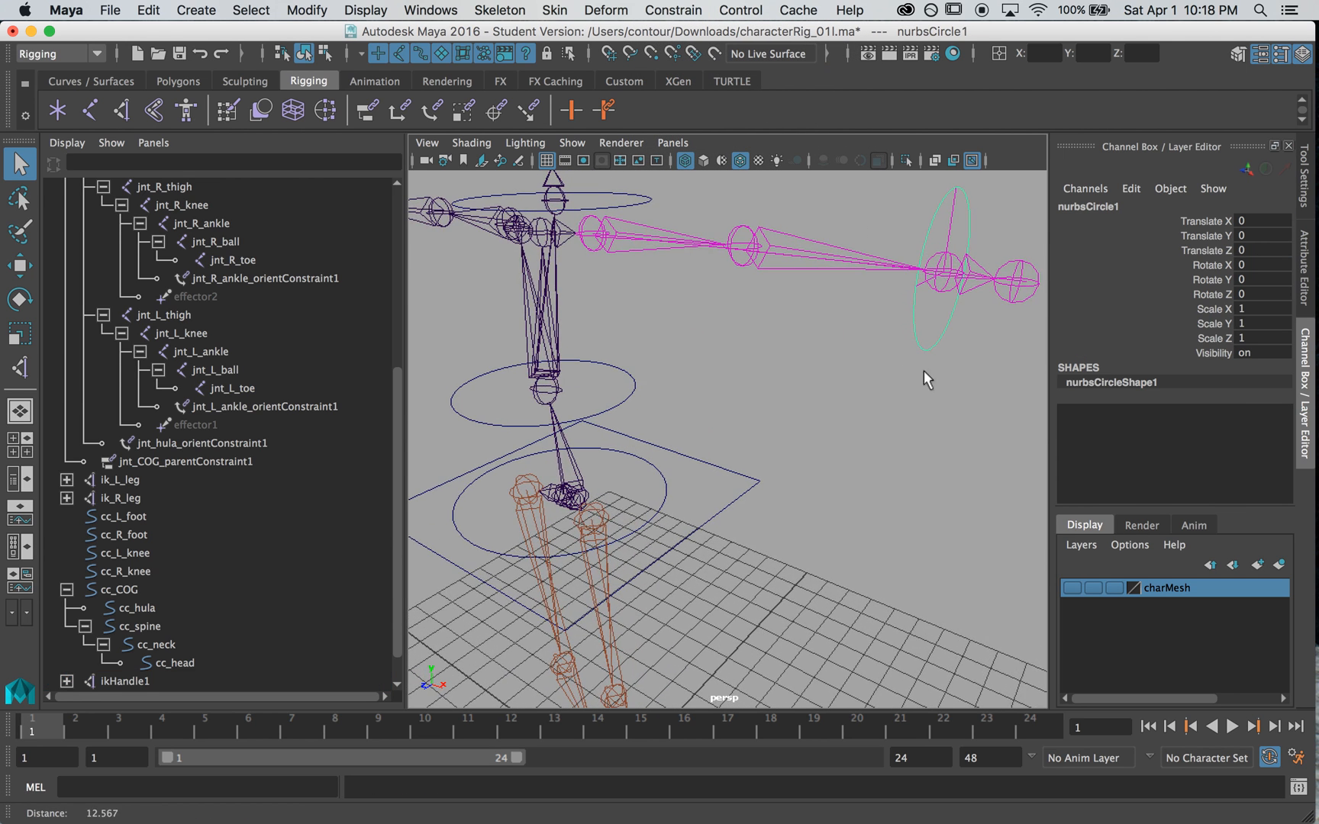
{"action": "middle_click_drag", "start_coordinate": [924, 370], "coordinate": [757, 405], "text": "alt"}
{"action": "left_click", "coordinate": [731, 327], "text": "shift"}
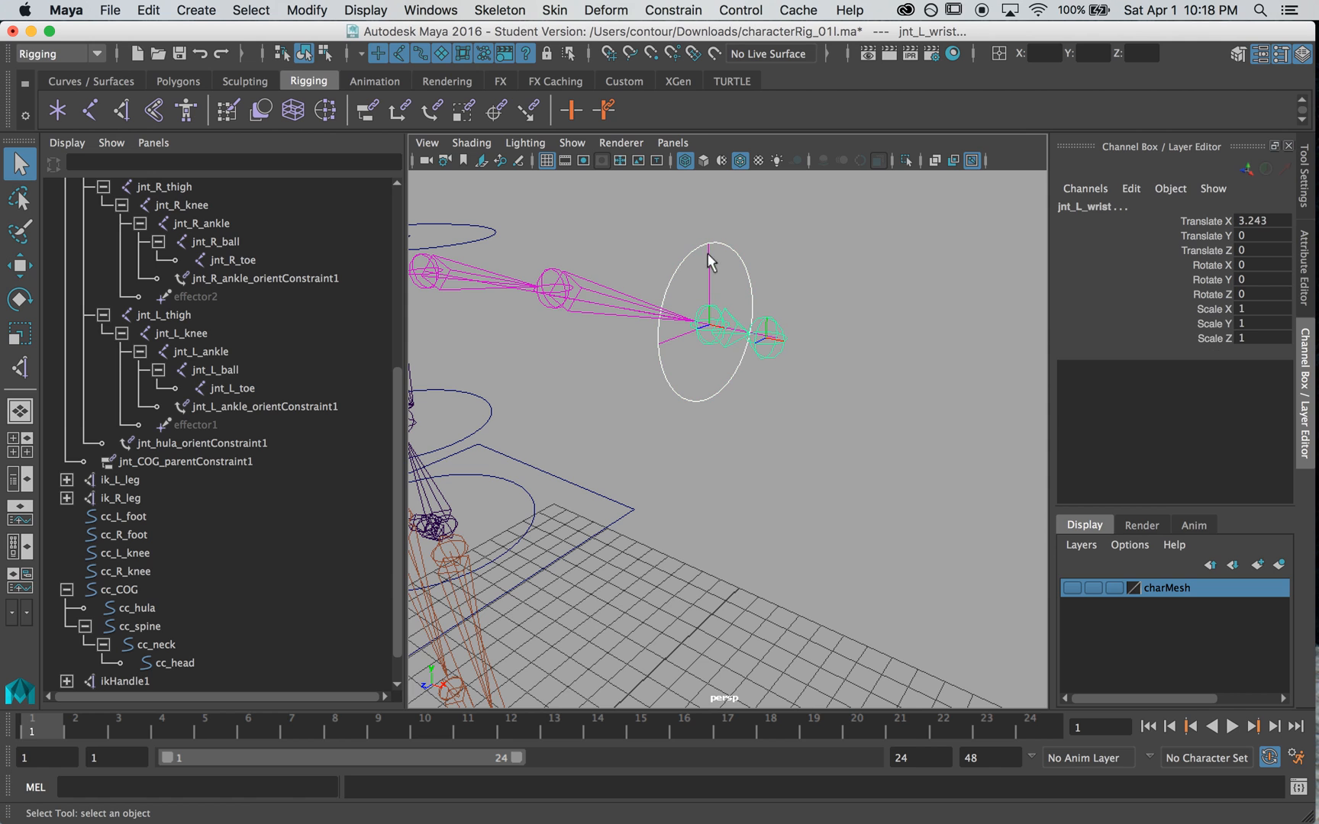
{"action": "left_click", "coordinate": [676, 9]}
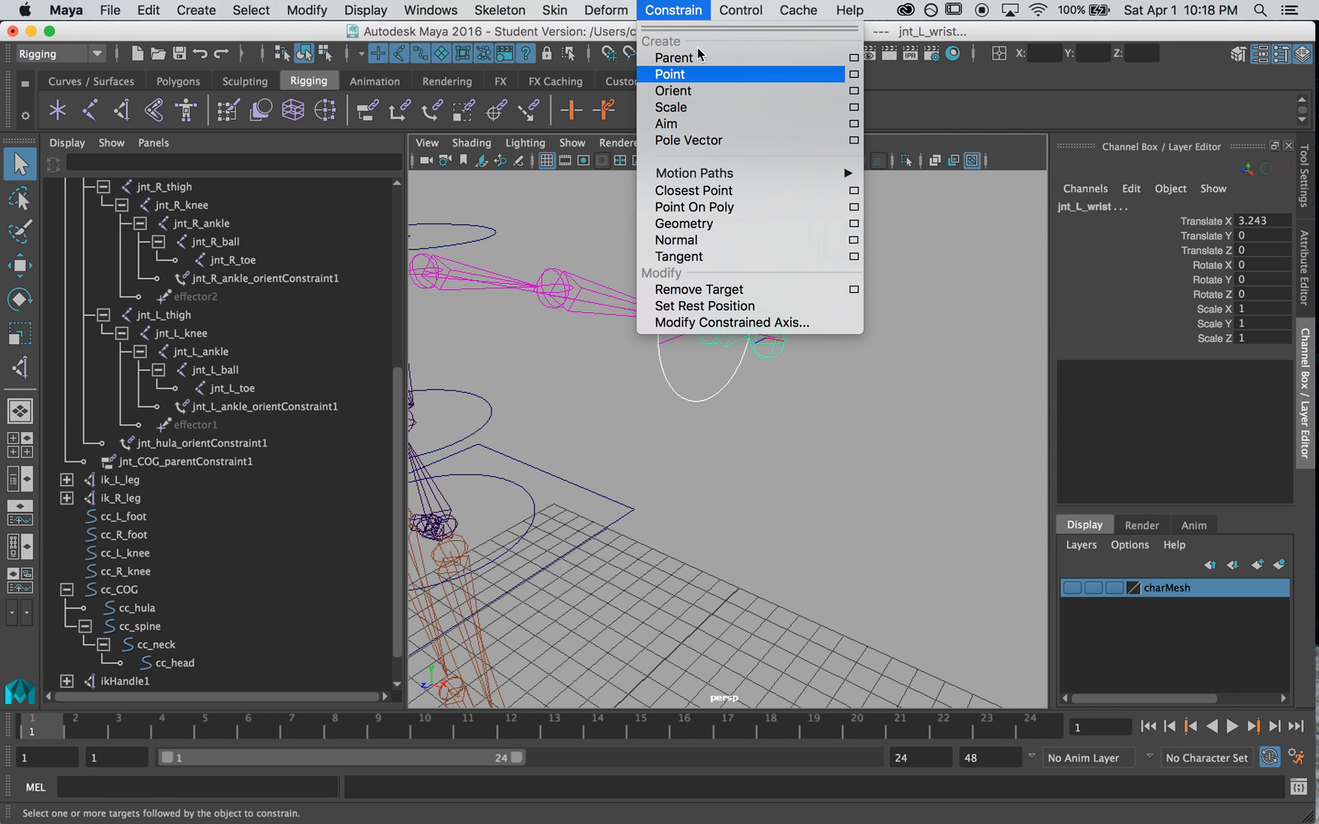
{"action": "left_click", "coordinate": [706, 92]}
Test the left arm by moving and rotating the wrist circle, undo the changes and clear the selection.
{"action": "left_click_drag", "start_coordinate": [713, 435], "coordinate": [761, 422], "text": "alt"}
{"action": "left_click", "coordinate": [762, 417]}
{"action": "right_click_drag", "start_coordinate": [762, 427], "coordinate": [675, 432], "text": "alt"}
{"action": "middle_click_drag", "start_coordinate": [675, 432], "coordinate": [771, 459], "text": "alt"}
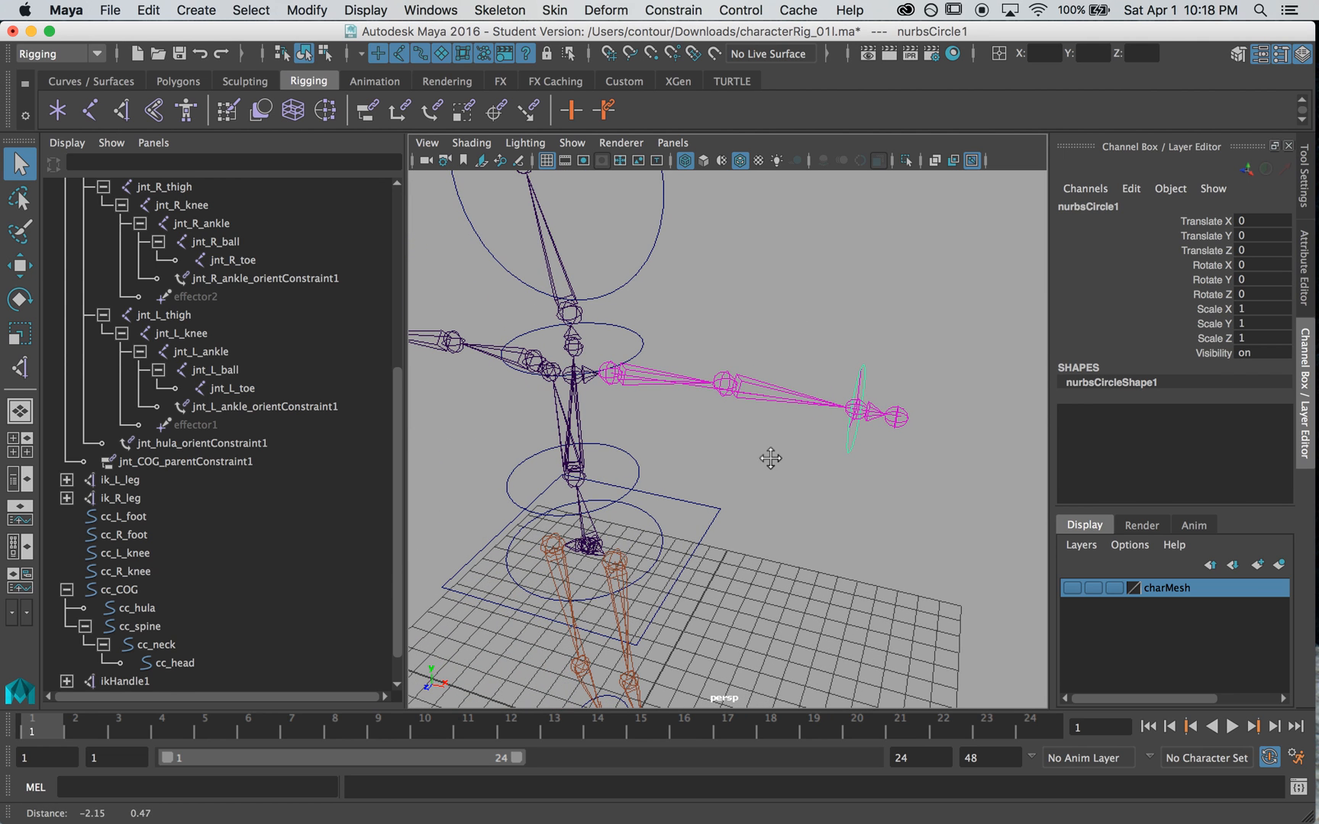
{"action": "key", "text": "w"}
{"action": "left_click_drag", "start_coordinate": [954, 422], "coordinate": [712, 315]}
{"action": "key", "text": "e"}
{"action": "key", "text": "z"}
{"action": "key", "text": "z"}
{"action": "key", "text": "z"}
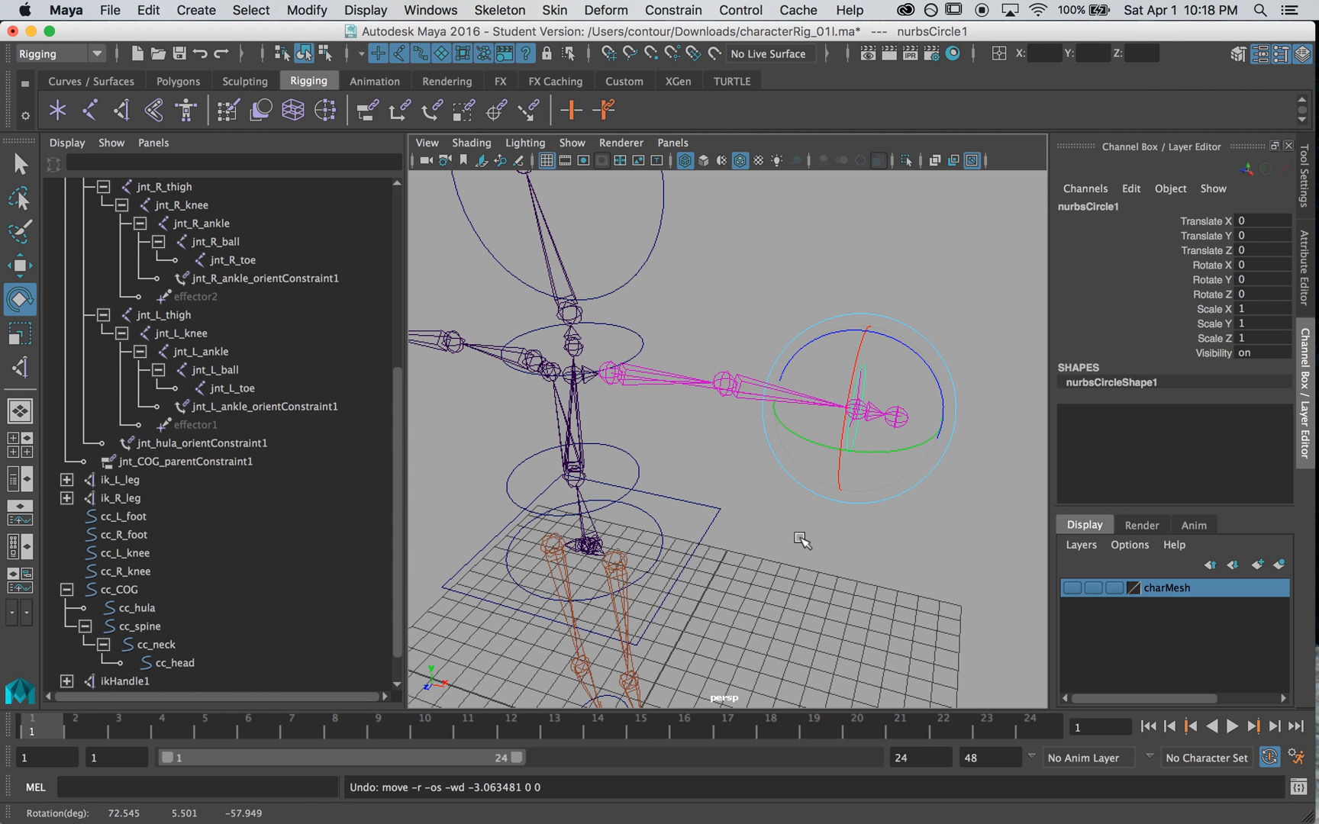
{"action": "left_click", "coordinate": [783, 547]}
Create a NURBS circle and snap it onto the left elbow joint.
{"action": "left_click_drag", "start_coordinate": [783, 547], "coordinate": [816, 510], "text": "alt"}
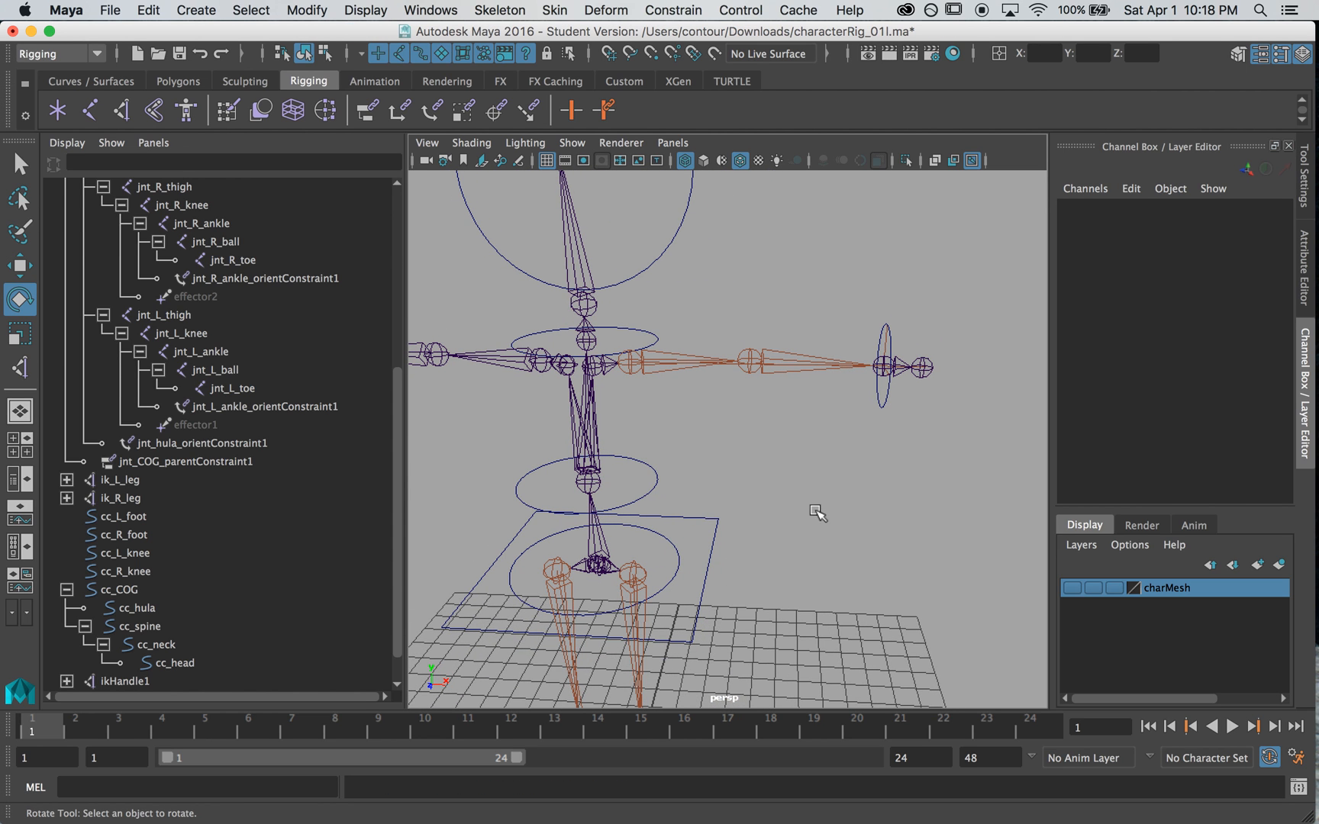
{"action": "left_click", "coordinate": [197, 10]}
{"action": "mouse_move", "coordinate": [281, 75]}
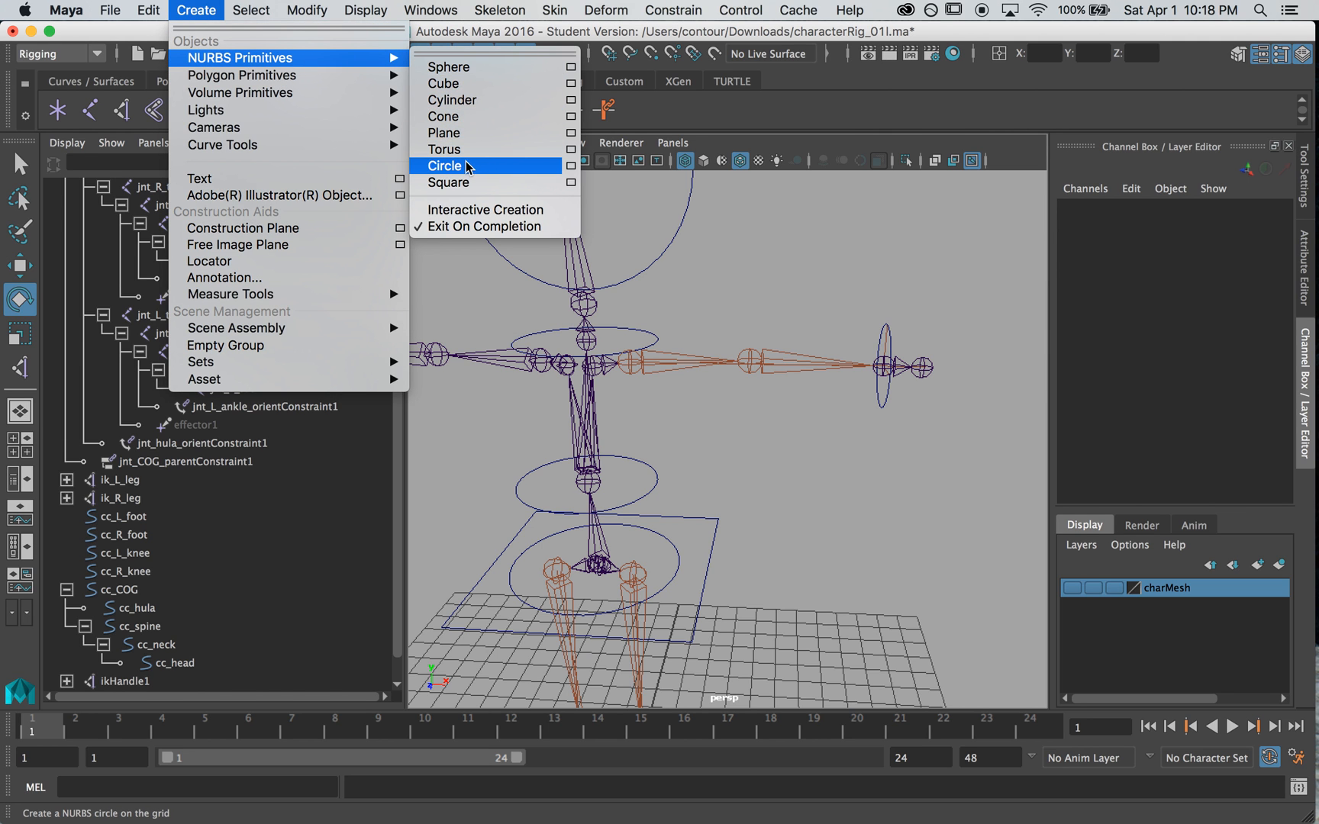
{"action": "left_click", "coordinate": [458, 166]}
{"action": "left_click_drag", "start_coordinate": [655, 483], "coordinate": [744, 433], "text": "alt"}
{"action": "key", "text": "w"}
{"action": "middle_click_drag", "start_coordinate": [739, 279], "coordinate": [762, 445], "text": "alt"}
{"action": "key", "text": "v"}
{"action": "middle_click_drag", "start_coordinate": [759, 342], "coordinate": [789, 302]}
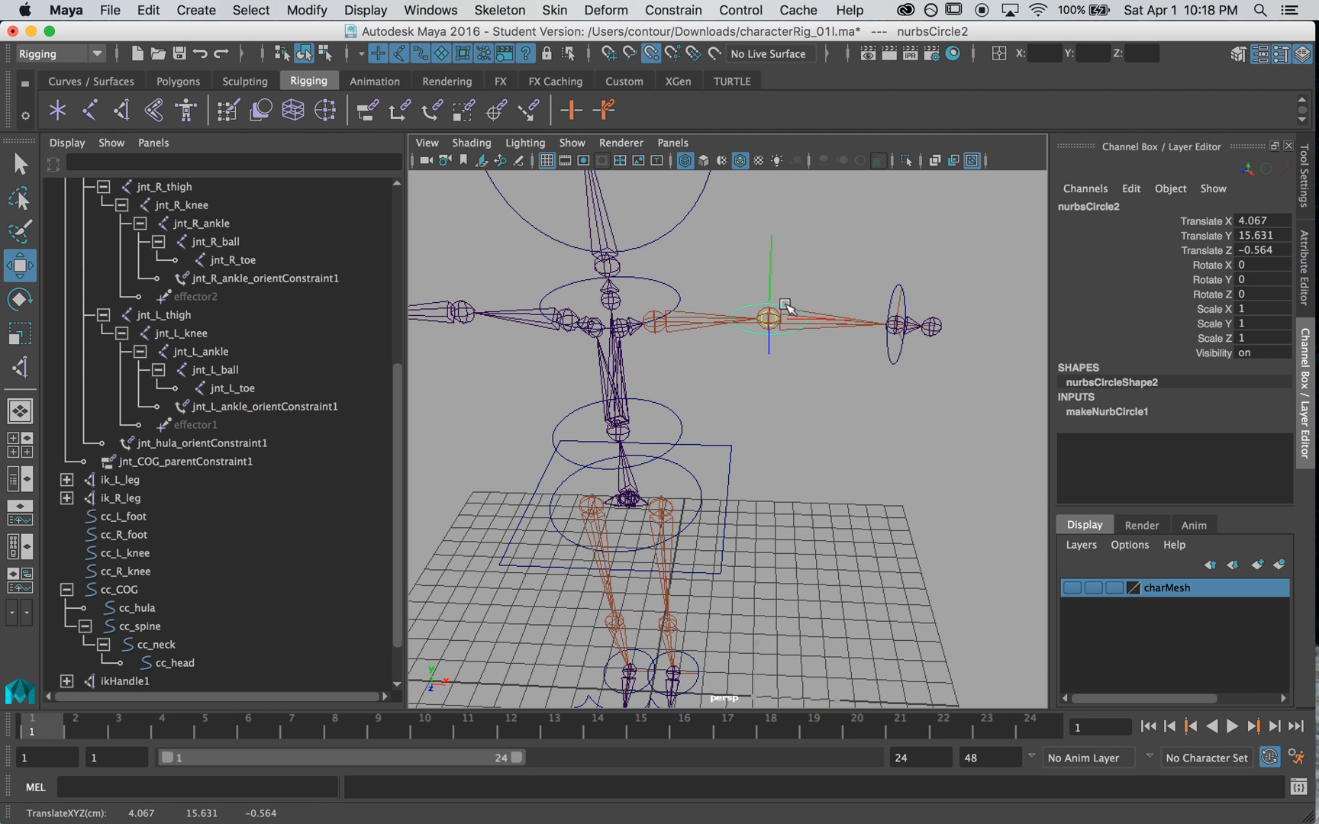
Move the new circle behind the left elbow to about Translate Z -4.958 and rotate it 90 degrees in X.
{"action": "left_click_drag", "start_coordinate": [840, 421], "coordinate": [706, 427], "text": "alt"}
{"action": "middle_click_drag", "start_coordinate": [706, 427], "coordinate": [794, 320]}
{"action": "key", "text": "ctrl+1"}
{"action": "key", "text": "f"}
{"action": "key", "text": "e"}
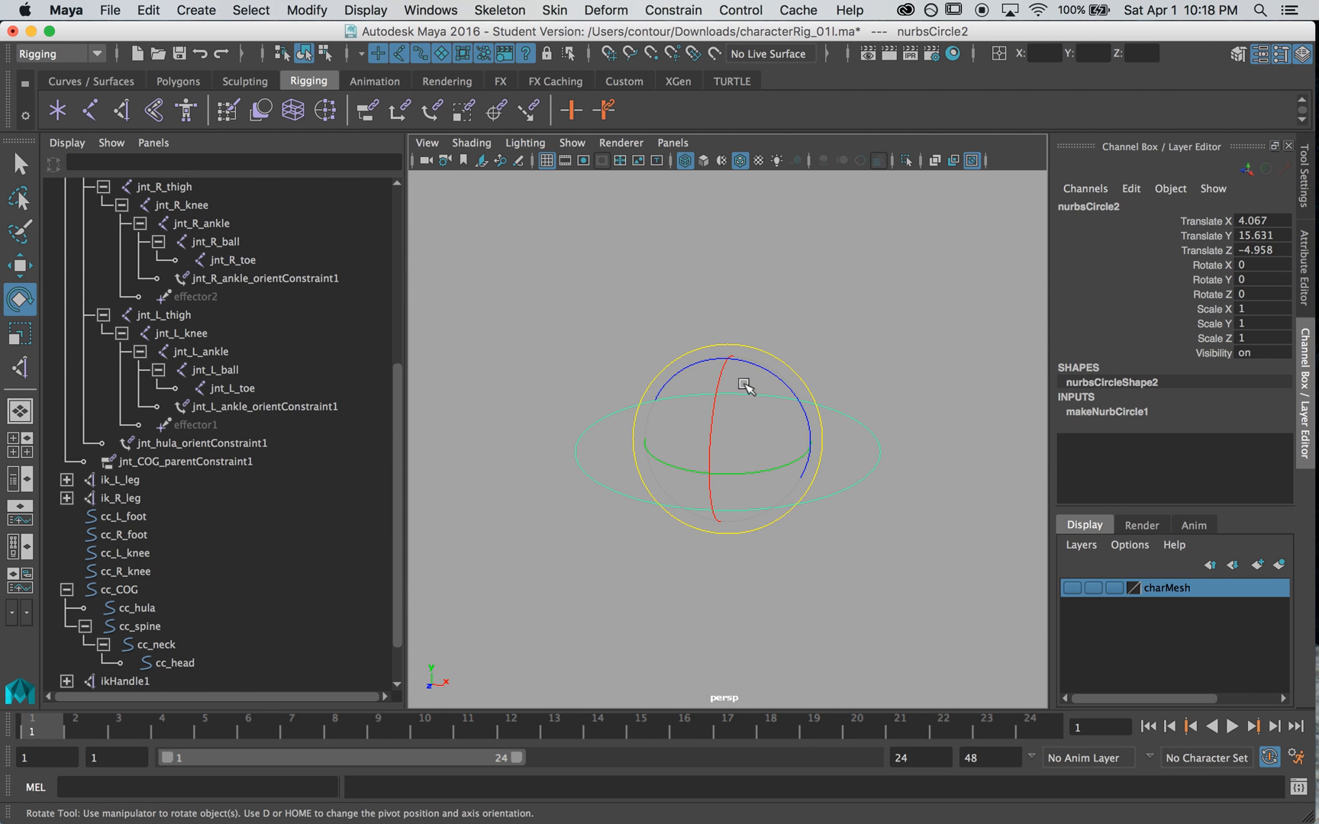
{"action": "left_click_drag", "start_coordinate": [720, 374], "coordinate": [618, 338]}
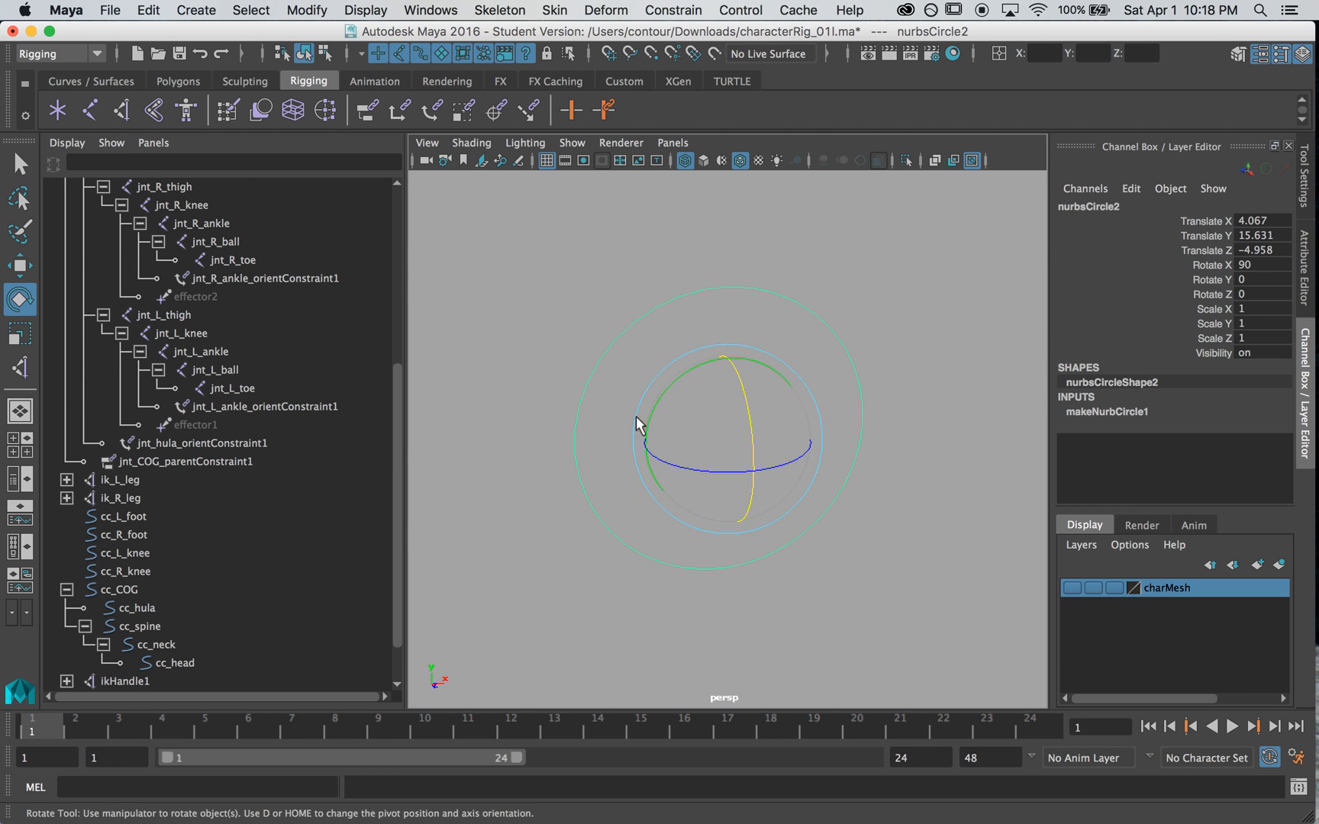
Reshape the elbow circle into a four-pointed star by scaling its alternate control vertices inward, and return to object mode.
{"action": "key", "text": "q"}
{"action": "right_click_drag", "start_coordinate": [629, 328], "coordinate": [534, 339]}
{"action": "left_click_drag", "start_coordinate": [595, 299], "coordinate": [658, 318]}
{"action": "left_click_drag", "start_coordinate": [842, 573], "coordinate": [880, 563], "text": "shift"}
{"action": "key", "text": "r"}
{"action": "left_click_drag", "start_coordinate": [727, 440], "coordinate": [622, 444]}
{"action": "key", "text": "q"}
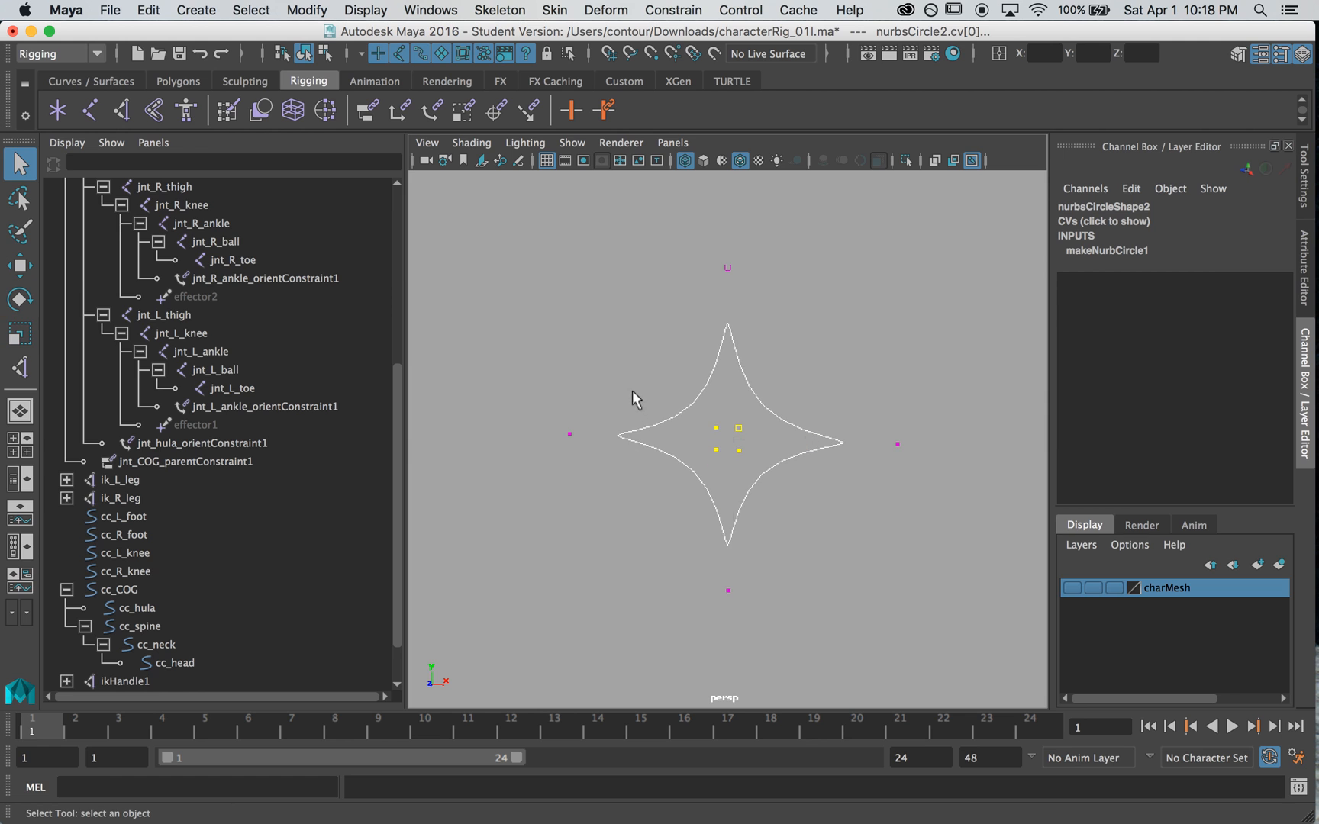
{"action": "left_click", "coordinate": [744, 405]}
{"action": "right_click_drag", "start_coordinate": [742, 352], "coordinate": [815, 327]}
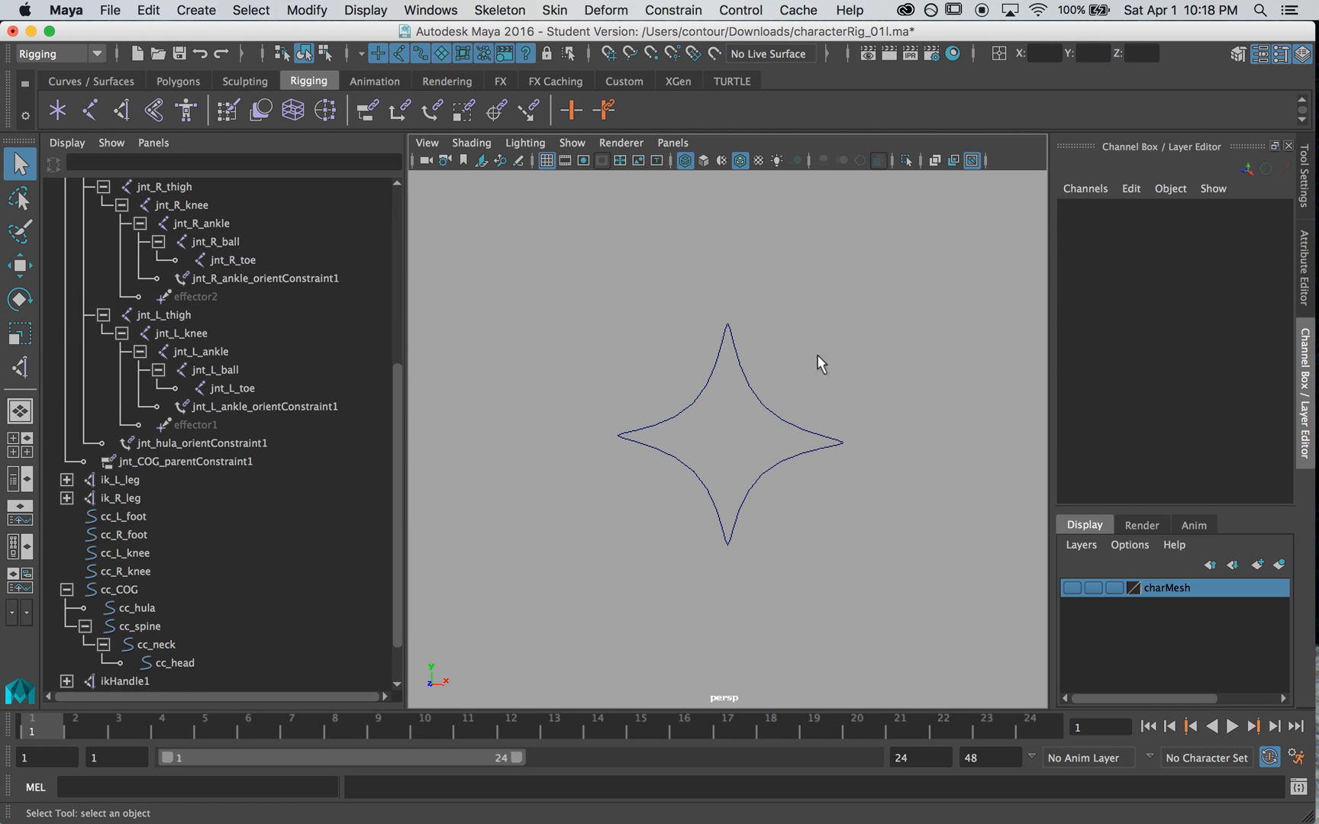
Freeze the elbow star's transformations and delete its construction history.
{"action": "right_click_drag", "start_coordinate": [889, 403], "coordinate": [769, 481], "text": "alt"}
{"action": "mouse_move", "coordinate": [770, 481]}
{"action": "left_mouse_down", "text": "alt"}
{"action": "mouse_move", "coordinate": [642, 469]}
{"action": "mouse_move", "coordinate": [784, 489]}
{"action": "left_mouse_up", "text": "alt"}
{"action": "left_click_drag", "start_coordinate": [788, 425], "coordinate": [746, 466]}
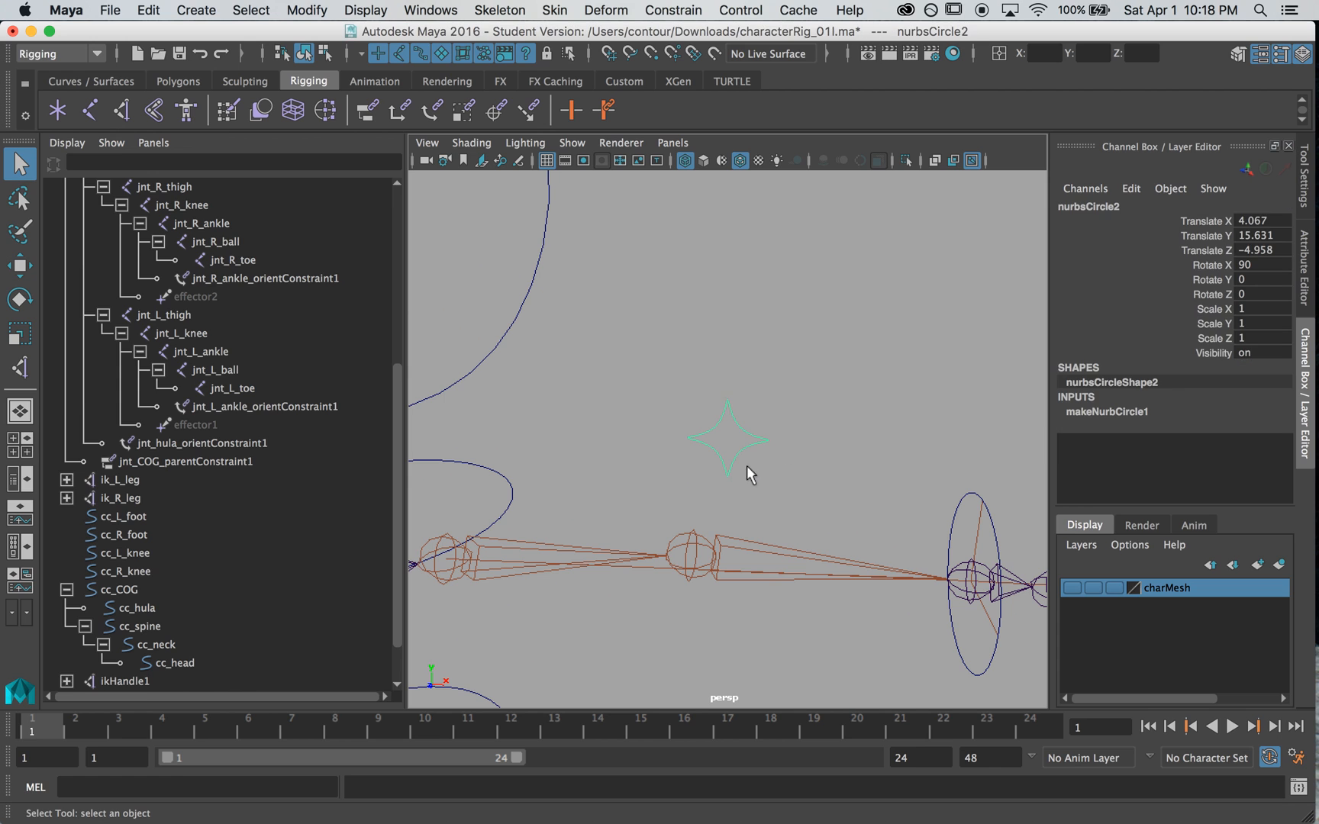
{"action": "left_click", "coordinate": [306, 10]}
{"action": "left_click", "coordinate": [310, 92]}
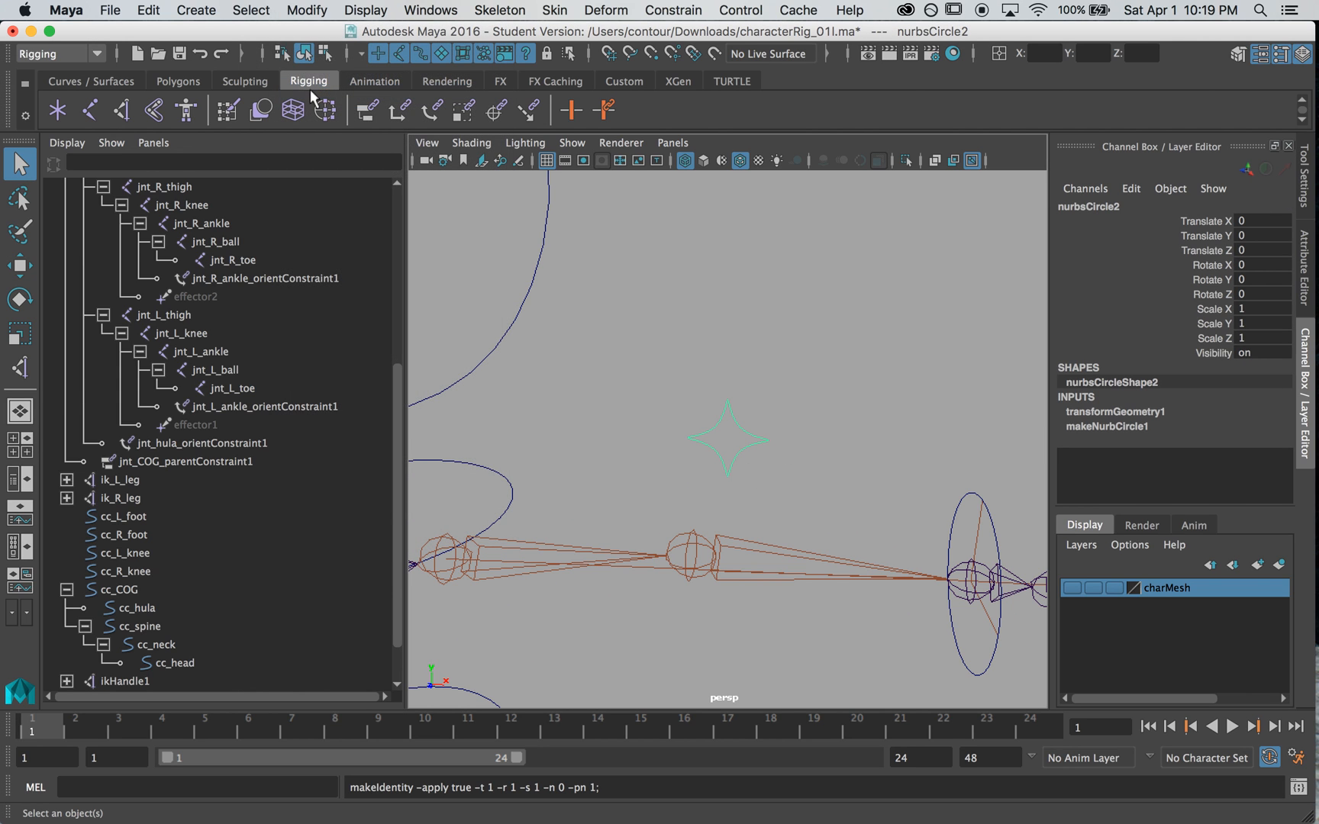
{"action": "left_click", "coordinate": [148, 10]}
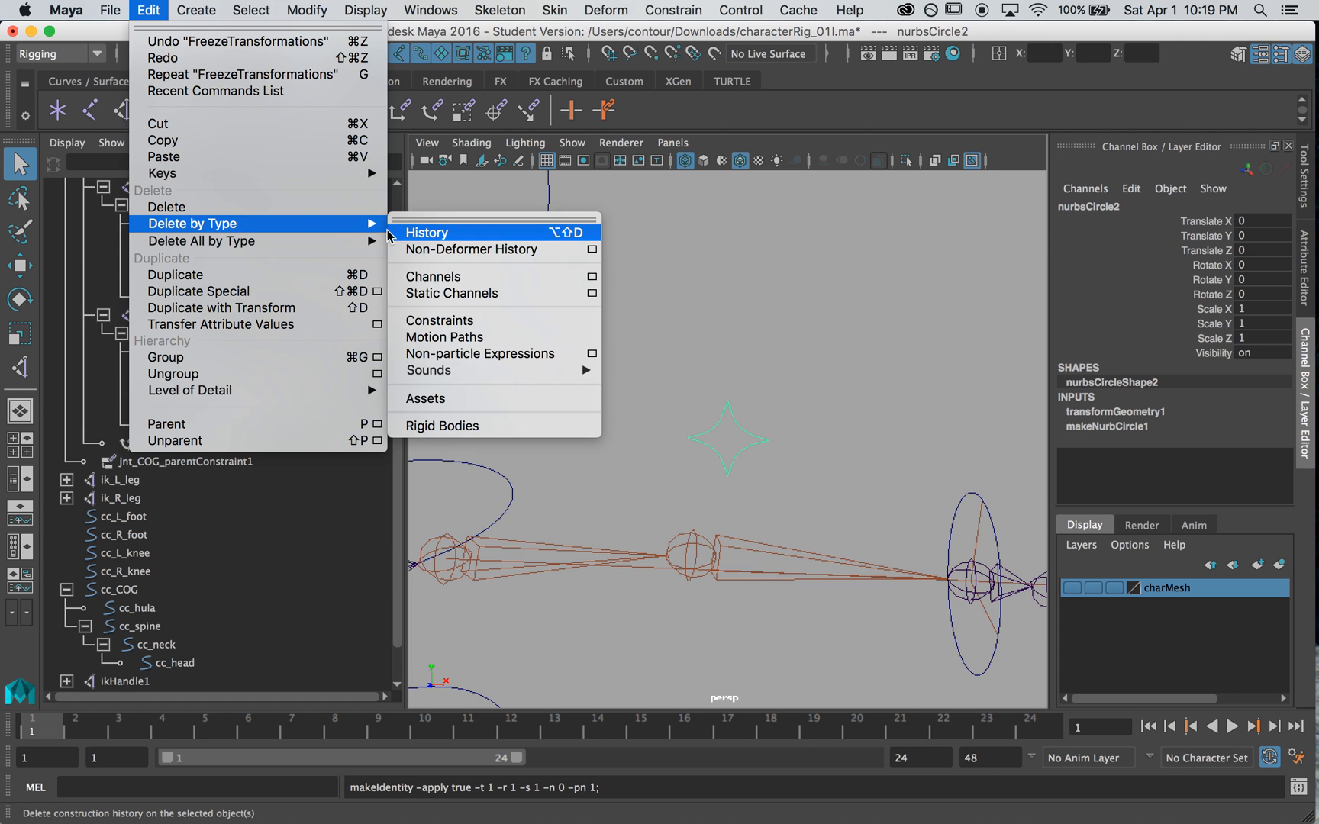
{"action": "left_click", "coordinate": [398, 232]}
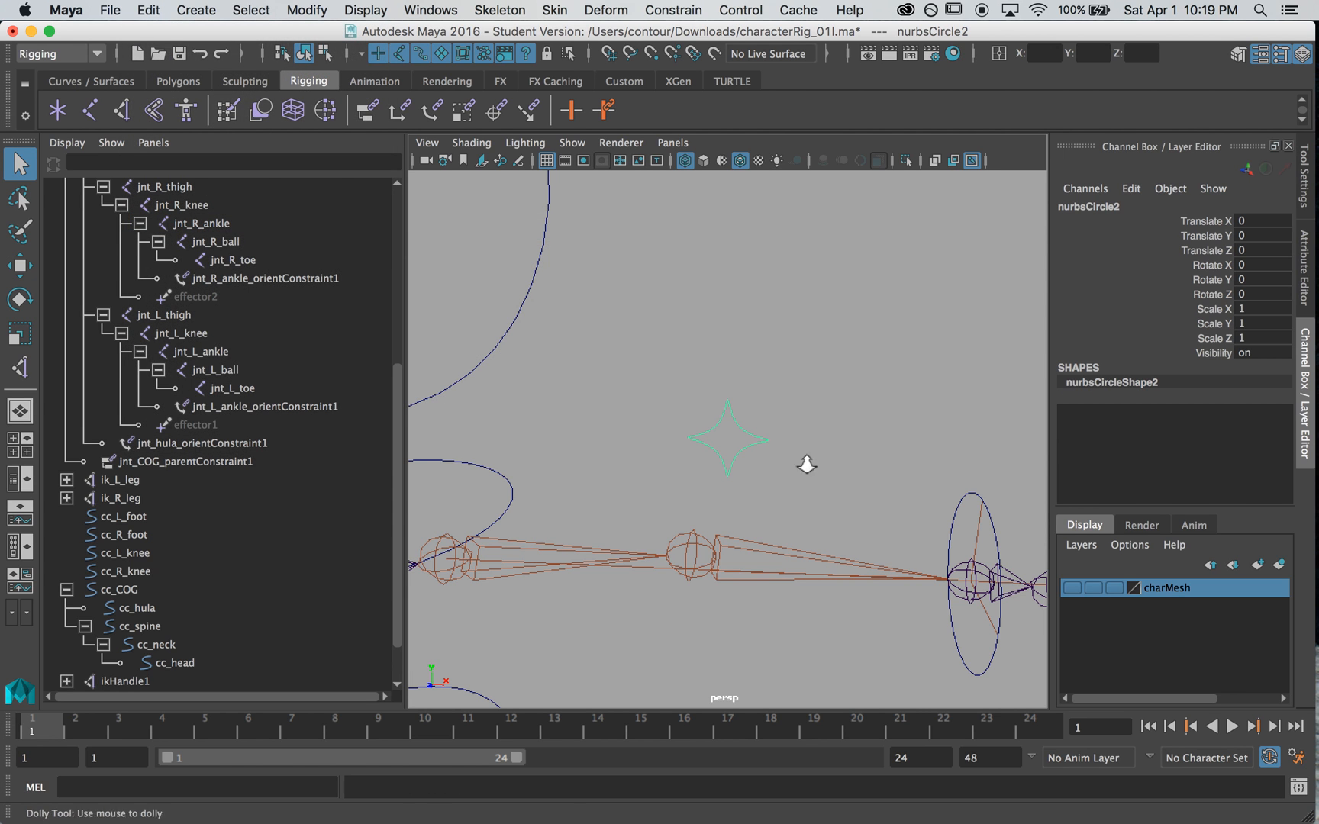
Pole vector constrain ikHandle1 to the star curve behind the left elbow.
{"action": "scroll", "coordinate": [804, 462], "scroll_direction": "down", "scroll_amount": 3}
{"action": "middle_click_drag", "start_coordinate": [804, 461], "coordinate": [758, 412], "text": "alt"}
{"action": "left_click_drag", "start_coordinate": [758, 412], "coordinate": [856, 421], "text": "alt"}
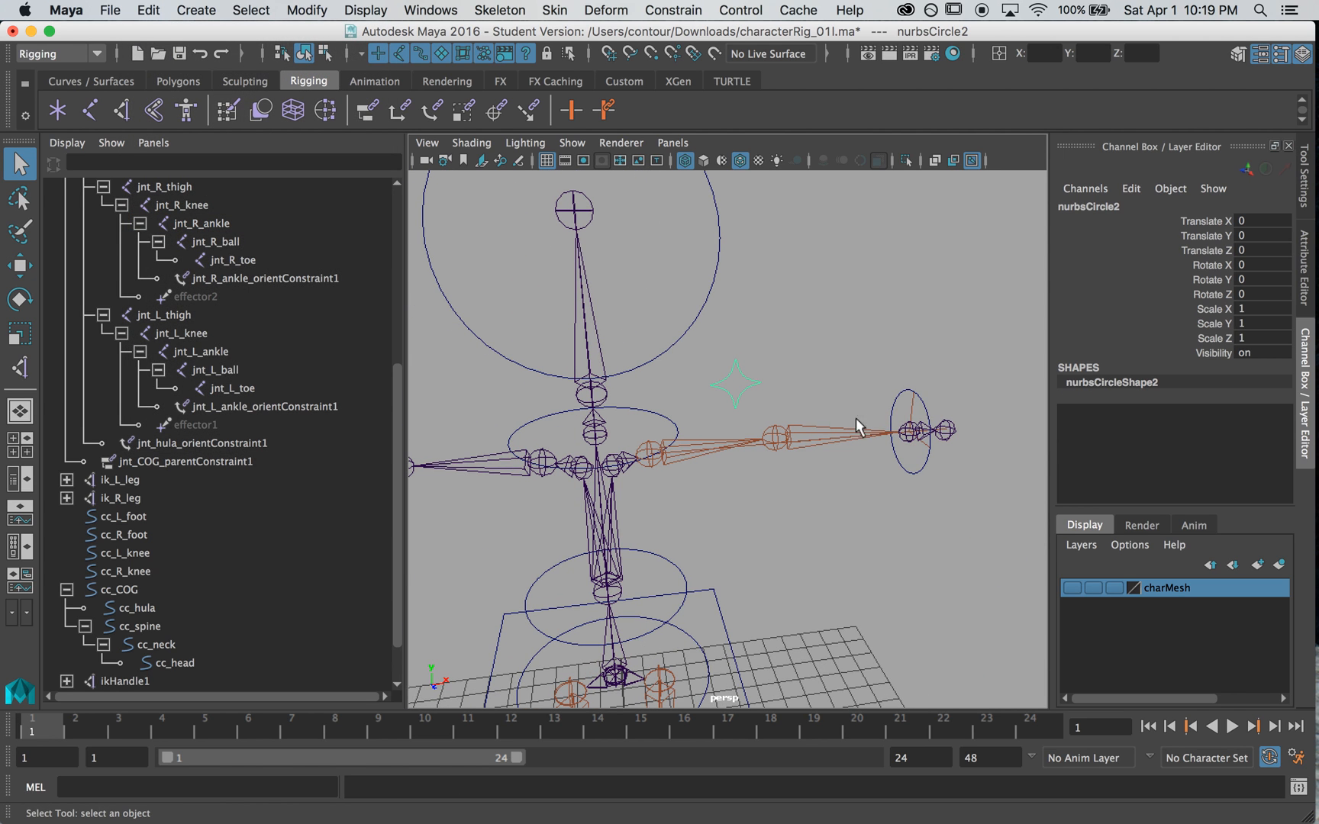
{"action": "left_click", "coordinate": [917, 415]}
{"action": "left_click", "coordinate": [706, 10]}
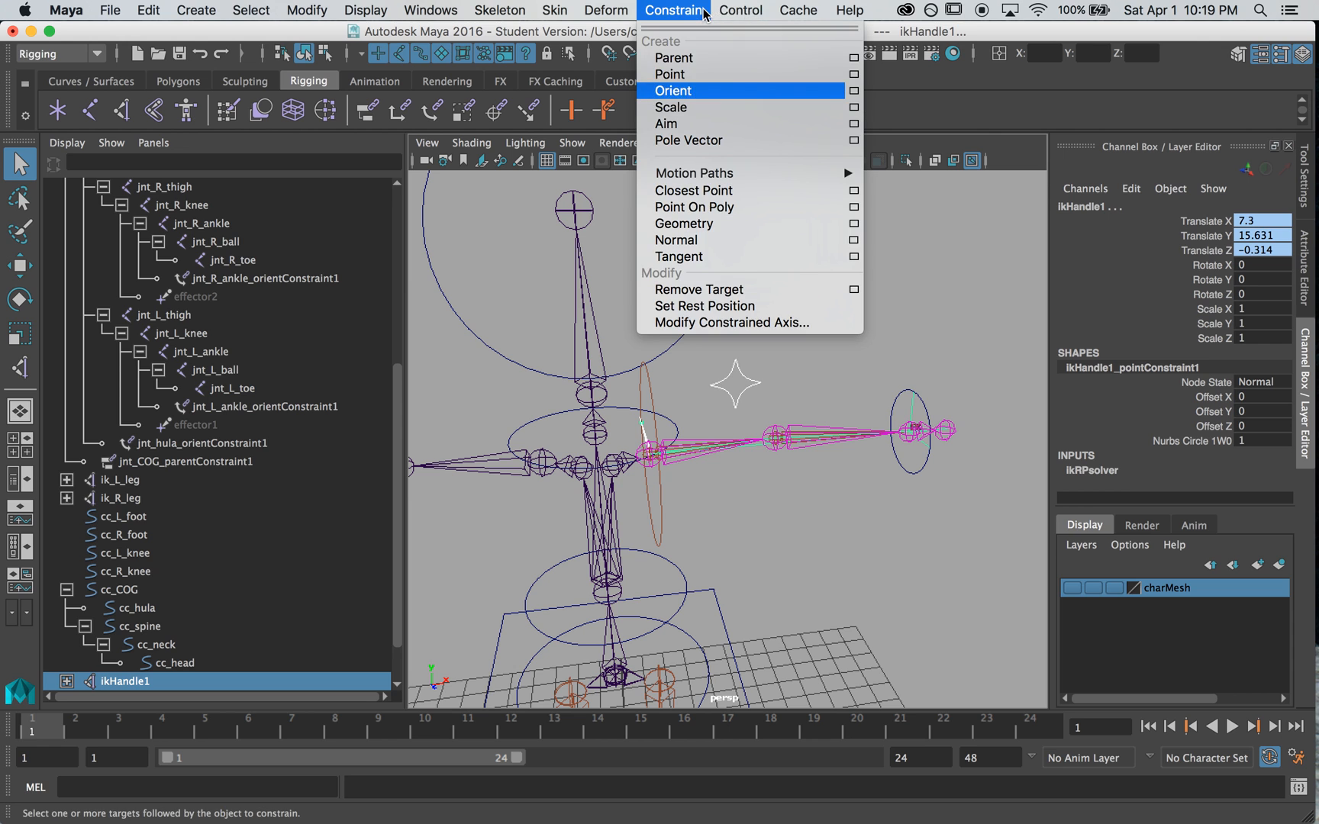
{"action": "left_click", "coordinate": [729, 139]}
Test the left arm by moving the wrist circle and elbow star, restore their translations to 0 and clear the selection.
{"action": "left_click_drag", "start_coordinate": [792, 498], "coordinate": [762, 506], "text": "alt"}
{"action": "left_click", "coordinate": [833, 500]}
{"action": "key", "text": "w"}
{"action": "left_click_drag", "start_coordinate": [924, 472], "coordinate": [872, 465]}
{"action": "left_click", "coordinate": [722, 380]}
{"action": "left_click_drag", "start_coordinate": [747, 283], "coordinate": [704, 222]}
{"action": "key", "text": "z"}
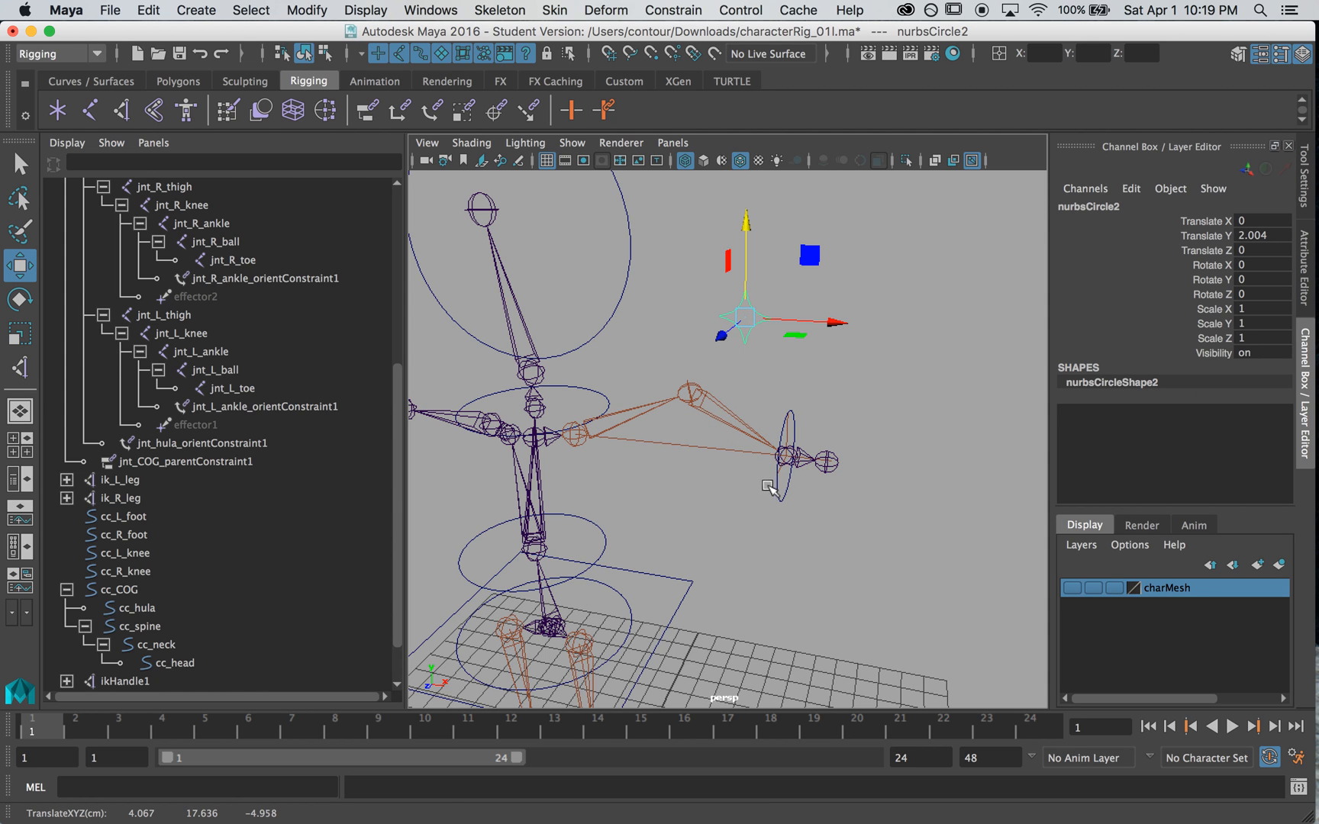
{"action": "key", "text": "z"}
{"action": "left_click_drag", "start_coordinate": [1256, 226], "coordinate": [1252, 248]}
{"action": "key", "text": "Return"}
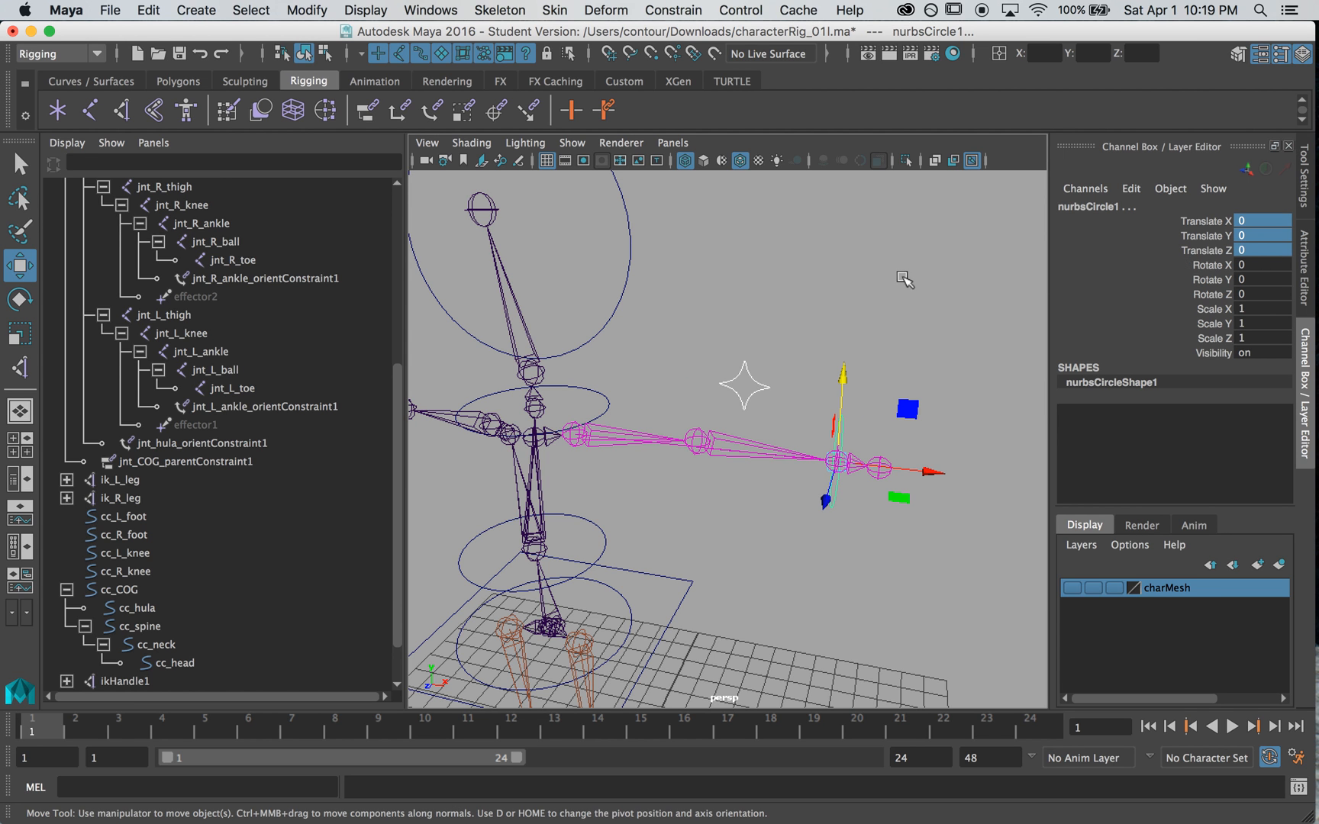
{"action": "left_click", "coordinate": [904, 280]}
Collapse the cc_COG hierarchy and rename ikHandle1 as ik_L_arm.
{"action": "left_click_drag", "start_coordinate": [905, 279], "coordinate": [741, 342], "text": "alt"}
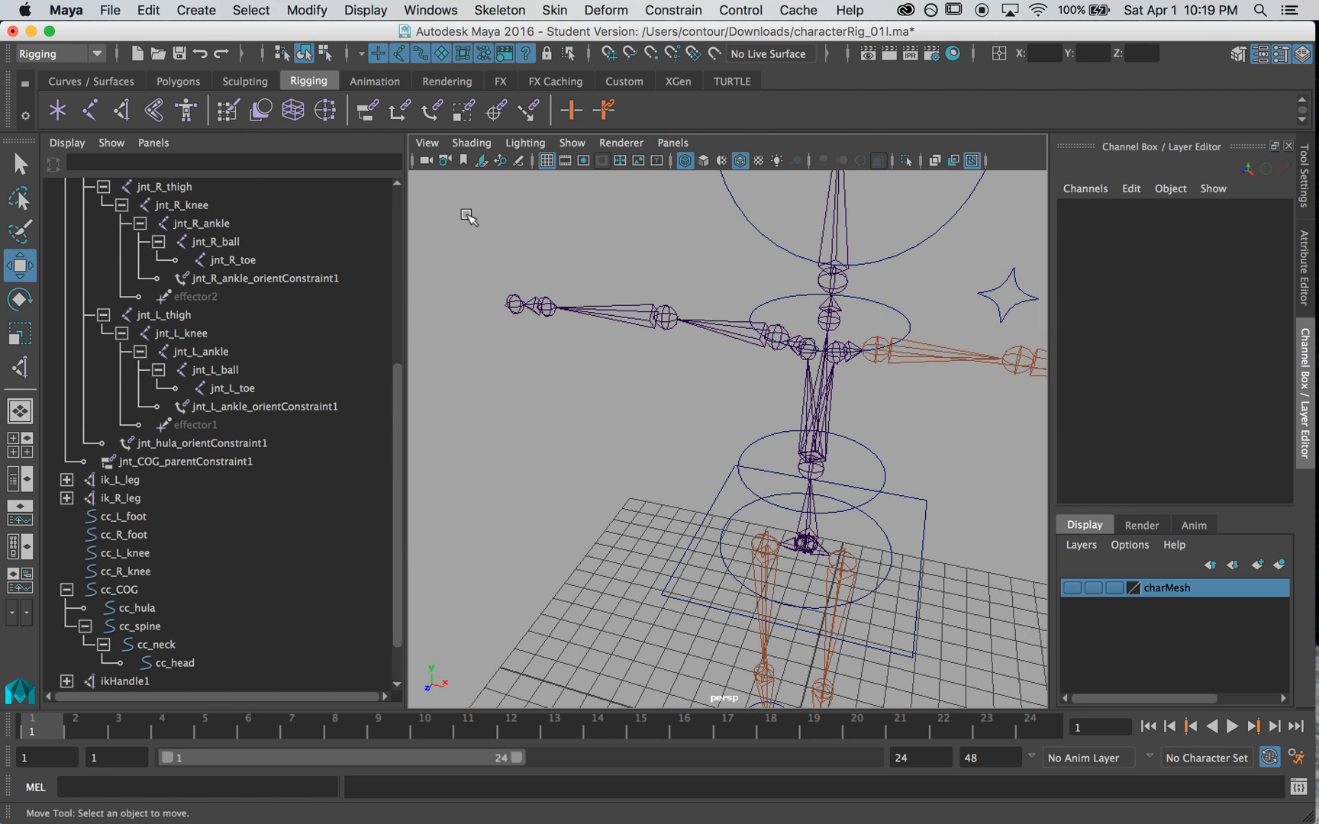
{"action": "left_click", "coordinate": [251, 10]}
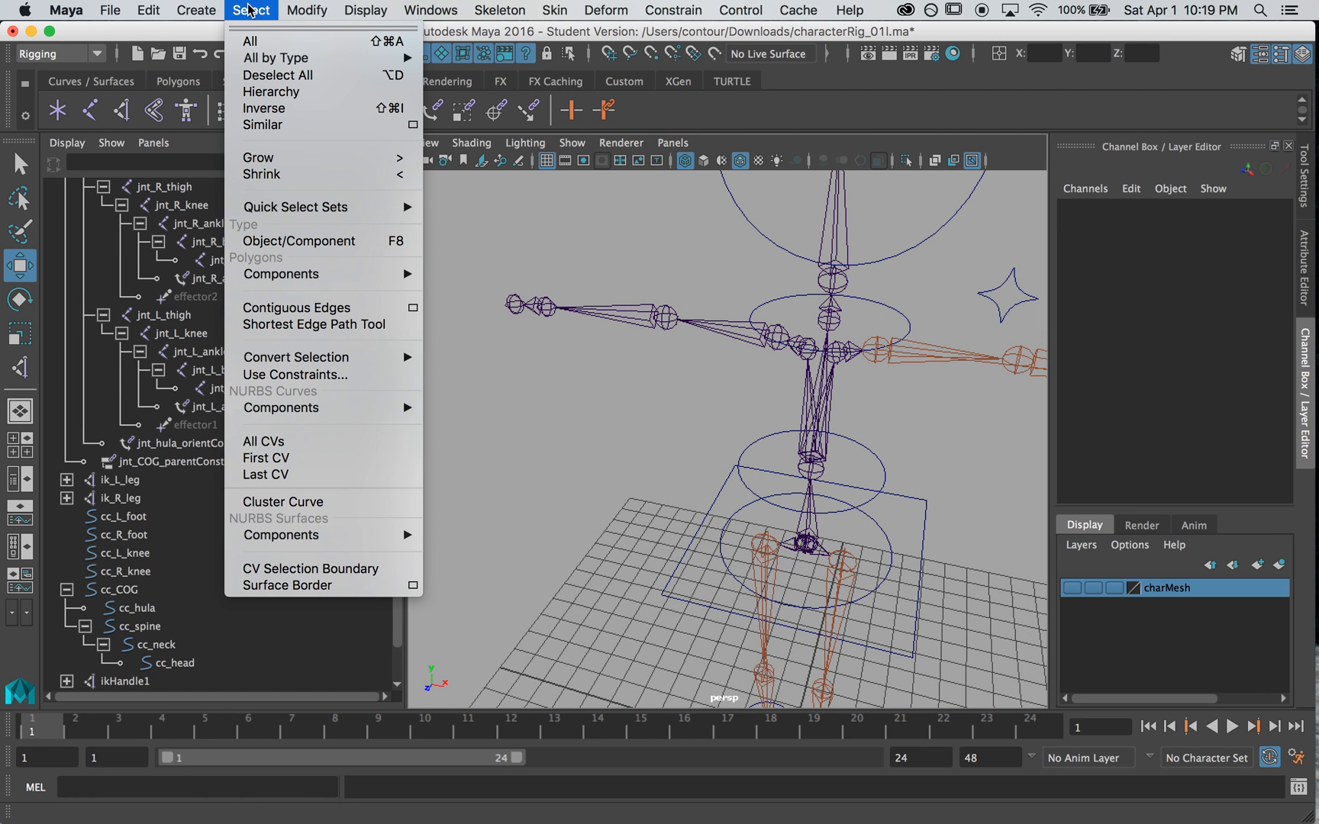
{"action": "left_click", "coordinate": [250, 9]}
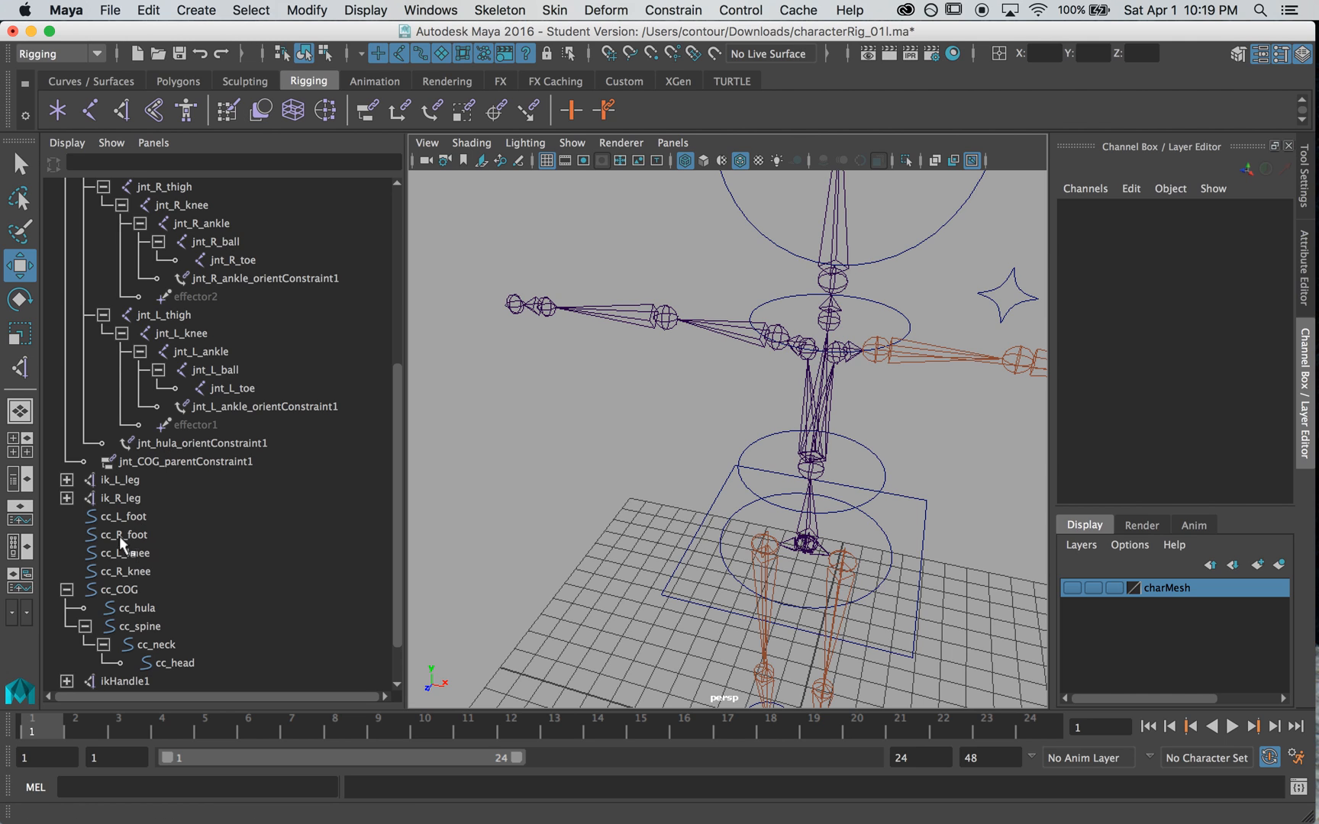
{"action": "left_click", "coordinate": [67, 589]}
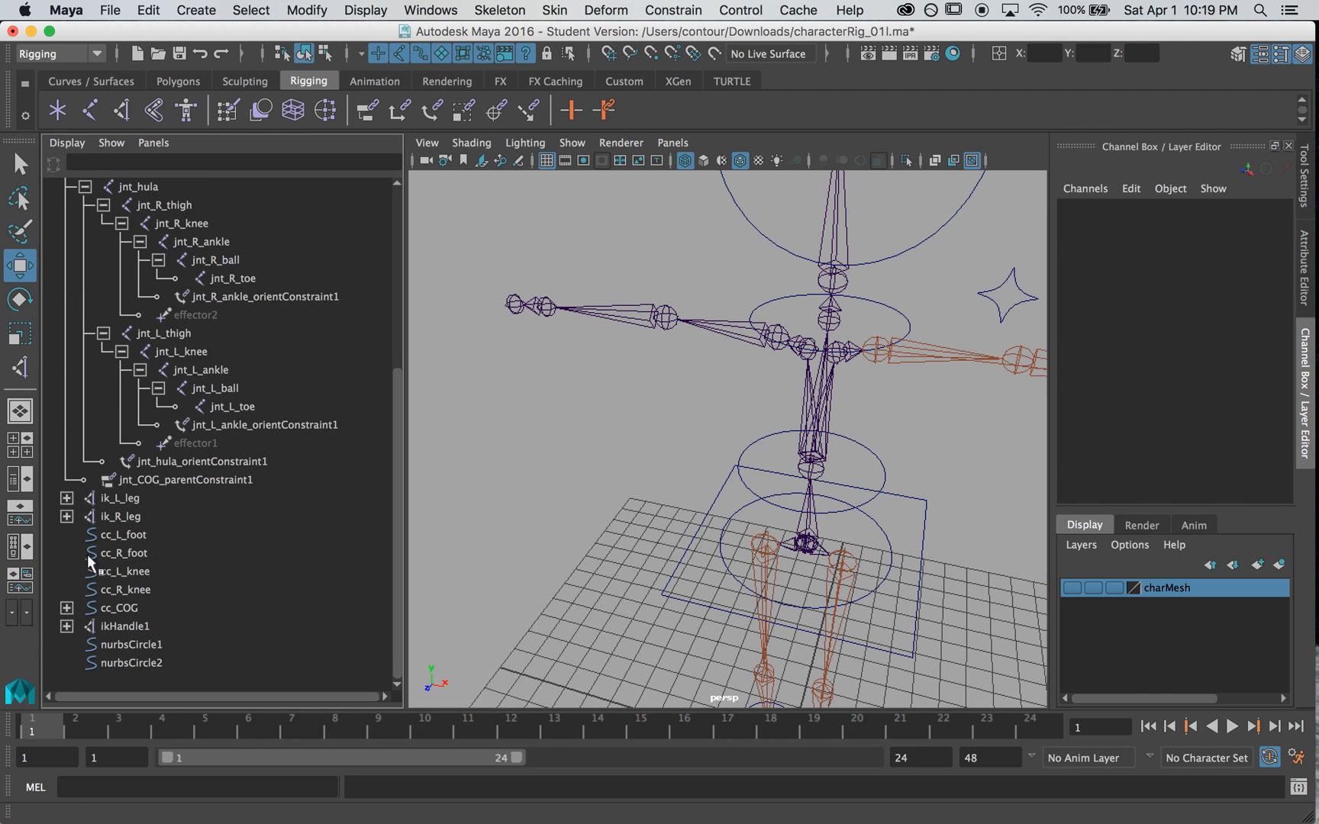
{"action": "double_click", "coordinate": [141, 626]}
{"action": "type", "text": "i"}
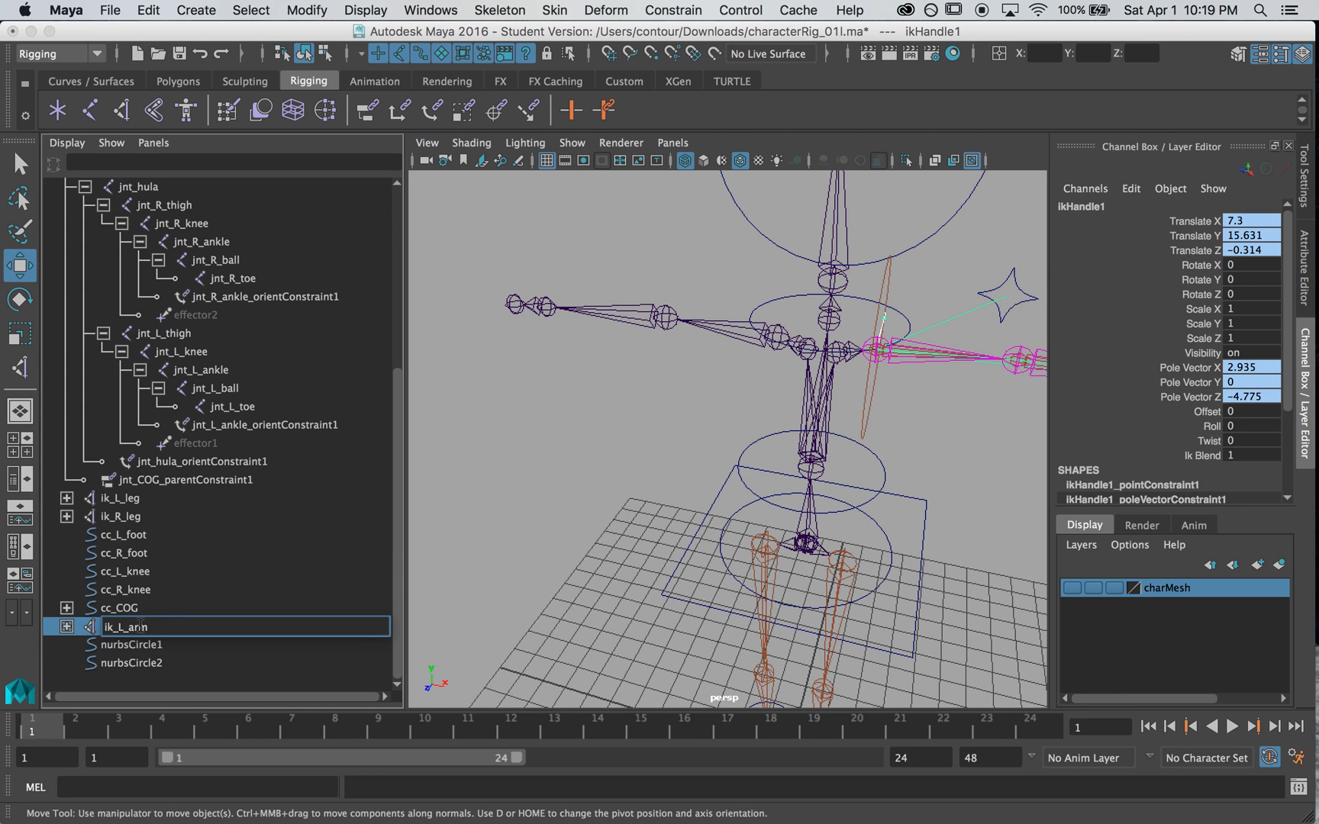
{"action": "type", "text": "k_L_arm"}
{"action": "key", "text": "Return"}
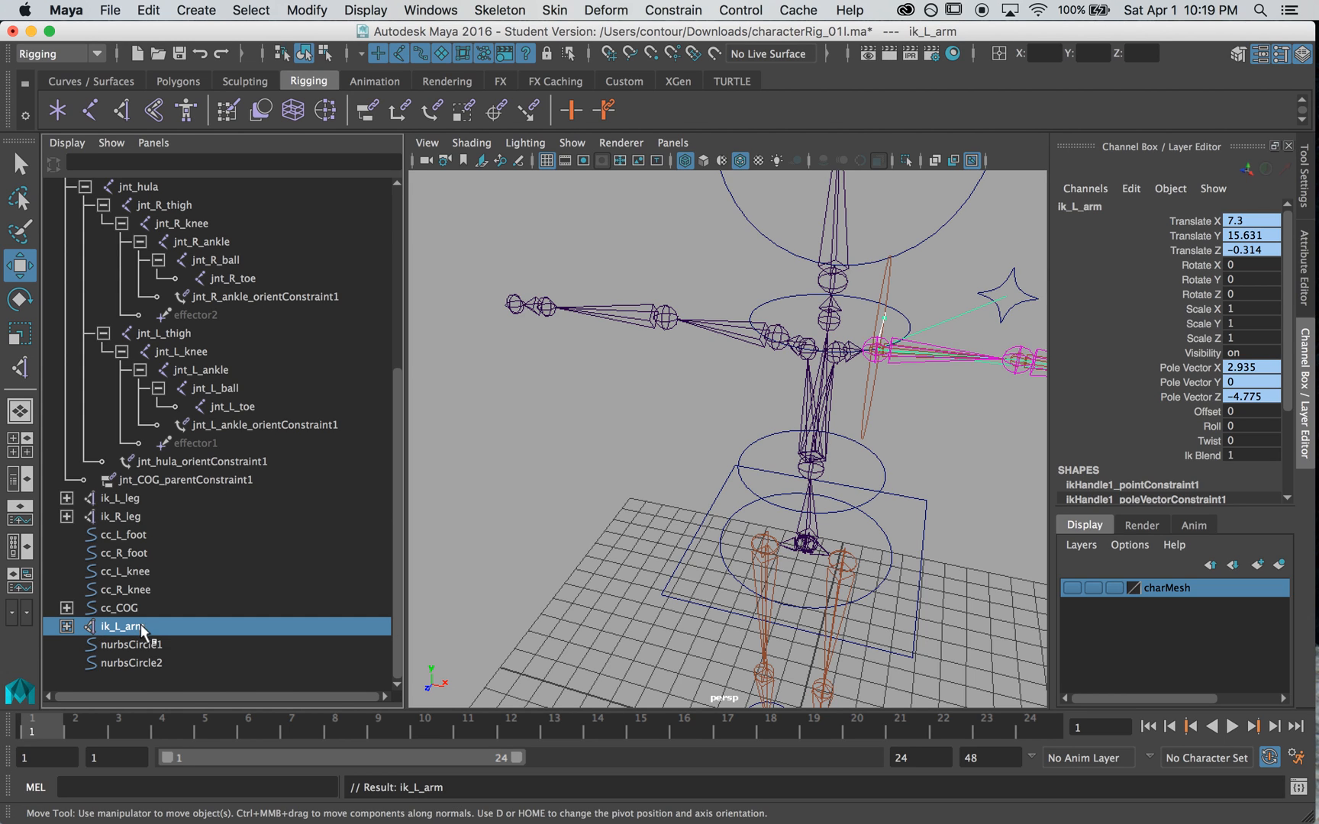
Rename nurbsCircle1 as cc_L_hand and nurbsCircle2 as cc_L_elbow, and clear the selection.
{"action": "double_click", "coordinate": [153, 646]}
{"action": "type", "text": "cc"}
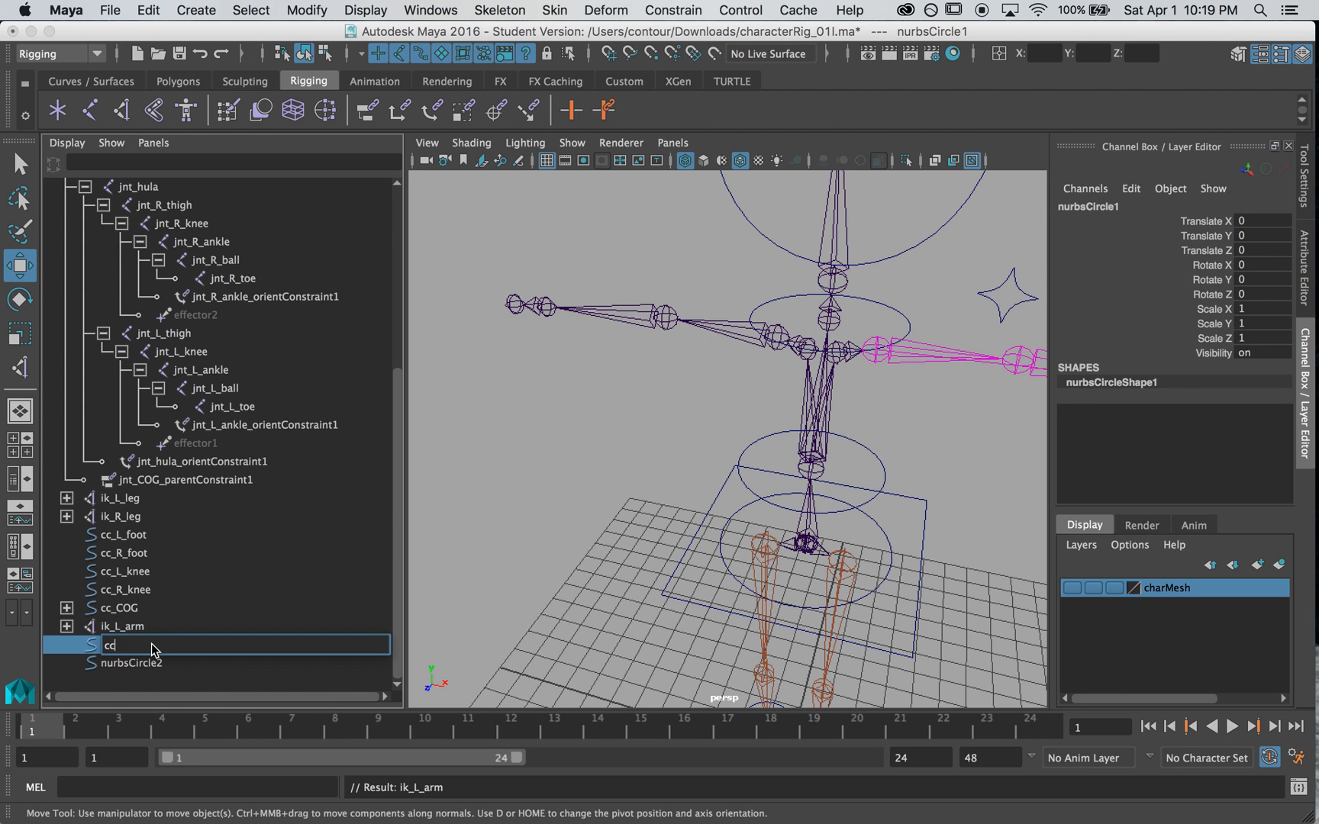
{"action": "type", "text": "_L_hand"}
{"action": "key", "text": "Return"}
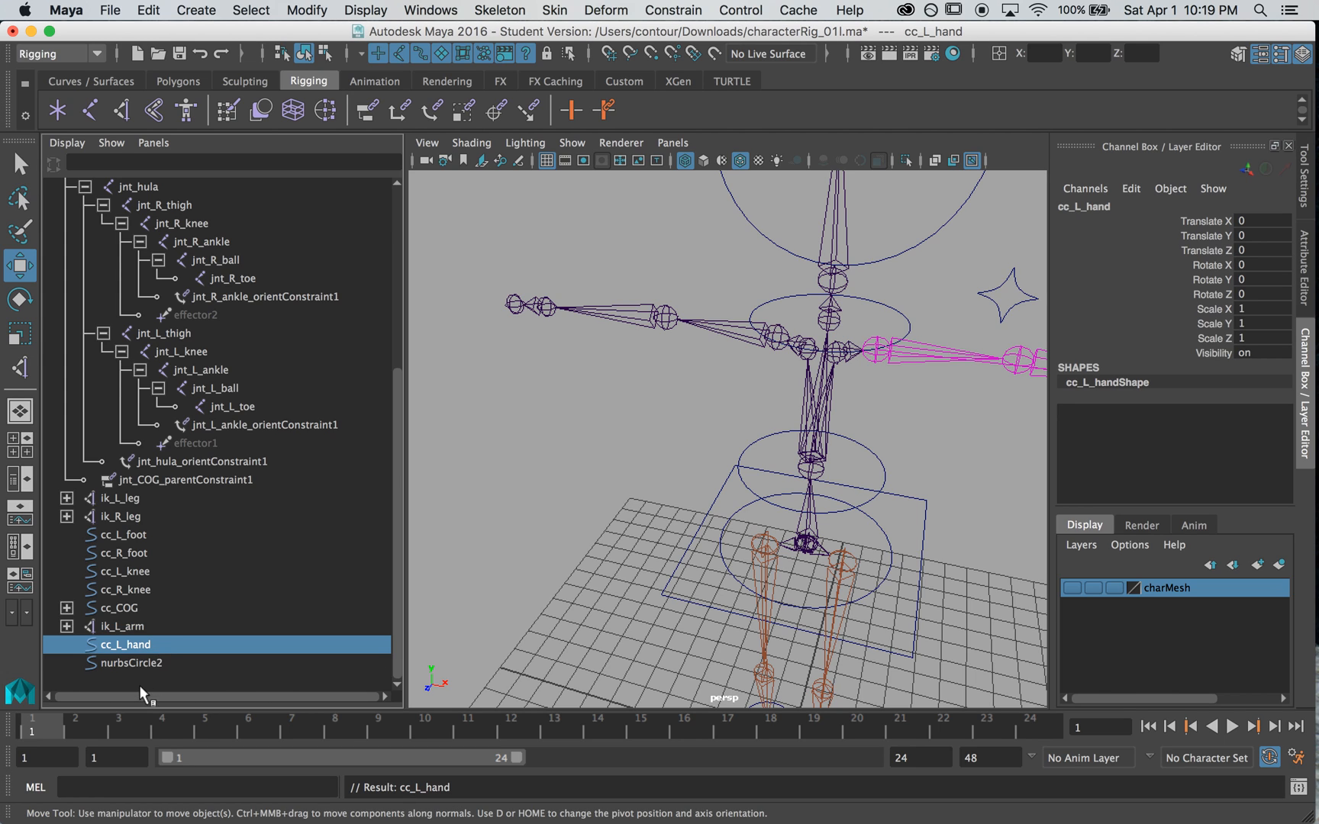
{"action": "double_click", "coordinate": [140, 664]}
{"action": "type", "text": "cc_L_elbow"}
{"action": "key", "text": "Return"}
{"action": "left_click", "coordinate": [510, 512]}
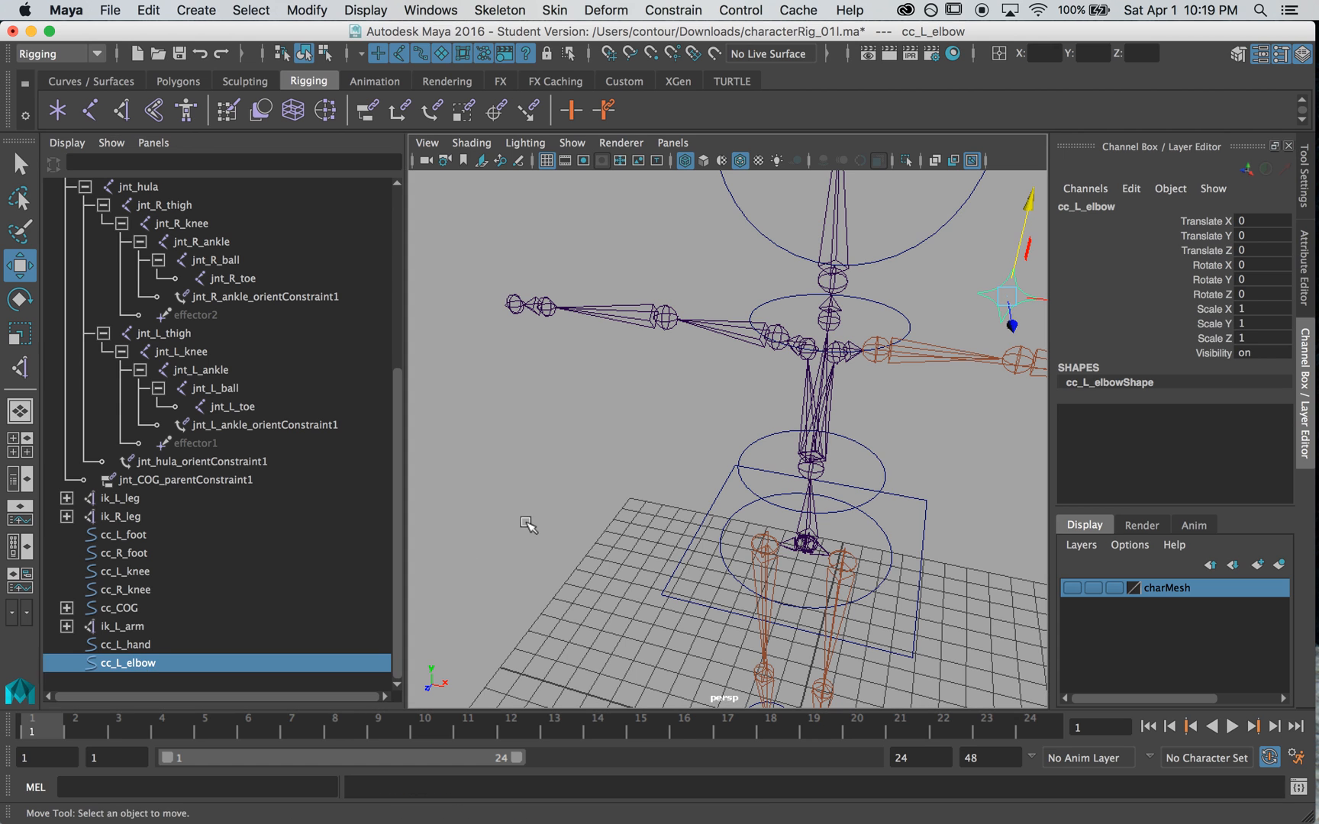
Create a NURBS circle at the origin and name it cc_R_shld.
{"action": "middle_click_drag", "start_coordinate": [671, 593], "coordinate": [626, 441], "text": "alt"}
{"action": "right_click_drag", "start_coordinate": [691, 463], "coordinate": [626, 458], "text": "alt"}
{"action": "left_click_drag", "start_coordinate": [626, 458], "coordinate": [603, 451], "text": "alt"}
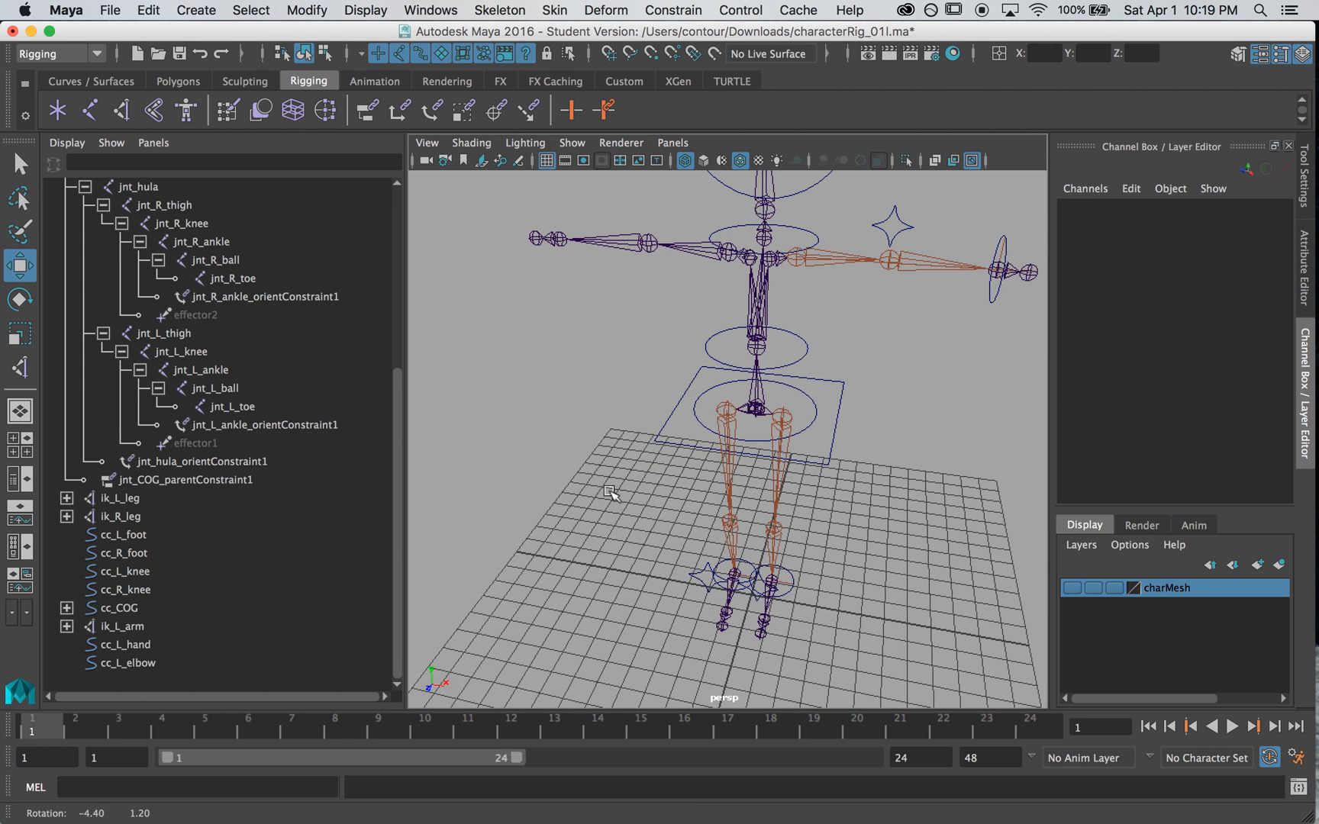
{"action": "left_click", "coordinate": [248, 10]}
{"action": "mouse_move", "coordinate": [206, 10]}
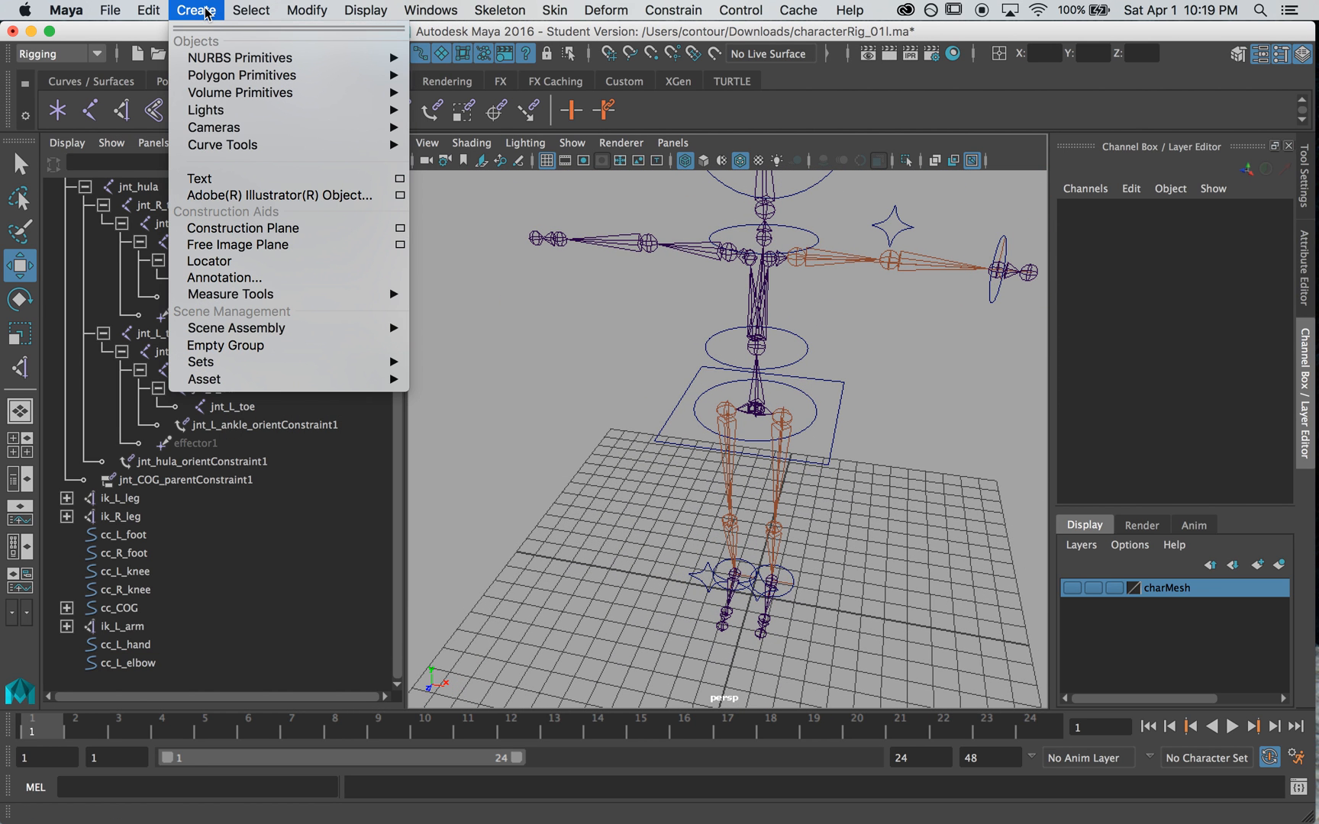
{"action": "mouse_move", "coordinate": [359, 58]}
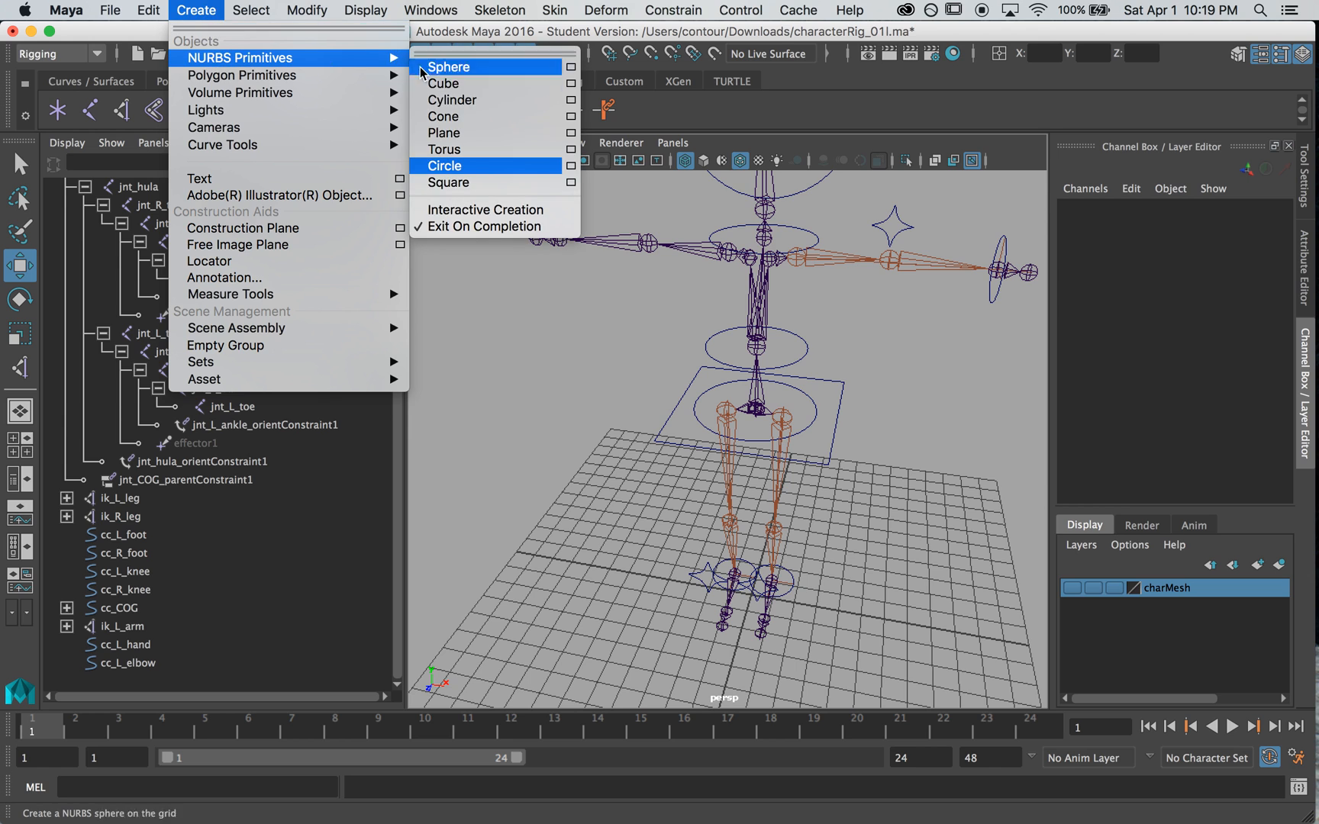
{"action": "left_click", "coordinate": [442, 166]}
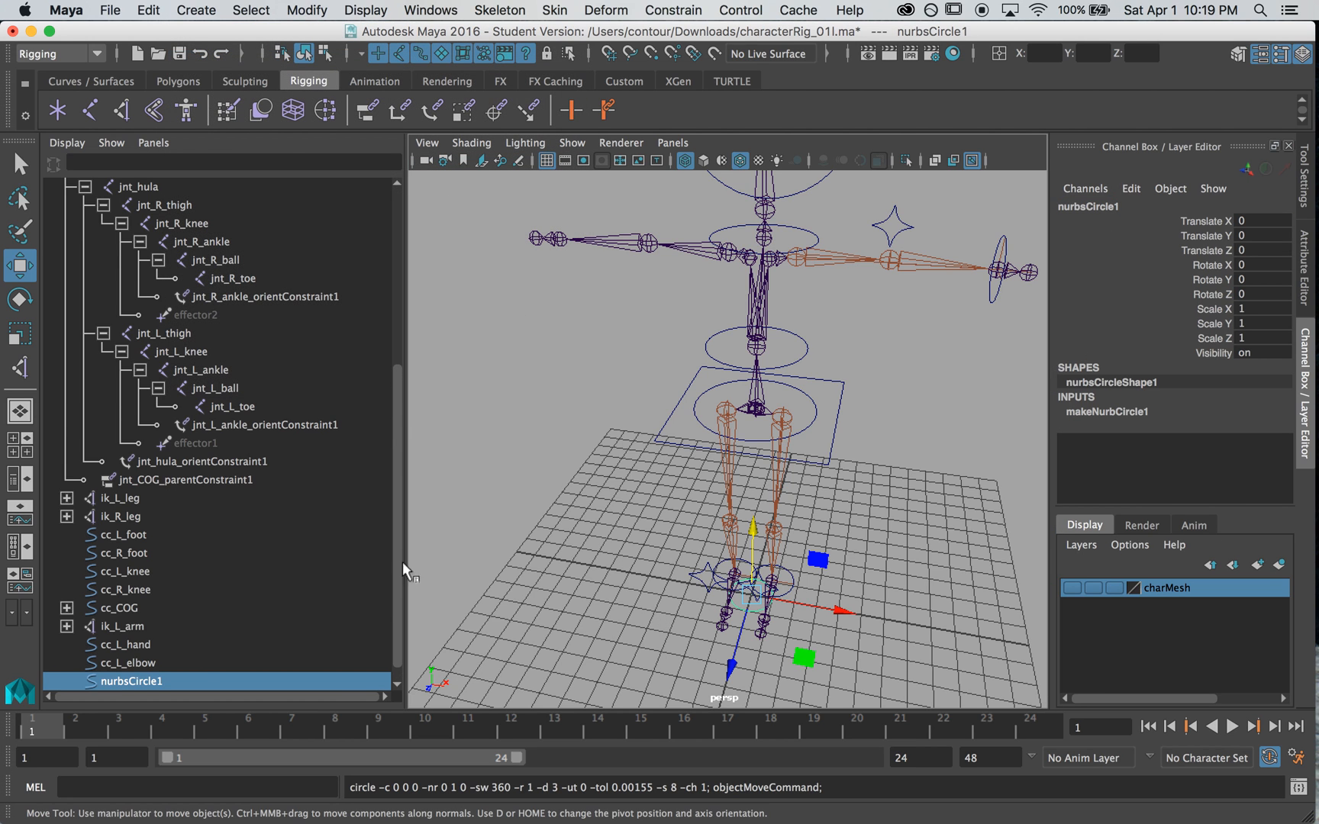
{"action": "double_click", "coordinate": [121, 678]}
{"action": "type", "text": "c"}
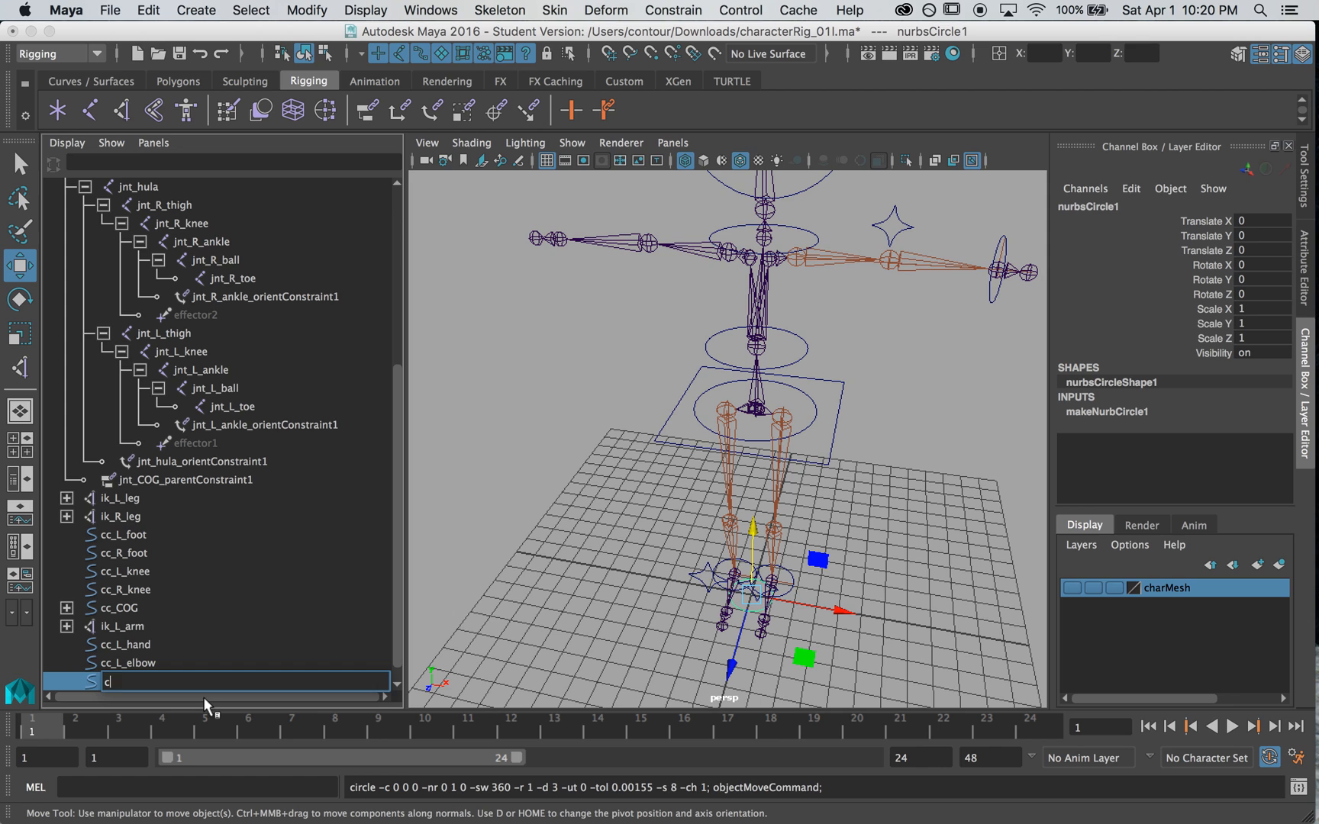
{"action": "type", "text": "c_R_shld"}
{"action": "key", "text": "Return"}
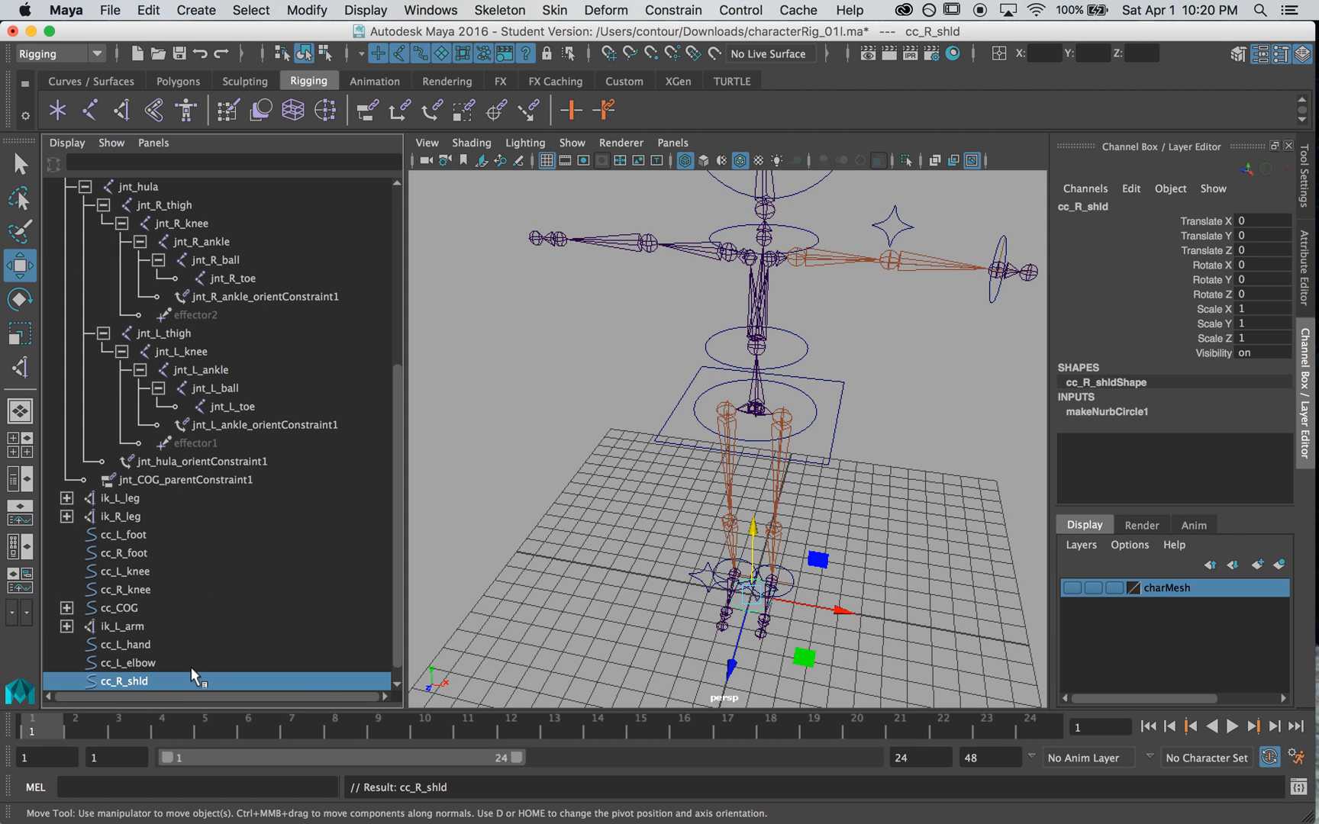
Group the cc_R_shld circle and name the group pad_R_shld.
{"action": "key", "text": "ctrl+g"}
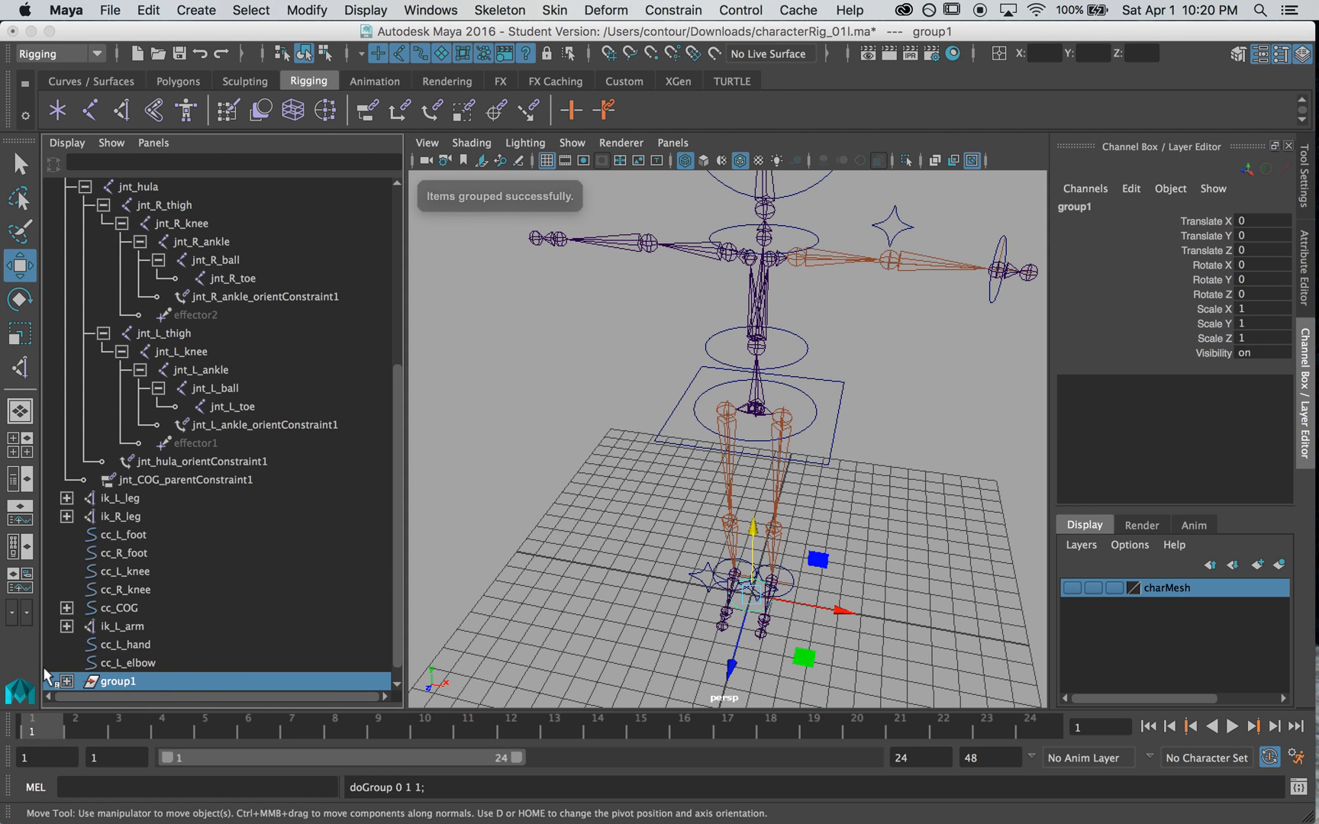
{"action": "double_click", "coordinate": [122, 682]}
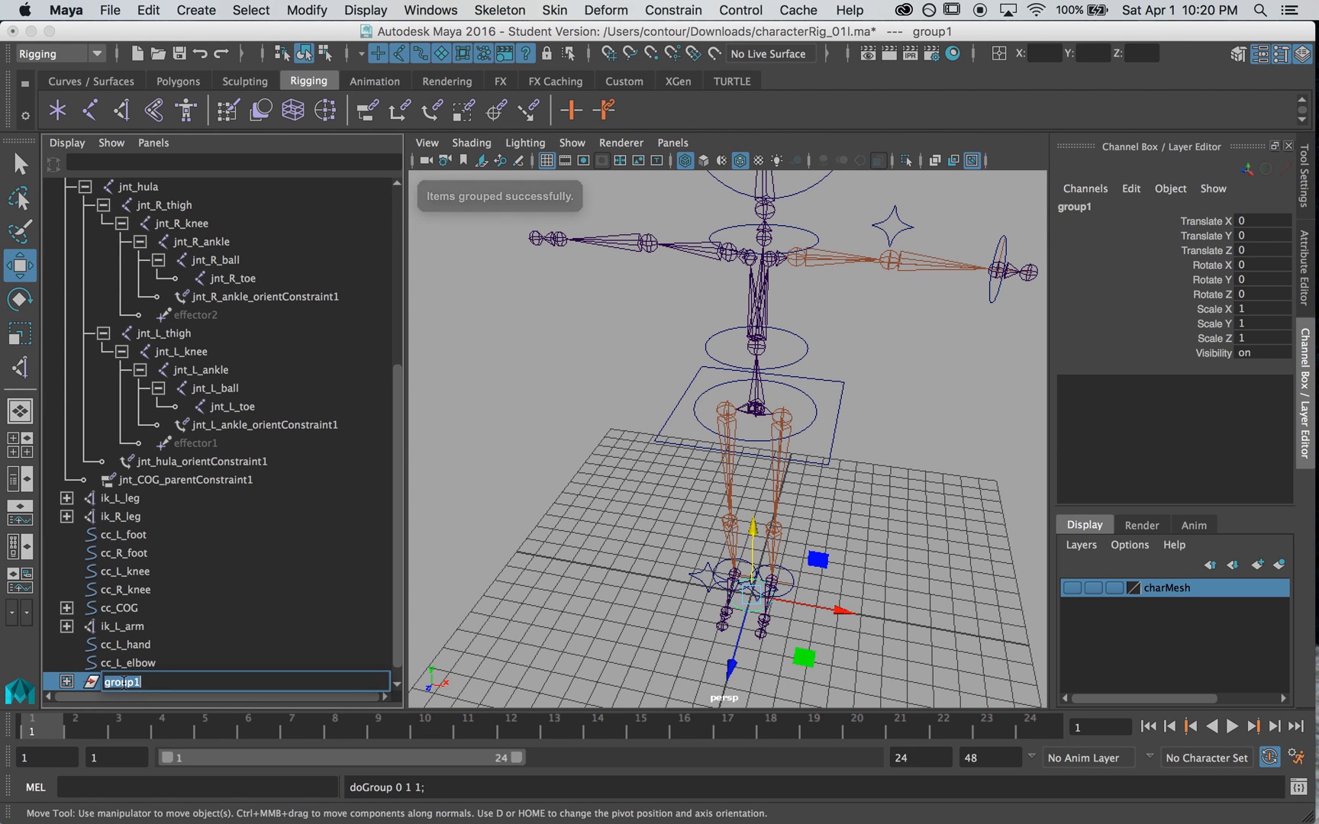
{"action": "type", "text": "pad_R"}
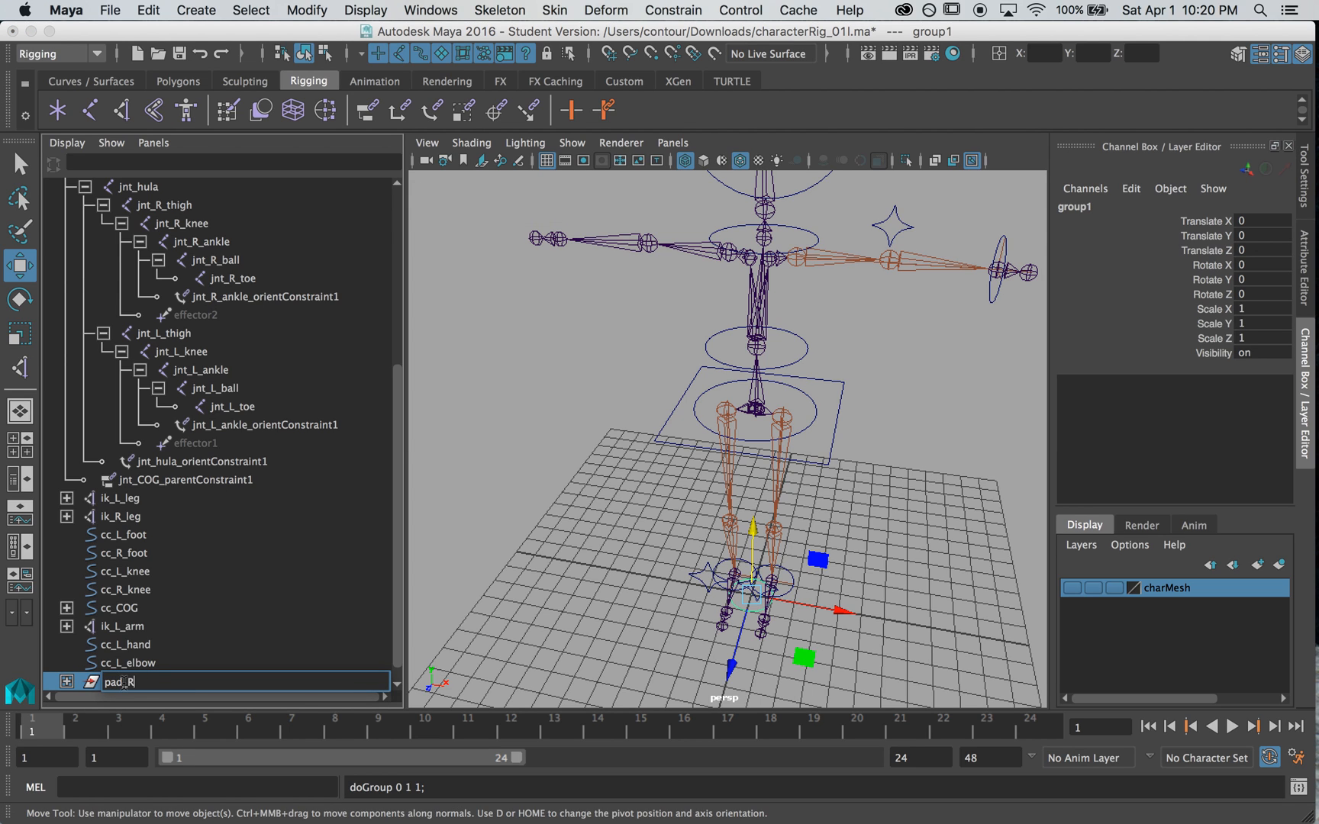
{"action": "type", "text": "_shld"}
{"action": "key", "text": "Return"}
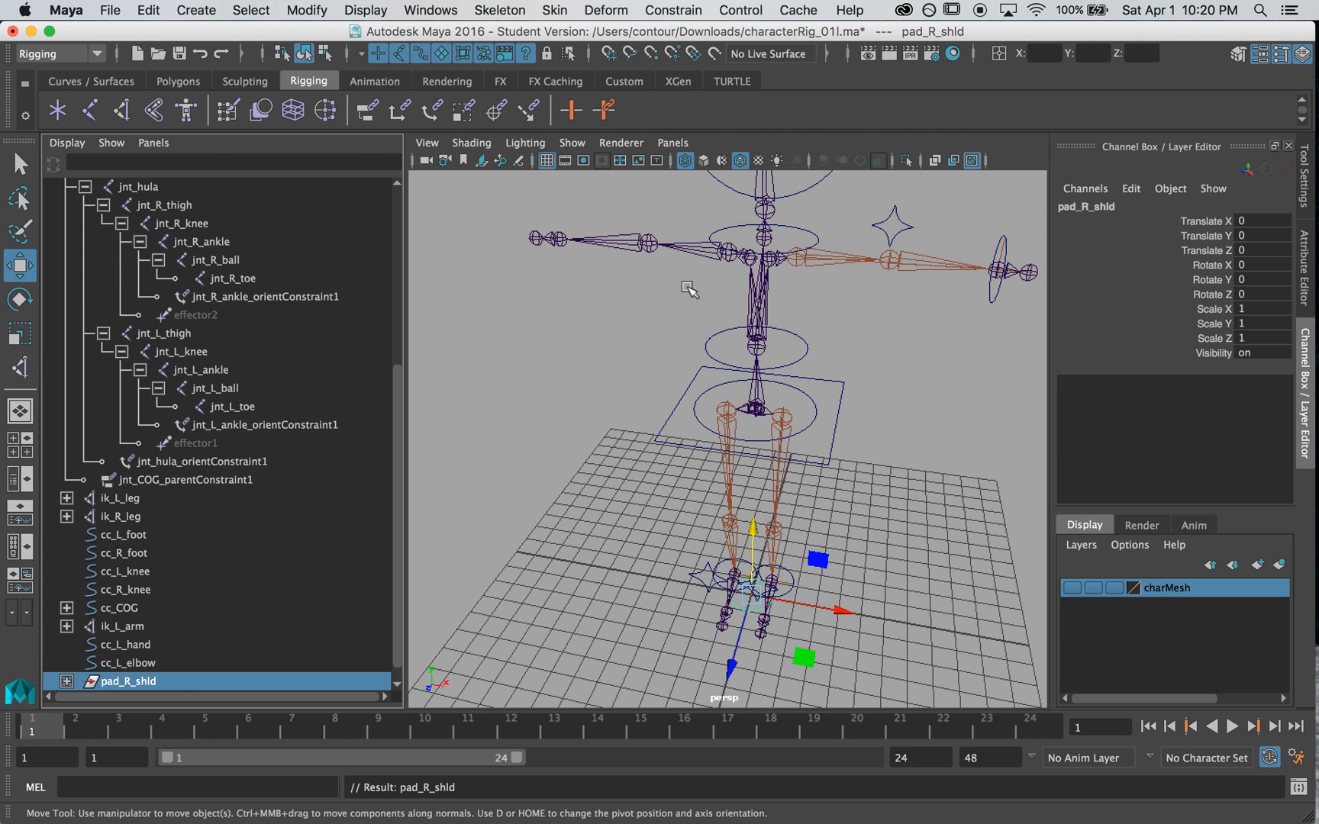
Snap the pad_R_shld group to jnt_R_shld with a parent constraint that has Maintain offset turned off.
{"action": "left_click", "coordinate": [707, 260]}
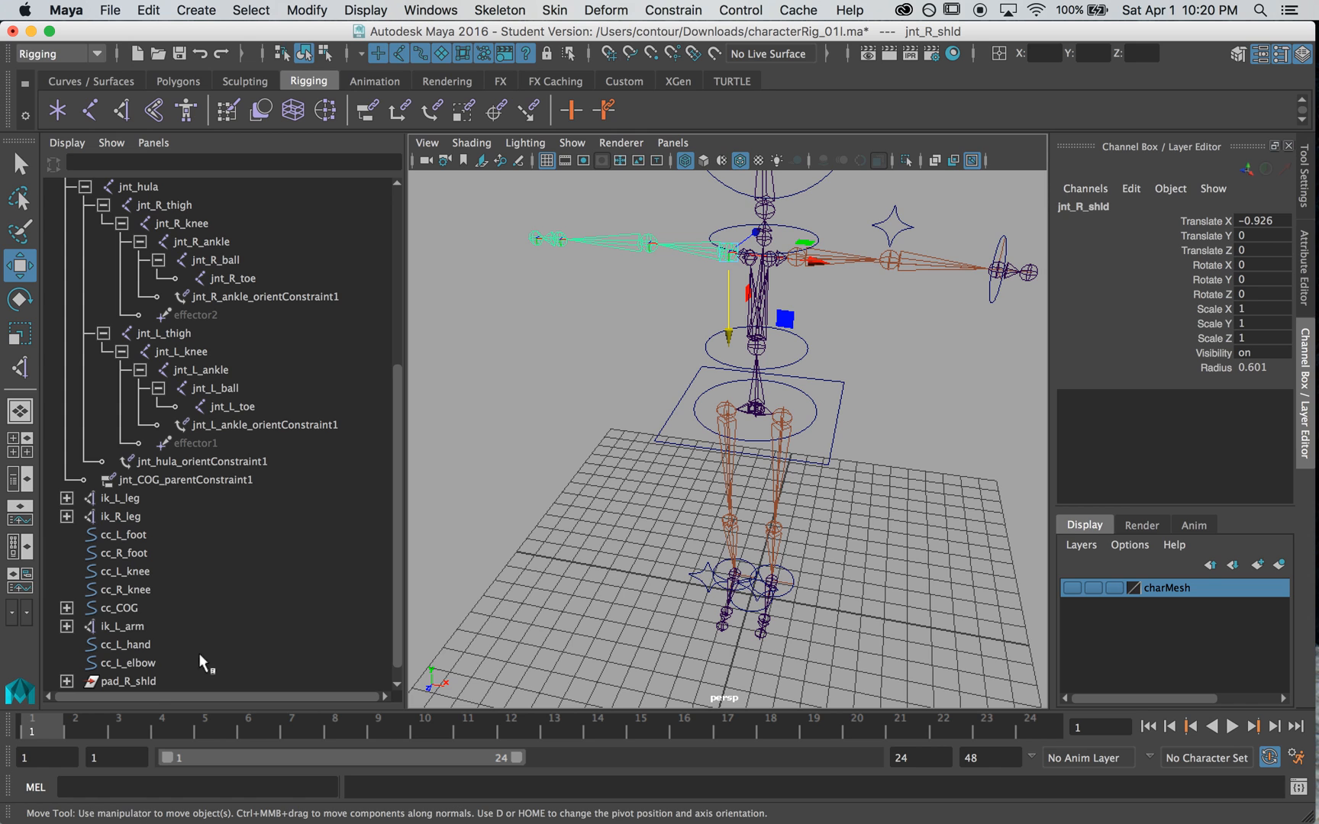
{"action": "left_click", "coordinate": [156, 681]}
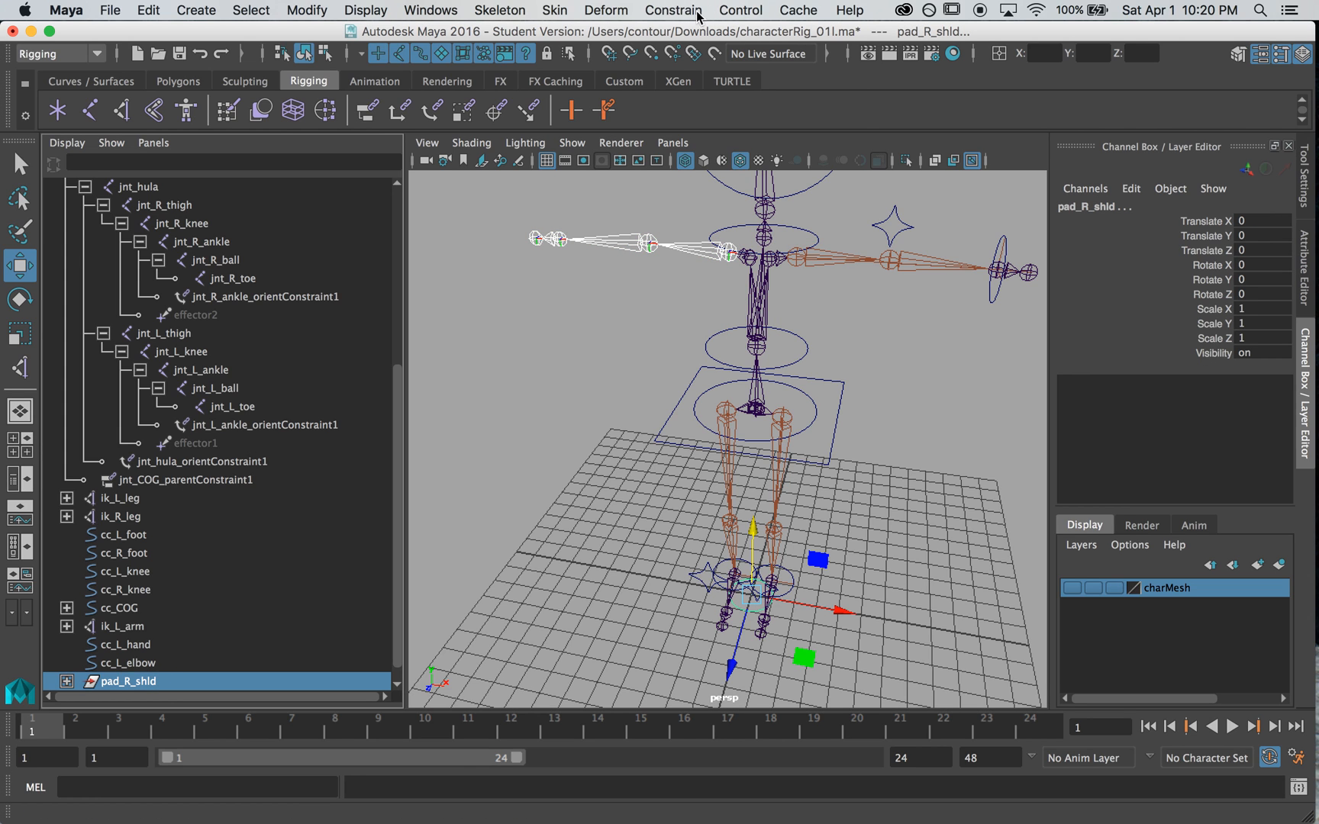
{"action": "left_click", "coordinate": [672, 10]}
{"action": "left_click", "coordinate": [852, 60]}
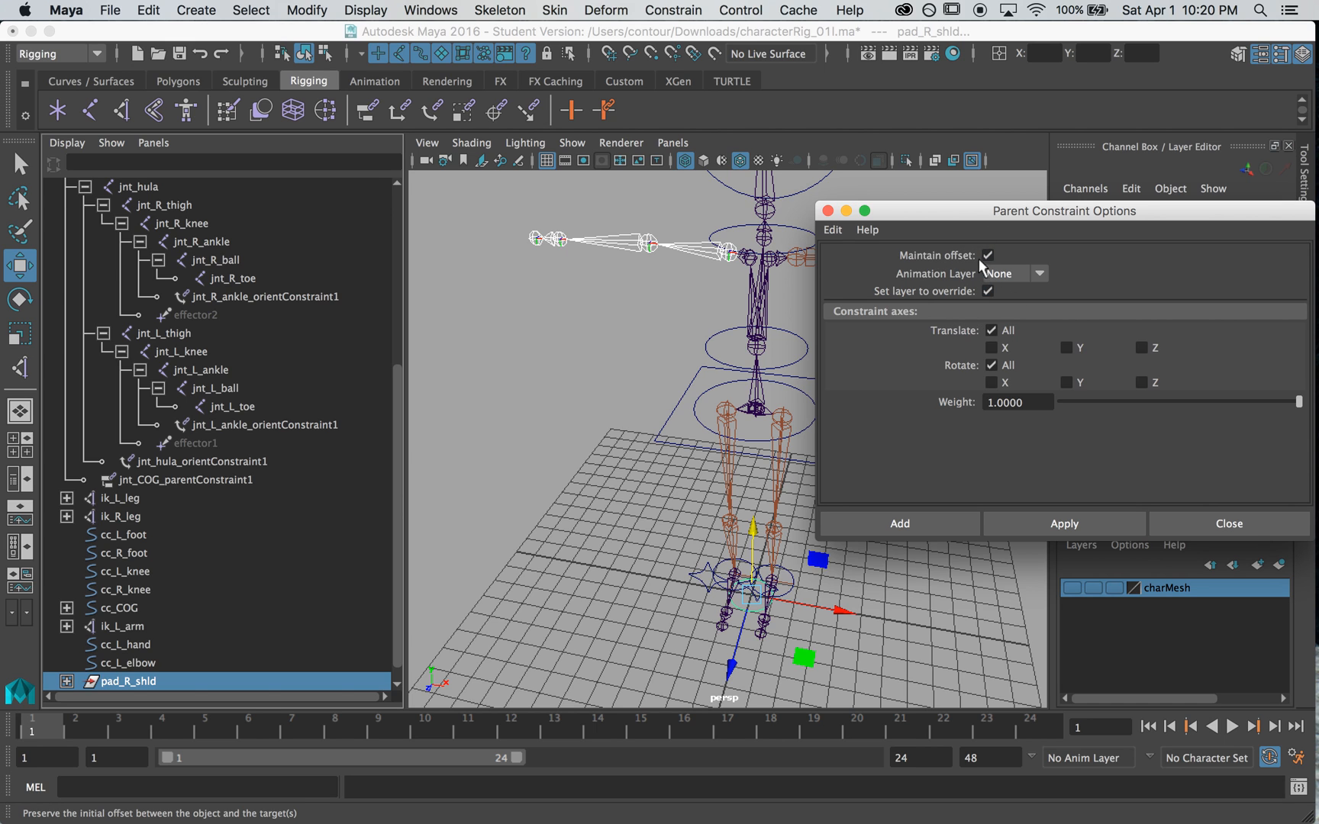
{"action": "left_click", "coordinate": [878, 530]}
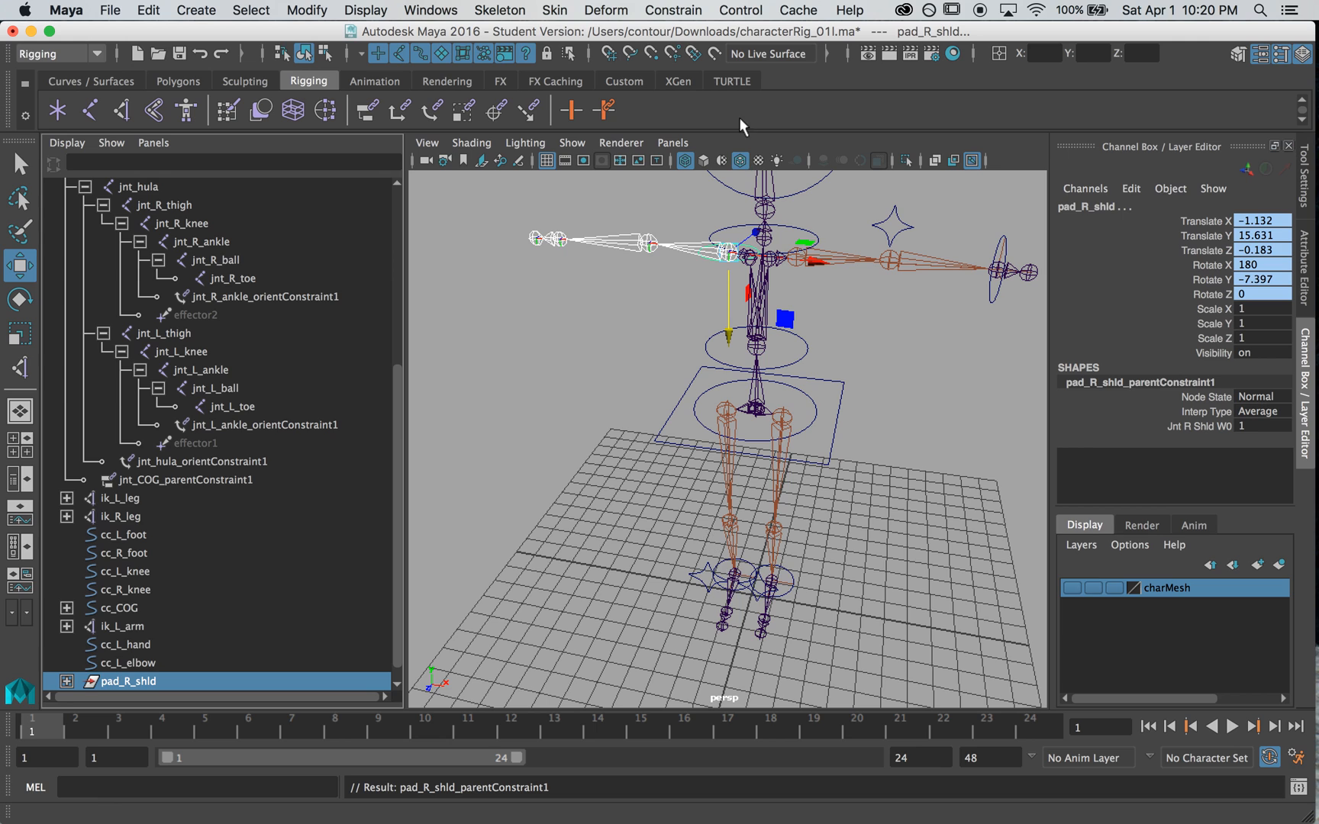
Expand the pad_R_shld group and delete its parent constraint.
{"action": "left_click", "coordinate": [65, 682]}
{"action": "scroll", "coordinate": [174, 592], "scroll_direction": "down", "scroll_amount": 1}
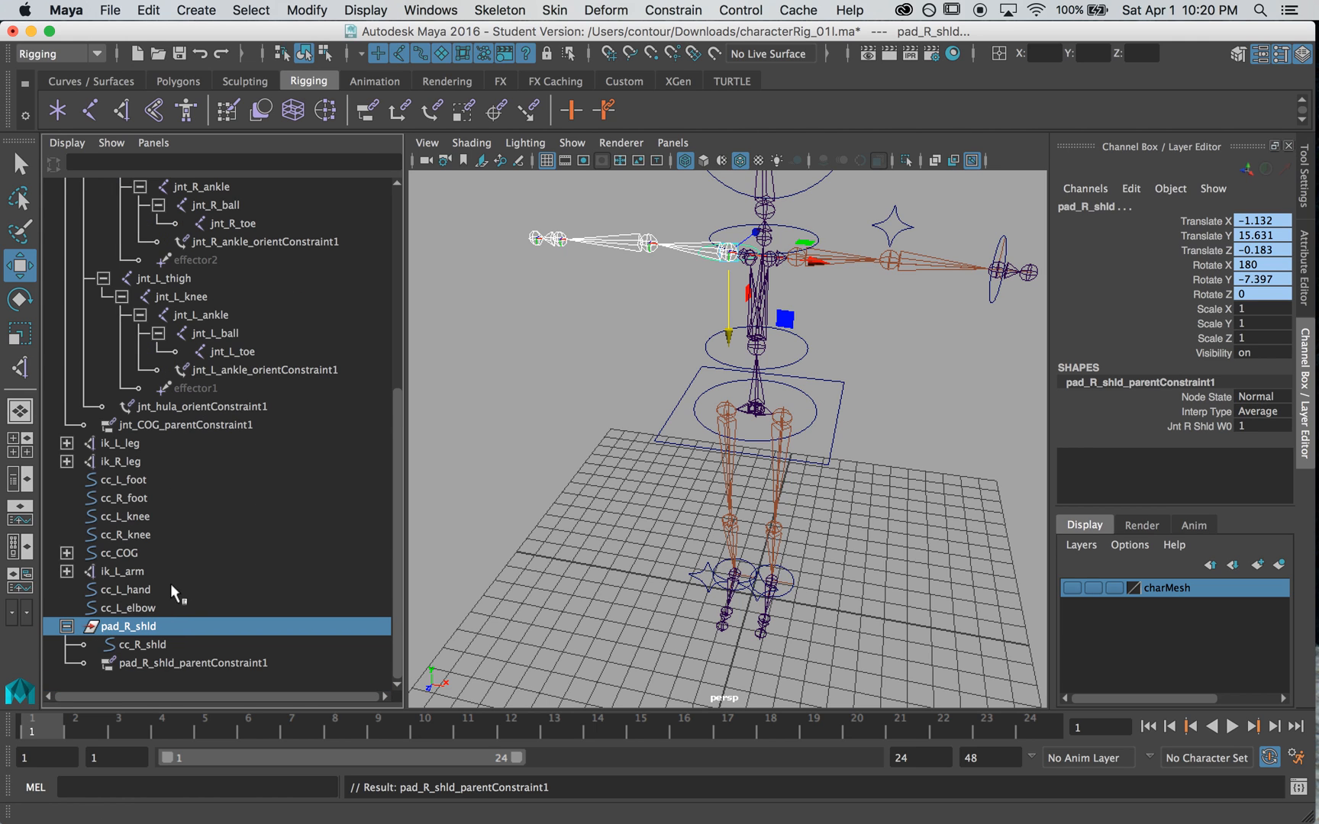
{"action": "left_click", "coordinate": [174, 663]}
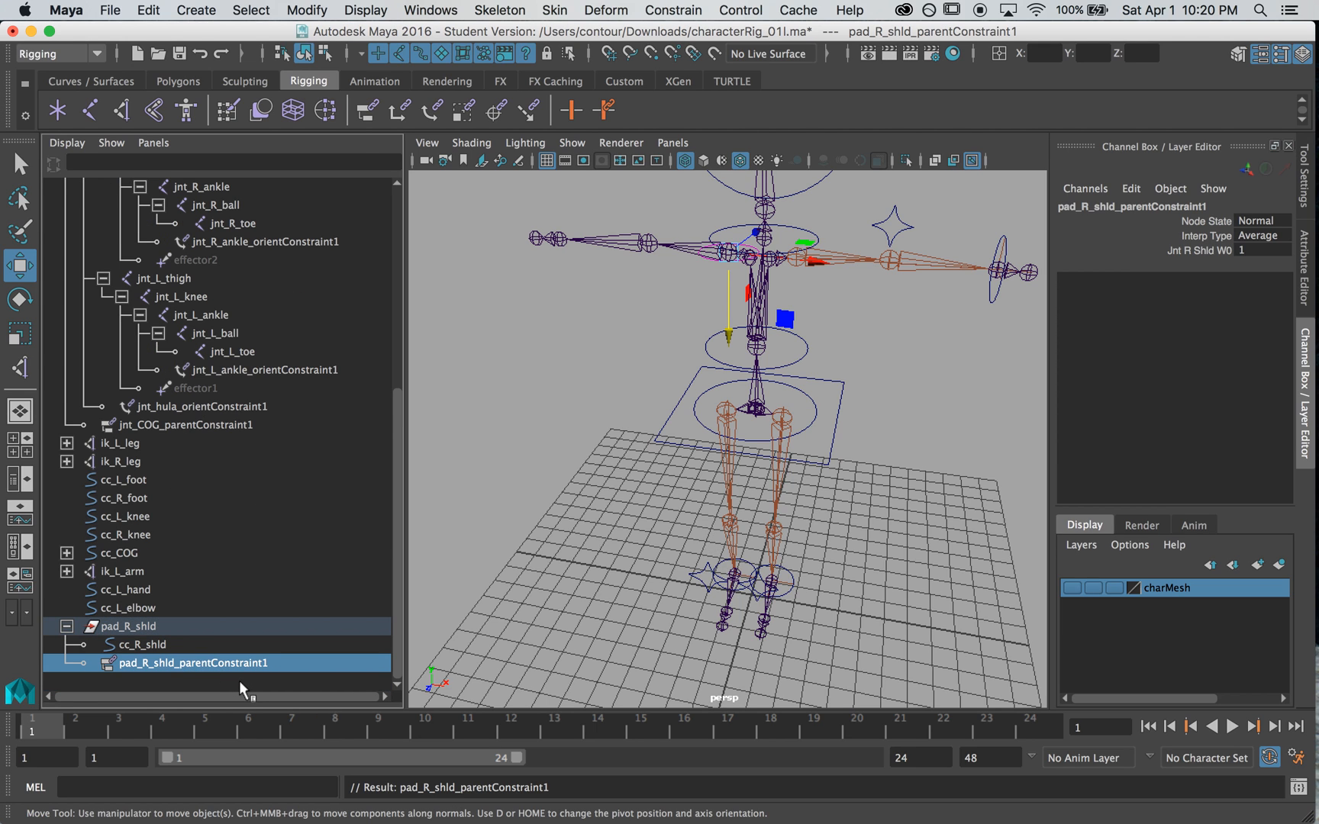
{"action": "key", "text": "Delete"}
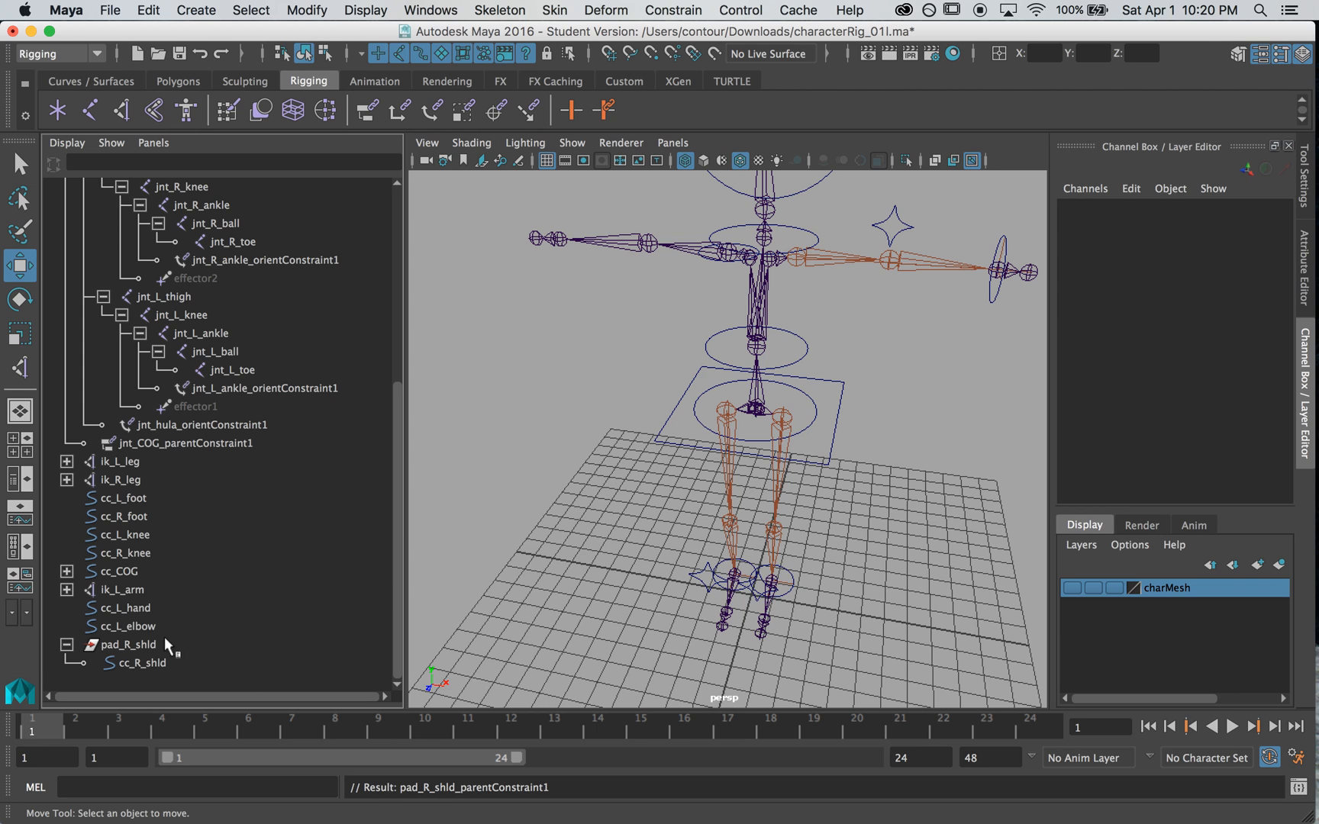
Rotate the cc_R_shld circle so it stands upright around the right shoulder joint, perpendicular to the arm.
{"action": "left_click", "coordinate": [165, 662]}
{"action": "key", "text": "e"}
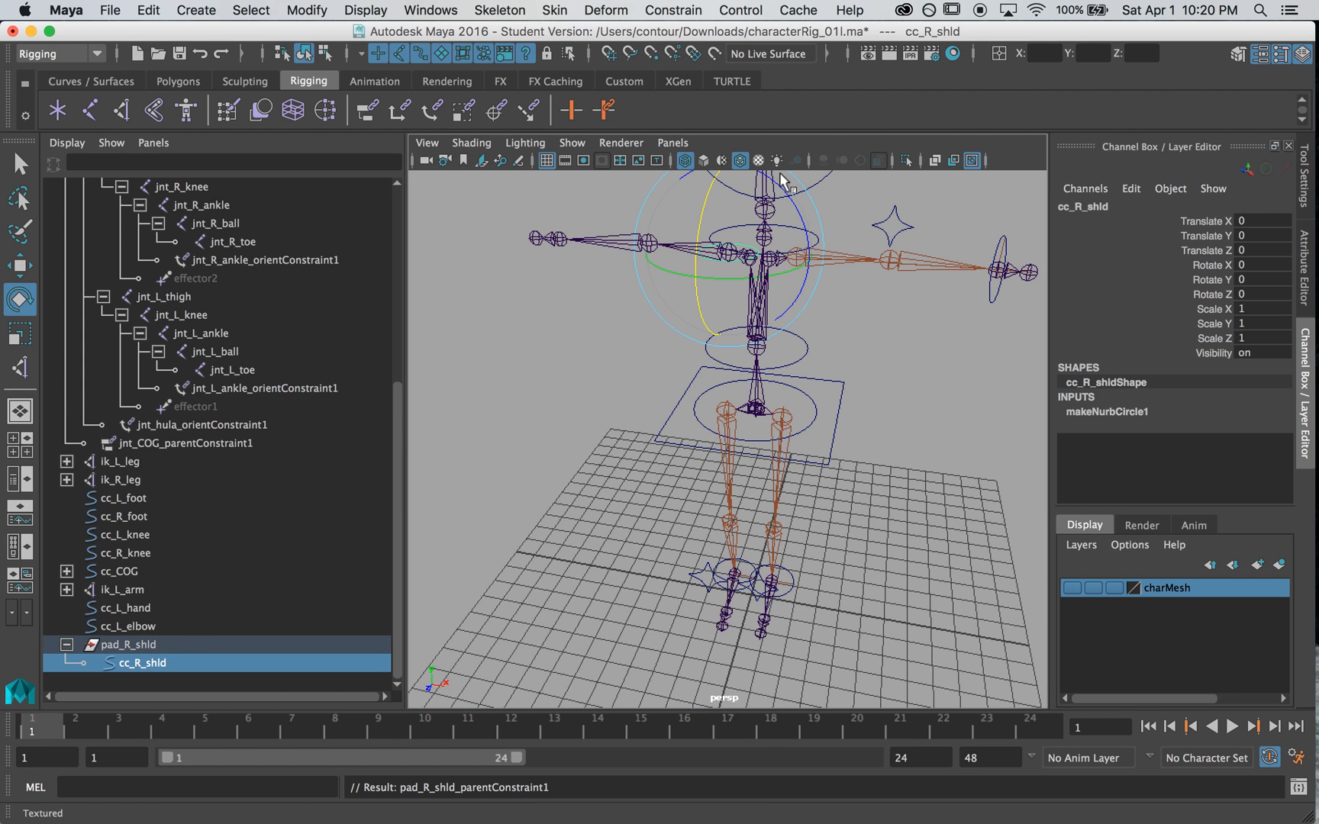
{"action": "left_click", "coordinate": [792, 200]}
{"action": "middle_click_drag", "start_coordinate": [918, 307], "coordinate": [692, 253]}
{"action": "key", "text": "q"}
{"action": "left_click", "coordinate": [591, 319]}
{"action": "left_click_drag", "start_coordinate": [591, 319], "coordinate": [627, 337], "text": "alt"}
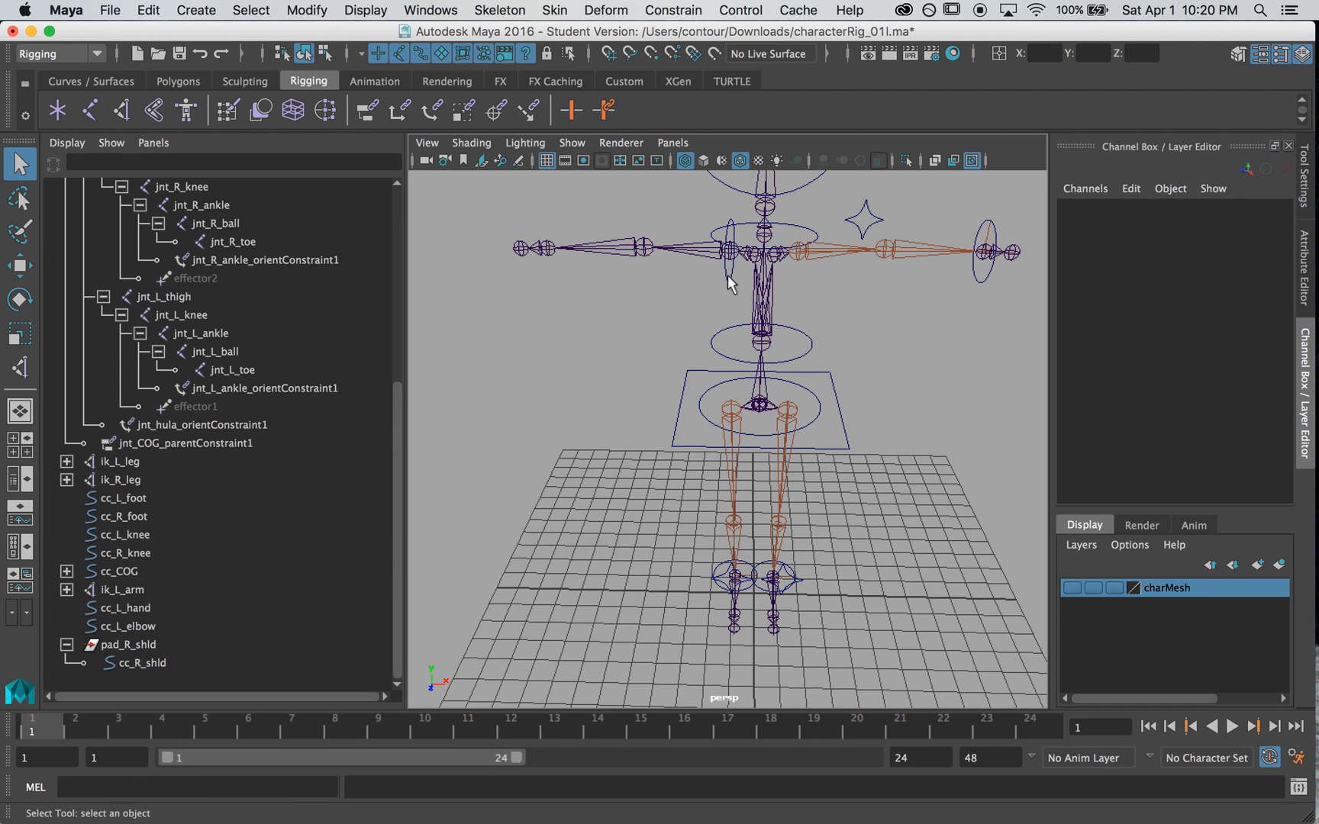
Freeze the transformations of cc_R_shld and delete its construction history.
{"action": "left_click", "coordinate": [727, 281]}
{"action": "left_click", "coordinate": [306, 10]}
{"action": "left_click", "coordinate": [333, 92]}
{"action": "left_click", "coordinate": [147, 8]}
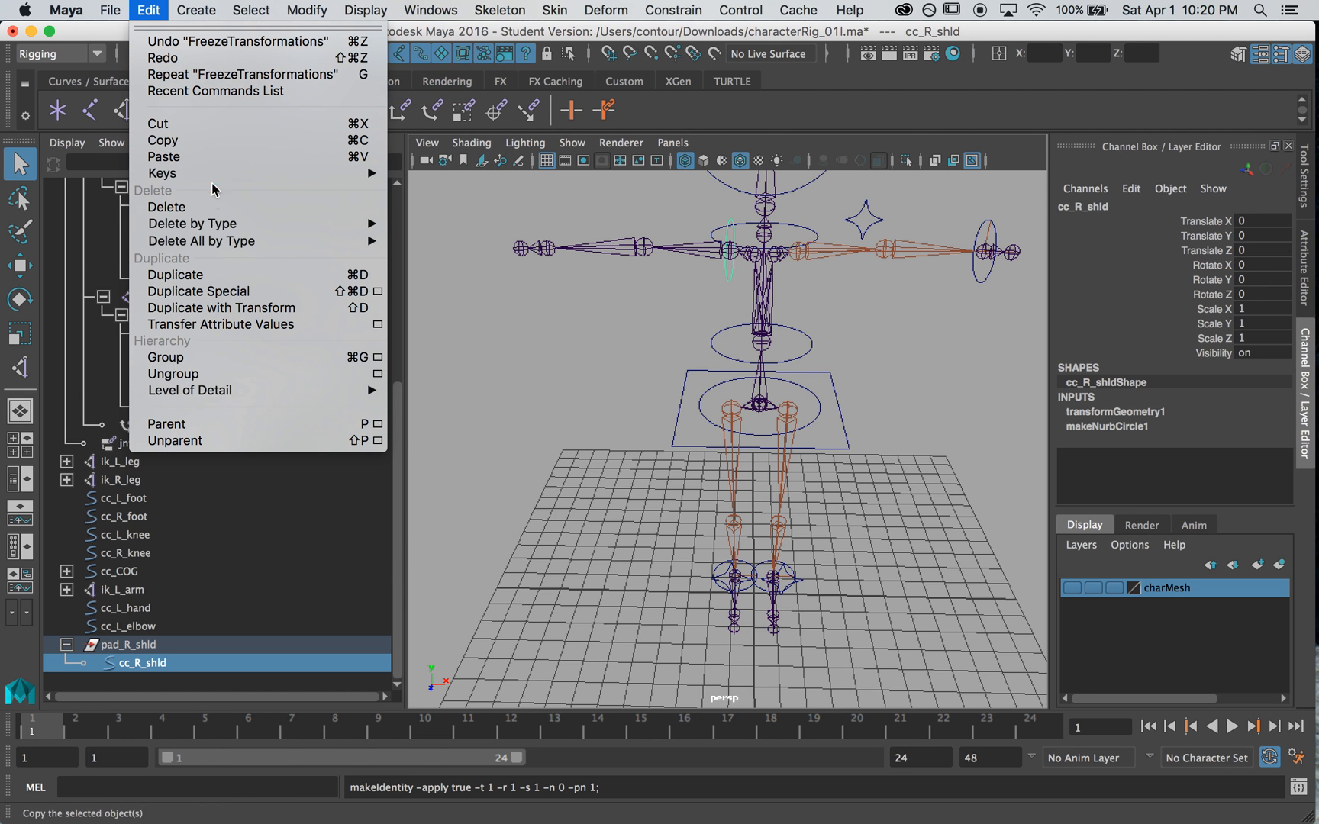
{"action": "mouse_move", "coordinate": [305, 224]}
{"action": "left_click", "coordinate": [420, 236]}
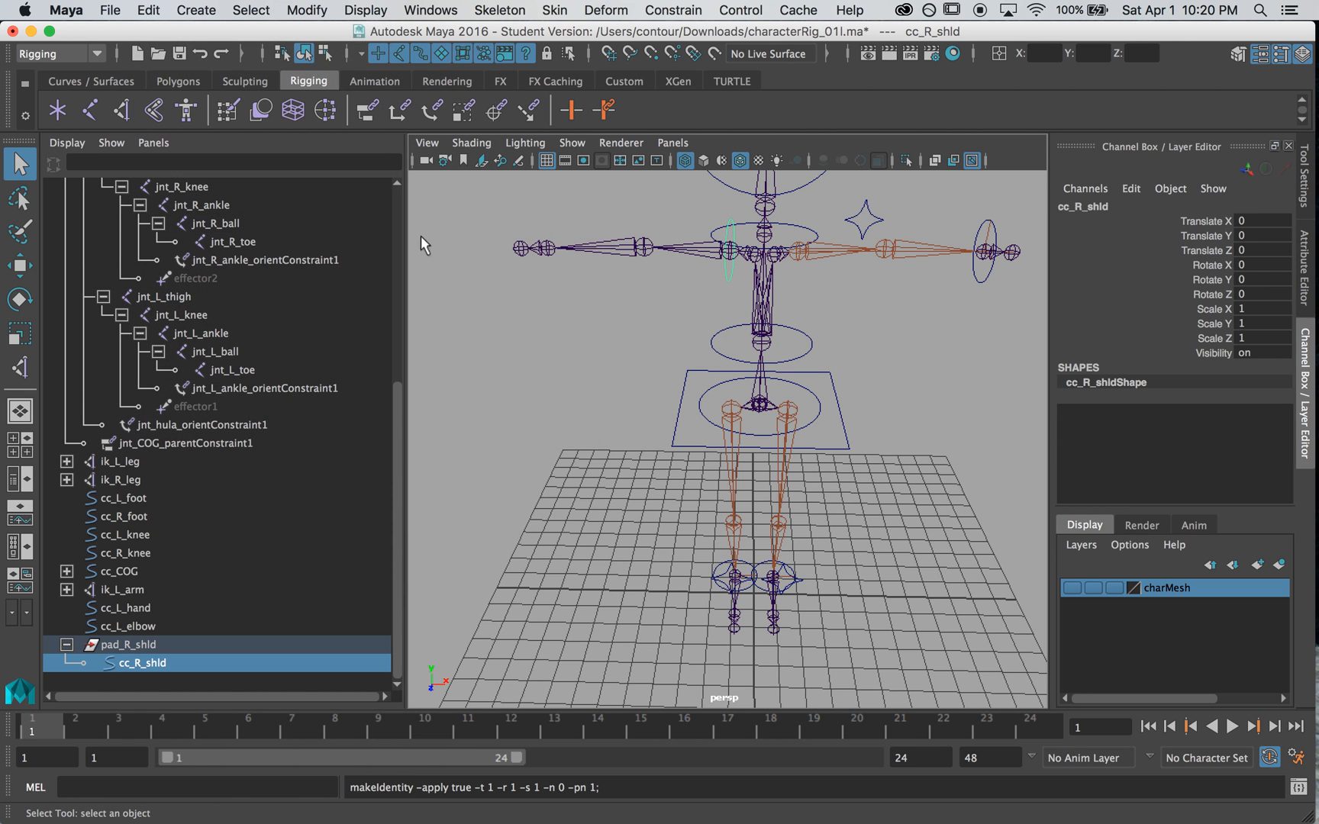
Duplicate the pad_R_shld group, expand the copy and rename it pad_R_elbow.
{"action": "left_click", "coordinate": [659, 320]}
{"action": "left_click_drag", "start_coordinate": [659, 321], "coordinate": [633, 330], "text": "alt"}
{"action": "left_click", "coordinate": [180, 645]}
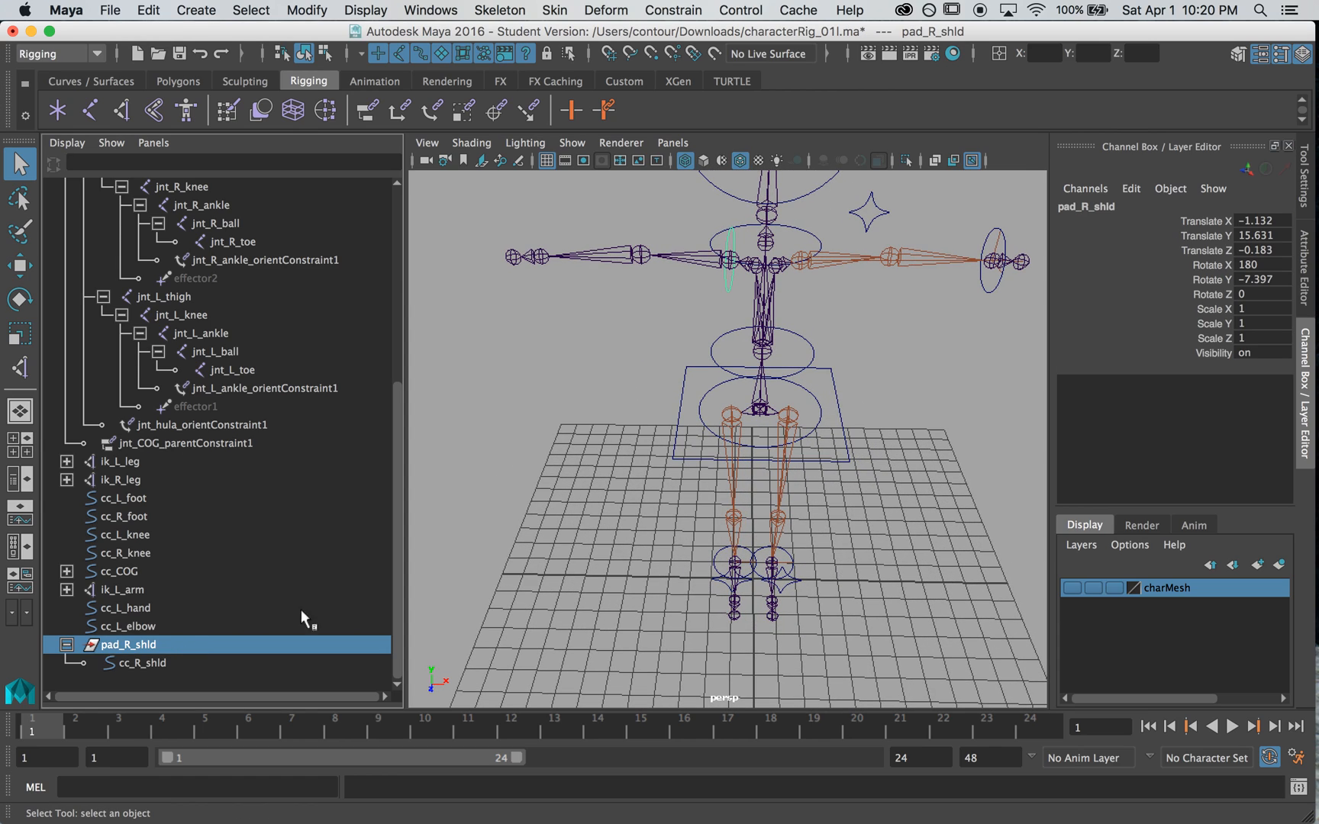
{"action": "key", "text": "ctrl+d"}
{"action": "scroll", "coordinate": [195, 653], "scroll_direction": "down", "scroll_amount": 1}
{"action": "left_click", "coordinate": [65, 663]}
{"action": "double_click", "coordinate": [140, 664]}
{"action": "left_click", "coordinate": [134, 661]}
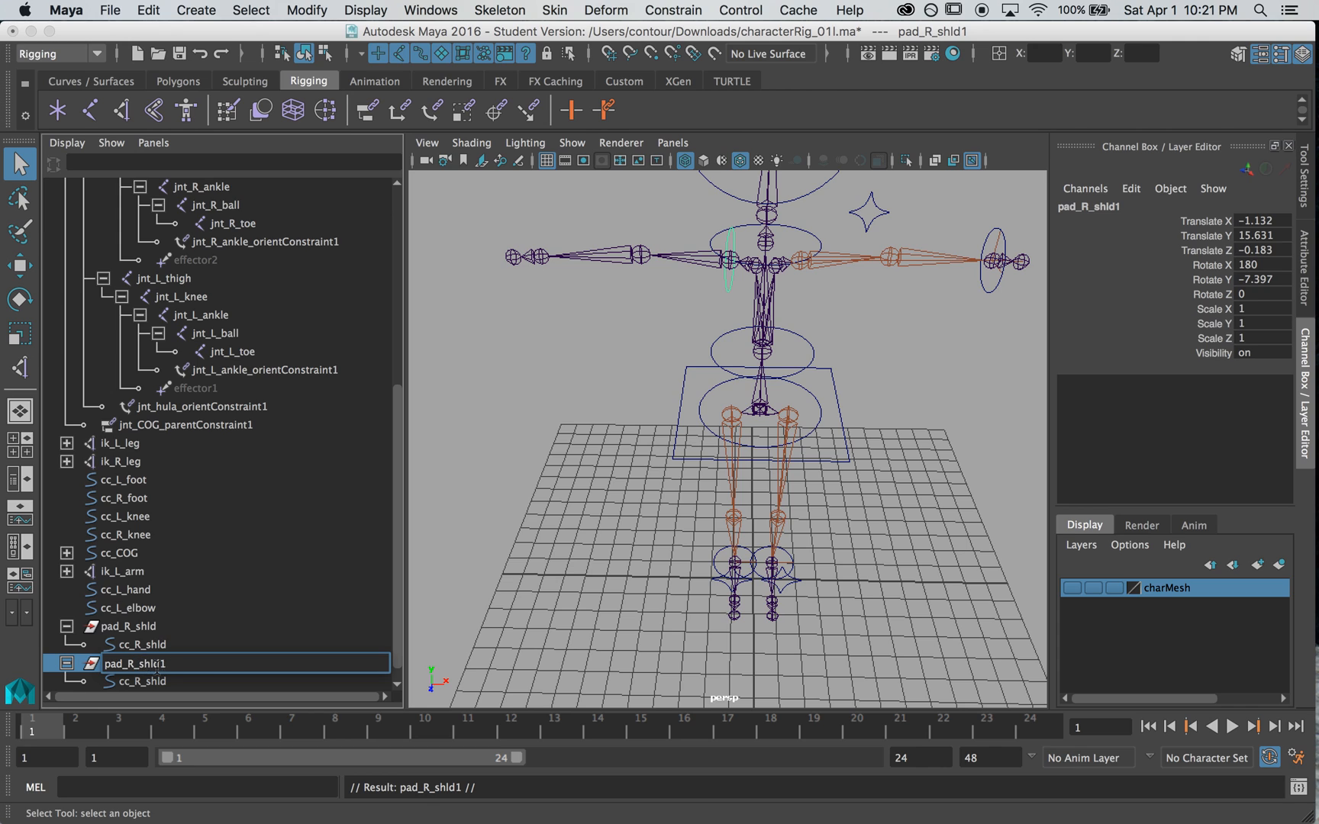
{"action": "type", "text": "ow"}
{"action": "key", "text": "Return"}
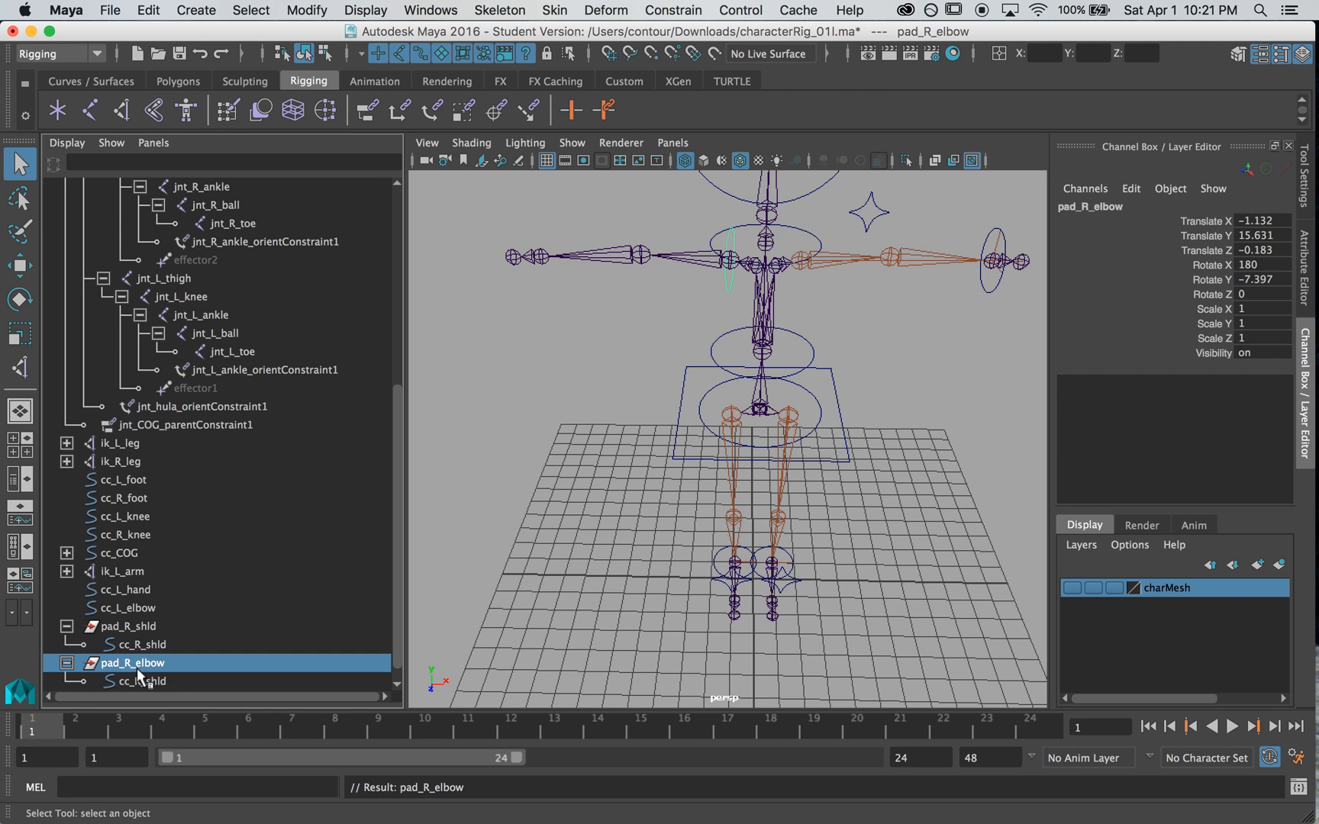
Rename the circle inside pad_R_elbow as cc_R_elbow.
{"action": "double_click", "coordinate": [156, 681]}
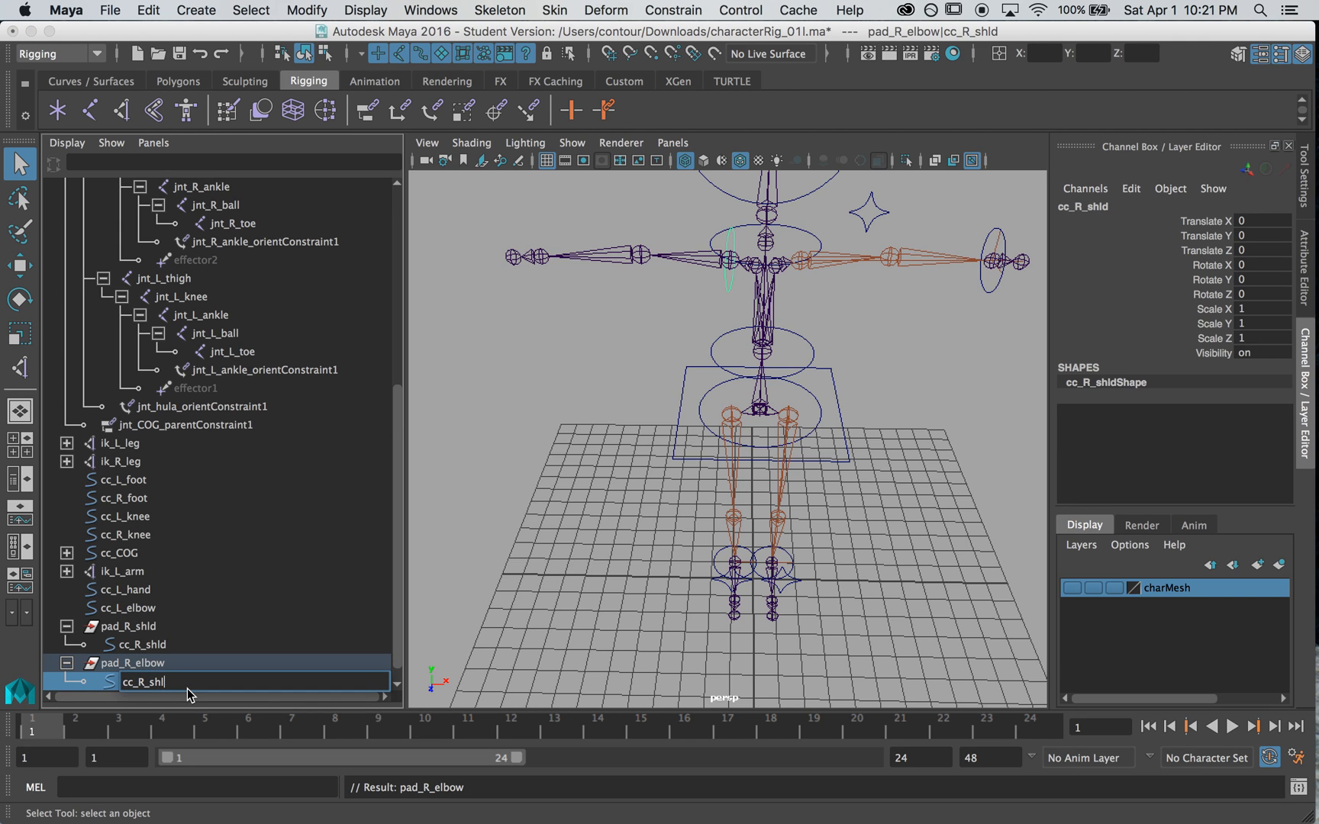
{"action": "type", "text": "cc_R_elbow"}
{"action": "key", "text": "Return"}
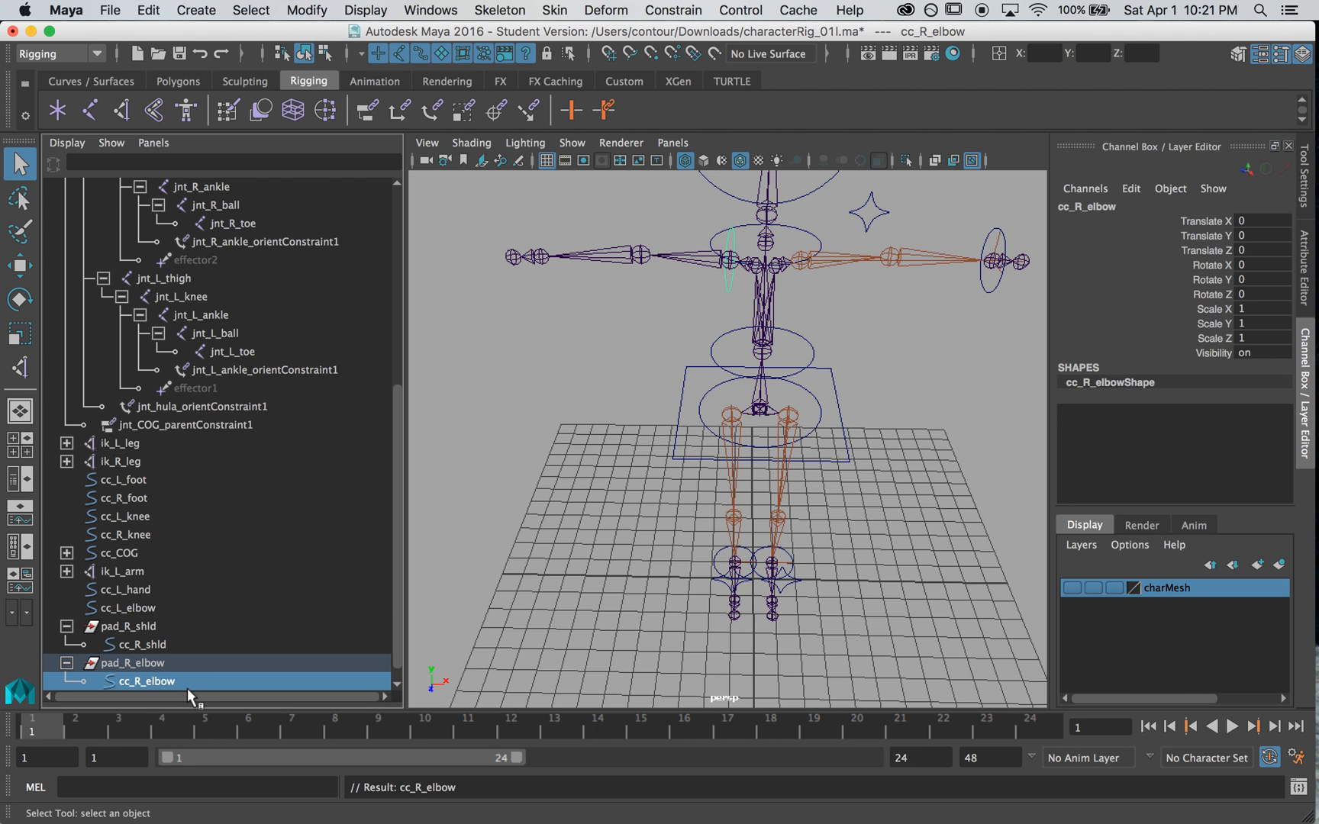
Snap the pad_R_elbow group to jnt_R_elbow with a parent constraint.
{"action": "left_click_drag", "start_coordinate": [642, 222], "coordinate": [622, 272]}
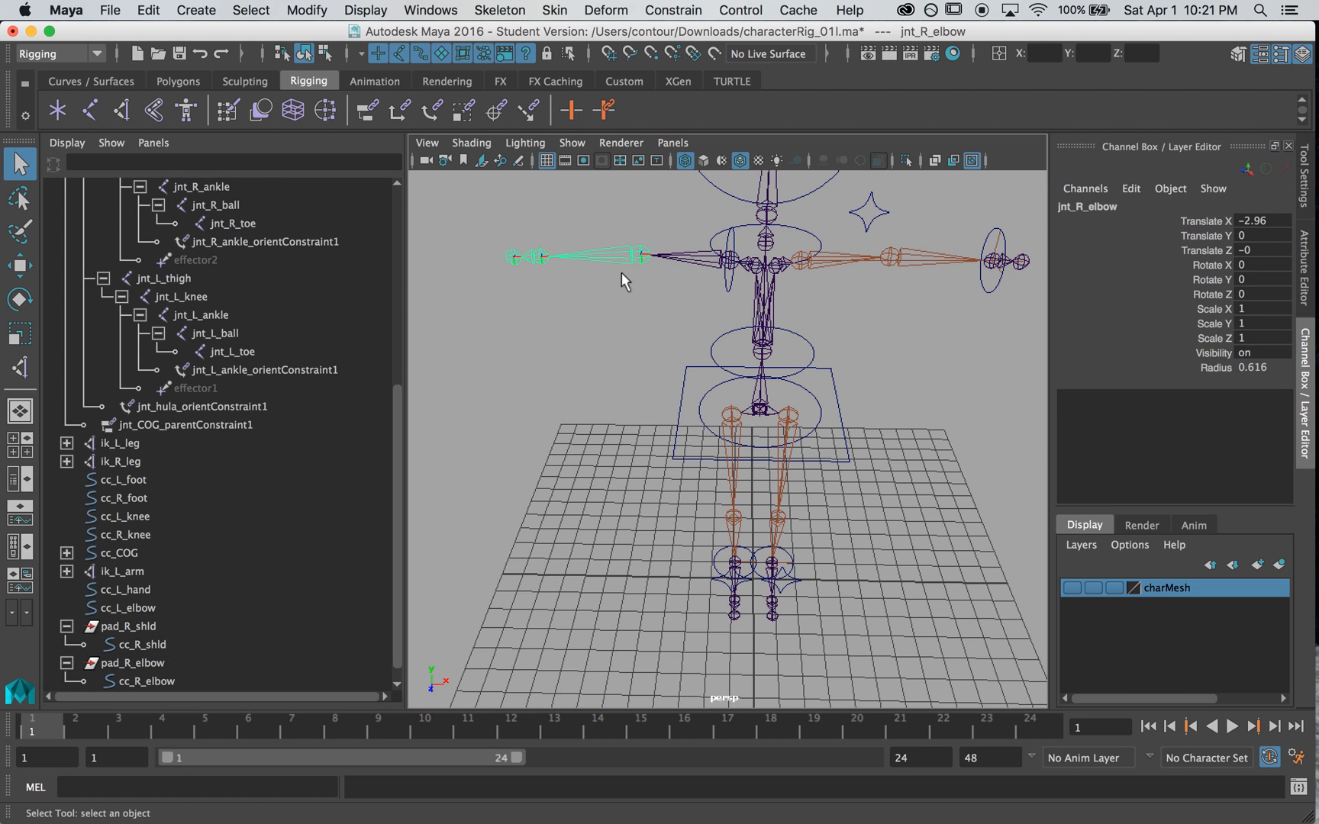
{"action": "left_click", "coordinate": [166, 663]}
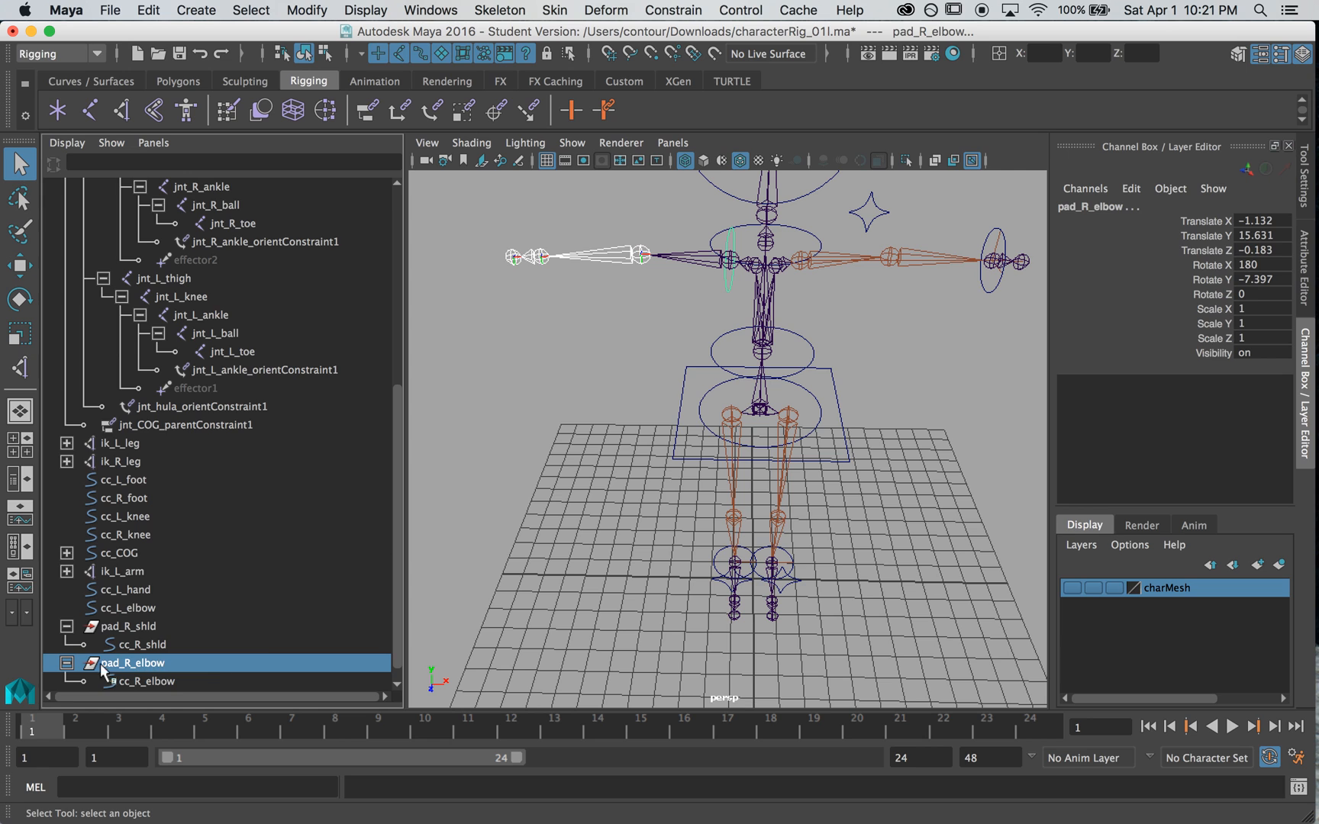
{"action": "left_click", "coordinate": [672, 10]}
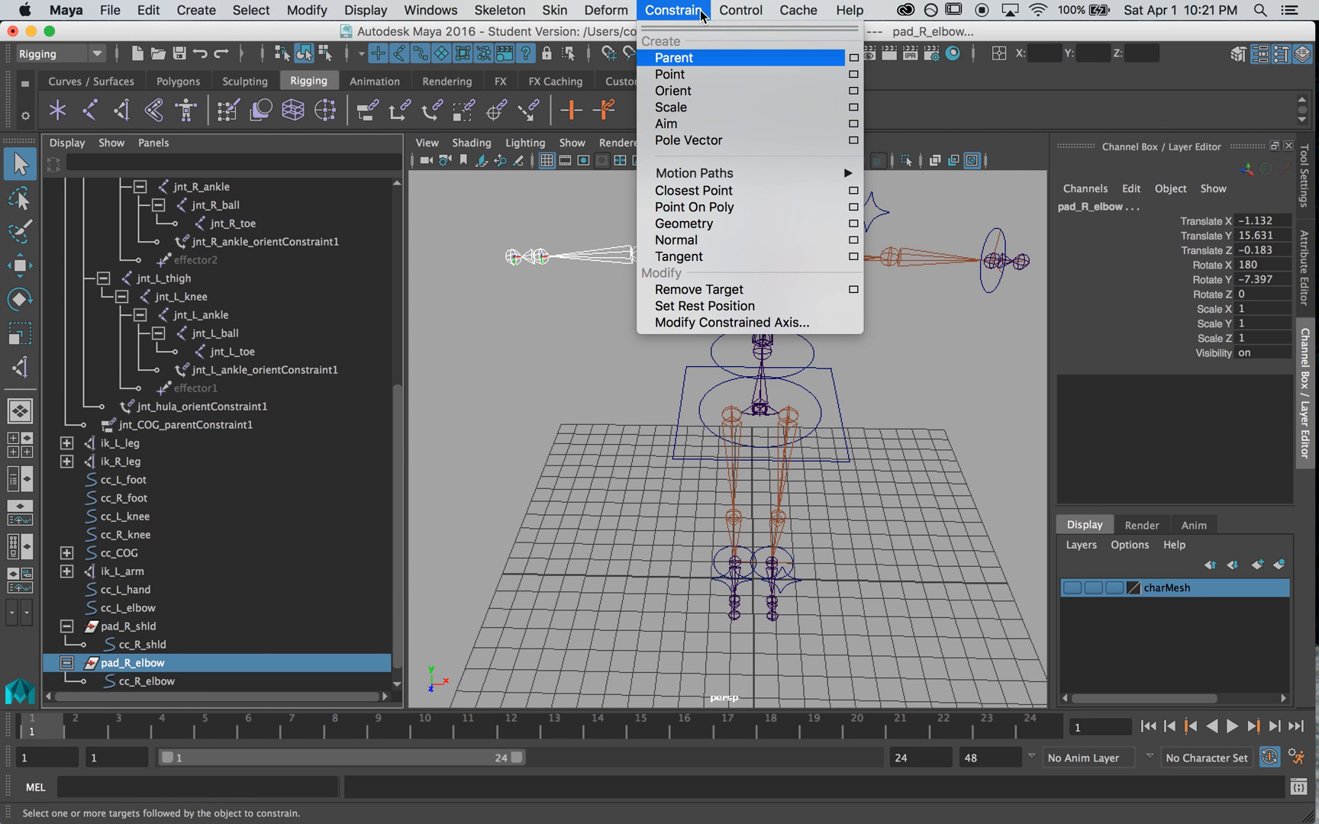
{"action": "left_click", "coordinate": [690, 59]}
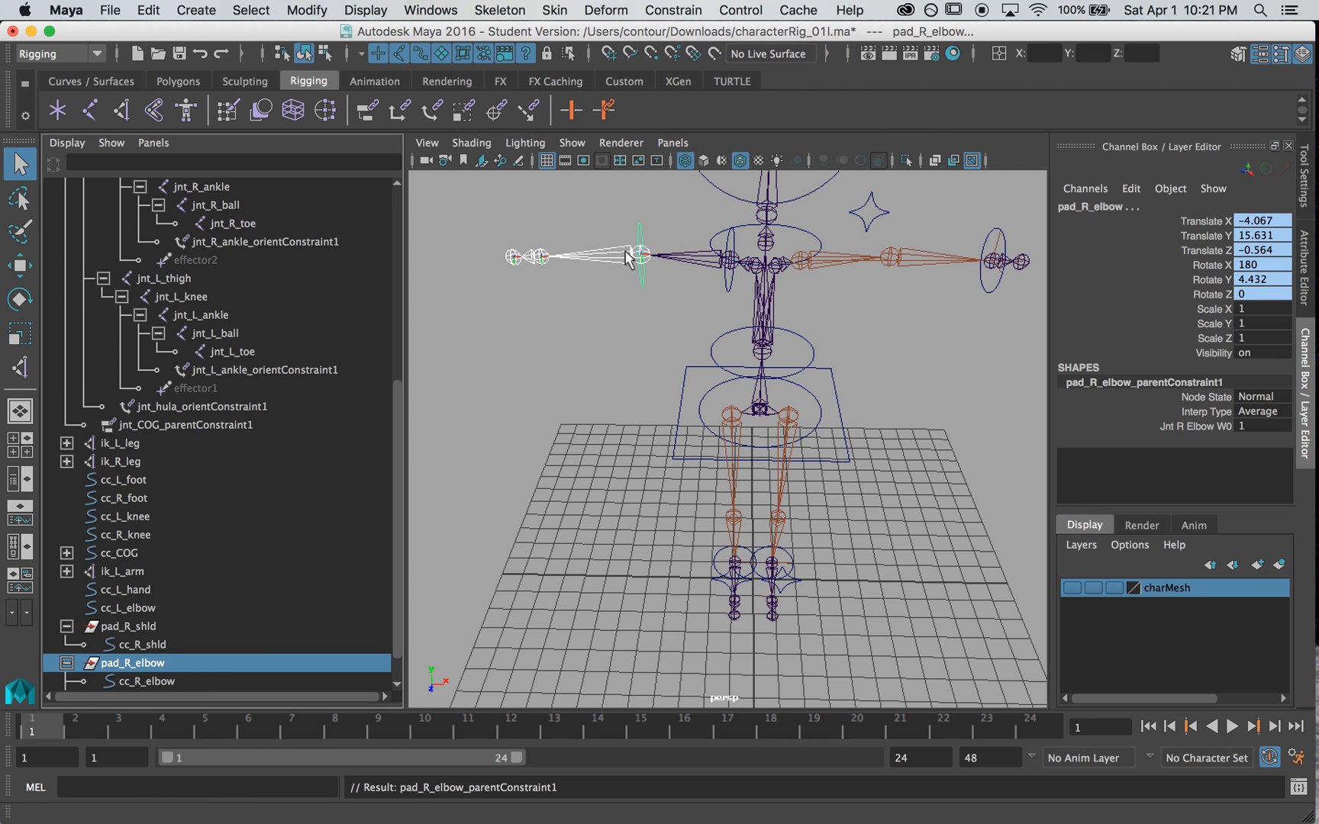
Delete the parent constraint from pad_R_elbow and select cc_R_elbow to check its channels.
{"action": "left_click", "coordinate": [169, 663]}
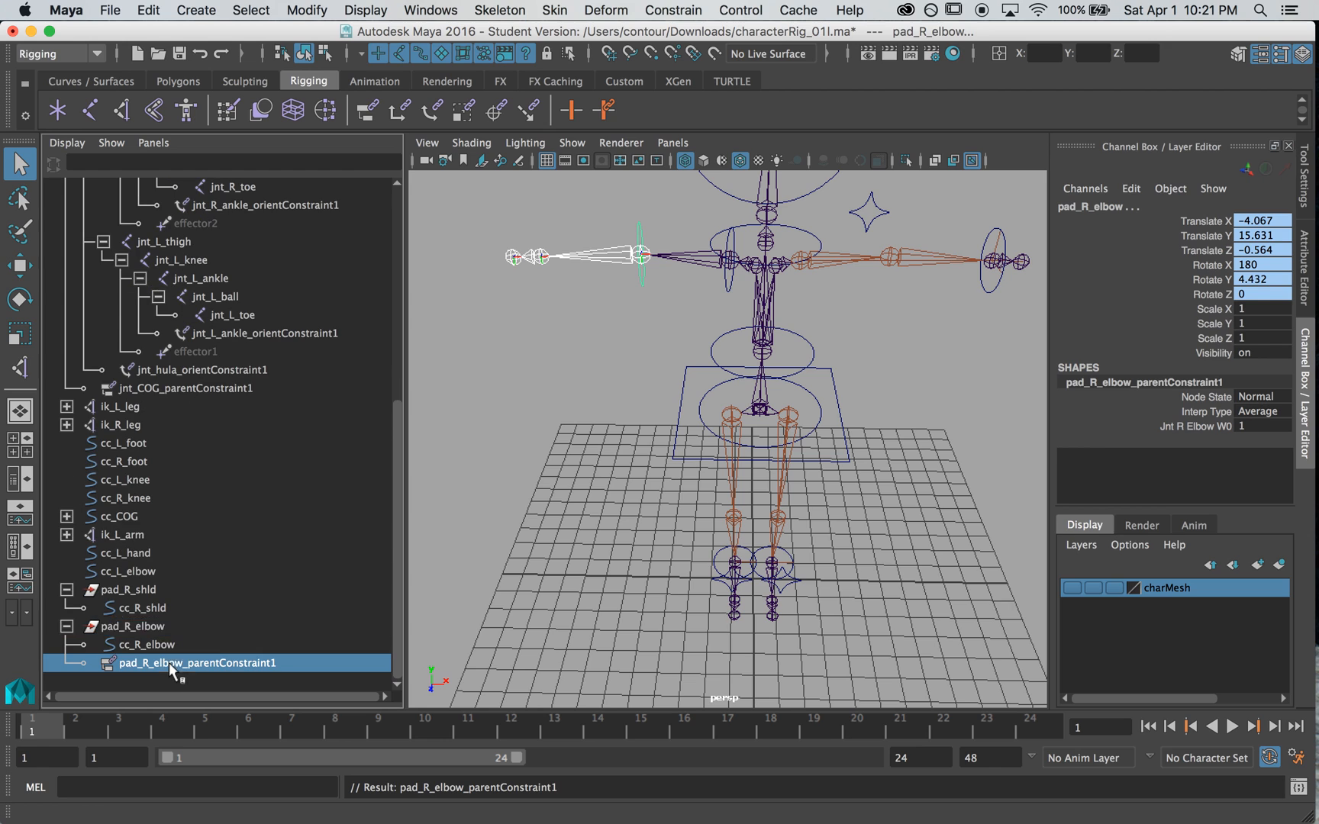
{"action": "key", "text": "Delete"}
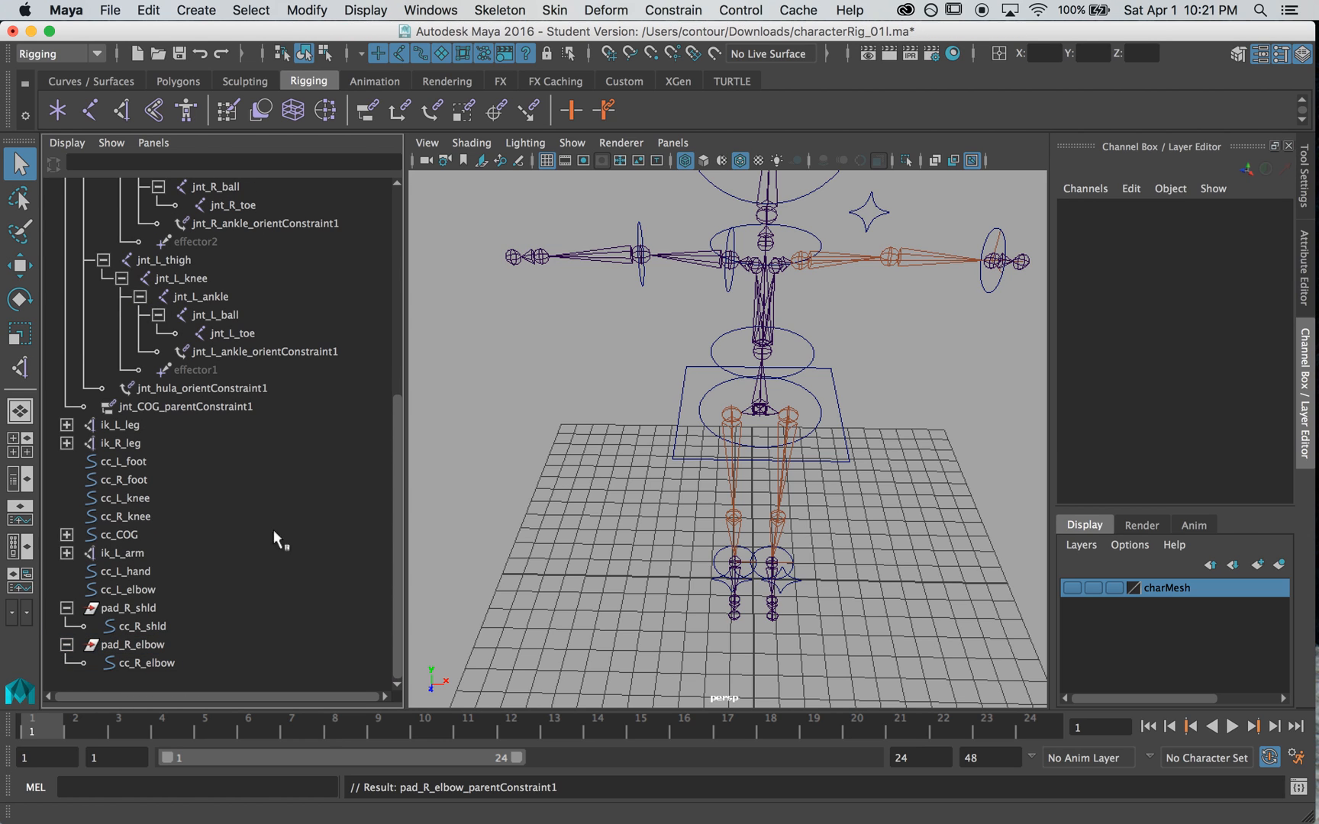
{"action": "left_click", "coordinate": [141, 664]}
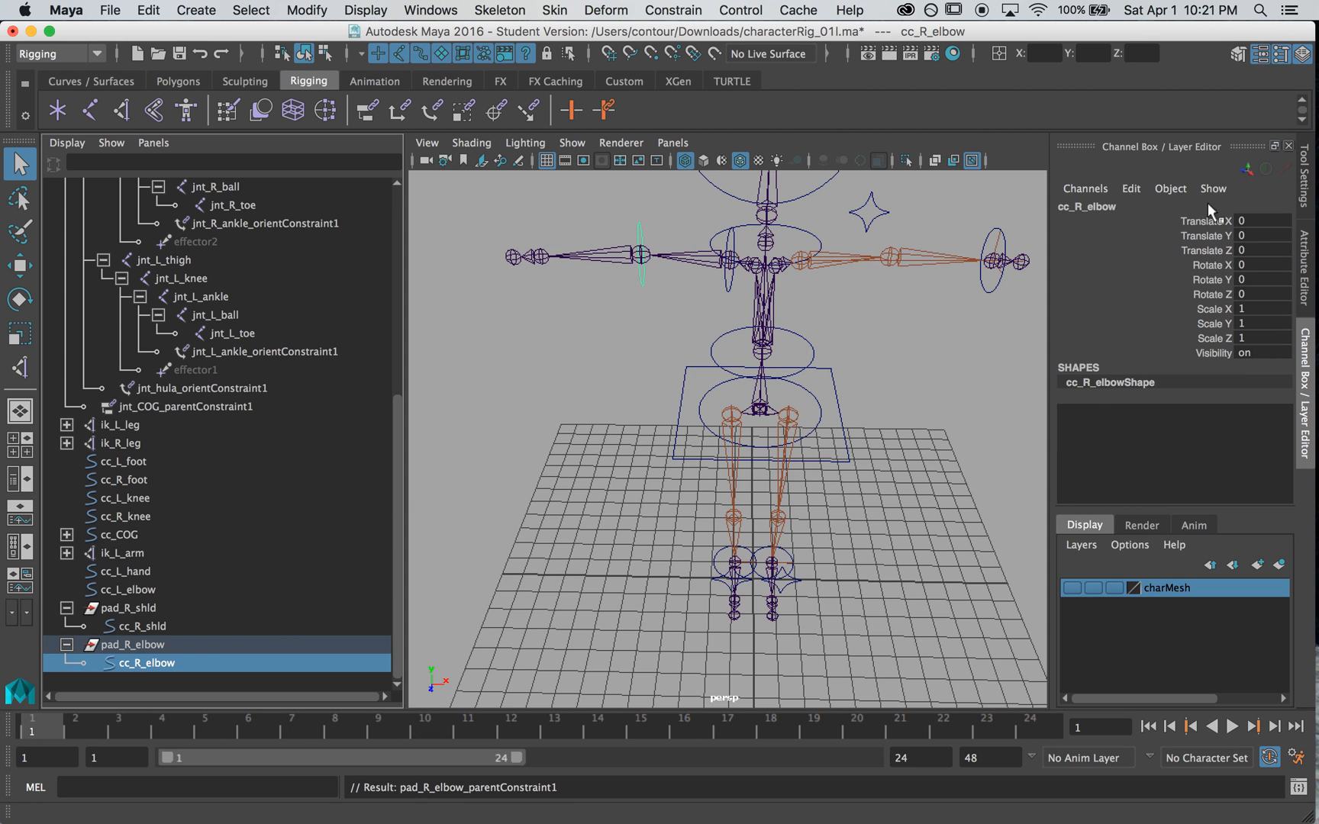
Duplicate the pad_R_elbow group and rename the copy pad_R_hand.
{"action": "left_click", "coordinate": [180, 644]}
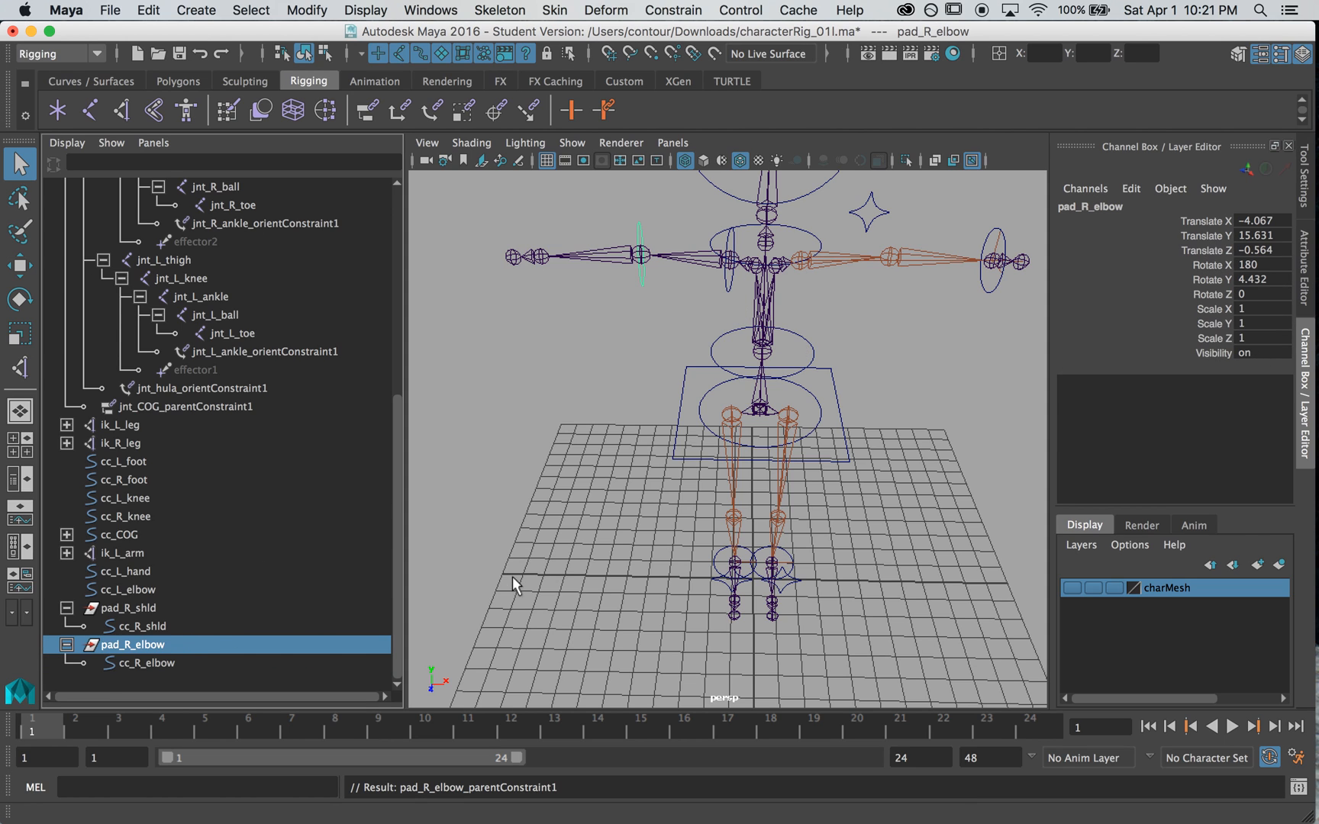
{"action": "key", "text": "ctrl+d"}
{"action": "scroll", "coordinate": [237, 653], "scroll_direction": "down", "scroll_amount": 1}
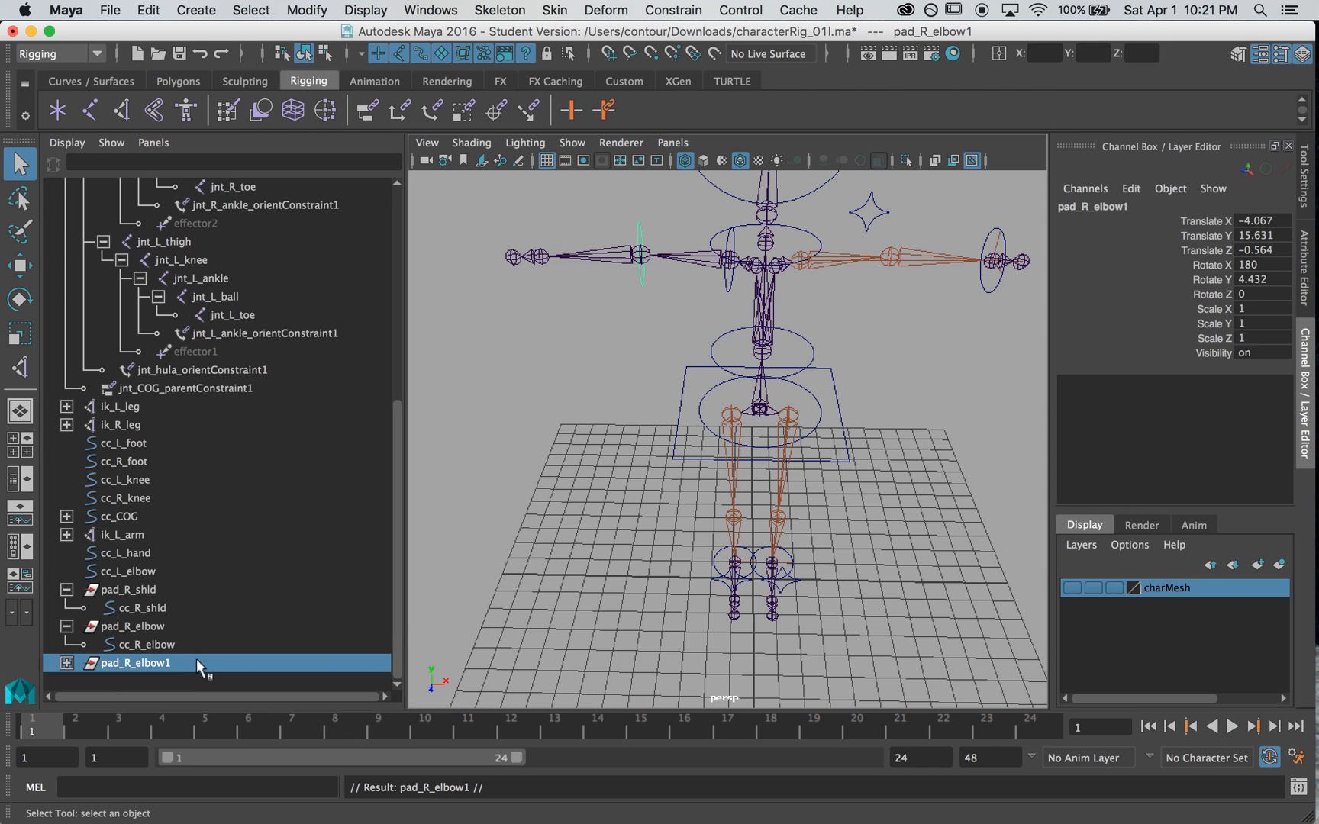
{"action": "double_click", "coordinate": [198, 663]}
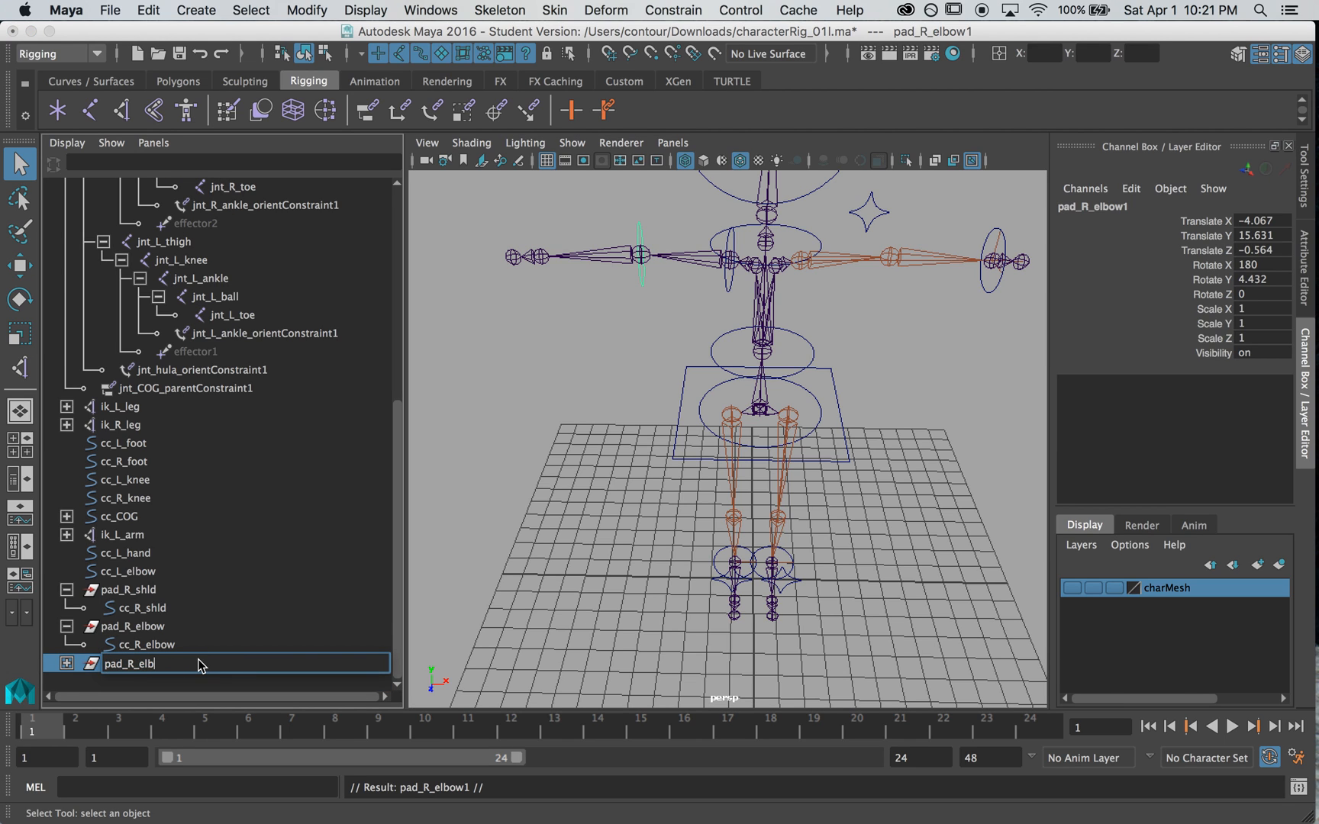
{"action": "type", "text": "pad_R_hand"}
{"action": "key", "text": "Return"}
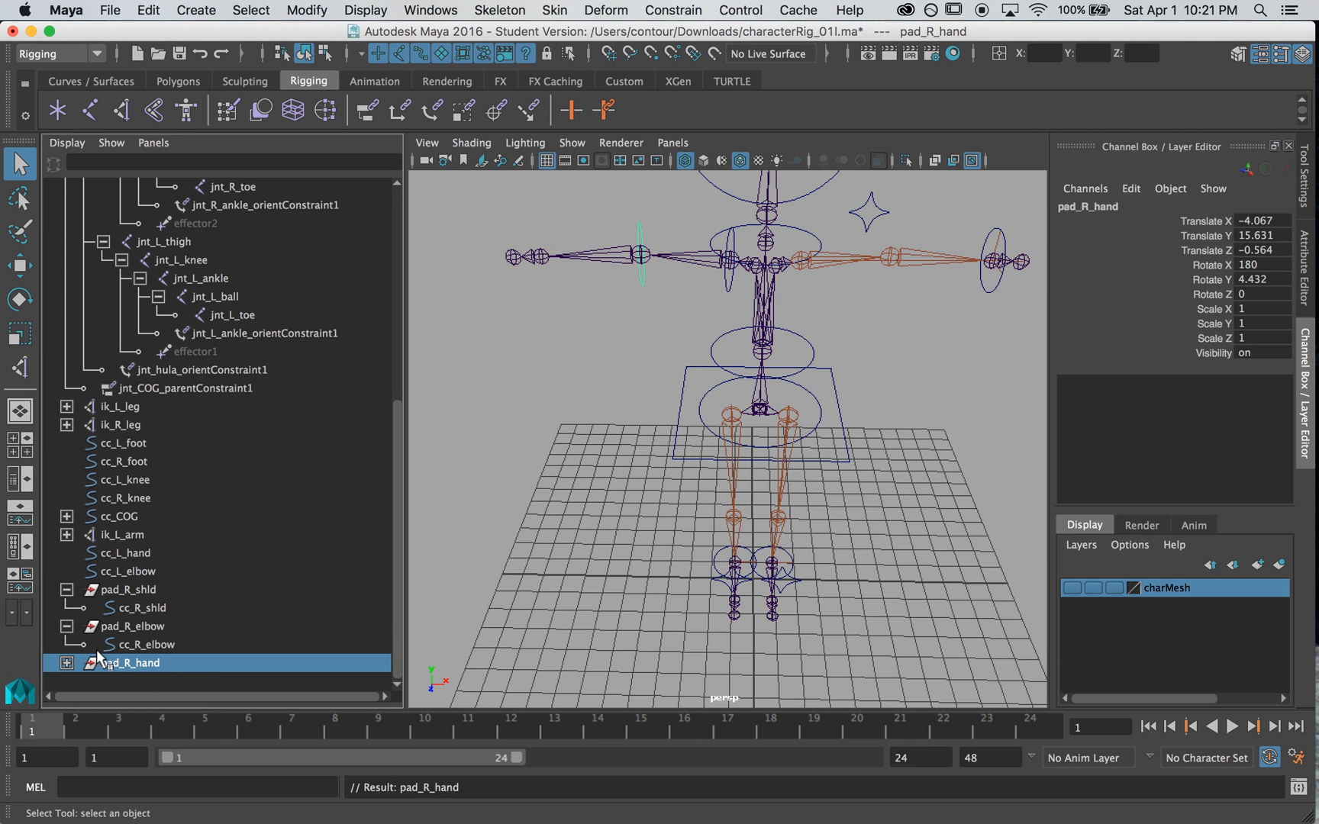
Expand pad_R_hand and rename the circle inside it as cc_R_hand.
{"action": "left_click", "coordinate": [67, 664]}
{"action": "left_click", "coordinate": [132, 664]}
{"action": "double_click", "coordinate": [153, 664]}
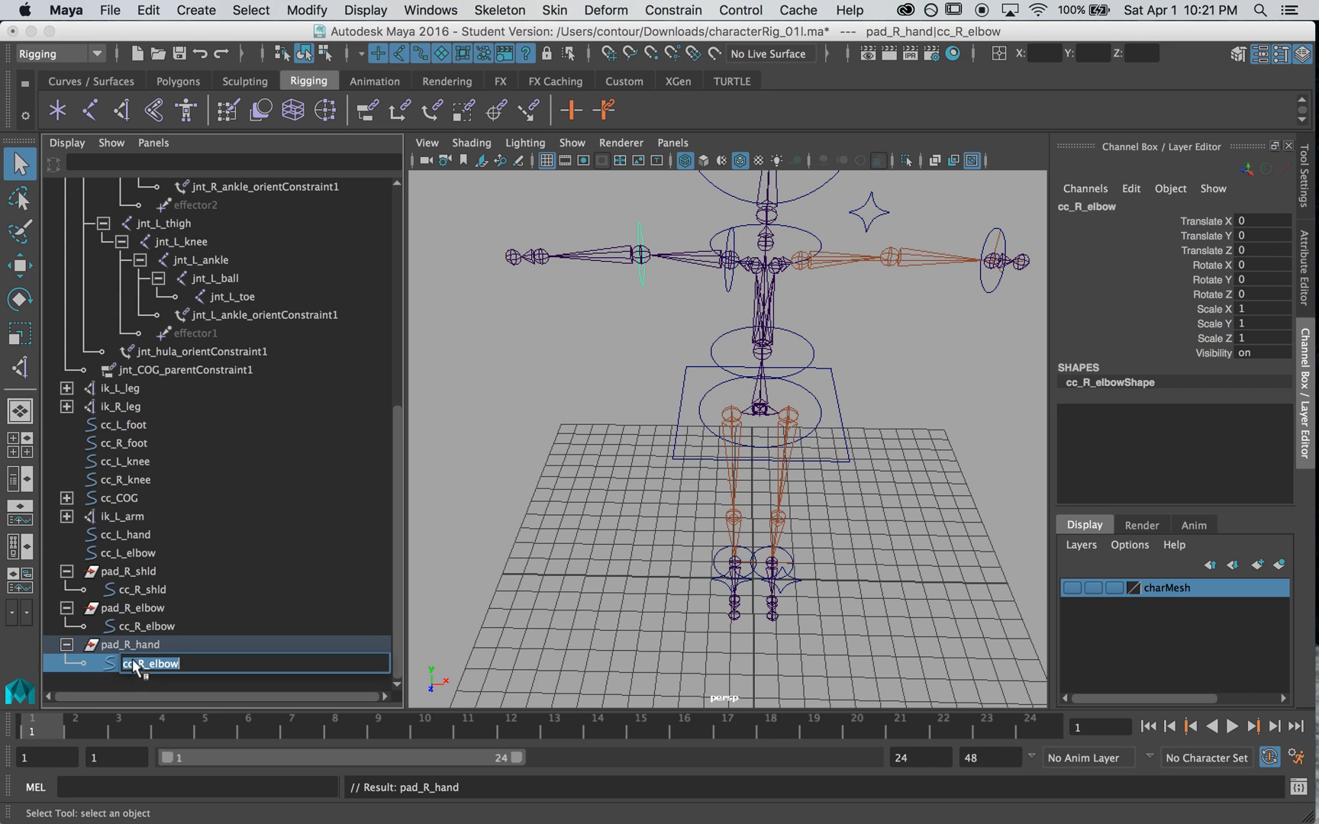
{"action": "left_click", "coordinate": [178, 664]}
{"action": "type", "text": "hand"}
{"action": "key", "text": "Return"}
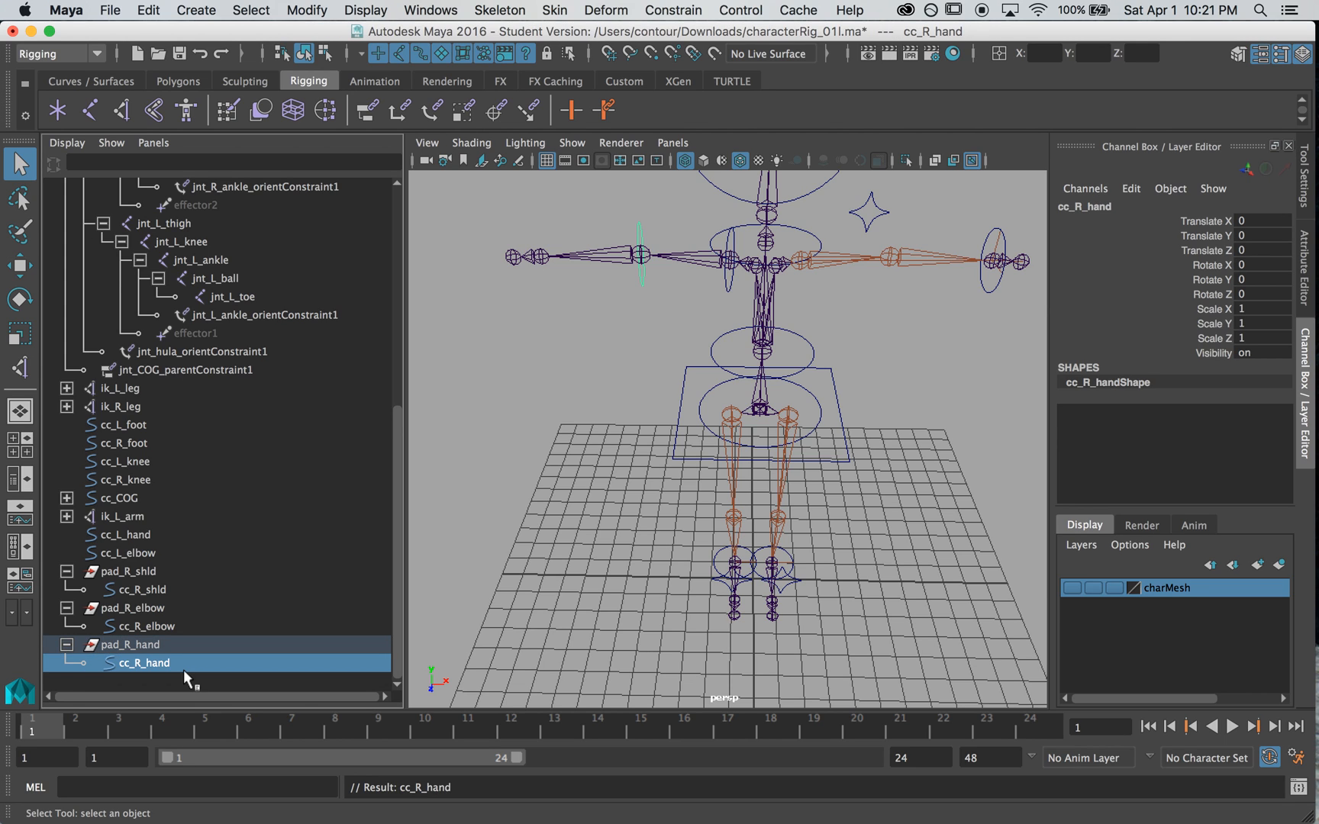
Snap the pad_R_hand group to jnt_R_wrist with a parent constraint.
{"action": "left_click", "coordinate": [168, 644]}
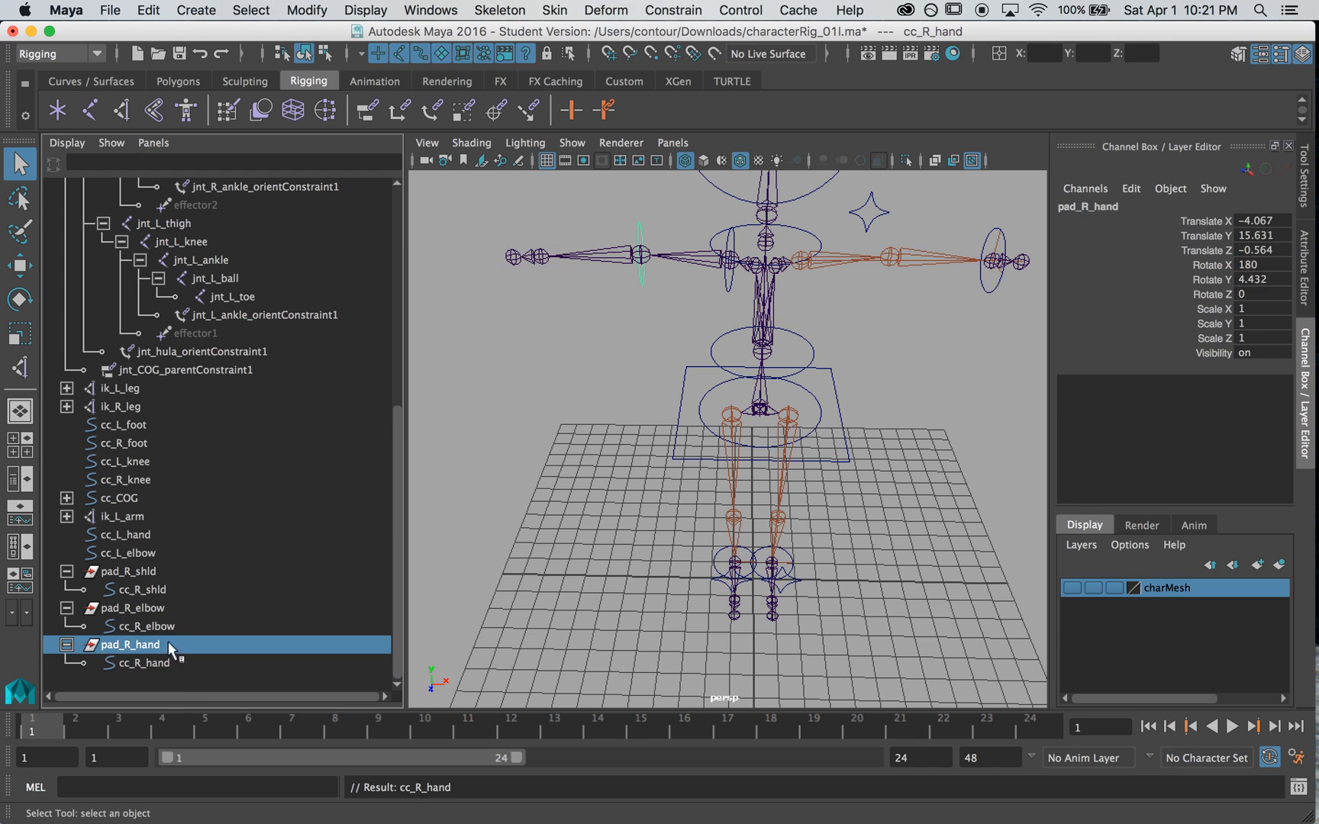
{"action": "left_click", "coordinate": [539, 259]}
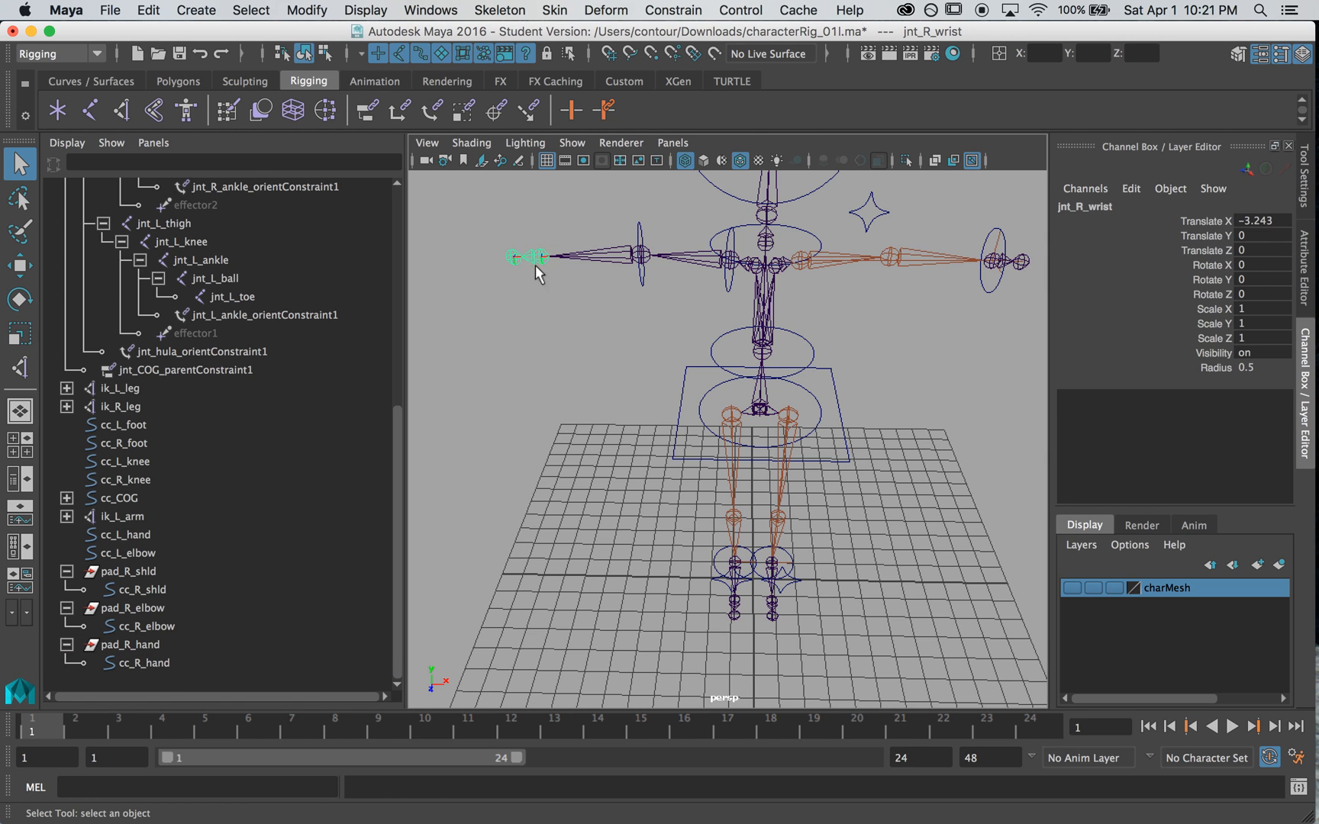
{"action": "left_click", "coordinate": [164, 644], "text": "ctrl"}
{"action": "left_click", "coordinate": [655, 9]}
{"action": "left_click", "coordinate": [666, 61]}
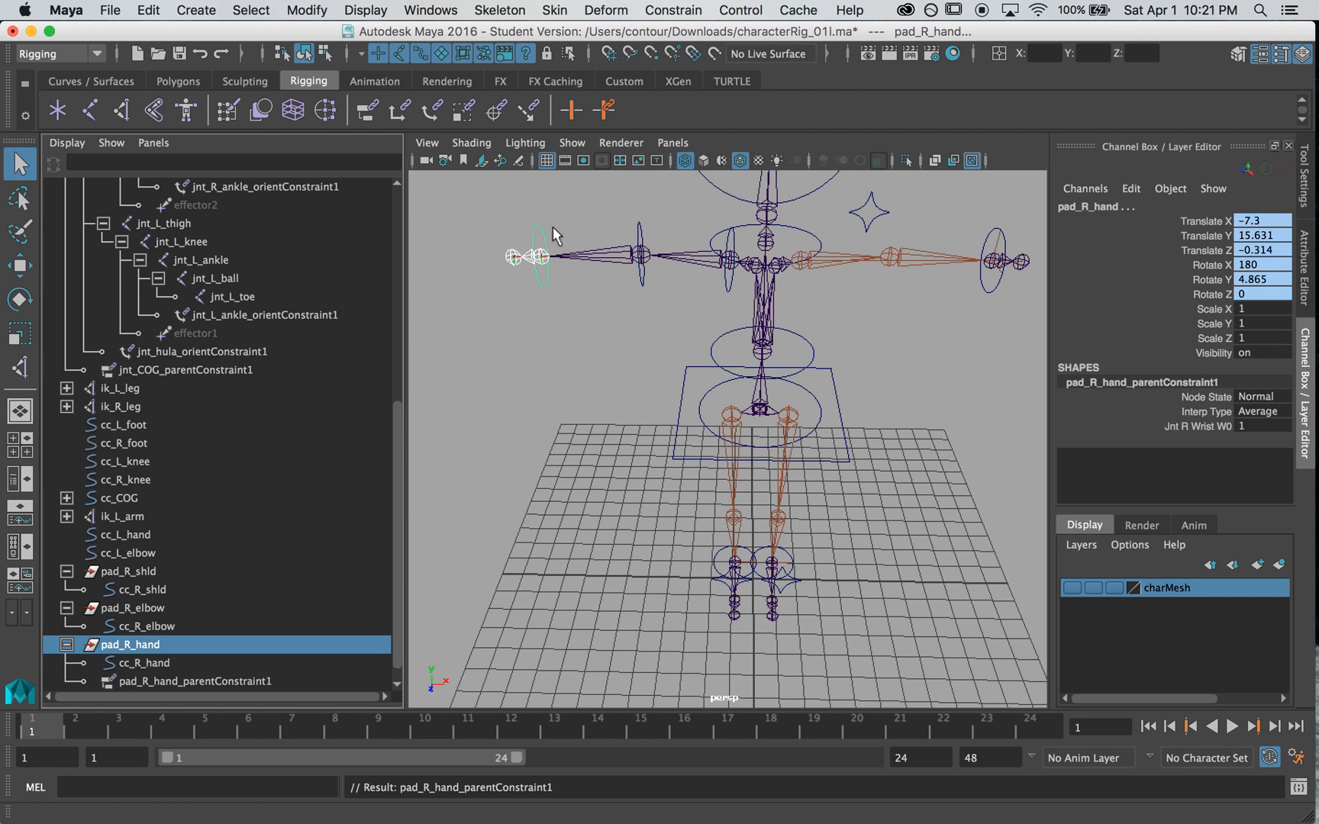
Delete the parent constraint from pad_R_hand and select the cc_R_hand circle at the right wrist.
{"action": "left_click", "coordinate": [138, 681]}
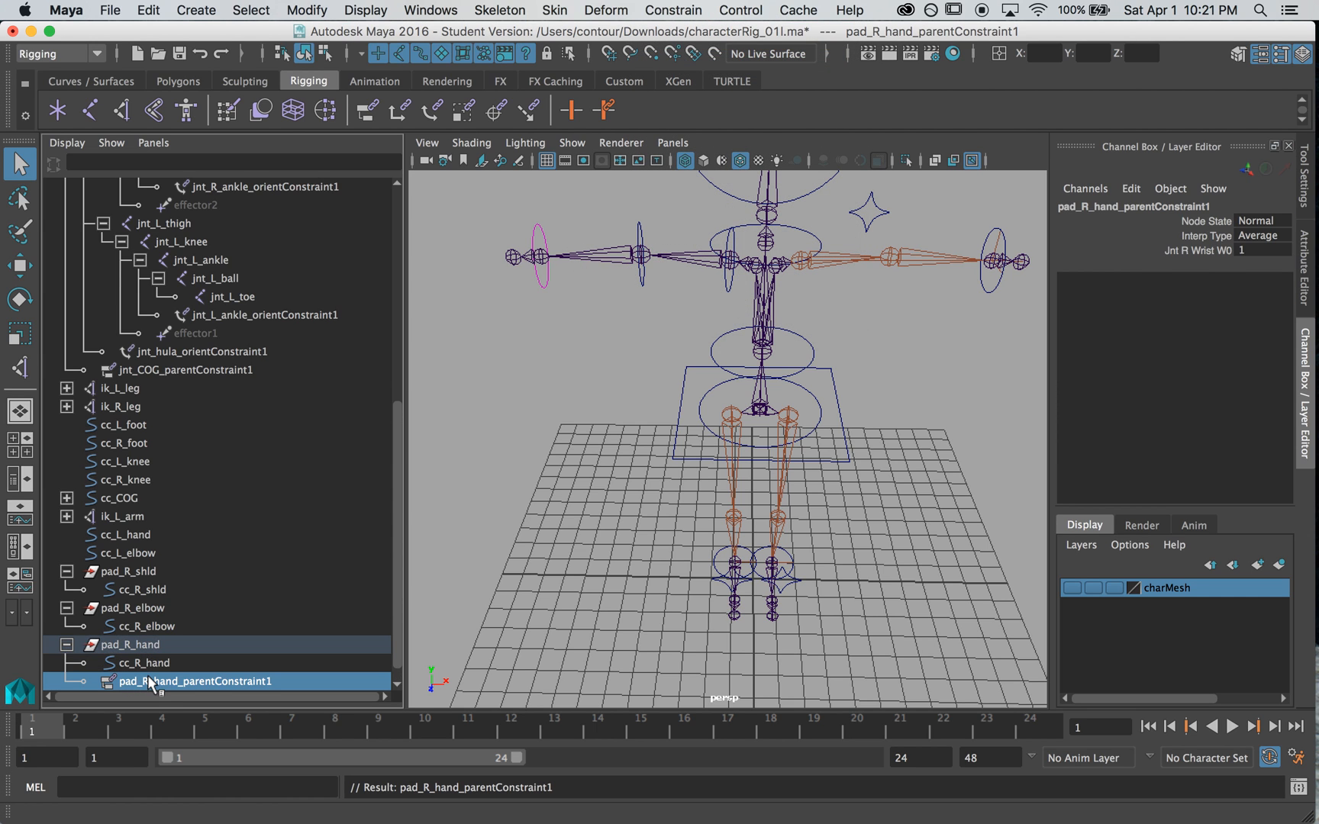
{"action": "key", "text": "Delete"}
{"action": "left_click", "coordinate": [159, 644]}
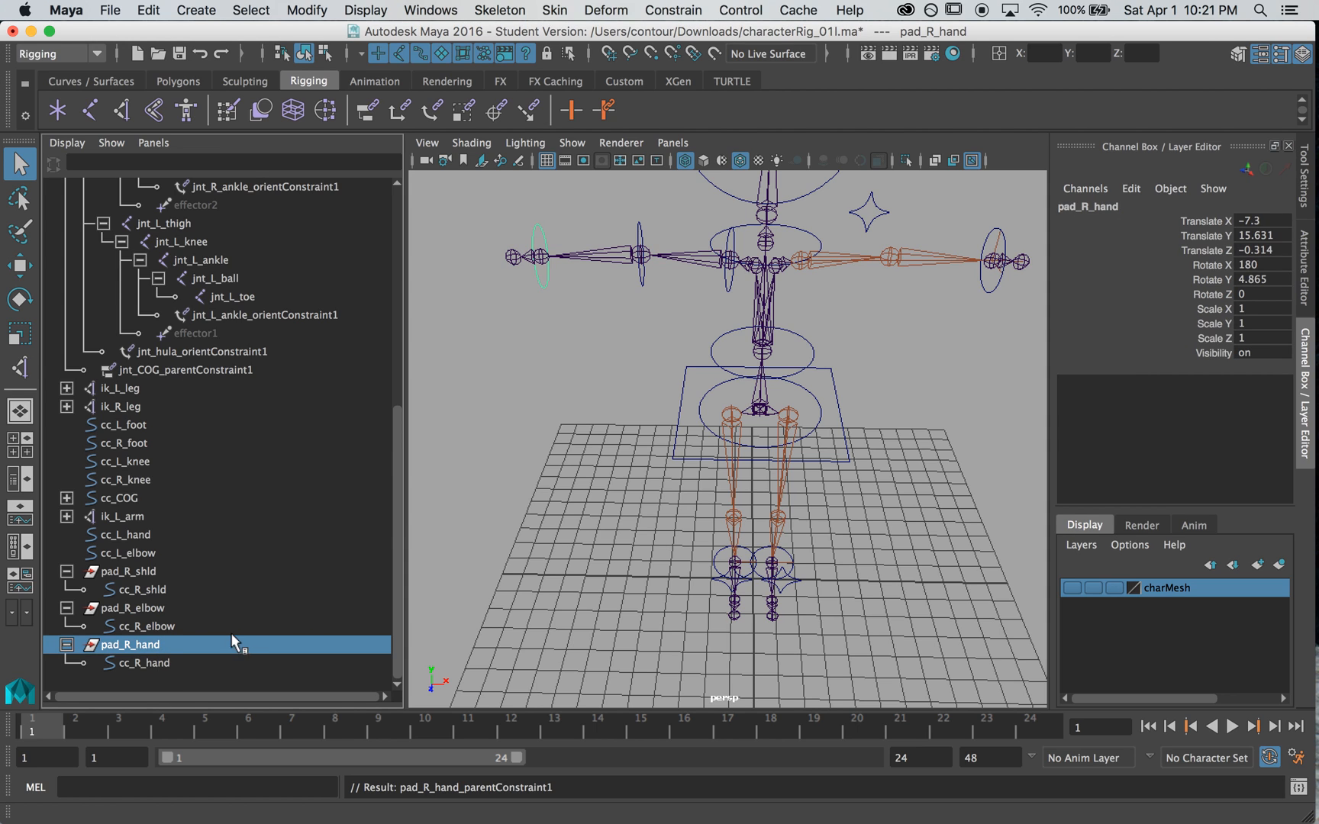
{"action": "left_click", "coordinate": [550, 282]}
{"action": "left_click", "coordinate": [555, 287]}
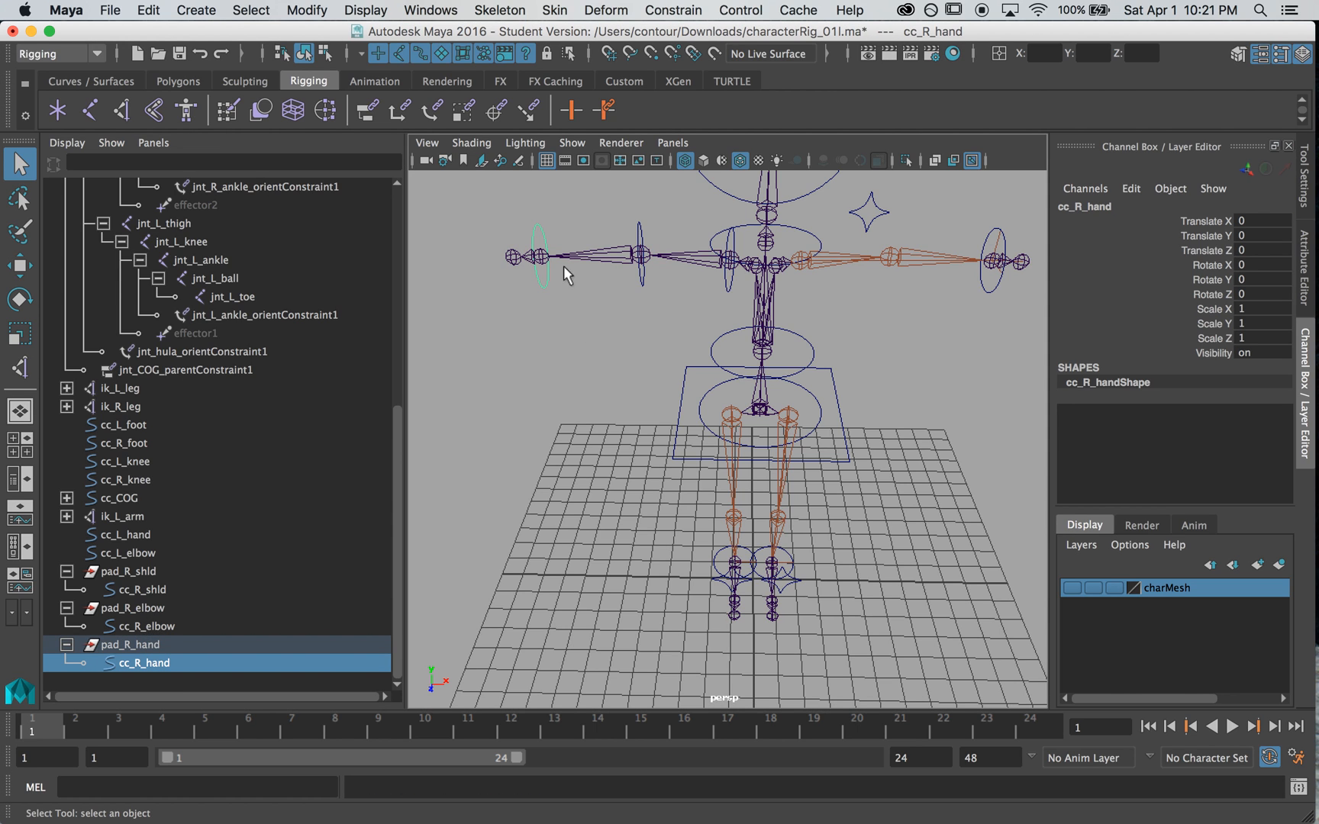
Orient-constrain the jnt_R_wrist joint to the cc_R_hand control.
{"action": "left_click", "coordinate": [543, 259]}
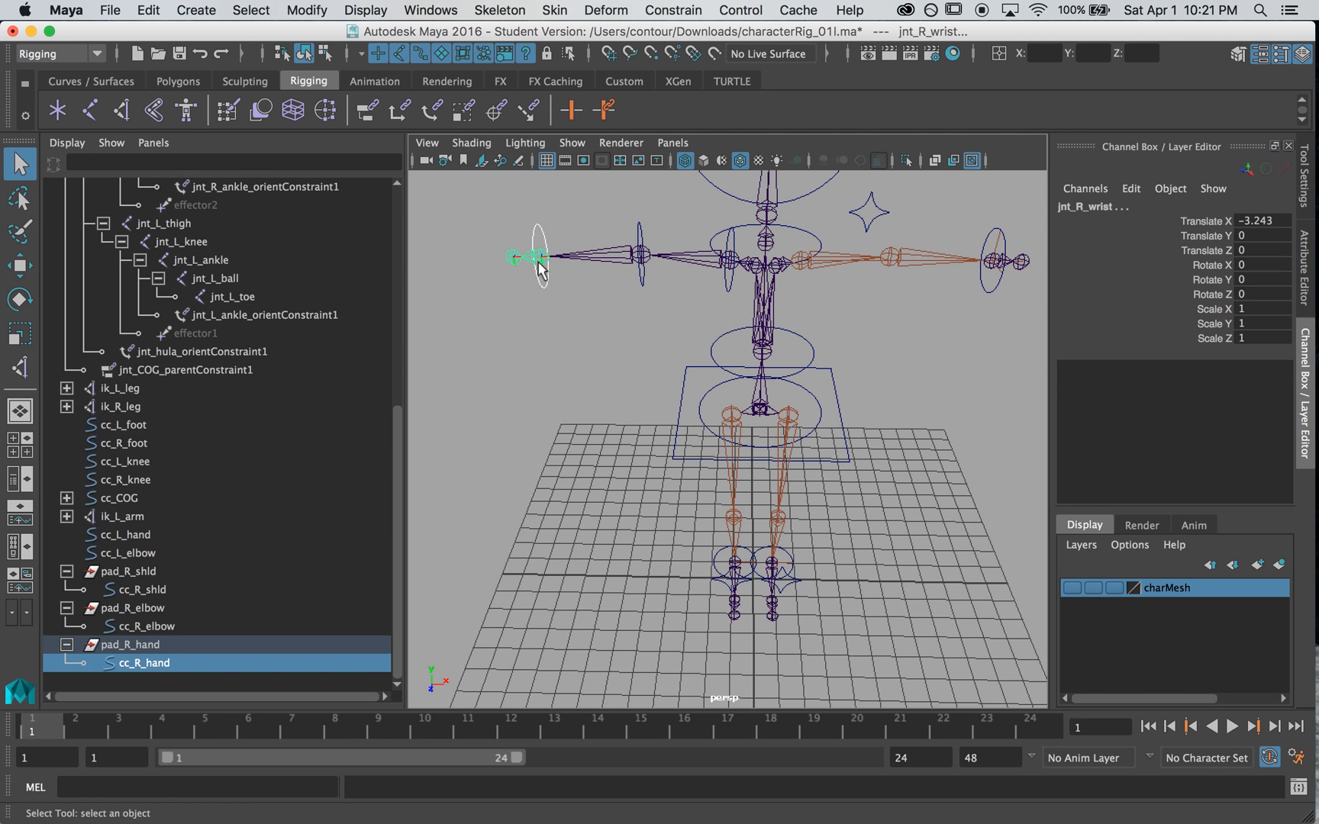
{"action": "left_click", "coordinate": [673, 10]}
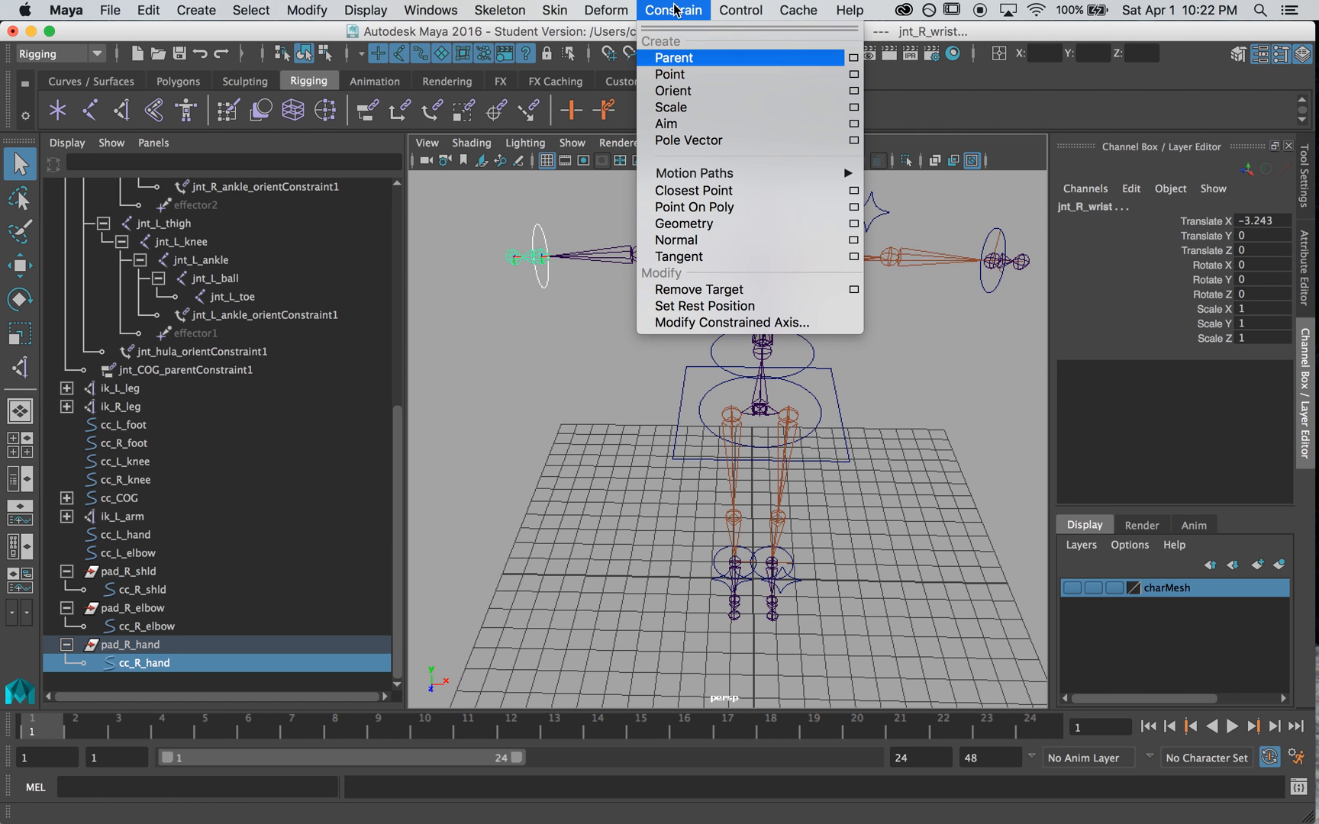
{"action": "left_click", "coordinate": [675, 91]}
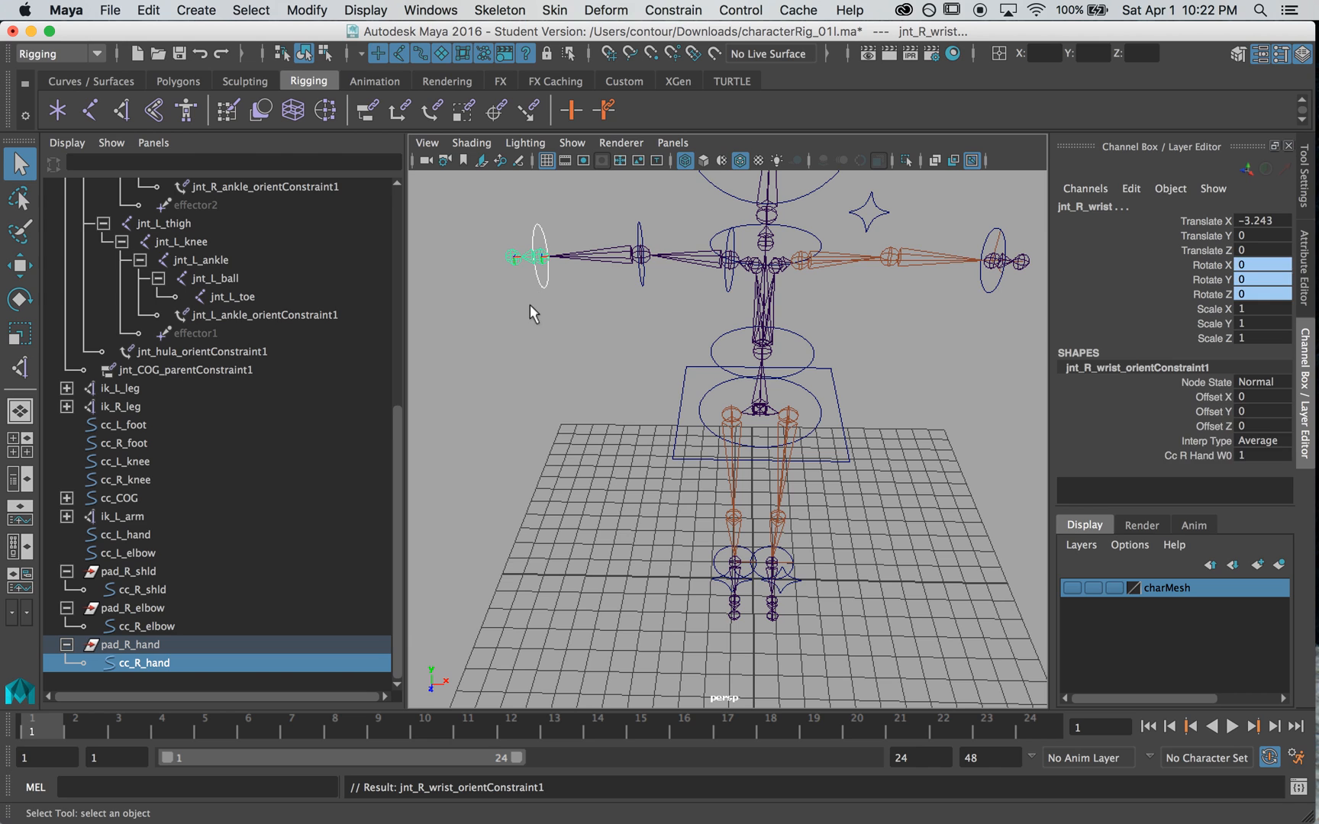
Orient-constrain jnt_R_elbow to cc_R_elbow and jnt_R_shld to cc_R_shld.
{"action": "left_click_drag", "start_coordinate": [663, 294], "coordinate": [617, 269]}
{"action": "left_click", "coordinate": [617, 269], "text": "shift"}
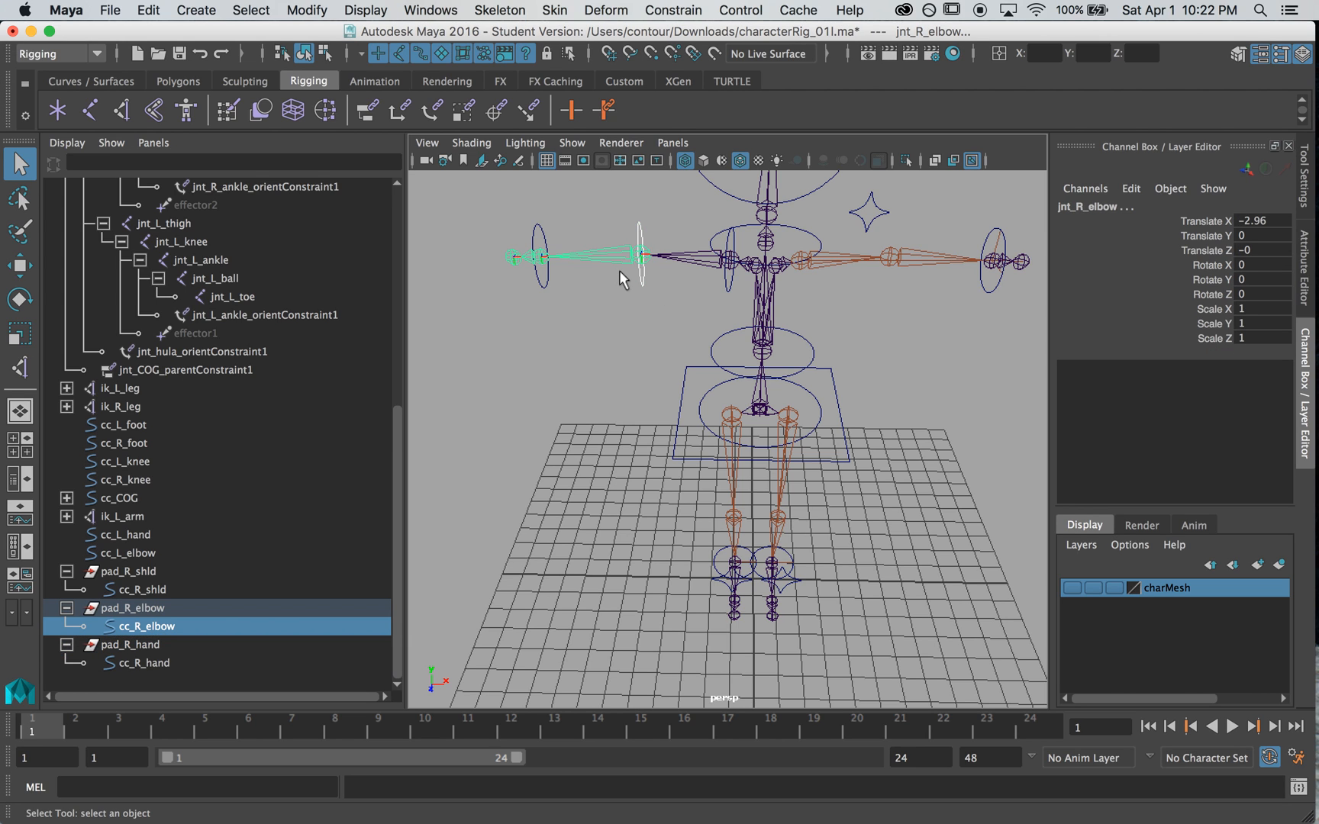
{"action": "key", "text": "g"}
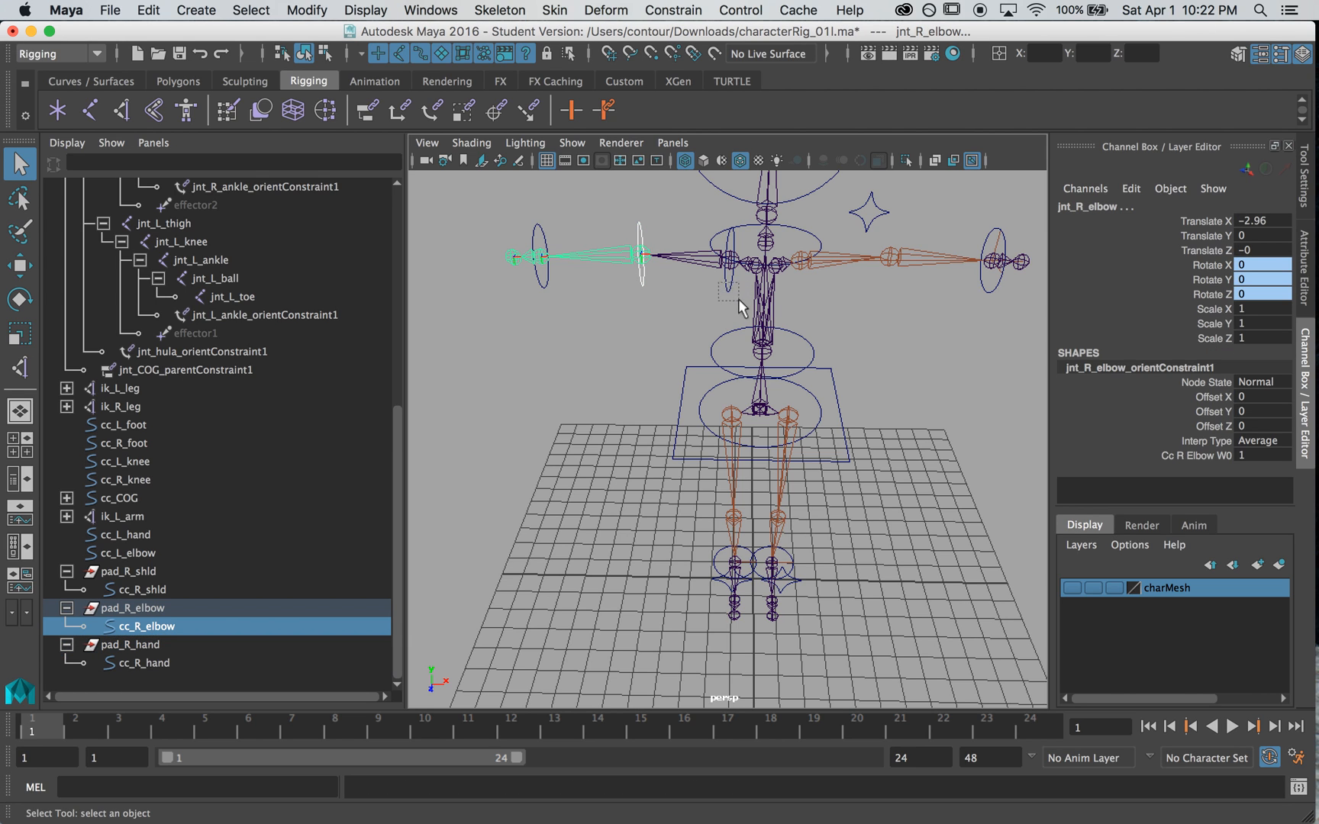
{"action": "left_click_drag", "start_coordinate": [739, 307], "coordinate": [694, 256]}
{"action": "left_click", "coordinate": [693, 262], "text": "shift"}
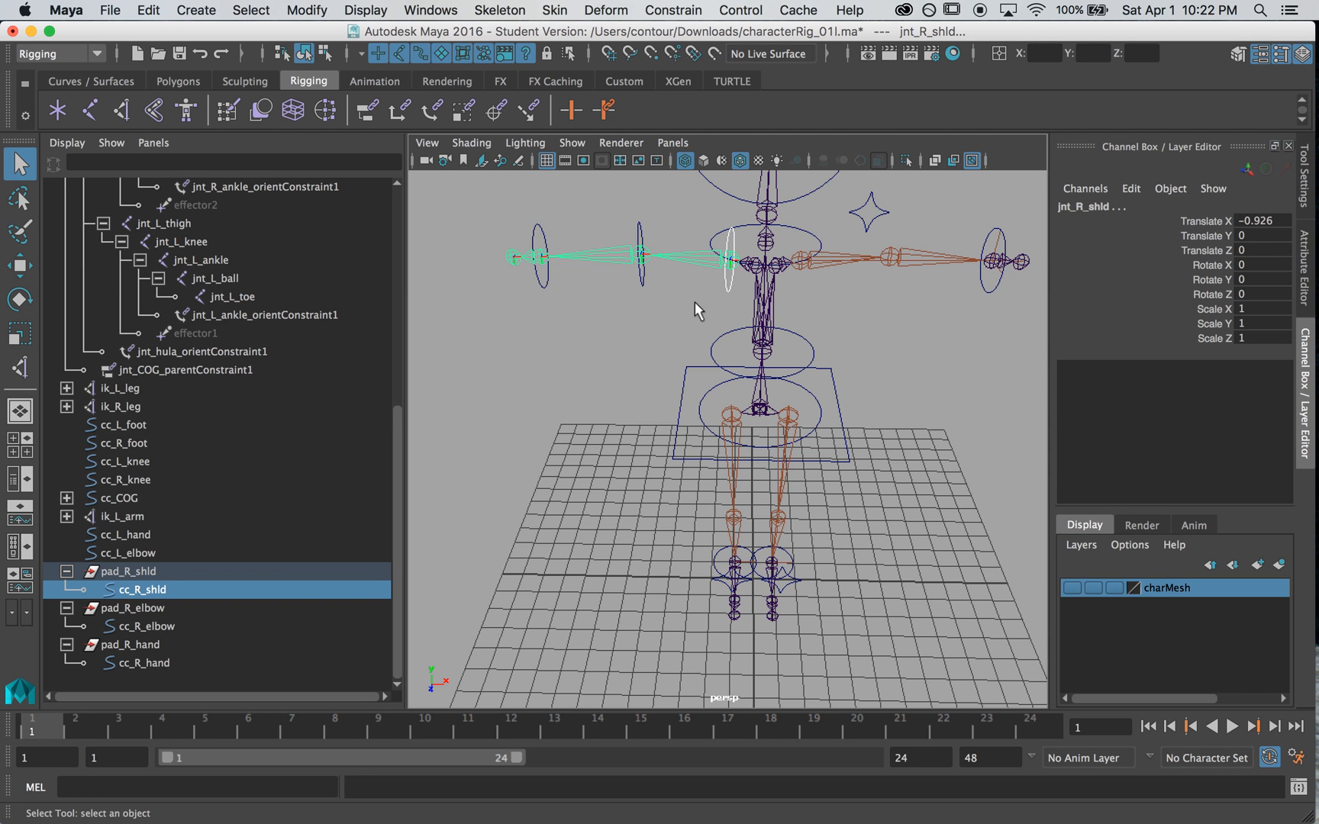
{"action": "key", "text": "g"}
Test-rotate the cc_R_hand and cc_R_elbow controls to check that their joints follow, and undo the rotations.
{"action": "left_click", "coordinate": [690, 298]}
{"action": "left_click_drag", "start_coordinate": [683, 290], "coordinate": [629, 299], "text": "alt"}
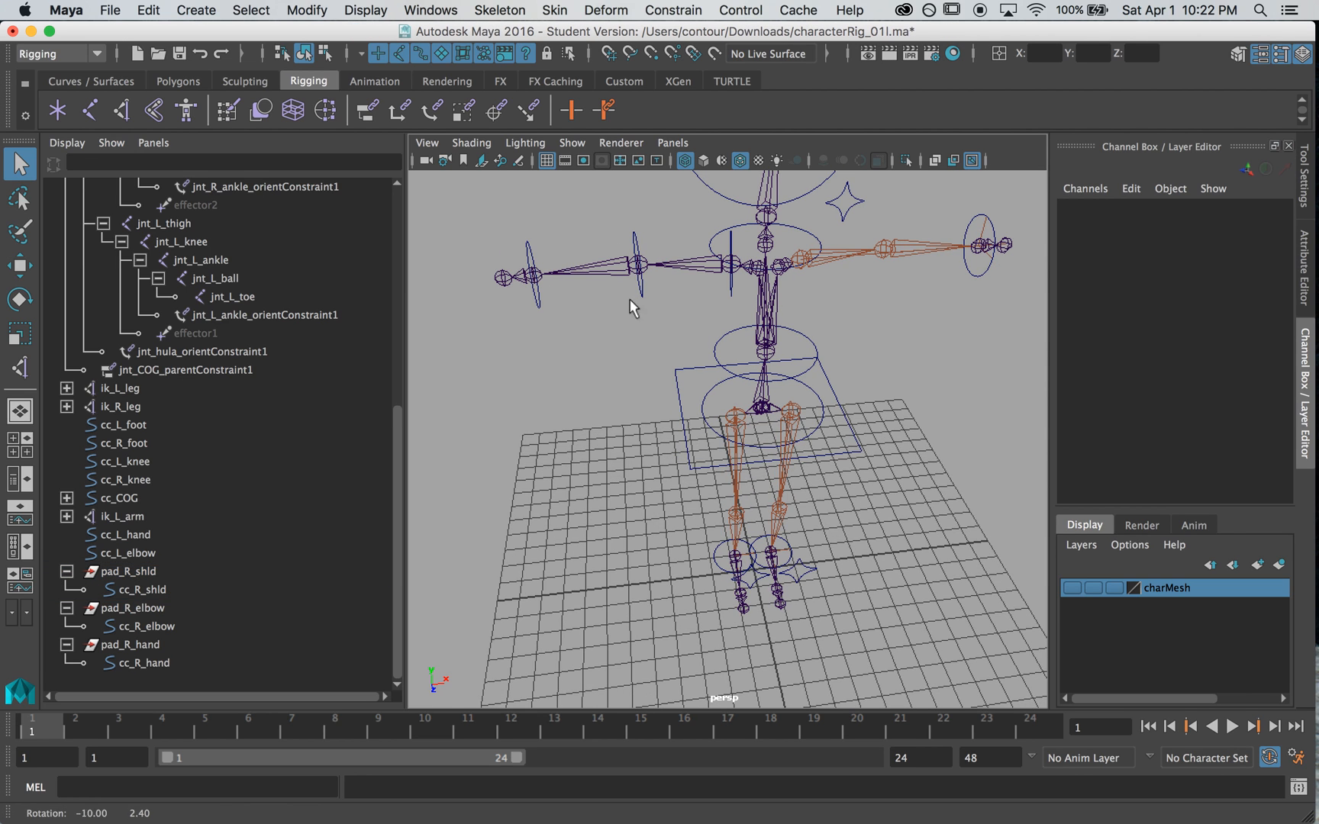
{"action": "left_click", "coordinate": [537, 305]}
{"action": "key", "text": "e"}
{"action": "left_click_drag", "start_coordinate": [534, 274], "coordinate": [557, 249]}
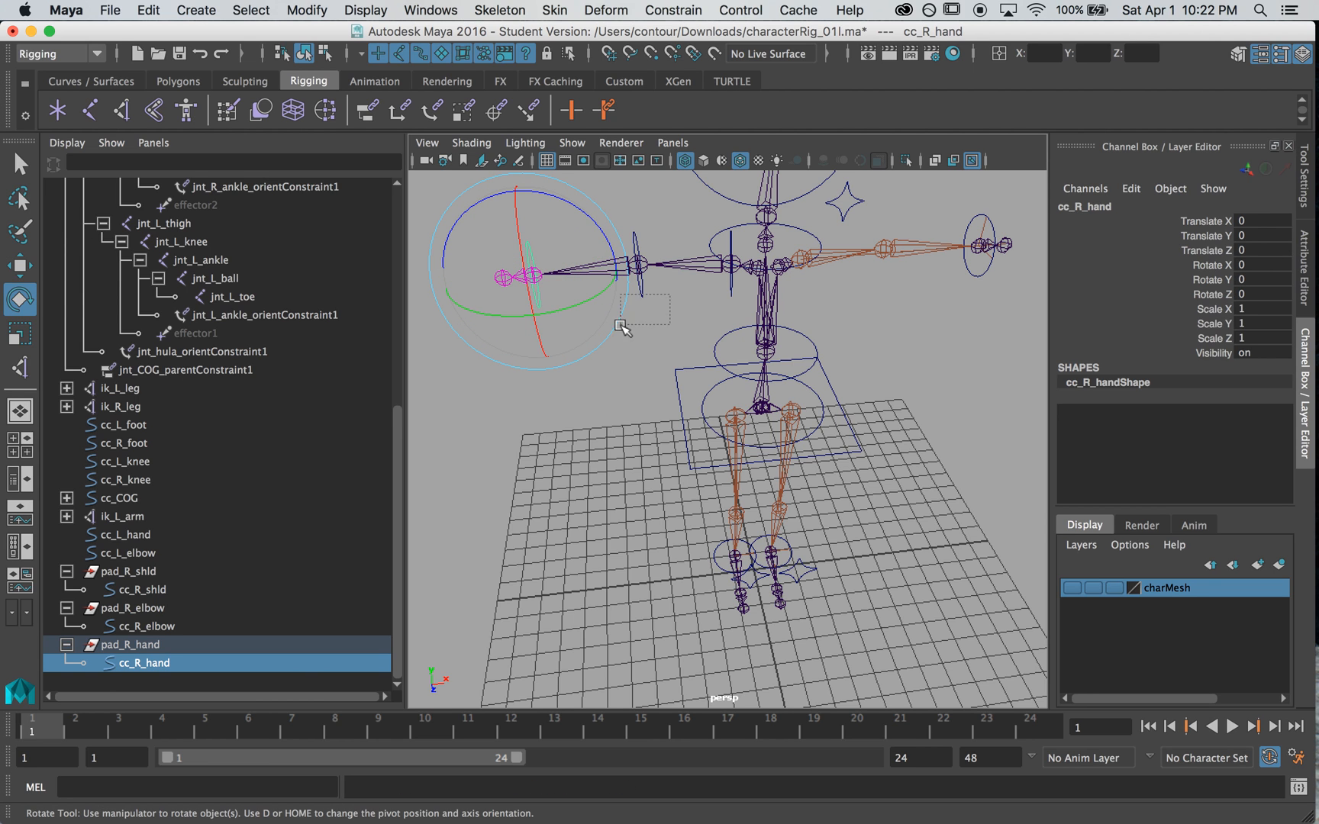
{"action": "left_click", "coordinate": [640, 292]}
{"action": "left_click_drag", "start_coordinate": [588, 317], "coordinate": [621, 238]}
{"action": "key", "text": "super+z"}
{"action": "key", "text": "super+z"}
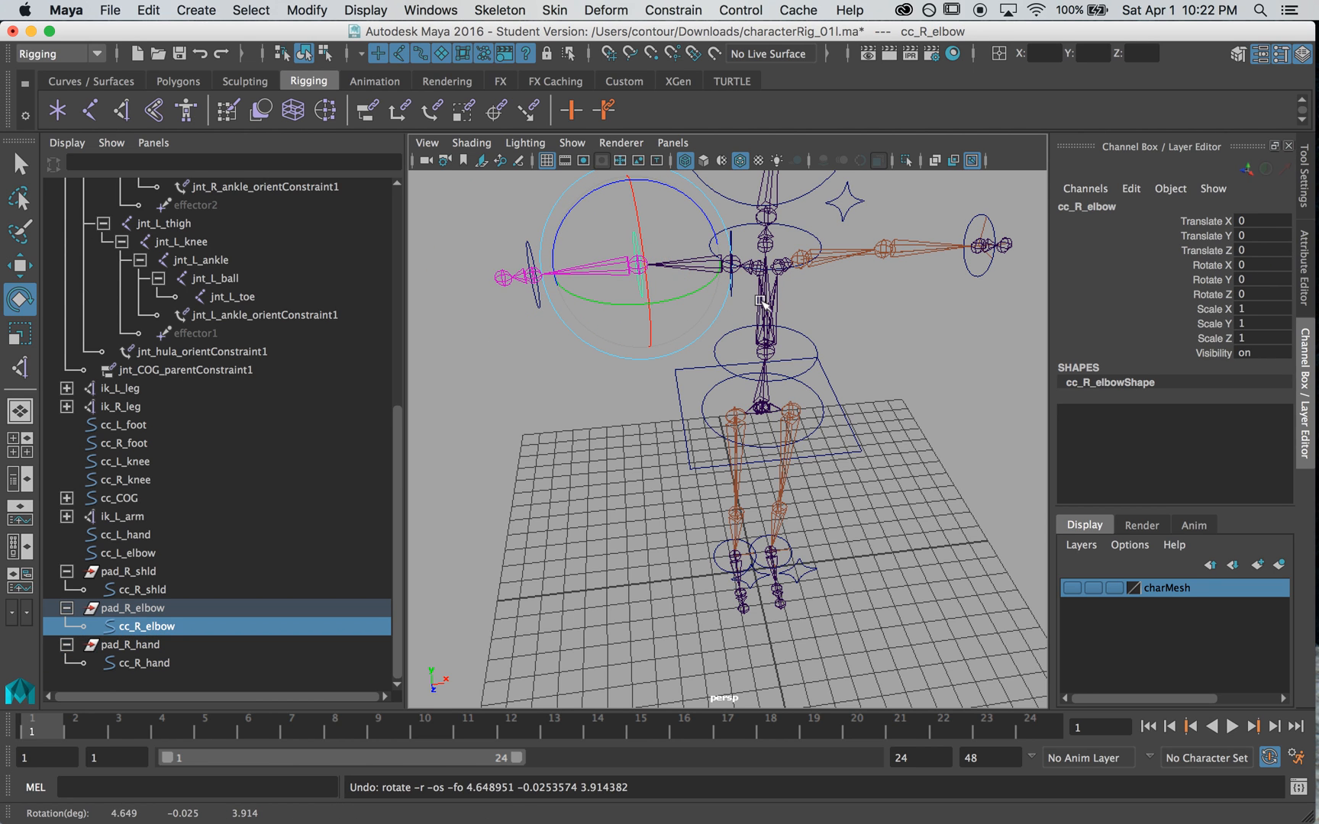
Test-rotate the right shoulder control, undo the rotation and clear the selection.
{"action": "left_click_drag", "start_coordinate": [743, 283], "coordinate": [703, 304]}
{"action": "left_click_drag", "start_coordinate": [681, 243], "coordinate": [642, 271]}
{"action": "key", "text": "super+z"}
{"action": "left_click", "coordinate": [607, 426]}
{"action": "left_click_drag", "start_coordinate": [607, 426], "coordinate": [574, 418], "text": "alt"}
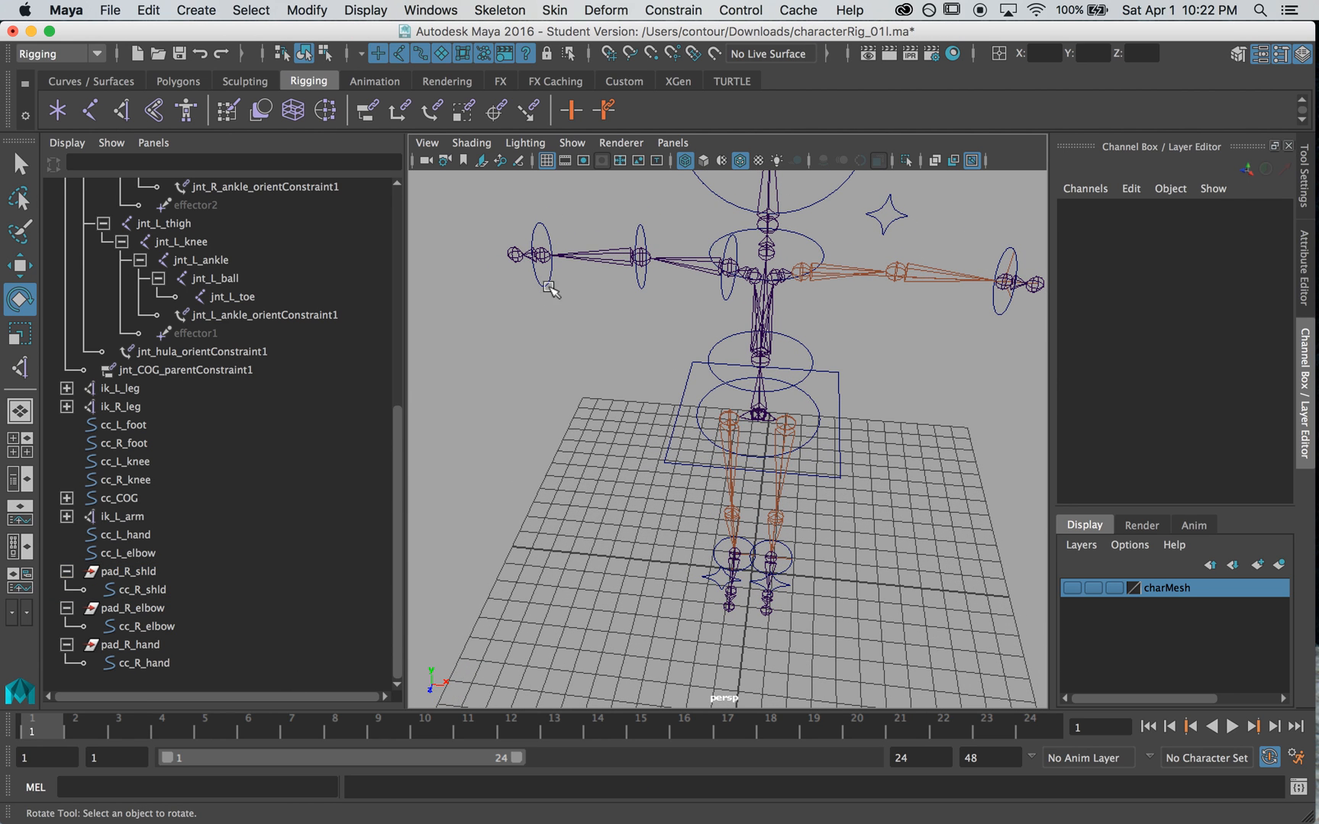
Parent the pad_R_hand group under the cc_R_elbow control.
{"action": "left_click", "coordinate": [132, 646]}
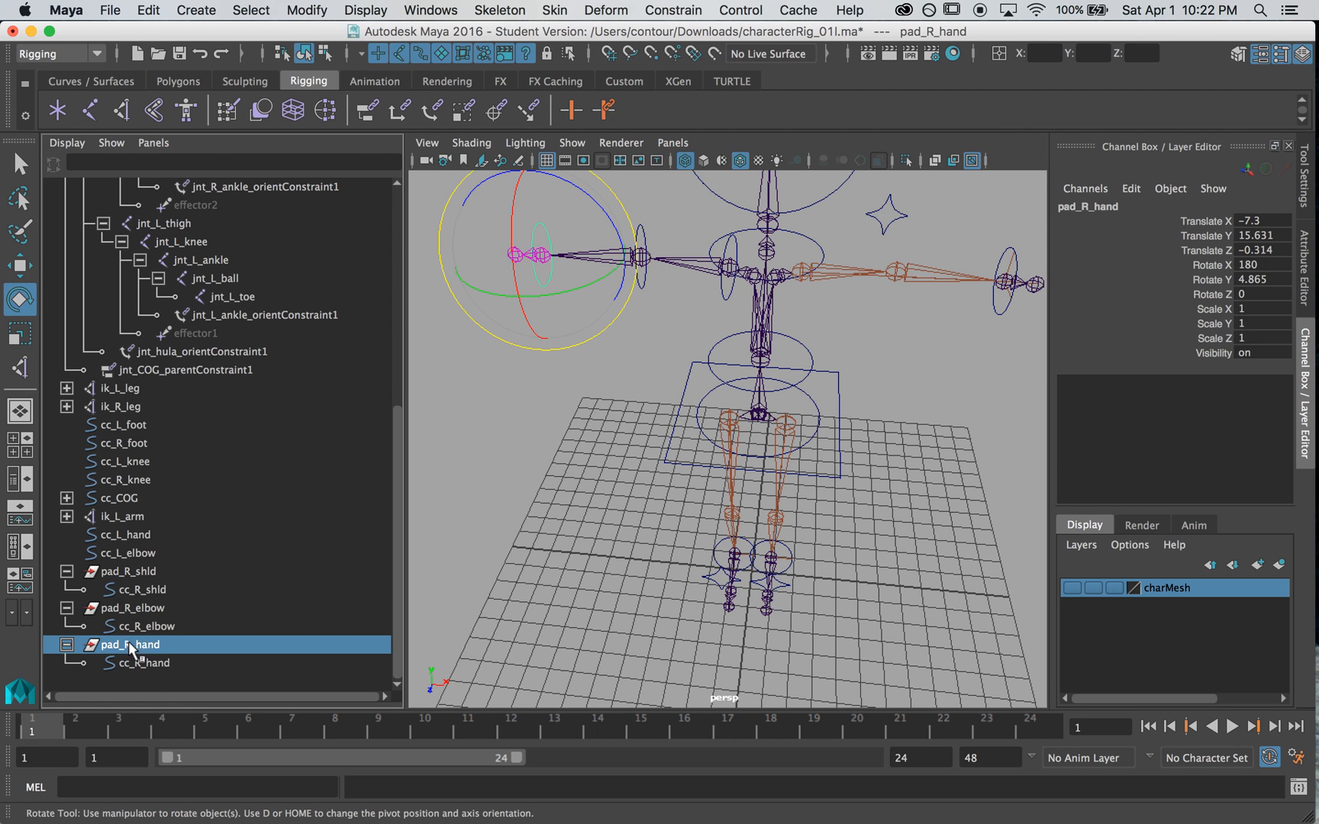
{"action": "left_click", "coordinate": [149, 627], "text": "ctrl"}
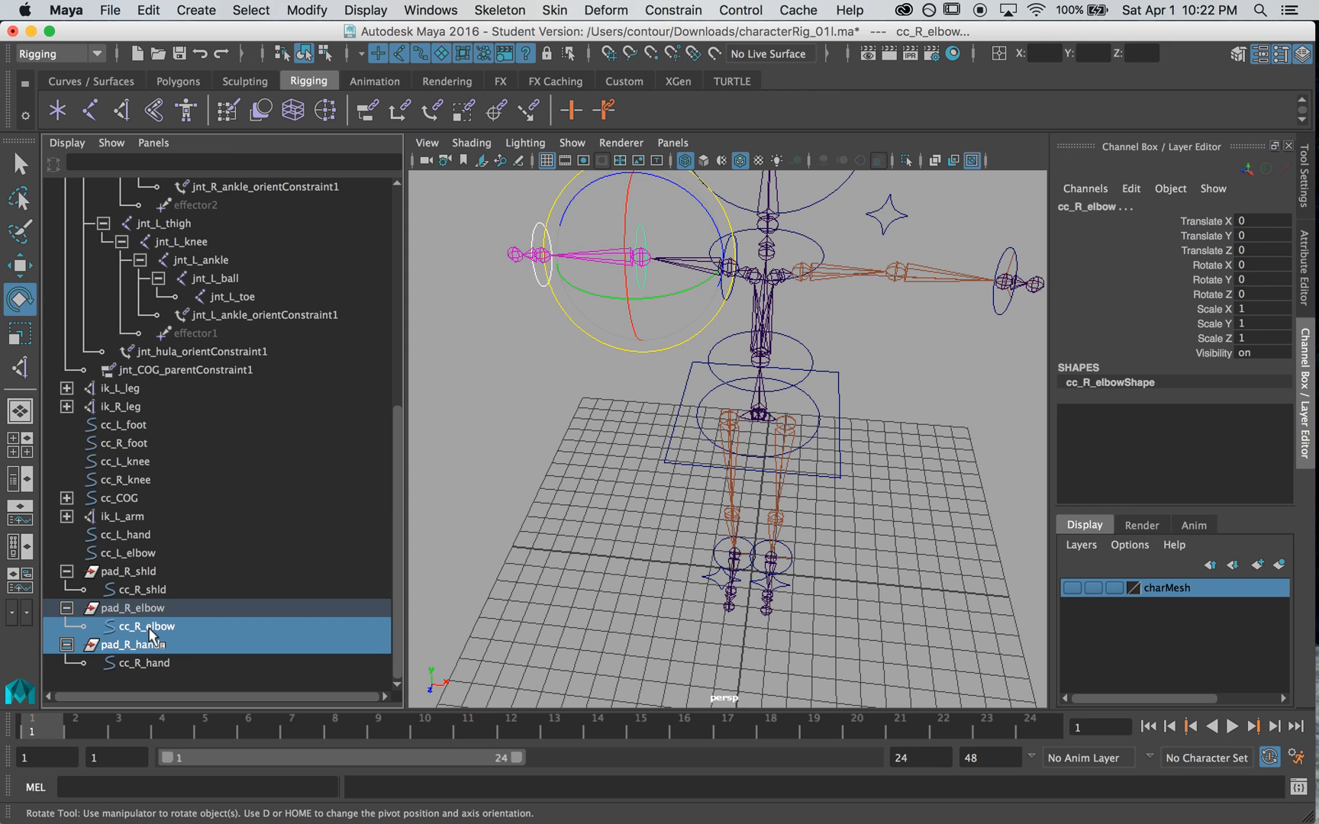
{"action": "key", "text": "p"}
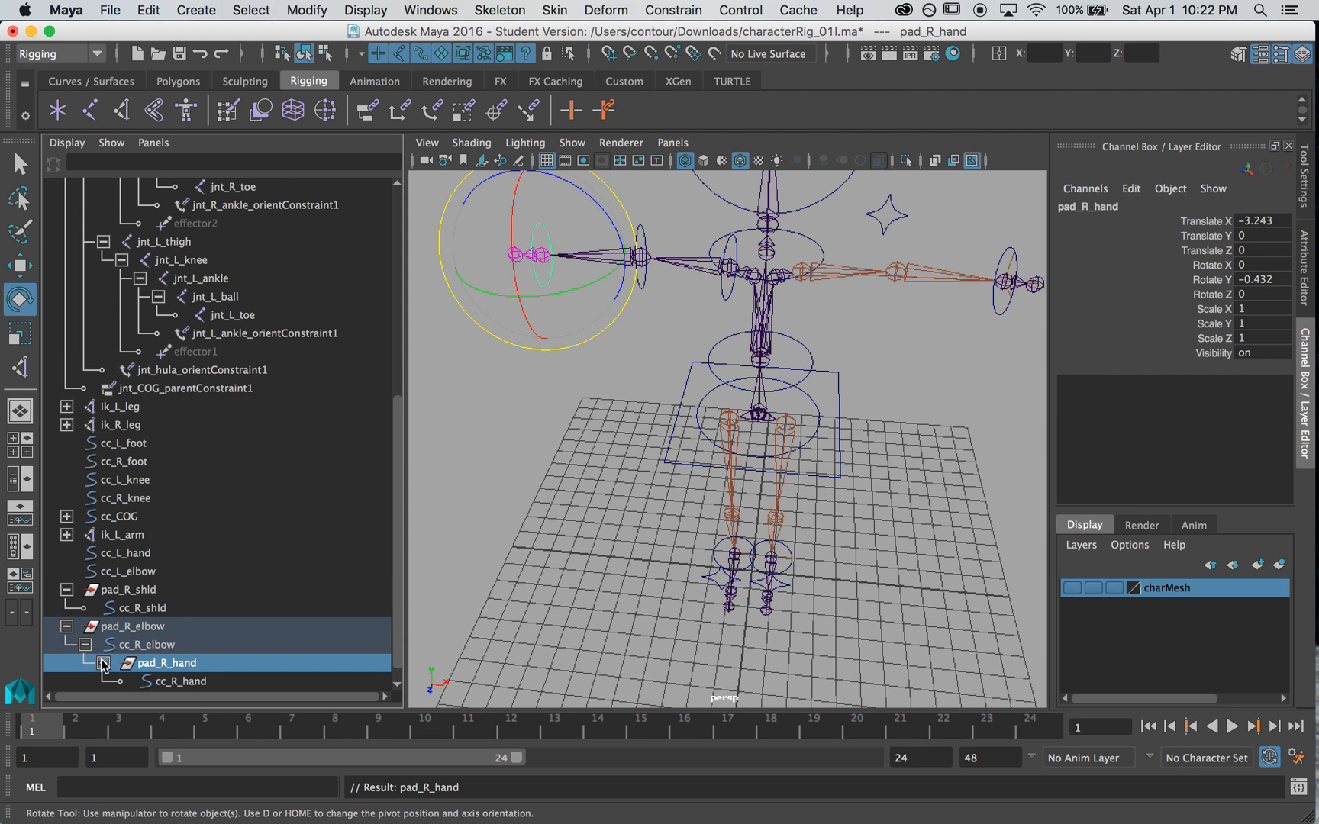
{"action": "left_click", "coordinate": [106, 663]}
Parent the pad_R_elbow group under the cc_R_shld control.
{"action": "left_click", "coordinate": [145, 609]}
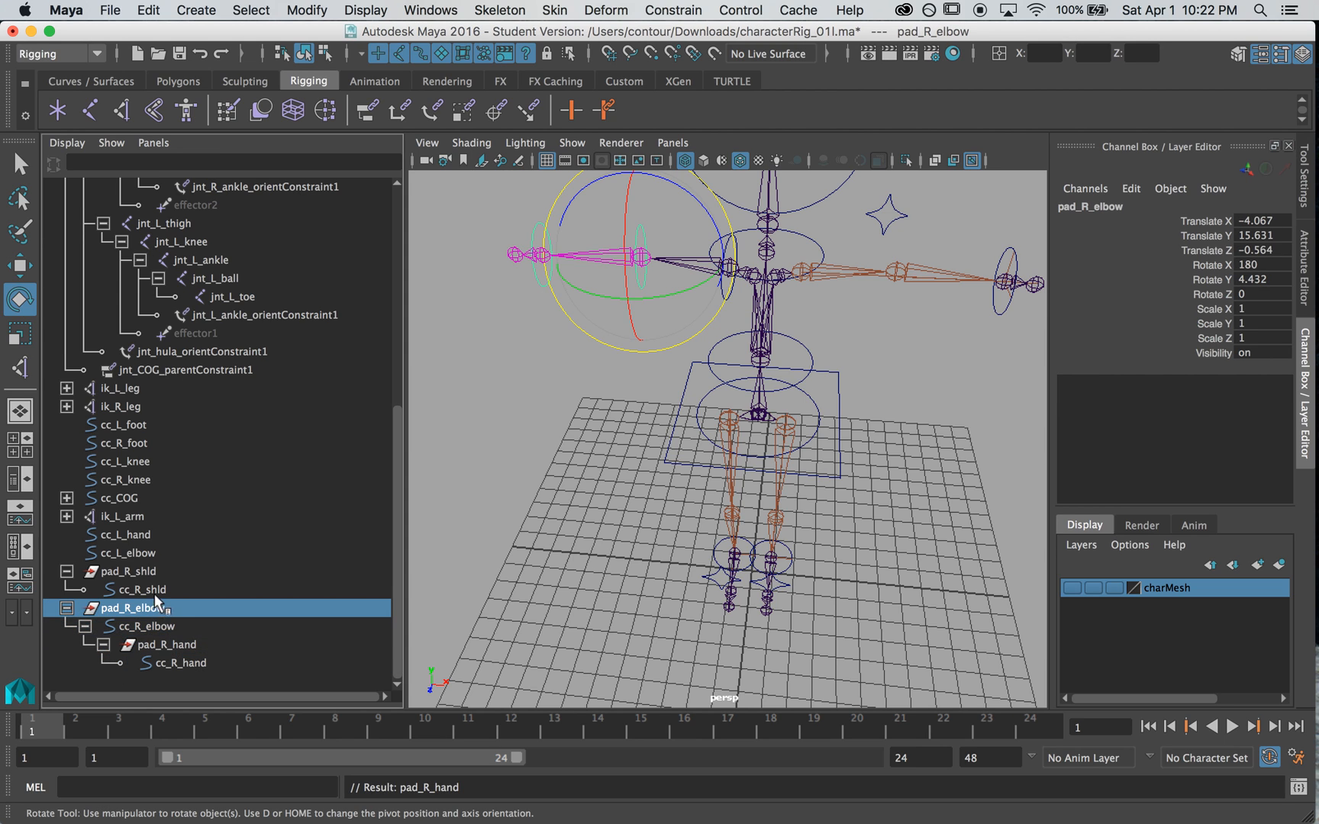
{"action": "left_click", "coordinate": [149, 590], "text": "ctrl"}
{"action": "key", "text": "p"}
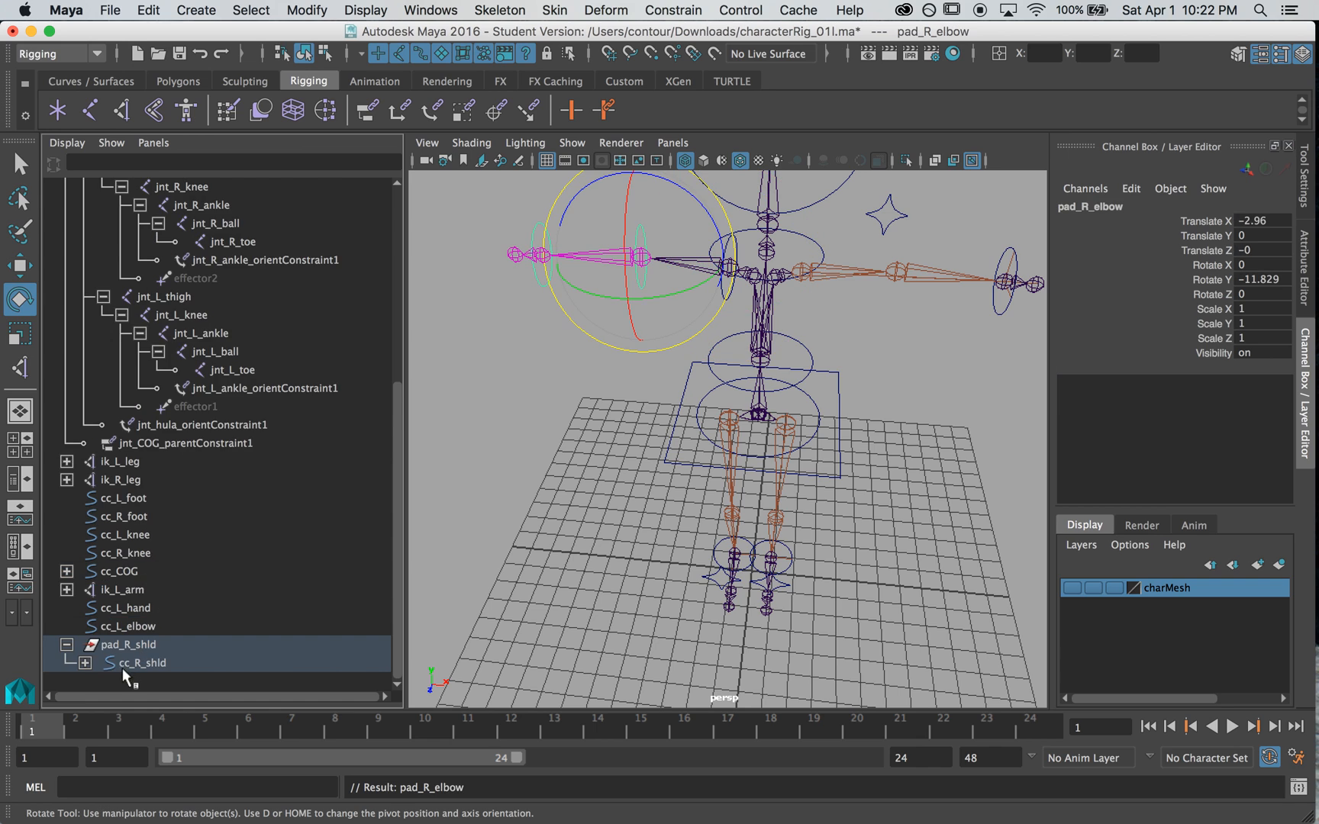
Parent the pad_R_shld group under the cc_spine control and clear the selection.
{"action": "left_click", "coordinate": [122, 645]}
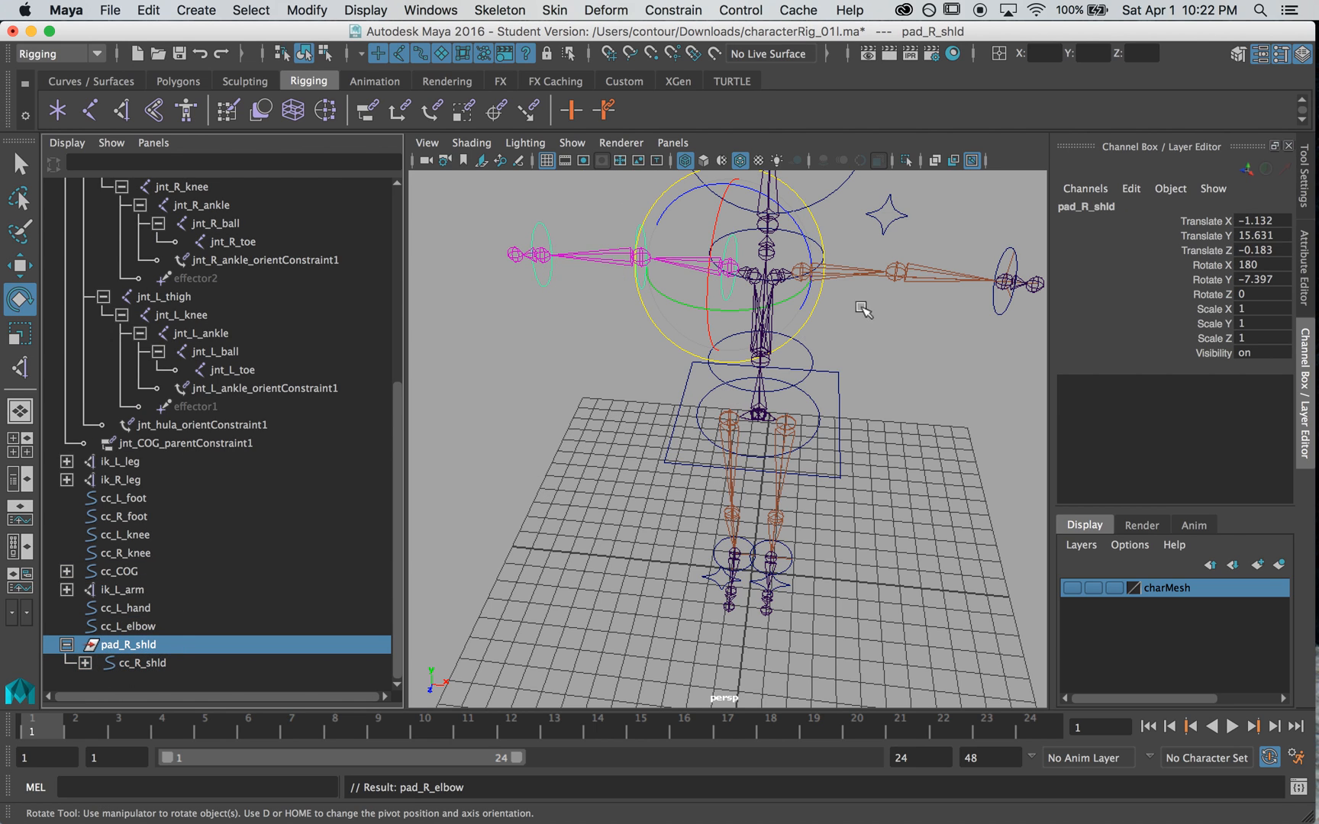
{"action": "key", "text": "q"}
{"action": "left_click", "coordinate": [796, 361]}
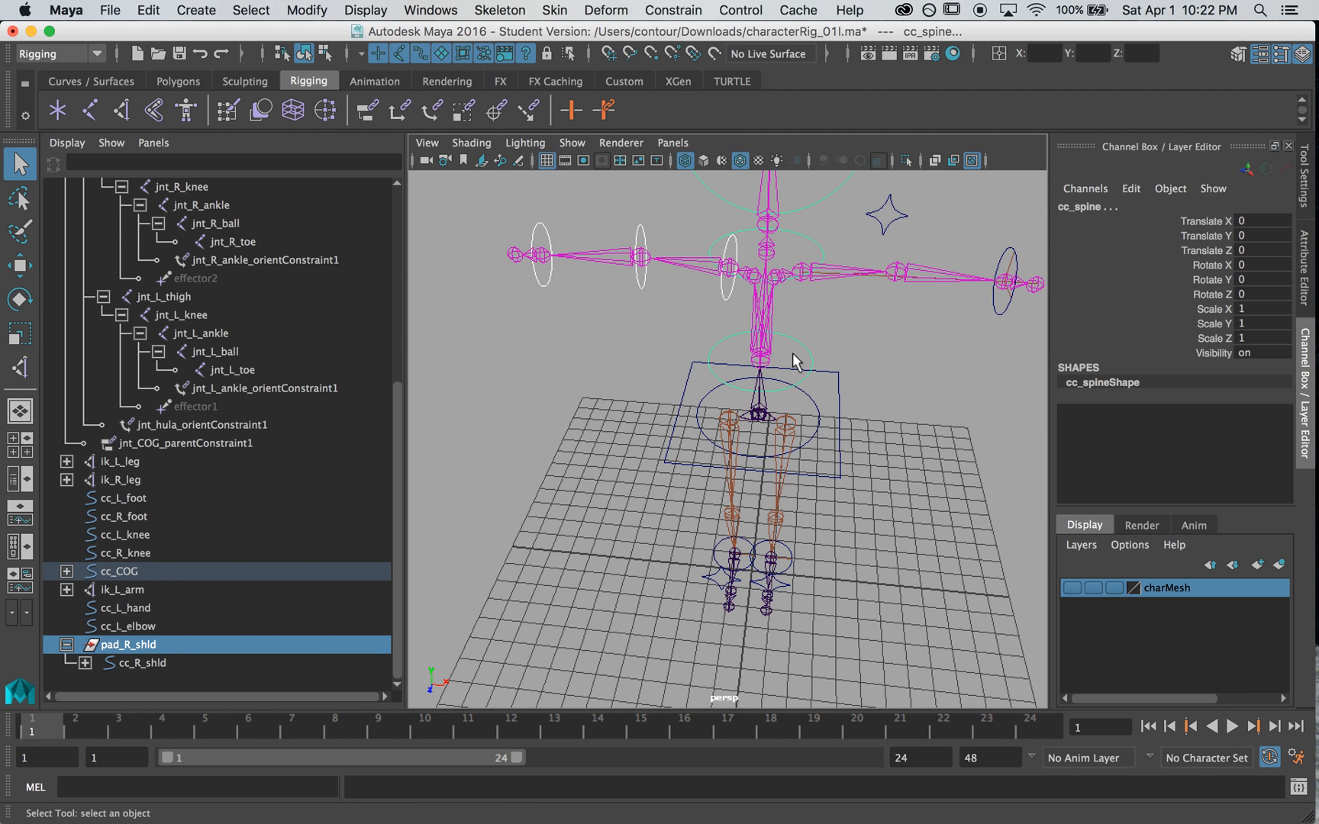
{"action": "key", "text": "p"}
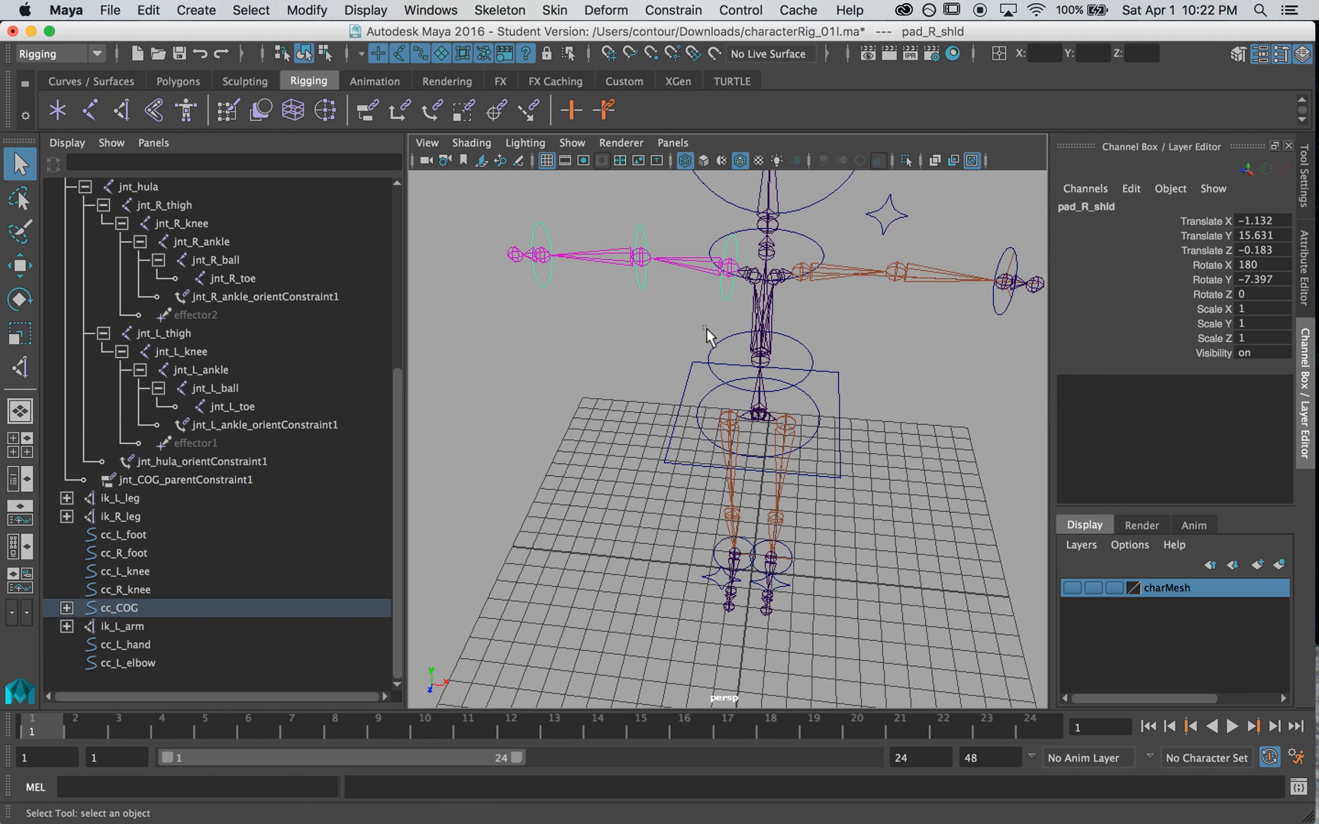
{"action": "left_click", "coordinate": [726, 341]}
Test the right arm's control chain by rotating the shoulder, elbow and hand controls together, and undo the rotation.
{"action": "left_click_drag", "start_coordinate": [705, 355], "coordinate": [642, 364], "text": "alt"}
{"action": "key", "text": "e"}
{"action": "mouse_move", "coordinate": [717, 341]}
{"action": "left_mouse_down"}
{"action": "mouse_move", "coordinate": [663, 344]}
{"action": "mouse_move", "coordinate": [687, 336]}
{"action": "mouse_move", "coordinate": [706, 351]}
{"action": "left_mouse_up"}
{"action": "key", "text": "z"}
{"action": "left_click", "coordinate": [723, 365]}
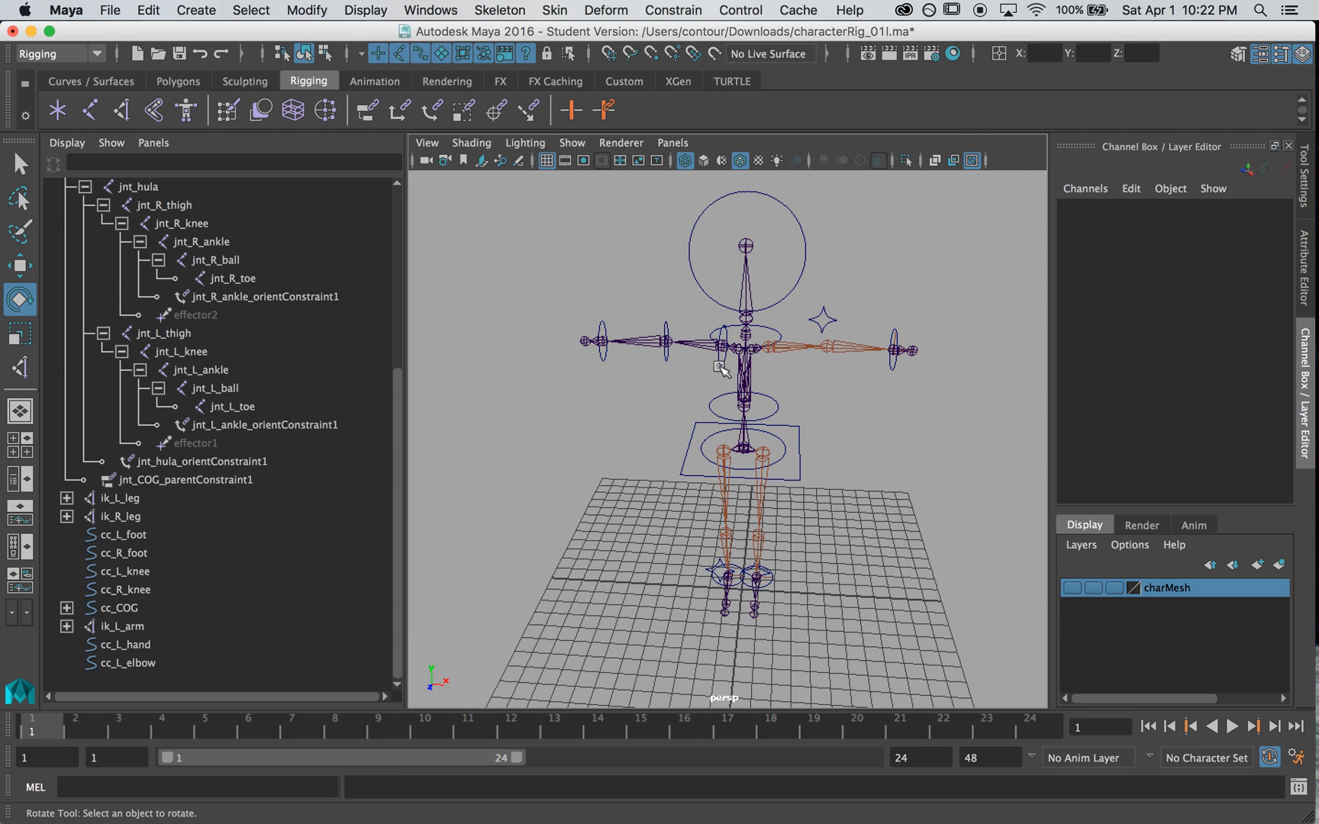
{"action": "left_click", "coordinate": [713, 372]}
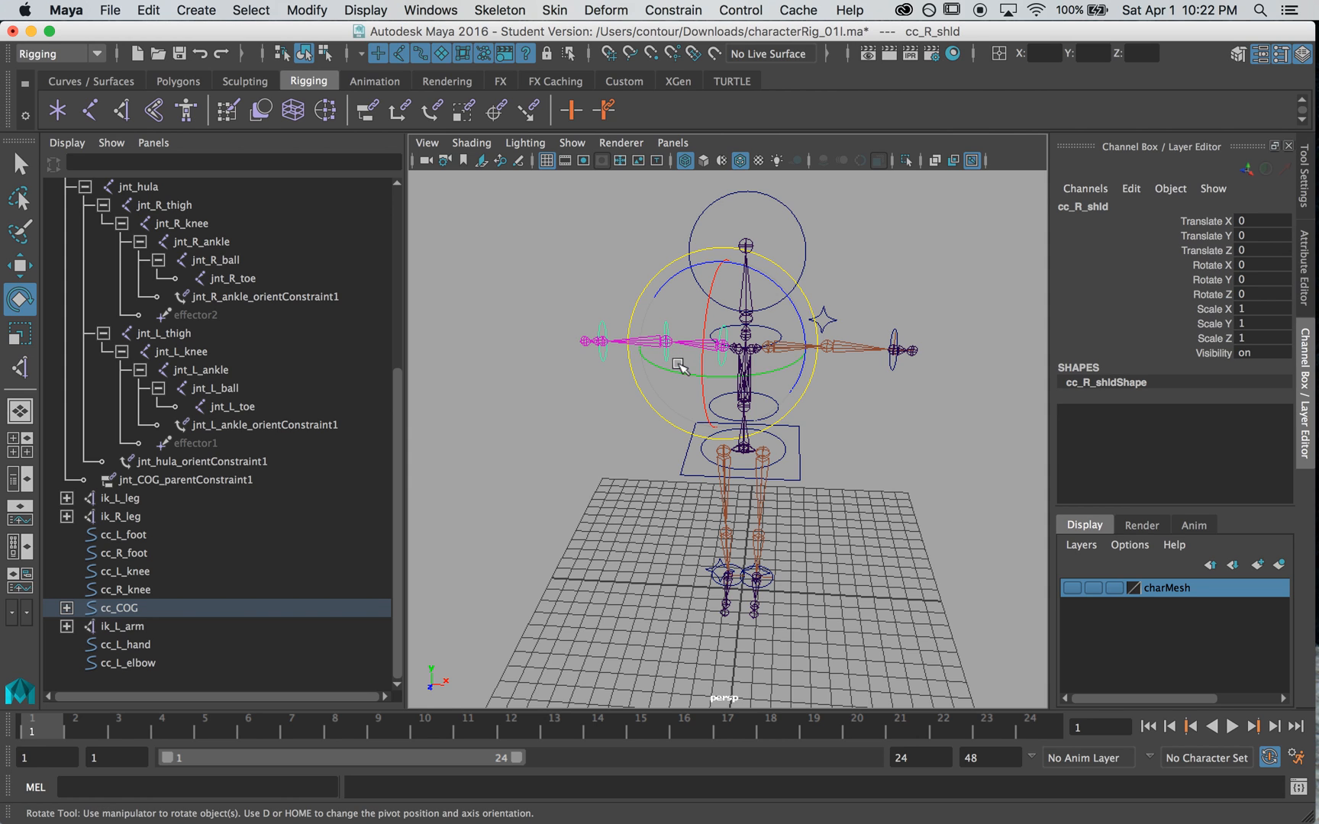
{"action": "key", "text": "q"}
{"action": "left_click", "coordinate": [669, 356], "text": "shift"}
{"action": "left_click", "coordinate": [596, 361]}
{"action": "key", "text": "e"}
{"action": "left_click_drag", "start_coordinate": [660, 359], "coordinate": [622, 514]}
{"action": "key", "text": "z"}
{"action": "left_click", "coordinate": [824, 471]}
{"action": "right_click_drag", "start_coordinate": [824, 471], "coordinate": [733, 480], "text": "alt"}
{"action": "middle_click_drag", "start_coordinate": [716, 456], "coordinate": [696, 420], "text": "alt"}
{"action": "left_click_drag", "start_coordinate": [697, 421], "coordinate": [603, 445], "text": "alt"}
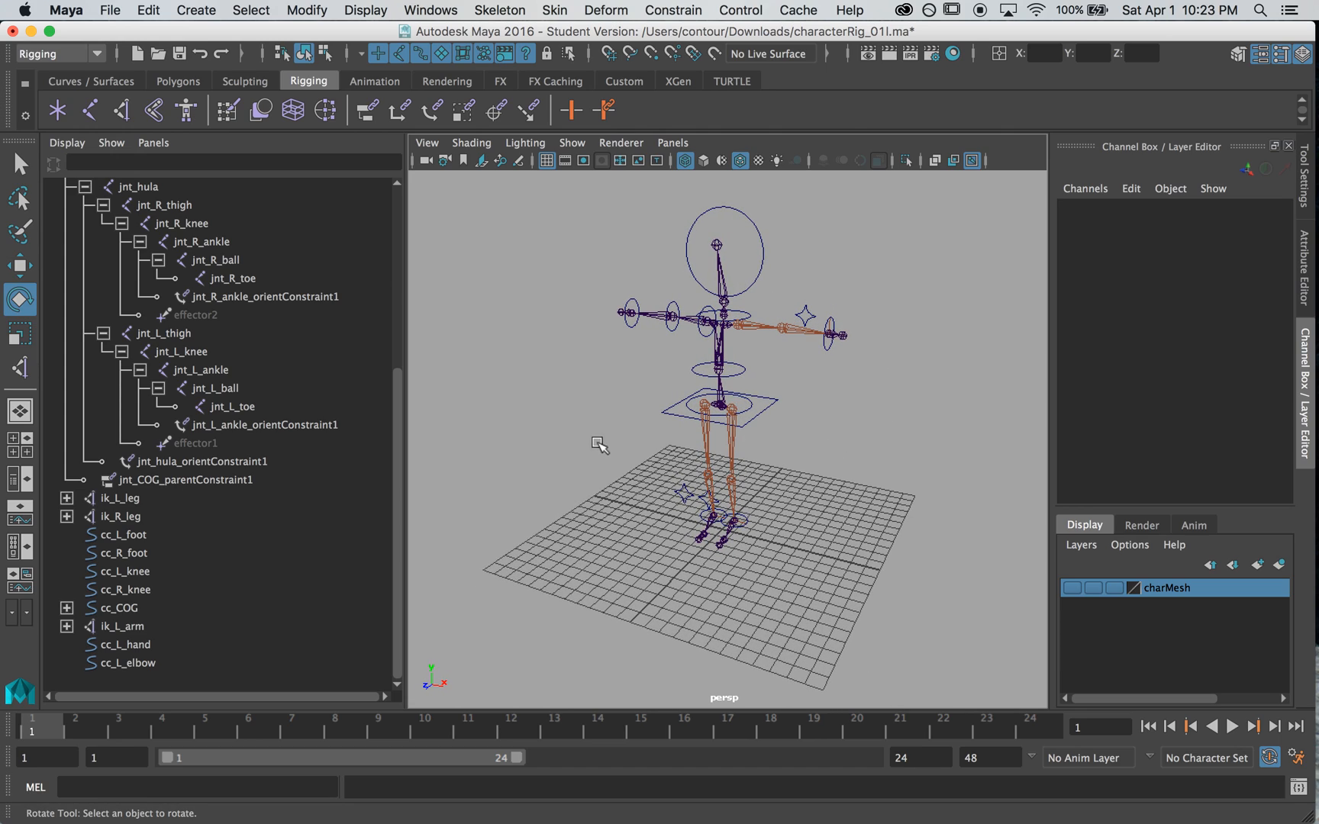